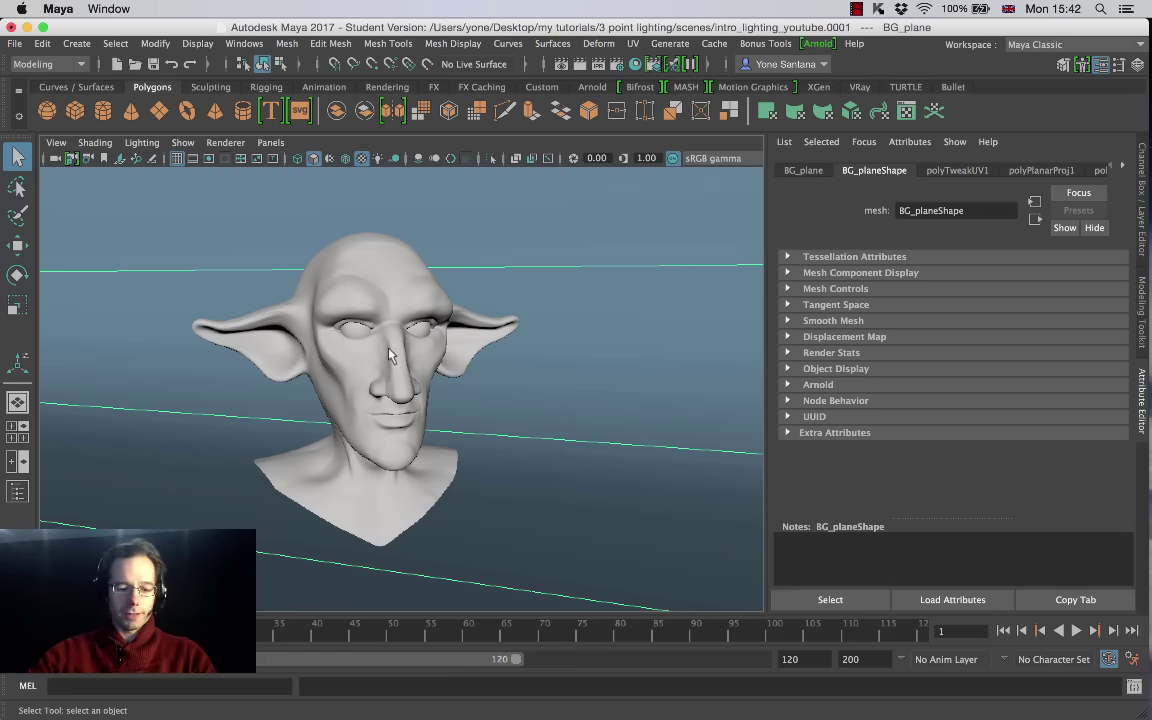
Step: Orbit and zoom around the elf head, selecting the Head mesh and then the BG_plane backdrop
{"action": "key", "text": "alt"}
{"action": "left_click_drag", "start_coordinate": [426, 372], "coordinate": [395, 328], "text": "alt"}
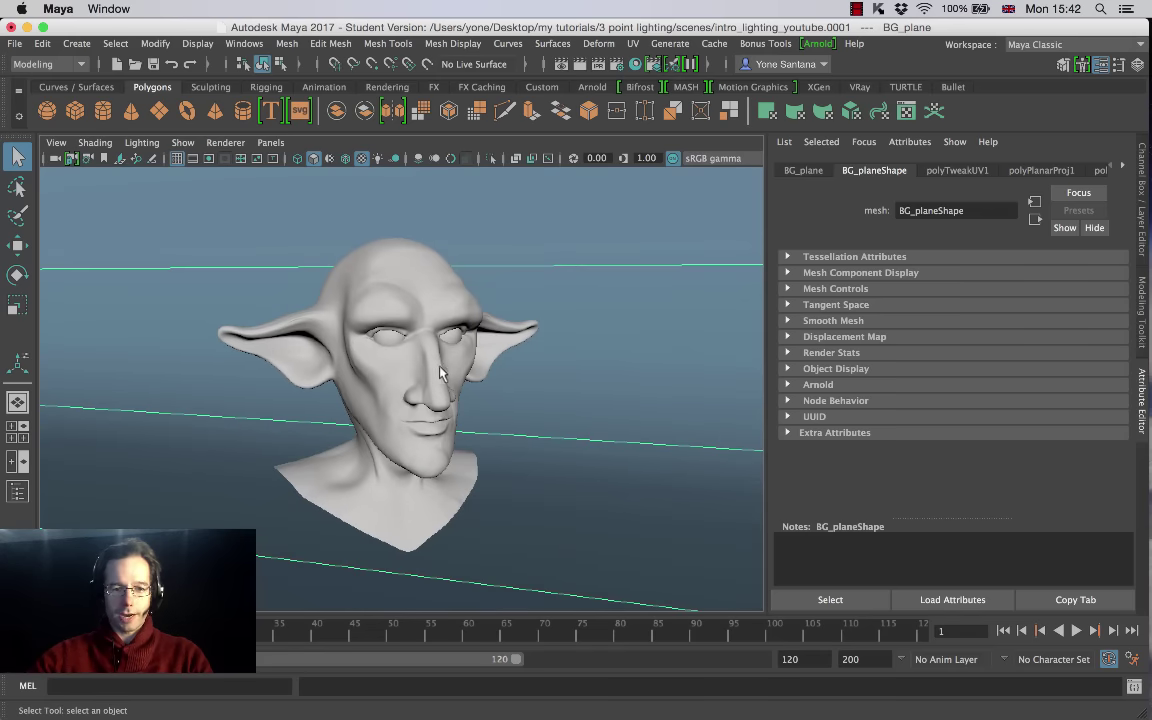
{"action": "left_click", "coordinate": [436, 370]}
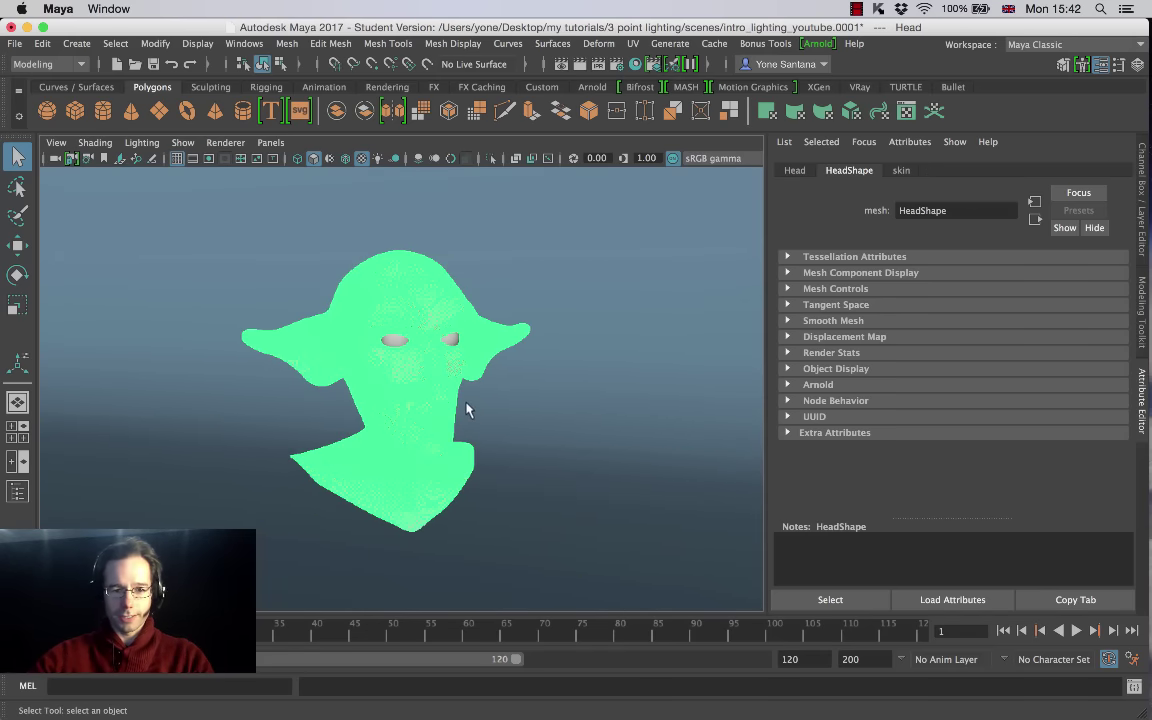
{"action": "scroll", "coordinate": [520, 415], "scroll_direction": "up", "scroll_amount": 5}
{"action": "left_click", "coordinate": [520, 432]}
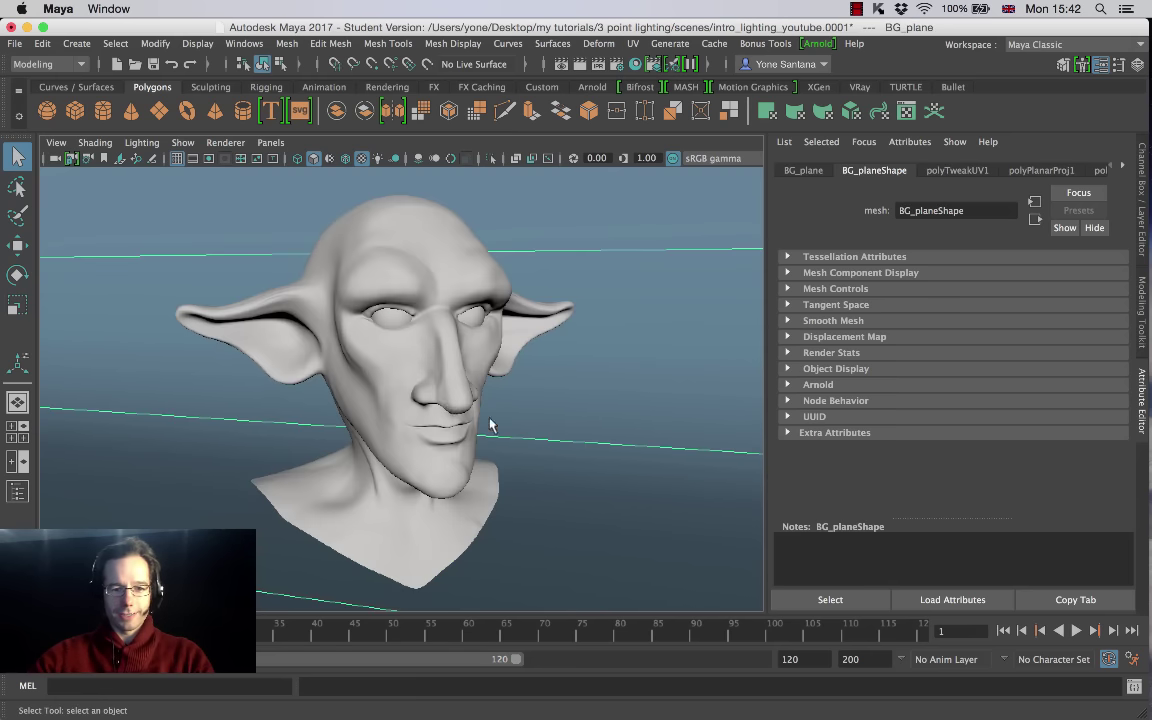
{"action": "left_click_drag", "start_coordinate": [489, 424], "coordinate": [469, 398], "text": "alt"}
{"action": "scroll", "coordinate": [500, 400], "scroll_direction": "down", "scroll_amount": 3}
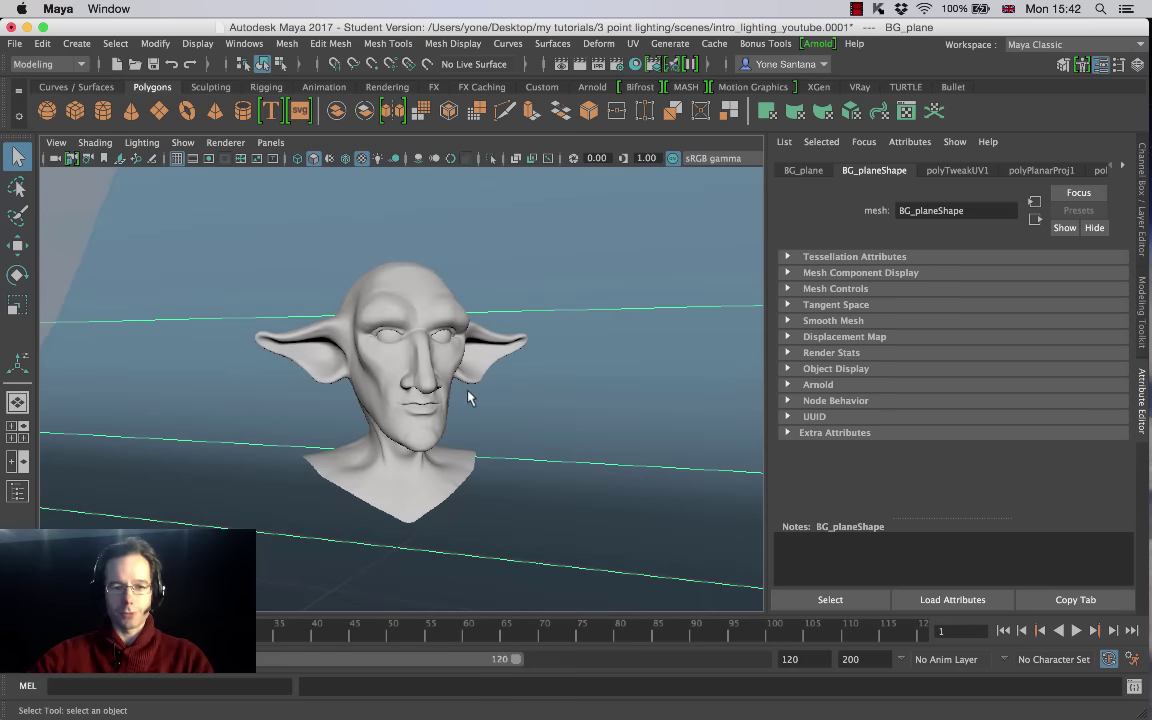
{"action": "right_click_drag", "start_coordinate": [393, 411], "coordinate": [541, 423], "text": "alt"}
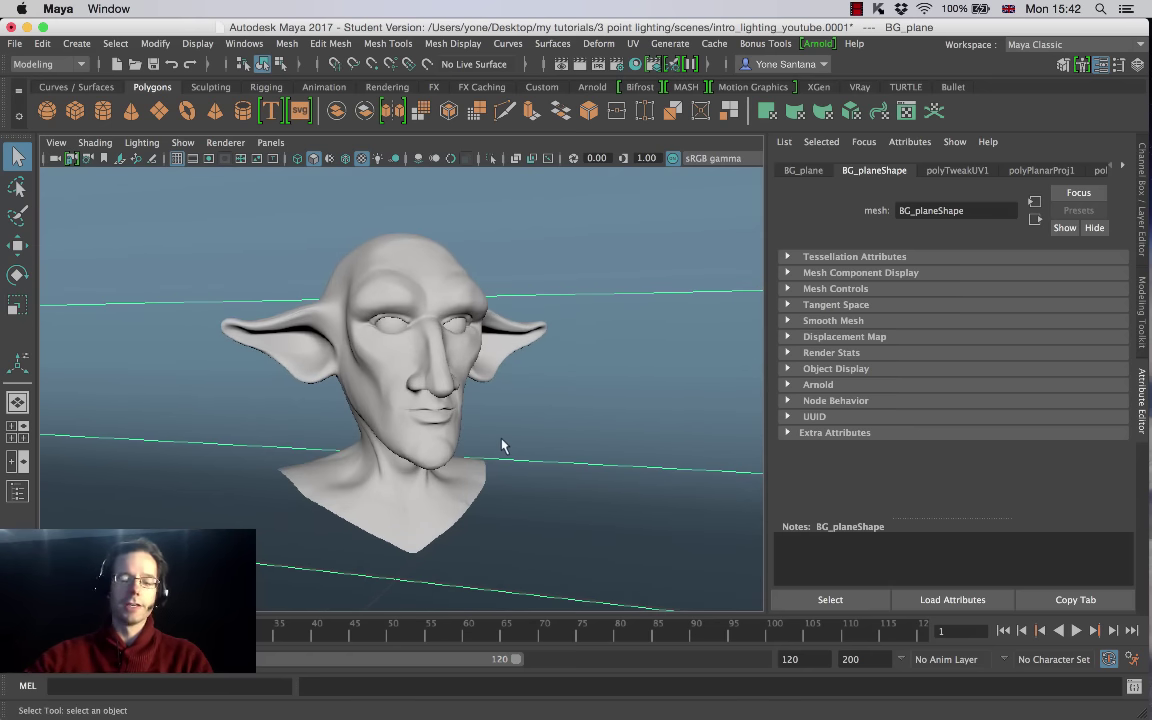
{"action": "left_click_drag", "start_coordinate": [420, 336], "coordinate": [469, 404], "text": "alt"}
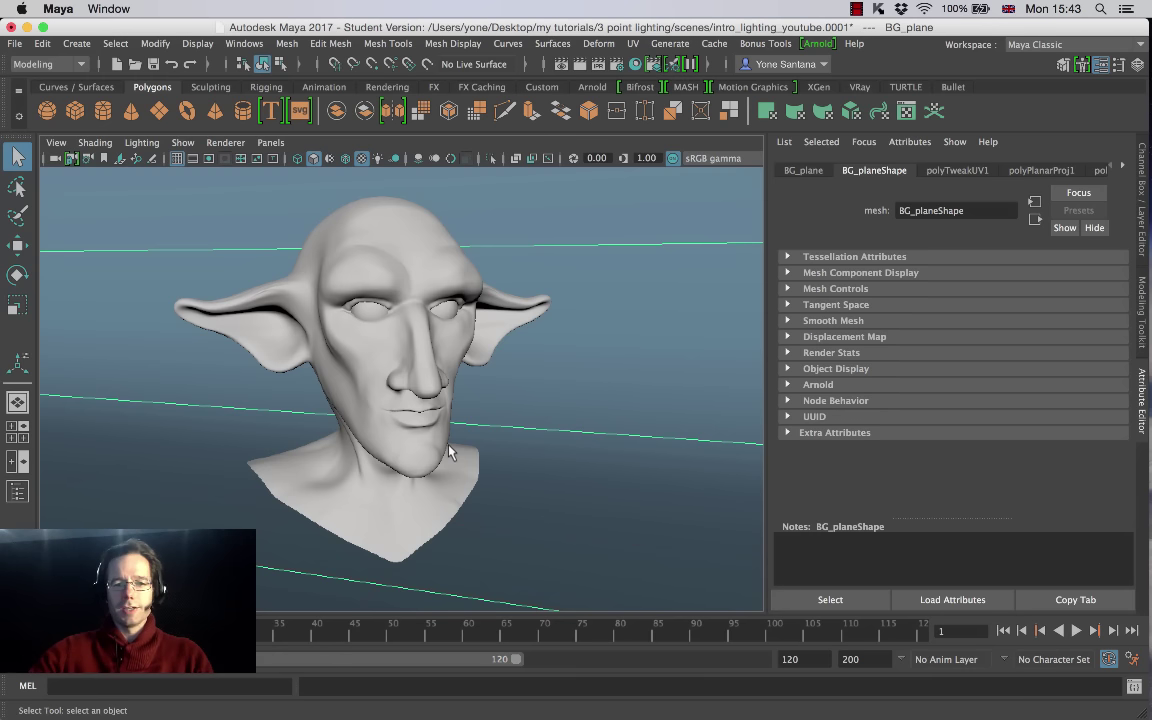
{"action": "scroll", "coordinate": [442, 420], "scroll_direction": "down", "scroll_amount": 3}
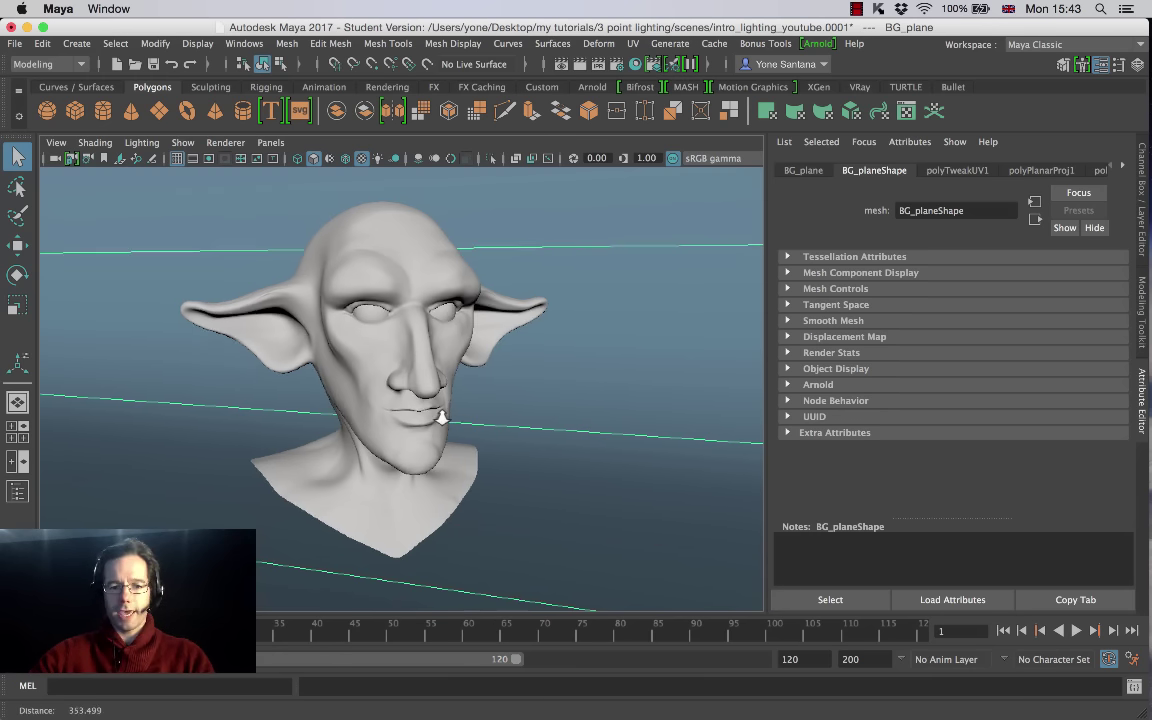
{"action": "left_click_drag", "start_coordinate": [458, 437], "coordinate": [478, 471], "text": "alt"}
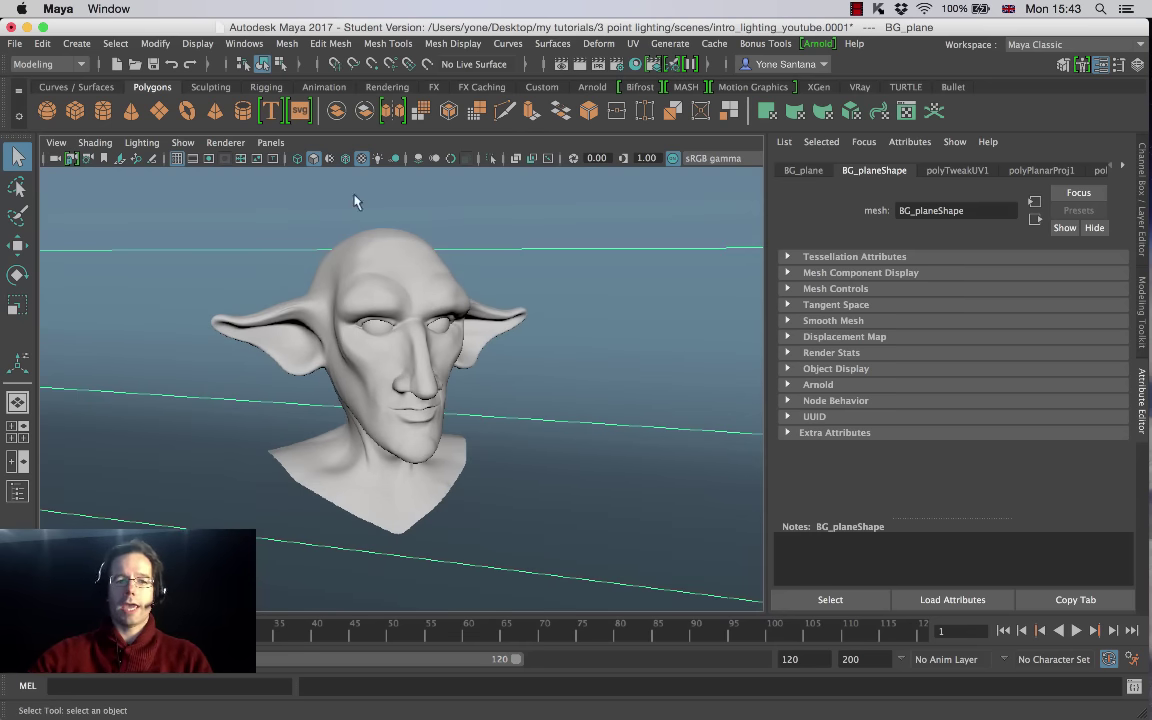
Step: Look through the Shot_Cam camera via Panels > Perspective
{"action": "left_click", "coordinate": [270, 142]}
{"action": "mouse_move", "coordinate": [341, 191]}
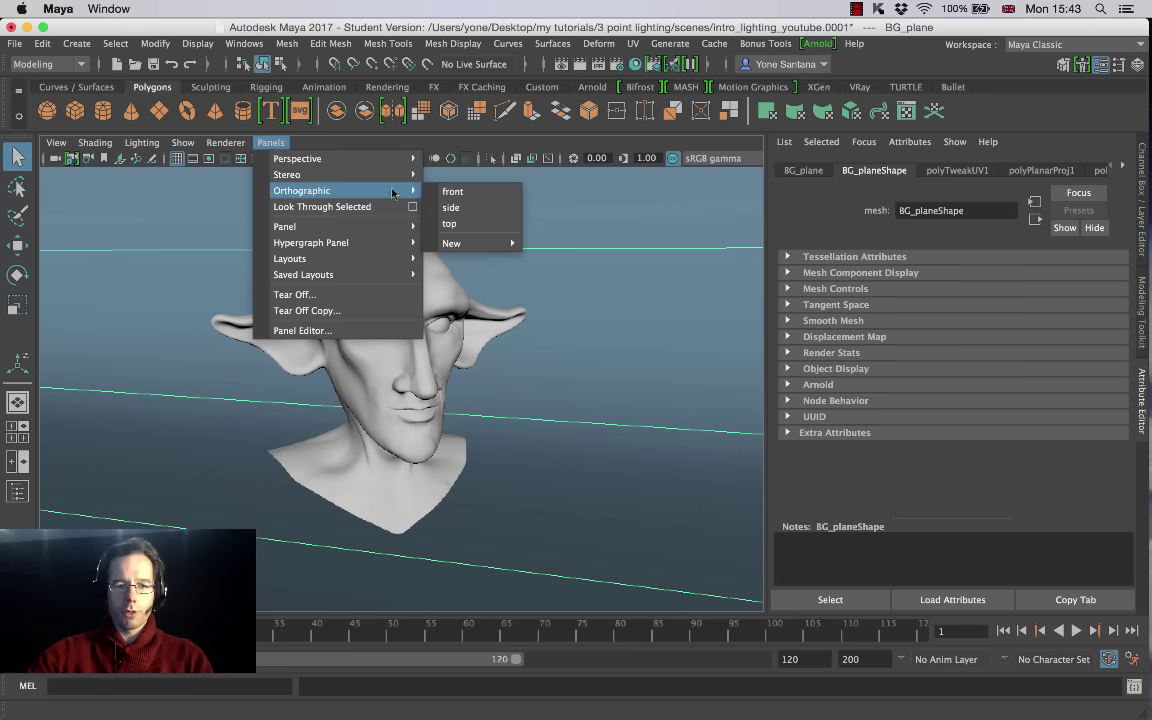
{"action": "mouse_move", "coordinate": [350, 158]}
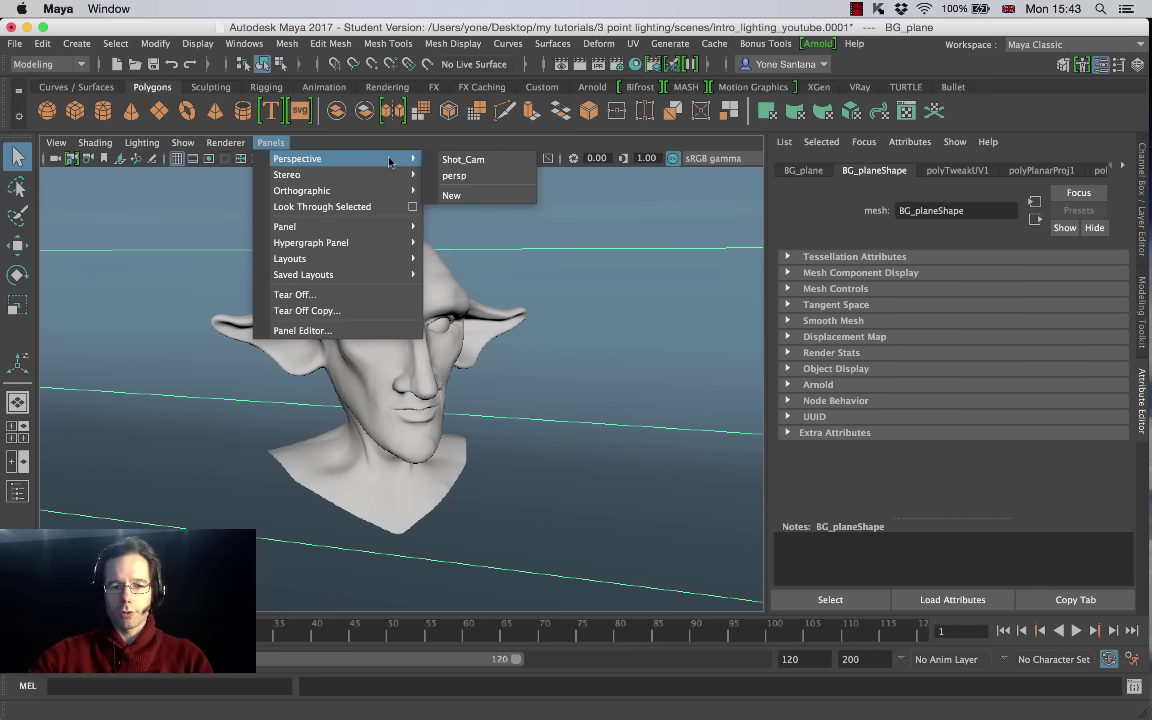
{"action": "left_click", "coordinate": [474, 162]}
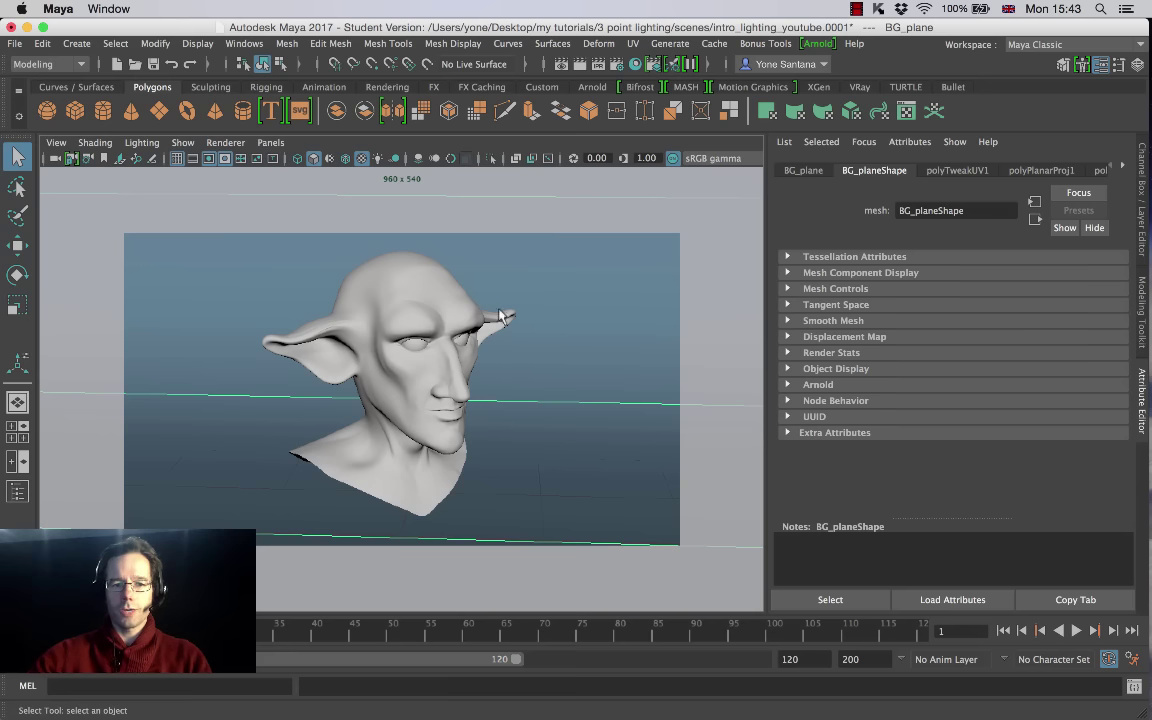
{"action": "left_click", "coordinate": [270, 142]}
{"action": "mouse_move", "coordinate": [275, 156]}
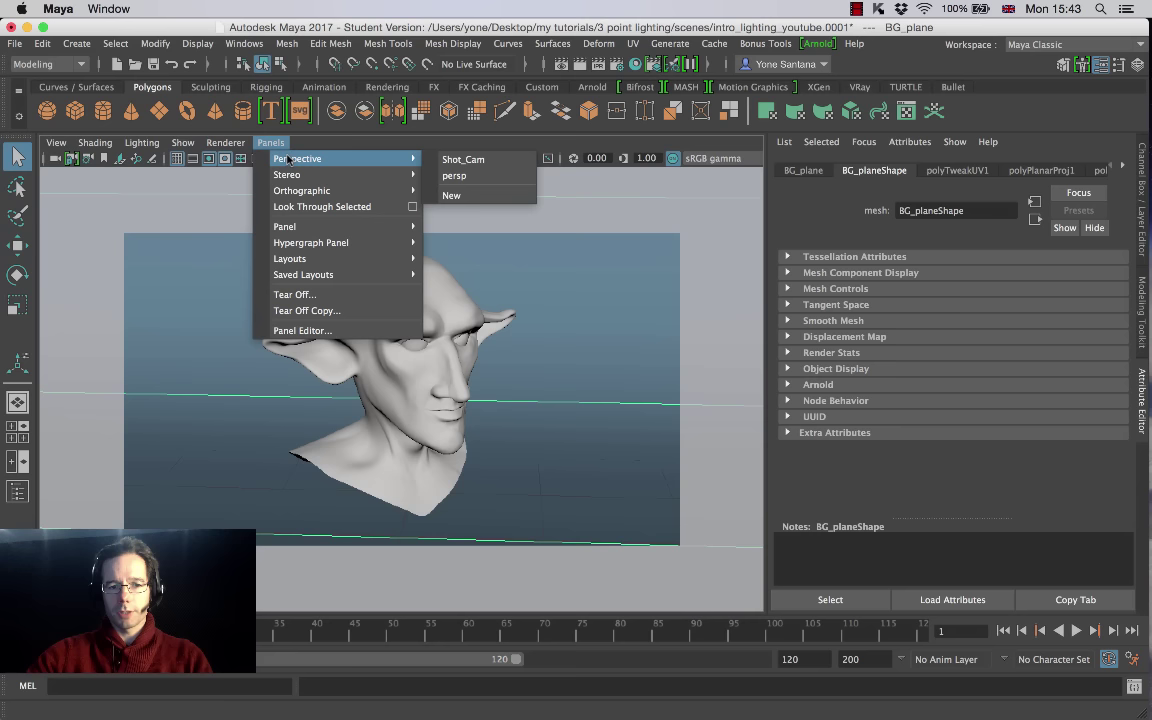
Step: Create a new perspective camera and tumble and dolly it toward the elf head's front
{"action": "left_click", "coordinate": [453, 195]}
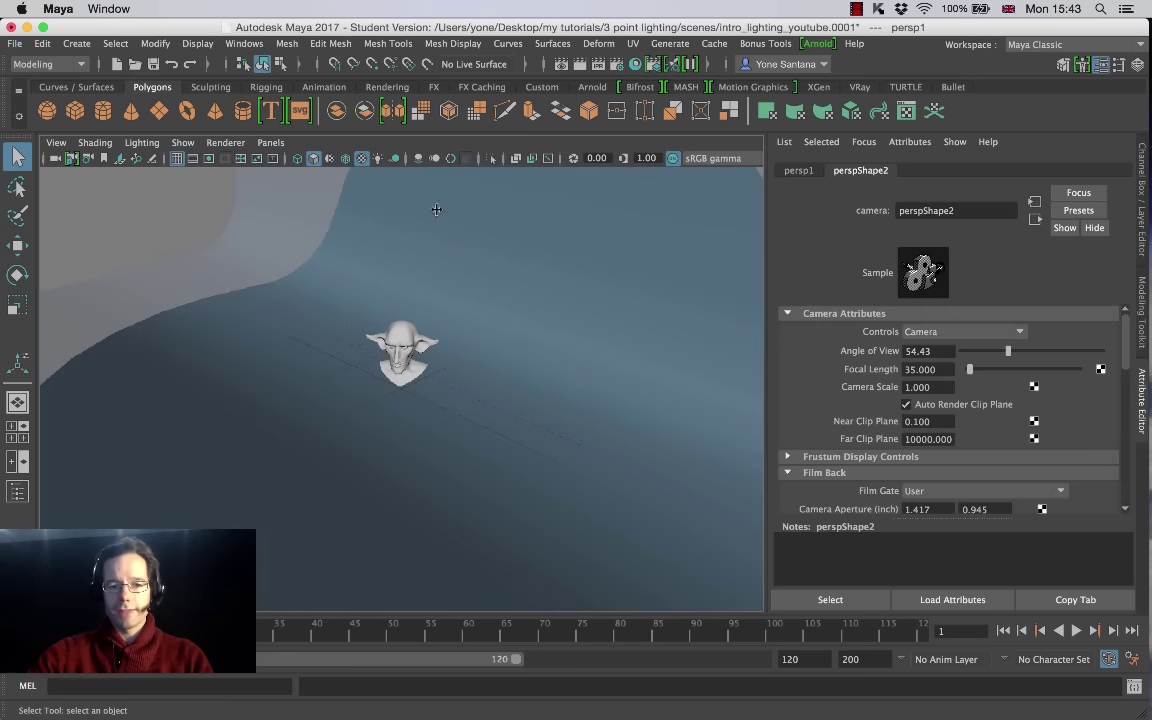
{"action": "left_click_drag", "start_coordinate": [378, 440], "coordinate": [404, 386], "text": "alt"}
{"action": "right_click_drag", "start_coordinate": [404, 386], "coordinate": [494, 442], "text": "alt"}
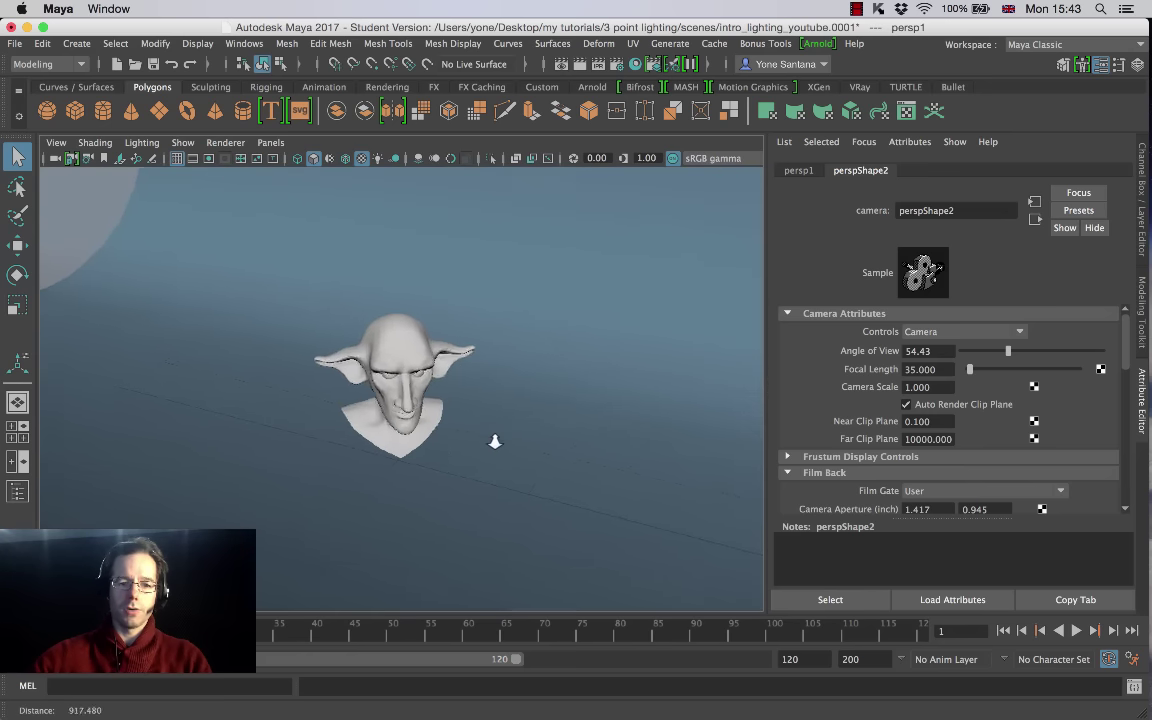
{"action": "mouse_move", "coordinate": [494, 442]}
{"action": "left_mouse_down", "text": "alt"}
{"action": "mouse_move", "coordinate": [489, 460]}
{"action": "mouse_move", "coordinate": [494, 440]}
{"action": "left_mouse_up", "text": "alt"}
{"action": "right_click_drag", "start_coordinate": [494, 440], "coordinate": [456, 433], "text": "alt"}
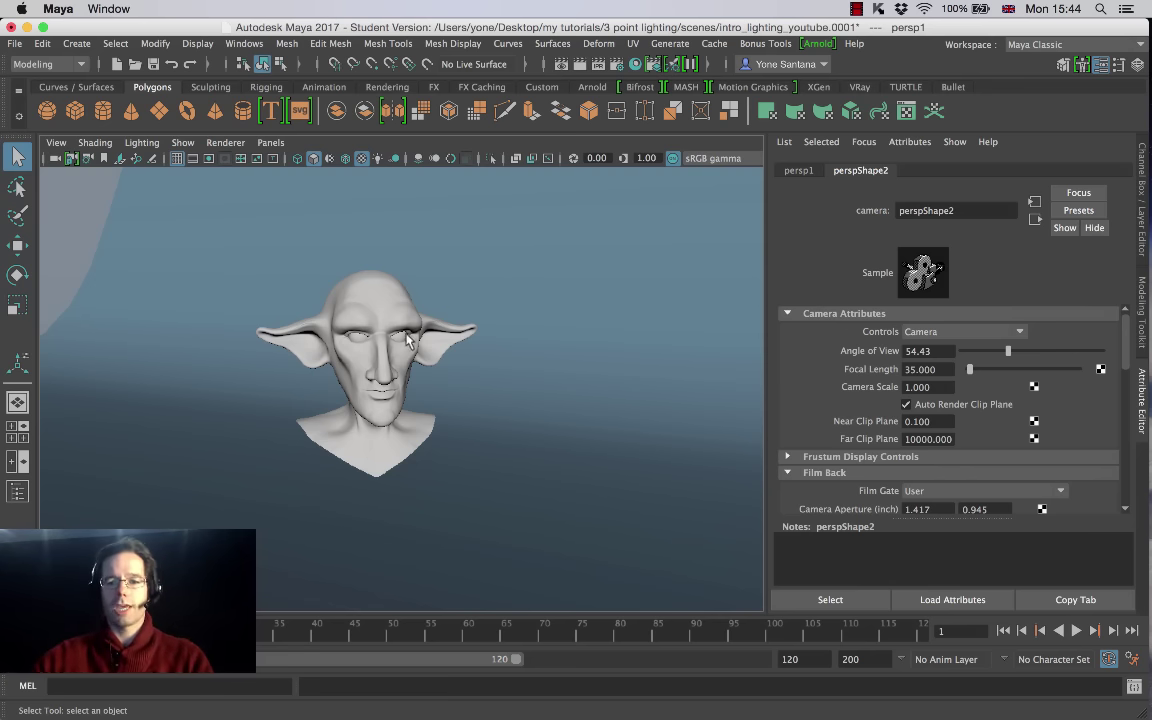
{"action": "left_click_drag", "start_coordinate": [407, 366], "coordinate": [430, 390], "text": "alt"}
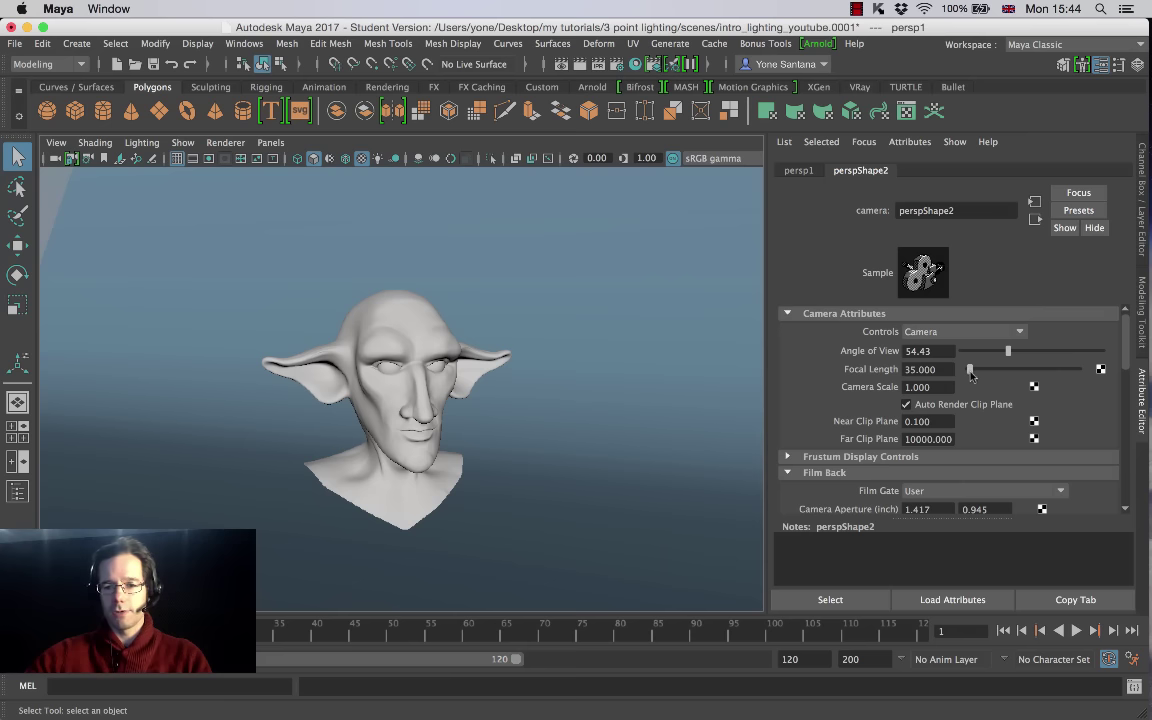
Step: Set the camera's focal length to 12 and move in closer on the head
{"action": "left_click_drag", "start_coordinate": [970, 370], "coordinate": [850, 391]}
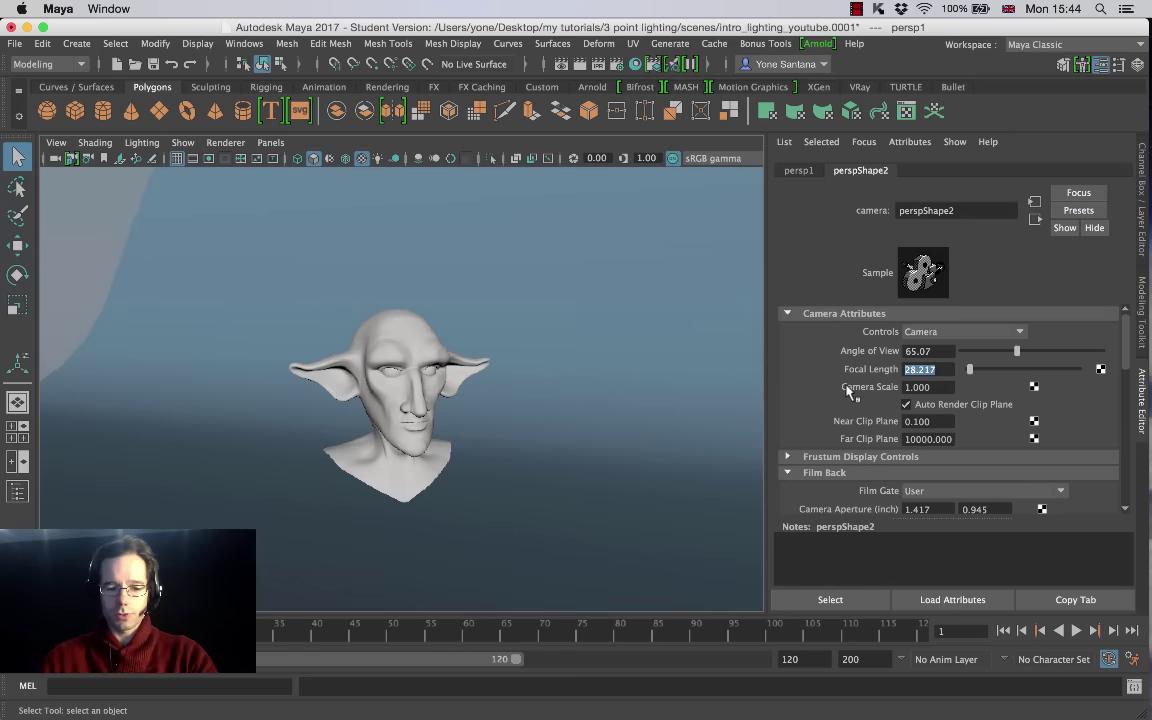
{"action": "type", "text": "12"}
{"action": "key", "text": "Return"}
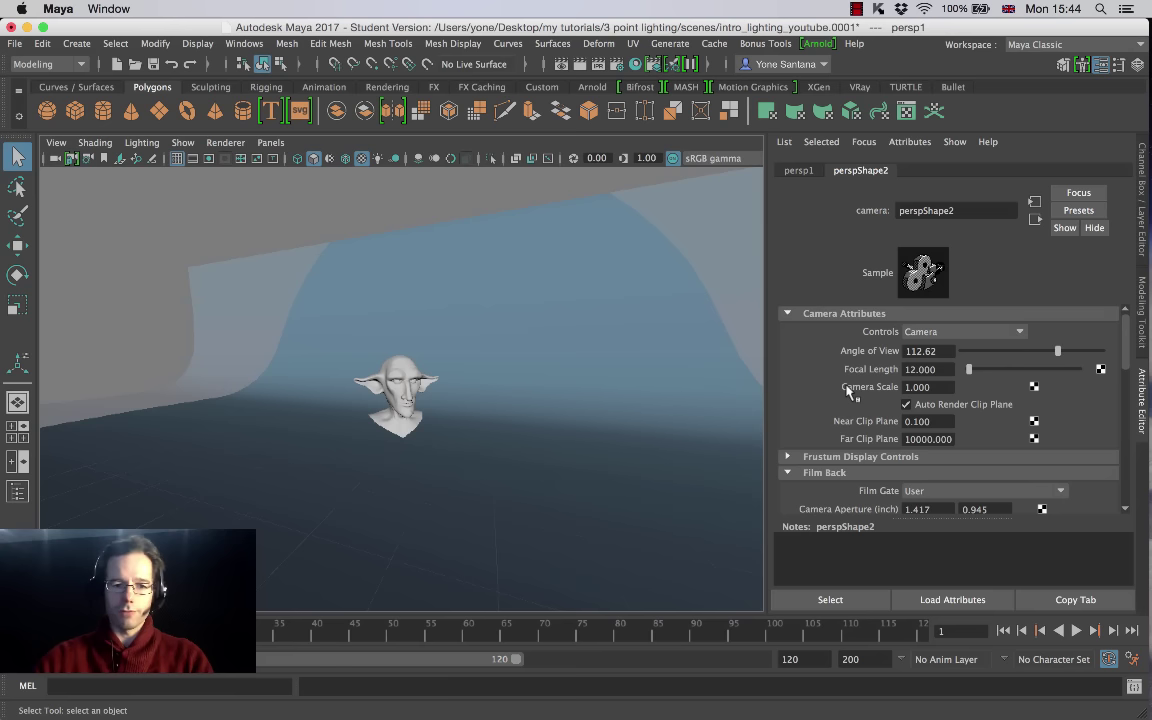
{"action": "right_click_drag", "start_coordinate": [365, 355], "coordinate": [635, 545], "text": "alt"}
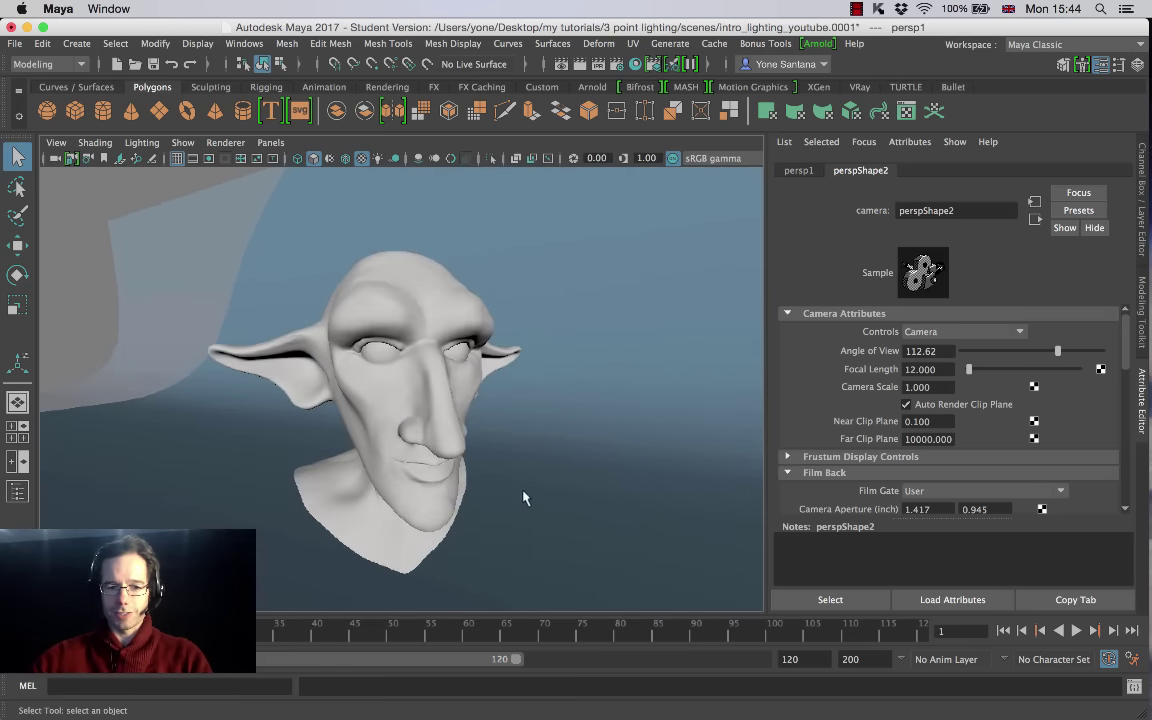
{"action": "left_click_drag", "start_coordinate": [522, 496], "coordinate": [506, 468], "text": "alt"}
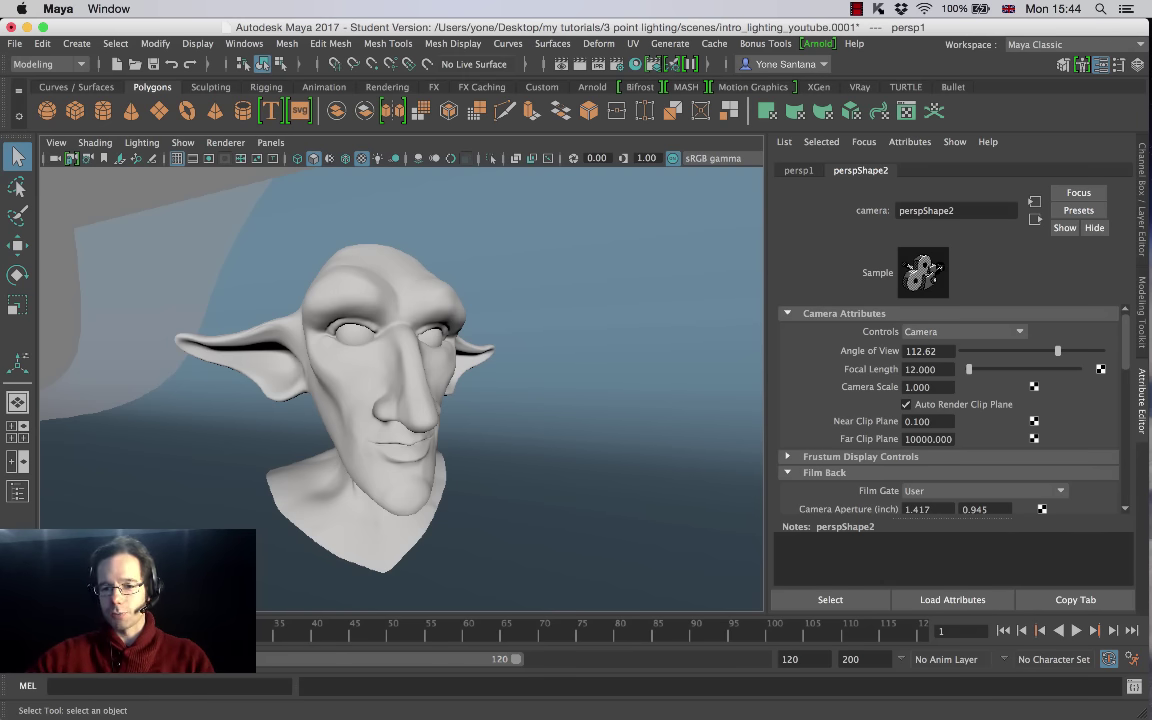
Step: Change the focal length to 85 and reframe the camera to a front view of the whole head
{"action": "double_click", "coordinate": [920, 369]}
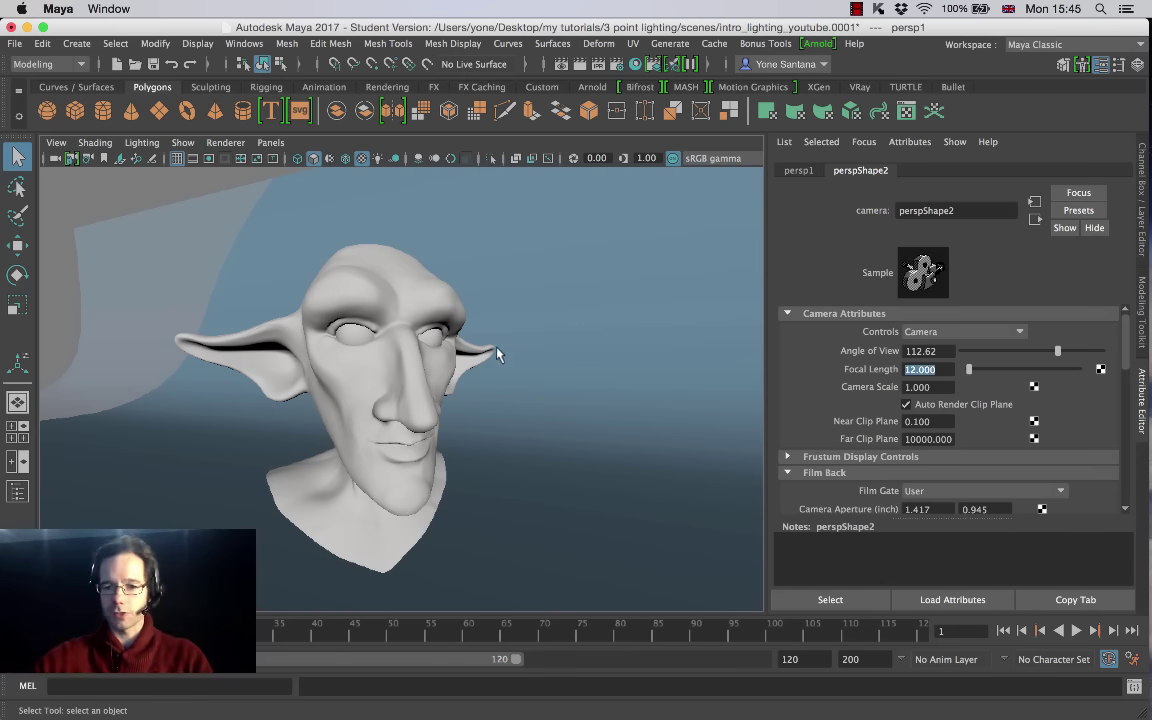
{"action": "type", "text": "85"}
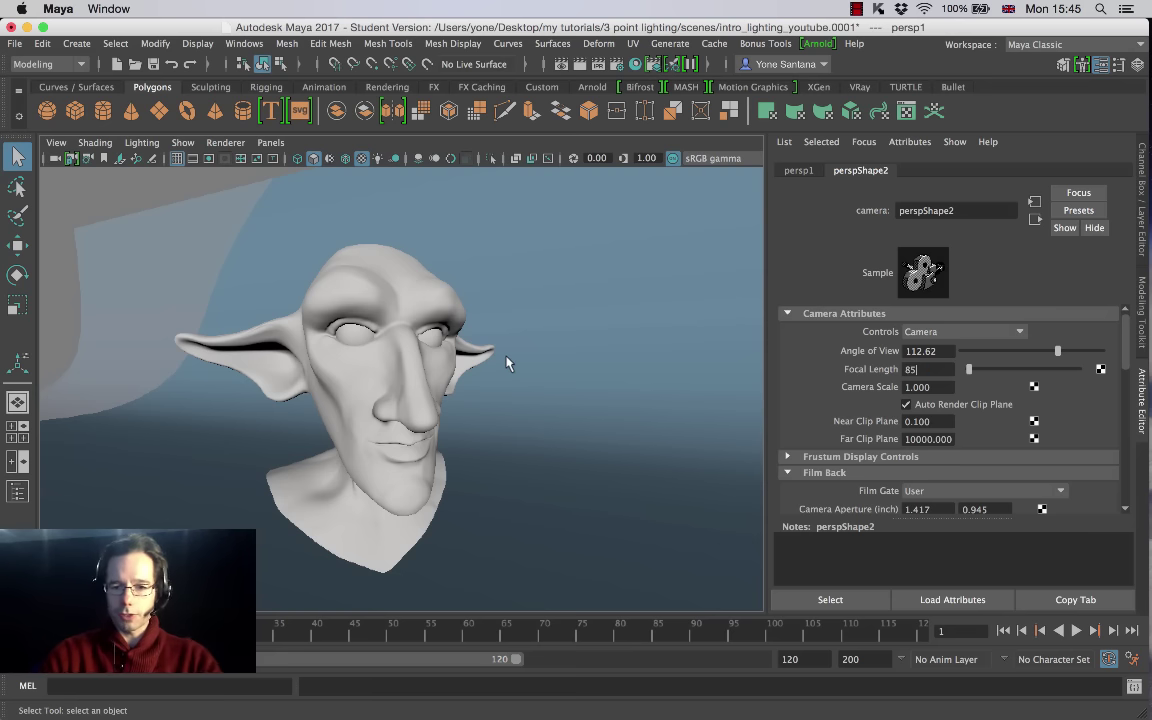
{"action": "key", "text": "Return"}
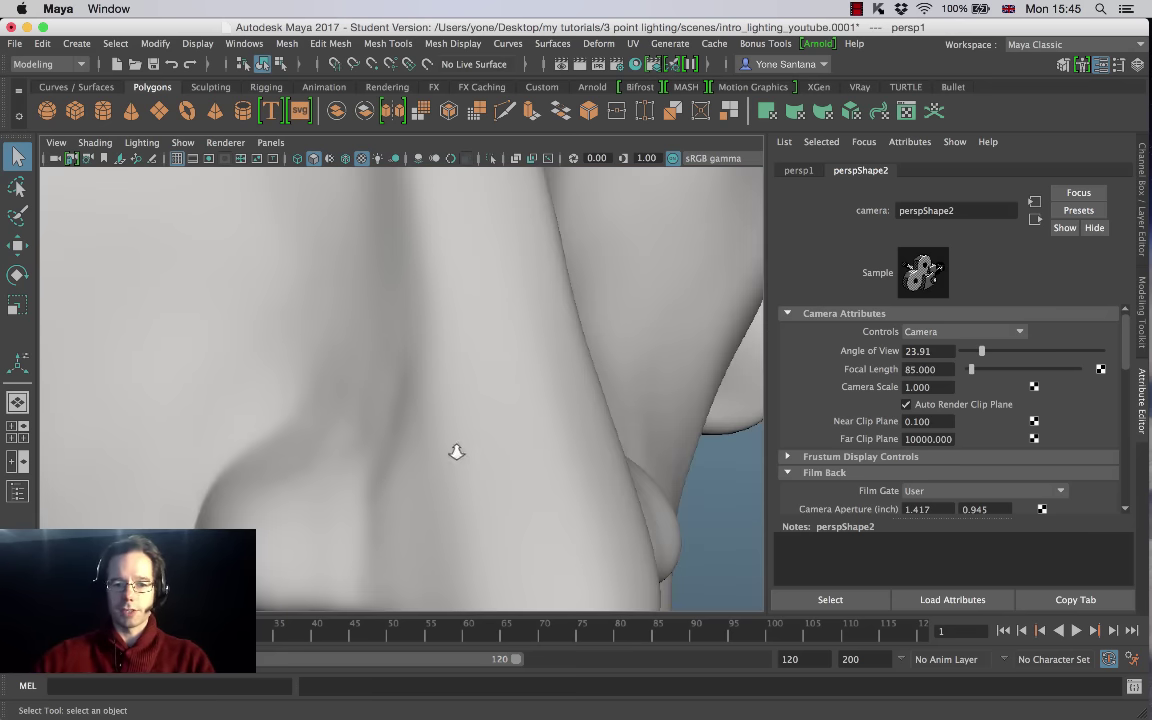
{"action": "right_click_drag", "start_coordinate": [455, 453], "coordinate": [330, 378], "text": "alt"}
{"action": "left_click_drag", "start_coordinate": [330, 378], "coordinate": [338, 326], "text": "alt"}
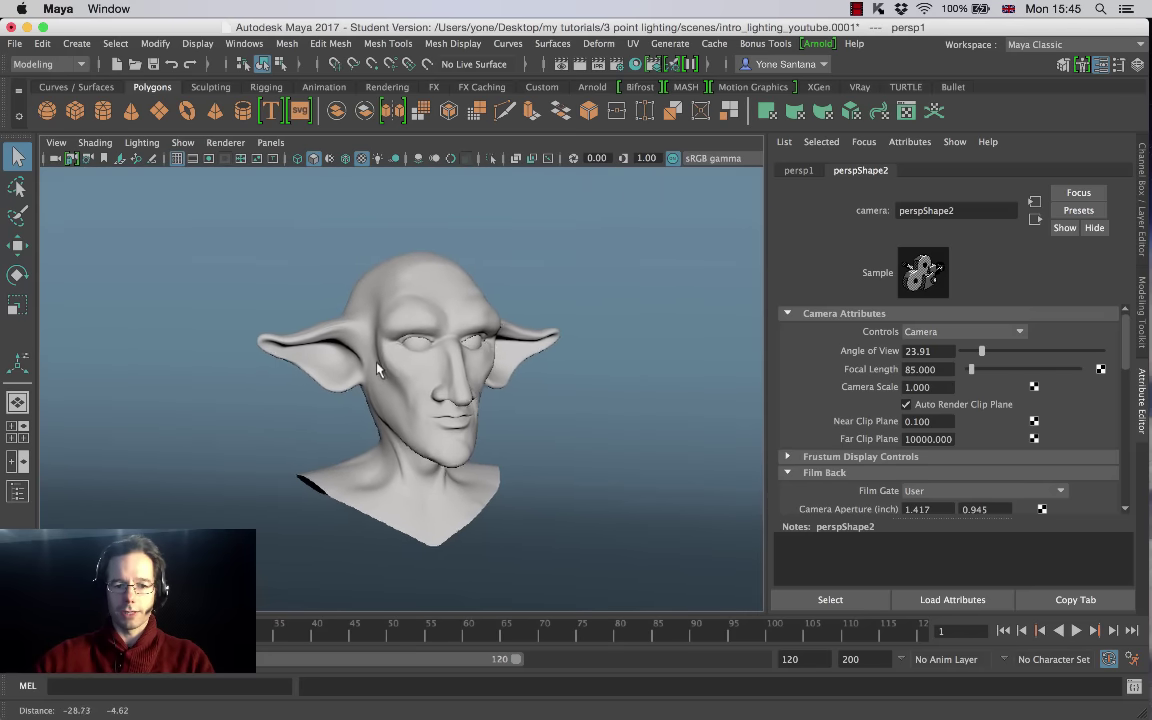
{"action": "right_click_drag", "start_coordinate": [338, 326], "coordinate": [507, 444], "text": "alt"}
{"action": "left_click_drag", "start_coordinate": [507, 444], "coordinate": [380, 330], "text": "alt"}
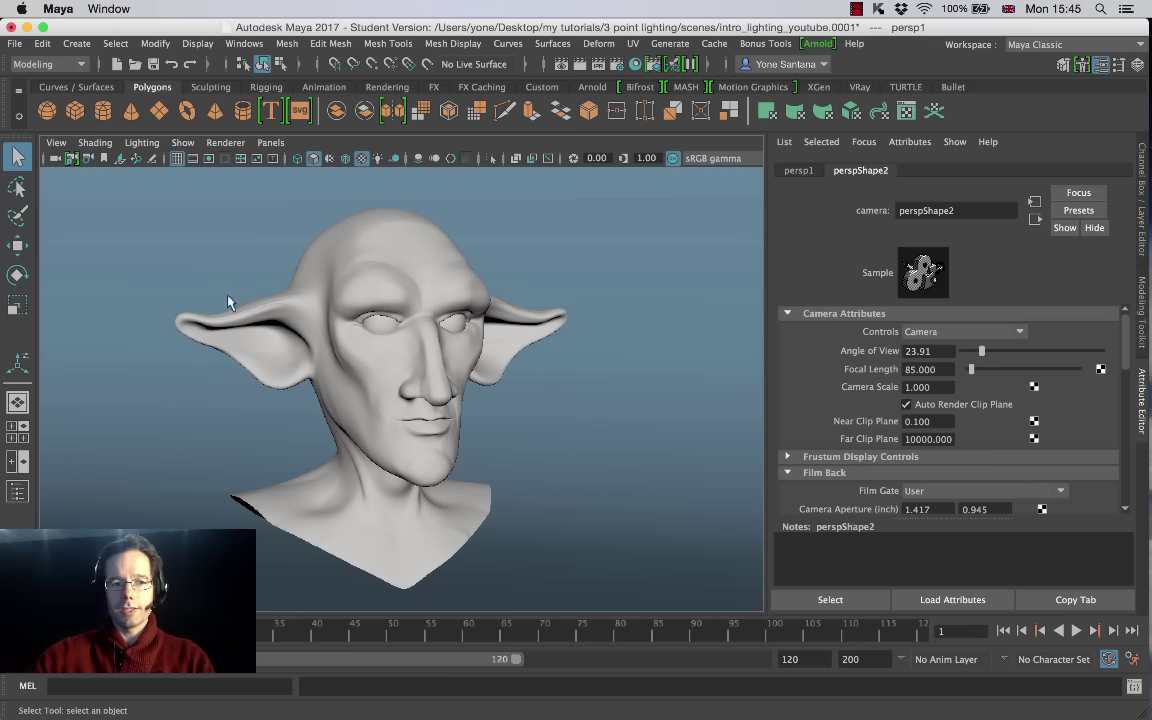
Step: Show the 960 x 540 resolution gate and reframe the head in a closer three-quarter view
{"action": "left_click", "coordinate": [57, 143]}
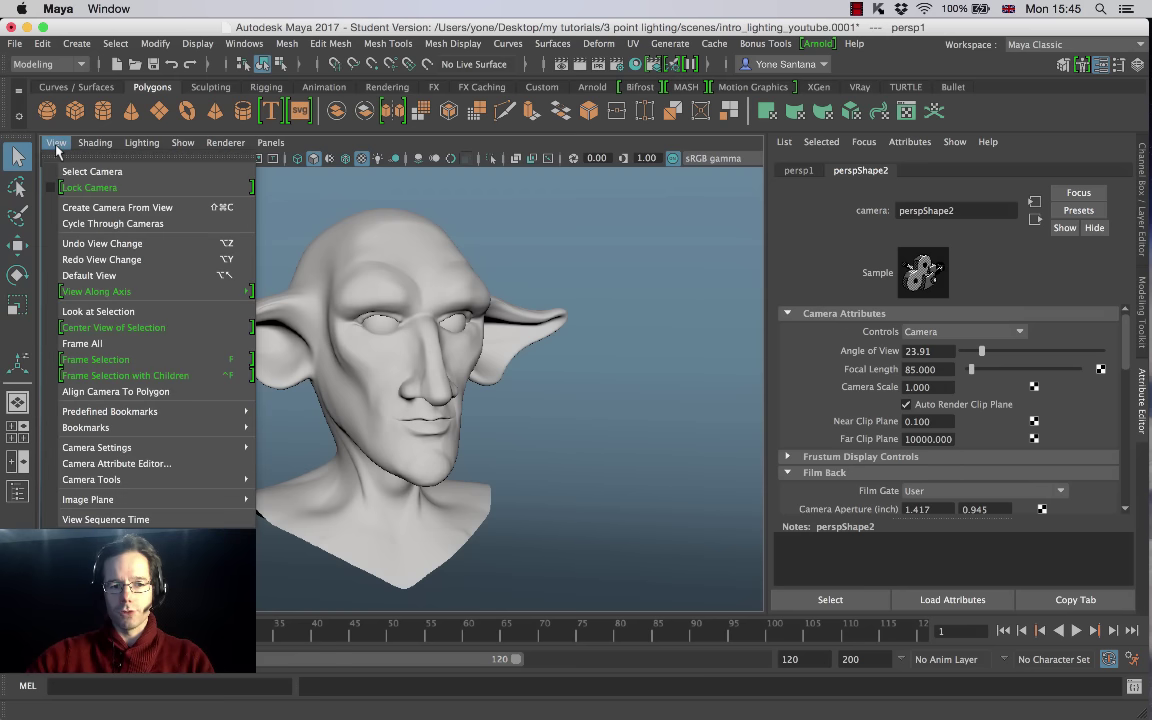
{"action": "mouse_move", "coordinate": [179, 452]}
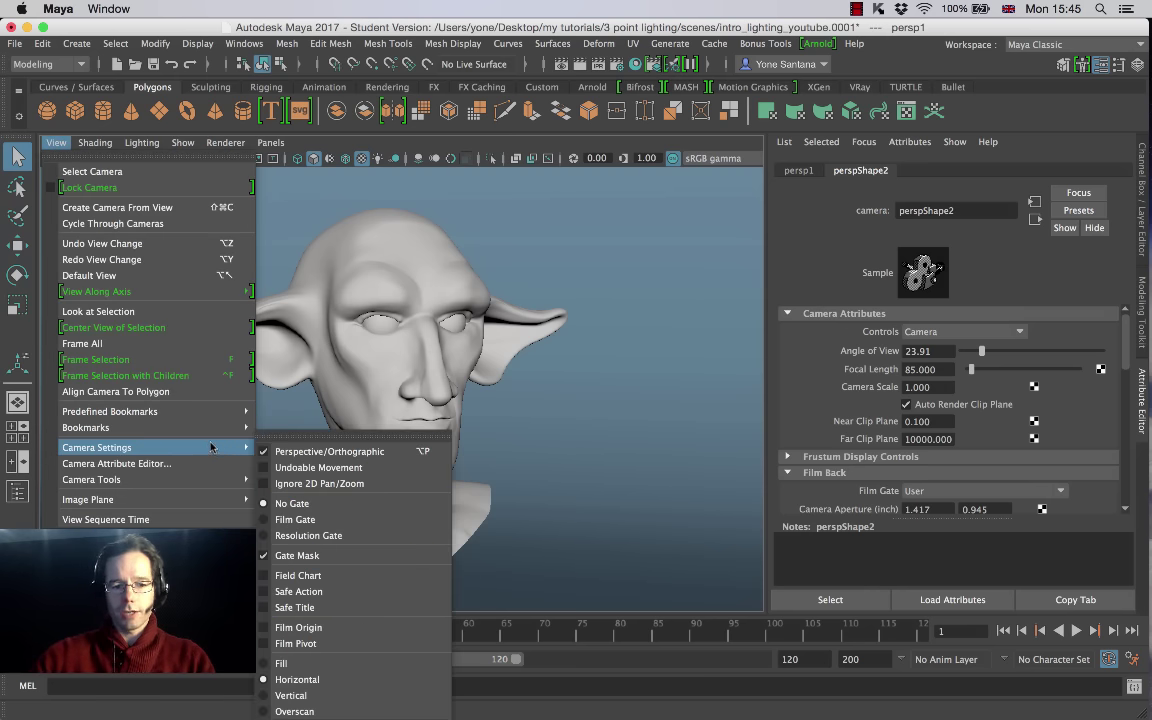
{"action": "mouse_move", "coordinate": [218, 432]}
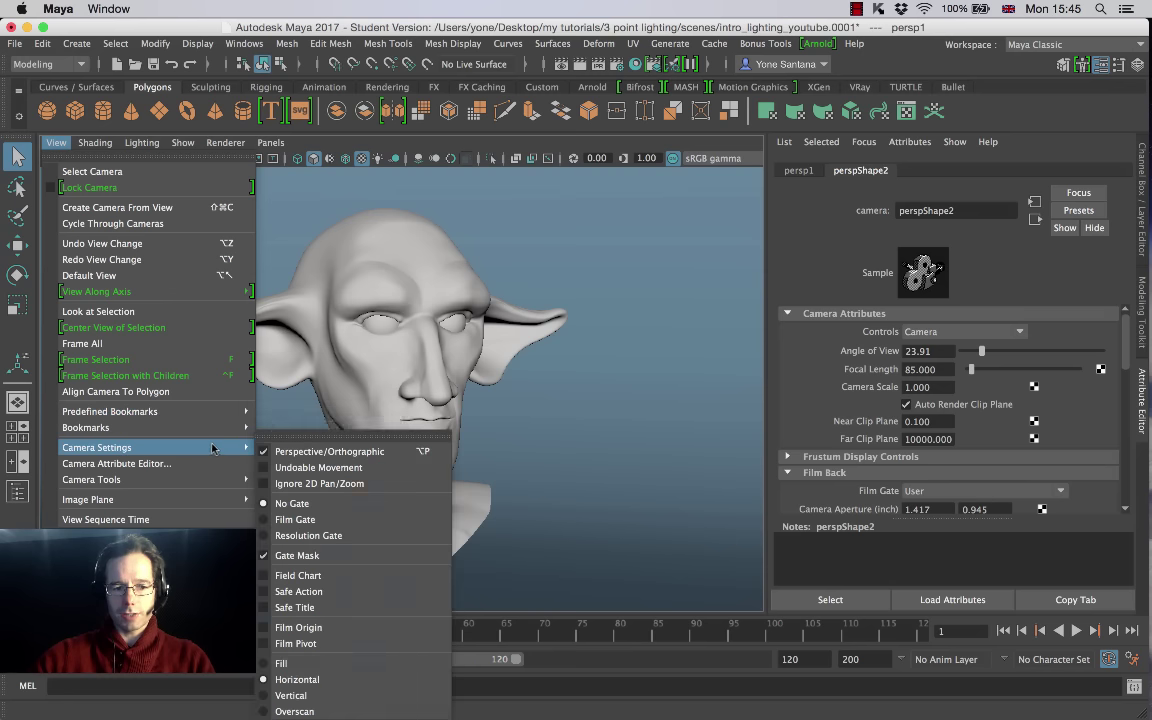
{"action": "left_click", "coordinate": [323, 537]}
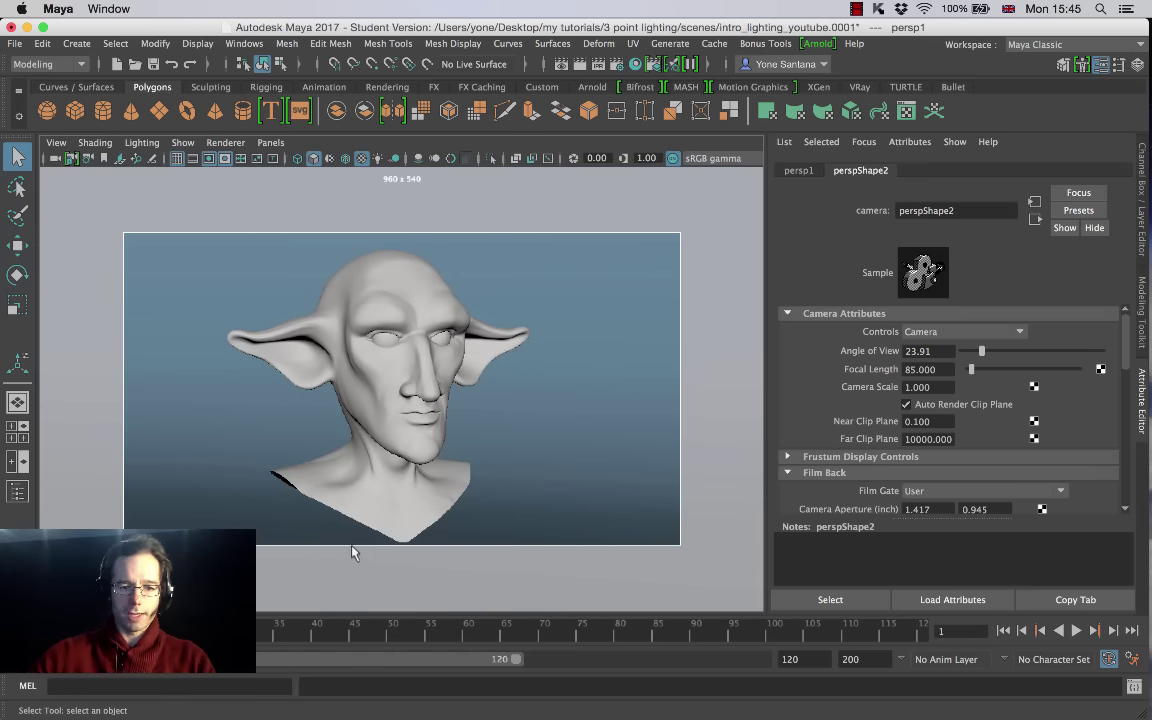
{"action": "left_click_drag", "start_coordinate": [385, 437], "coordinate": [408, 377], "text": "alt"}
{"action": "right_click_drag", "start_coordinate": [408, 377], "coordinate": [501, 442], "text": "alt"}
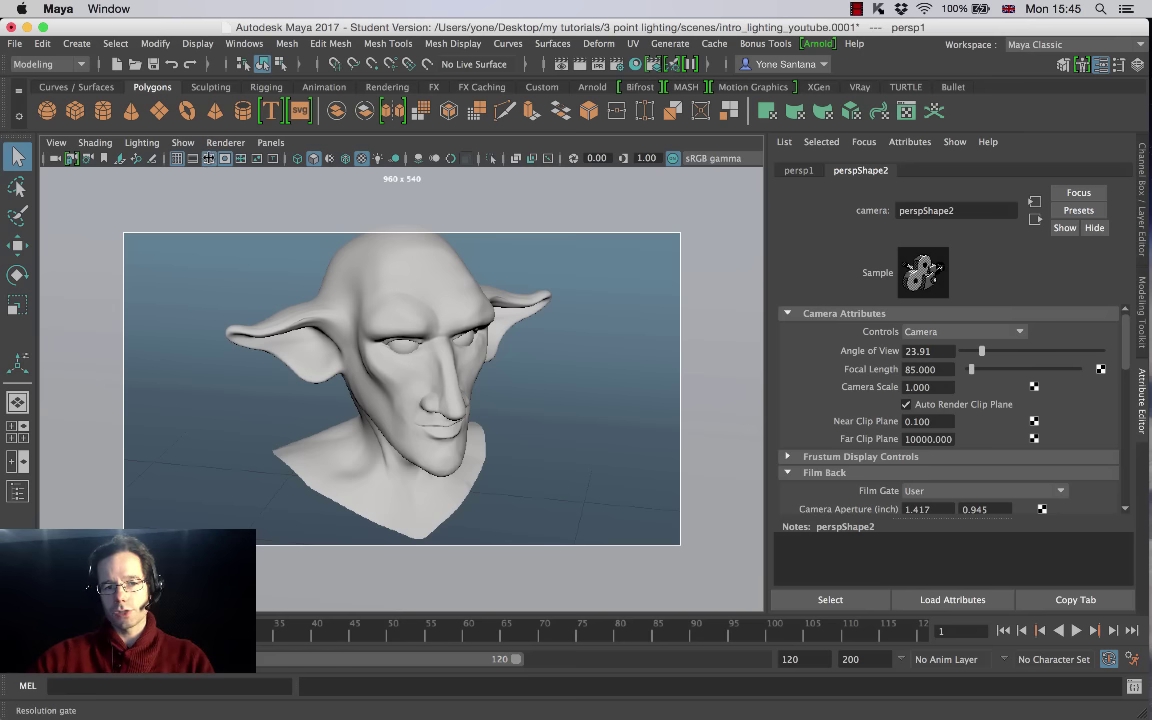
Step: Toggle the Resolution Gate overlay off and on repeatedly, leaving it shown
{"action": "left_click", "coordinate": [208, 158]}
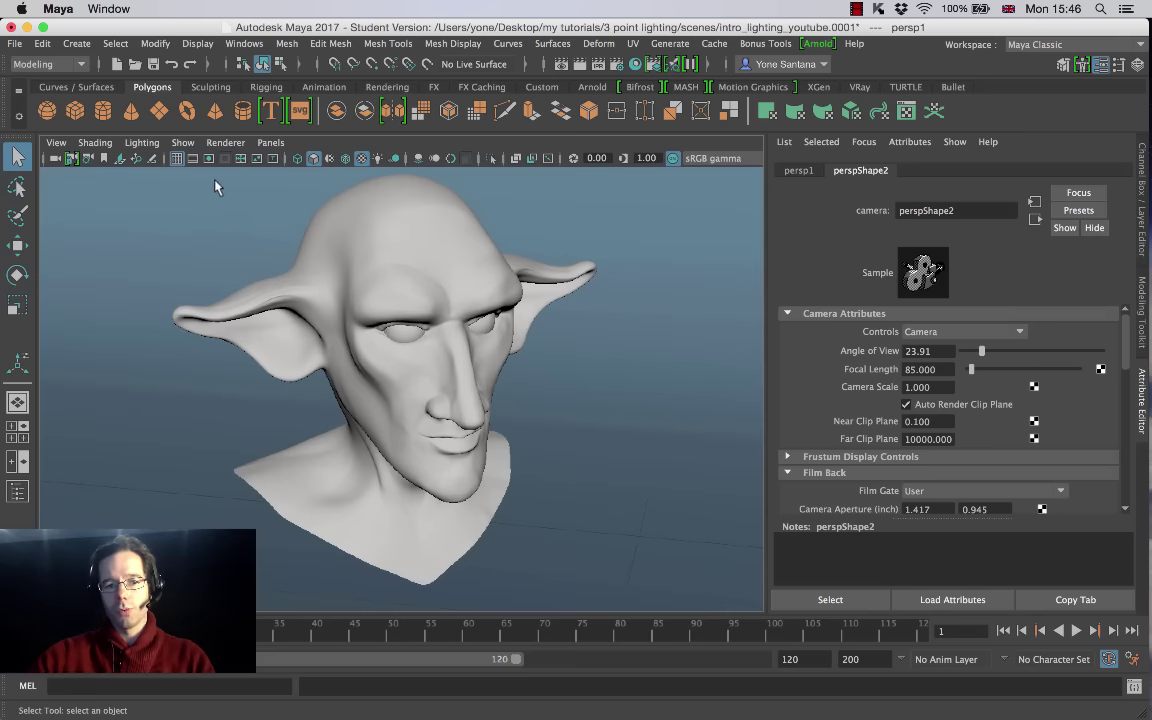
{"action": "left_click", "coordinate": [208, 158]}
{"action": "left_click", "coordinate": [208, 158]}
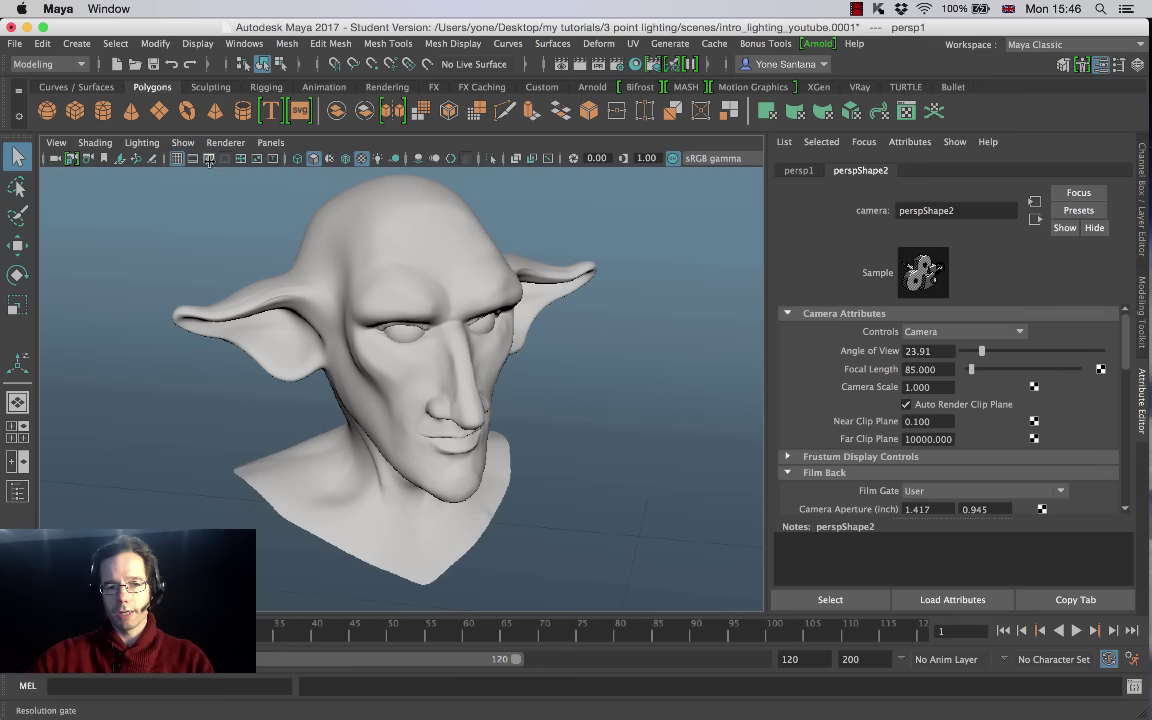
{"action": "left_click", "coordinate": [208, 158]}
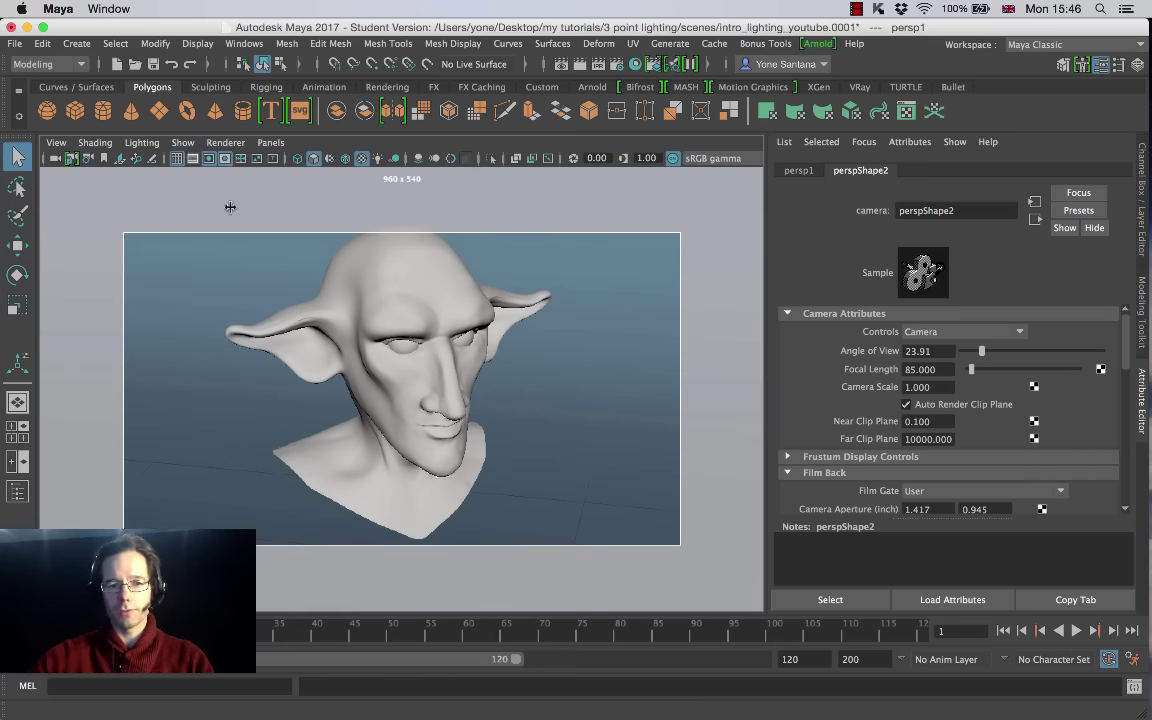
{"action": "left_click", "coordinate": [208, 158]}
{"action": "left_click", "coordinate": [208, 158]}
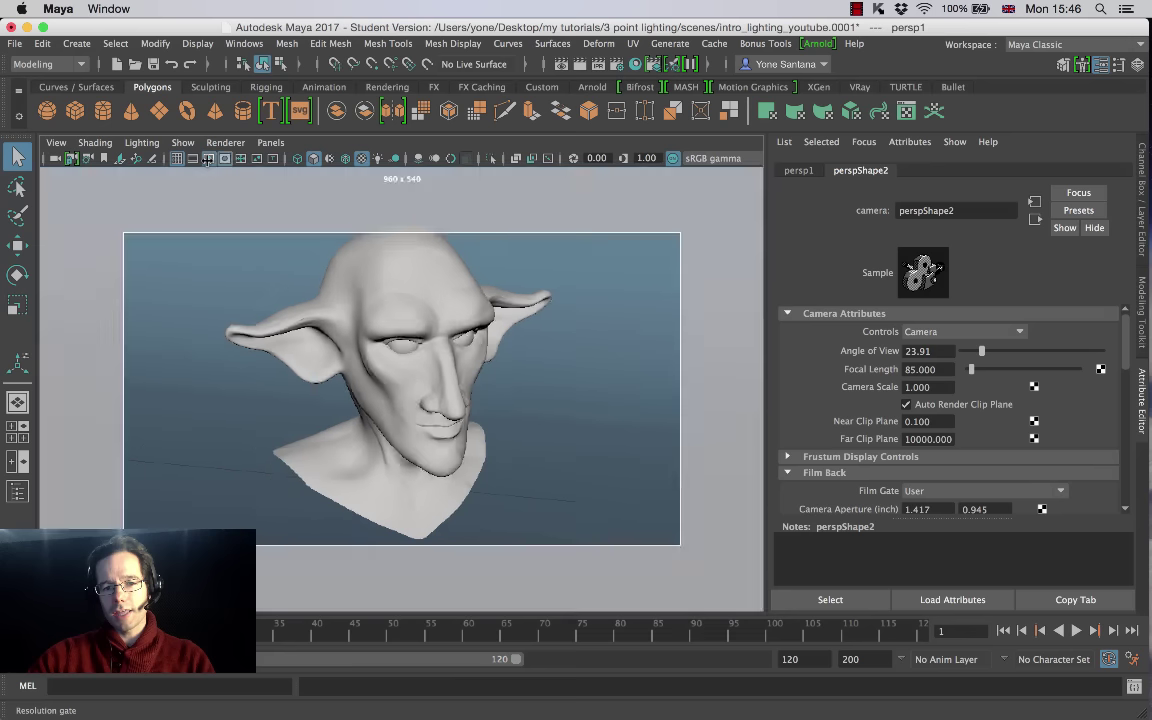
{"action": "left_click", "coordinate": [207, 158]}
{"action": "left_click", "coordinate": [207, 158]}
{"action": "left_click", "coordinate": [207, 158]}
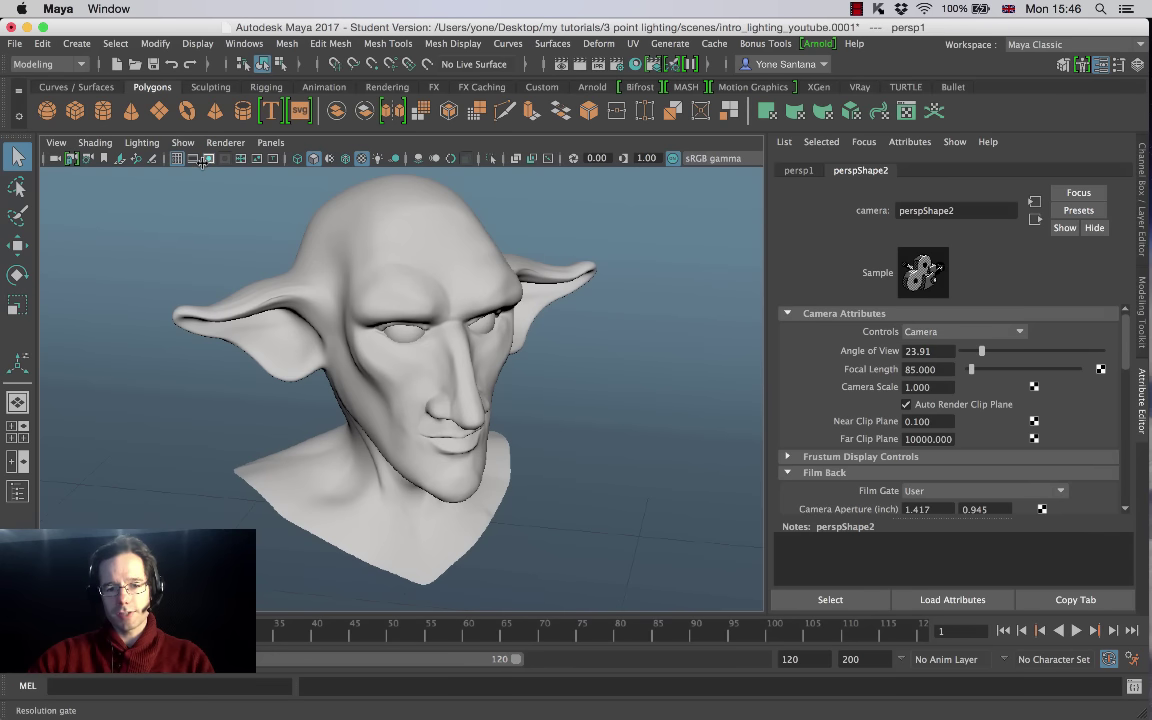
{"action": "left_click", "coordinate": [207, 158]}
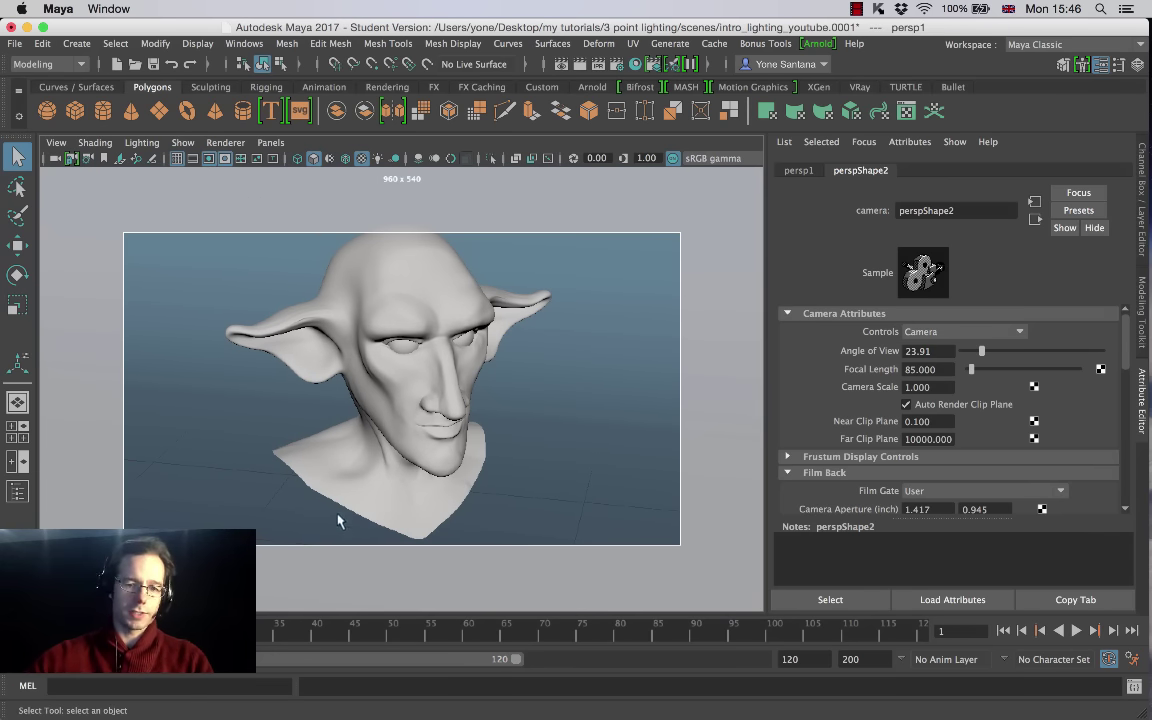
Step: Dolly, tumble and track the camera to centre the head front-on with ears inside the frame
{"action": "right_click_drag", "start_coordinate": [365, 395], "coordinate": [381, 347], "text": "alt"}
{"action": "left_click_drag", "start_coordinate": [381, 347], "coordinate": [381, 388], "text": "alt"}
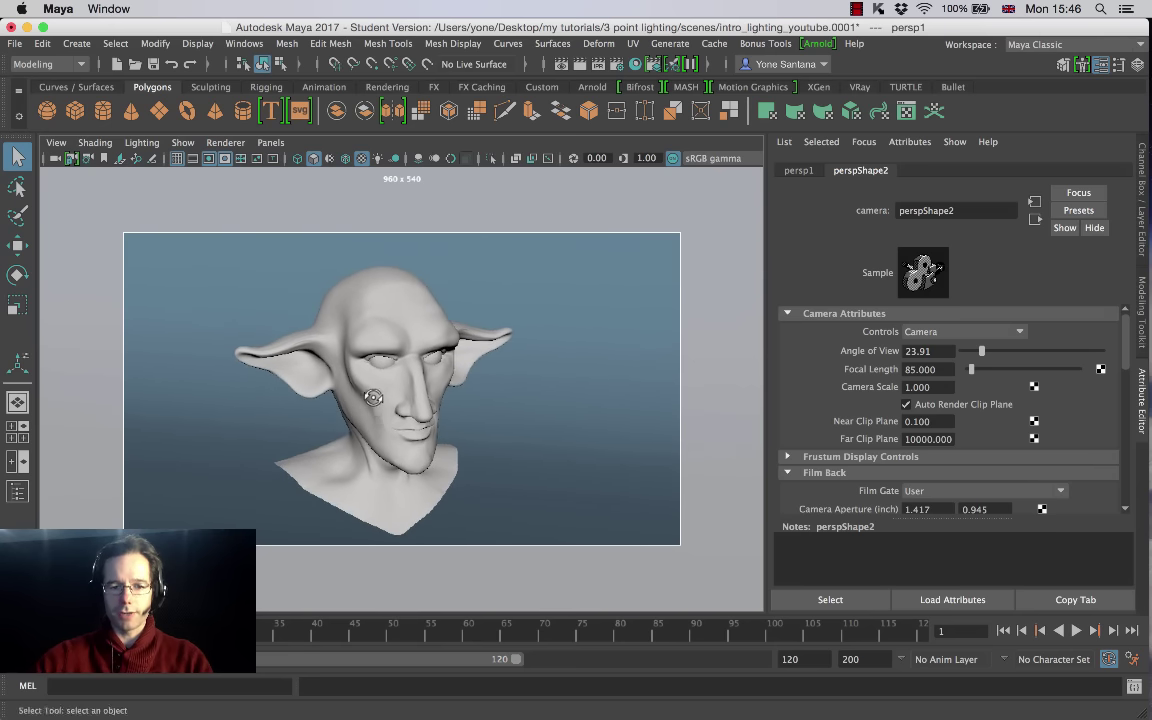
{"action": "mouse_move", "coordinate": [381, 388]}
{"action": "middle_mouse_down", "text": "alt"}
{"action": "mouse_move", "coordinate": [384, 398]}
{"action": "mouse_move", "coordinate": [392, 385]}
{"action": "middle_mouse_up", "text": "alt"}
{"action": "mouse_move", "coordinate": [392, 385]}
{"action": "left_mouse_down", "text": "alt"}
{"action": "mouse_move", "coordinate": [386, 337]}
{"action": "mouse_move", "coordinate": [401, 334]}
{"action": "mouse_move", "coordinate": [404, 458]}
{"action": "mouse_move", "coordinate": [404, 378]}
{"action": "mouse_move", "coordinate": [404, 393]}
{"action": "left_mouse_up", "text": "alt"}
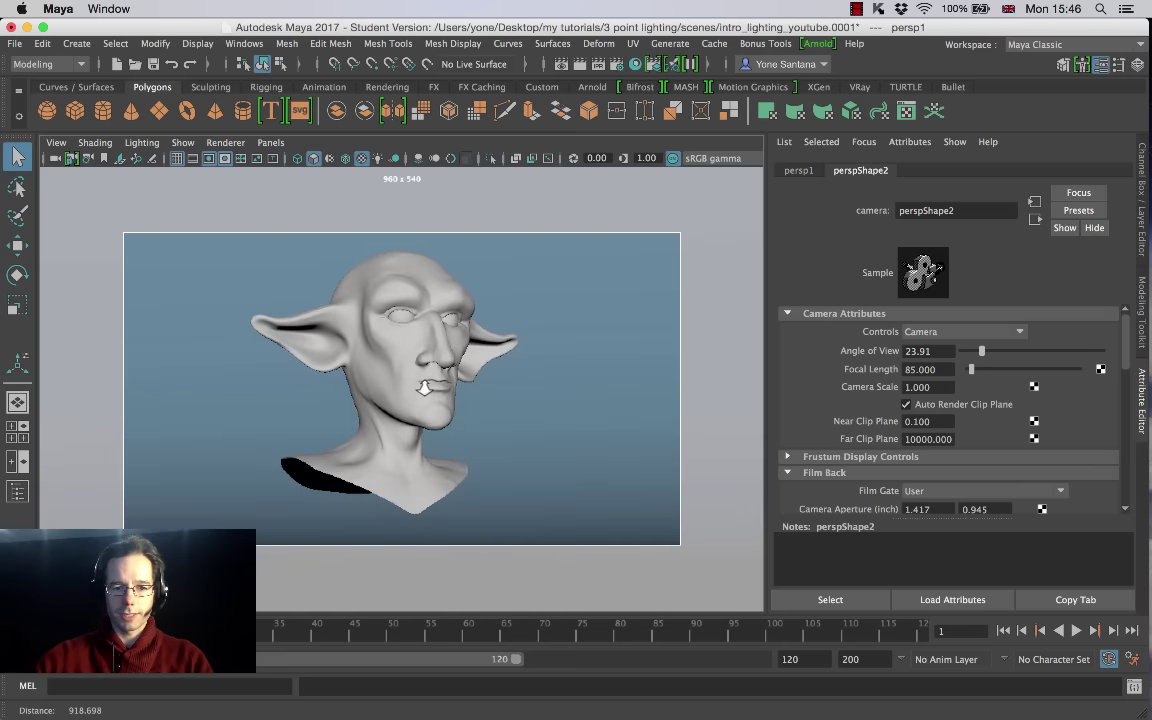
{"action": "right_click_drag", "start_coordinate": [432, 442], "coordinate": [455, 433], "text": "alt"}
{"action": "mouse_move", "coordinate": [460, 435]}
{"action": "left_mouse_down", "text": "alt"}
{"action": "mouse_move", "coordinate": [455, 447]}
{"action": "mouse_move", "coordinate": [415, 424]}
{"action": "mouse_move", "coordinate": [440, 425]}
{"action": "left_mouse_up", "text": "alt"}
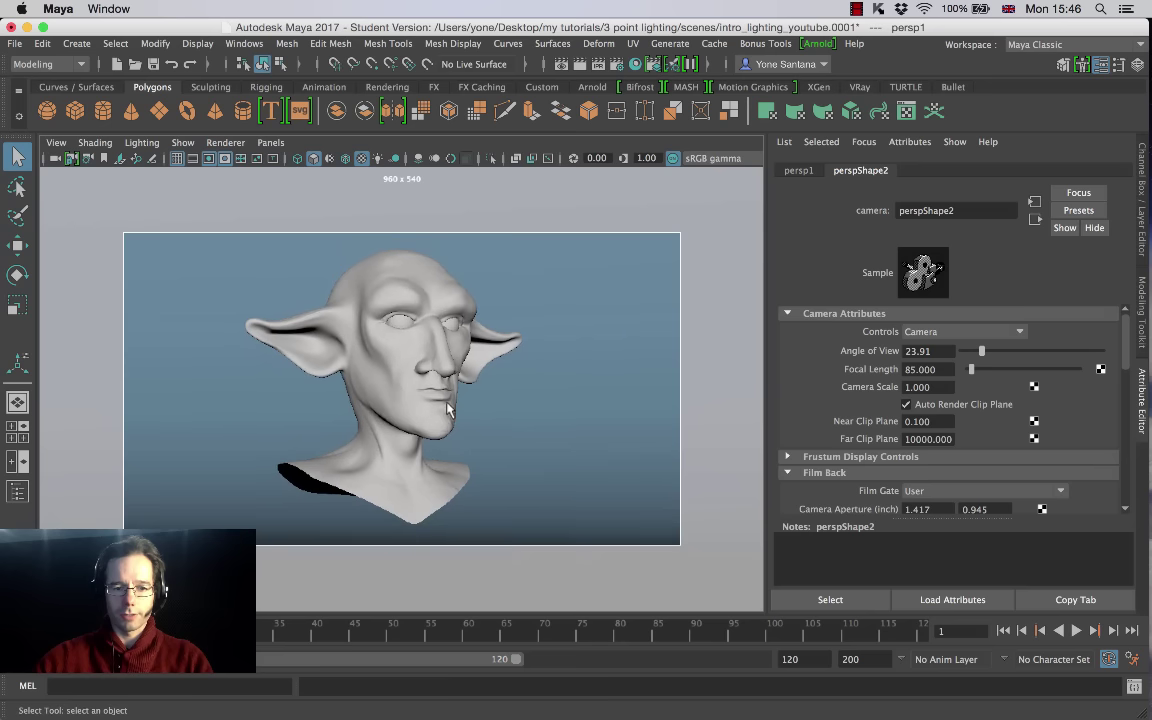
{"action": "middle_click_drag", "start_coordinate": [440, 425], "coordinate": [431, 403], "text": "alt"}
{"action": "mouse_move", "coordinate": [431, 403]}
{"action": "left_mouse_down", "text": "alt"}
{"action": "mouse_move", "coordinate": [424, 386]}
{"action": "mouse_move", "coordinate": [437, 381]}
{"action": "mouse_move", "coordinate": [397, 371]}
{"action": "mouse_move", "coordinate": [430, 415]}
{"action": "mouse_move", "coordinate": [399, 374]}
{"action": "mouse_move", "coordinate": [415, 395]}
{"action": "left_mouse_up", "text": "alt"}
{"action": "middle_click_drag", "start_coordinate": [415, 395], "coordinate": [454, 387], "text": "alt"}
Step: Rename the persp1 camera to Shot_Cam_02 in the Outliner, then close the Outliner
{"action": "left_click", "coordinate": [799, 173]}
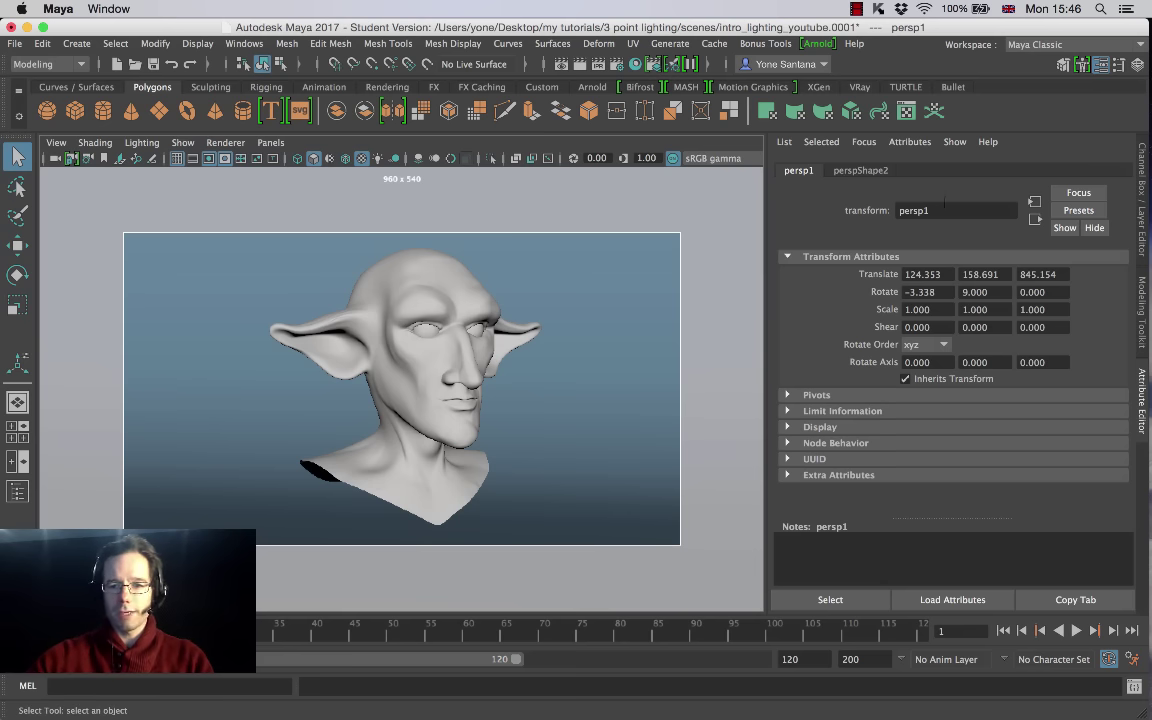
{"action": "left_click", "coordinate": [243, 44]}
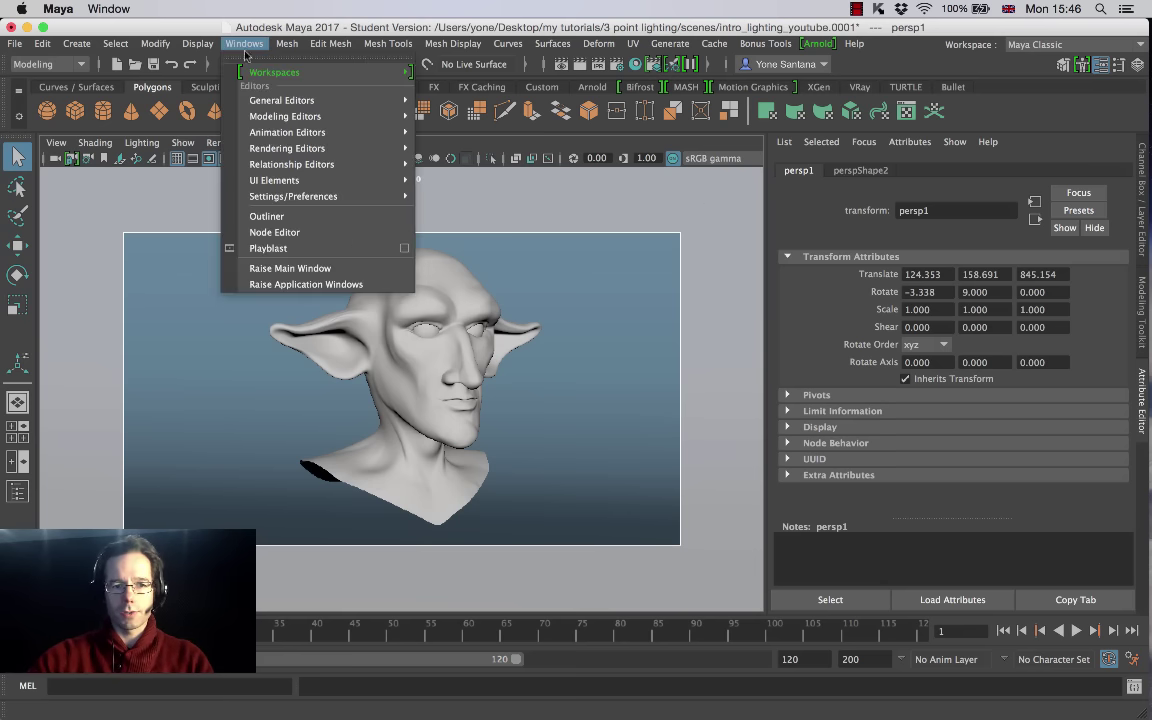
{"action": "left_click", "coordinate": [266, 216]}
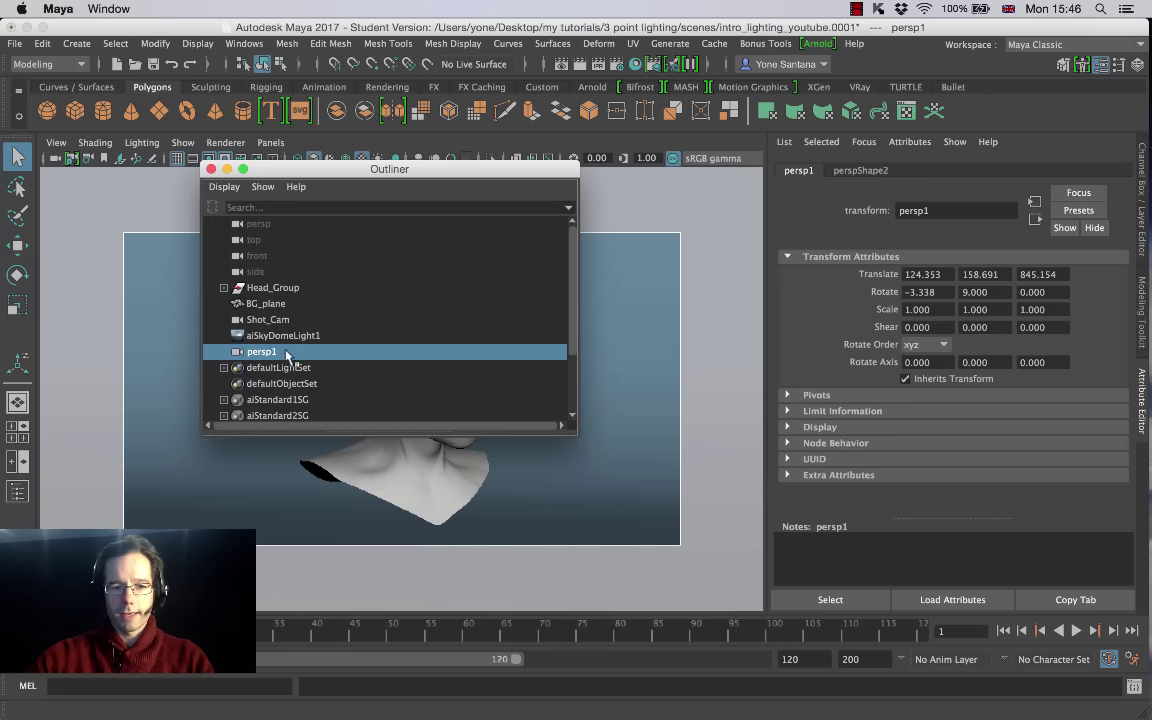
{"action": "double_click", "coordinate": [262, 352]}
{"action": "type", "text": "Sh"}
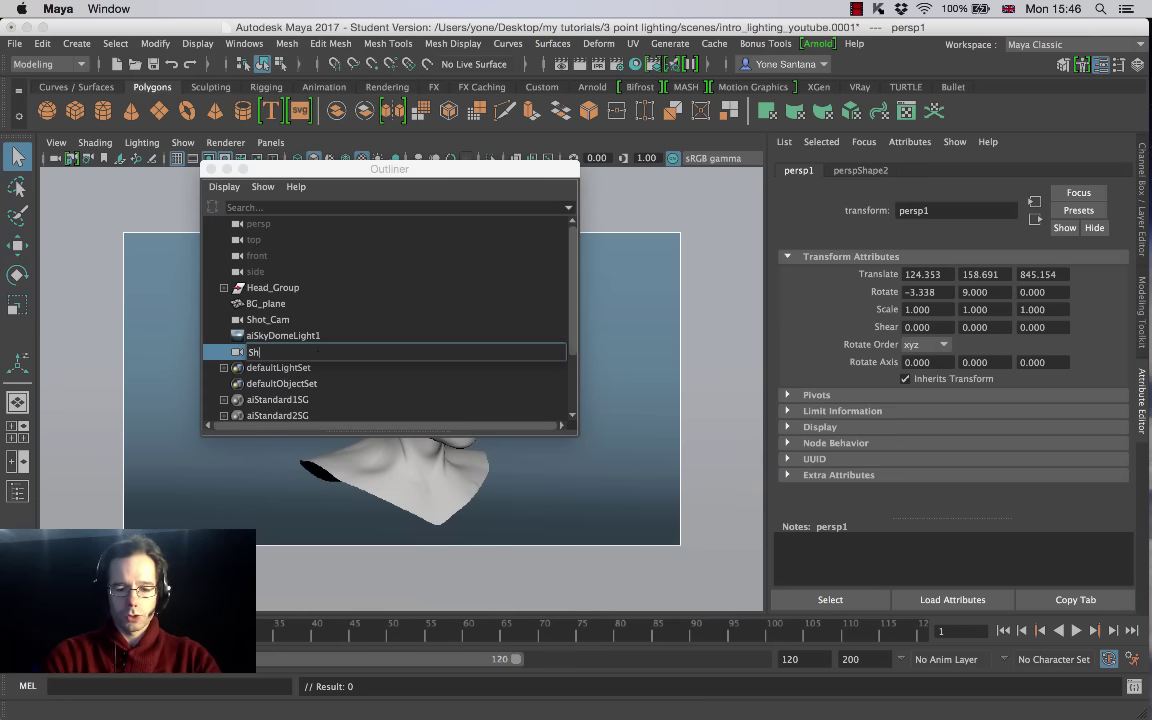
{"action": "type", "text": "ot_C"}
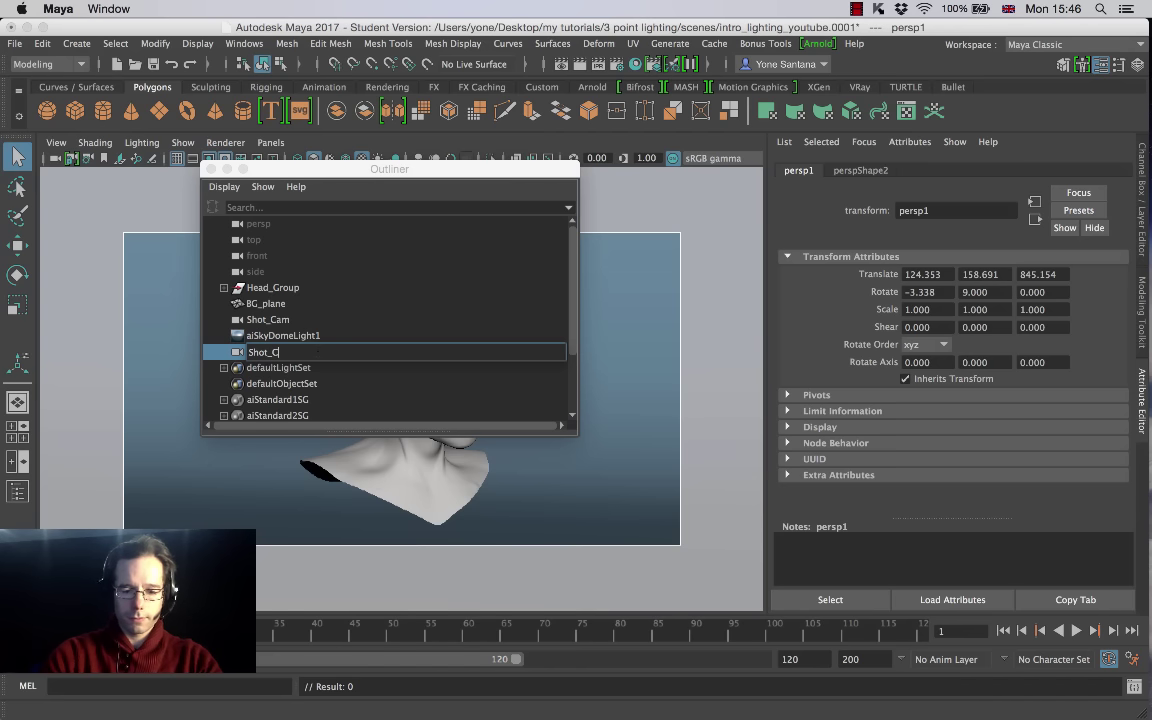
{"action": "type", "text": "am_"}
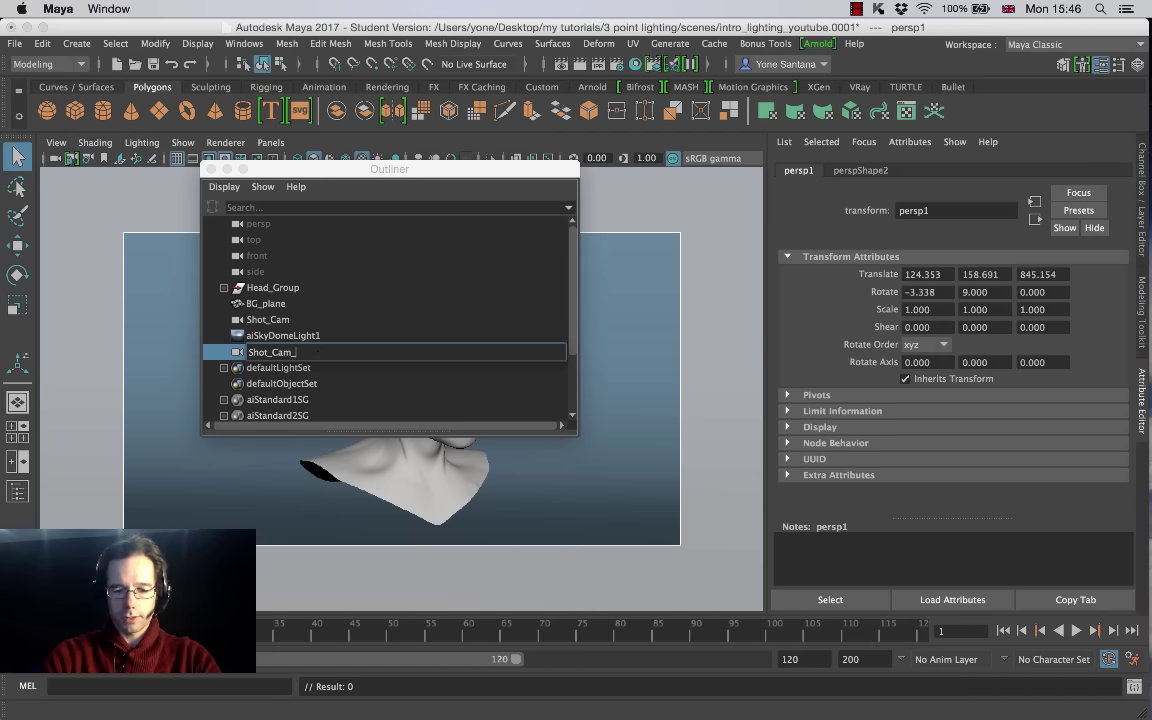
{"action": "type", "text": "02"}
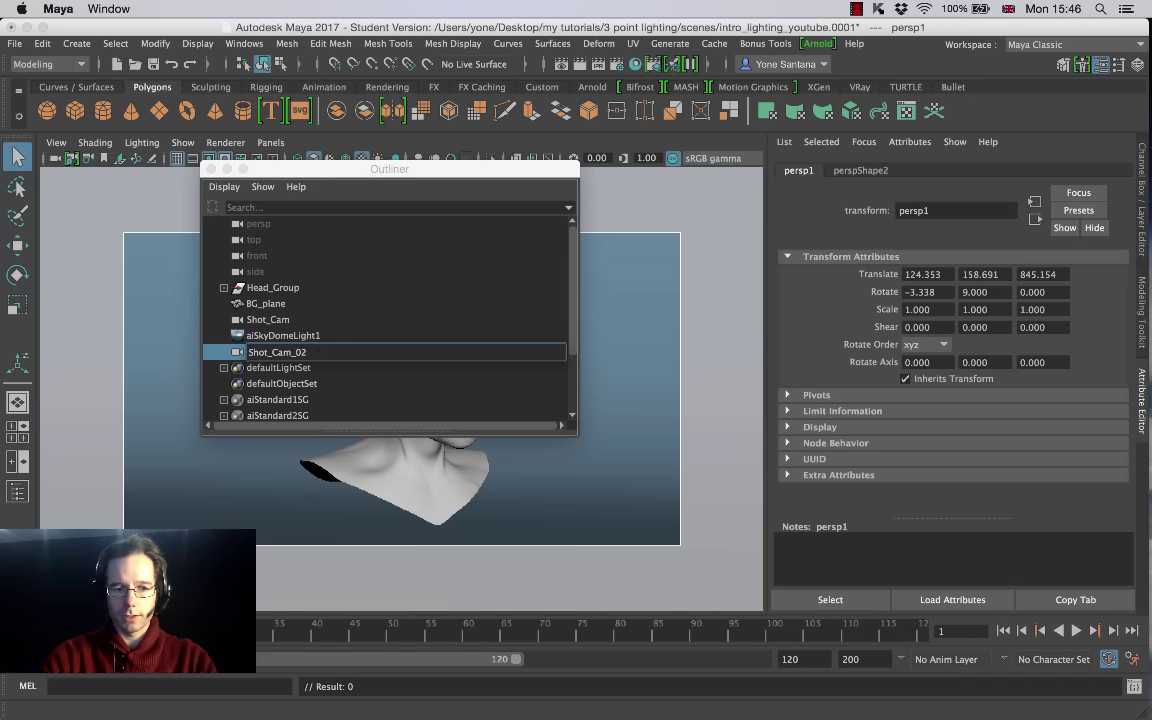
{"action": "key", "text": "Return"}
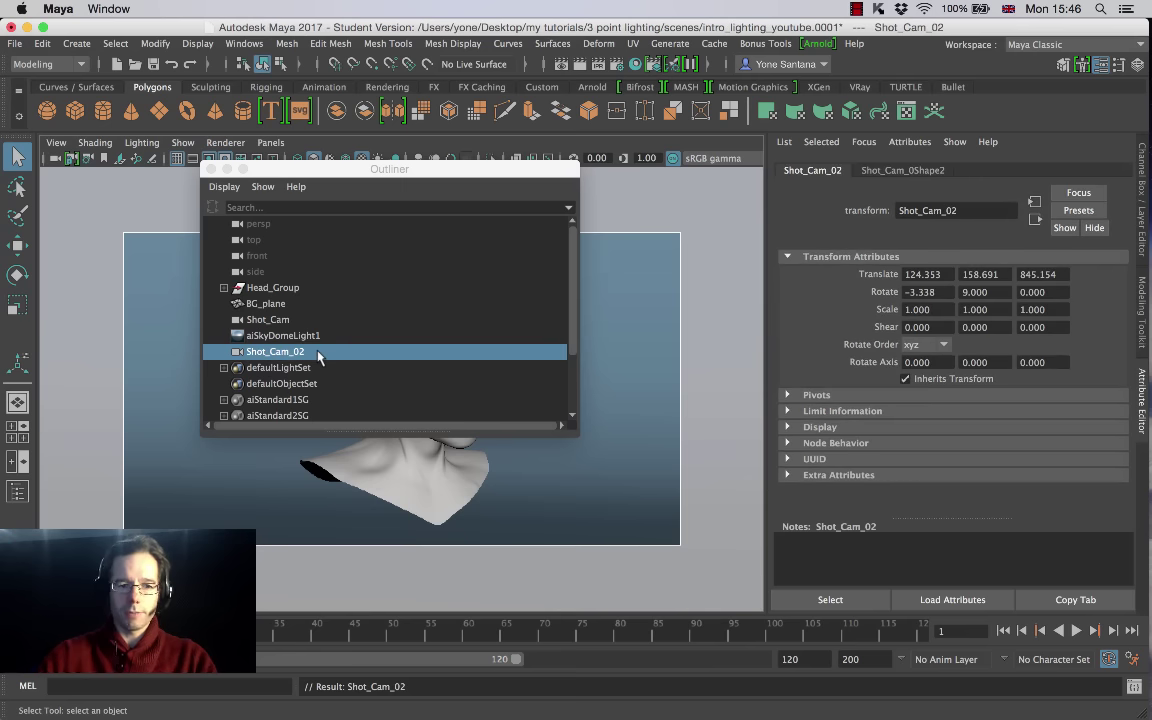
{"action": "left_click", "coordinate": [211, 170]}
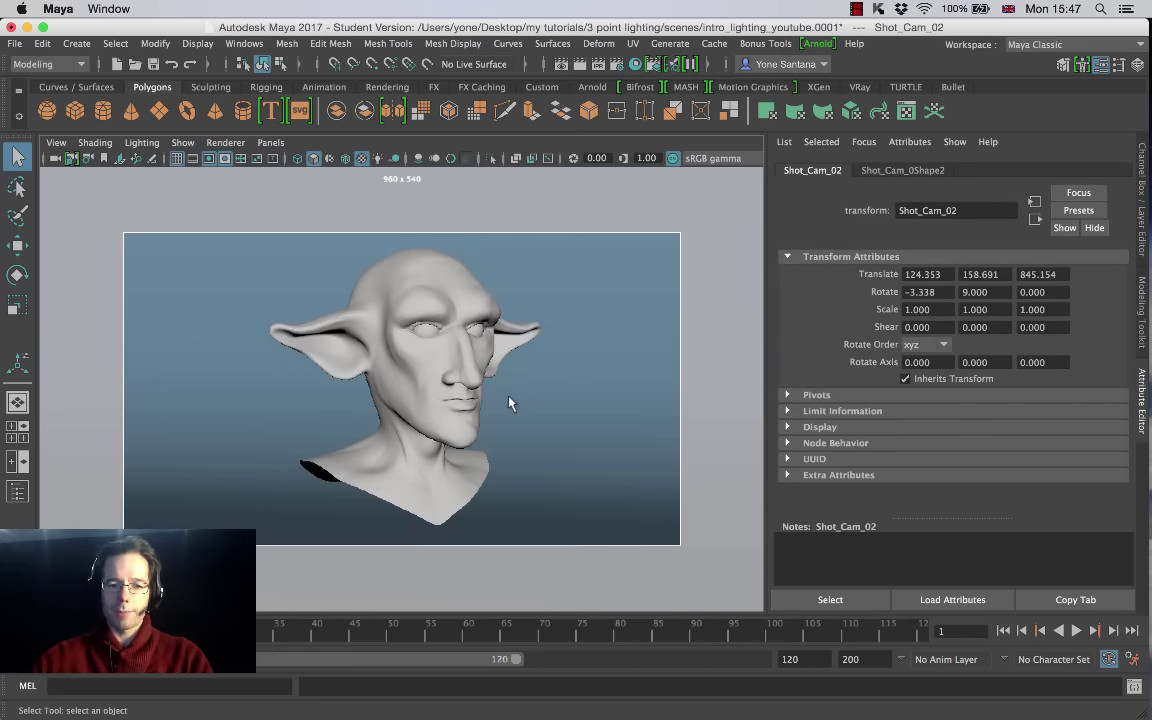
Step: Tumble Shot_Cam_02 slightly sideways and select its channels from Translate X to Motion Blur Override
{"action": "left_click_drag", "start_coordinate": [463, 366], "coordinate": [495, 380], "text": "alt"}
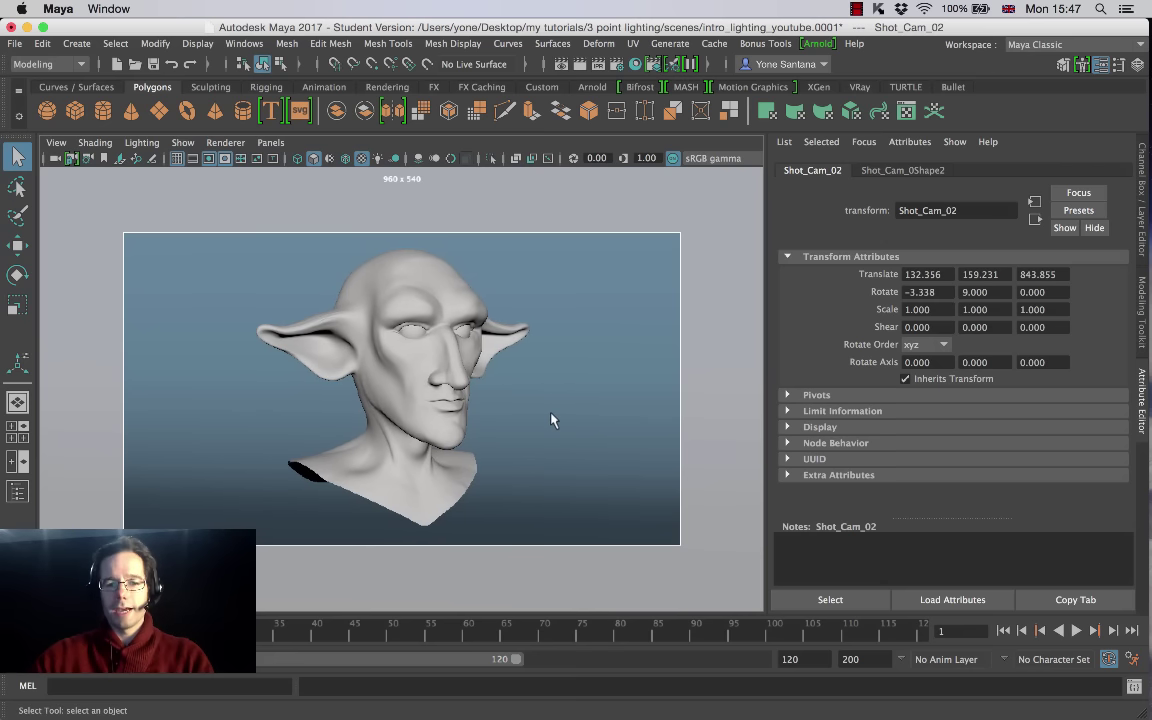
{"action": "left_click", "coordinate": [1141, 226]}
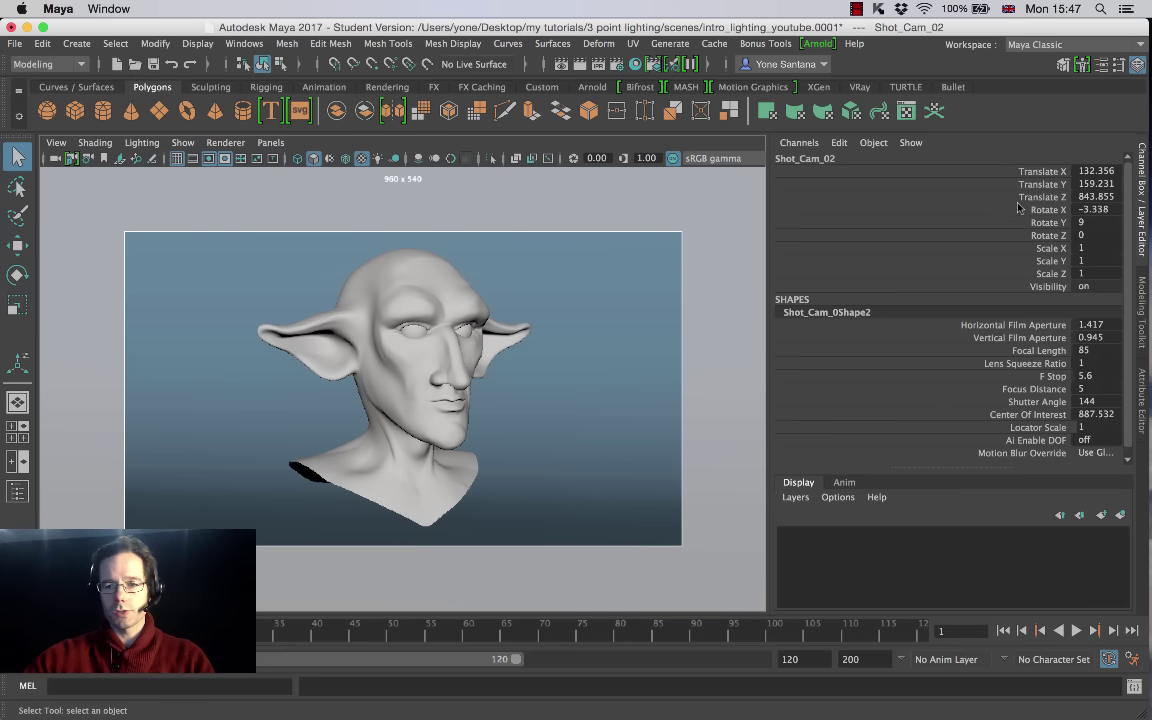
{"action": "left_click_drag", "start_coordinate": [1030, 173], "coordinate": [978, 482]}
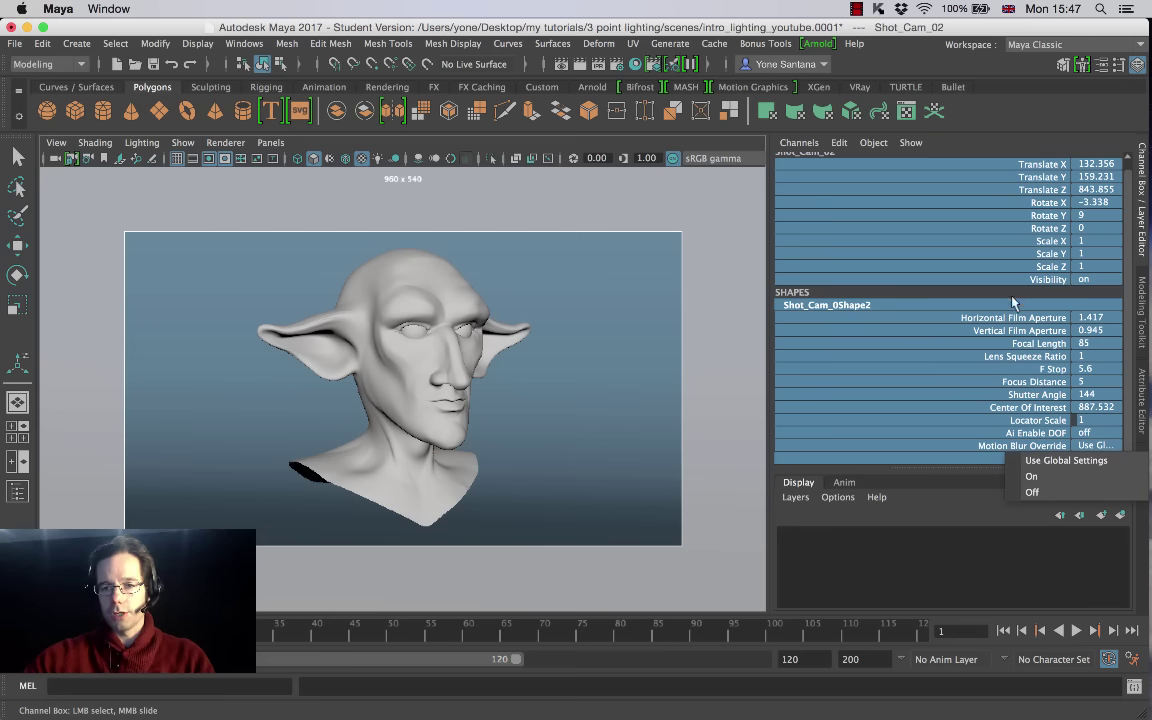
{"action": "left_click", "coordinate": [1003, 175]}
{"action": "left_click_drag", "start_coordinate": [1003, 168], "coordinate": [971, 450]}
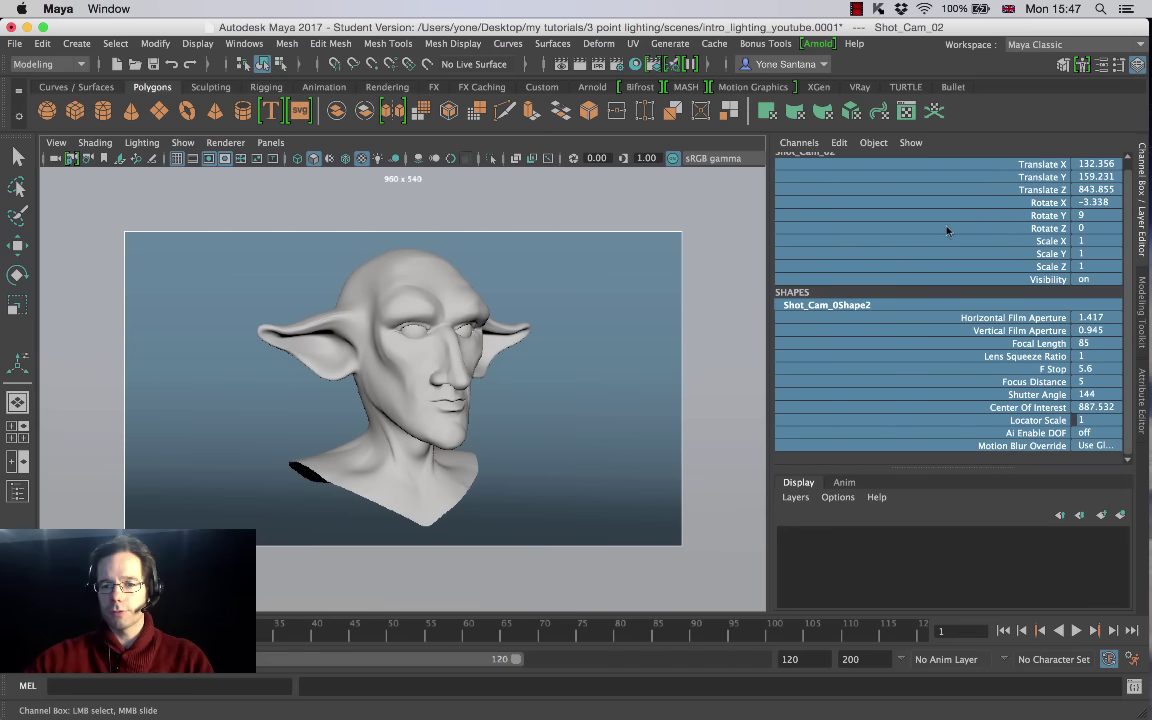
Step: Lock the selected Shot_Cam_02 channels and confirm orbiting and dollying no longer move the view
{"action": "right_click", "coordinate": [983, 202]}
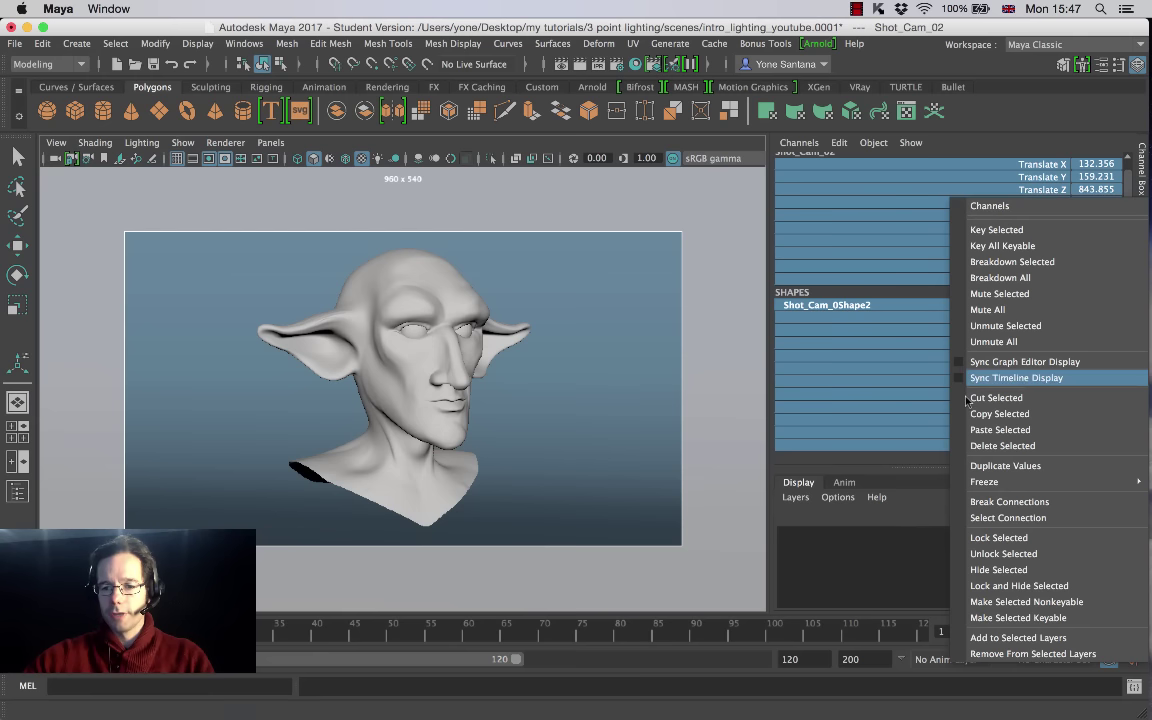
{"action": "left_click", "coordinate": [1004, 538]}
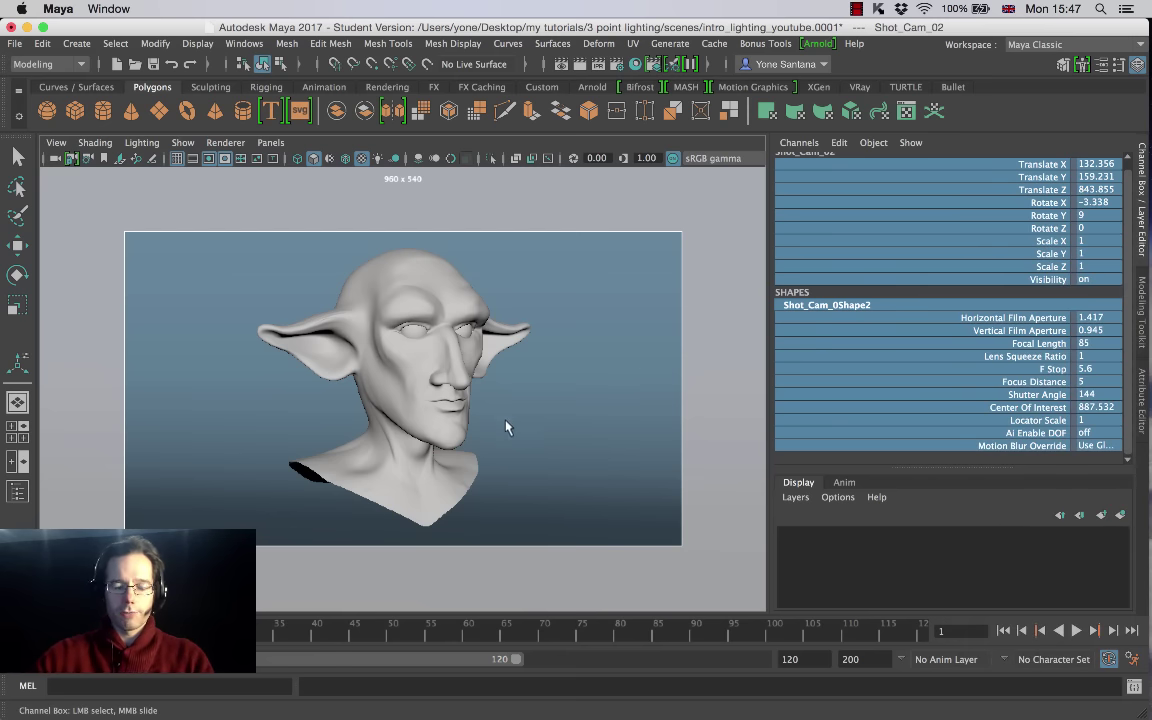
{"action": "left_click_drag", "start_coordinate": [527, 399], "coordinate": [376, 346], "text": "alt"}
{"action": "right_click_drag", "start_coordinate": [376, 346], "coordinate": [388, 383], "text": "alt"}
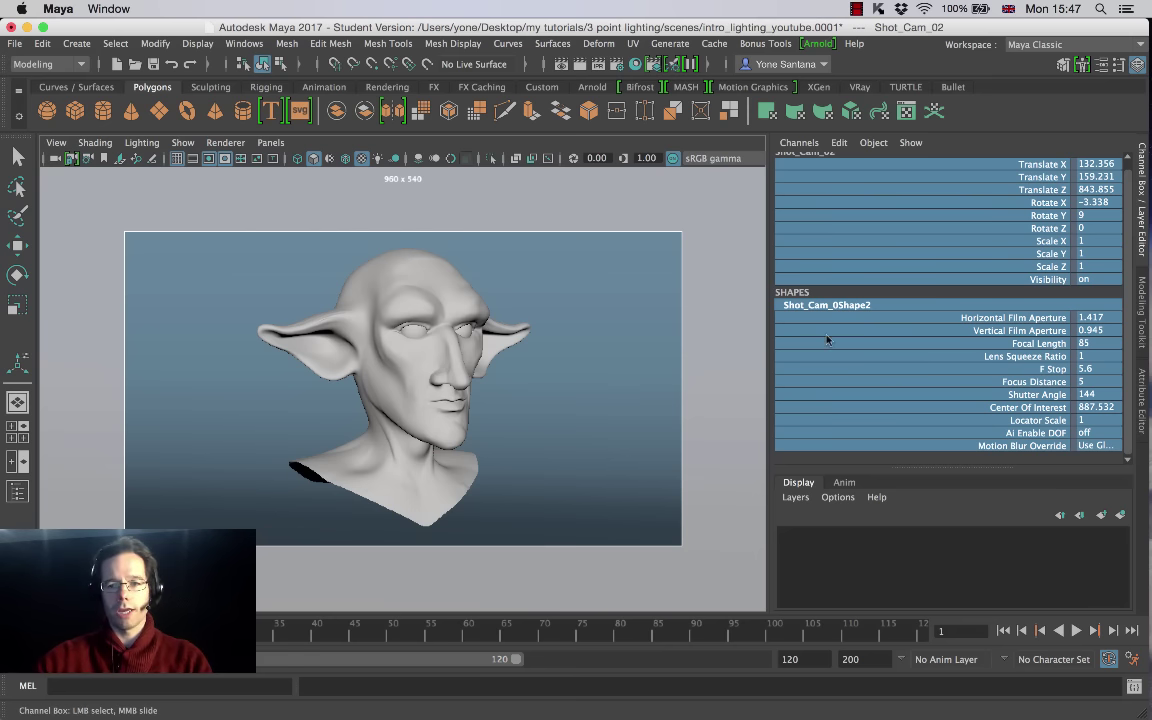
{"action": "left_click", "coordinate": [1034, 394]}
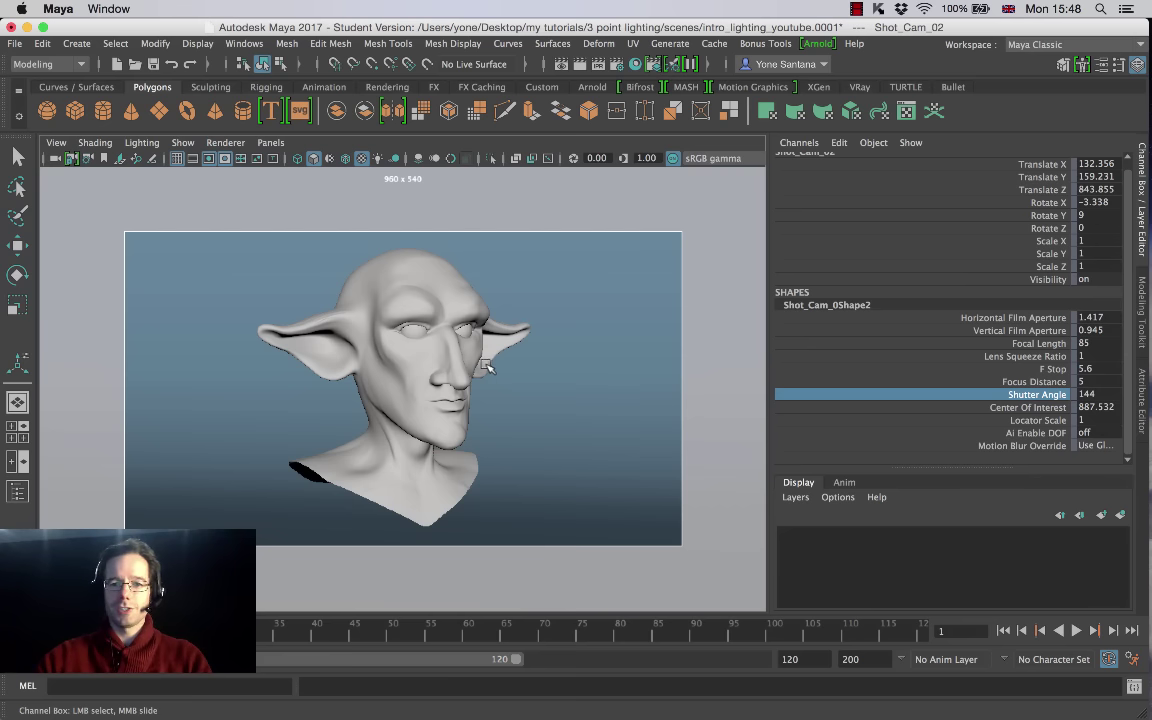
{"action": "left_click", "coordinate": [817, 44]}
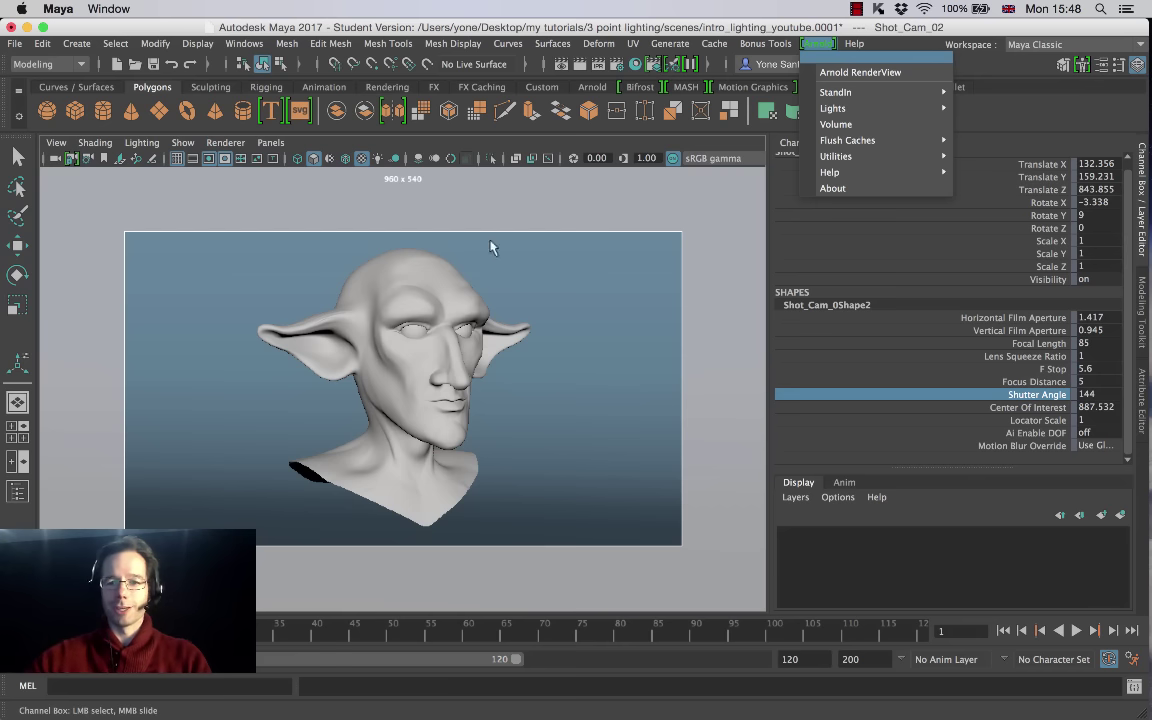
{"action": "left_click", "coordinate": [995, 69]}
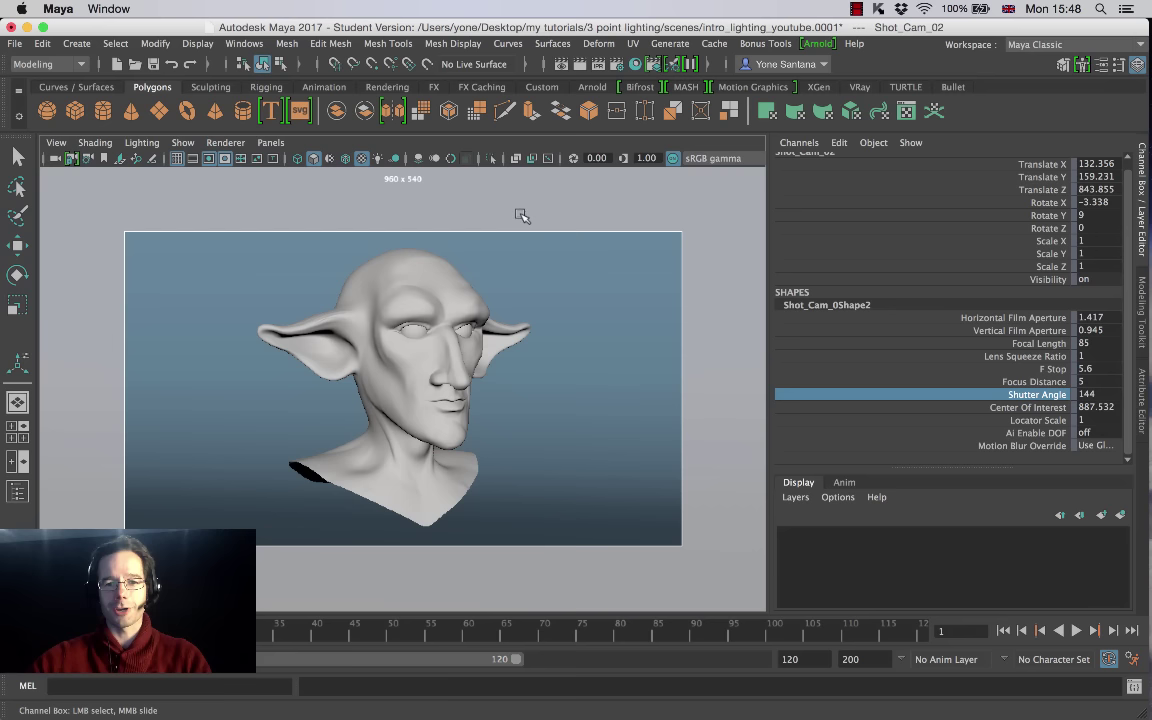
Step: Switch the viewport to the persp camera, tumble it, and launch Arnold RenderView
{"action": "left_click", "coordinate": [270, 143]}
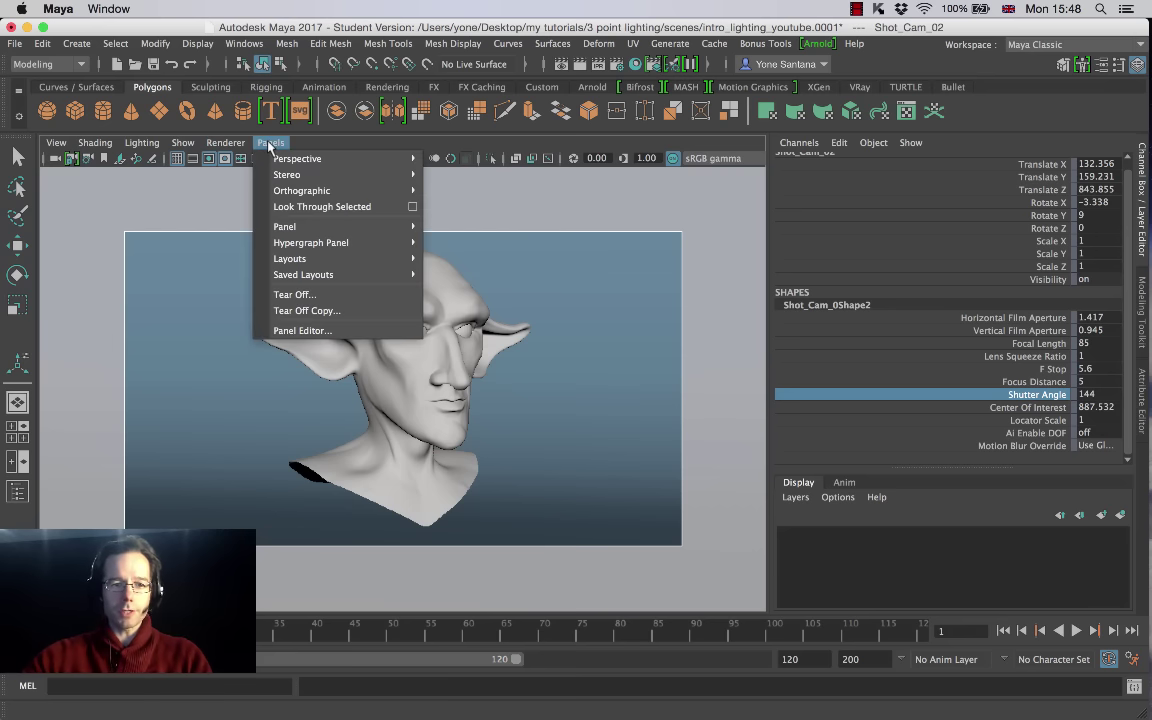
{"action": "mouse_move", "coordinate": [310, 163]}
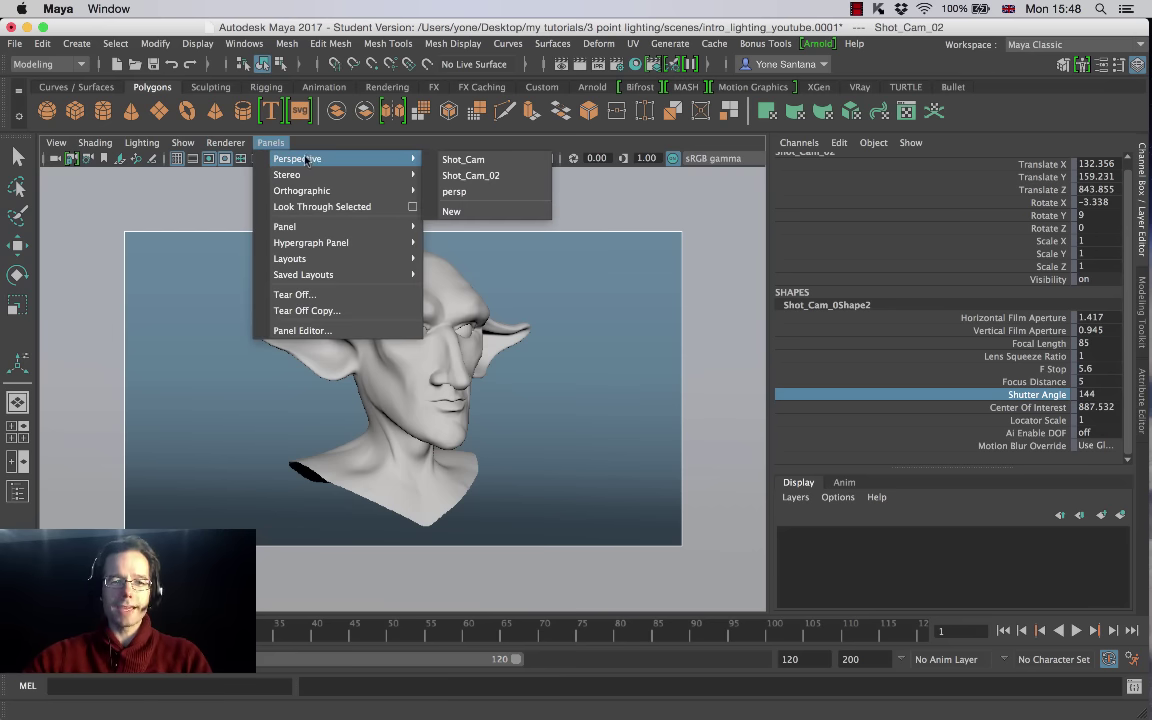
{"action": "left_click", "coordinate": [487, 191]}
{"action": "mouse_move", "coordinate": [440, 320]}
{"action": "left_mouse_down", "text": "alt"}
{"action": "mouse_move", "coordinate": [516, 368]}
{"action": "mouse_move", "coordinate": [481, 360]}
{"action": "mouse_move", "coordinate": [525, 391]}
{"action": "mouse_move", "coordinate": [445, 337]}
{"action": "mouse_move", "coordinate": [455, 330]}
{"action": "left_mouse_up", "text": "alt"}
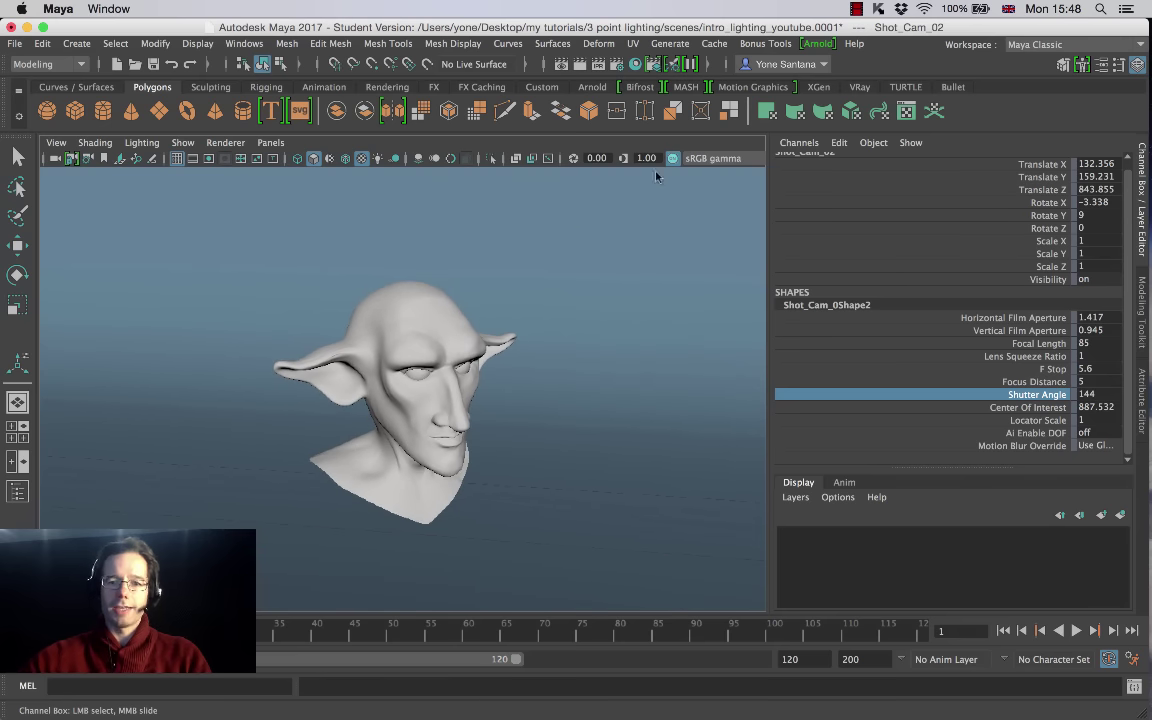
{"action": "left_click", "coordinate": [818, 44]}
{"action": "left_click", "coordinate": [845, 74]}
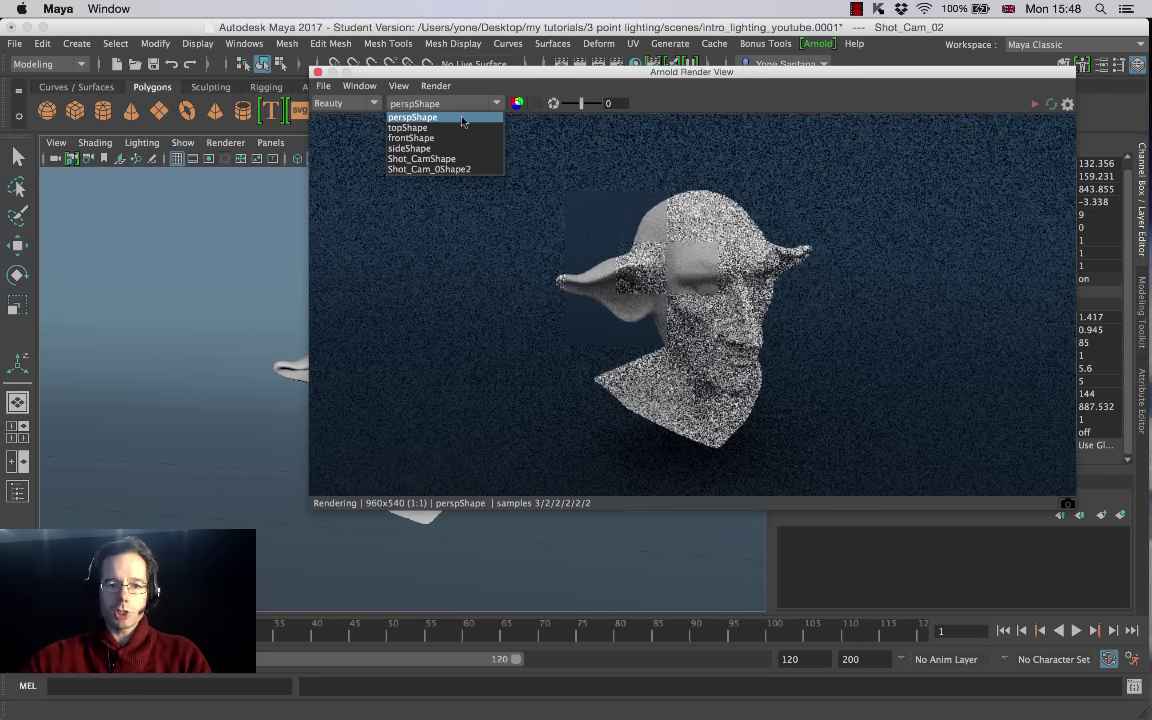
Step: Render from the Shot_Cam_0Shape2 camera and restart the IPR render
{"action": "left_click", "coordinate": [441, 170]}
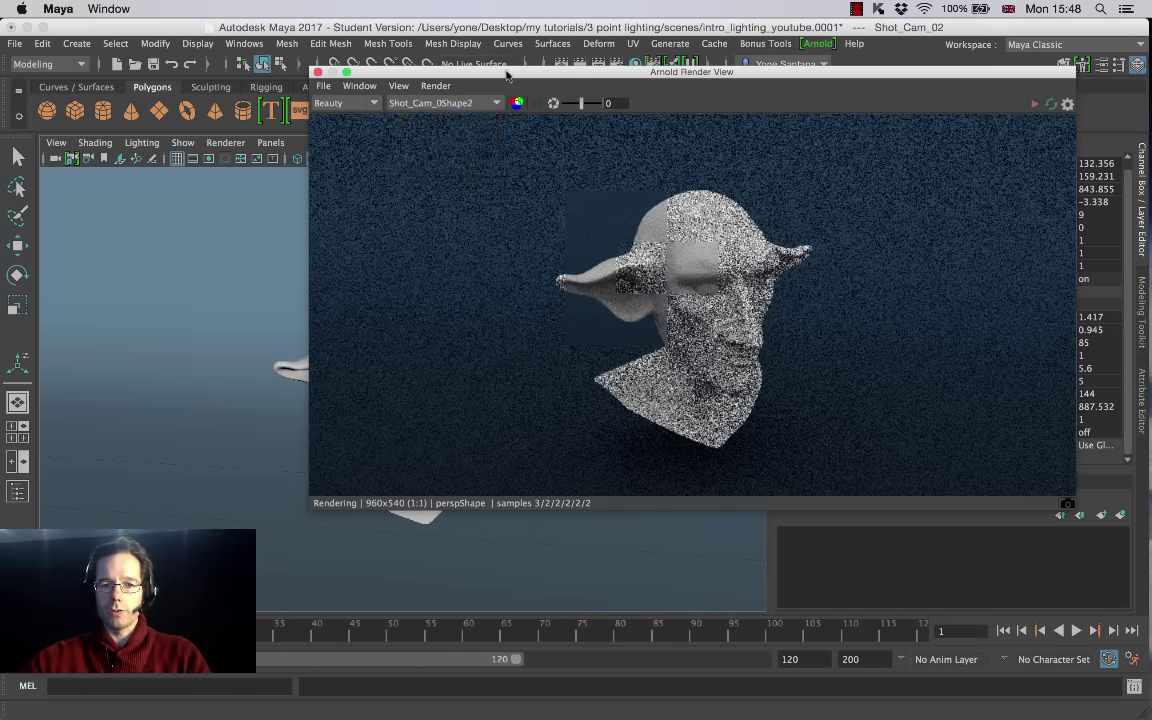
{"action": "left_click_drag", "start_coordinate": [507, 76], "coordinate": [717, 105]}
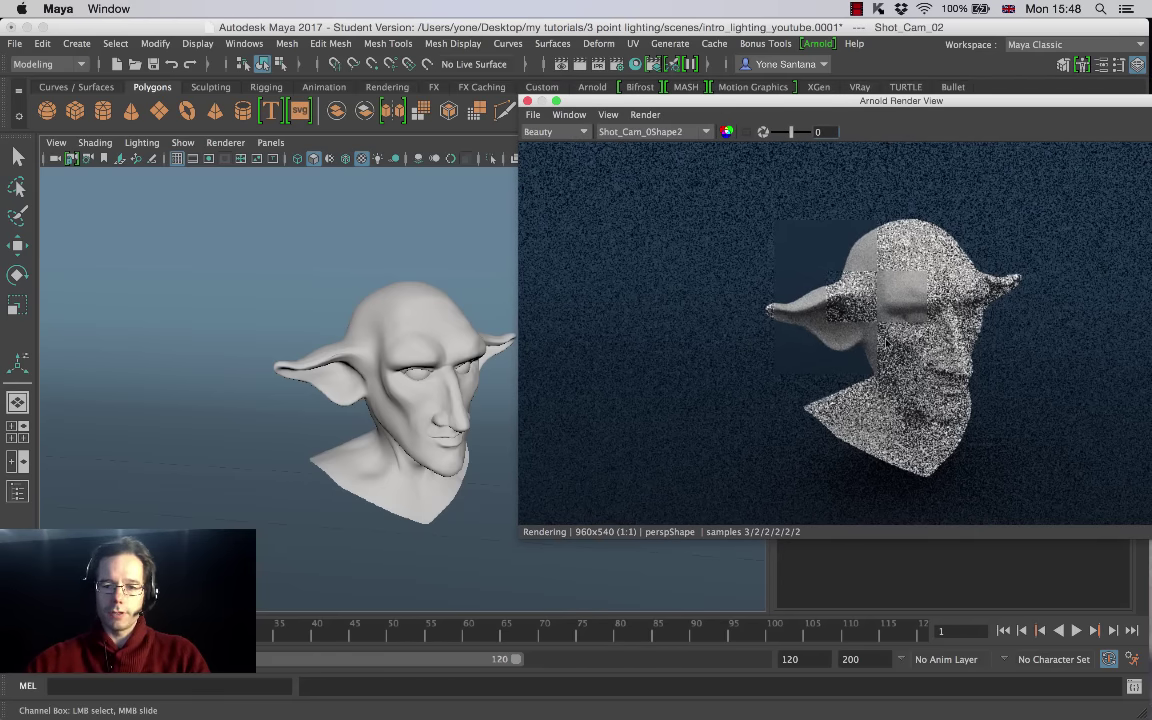
{"action": "left_click_drag", "start_coordinate": [720, 101], "coordinate": [600, 103]}
{"action": "left_click", "coordinate": [1125, 137]}
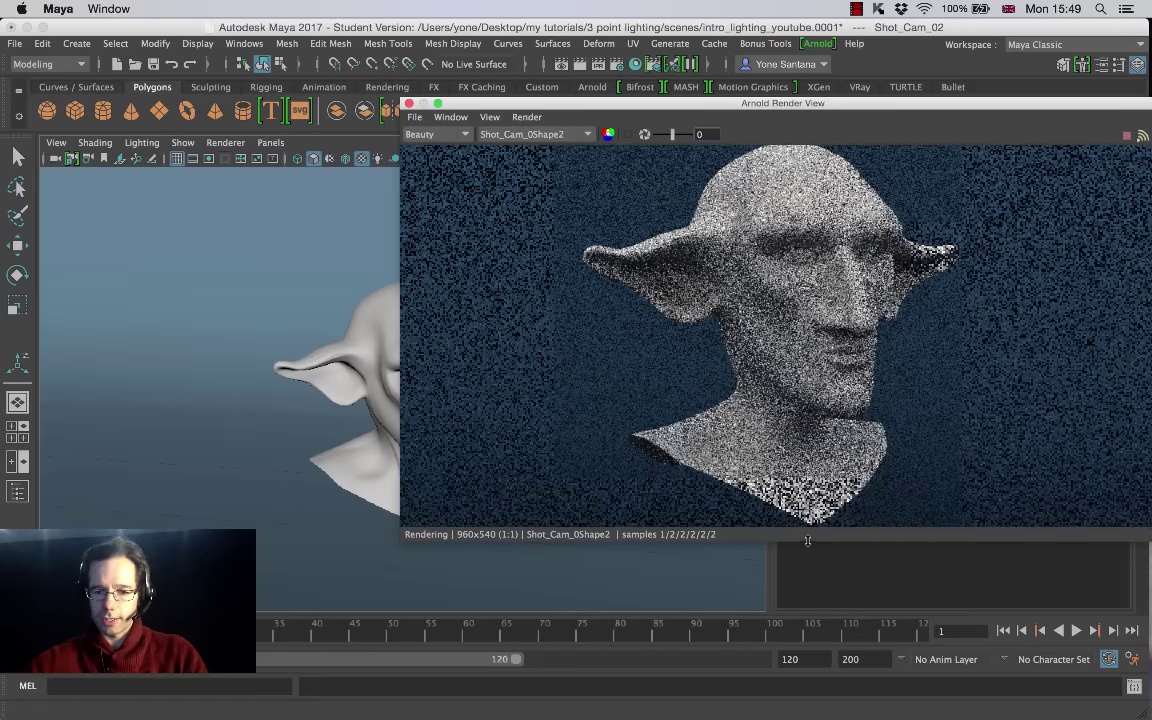
Step: Resize the Render View window and dock it on the right beside the viewport
{"action": "left_click_drag", "start_coordinate": [800, 540], "coordinate": [803, 600]}
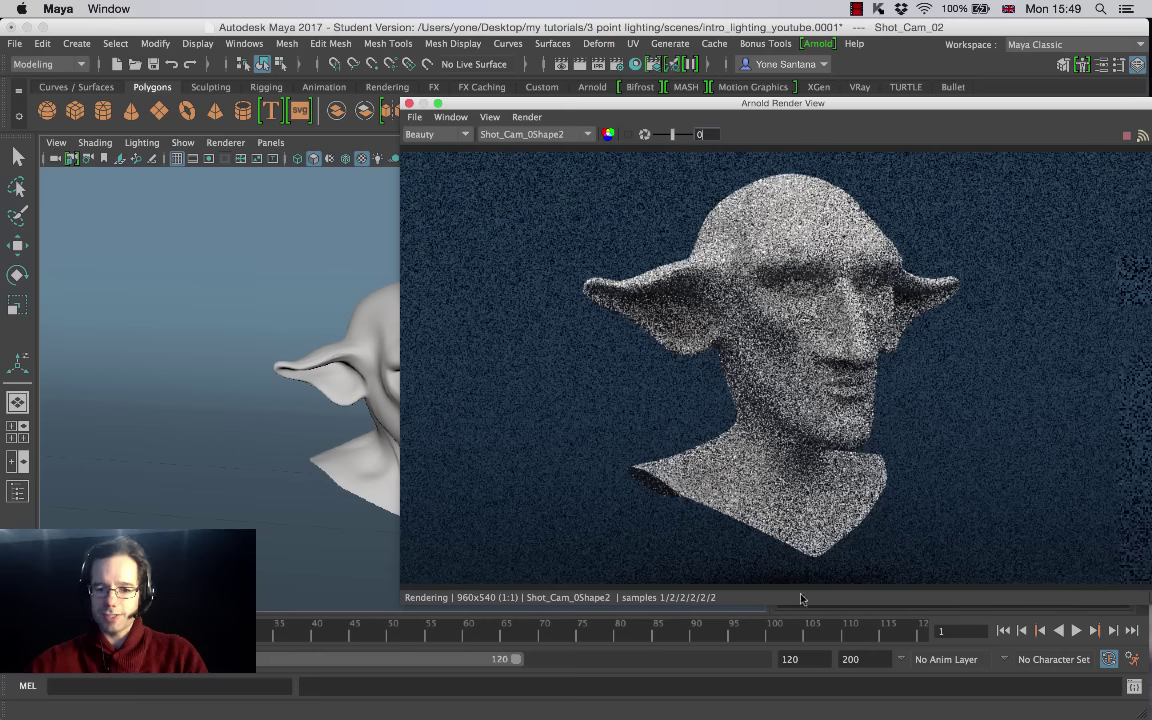
{"action": "left_click_drag", "start_coordinate": [795, 99], "coordinate": [624, 71]}
{"action": "left_click_drag", "start_coordinate": [965, 560], "coordinate": [887, 553]}
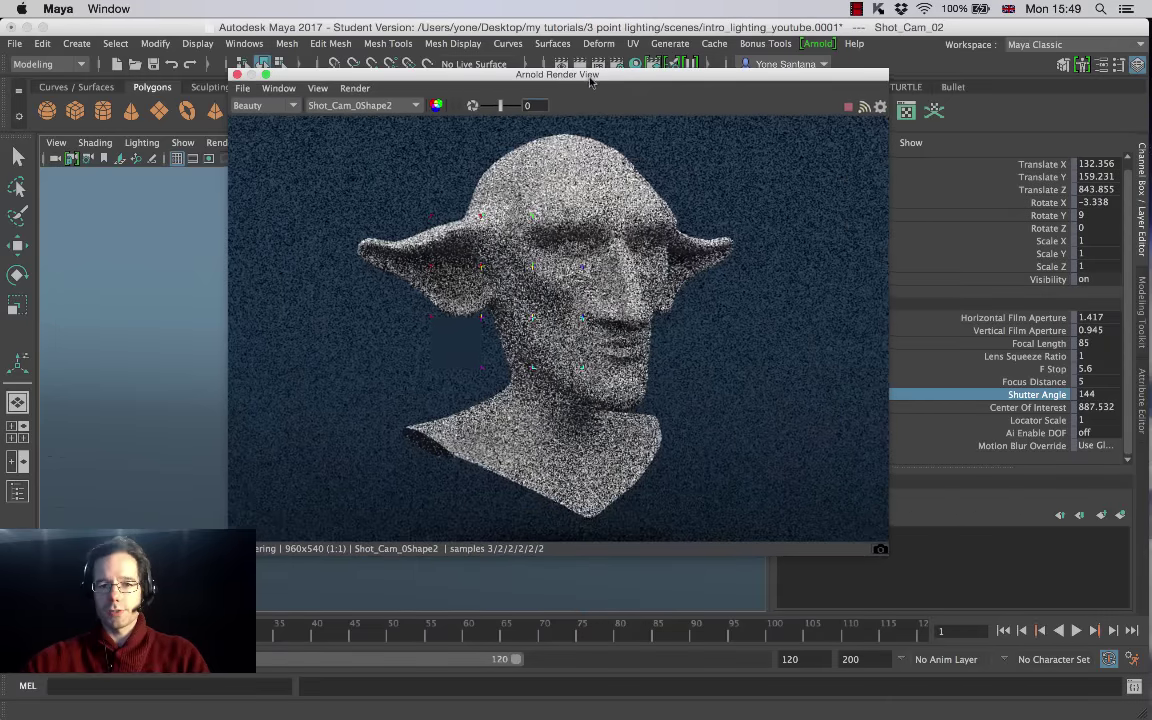
{"action": "left_click_drag", "start_coordinate": [593, 75], "coordinate": [834, 95]}
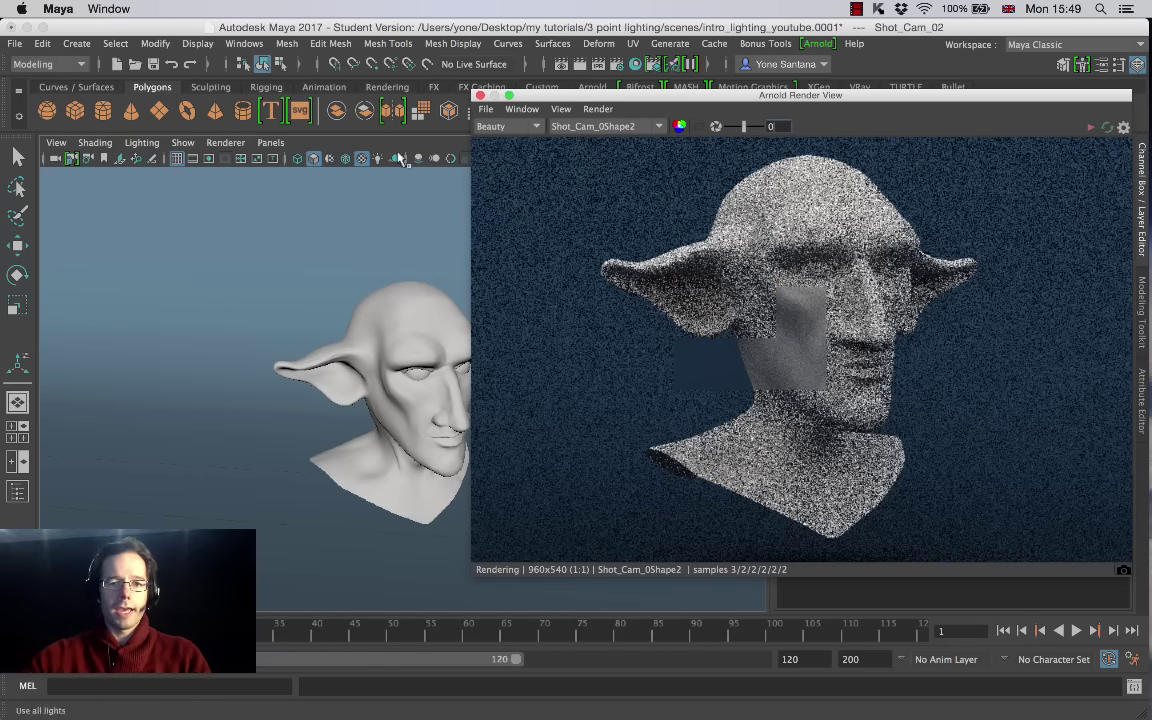
Step: Set Arnold's Camera (AA) samples to 1 in Render Settings
{"action": "left_click", "coordinate": [618, 63]}
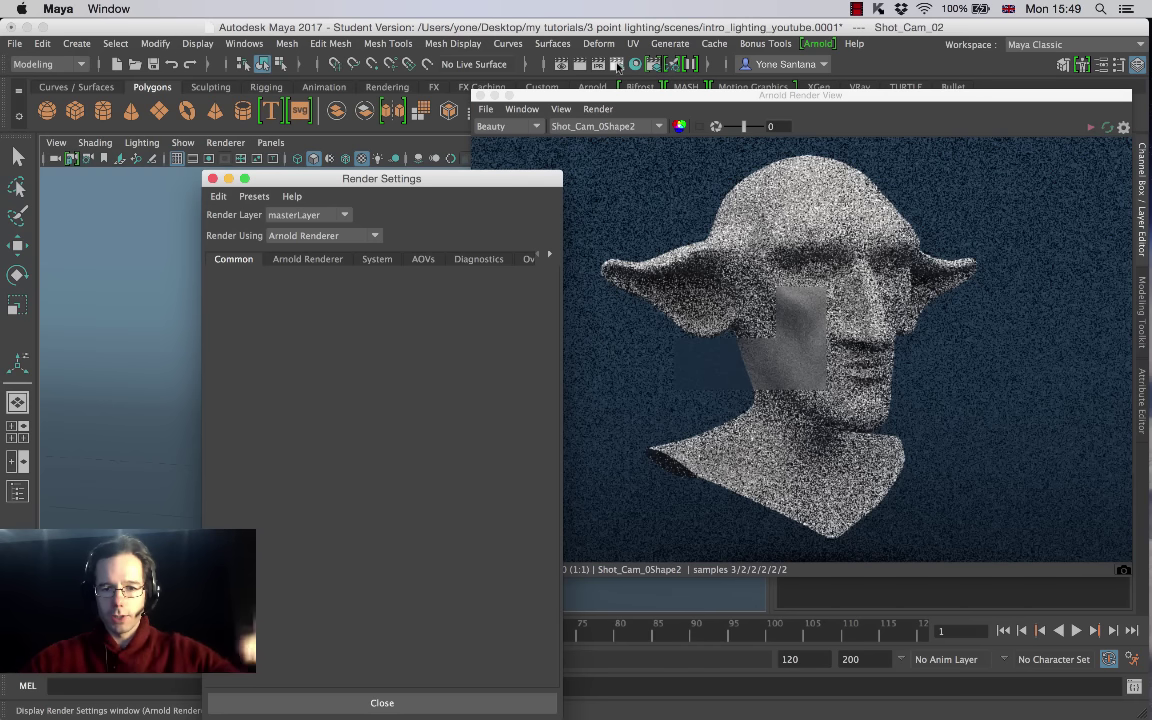
{"action": "left_click_drag", "start_coordinate": [384, 192], "coordinate": [386, 99]}
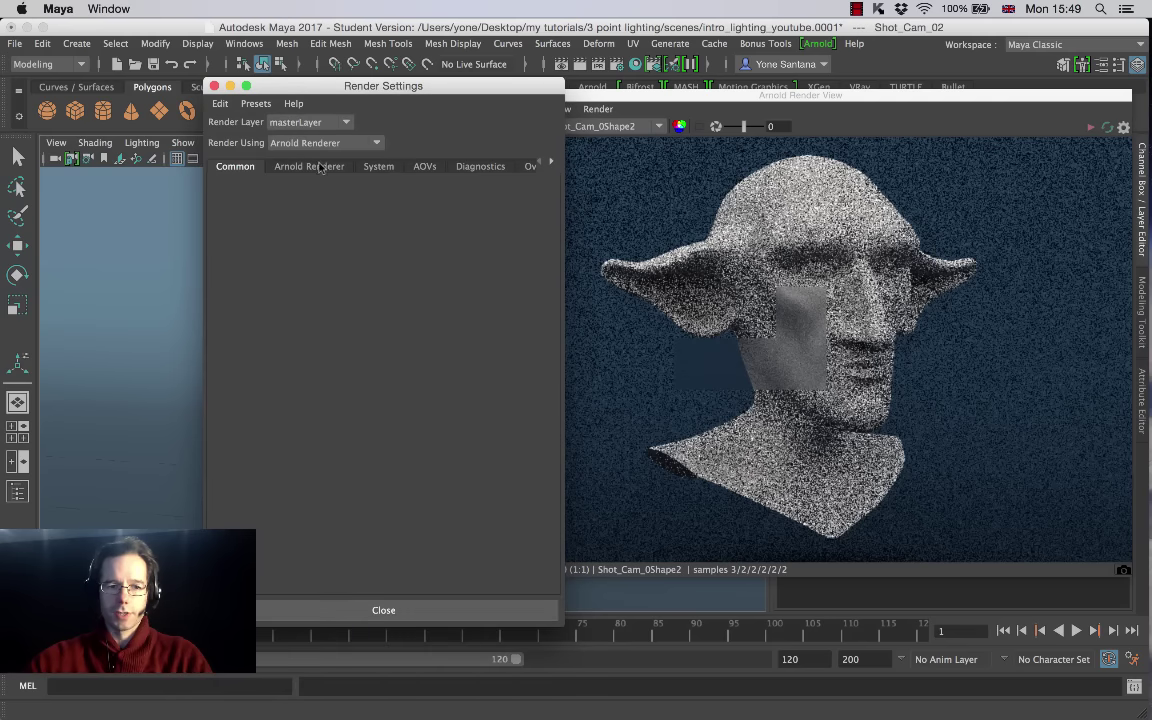
{"action": "left_click", "coordinate": [318, 169]}
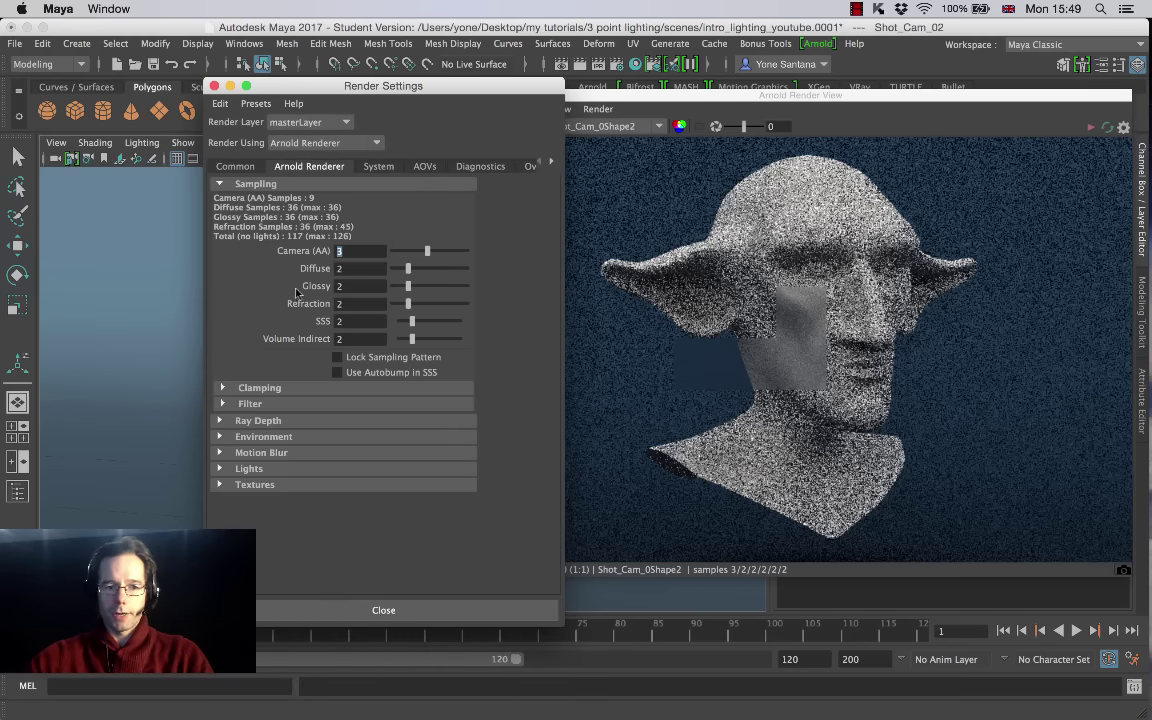
{"action": "type", "text": "1"}
{"action": "key", "text": "Return"}
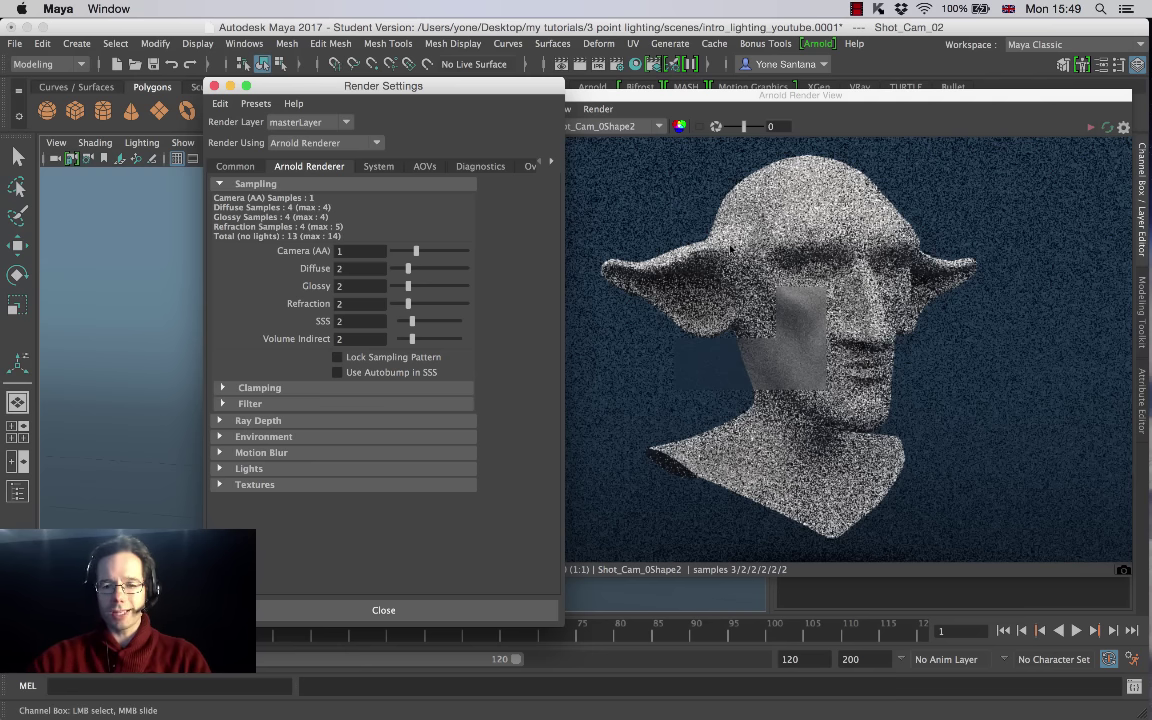
Step: Start a live IPR render in the Arnold Render View and close Render Settings
{"action": "left_click_drag", "start_coordinate": [650, 95], "coordinate": [656, 89]}
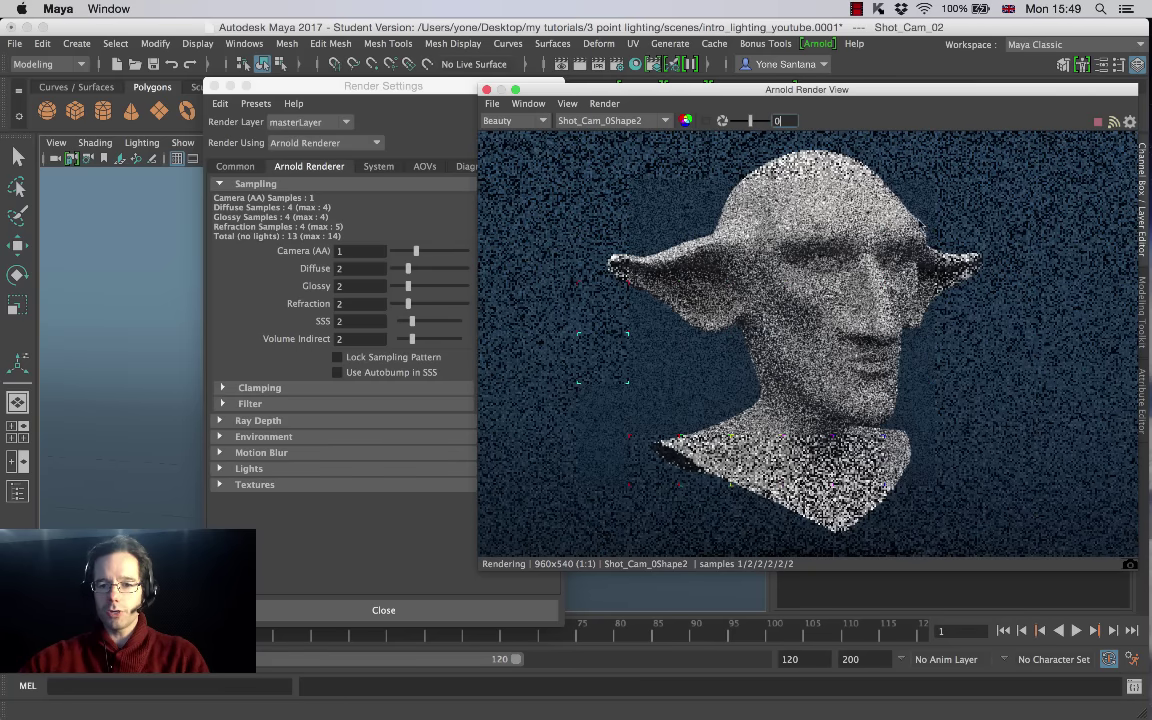
{"action": "left_click", "coordinate": [1096, 122]}
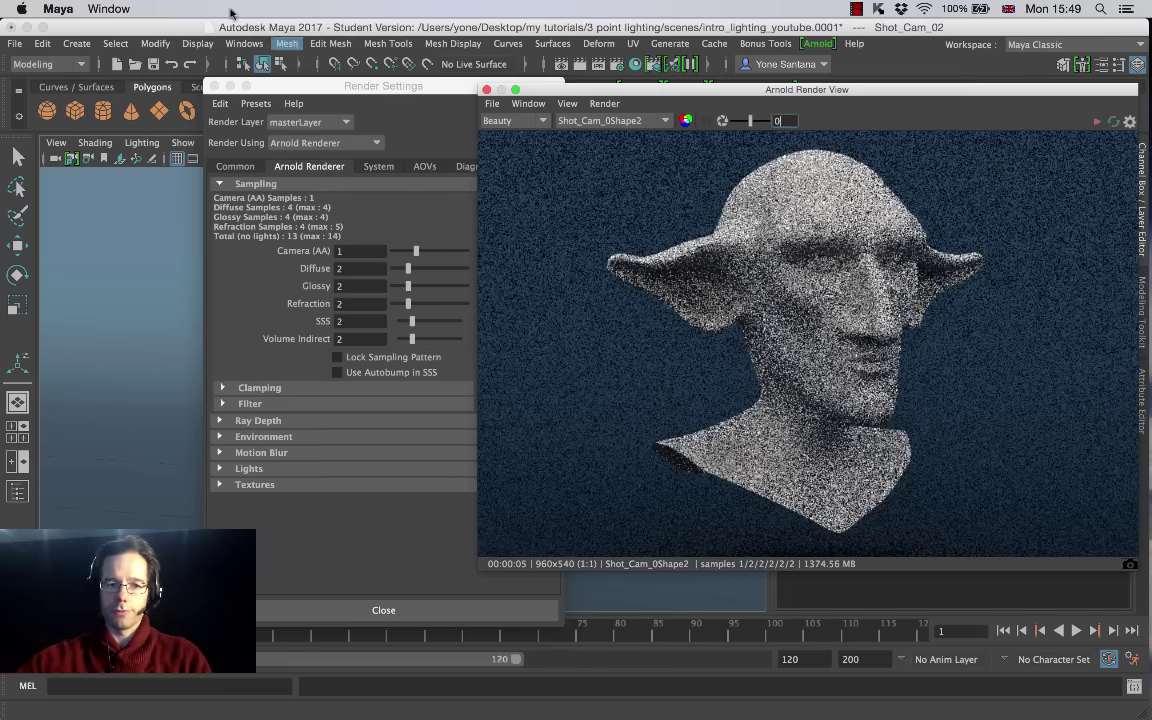
{"action": "left_click_drag", "start_coordinate": [226, 87], "coordinate": [321, 88]}
{"action": "left_click", "coordinate": [321, 87]}
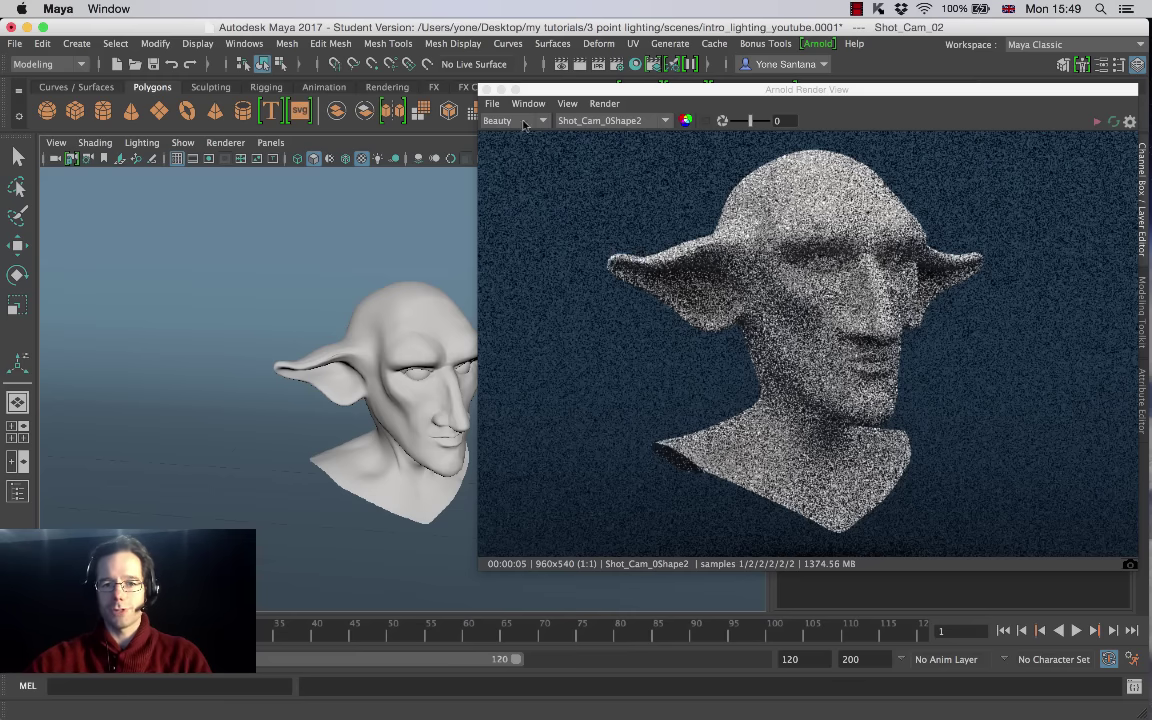
Step: Delete aiSkyDomeLight1 from the Outliner and move the render window over it
{"action": "left_click", "coordinate": [238, 46]}
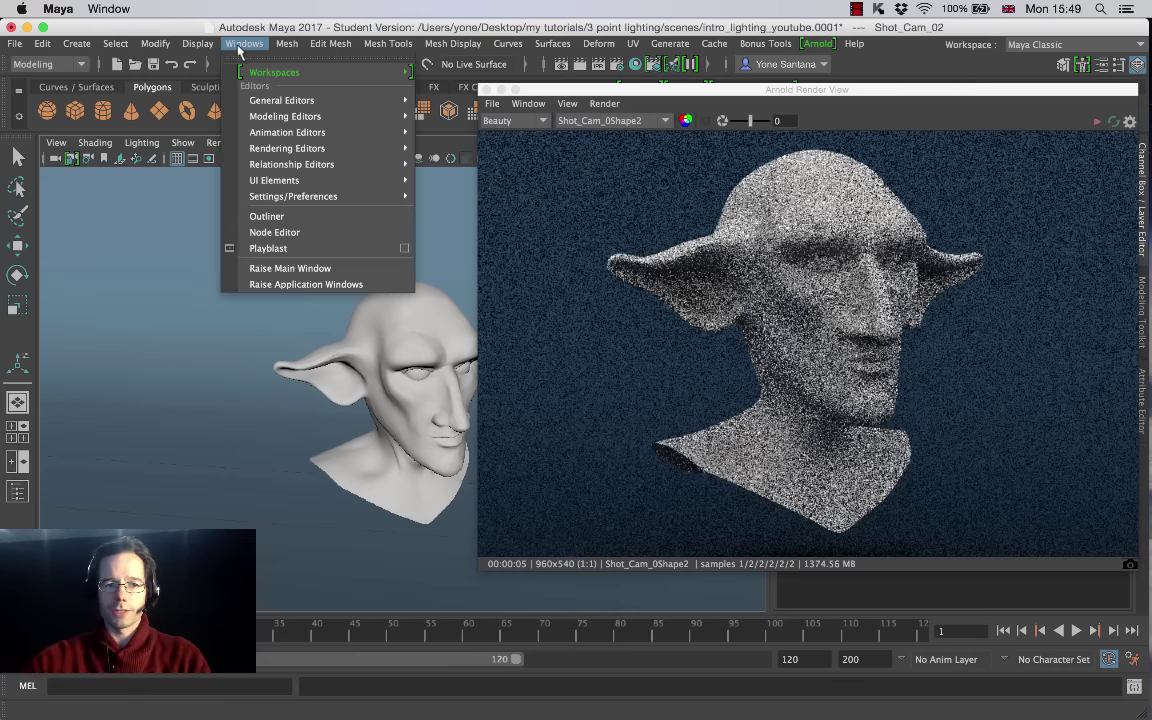
{"action": "left_click", "coordinate": [266, 216]}
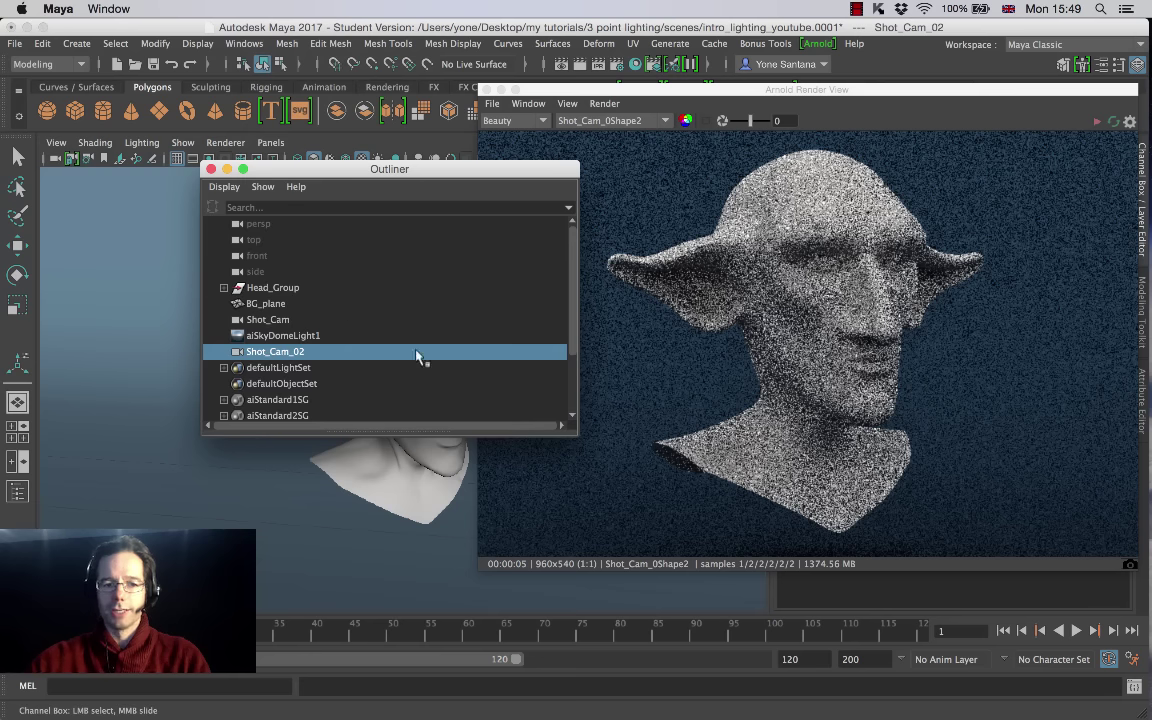
{"action": "left_click", "coordinate": [300, 335]}
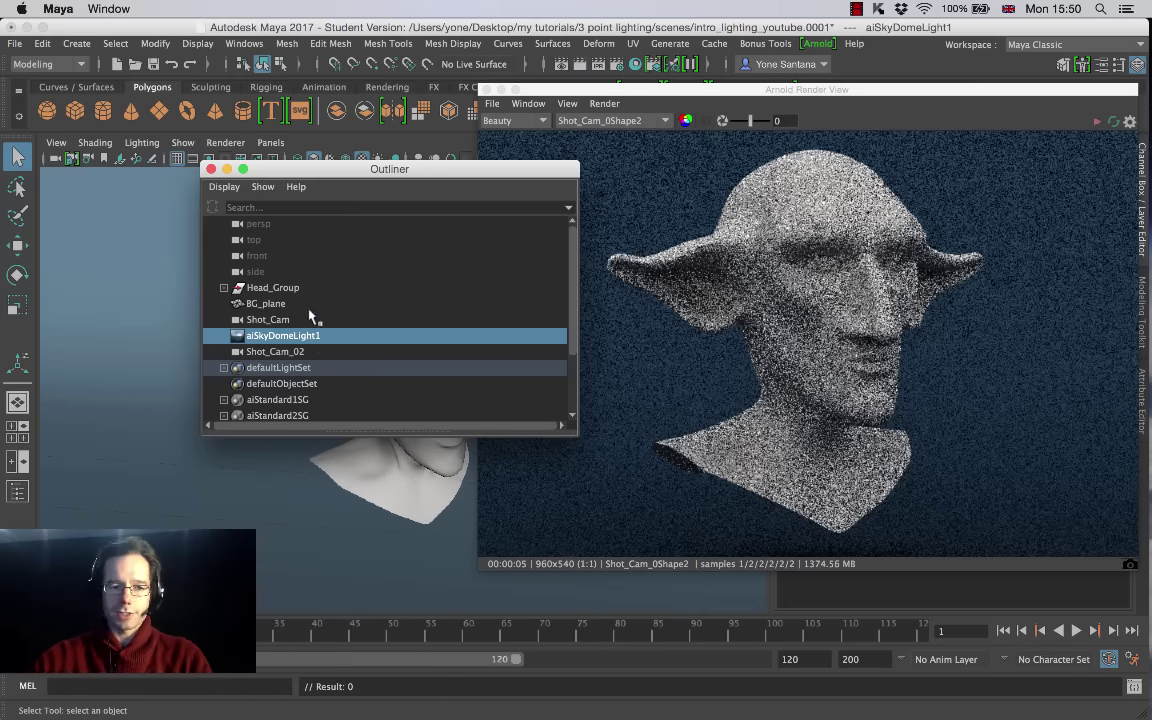
{"action": "left_click", "coordinate": [278, 320]}
{"action": "left_click", "coordinate": [296, 337]}
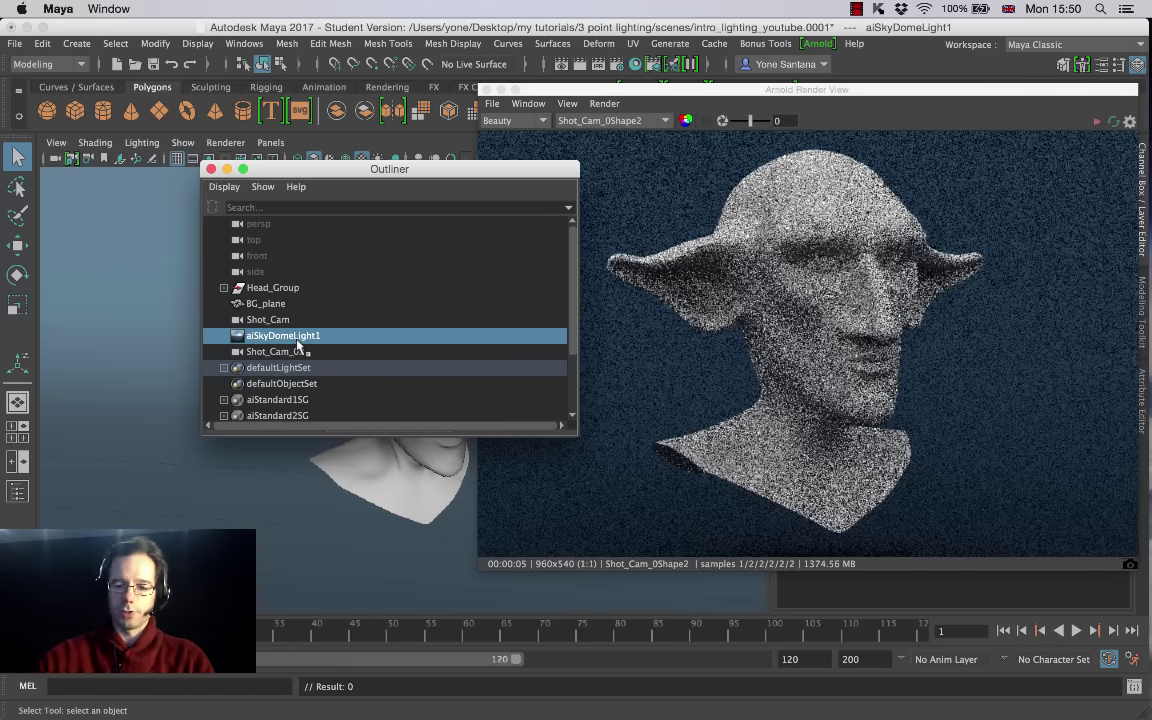
{"action": "key", "text": "Delete"}
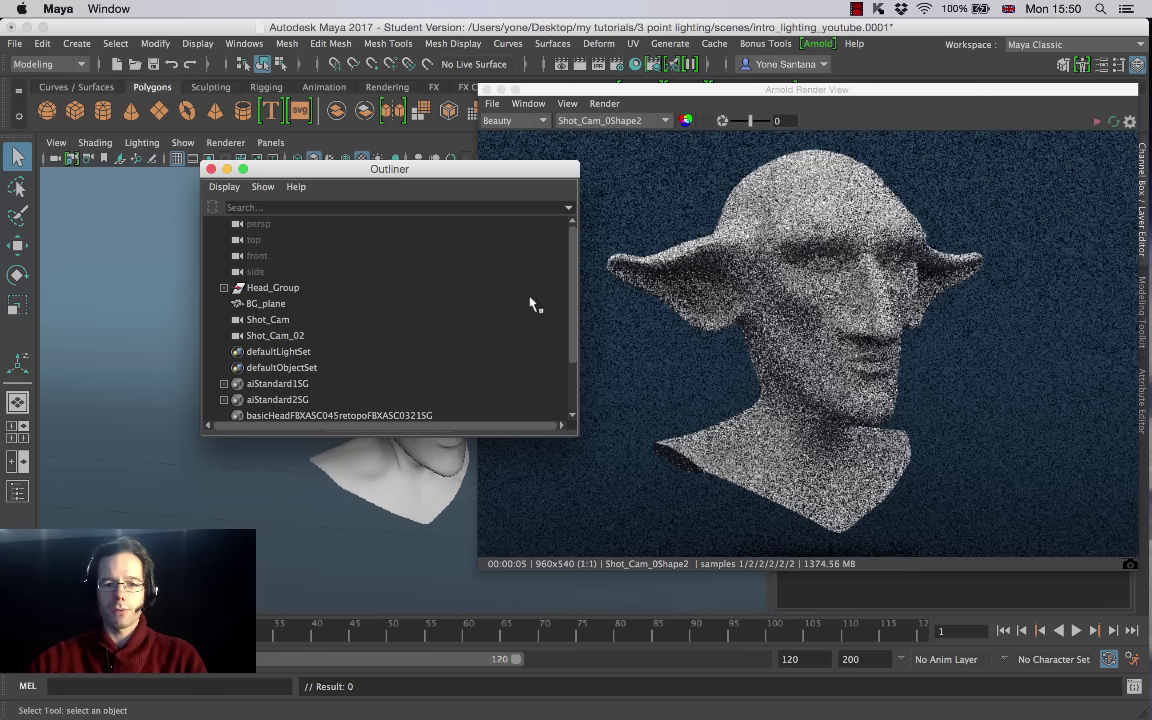
{"action": "left_click_drag", "start_coordinate": [750, 88], "coordinate": [707, 78]}
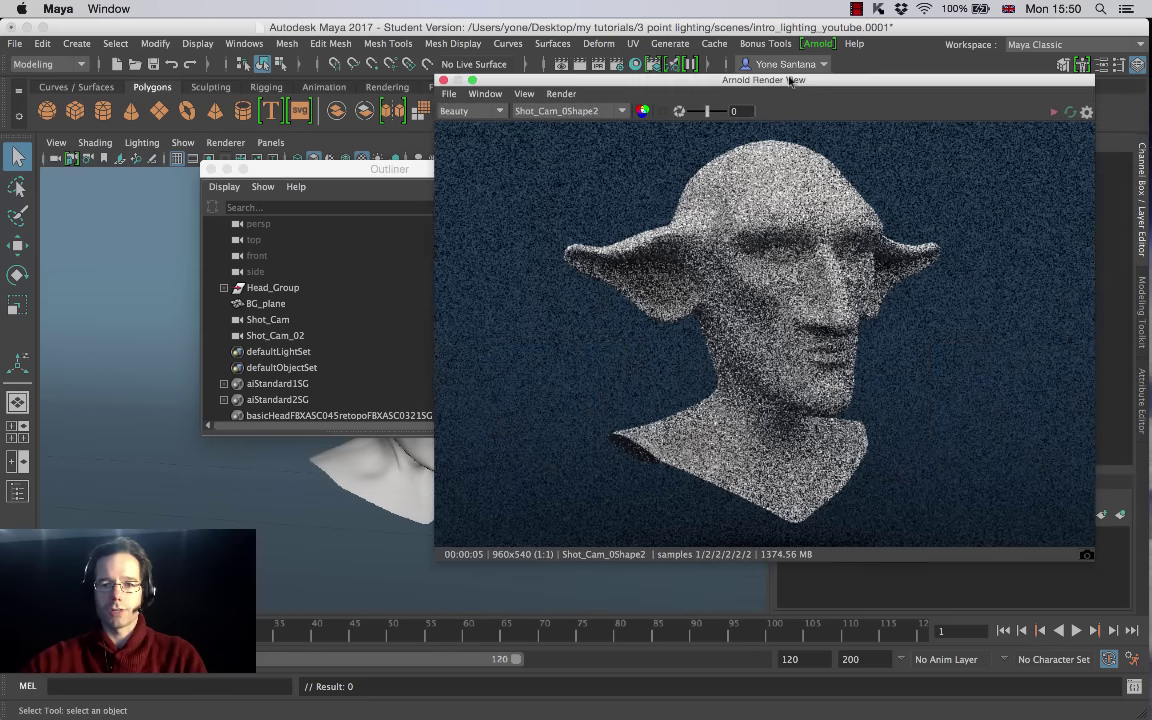
Step: Re-render the head without the sky dome light, then stop the IPR render
{"action": "left_click", "coordinate": [1053, 113]}
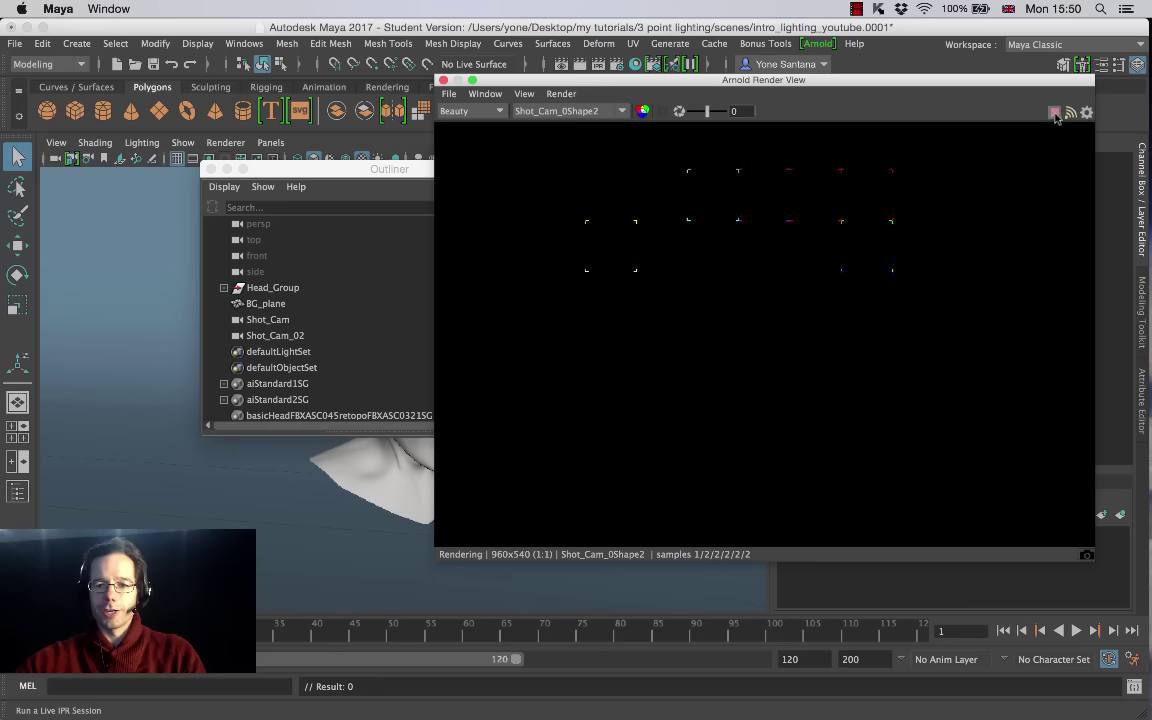
{"action": "left_click", "coordinate": [1053, 112]}
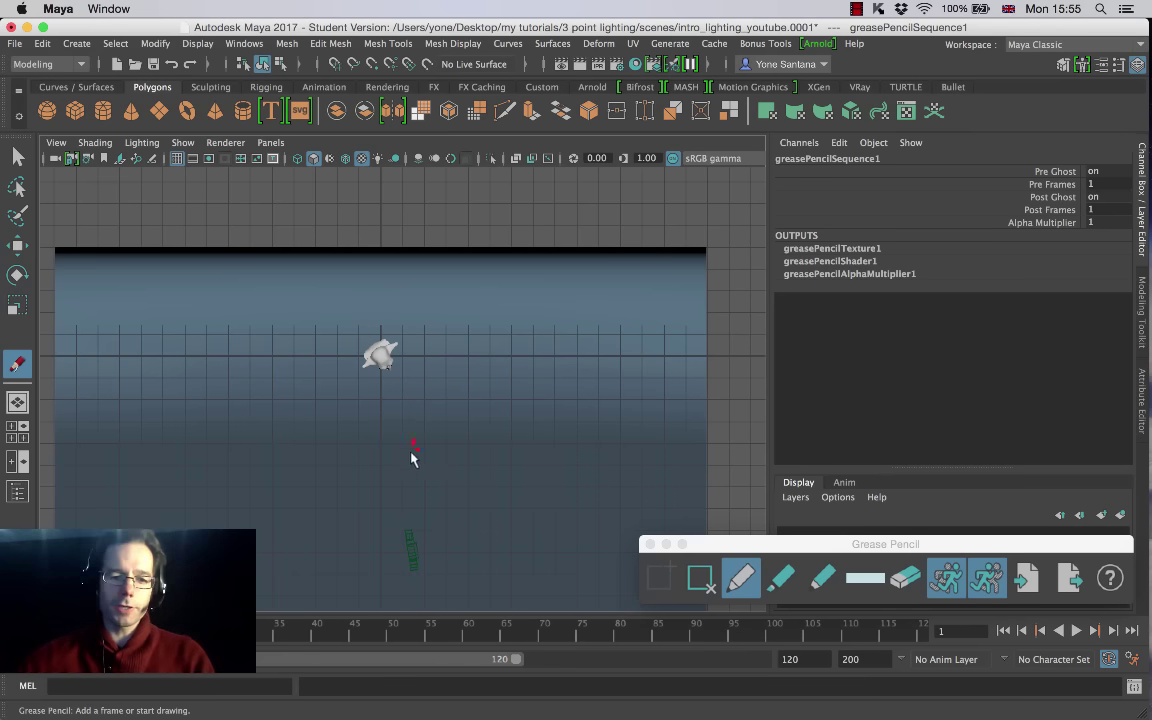
Step: Switch the pencil to green and sketch green strokes up toward the head
{"action": "left_click", "coordinate": [865, 578]}
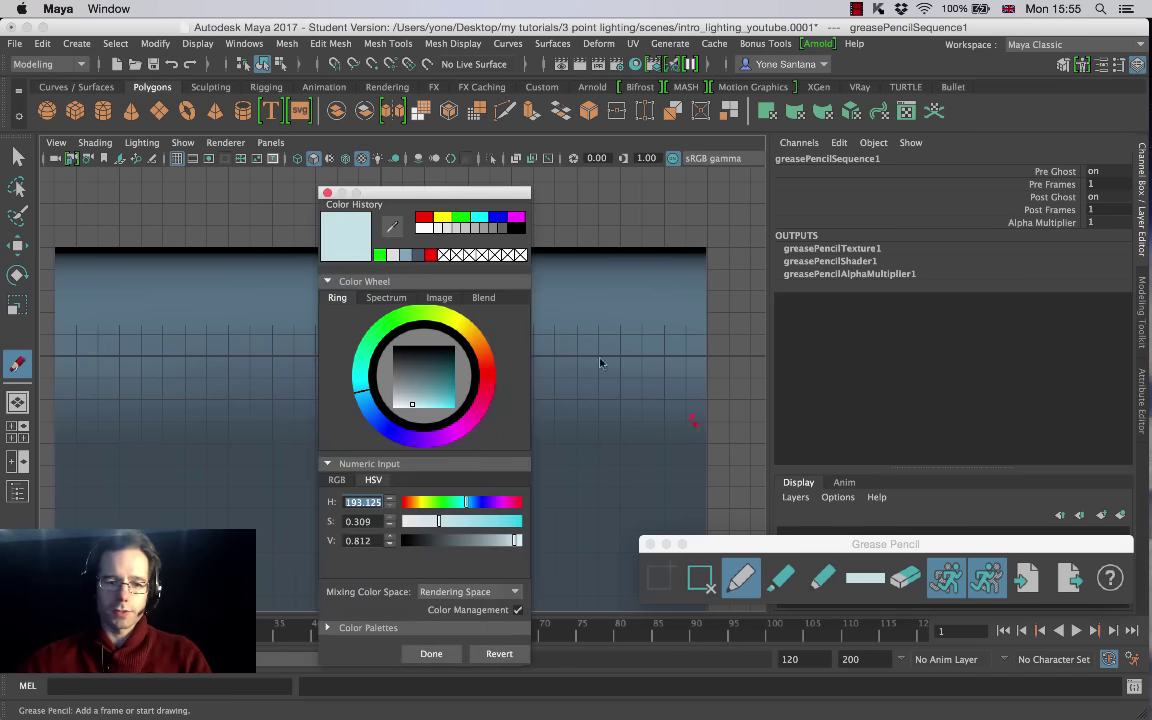
{"action": "left_click", "coordinate": [460, 217]}
{"action": "left_click", "coordinate": [431, 653]}
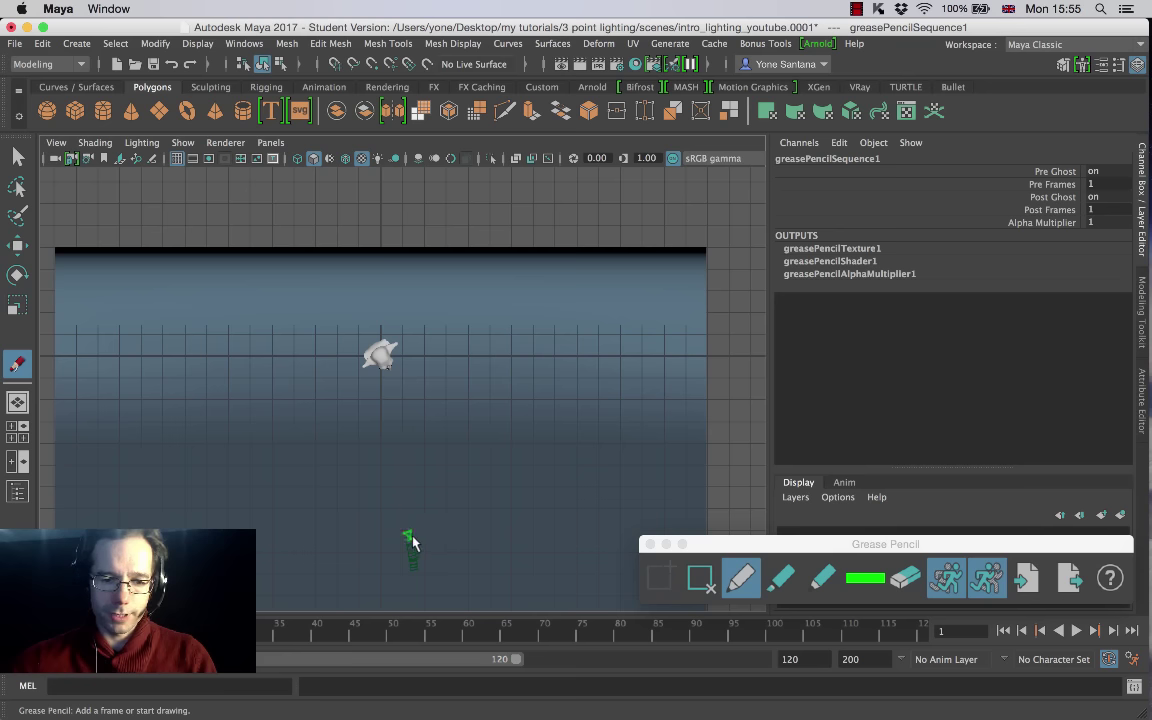
{"action": "mouse_move", "coordinate": [413, 543]}
{"action": "left_mouse_down"}
{"action": "mouse_move", "coordinate": [414, 571]}
{"action": "mouse_move", "coordinate": [407, 553]}
{"action": "left_mouse_up"}
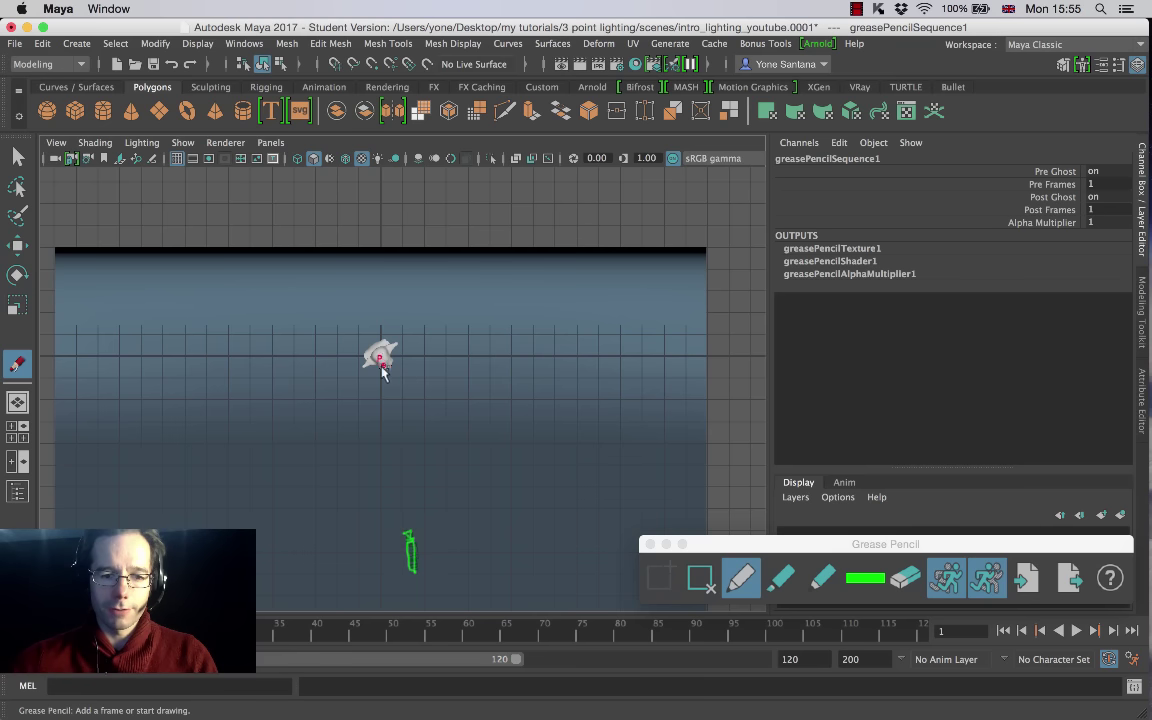
{"action": "left_click_drag", "start_coordinate": [388, 436], "coordinate": [385, 426]}
{"action": "left_click_drag", "start_coordinate": [404, 522], "coordinate": [386, 378]}
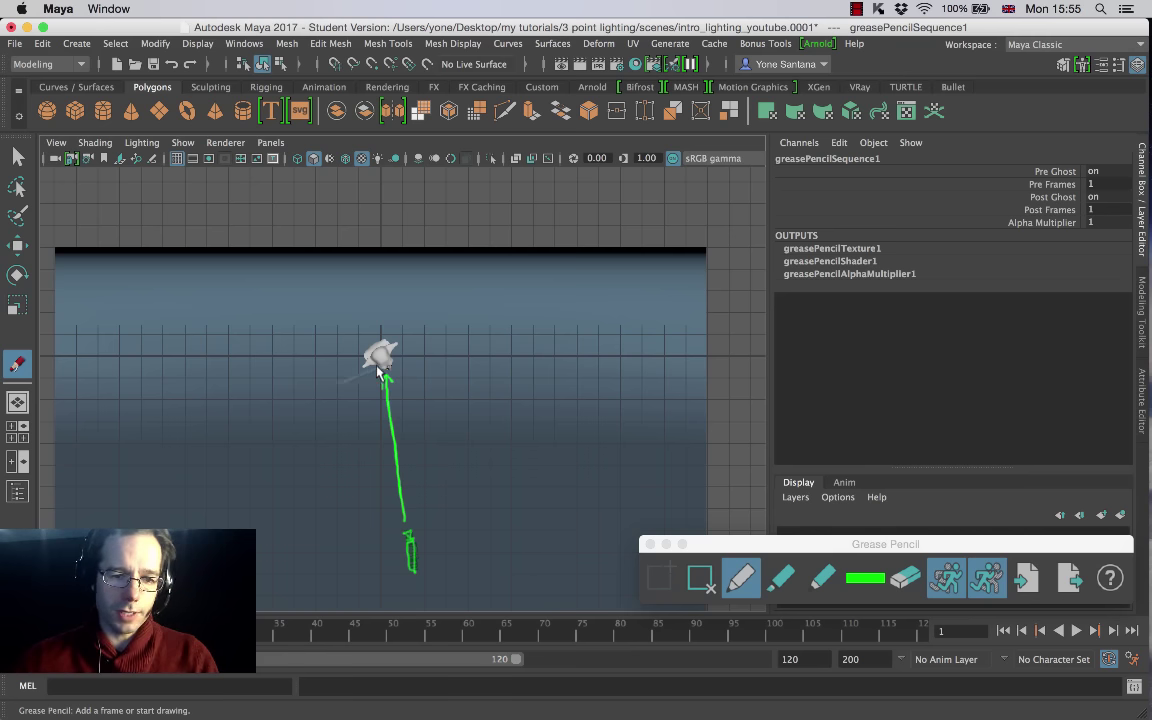
{"action": "mouse_move", "coordinate": [378, 370]}
{"action": "left_mouse_down"}
{"action": "mouse_move", "coordinate": [386, 360]}
{"action": "mouse_move", "coordinate": [389, 373]}
{"action": "left_mouse_up"}
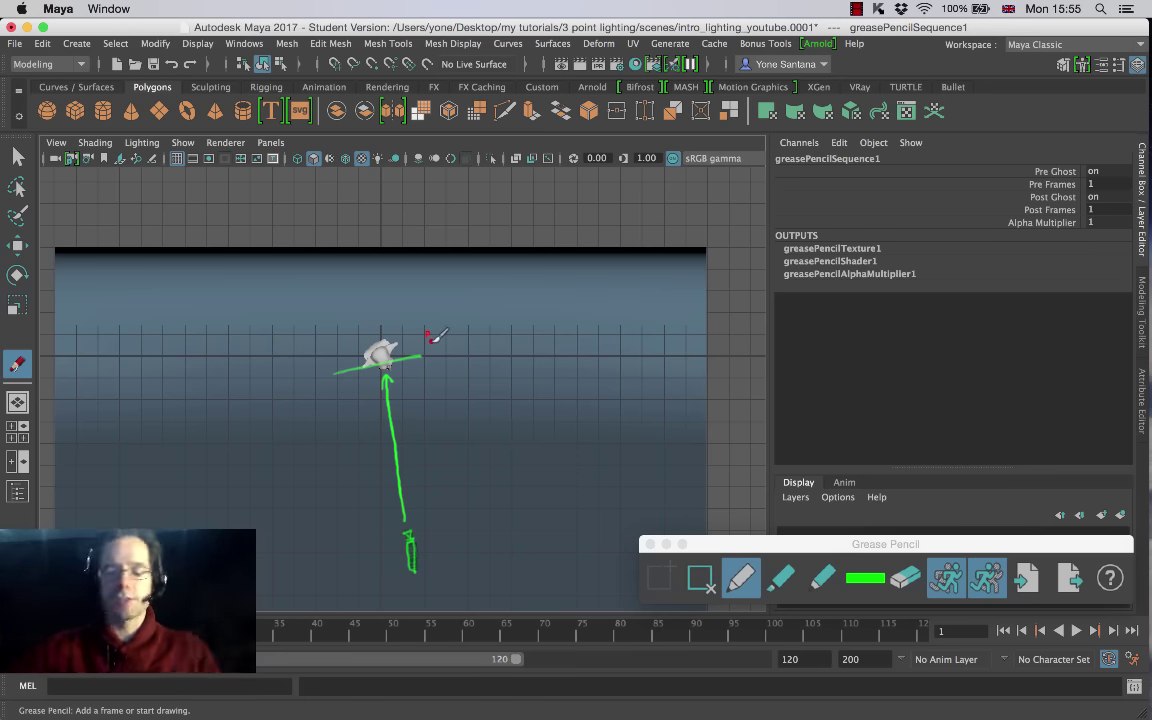
Step: Draw a yellow arrow to the head with a bulb and 'Key' label at its tail
{"action": "left_click", "coordinate": [865, 578]}
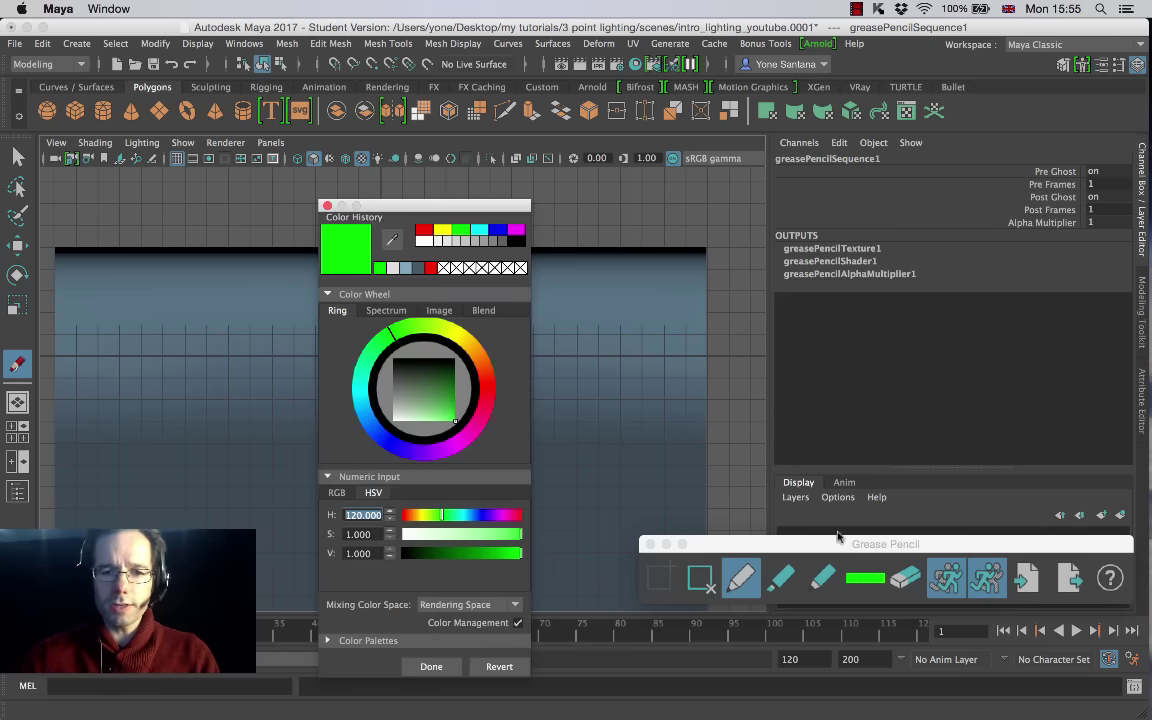
{"action": "left_click", "coordinate": [444, 231]}
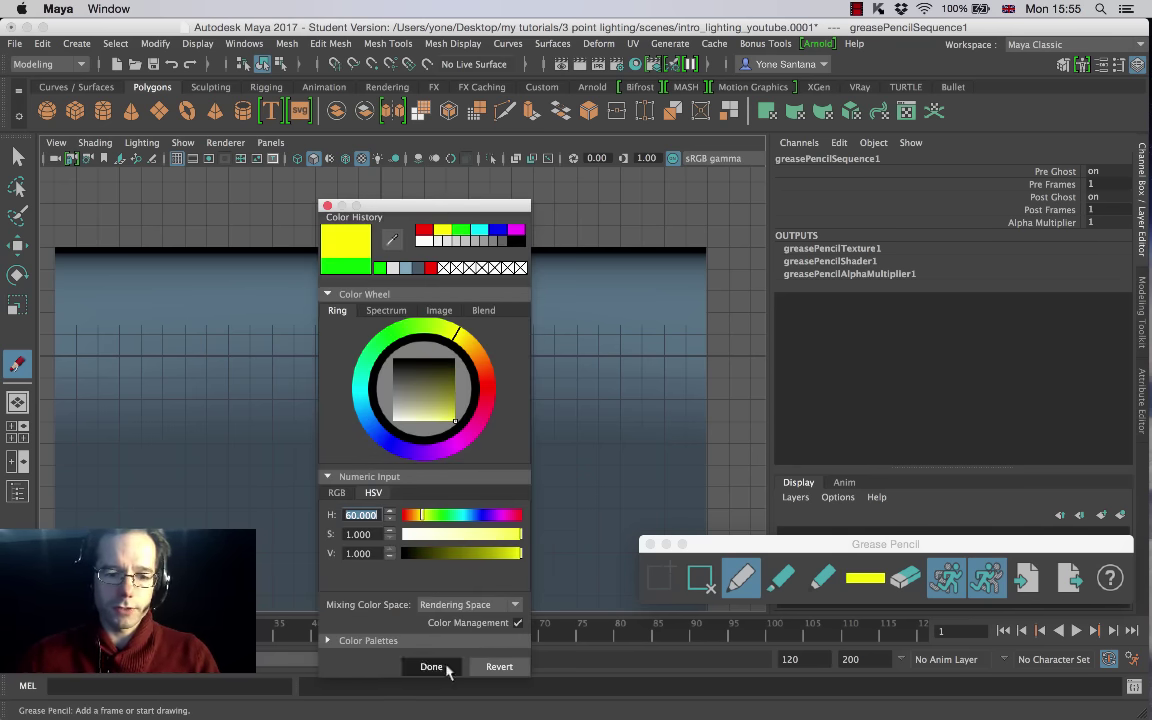
{"action": "left_click", "coordinate": [434, 667]}
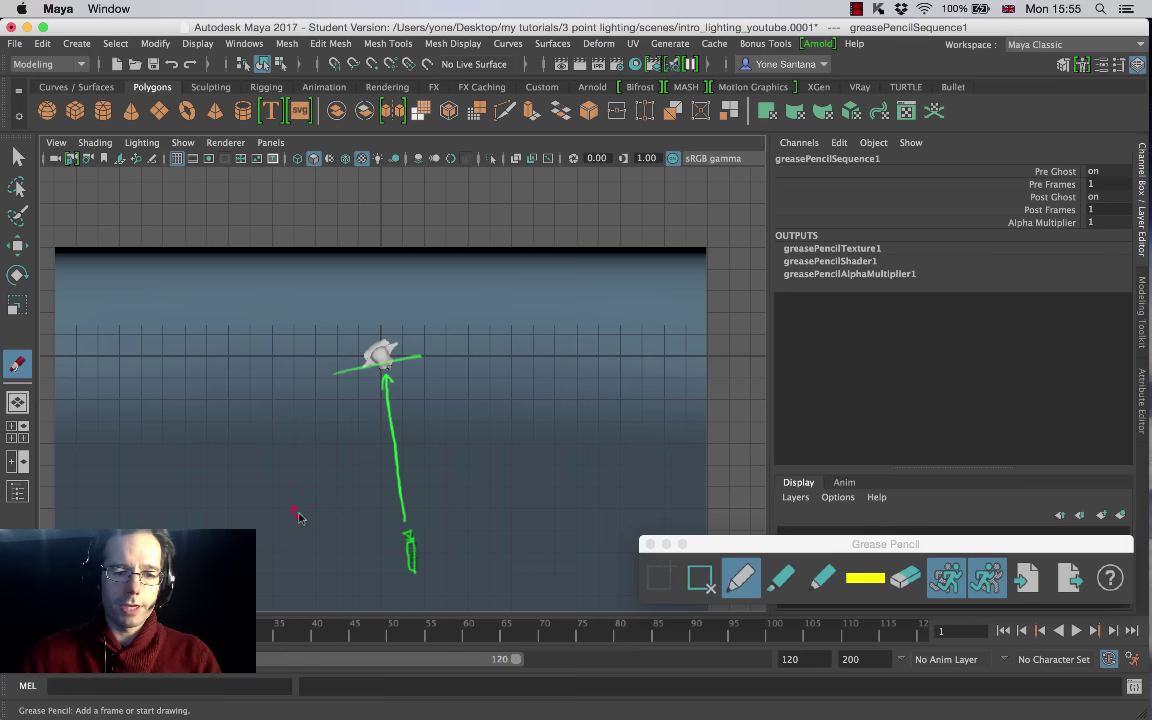
{"action": "mouse_move", "coordinate": [289, 529]}
{"action": "left_mouse_down"}
{"action": "mouse_move", "coordinate": [366, 401]}
{"action": "mouse_move", "coordinate": [349, 432]}
{"action": "left_mouse_up"}
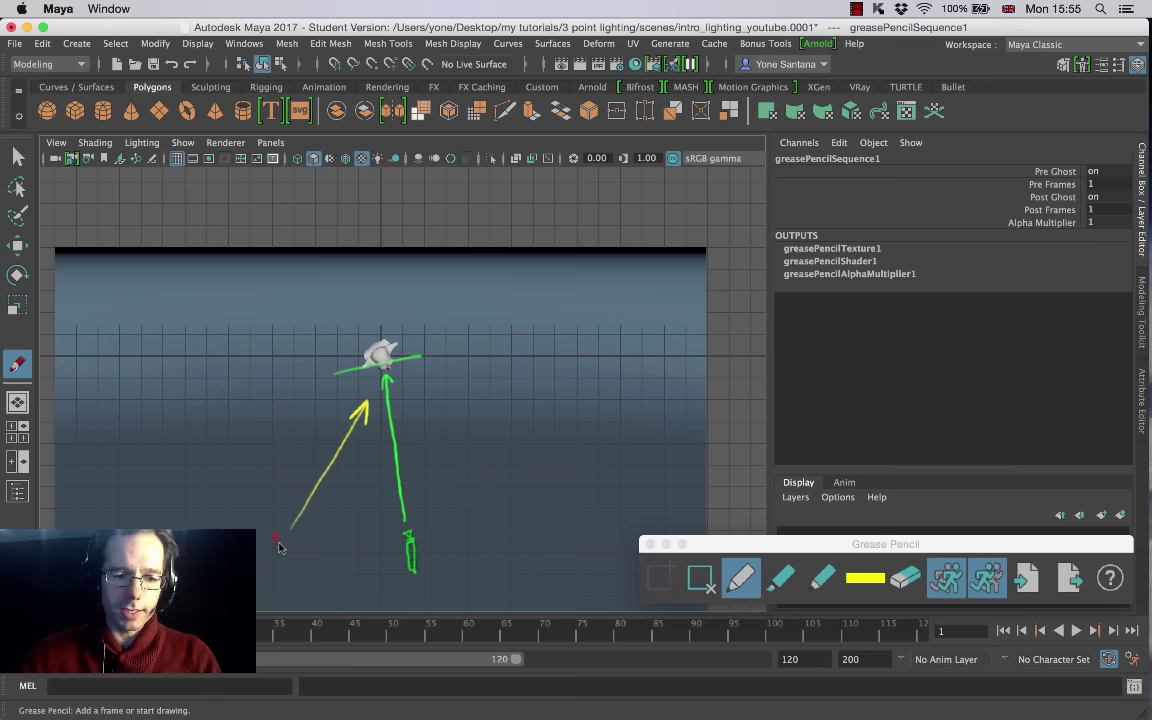
{"action": "left_click_drag", "start_coordinate": [272, 547], "coordinate": [276, 558]}
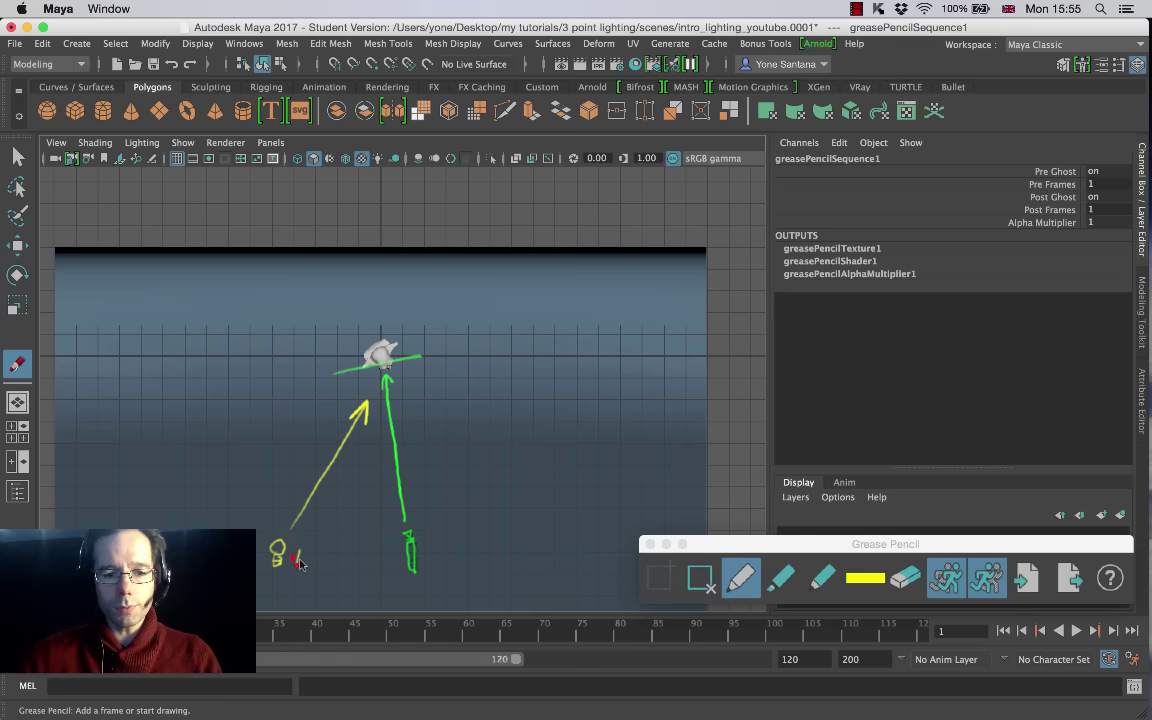
{"action": "mouse_move", "coordinate": [306, 555]}
{"action": "left_mouse_down"}
{"action": "mouse_move", "coordinate": [317, 565]}
{"action": "mouse_move", "coordinate": [334, 553]}
{"action": "left_mouse_up"}
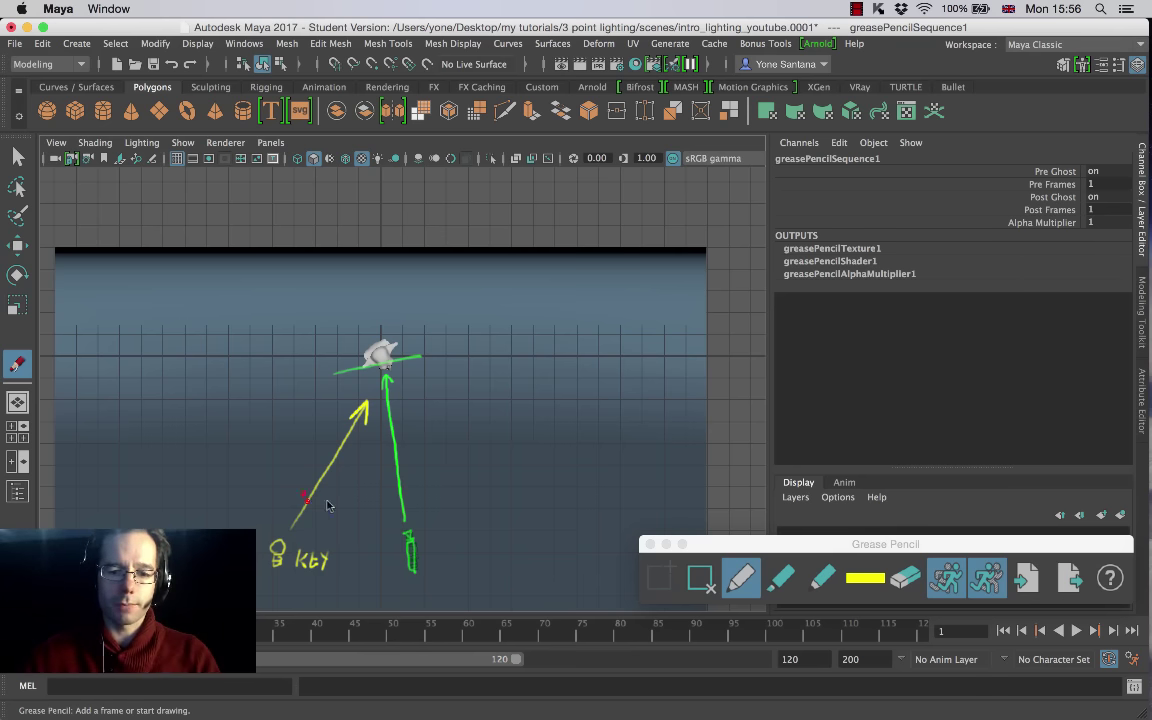
Step: Draw a red arrow from the lower right to the head, with a bulb labelled 'Fill'
{"action": "left_click", "coordinate": [865, 578]}
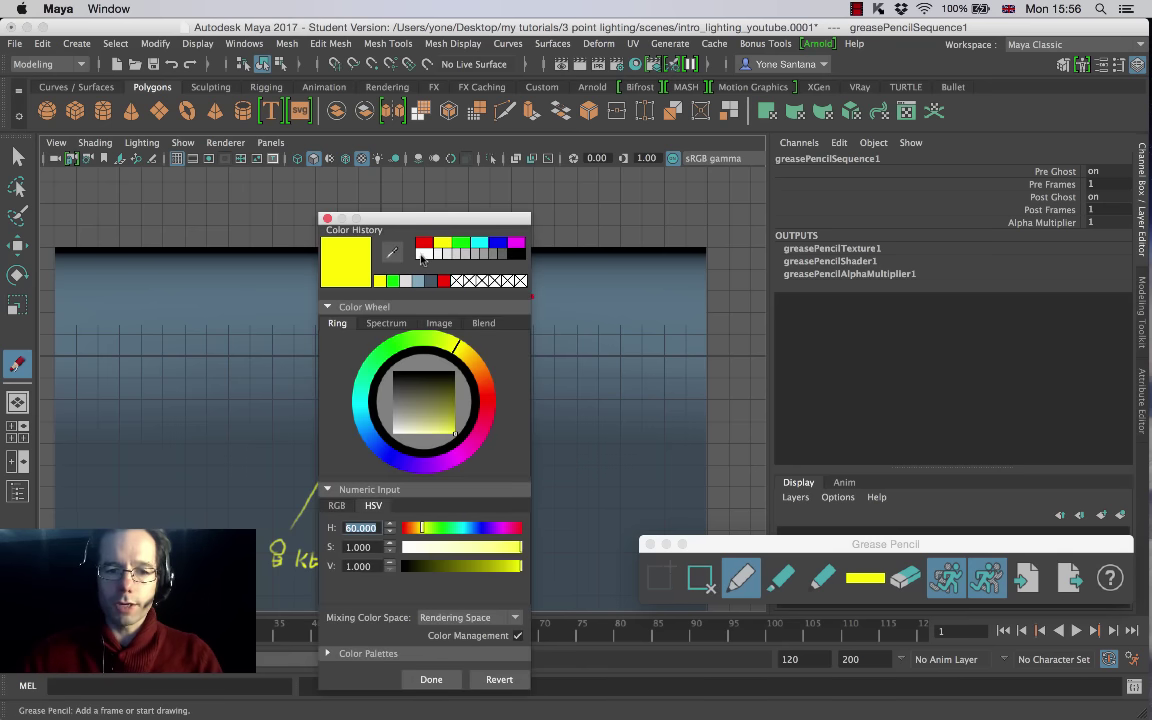
{"action": "left_click", "coordinate": [424, 243]}
{"action": "left_click", "coordinate": [431, 679]}
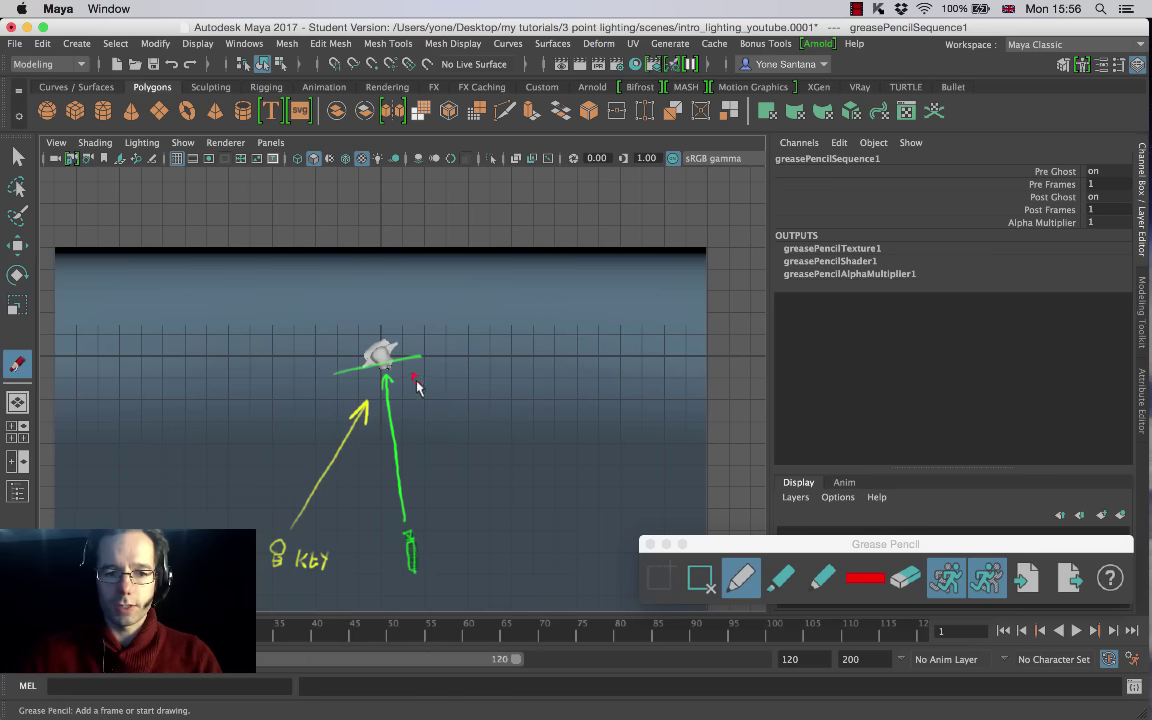
{"action": "left_click_drag", "start_coordinate": [417, 383], "coordinate": [518, 451]}
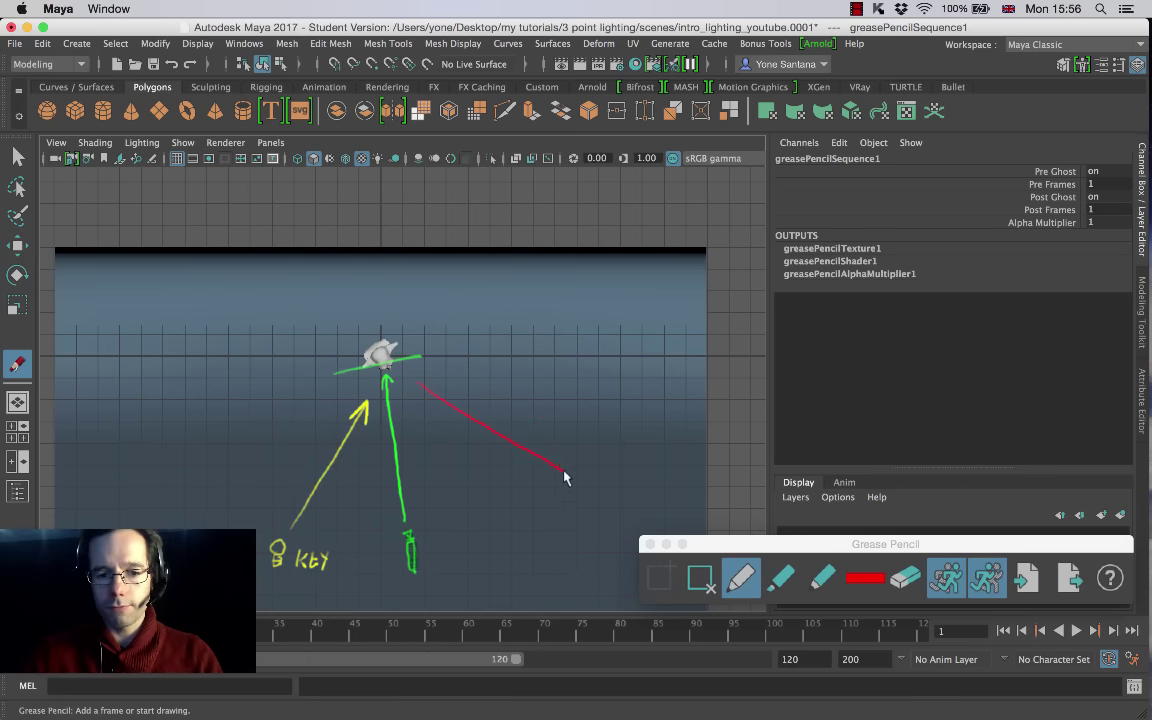
{"action": "left_click_drag", "start_coordinate": [415, 367], "coordinate": [421, 378]}
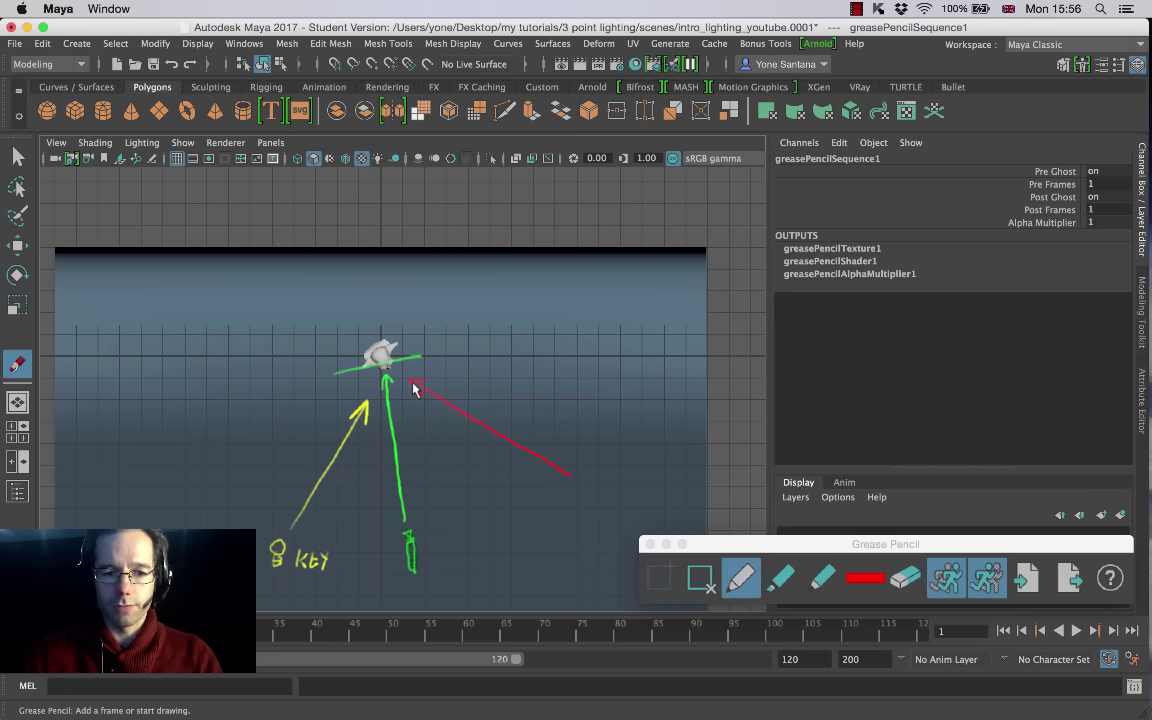
{"action": "left_click_drag", "start_coordinate": [327, 486], "coordinate": [324, 494]}
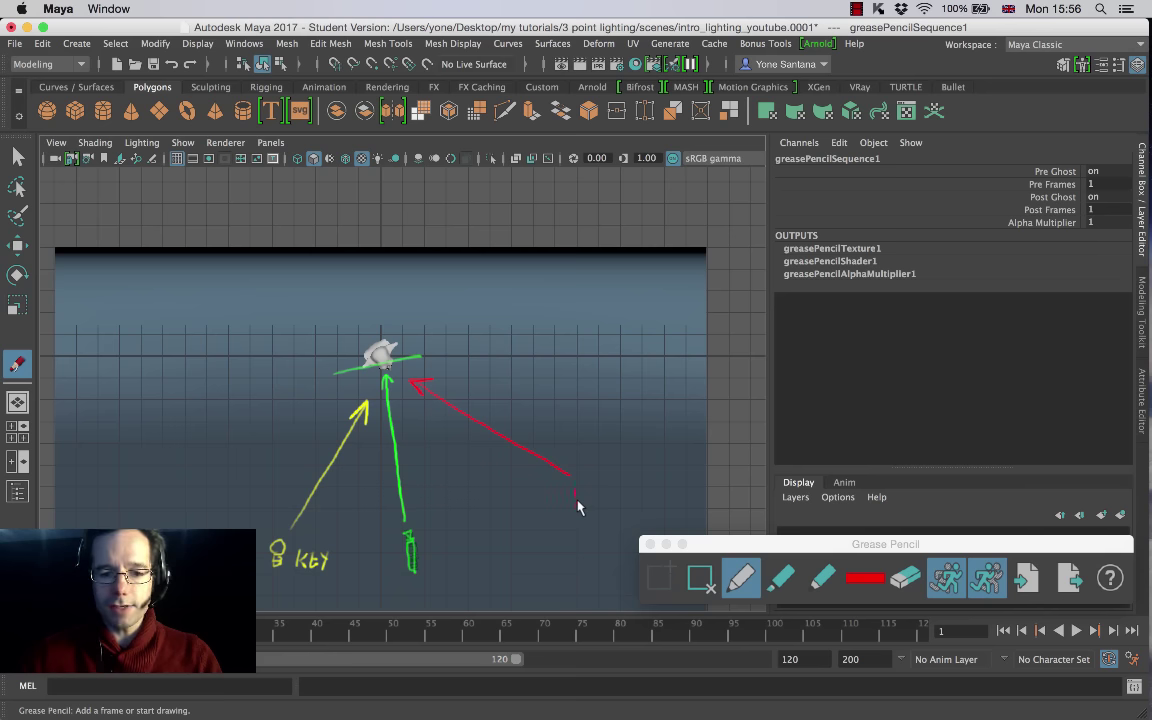
{"action": "left_click_drag", "start_coordinate": [589, 510], "coordinate": [623, 502]}
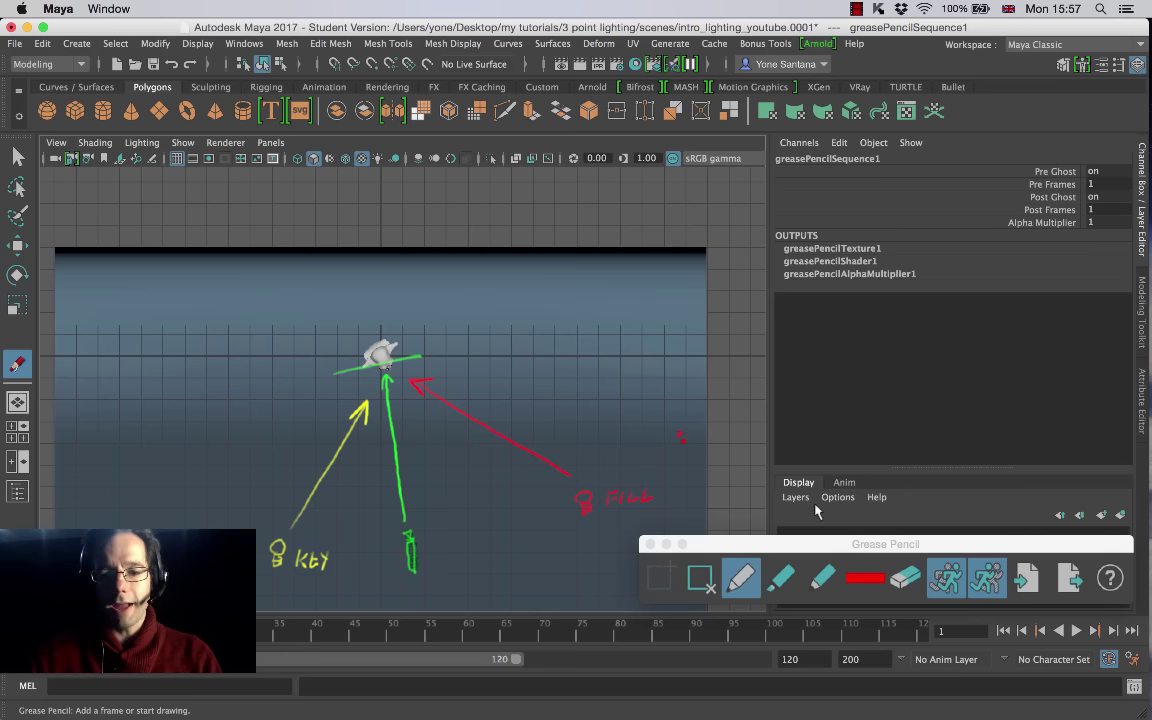
Step: In cyan, draw a 'Back' bulb above the head, an arrow down to it, and an arc
{"action": "left_click", "coordinate": [865, 578]}
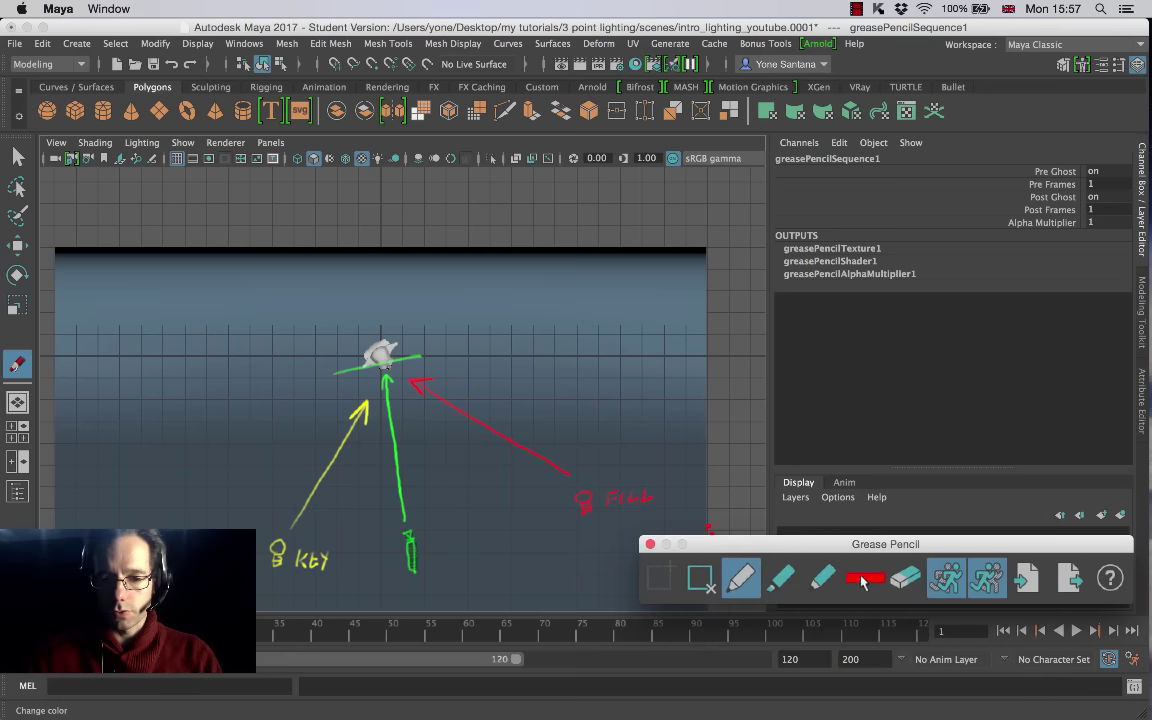
{"action": "left_click", "coordinate": [865, 578]}
{"action": "left_click", "coordinate": [852, 538]}
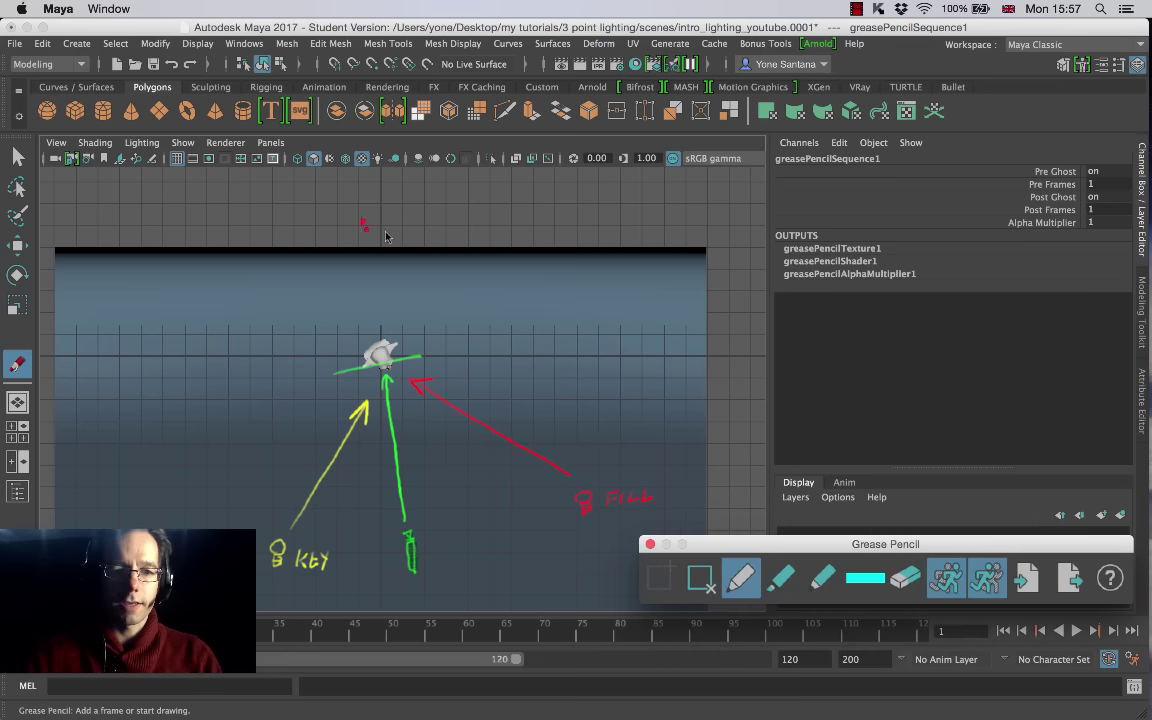
{"action": "mouse_move", "coordinate": [435, 254]}
{"action": "left_mouse_down", "text": "alt"}
{"action": "mouse_move", "coordinate": [437, 303]}
{"action": "mouse_move", "coordinate": [441, 258]}
{"action": "left_mouse_up", "text": "alt"}
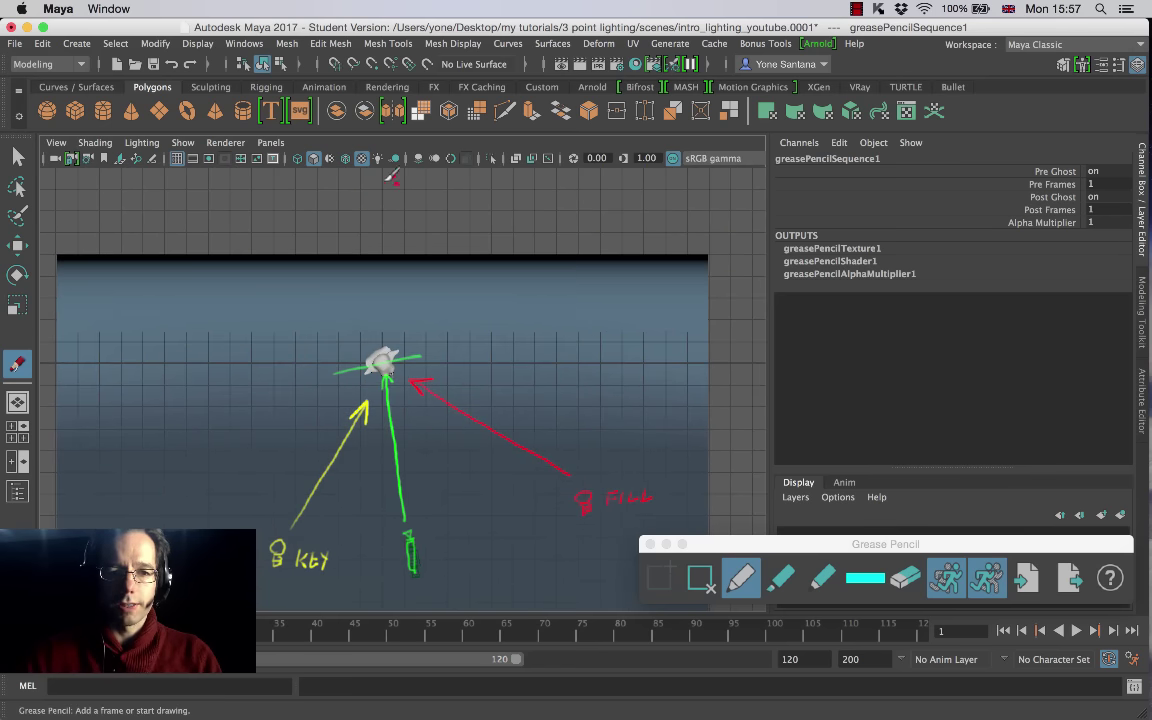
{"action": "mouse_move", "coordinate": [368, 185]}
{"action": "left_mouse_down"}
{"action": "mouse_move", "coordinate": [360, 168]}
{"action": "mouse_move", "coordinate": [380, 168]}
{"action": "mouse_move", "coordinate": [402, 196]}
{"action": "mouse_move", "coordinate": [451, 182]}
{"action": "left_mouse_up"}
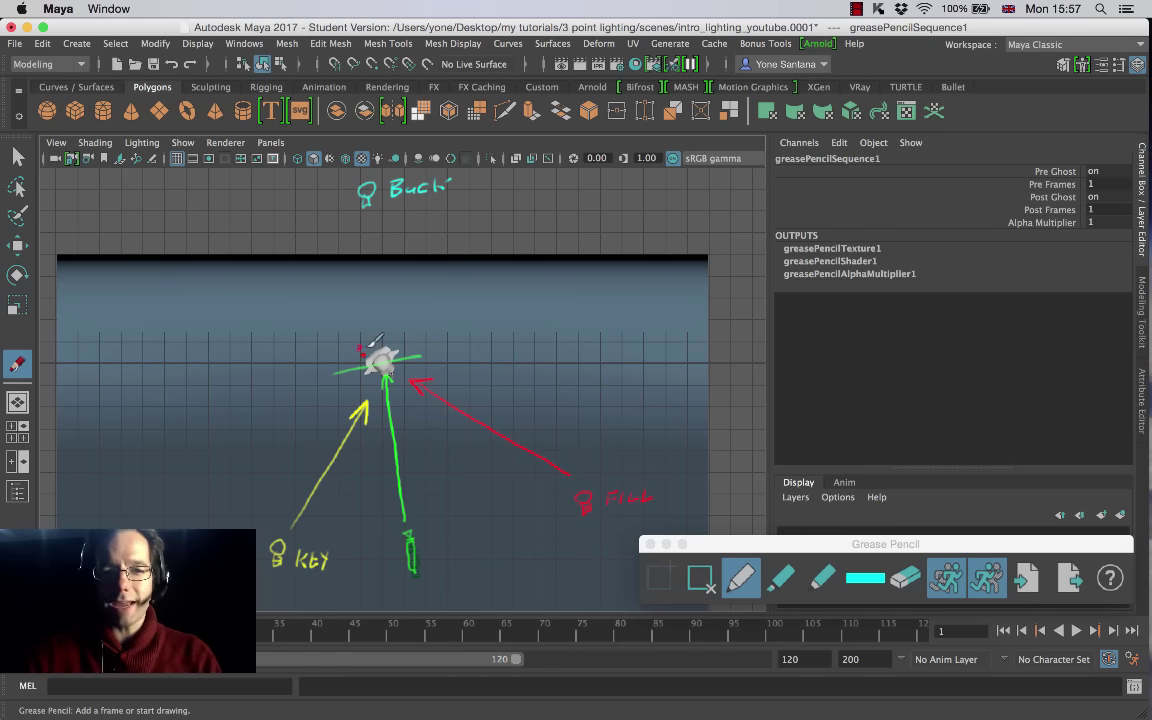
{"action": "left_click_drag", "start_coordinate": [368, 218], "coordinate": [378, 345]}
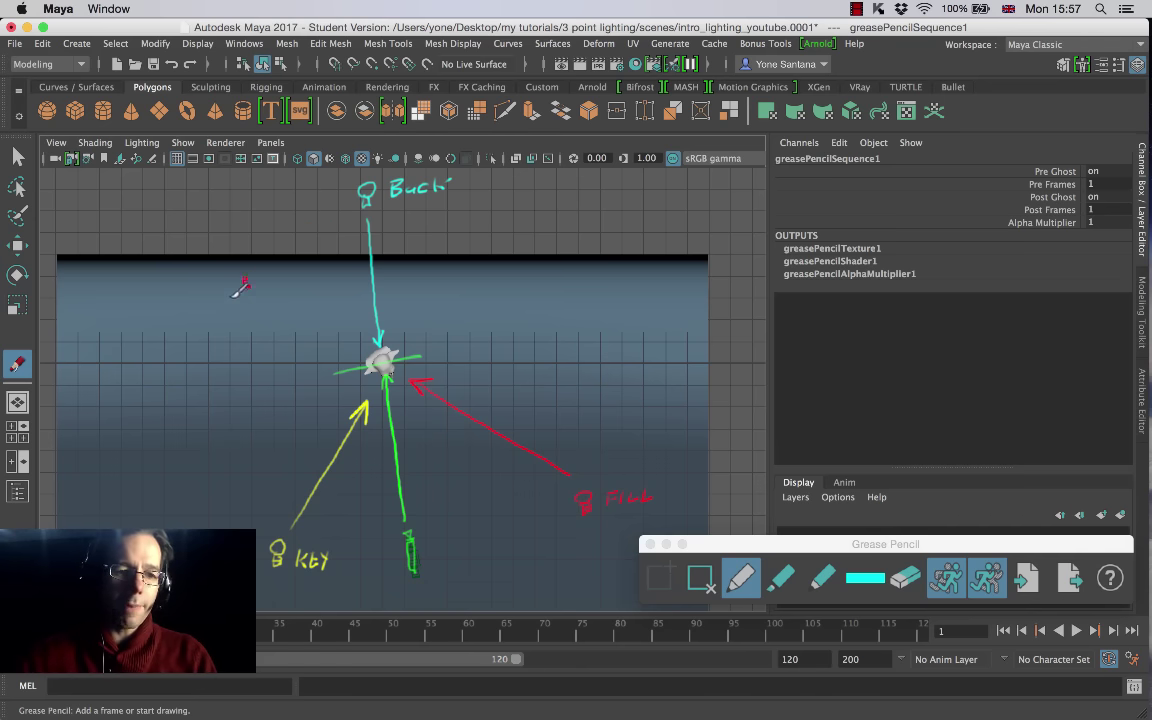
{"action": "mouse_move", "coordinate": [193, 327]}
{"action": "left_mouse_down"}
{"action": "mouse_move", "coordinate": [296, 237]}
{"action": "mouse_move", "coordinate": [335, 224]}
{"action": "mouse_move", "coordinate": [410, 215]}
{"action": "mouse_move", "coordinate": [480, 228]}
{"action": "mouse_move", "coordinate": [524, 256]}
{"action": "mouse_move", "coordinate": [462, 222]}
{"action": "mouse_move", "coordinate": [350, 217]}
{"action": "mouse_move", "coordinate": [262, 254]}
{"action": "mouse_move", "coordinate": [226, 291]}
{"action": "left_mouse_up"}
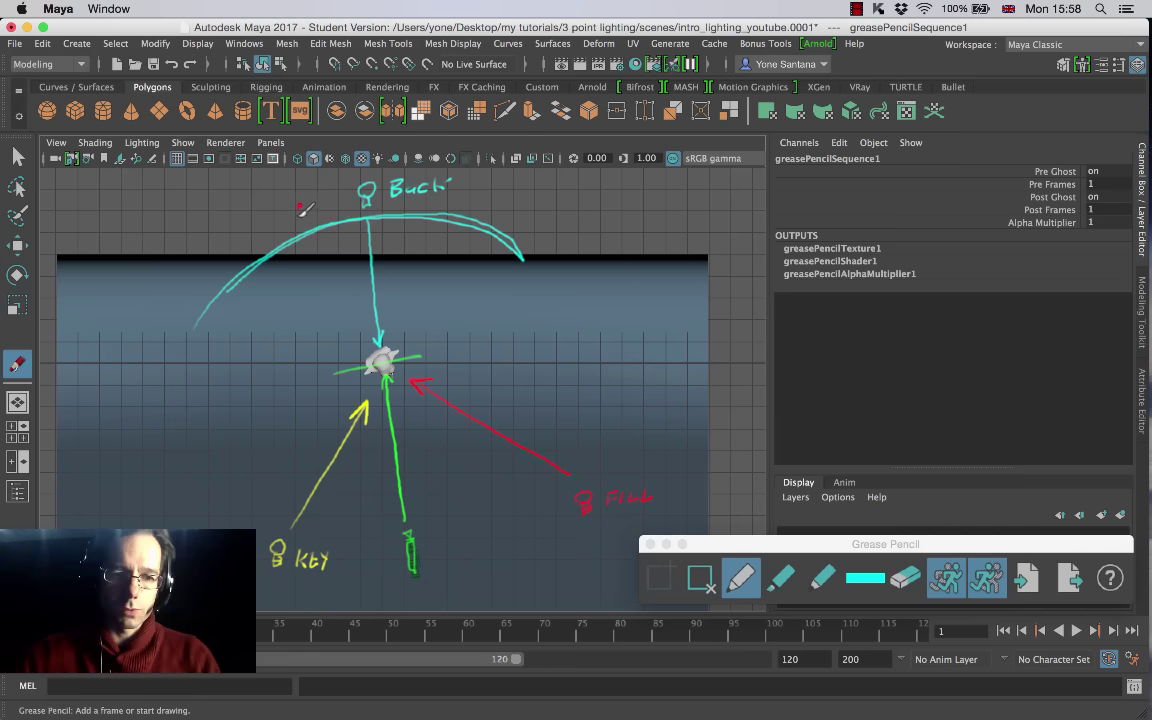
Step: Add cyan bulbs at the left and right of the arc with two arrows toward the head
{"action": "left_click_drag", "start_coordinate": [292, 215], "coordinate": [290, 230]}
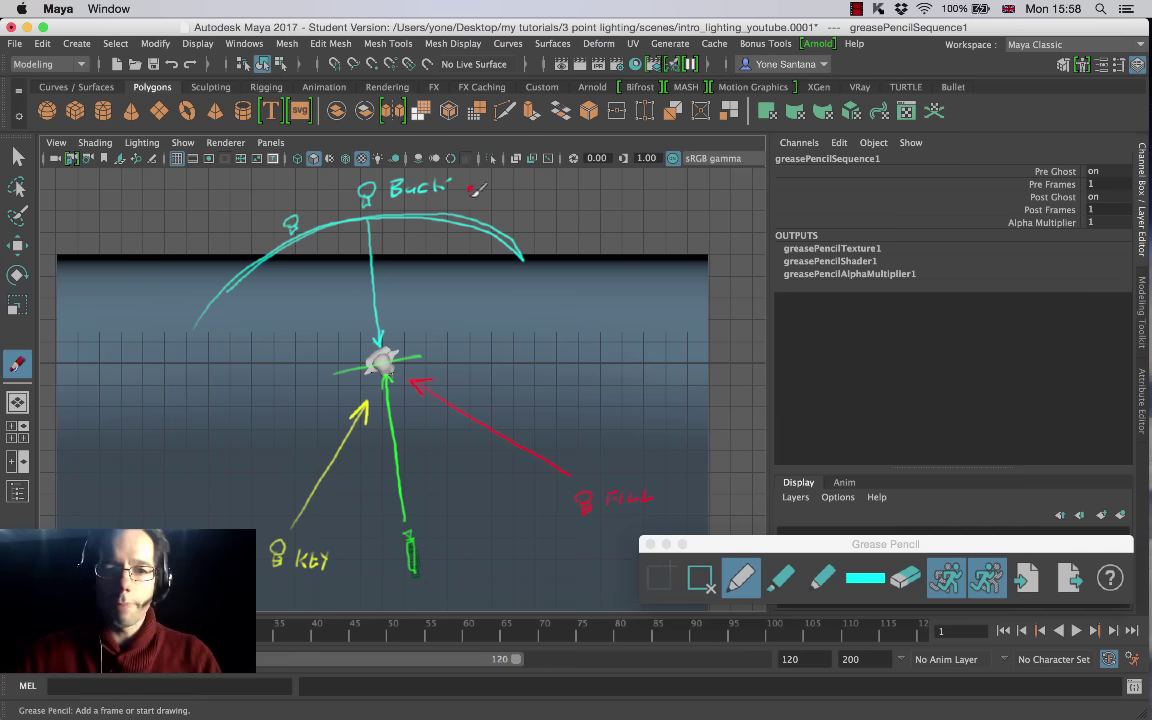
{"action": "left_click_drag", "start_coordinate": [462, 196], "coordinate": [463, 199]}
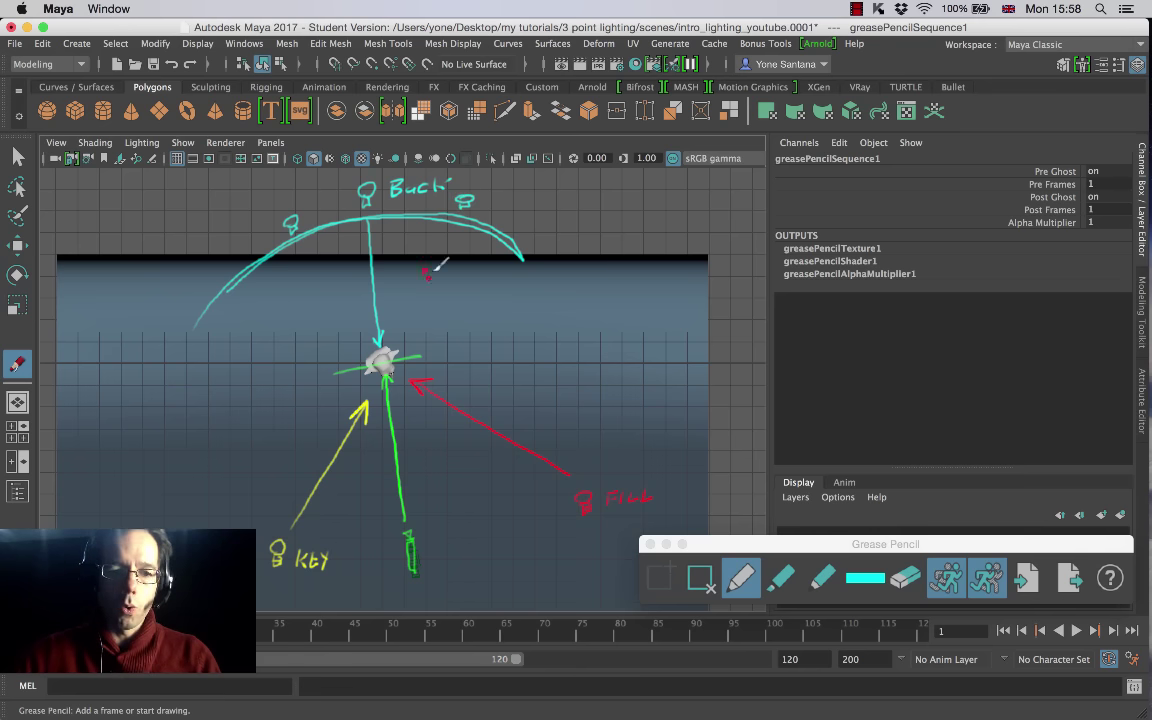
{"action": "left_click_drag", "start_coordinate": [445, 243], "coordinate": [400, 318]}
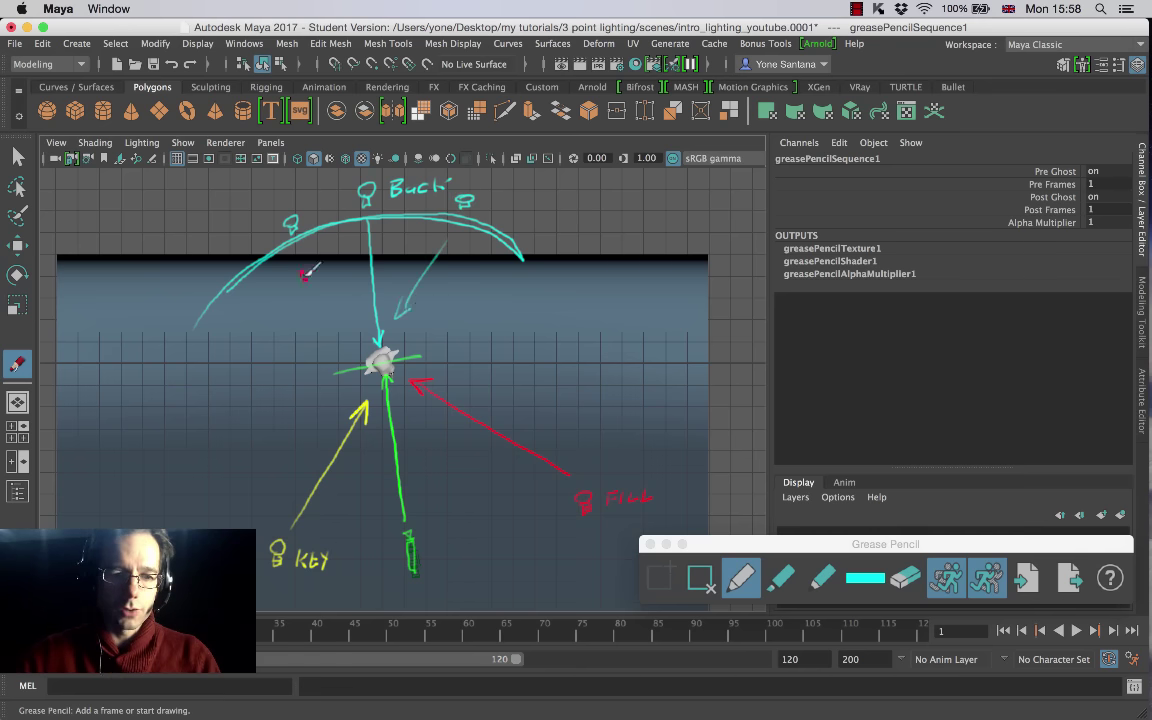
{"action": "left_click_drag", "start_coordinate": [298, 250], "coordinate": [360, 318]}
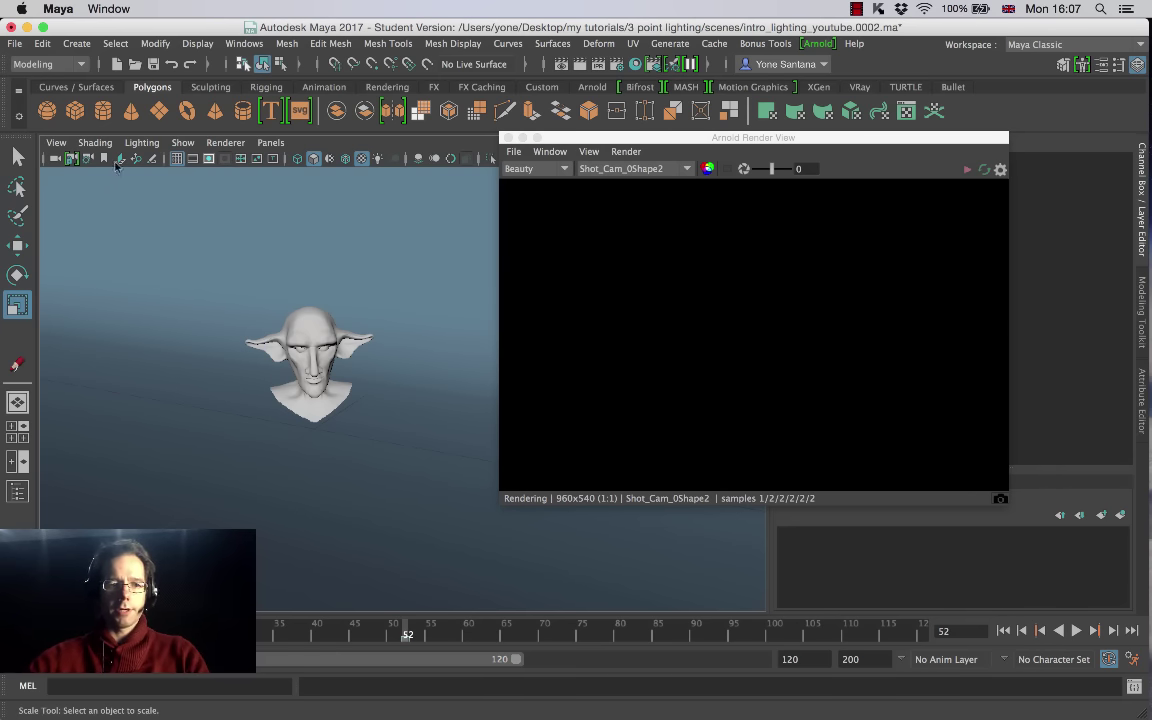
Step: Tear off the Create menu's Maya lights list as a floating window
{"action": "left_click", "coordinate": [77, 44]}
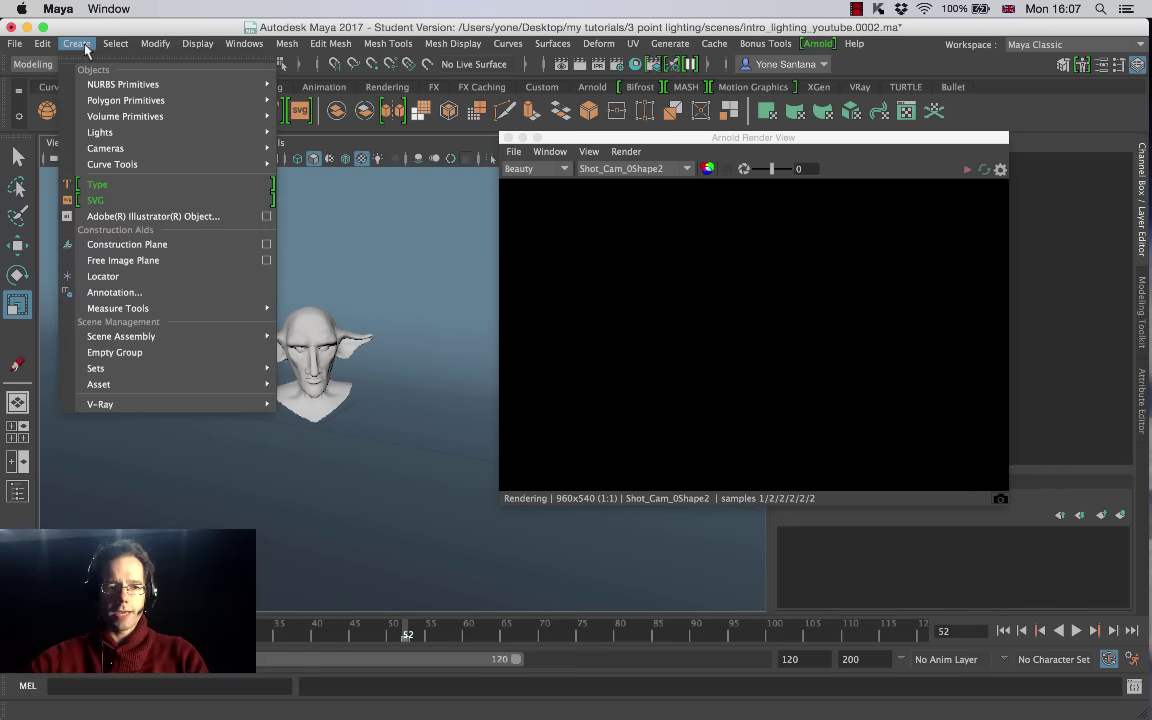
{"action": "mouse_move", "coordinate": [140, 132]}
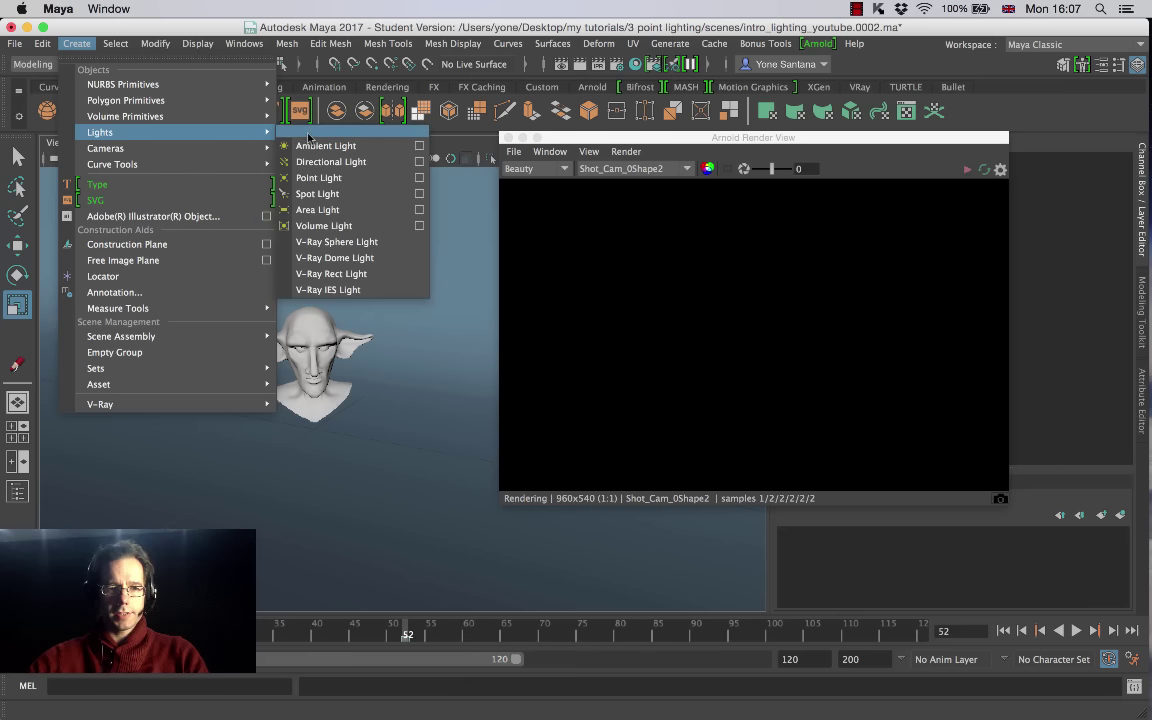
{"action": "left_click", "coordinate": [309, 137]}
{"action": "left_click_drag", "start_coordinate": [362, 118], "coordinate": [124, 168]}
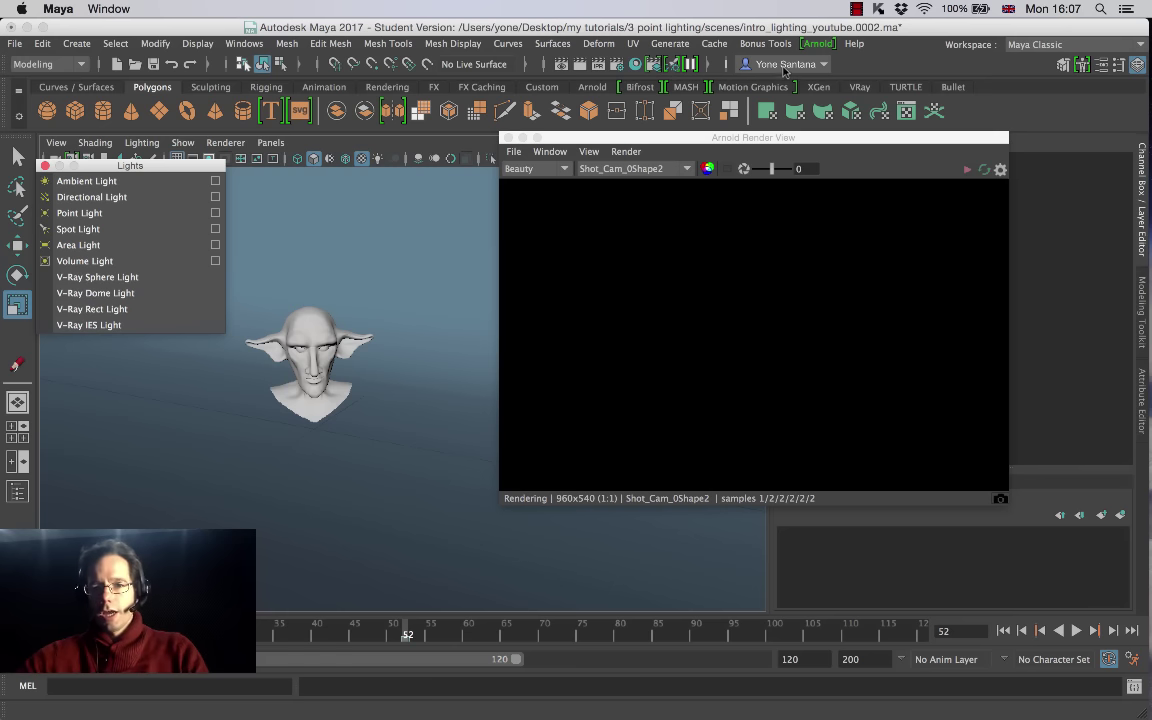
Step: Tear off the Arnold Lights list, close the standard lights window, and place it upper left
{"action": "left_click", "coordinate": [817, 45]}
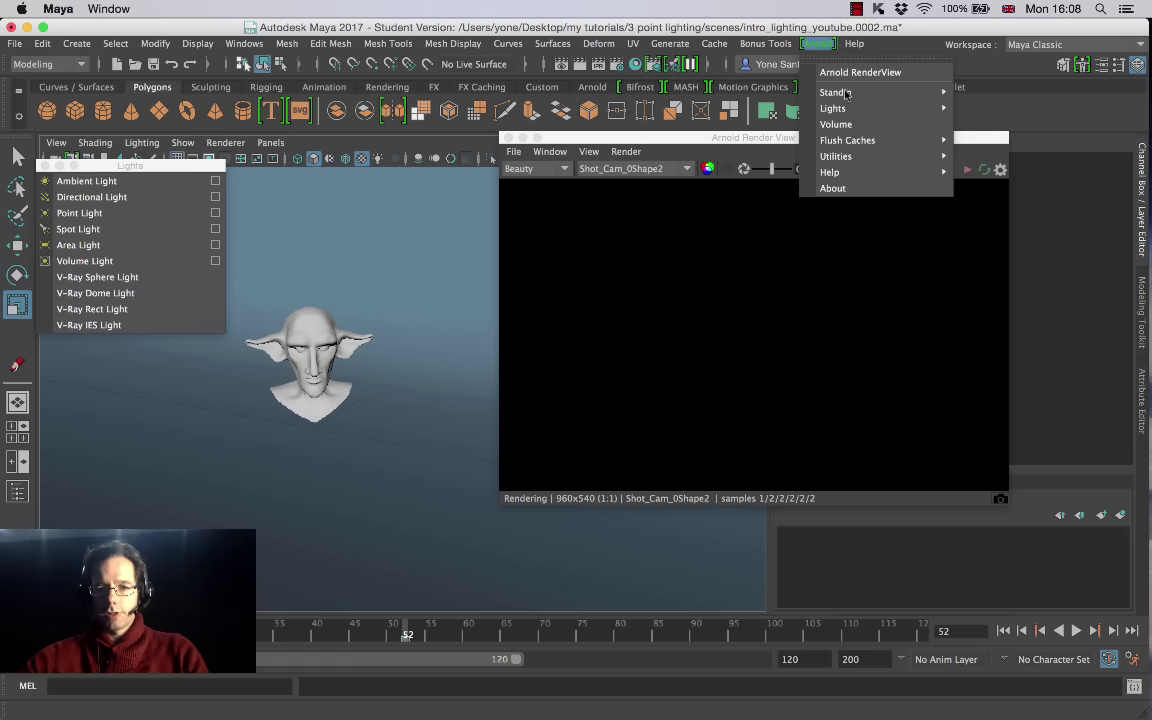
{"action": "mouse_move", "coordinate": [842, 109]}
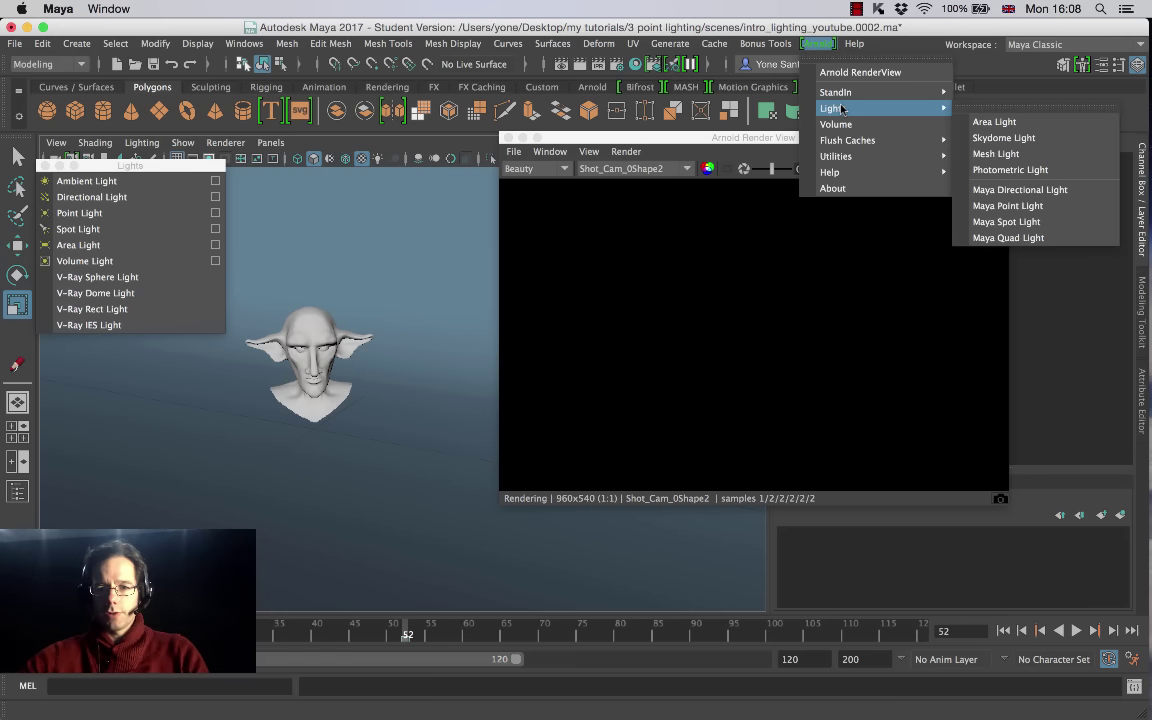
{"action": "left_click", "coordinate": [980, 114]}
{"action": "left_click_drag", "start_coordinate": [978, 92], "coordinate": [252, 170]}
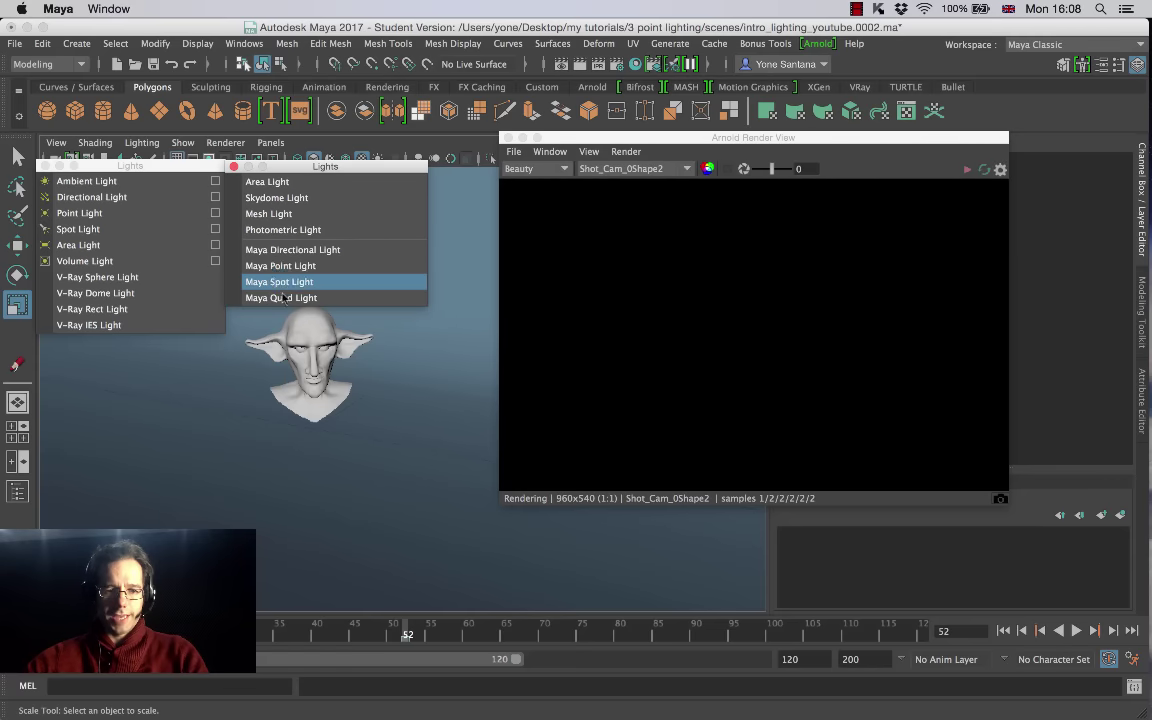
{"action": "left_click", "coordinate": [44, 166]}
{"action": "left_click_drag", "start_coordinate": [314, 168], "coordinate": [126, 180]}
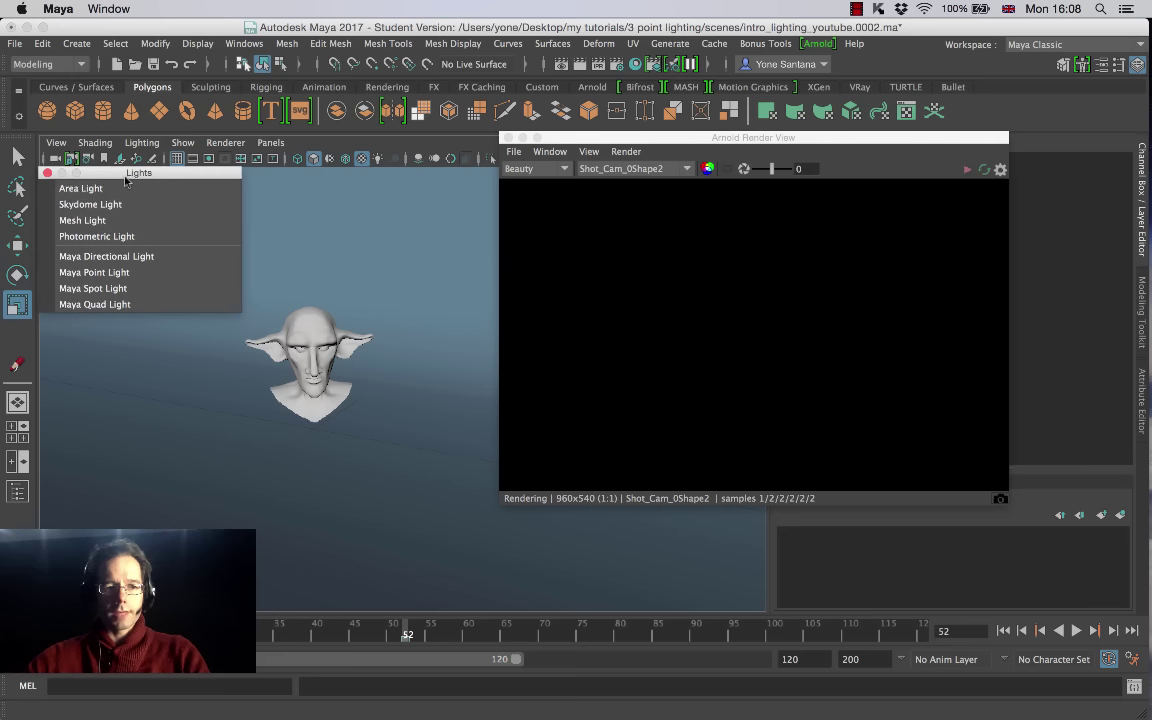
Step: Create a Maya spot light, undo a trial move, and frame the view on the bust
{"action": "left_click", "coordinate": [123, 289]}
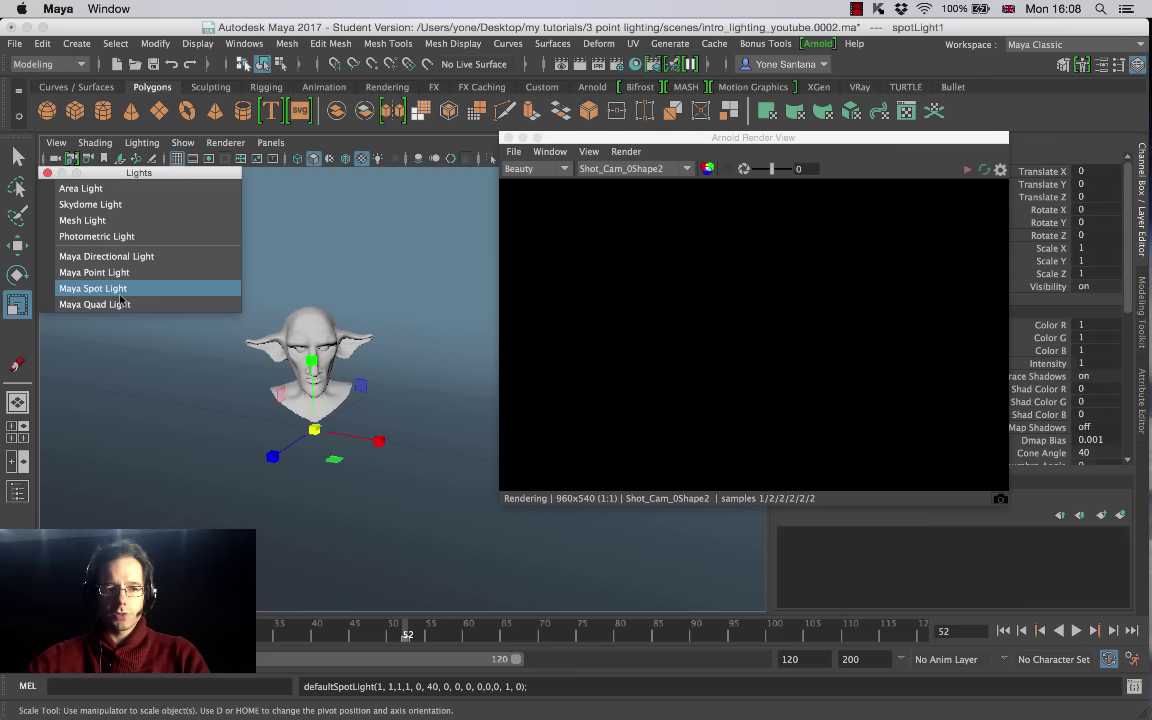
{"action": "key", "text": "w"}
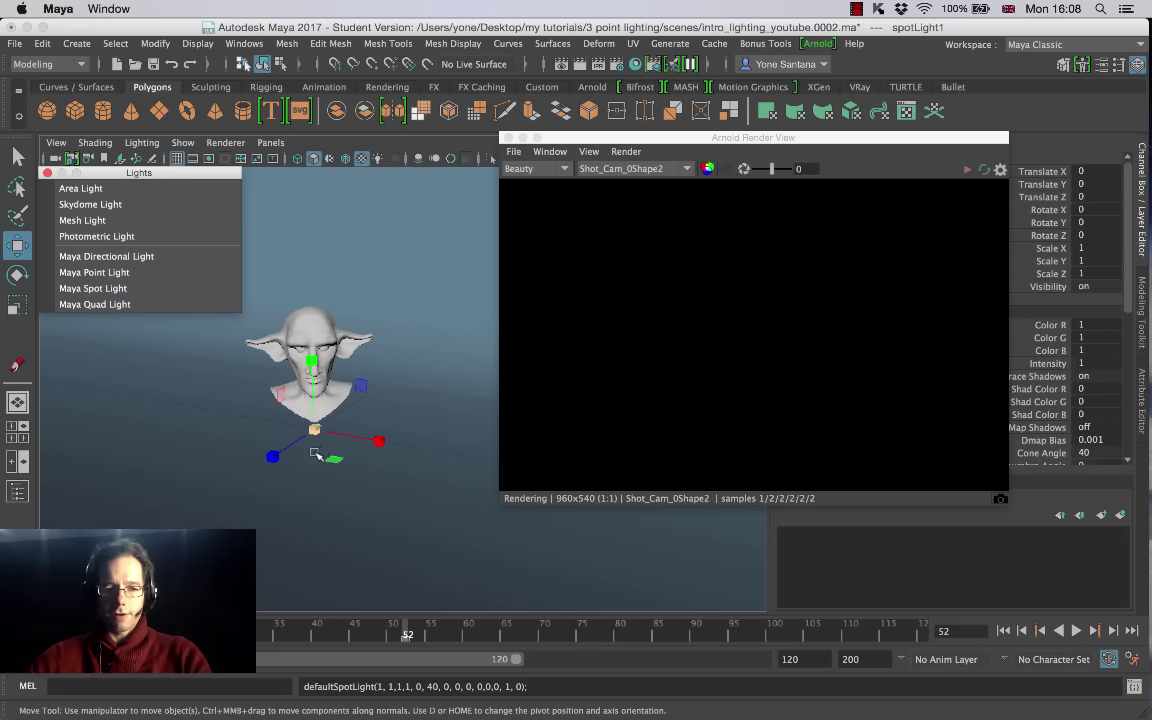
{"action": "left_click_drag", "start_coordinate": [272, 456], "coordinate": [188, 512]}
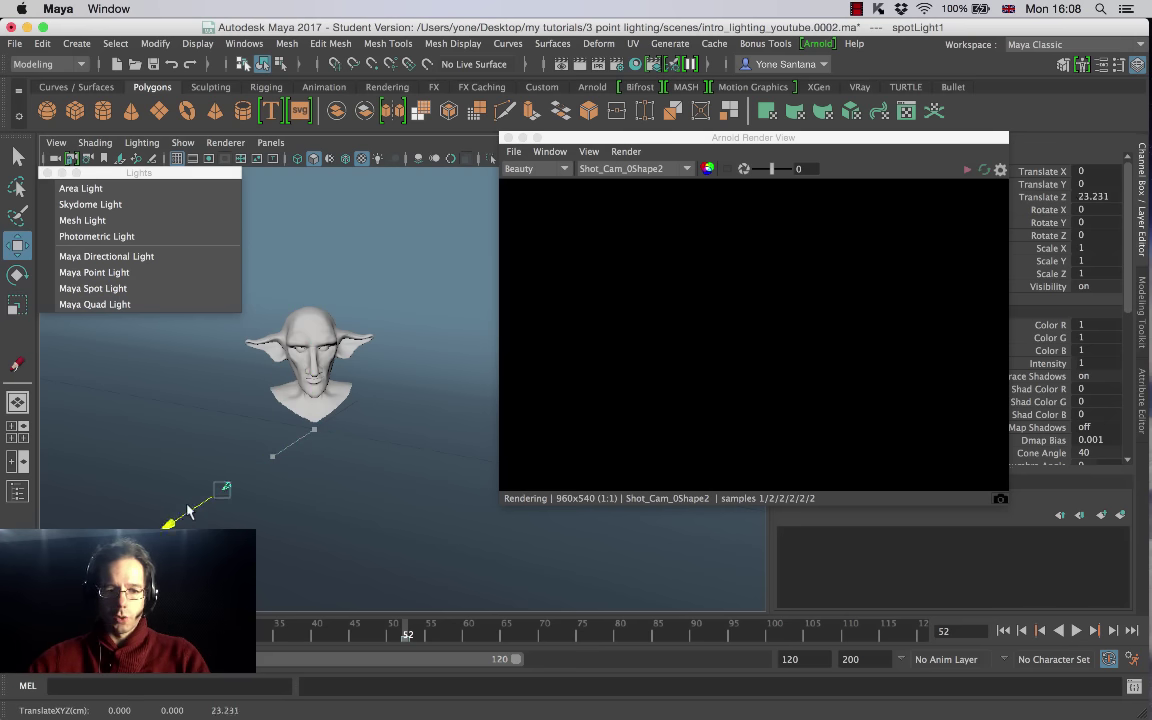
{"action": "key", "text": "z"}
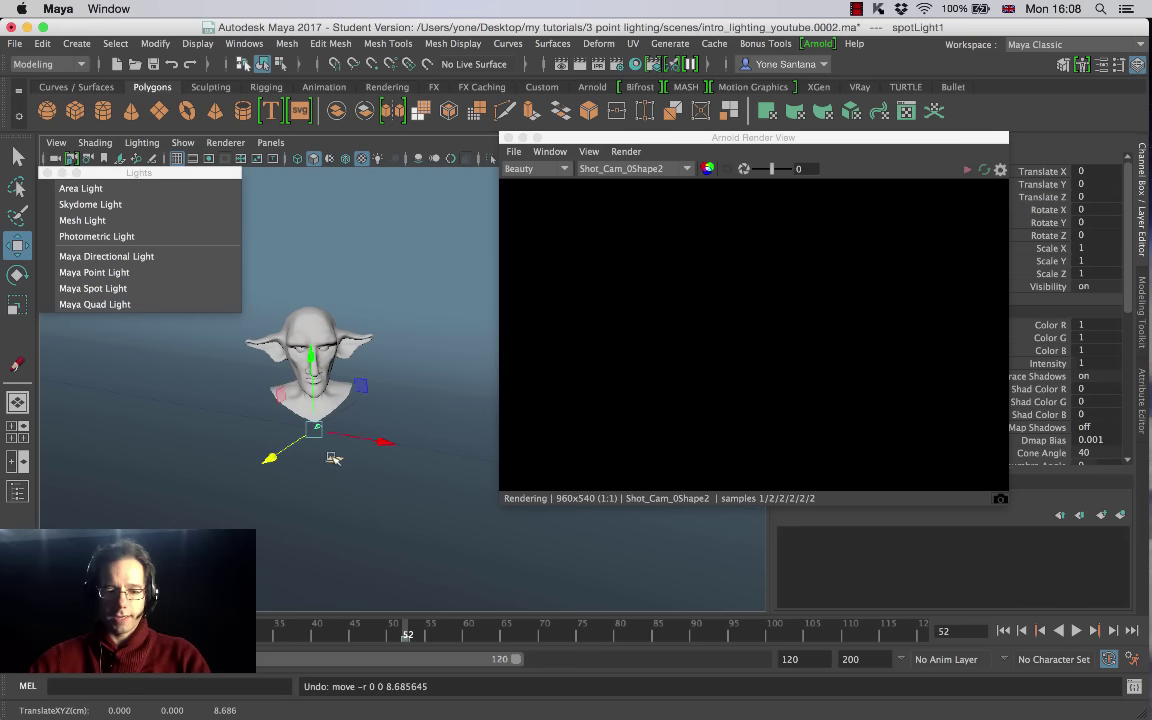
{"action": "left_click_drag", "start_coordinate": [333, 458], "coordinate": [516, 358], "text": "alt"}
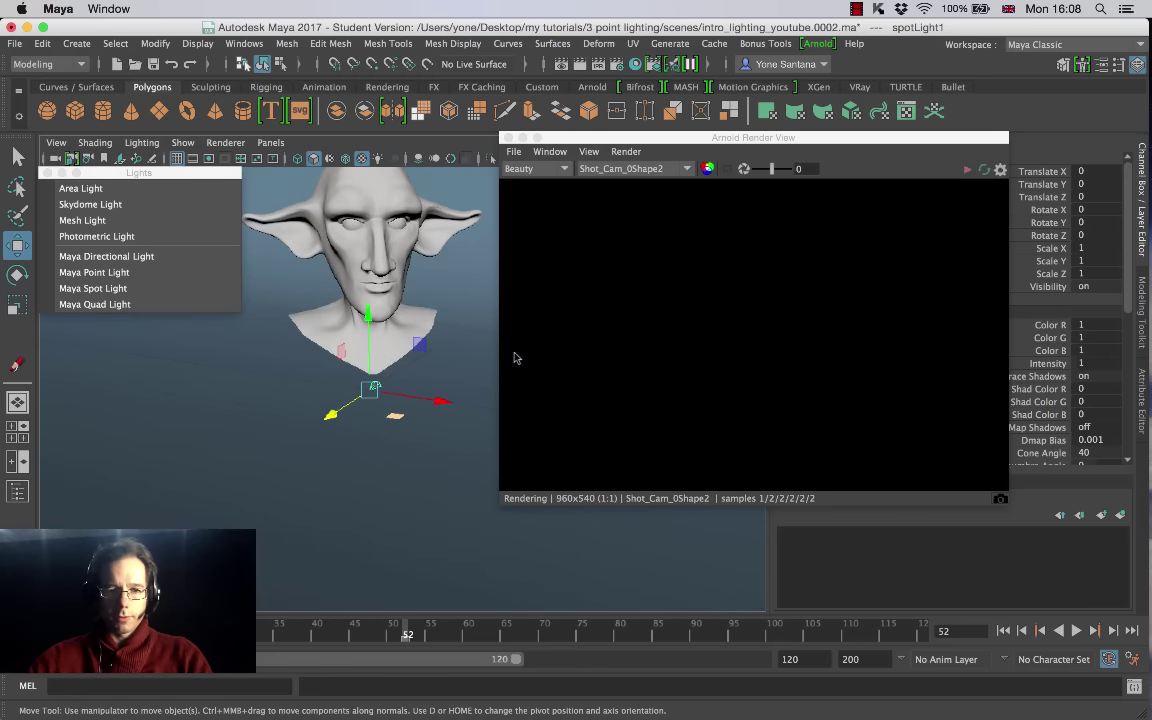
{"action": "left_click_drag", "start_coordinate": [645, 138], "coordinate": [784, 137]}
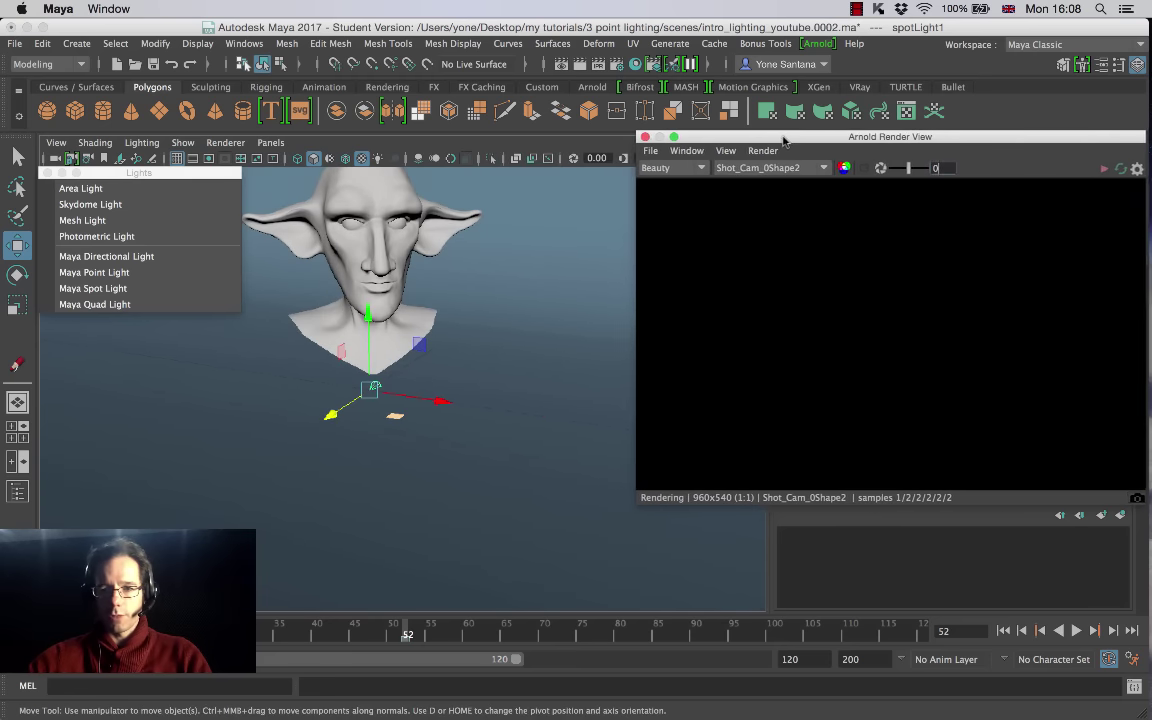
{"action": "right_click_drag", "start_coordinate": [410, 398], "coordinate": [420, 408], "text": "alt"}
{"action": "middle_click_drag", "start_coordinate": [420, 408], "coordinate": [449, 414], "text": "alt"}
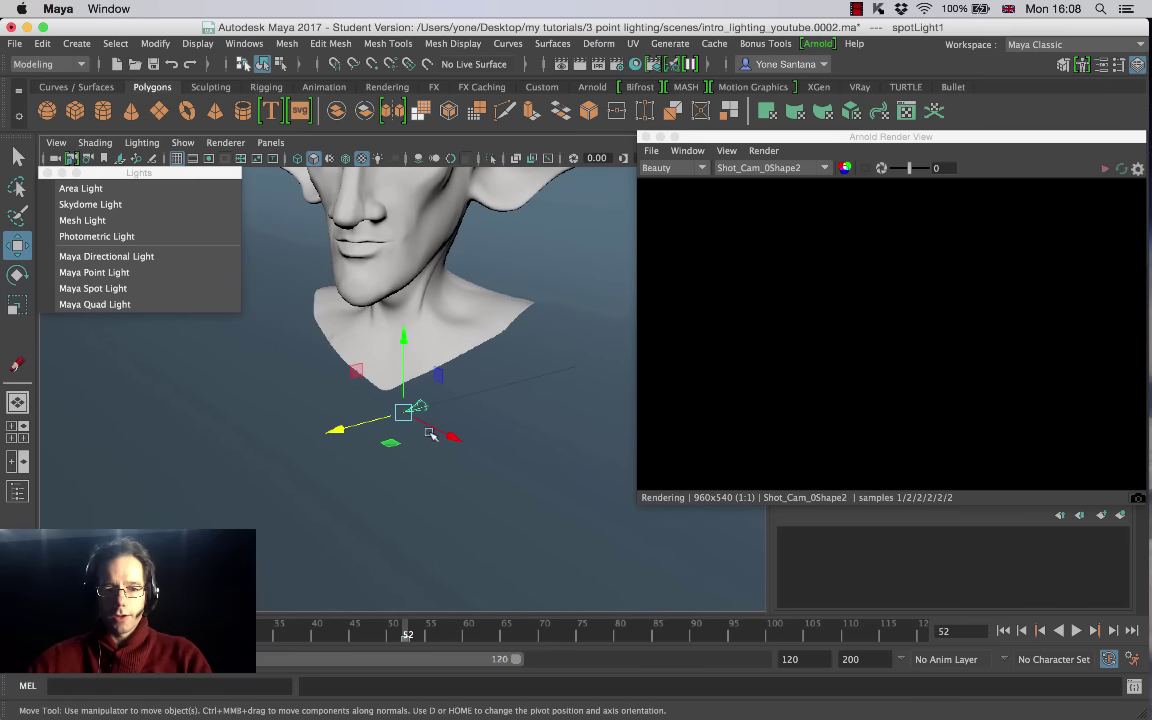
{"action": "left_click_drag", "start_coordinate": [430, 433], "coordinate": [476, 397], "text": "alt"}
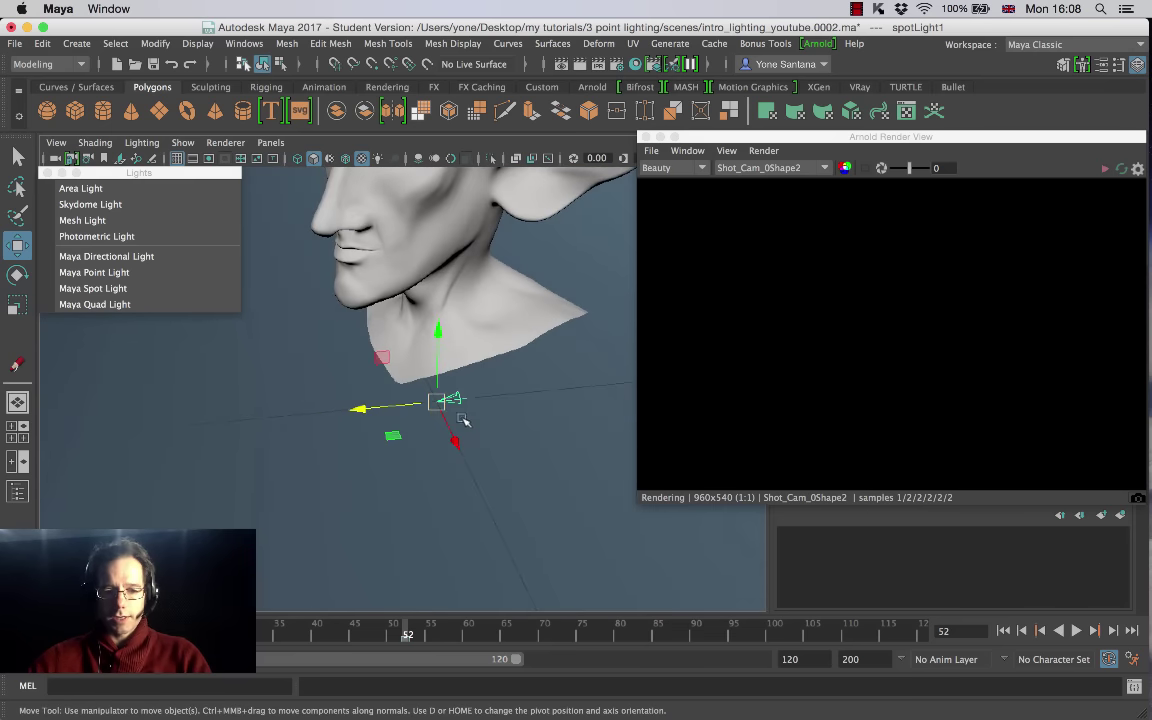
{"action": "right_click_drag", "start_coordinate": [463, 421], "coordinate": [438, 393], "text": "alt"}
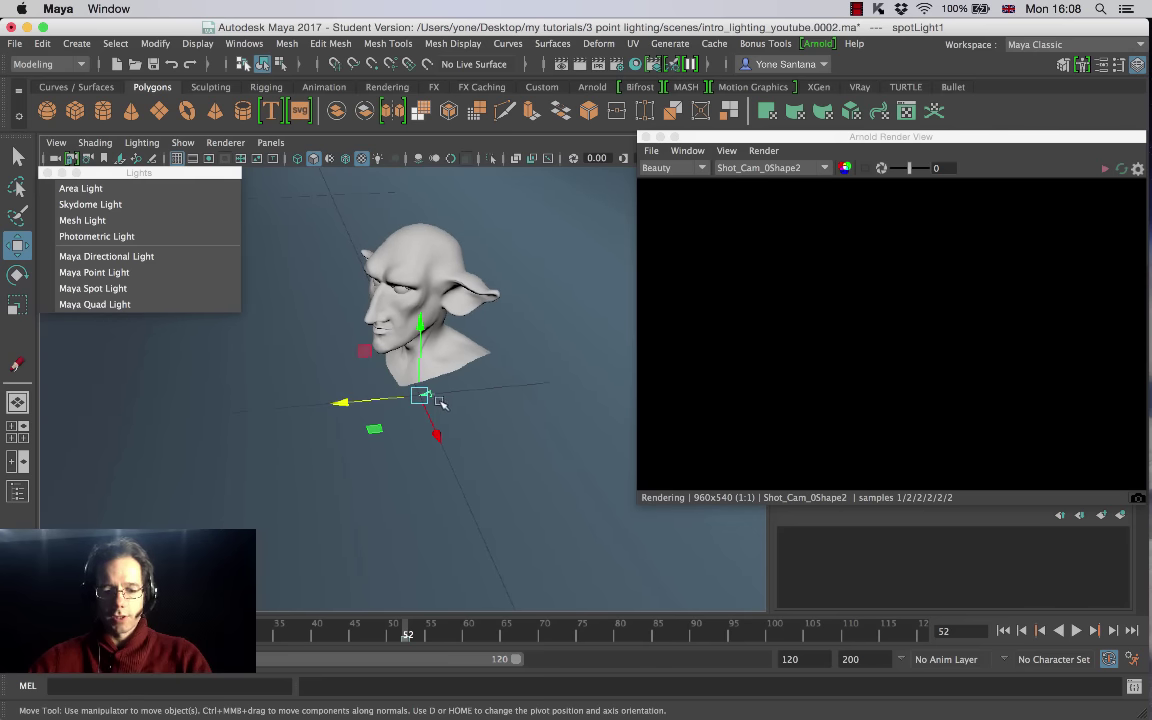
Step: Scale the spotlight up to 9.367 and move it to the bust's lower left
{"action": "key", "text": "r"}
{"action": "left_click_drag", "start_coordinate": [420, 397], "coordinate": [508, 390]}
{"action": "left_click_drag", "start_coordinate": [470, 427], "coordinate": [421, 413], "text": "alt"}
{"action": "key", "text": "w"}
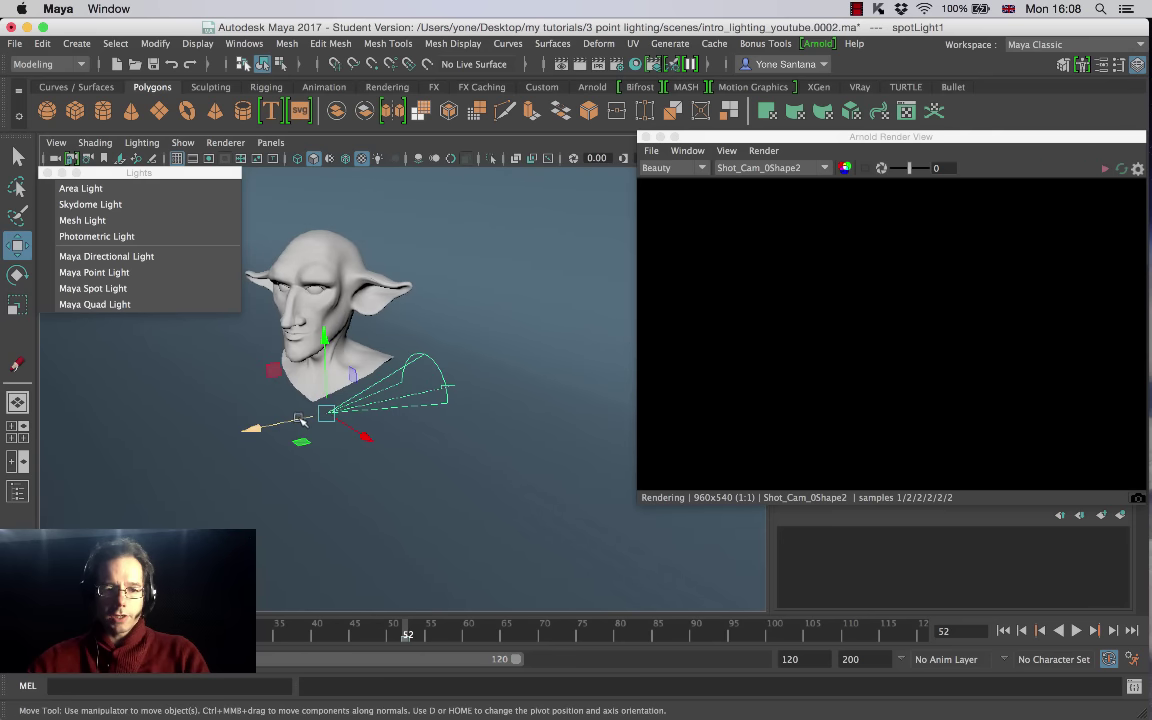
{"action": "left_click_drag", "start_coordinate": [301, 420], "coordinate": [103, 380]}
{"action": "left_click_drag", "start_coordinate": [250, 380], "coordinate": [487, 367], "text": "alt"}
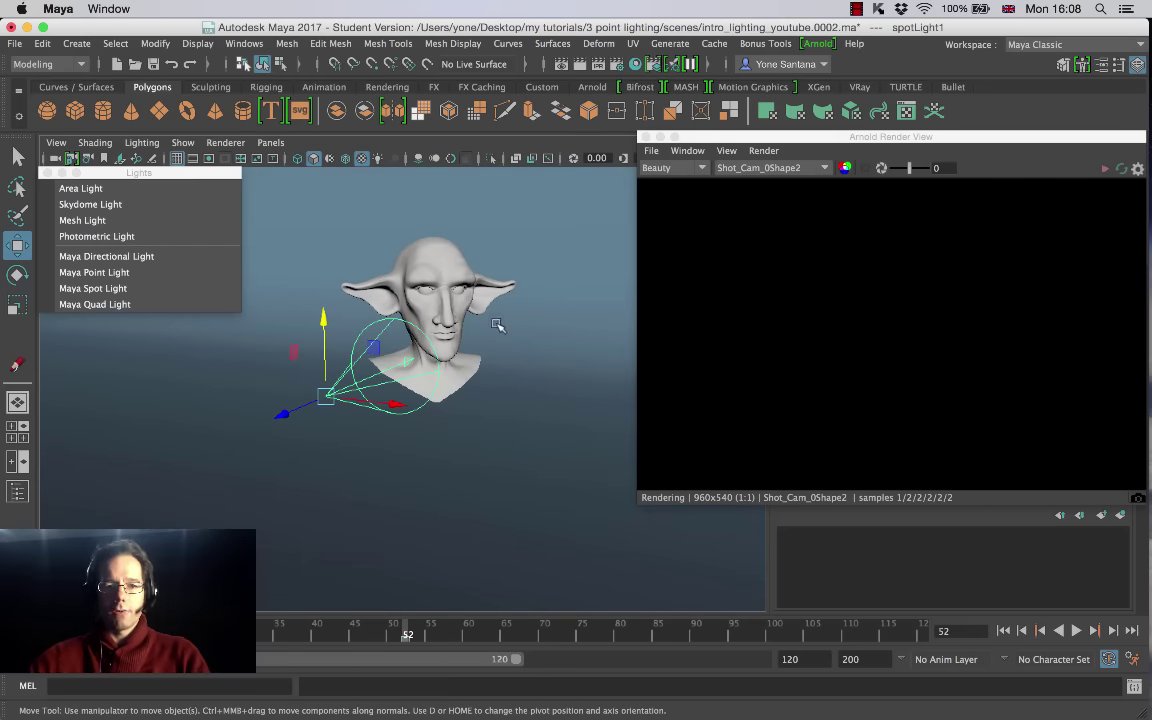
Step: Turn on Use All Lights and Shadows in the viewport and reposition the spotlight
{"action": "left_click", "coordinate": [379, 159]}
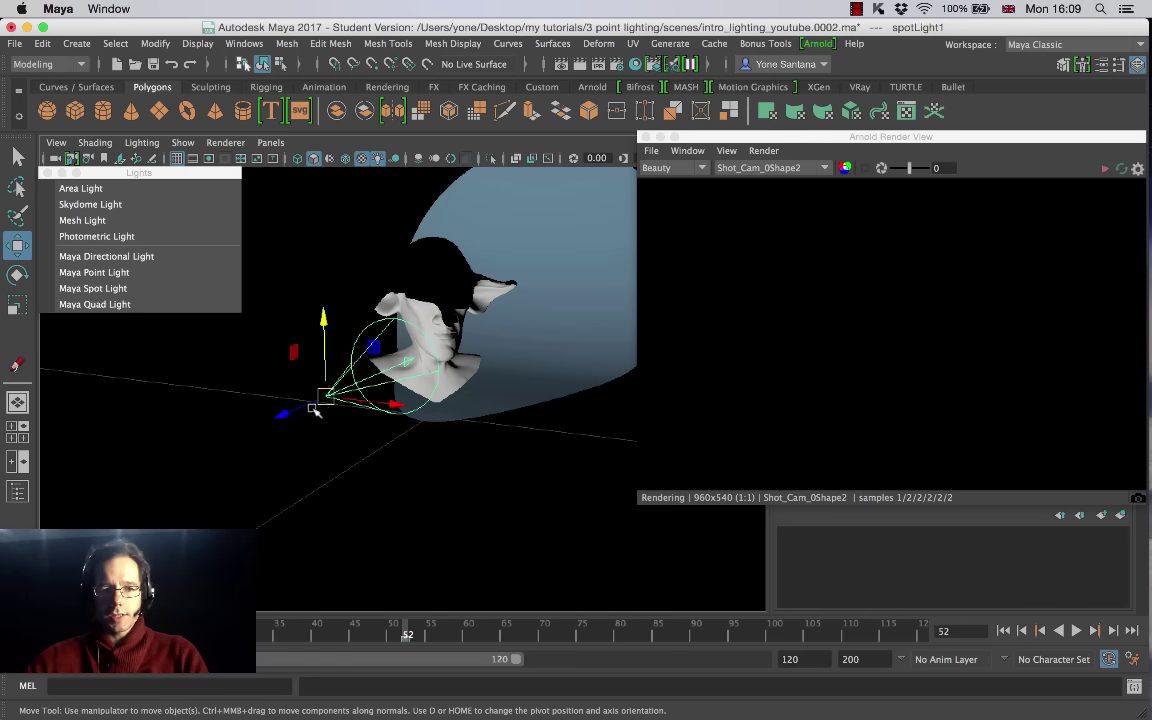
{"action": "left_click_drag", "start_coordinate": [314, 410], "coordinate": [121, 449]}
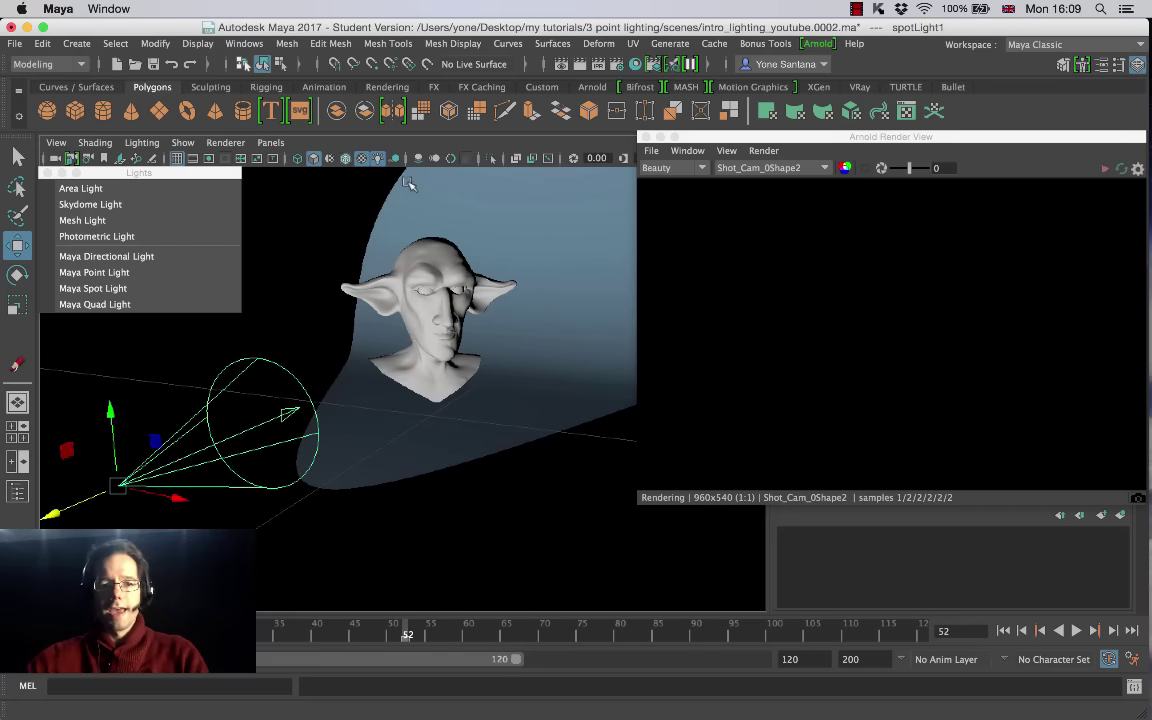
{"action": "left_click_drag", "start_coordinate": [95, 497], "coordinate": [123, 483]}
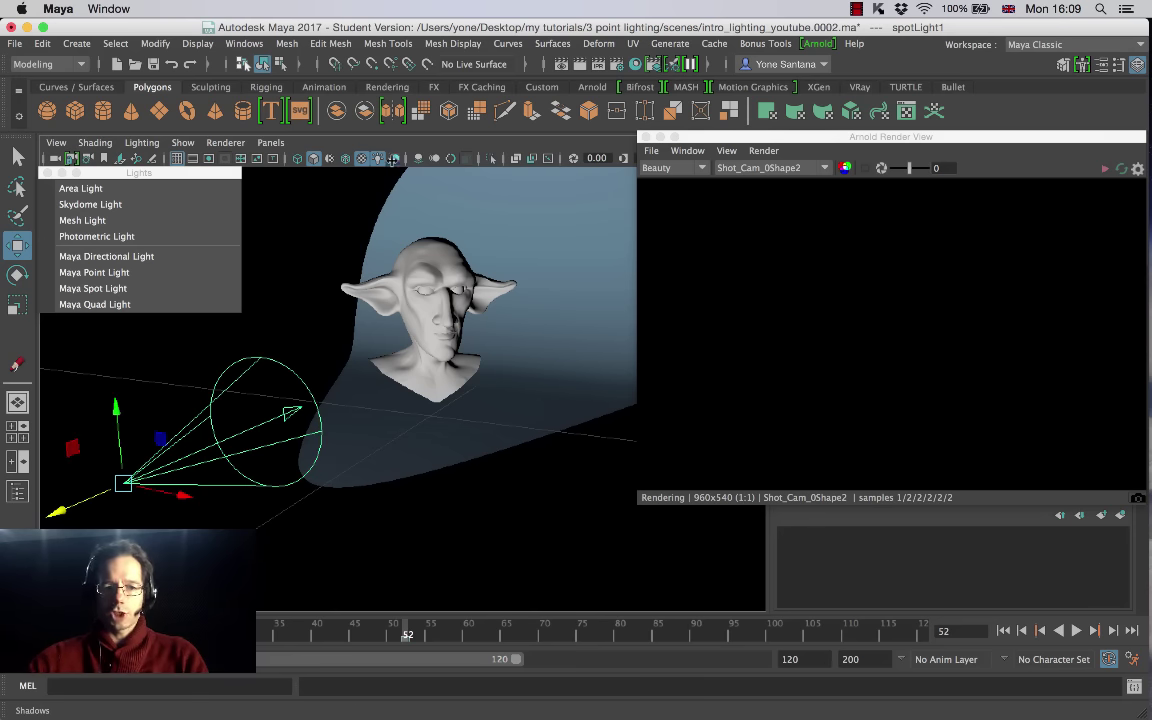
{"action": "left_click", "coordinate": [394, 158]}
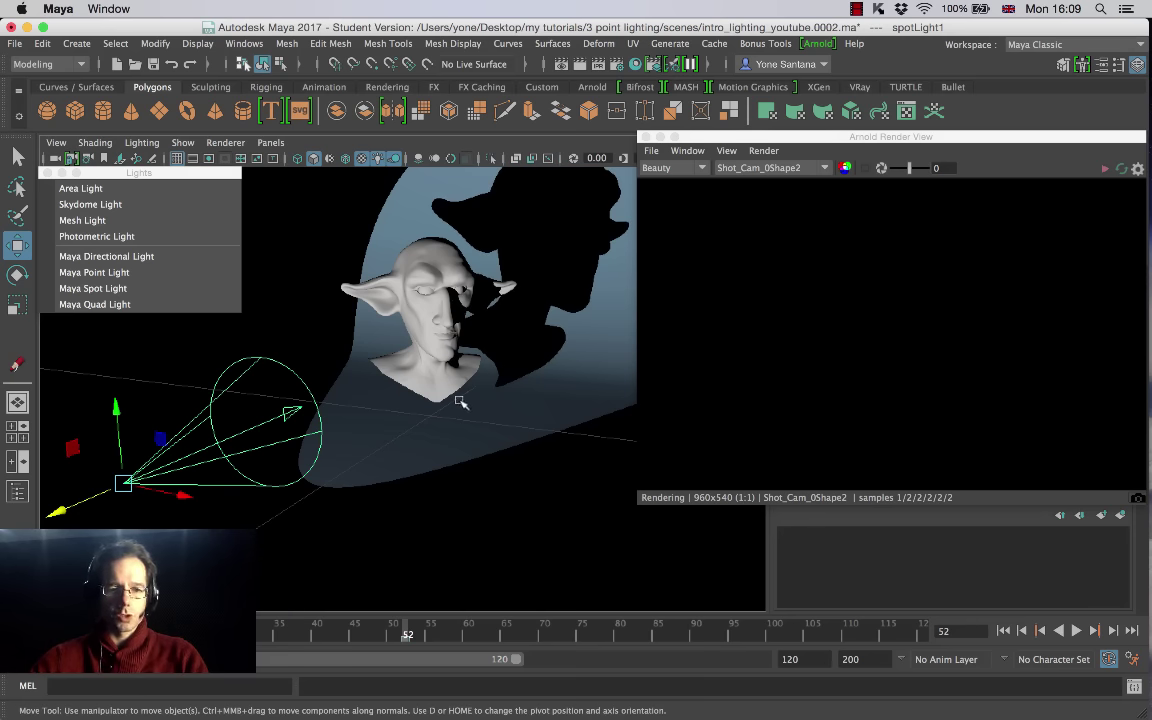
{"action": "left_click_drag", "start_coordinate": [460, 402], "coordinate": [402, 401], "text": "alt"}
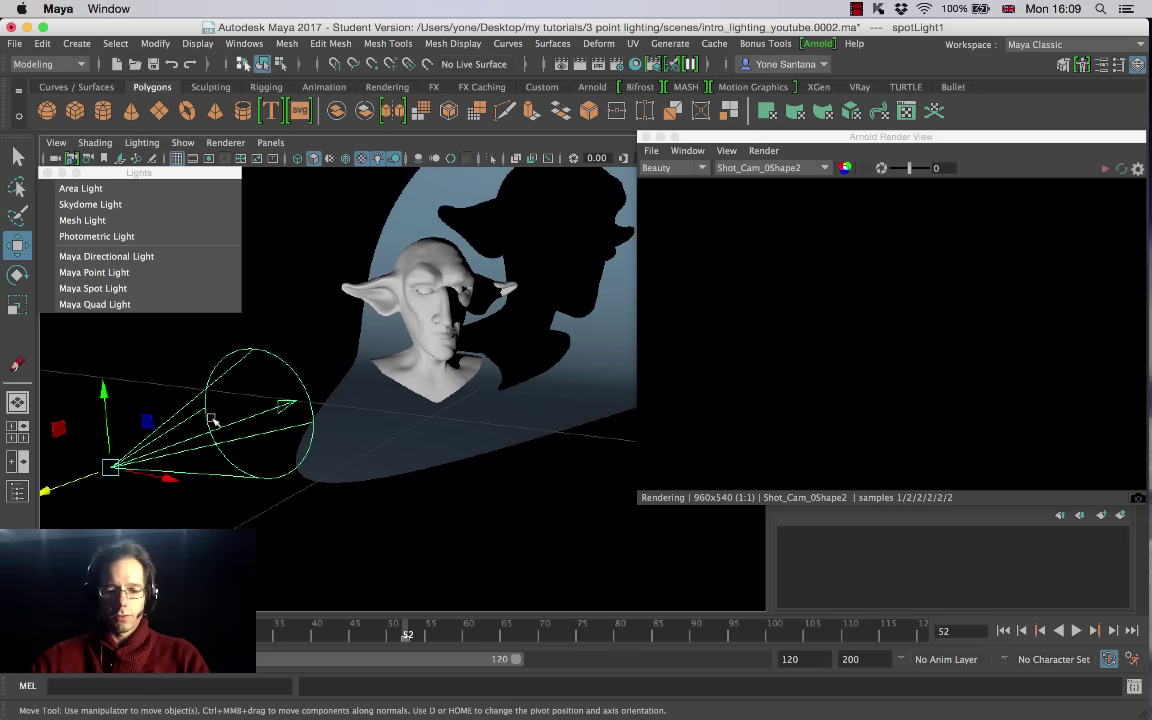
Step: Move the spotlight's center-of-interest handle along the beam and inspect the cone and shadow
{"action": "key", "text": "t"}
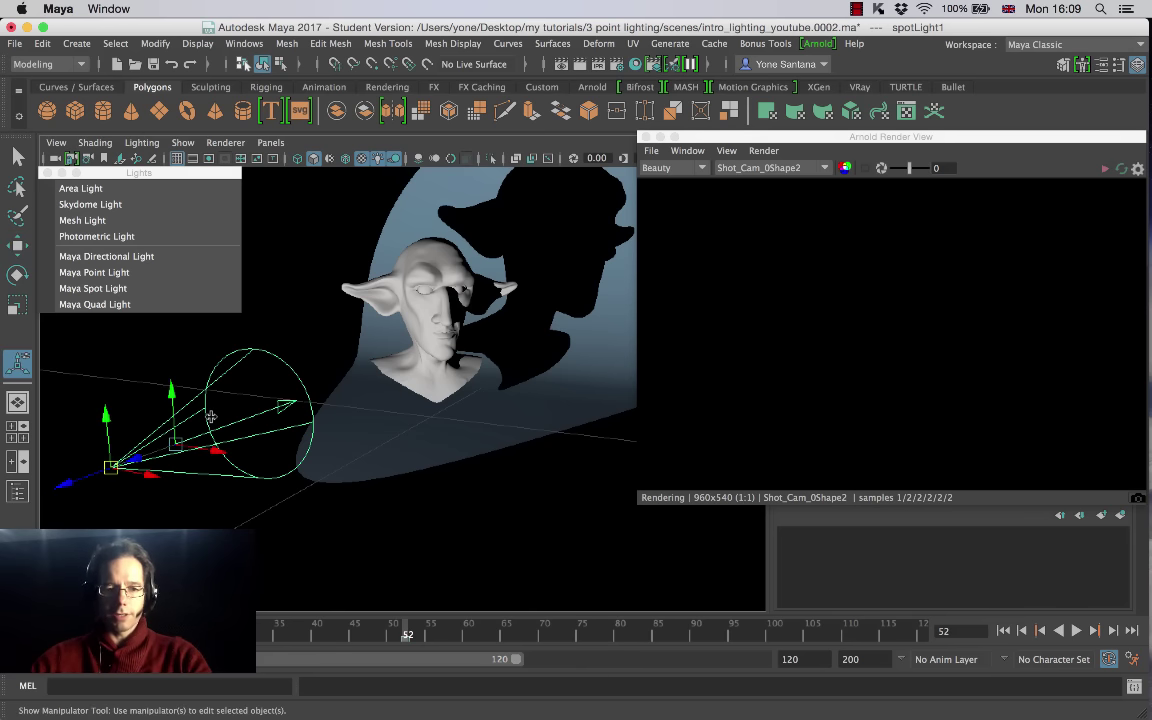
{"action": "left_click_drag", "start_coordinate": [280, 440], "coordinate": [190, 420], "text": "alt"}
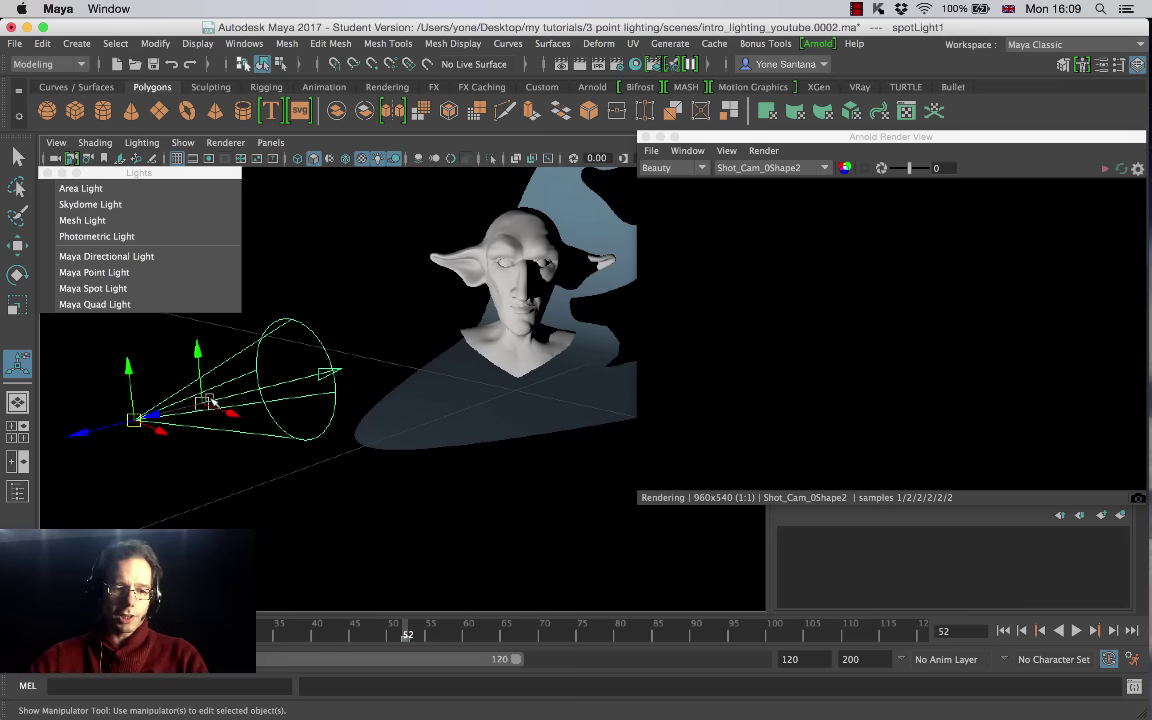
{"action": "left_click_drag", "start_coordinate": [186, 411], "coordinate": [322, 357]}
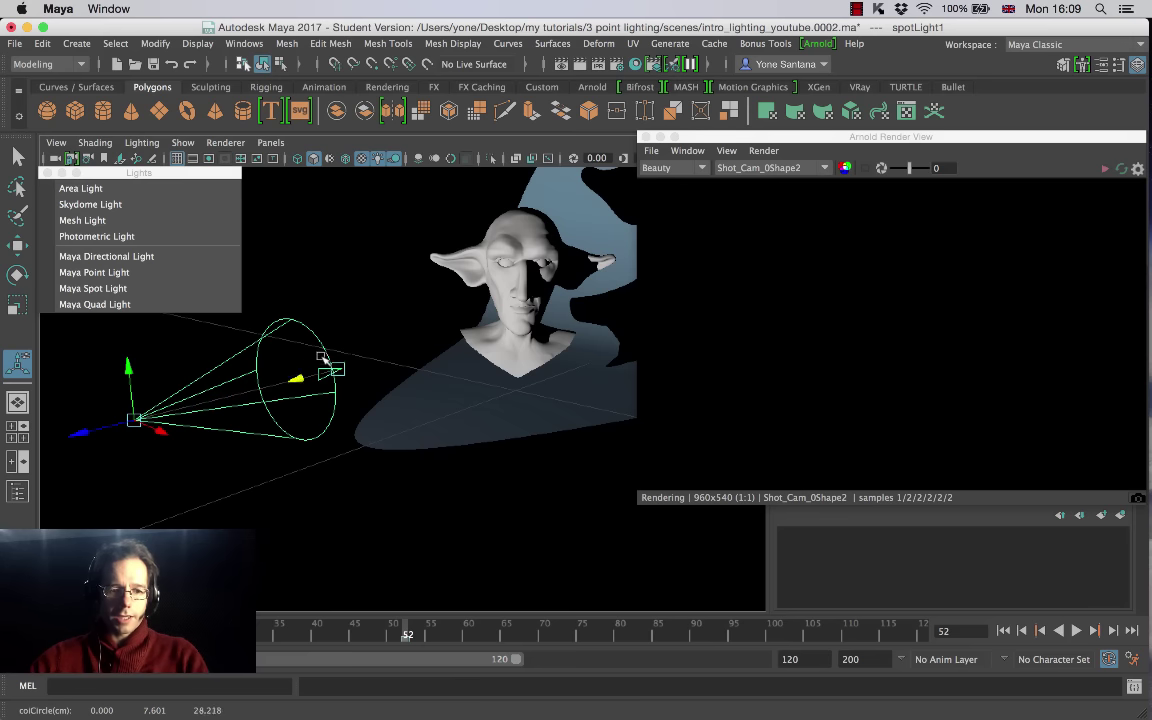
{"action": "left_click_drag", "start_coordinate": [440, 316], "coordinate": [420, 340]}
{"action": "scroll", "coordinate": [398, 390], "scroll_direction": "up", "scroll_amount": 5}
{"action": "scroll", "coordinate": [398, 390], "scroll_direction": "up", "scroll_amount": 3}
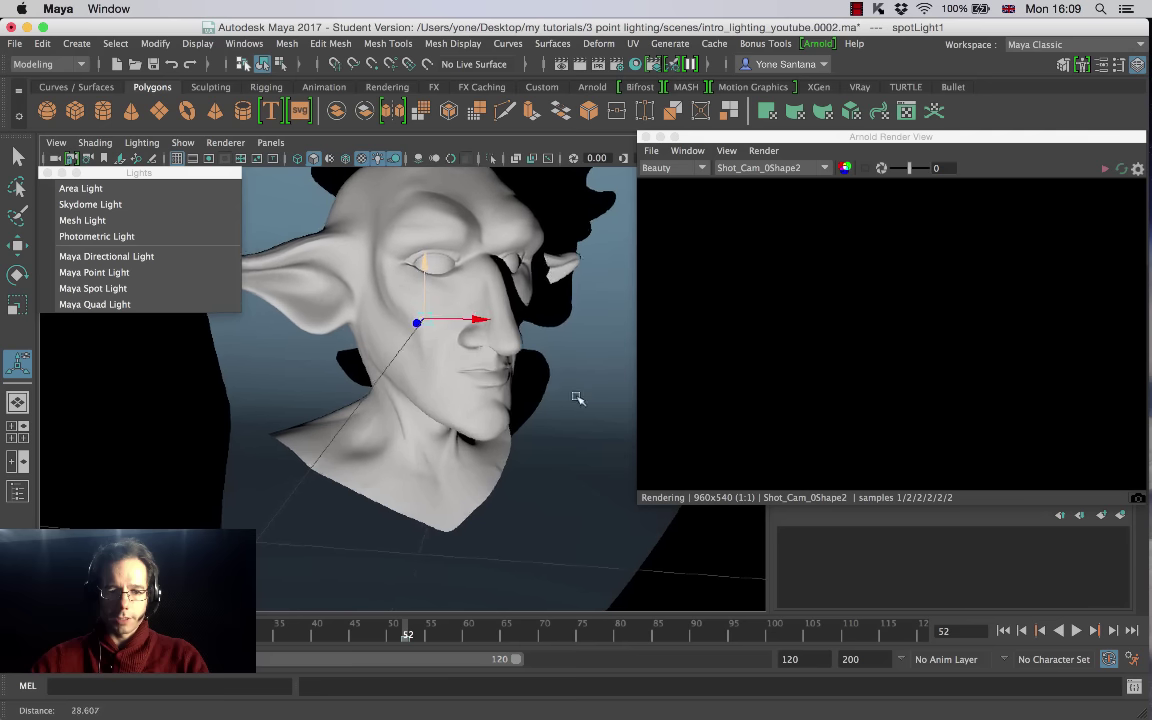
{"action": "left_click_drag", "start_coordinate": [578, 398], "coordinate": [450, 345], "text": "alt"}
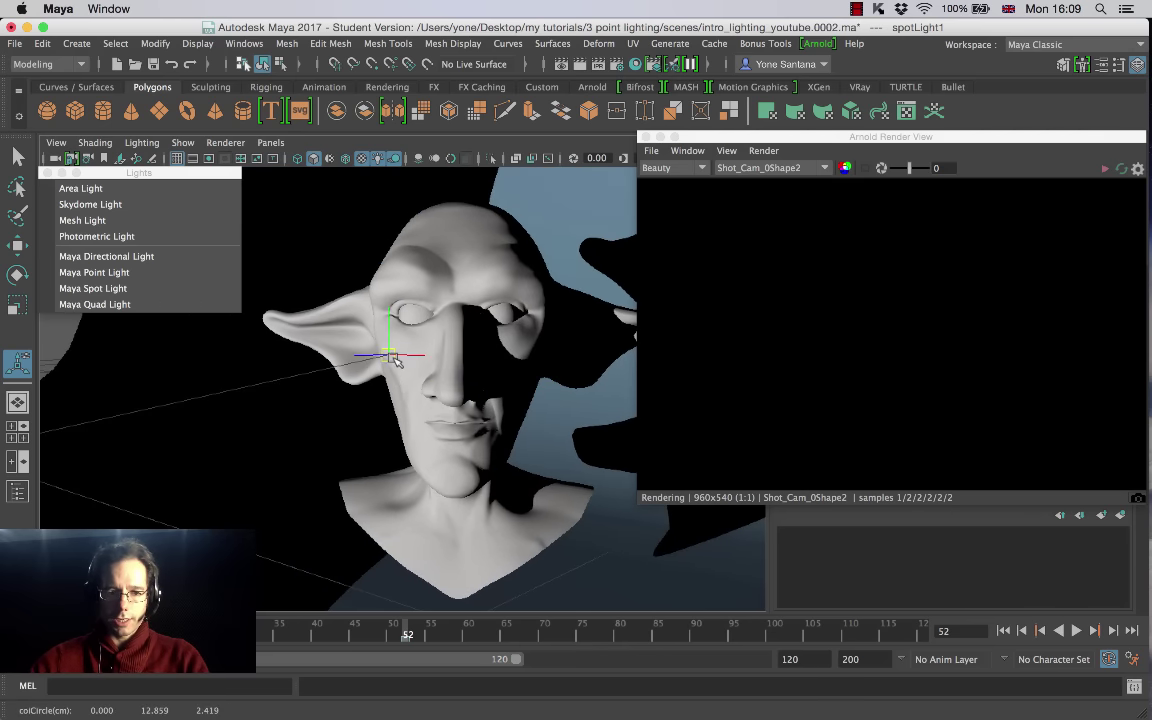
{"action": "mouse_move", "coordinate": [362, 342]}
{"action": "left_mouse_down", "text": "alt"}
{"action": "mouse_move", "coordinate": [535, 460]}
{"action": "mouse_move", "coordinate": [360, 340]}
{"action": "left_mouse_up", "text": "alt"}
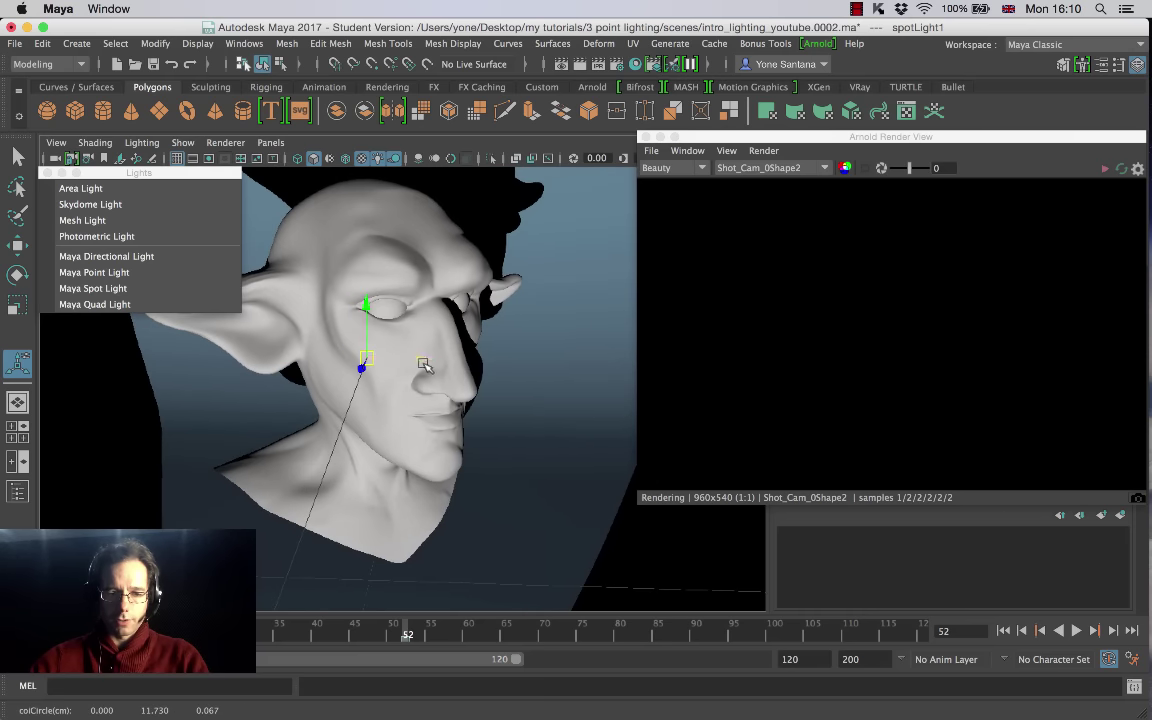
{"action": "right_click_drag", "start_coordinate": [462, 401], "coordinate": [328, 372], "text": "alt"}
{"action": "left_click_drag", "start_coordinate": [393, 419], "coordinate": [316, 417], "text": "alt"}
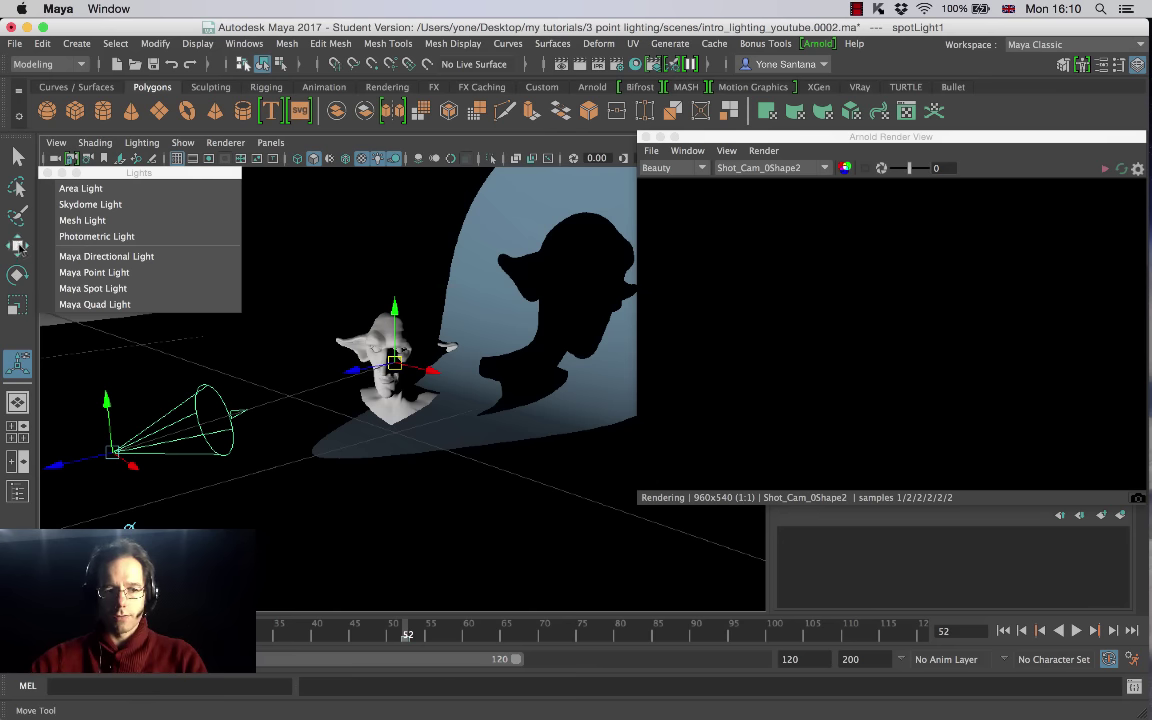
Step: Try moving and rotating the spotlight, then undo both changes
{"action": "left_click", "coordinate": [17, 245]}
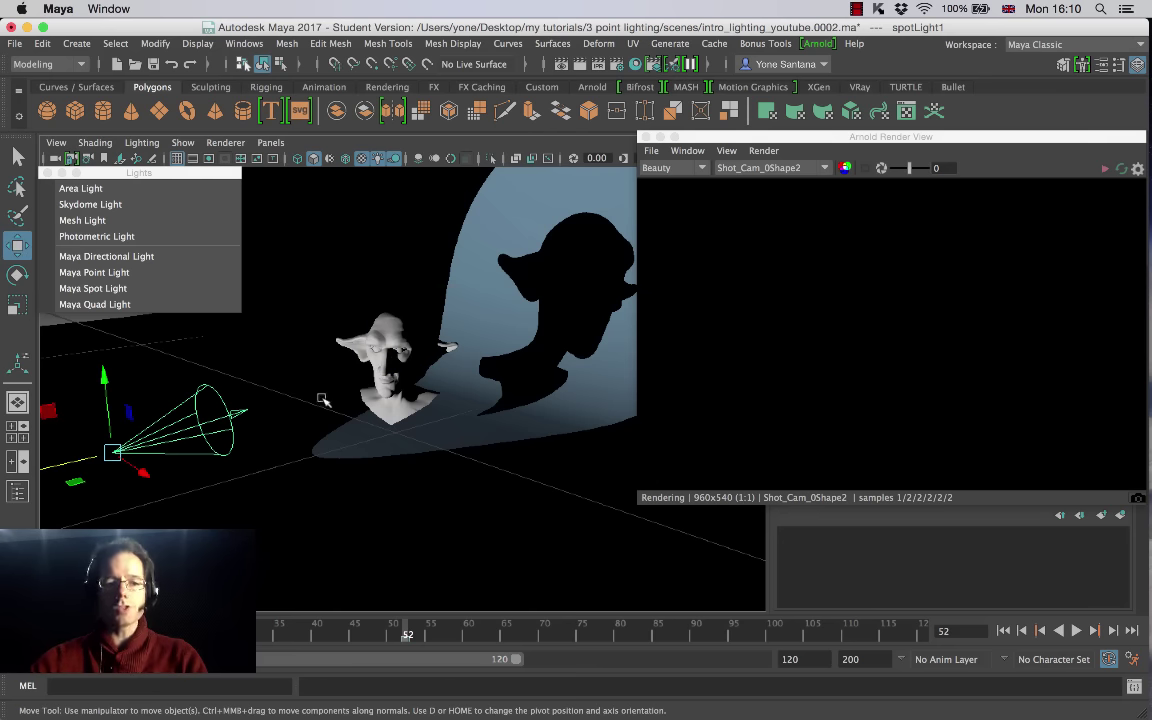
{"action": "left_click_drag", "start_coordinate": [140, 452], "coordinate": [226, 462], "text": "alt"}
{"action": "key", "text": "z"}
{"action": "key", "text": "e"}
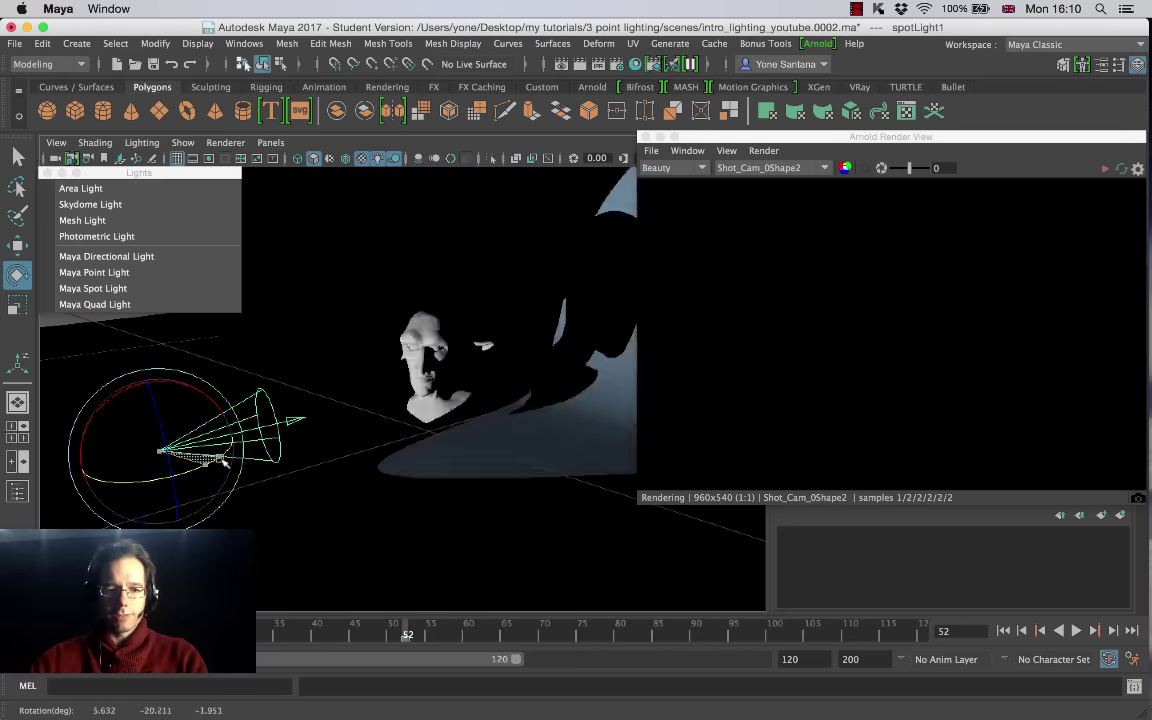
{"action": "key", "text": "z"}
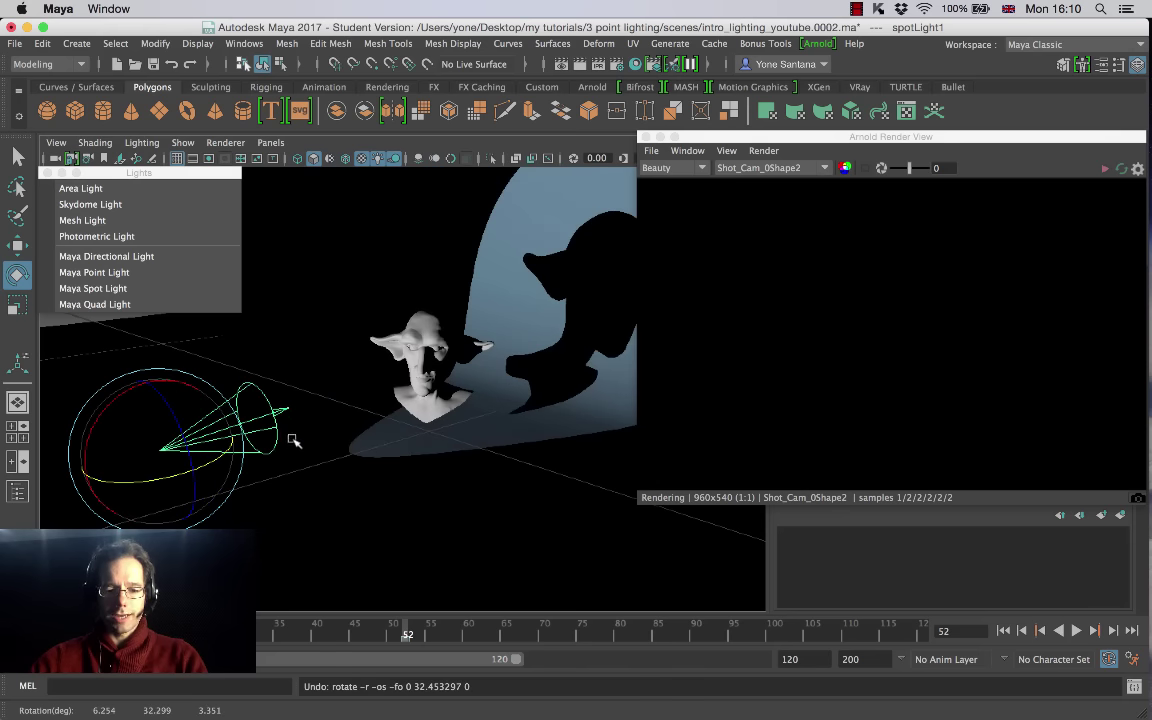
Step: Drag the spotlight's origin up and to the left of the elf head with Show Manipulator
{"action": "key", "text": "t"}
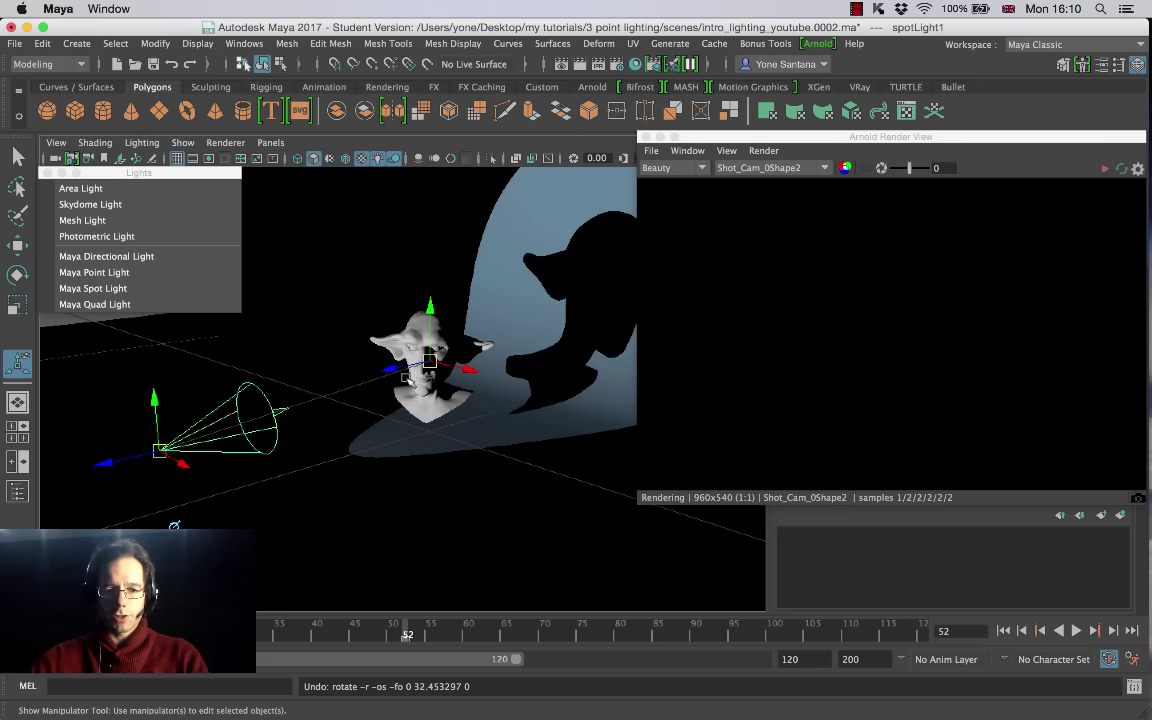
{"action": "left_click_drag", "start_coordinate": [406, 378], "coordinate": [391, 357], "text": "alt"}
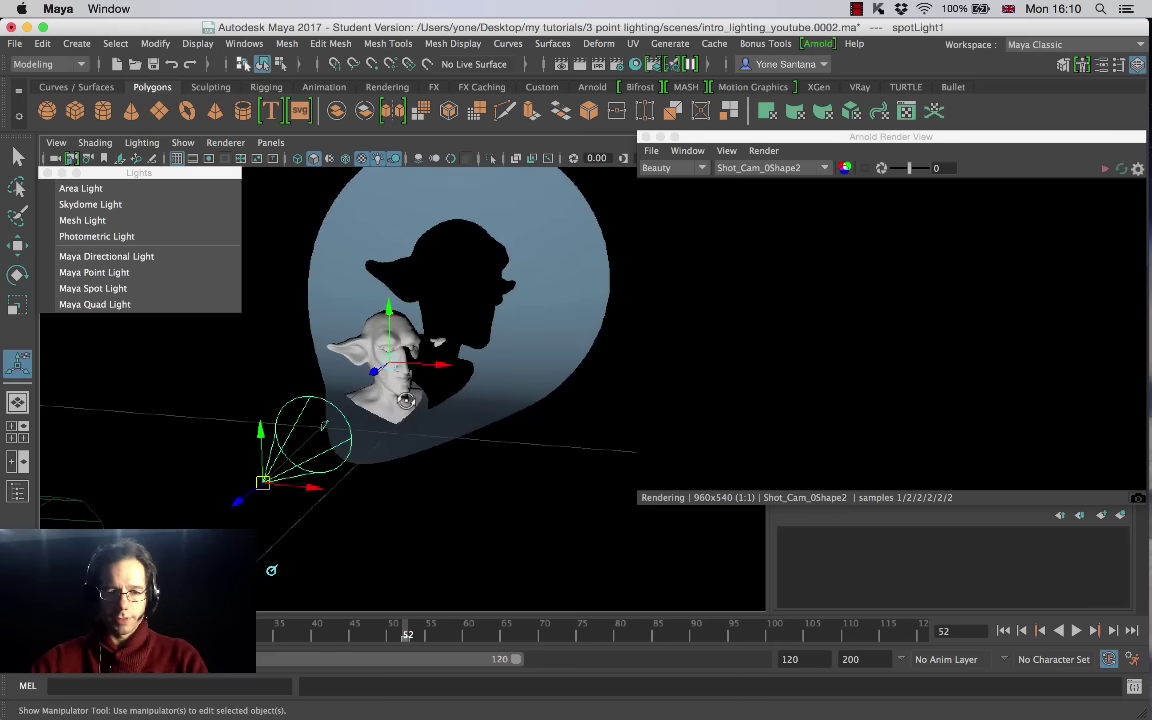
{"action": "left_click_drag", "start_coordinate": [406, 400], "coordinate": [213, 366], "text": "alt"}
{"action": "key", "text": "t"}
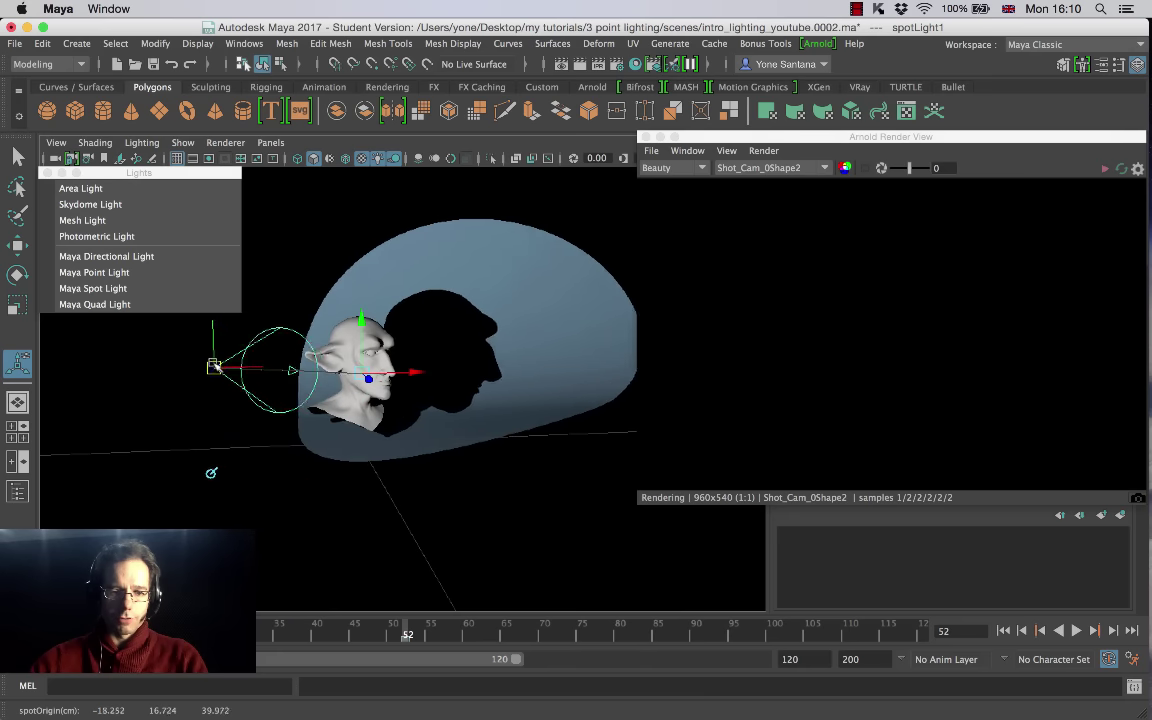
{"action": "left_click_drag", "start_coordinate": [211, 472], "coordinate": [297, 346]}
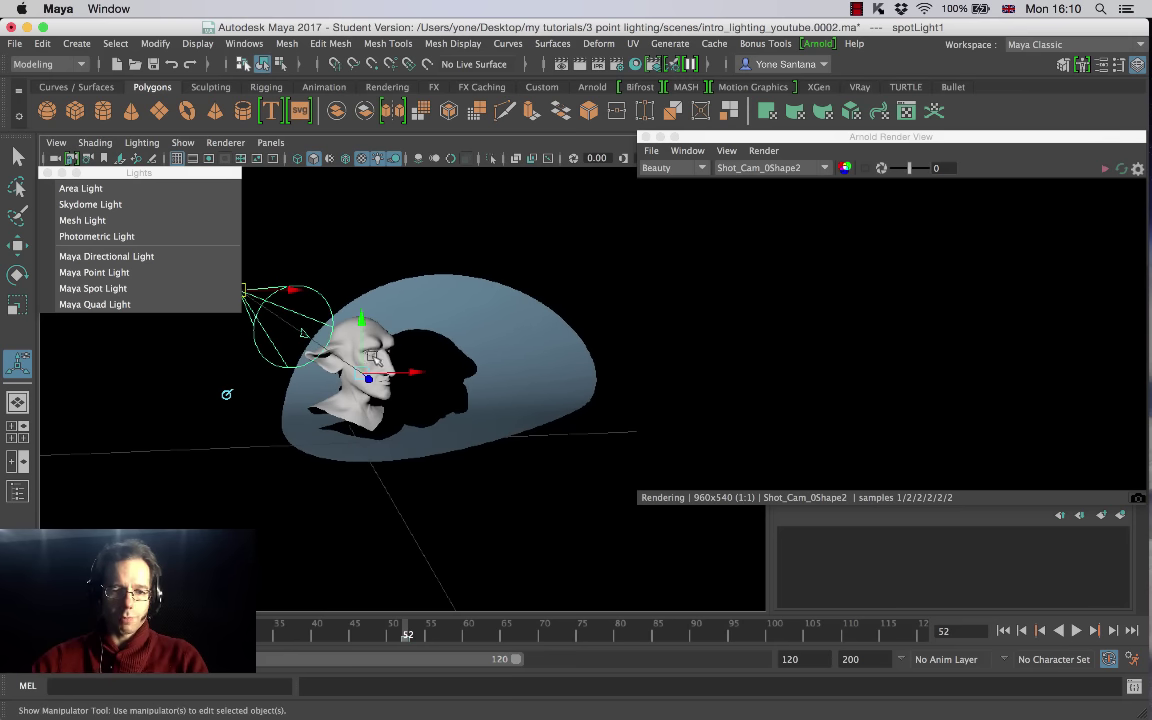
{"action": "left_click_drag", "start_coordinate": [457, 396], "coordinate": [370, 398], "text": "alt"}
Step: Close the floating Lights list and refine the viewport framing
{"action": "left_click", "coordinate": [47, 173]}
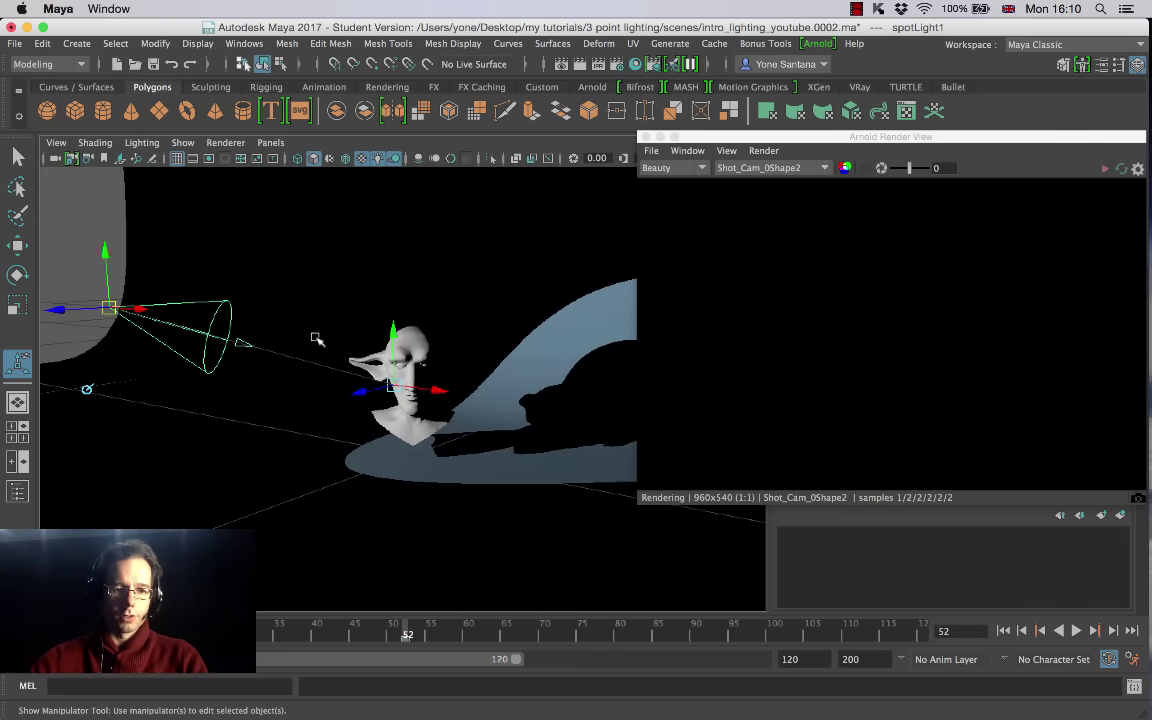
{"action": "left_click_drag", "start_coordinate": [316, 340], "coordinate": [185, 233], "text": "alt"}
{"action": "left_click_drag", "start_coordinate": [343, 360], "coordinate": [385, 367], "text": "alt"}
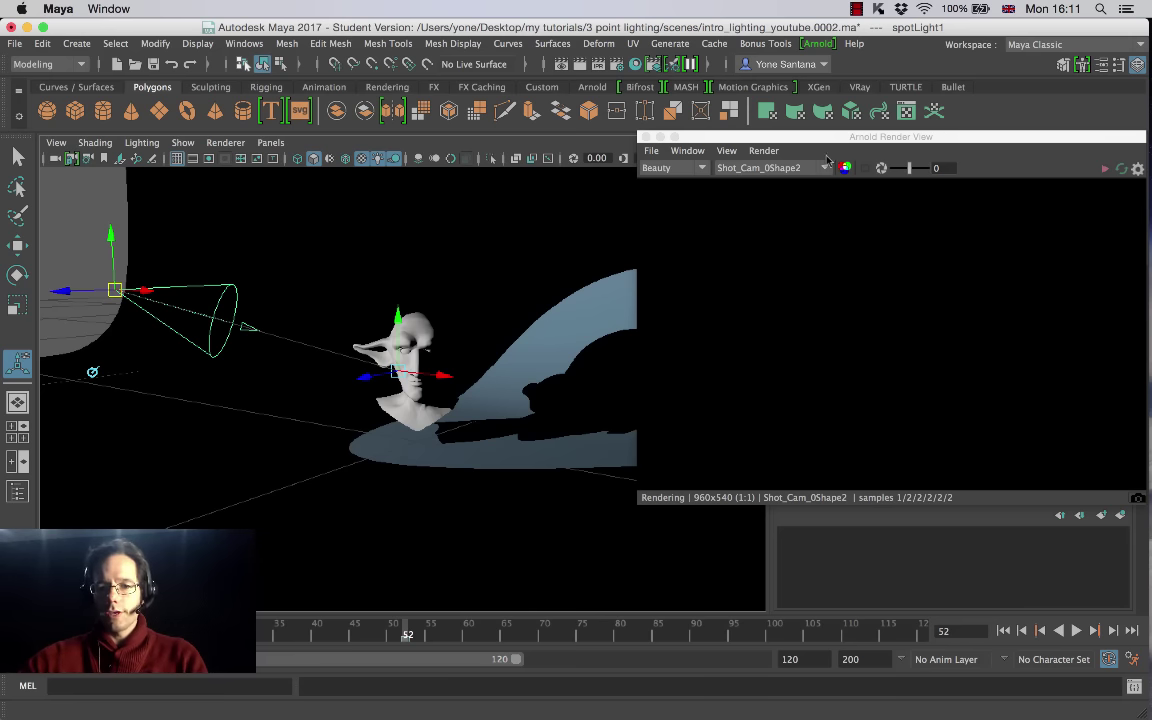
Step: Run an IPR render in Arnold RenderView, move the window aside, then close it
{"action": "left_click", "coordinate": [1106, 168]}
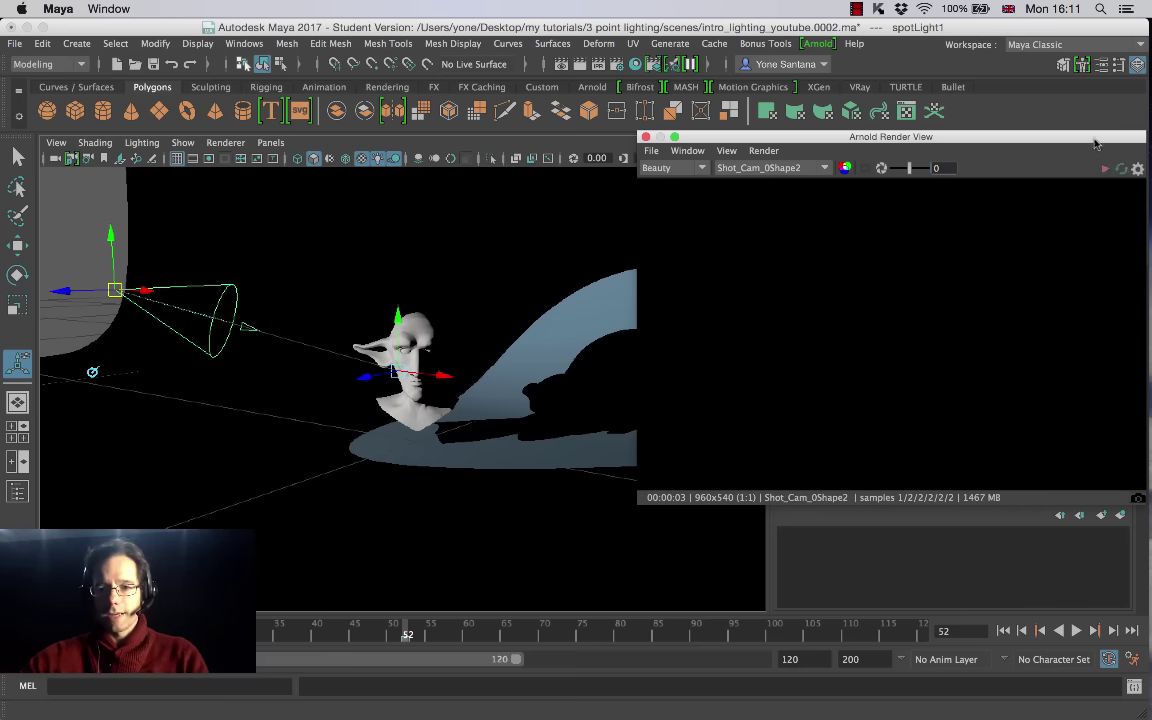
{"action": "left_click_drag", "start_coordinate": [1088, 140], "coordinate": [922, 146]}
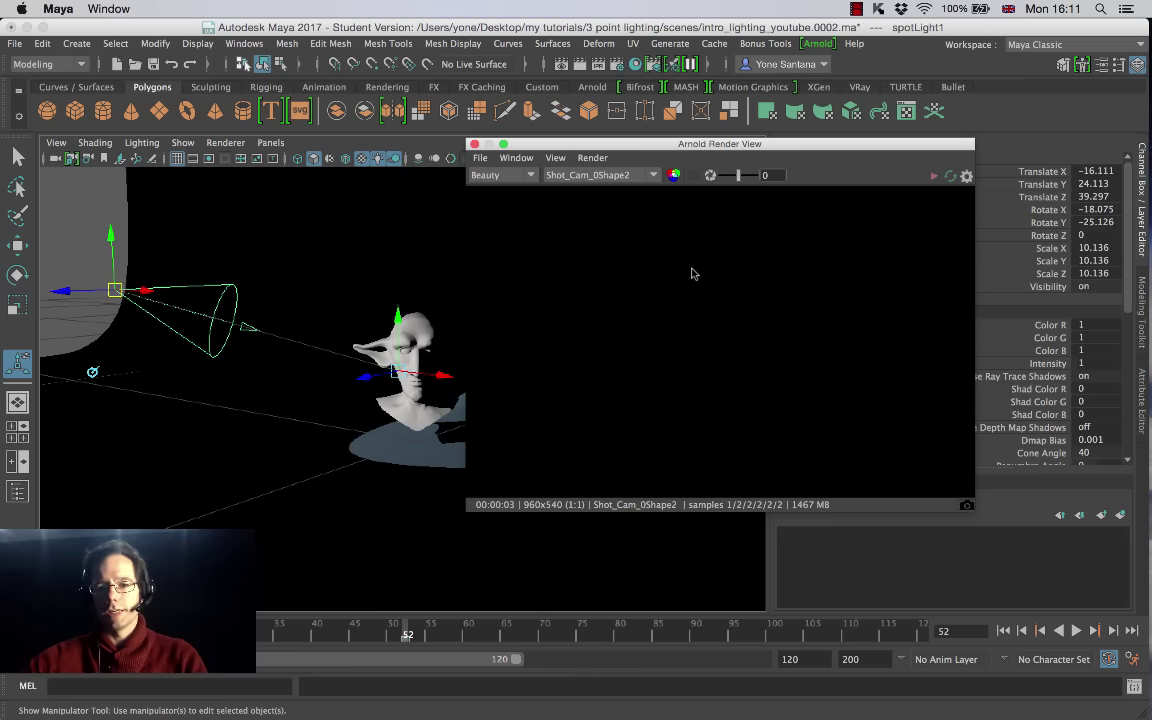
{"action": "left_click_drag", "start_coordinate": [826, 148], "coordinate": [777, 151]}
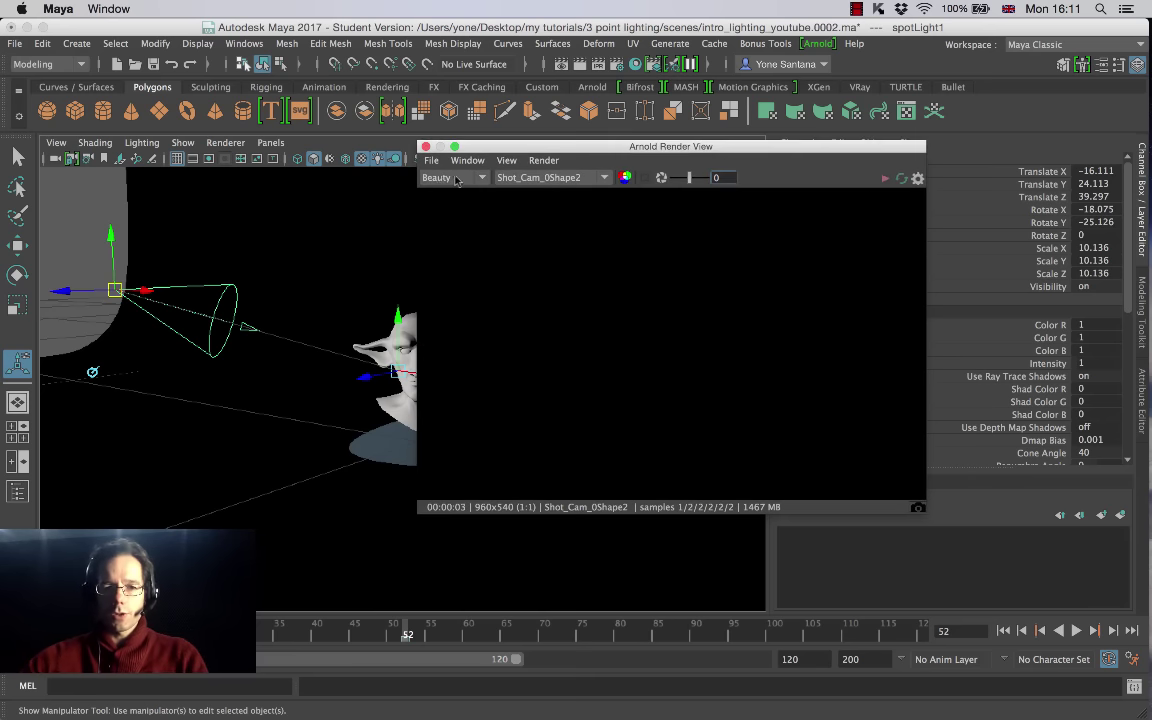
{"action": "left_click", "coordinate": [424, 147]}
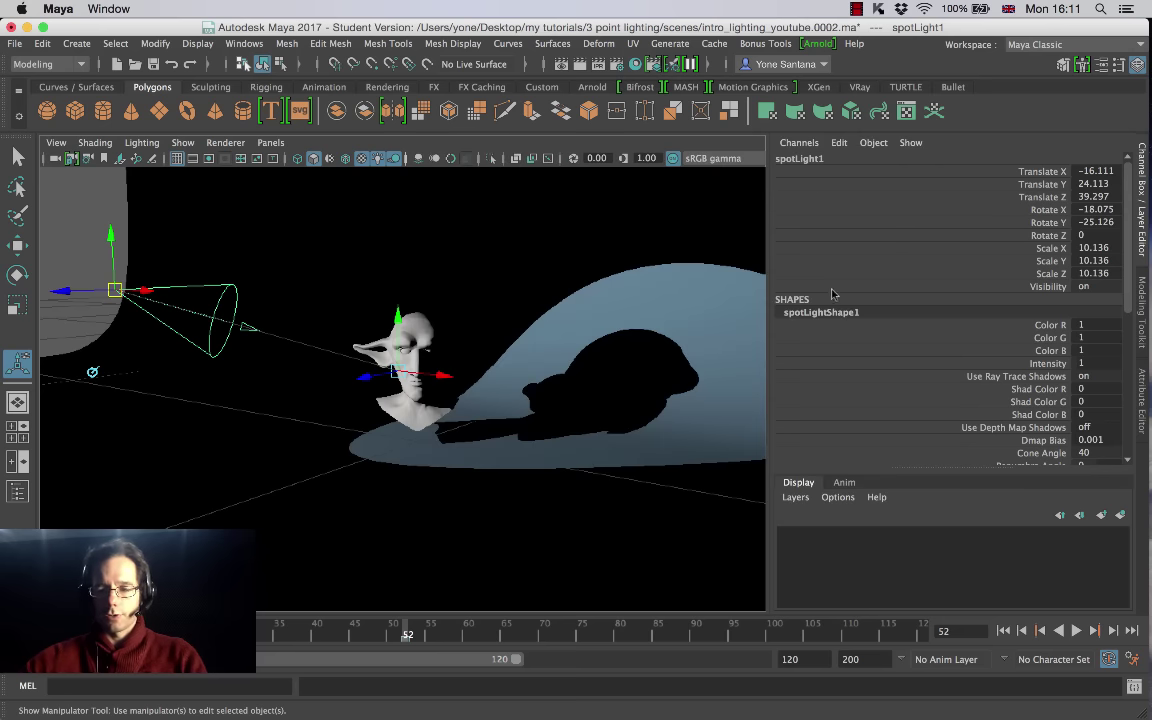
Step: Show the spotlight's full attributes and set Intensity back to 1 after trying other values
{"action": "left_click", "coordinate": [1143, 400]}
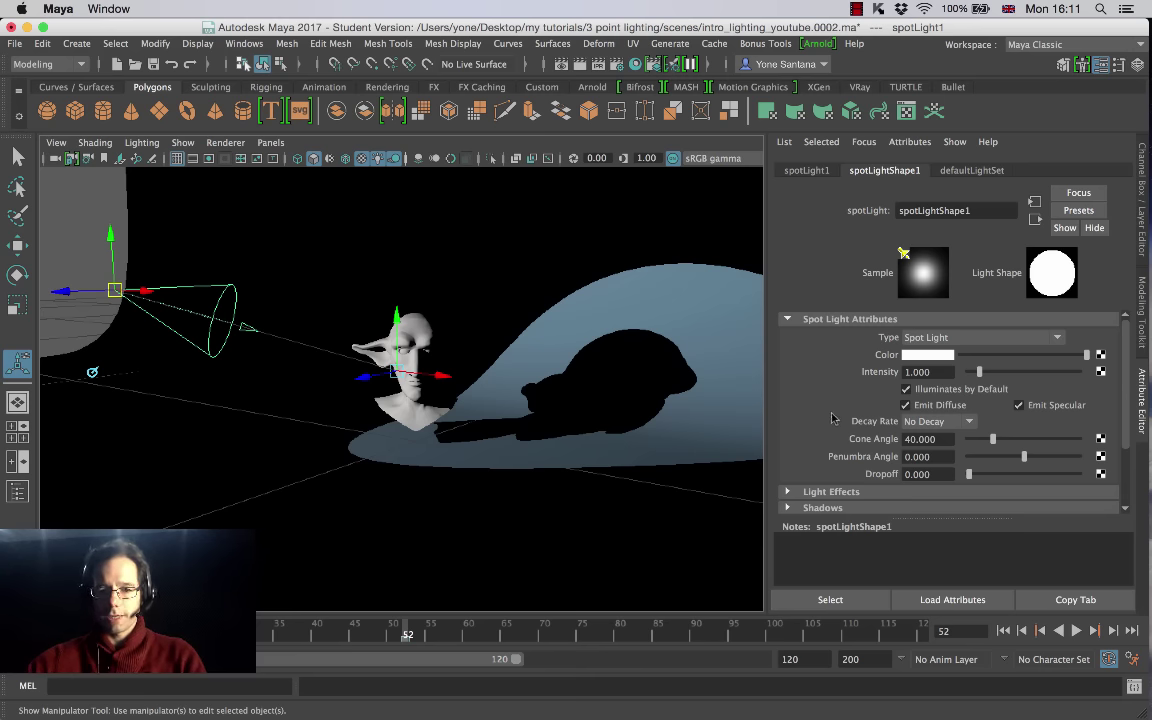
{"action": "mouse_move", "coordinate": [1125, 338]}
{"action": "left_mouse_down"}
{"action": "mouse_move", "coordinate": [1107, 388]}
{"action": "mouse_move", "coordinate": [1125, 377]}
{"action": "mouse_move", "coordinate": [1131, 339]}
{"action": "left_mouse_up"}
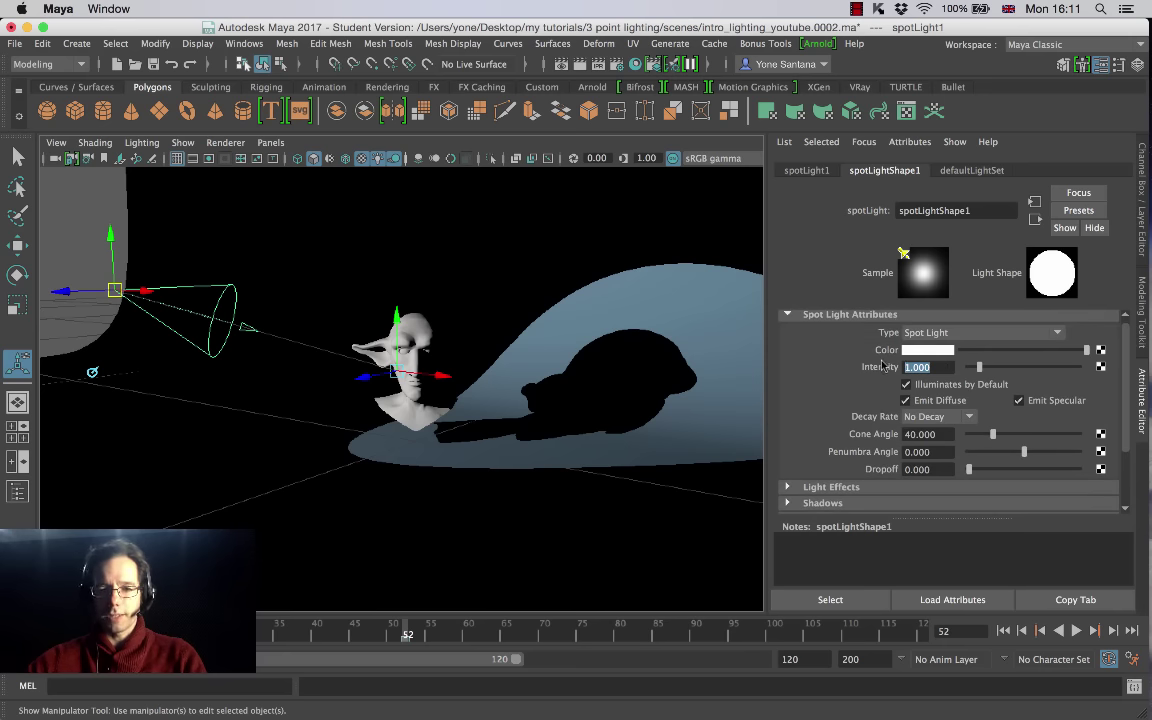
{"action": "mouse_move", "coordinate": [976, 369]}
{"action": "left_mouse_down"}
{"action": "mouse_move", "coordinate": [990, 368]}
{"action": "mouse_move", "coordinate": [969, 372]}
{"action": "mouse_move", "coordinate": [980, 374]}
{"action": "left_mouse_up"}
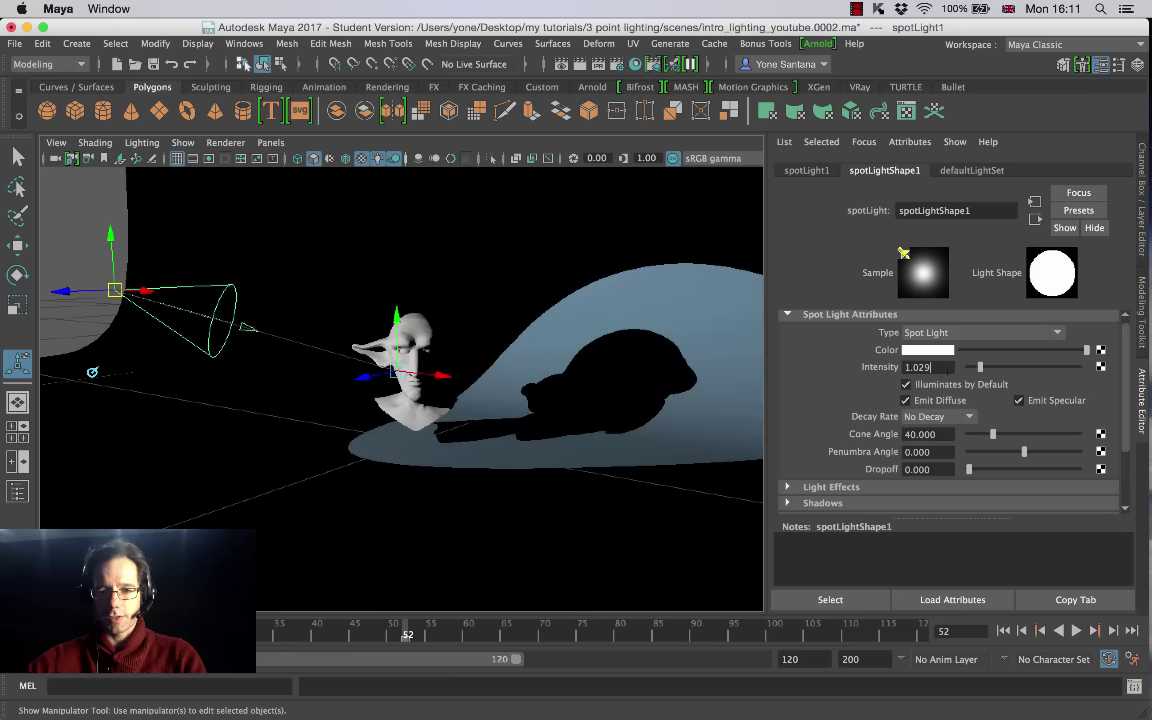
{"action": "double_click", "coordinate": [930, 367]}
{"action": "type", "text": "1"}
{"action": "key", "text": "Return"}
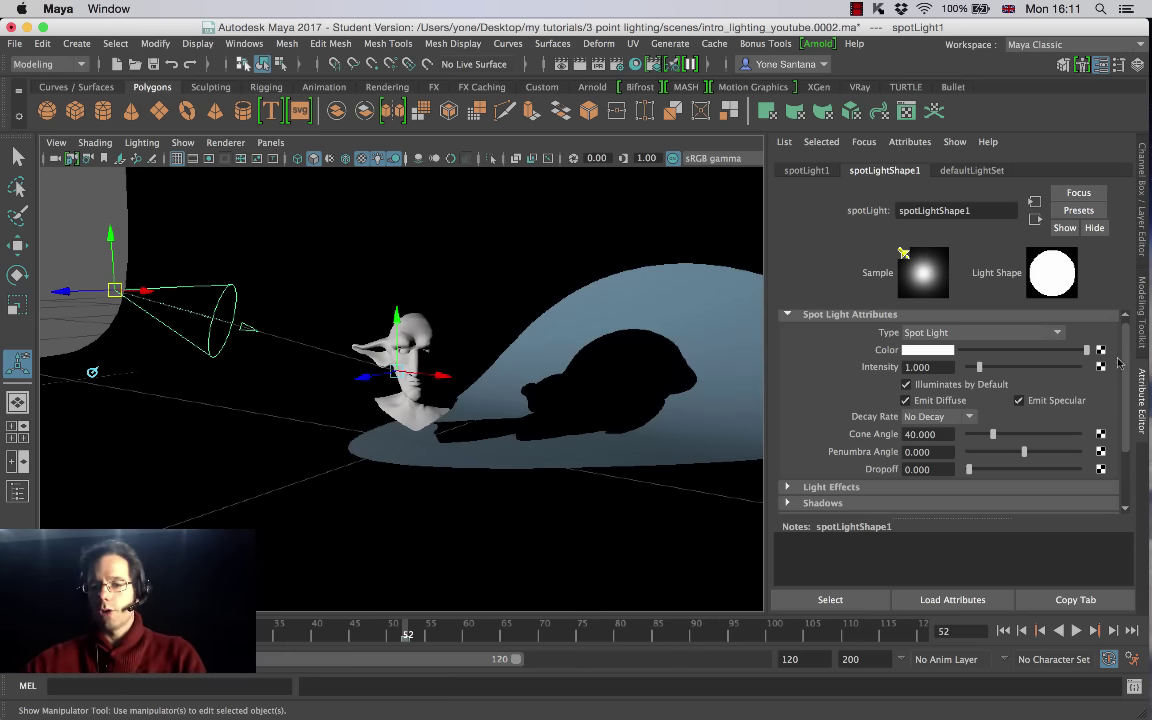
Step: Expand the spotlight's Arnold section and set Exposure to 10
{"action": "scroll", "coordinate": [1040, 433], "scroll_direction": "down", "scroll_amount": 3}
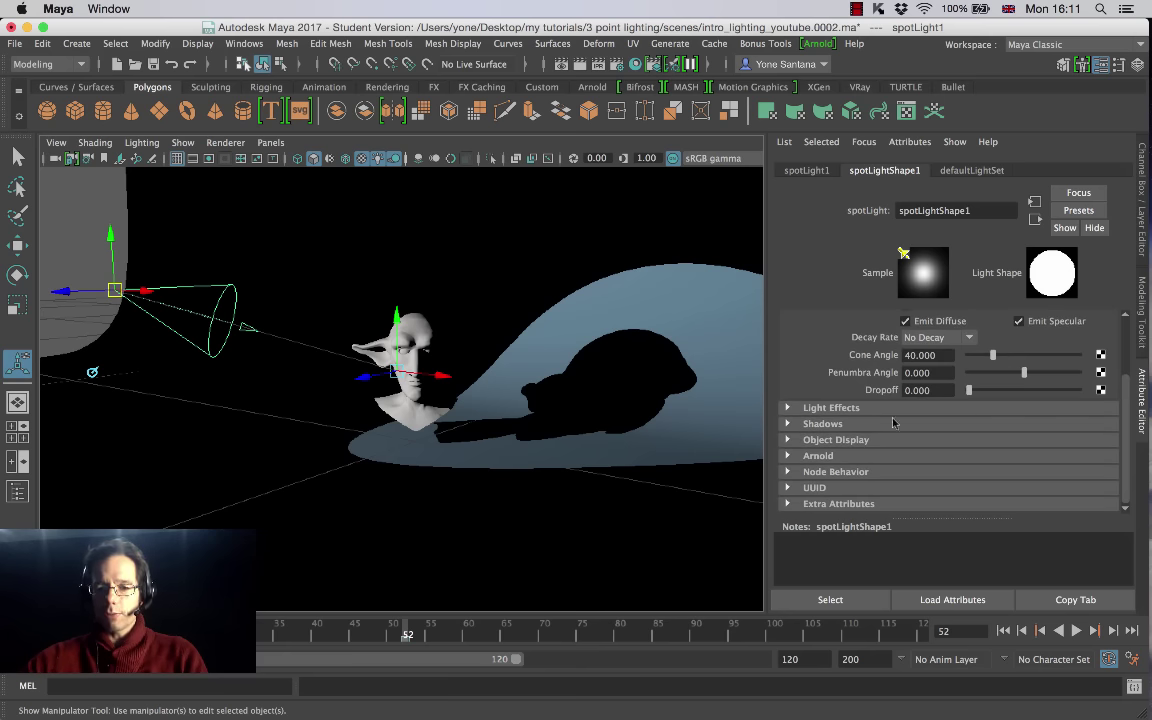
{"action": "left_click", "coordinate": [788, 456]}
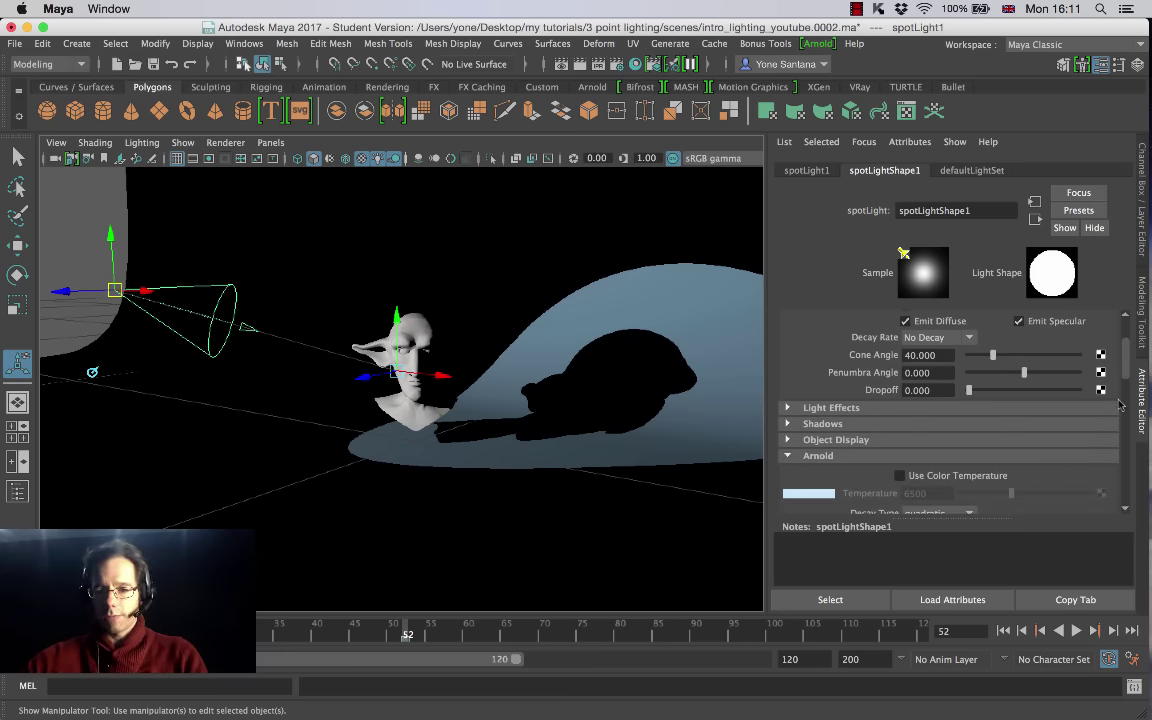
{"action": "scroll", "coordinate": [858, 366], "scroll_direction": "down", "scroll_amount": 2}
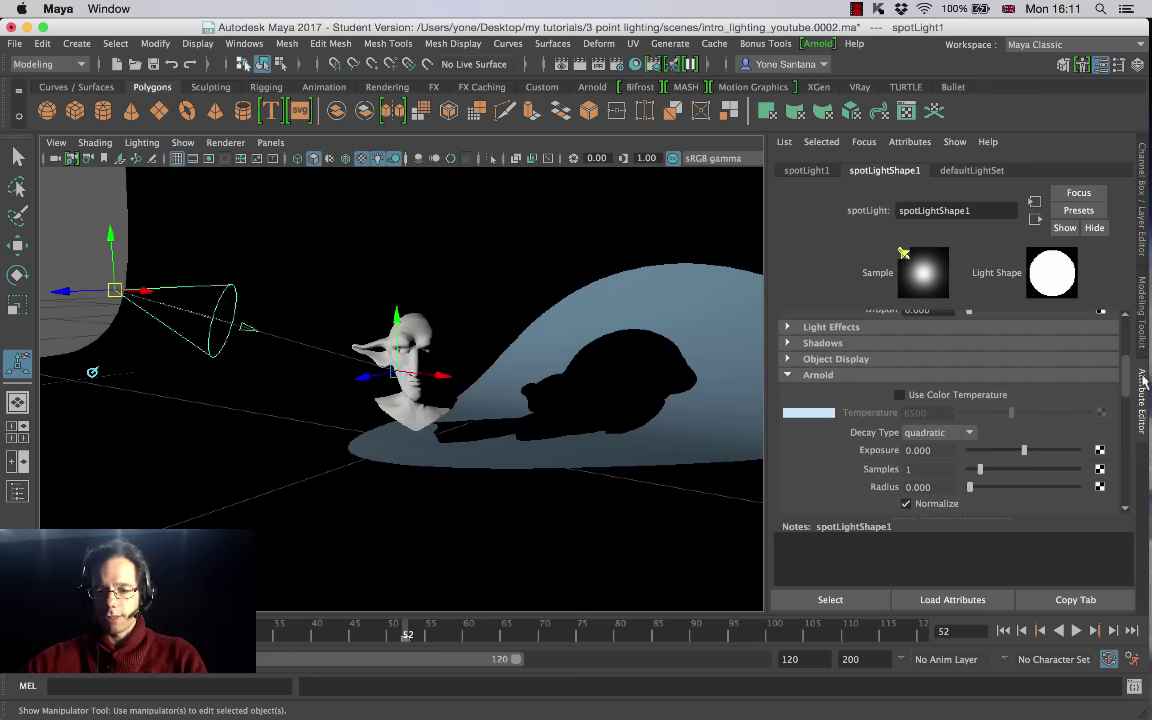
{"action": "mouse_move", "coordinate": [1126, 376]}
{"action": "left_mouse_down"}
{"action": "mouse_move", "coordinate": [1124, 415]}
{"action": "mouse_move", "coordinate": [1124, 385]}
{"action": "left_mouse_up"}
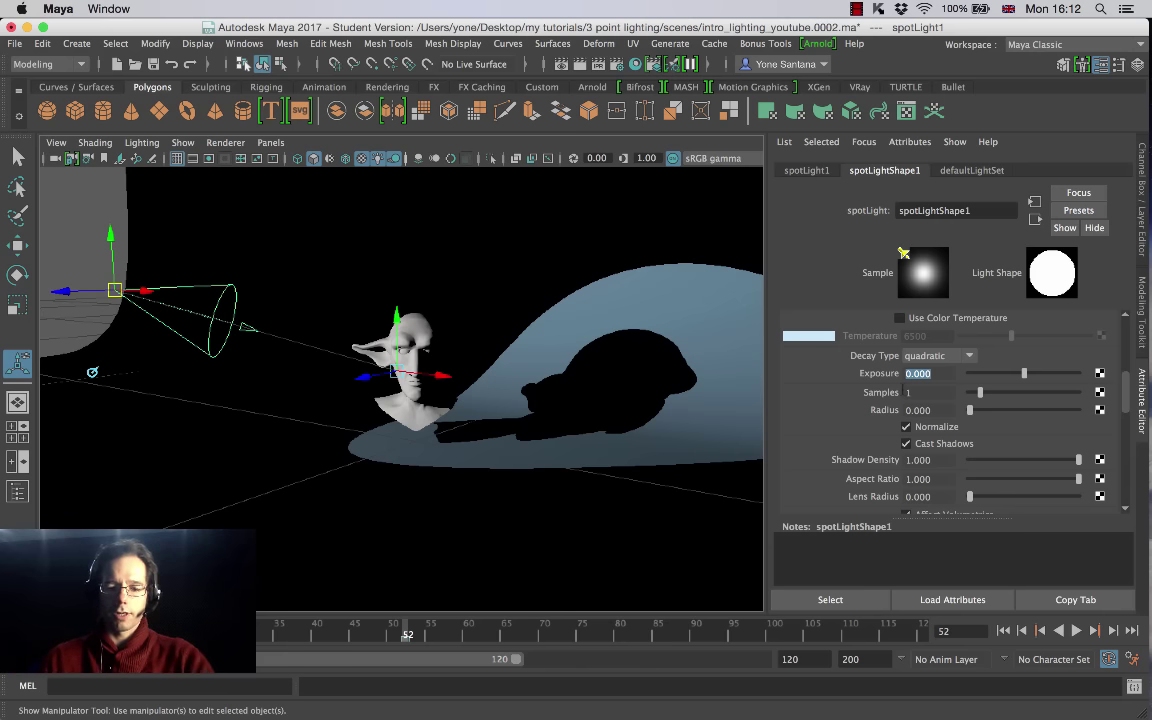
{"action": "type", "text": "10"}
{"action": "key", "text": "Return"}
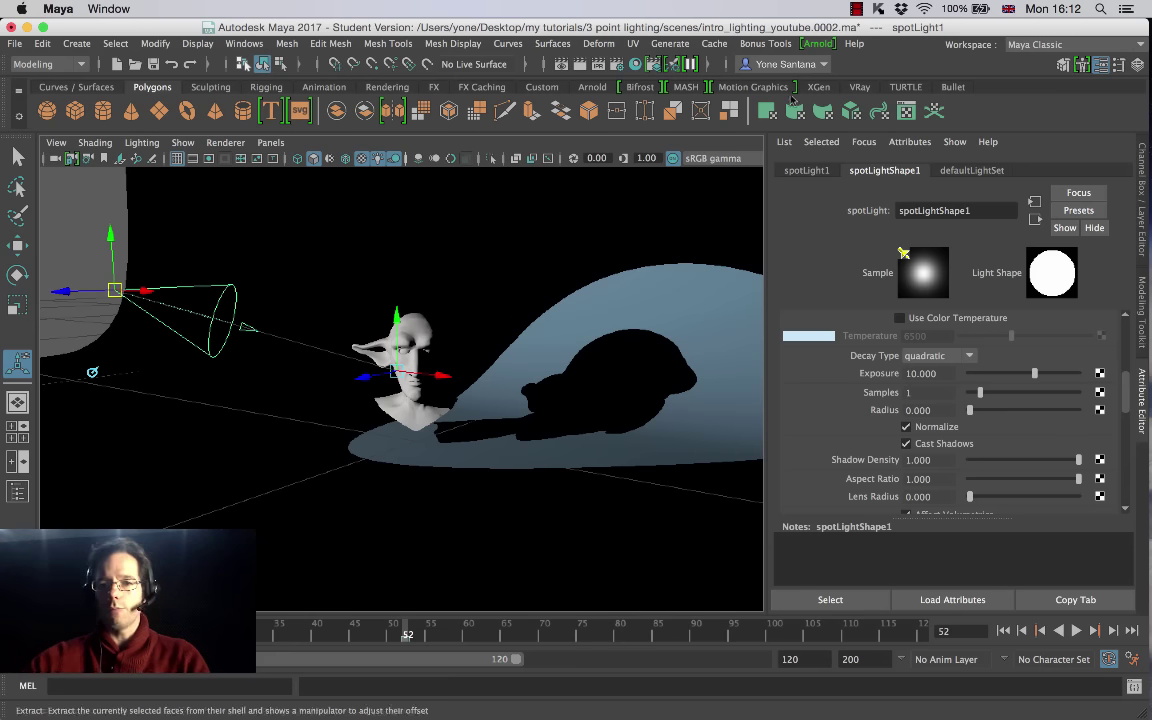
Step: Open Arnold RenderView, enlarge it and position it beside the spotlight attributes
{"action": "left_click", "coordinate": [818, 44]}
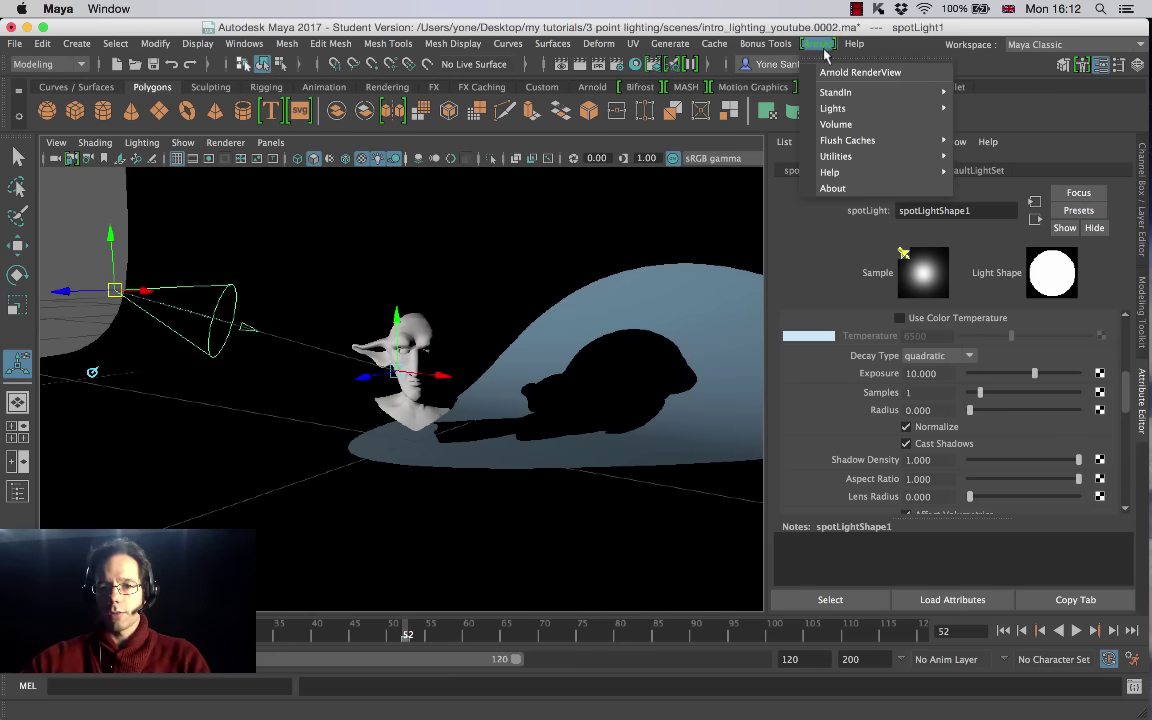
{"action": "left_click", "coordinate": [840, 73]}
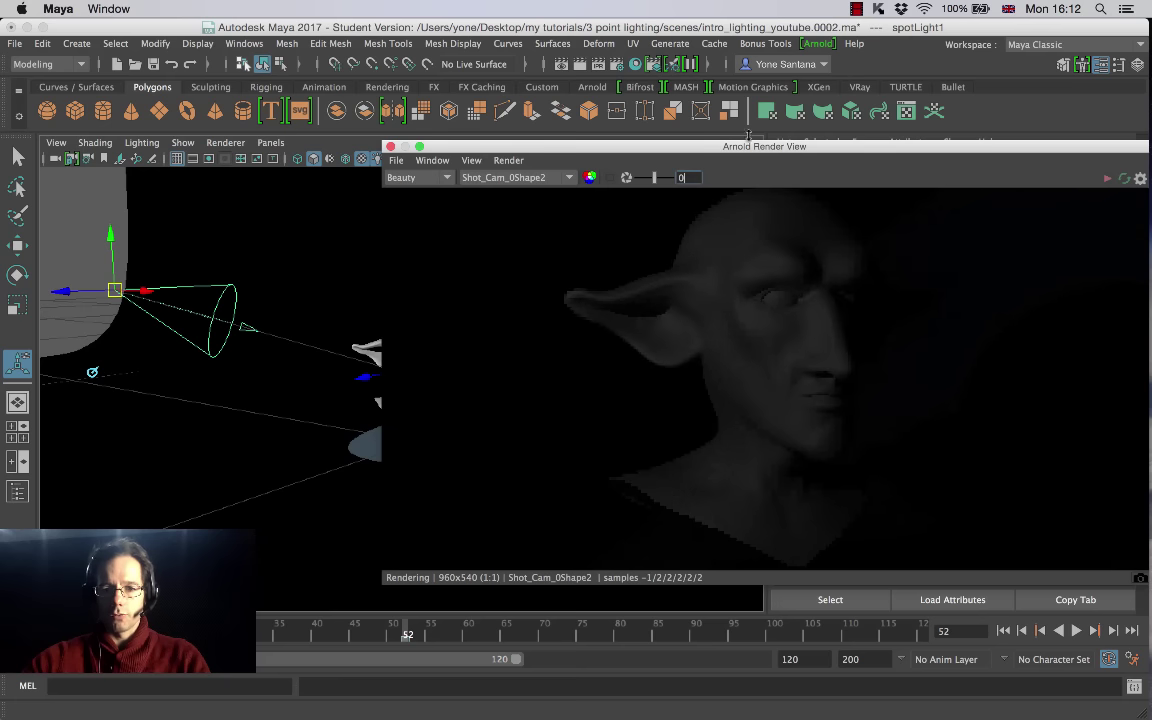
{"action": "left_click_drag", "start_coordinate": [775, 148], "coordinate": [621, 106]}
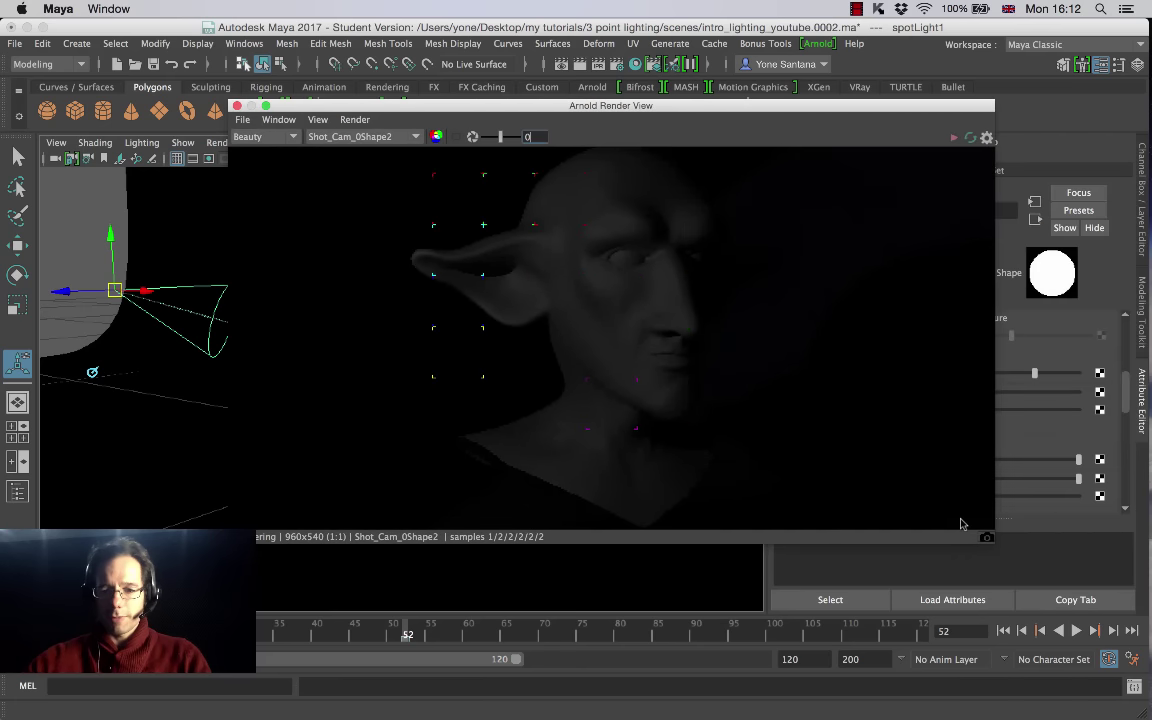
{"action": "left_click_drag", "start_coordinate": [990, 541], "coordinate": [763, 645]}
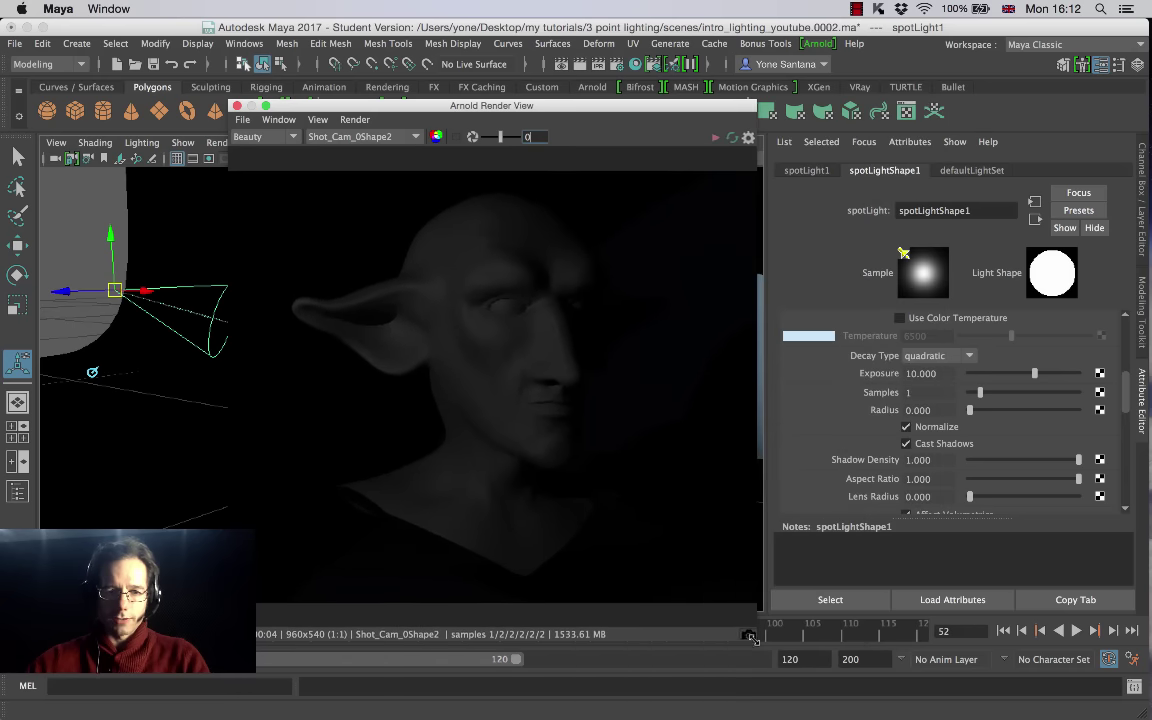
{"action": "left_click_drag", "start_coordinate": [560, 105], "coordinate": [697, 97]}
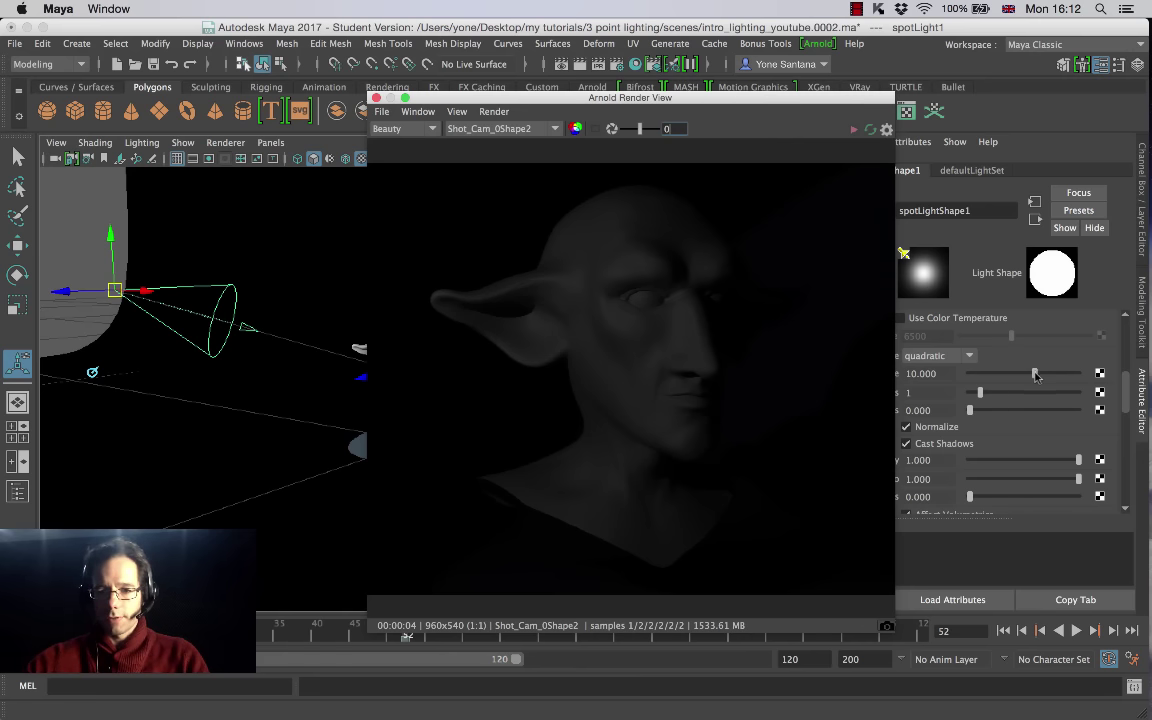
Step: Tune spotlight exposure between 17.5 and 12.2, settling near 12.7 after restarting the IPR render
{"action": "left_click_drag", "start_coordinate": [1035, 374], "coordinate": [1066, 378]}
{"action": "left_click", "coordinate": [768, 118]}
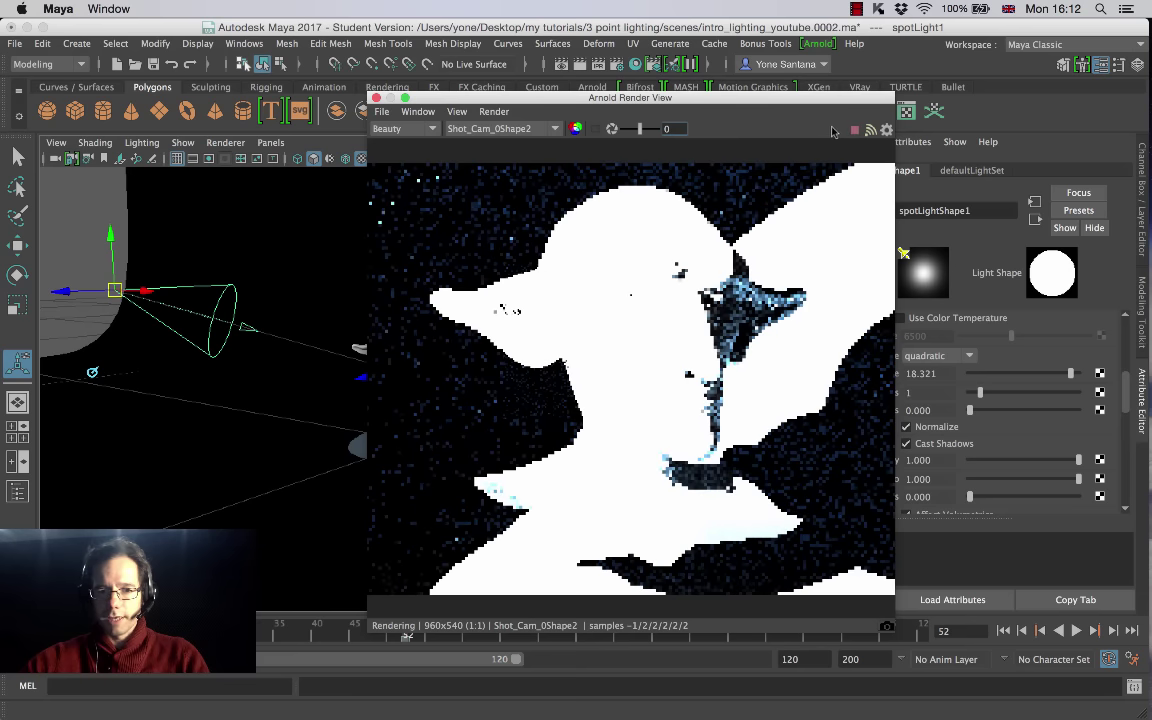
{"action": "left_click_drag", "start_coordinate": [784, 100], "coordinate": [718, 93]}
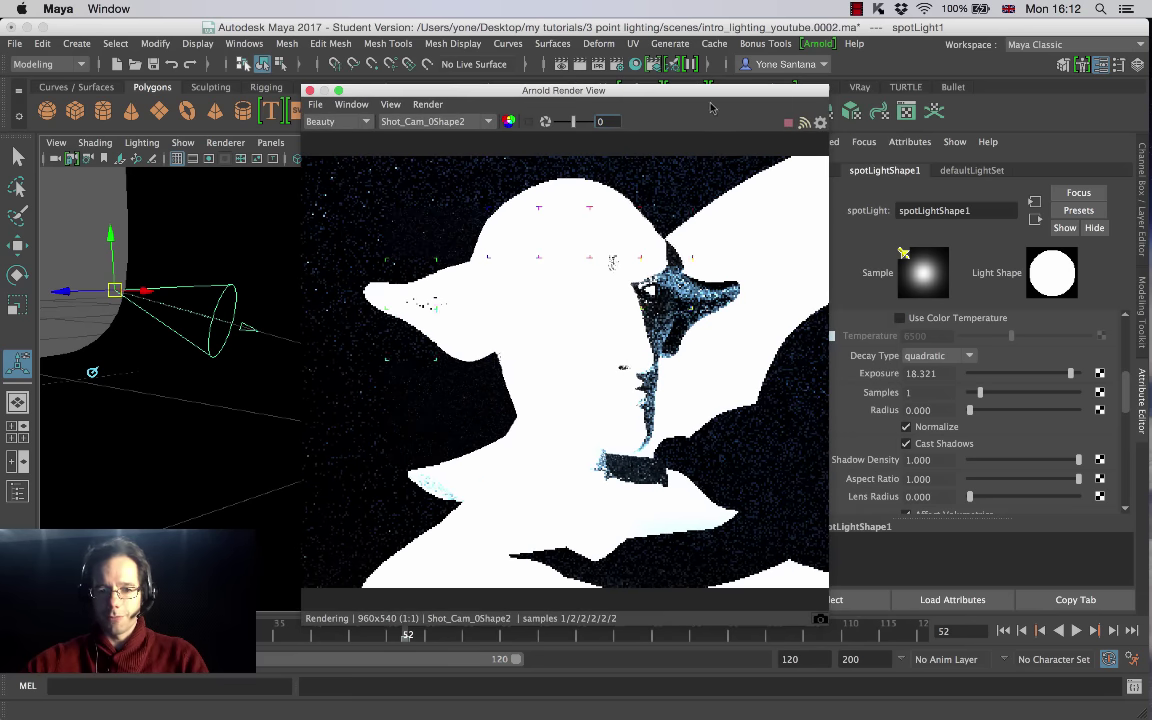
{"action": "left_click_drag", "start_coordinate": [1070, 374], "coordinate": [1046, 379]}
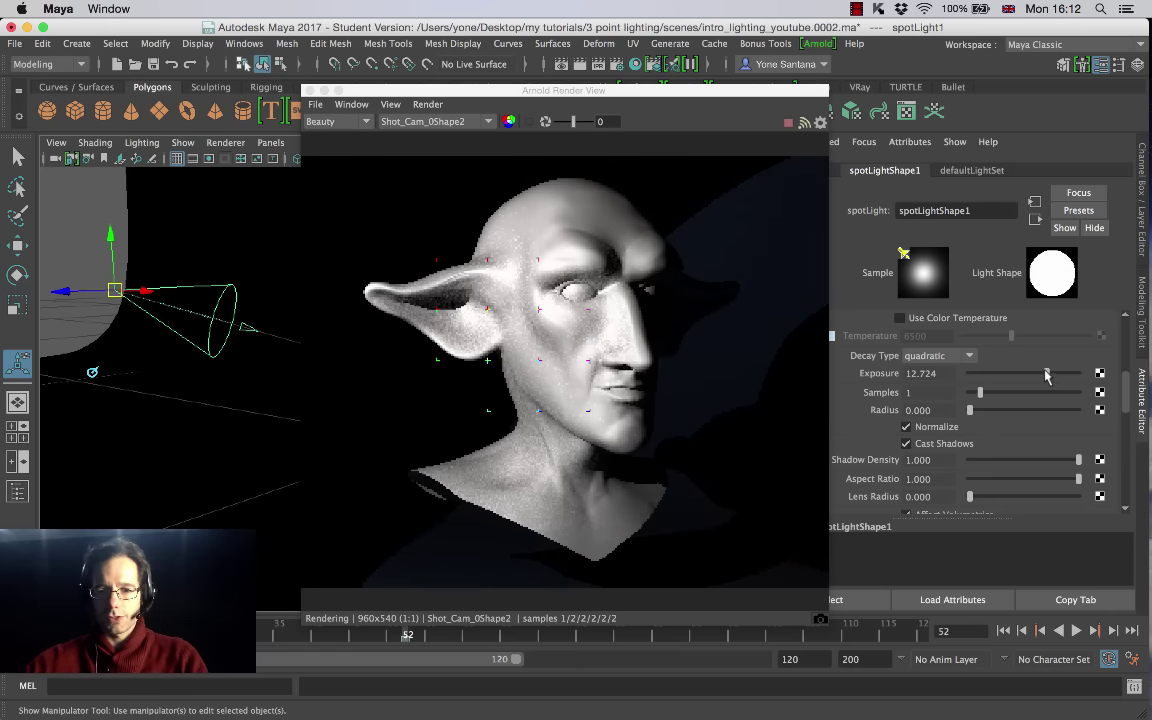
{"action": "left_click_drag", "start_coordinate": [1046, 376], "coordinate": [1044, 376]}
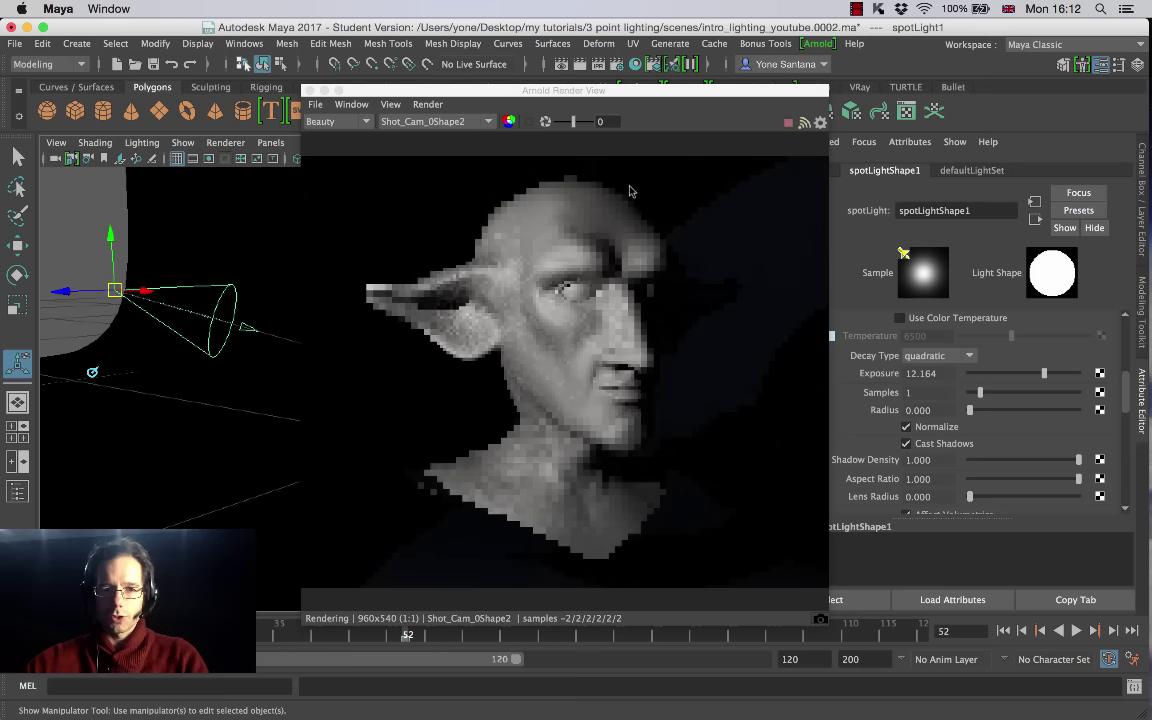
{"action": "left_click", "coordinate": [427, 104]}
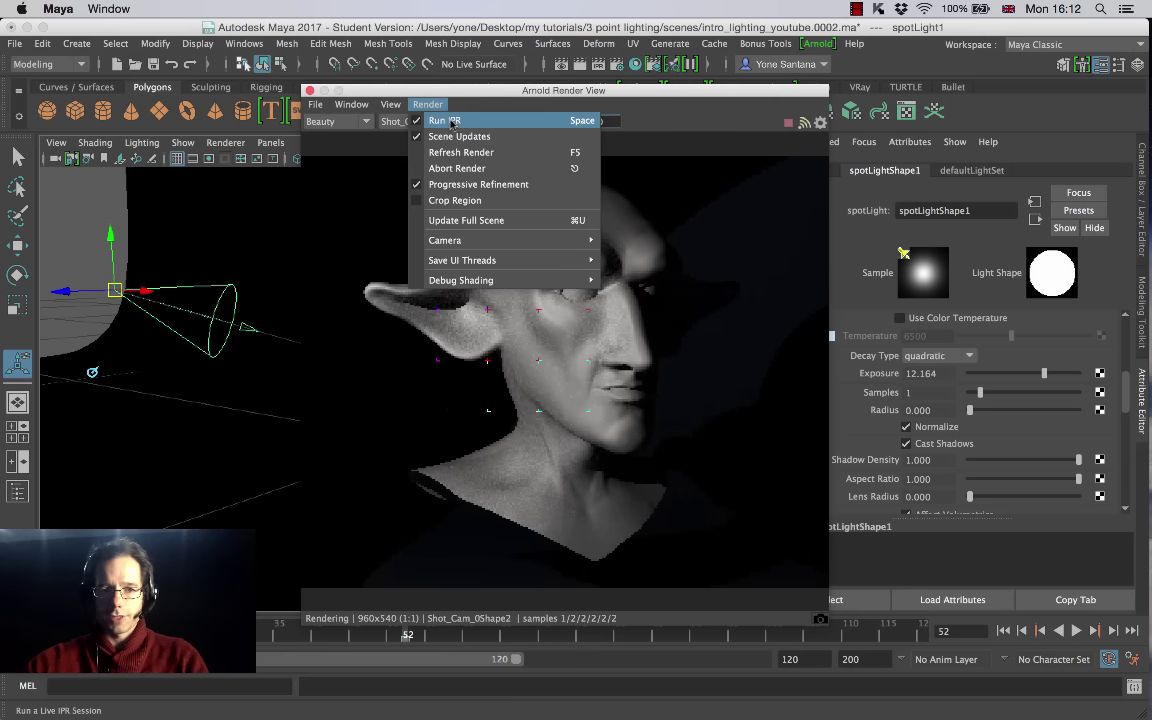
{"action": "left_click", "coordinate": [446, 120]}
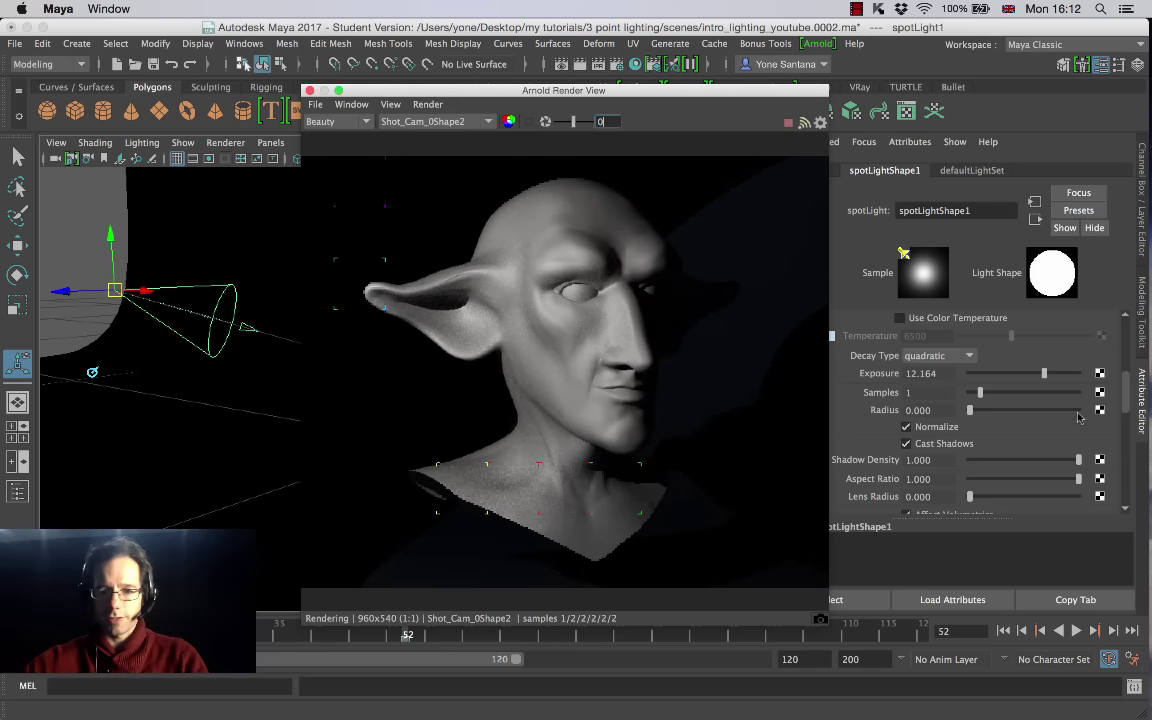
{"action": "left_click_drag", "start_coordinate": [1044, 374], "coordinate": [1045, 374]}
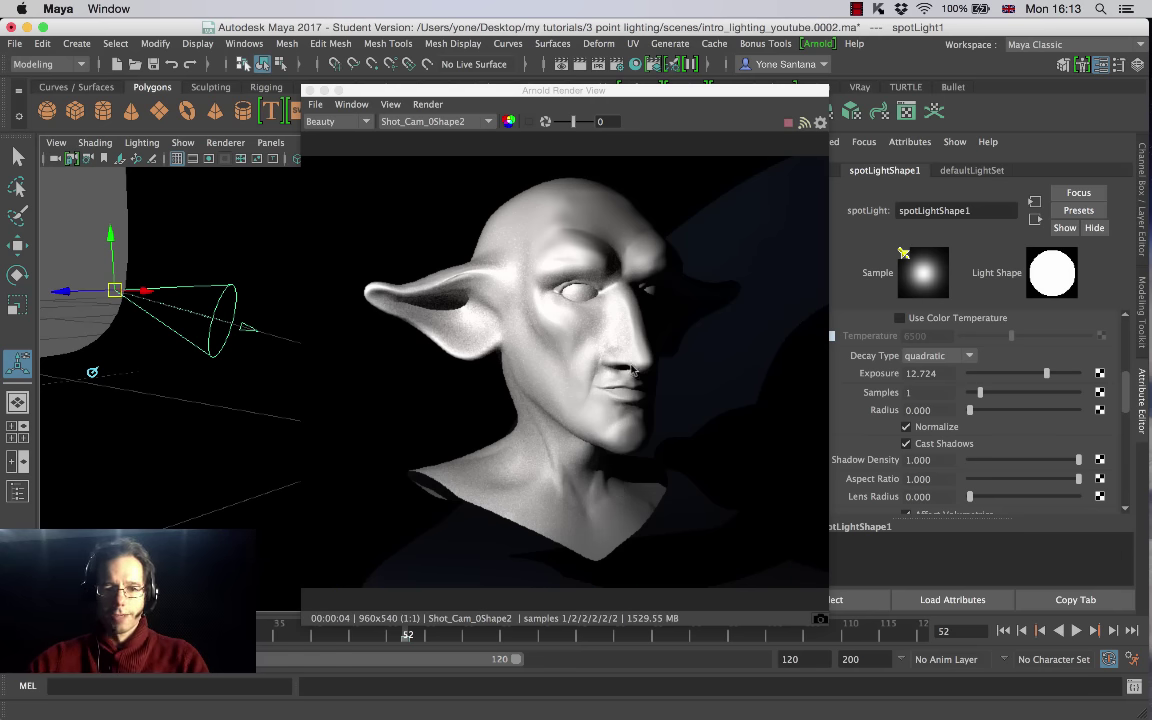
Step: Move the Arnold render window down to reveal the viewport and light attributes
{"action": "left_click_drag", "start_coordinate": [629, 95], "coordinate": [903, 99]}
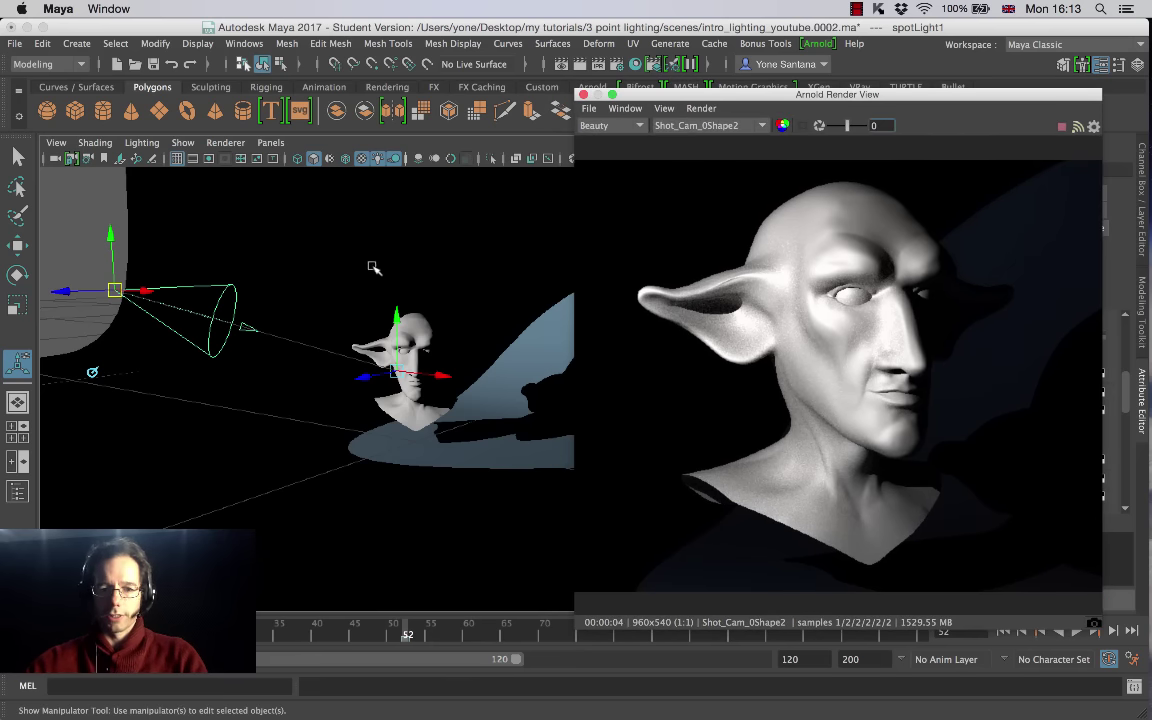
{"action": "mouse_move", "coordinate": [334, 362]}
{"action": "left_mouse_down", "text": "alt"}
{"action": "mouse_move", "coordinate": [342, 398]}
{"action": "mouse_move", "coordinate": [333, 372]}
{"action": "left_mouse_up", "text": "alt"}
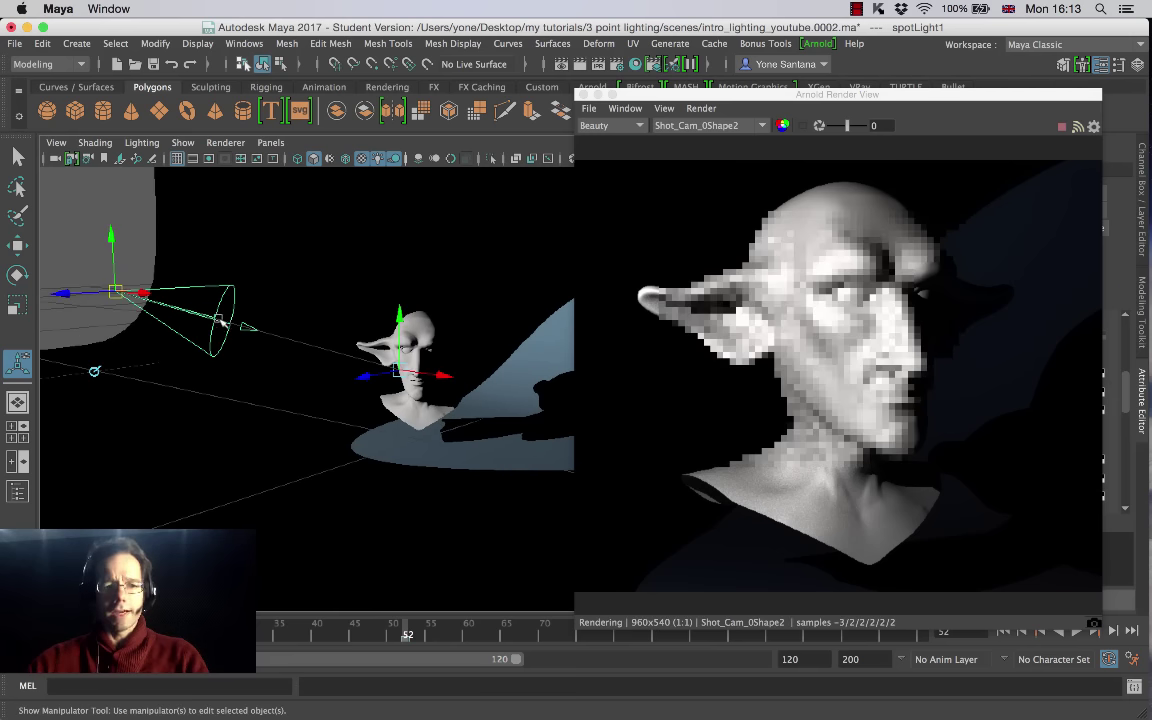
{"action": "left_click_drag", "start_coordinate": [784, 99], "coordinate": [795, 301]}
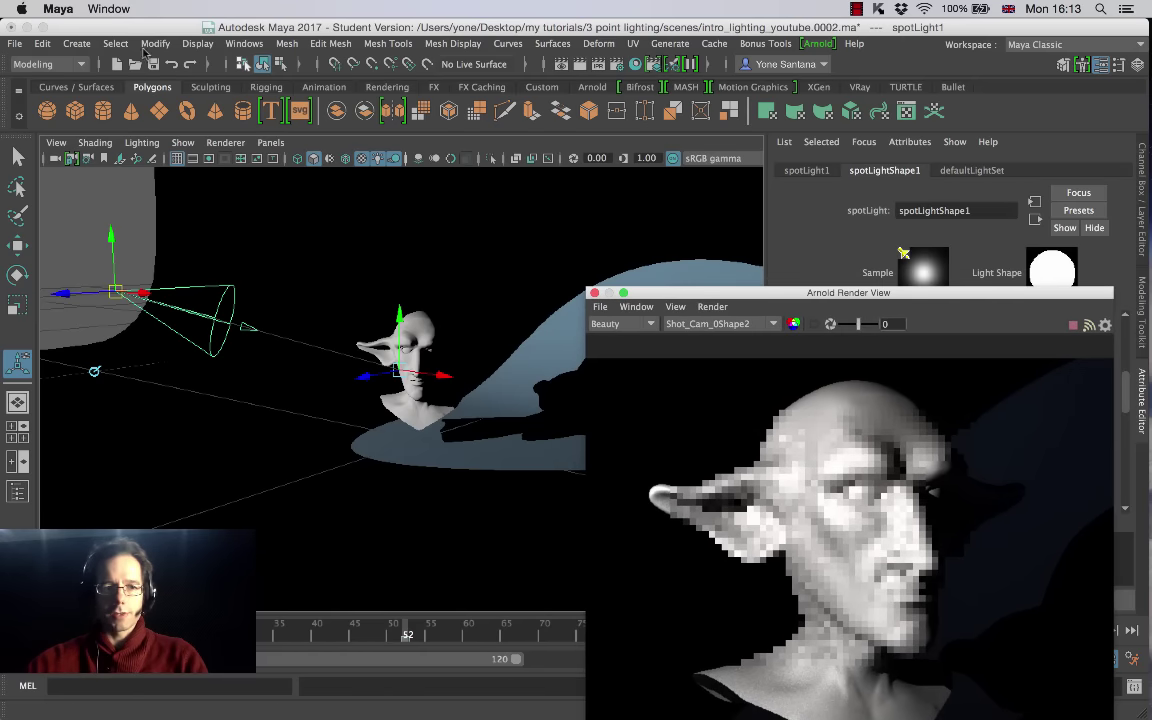
{"action": "left_click", "coordinate": [244, 44]}
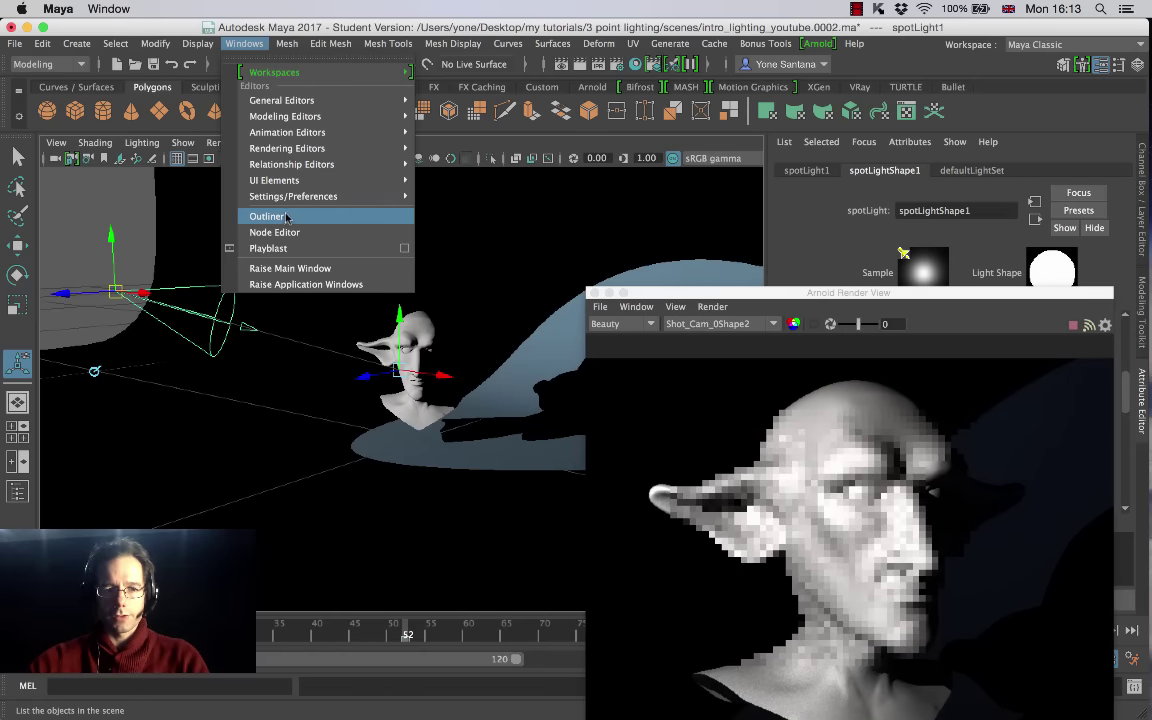
Step: Rename spotLight1 to KeyLight in the Outliner, then close the Outliner
{"action": "left_click", "coordinate": [272, 216]}
{"action": "double_click", "coordinate": [272, 352]}
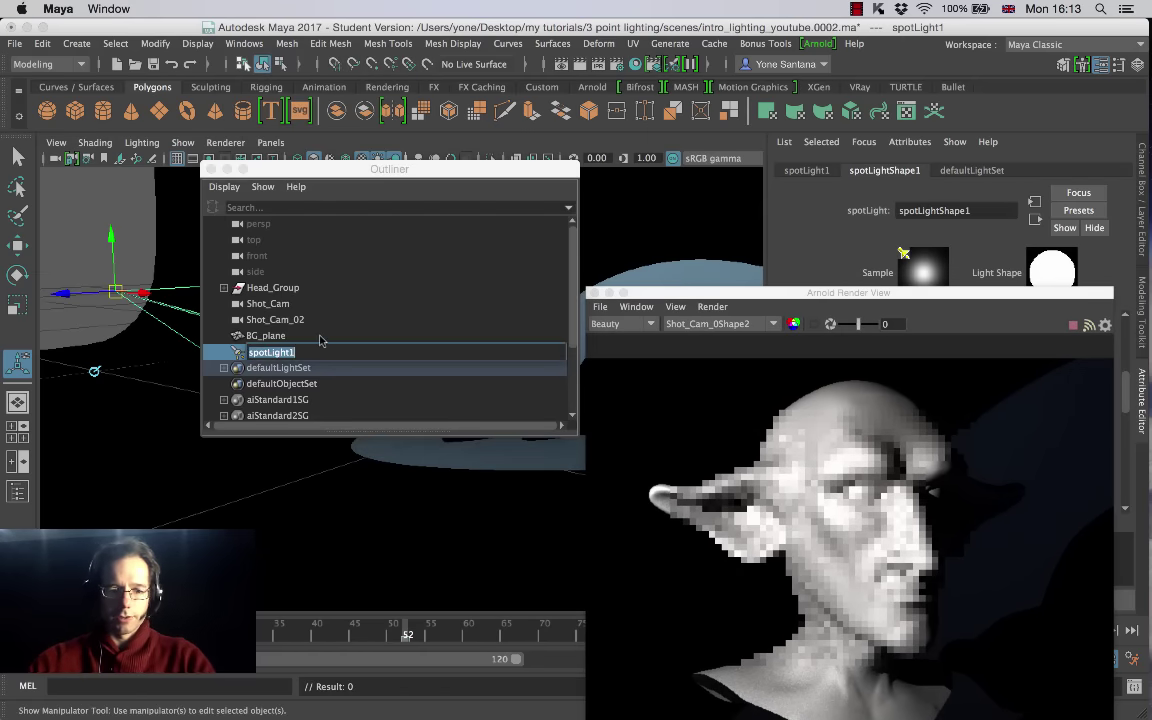
{"action": "type", "text": "Key"}
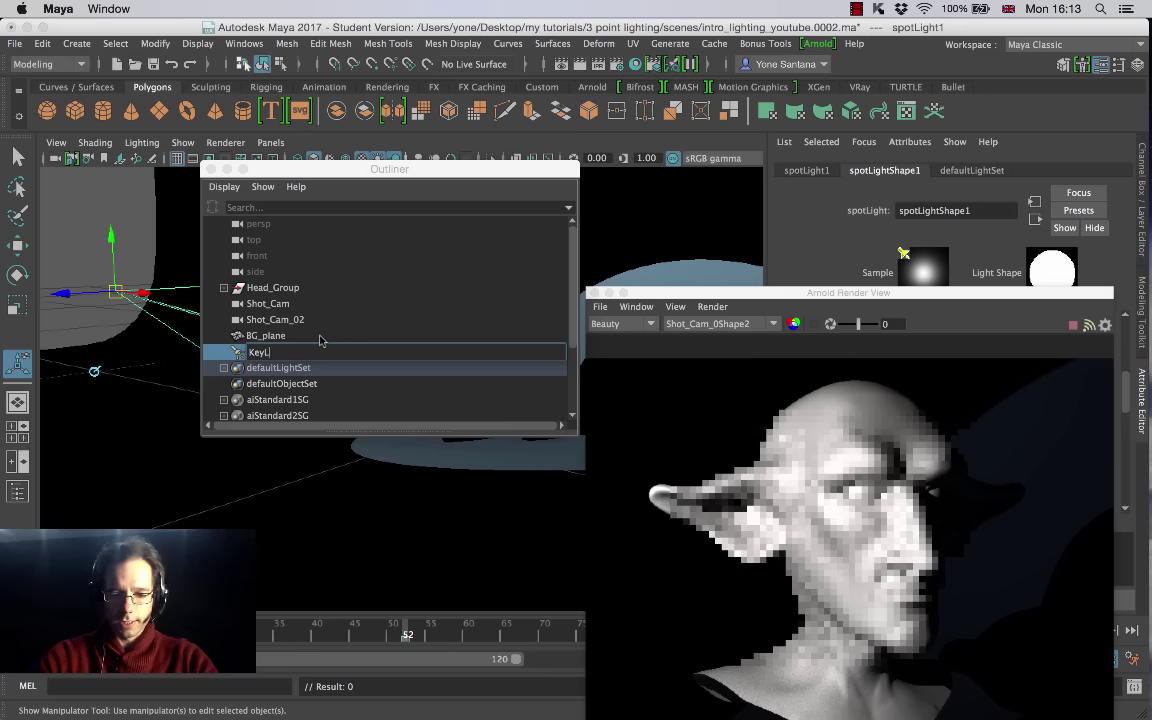
{"action": "key", "text": "Return"}
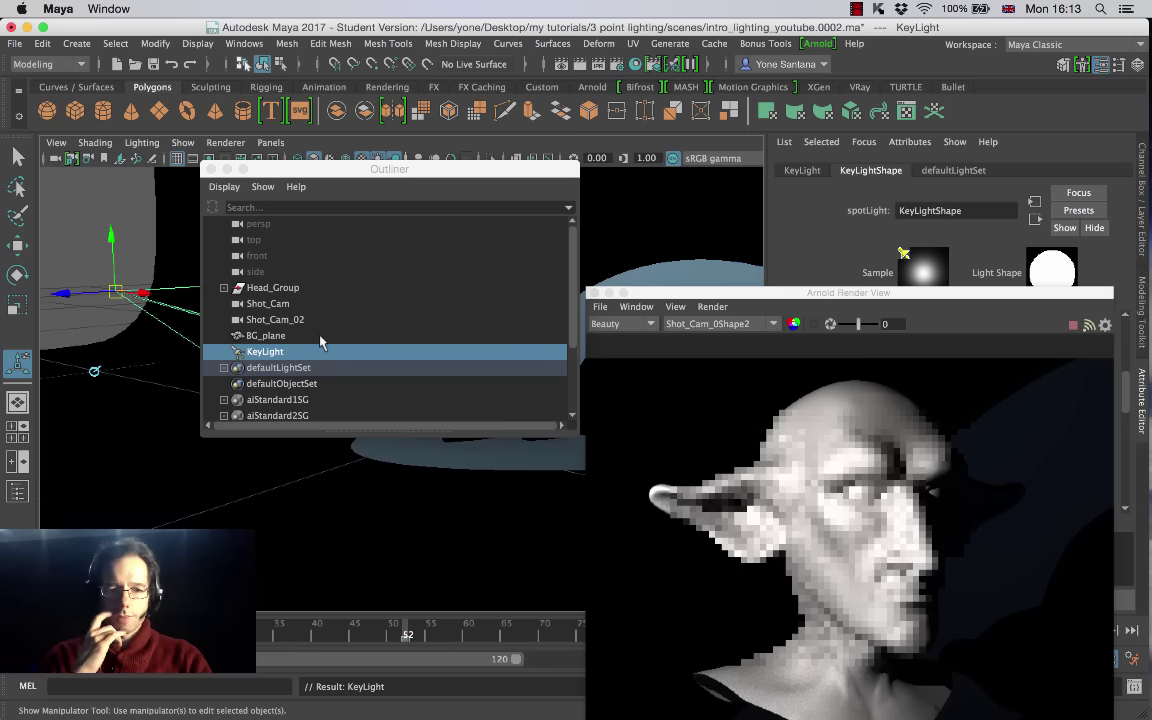
{"action": "left_click", "coordinate": [211, 169]}
Step: Raise KeyLight's origin high above the elf head, shining down on it and the ground
{"action": "left_click_drag", "start_coordinate": [795, 297], "coordinate": [753, 149]}
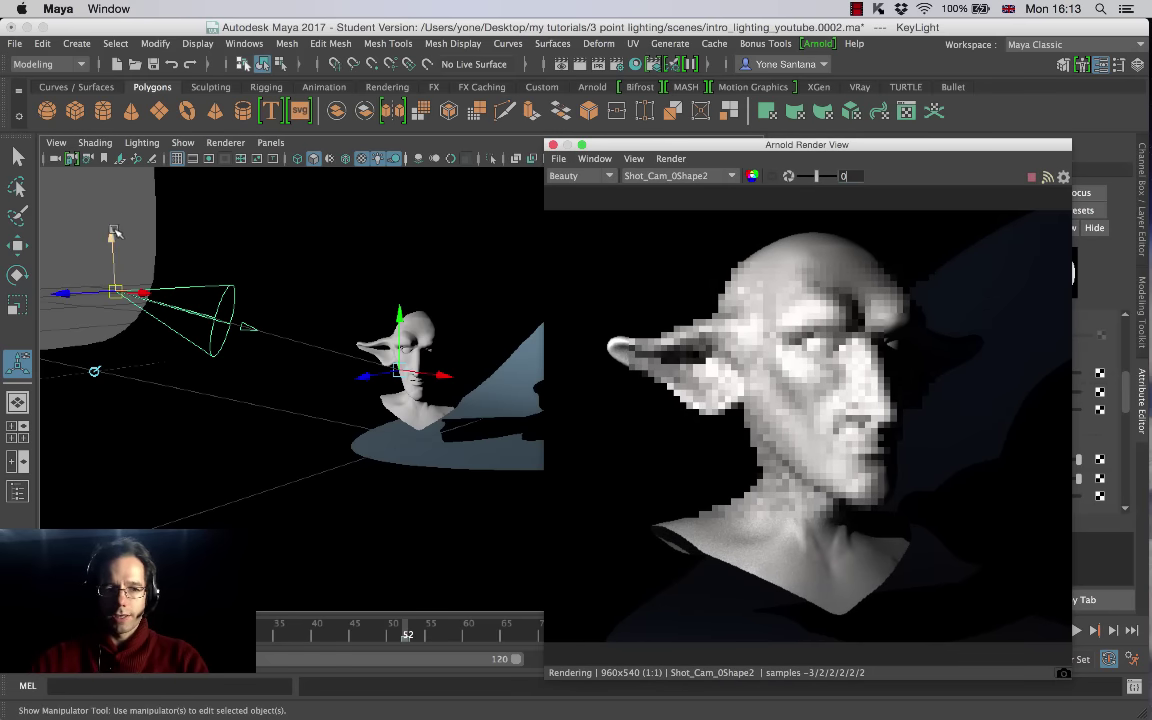
{"action": "left_click_drag", "start_coordinate": [258, 318], "coordinate": [318, 374], "text": "alt"}
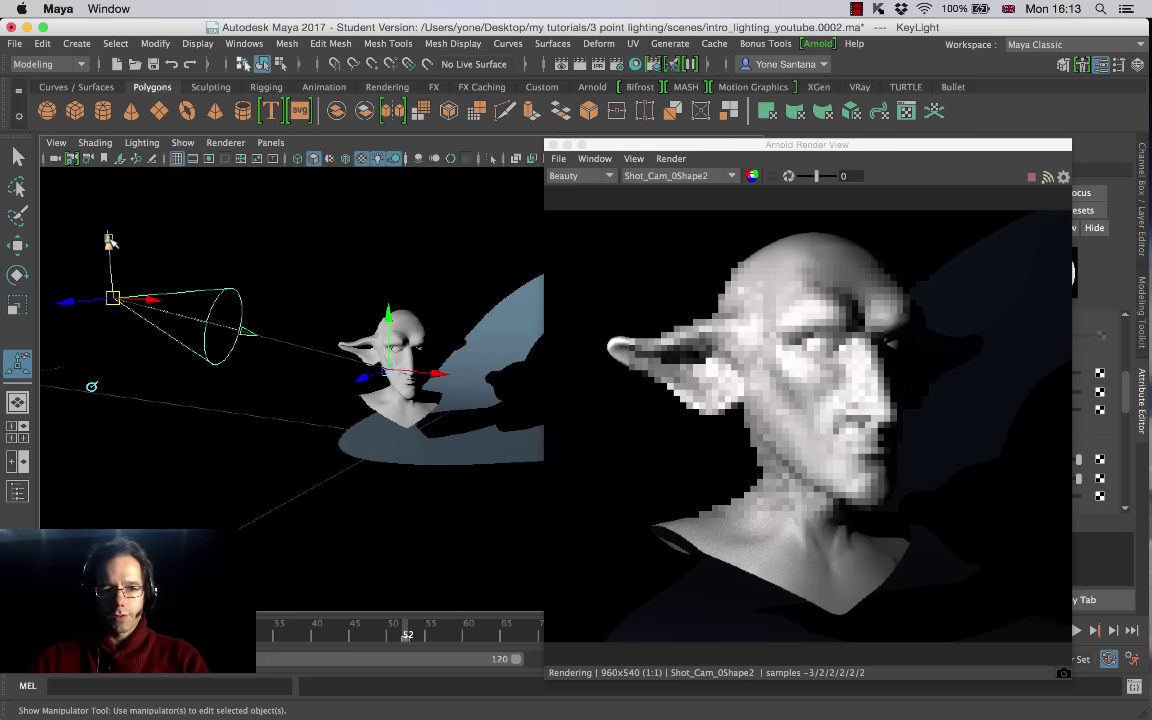
{"action": "left_click_drag", "start_coordinate": [108, 239], "coordinate": [119, 127]}
{"action": "left_click_drag", "start_coordinate": [260, 300], "coordinate": [312, 310], "text": "alt"}
{"action": "left_click_drag", "start_coordinate": [438, 373], "coordinate": [316, 358], "text": "alt"}
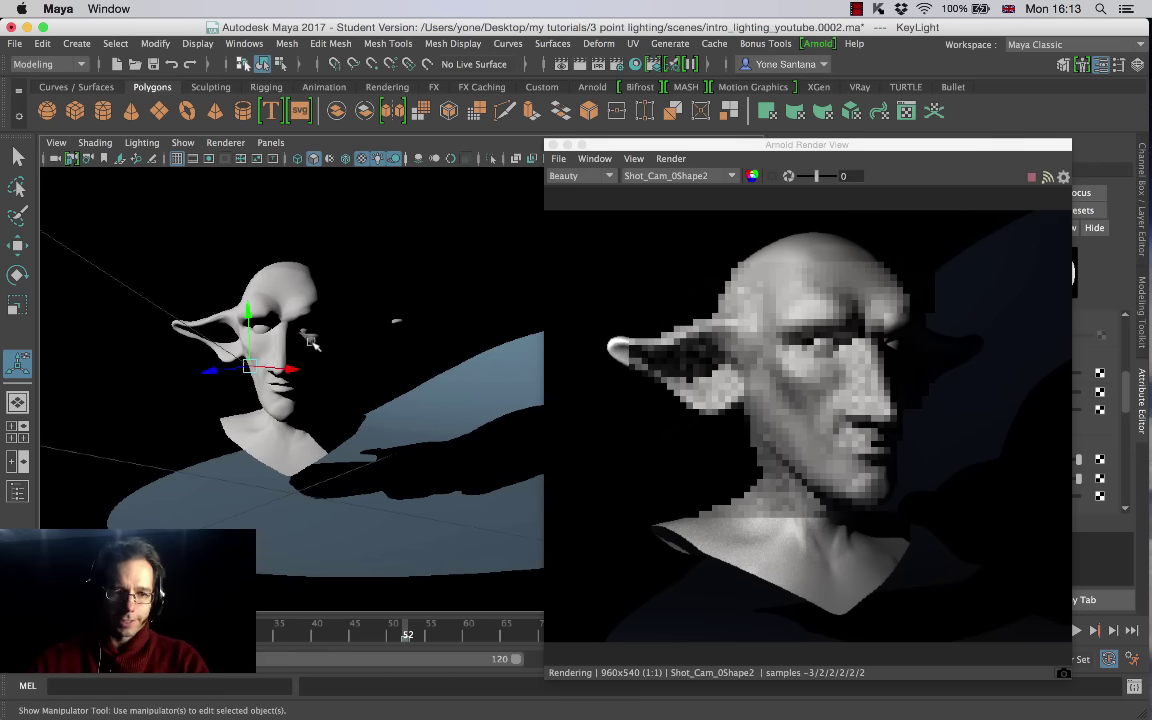
{"action": "left_click_drag", "start_coordinate": [312, 343], "coordinate": [291, 385], "text": "alt"}
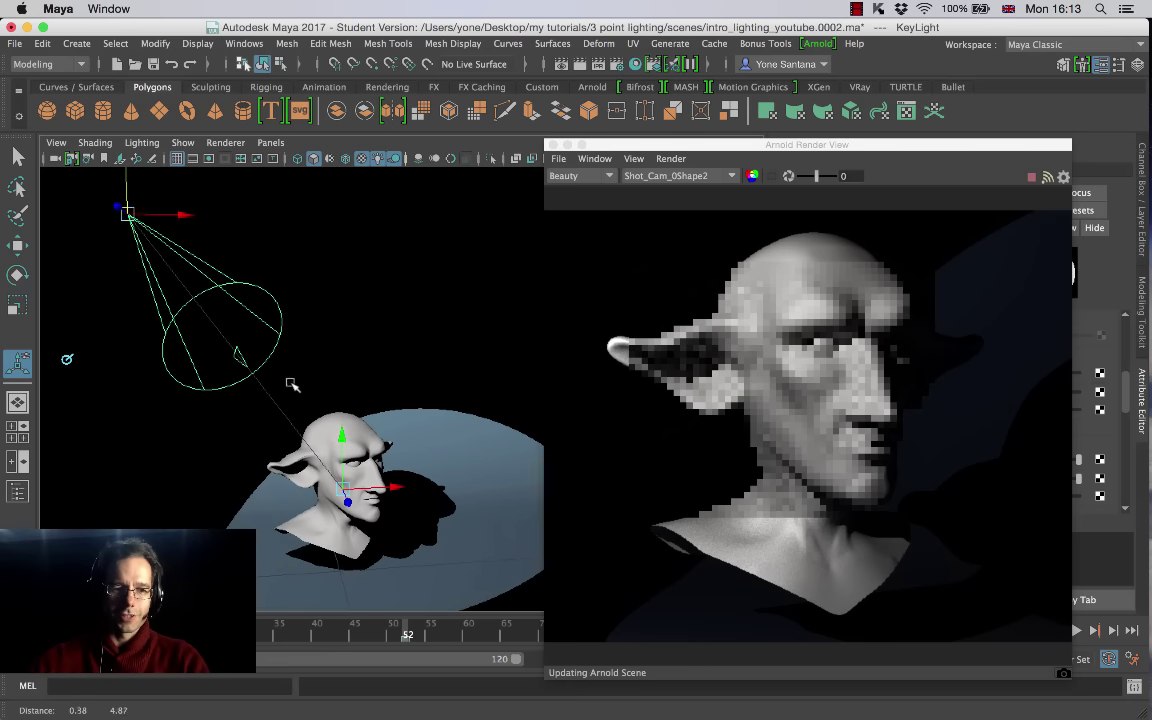
{"action": "key", "text": "t"}
{"action": "left_click_drag", "start_coordinate": [126, 208], "coordinate": [408, 262]}
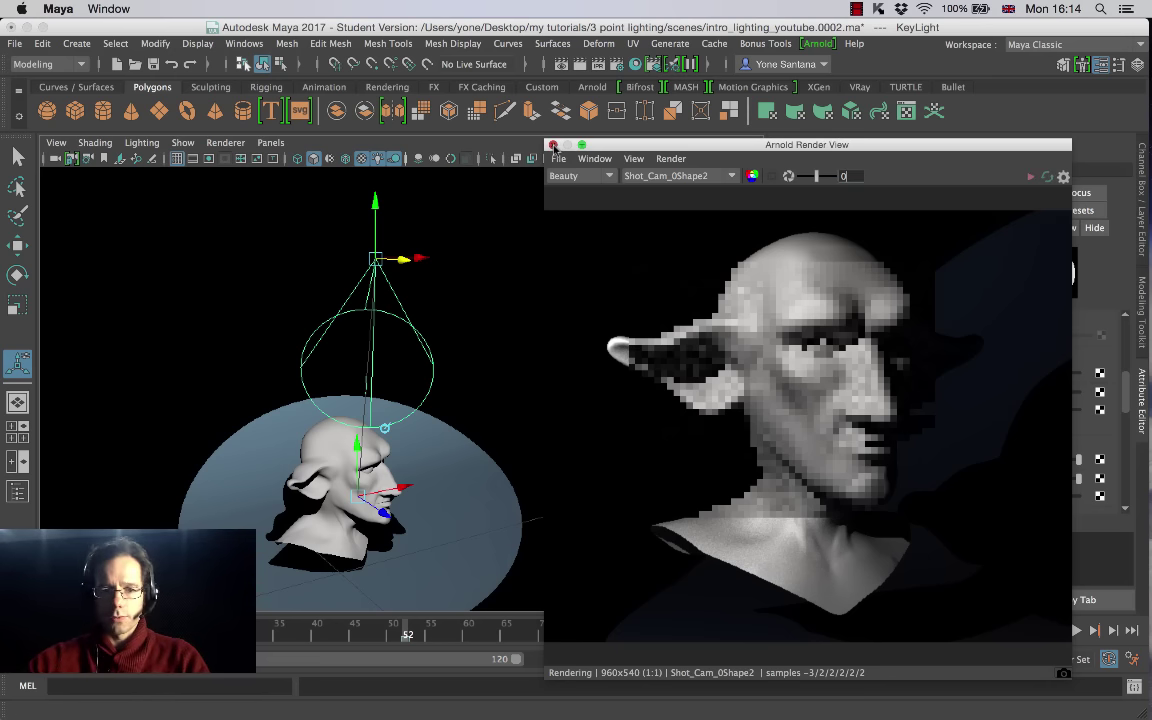
{"action": "left_click", "coordinate": [498, 134]}
Step: Open Arnold RenderView beside the viewport and start an IPR render
{"action": "left_click", "coordinate": [818, 43]}
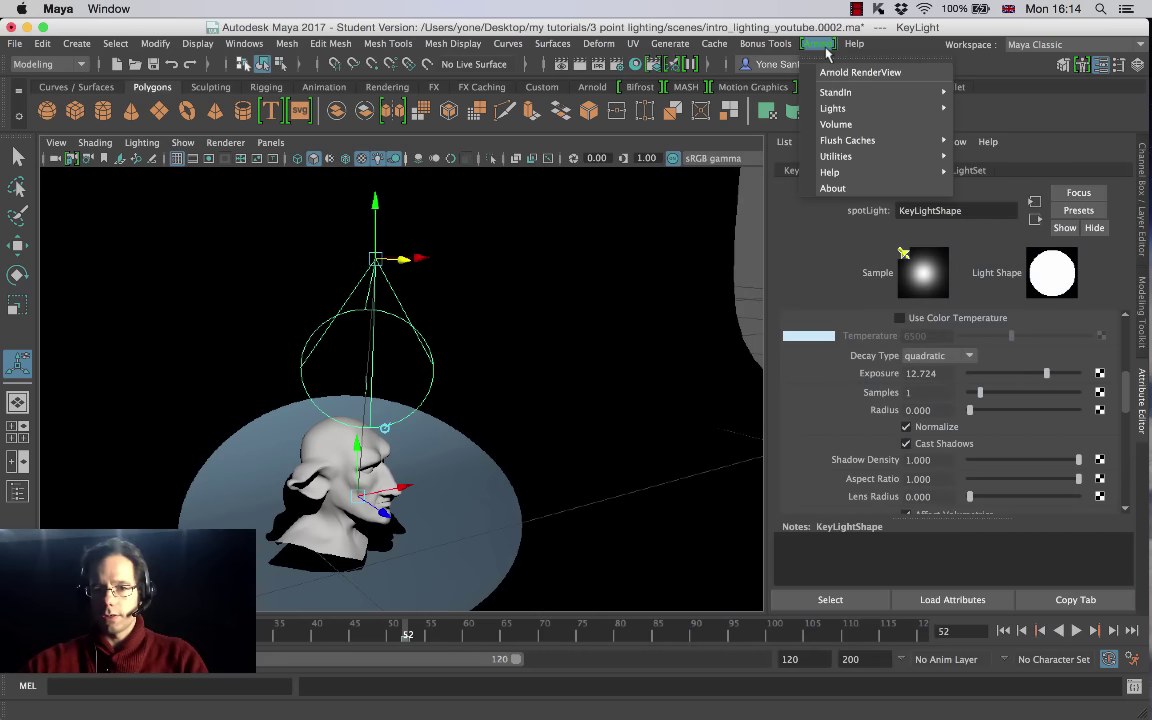
{"action": "left_click", "coordinate": [848, 76]}
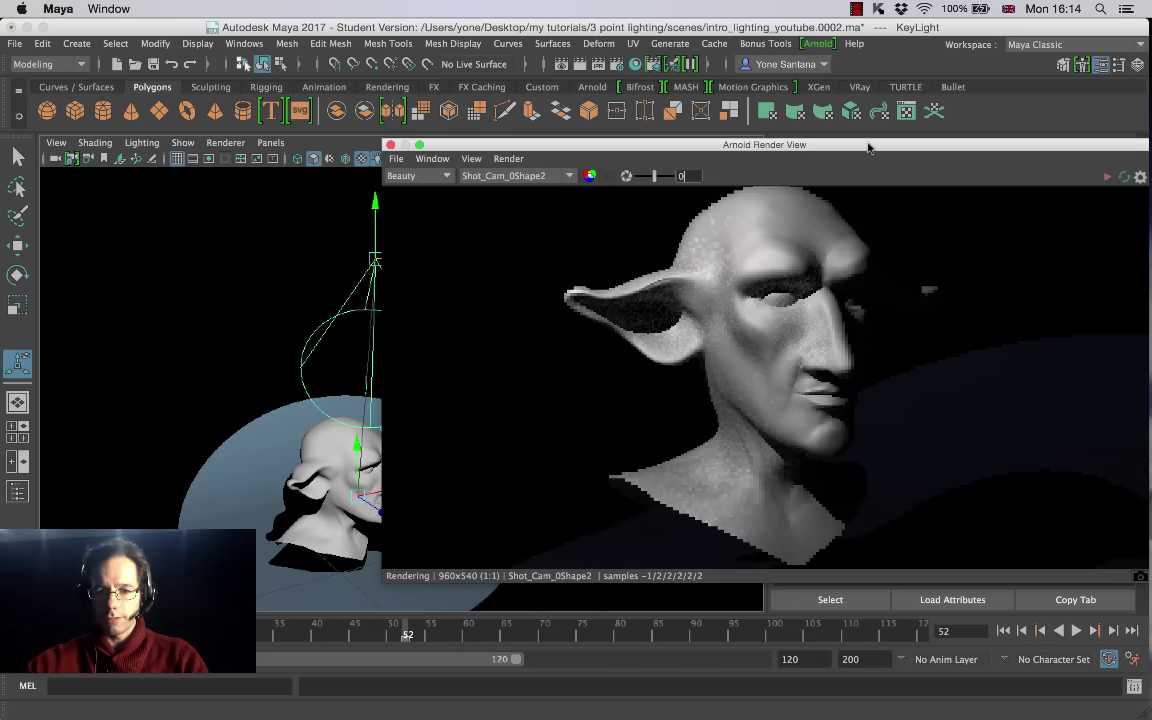
{"action": "left_click_drag", "start_coordinate": [872, 148], "coordinate": [759, 96]}
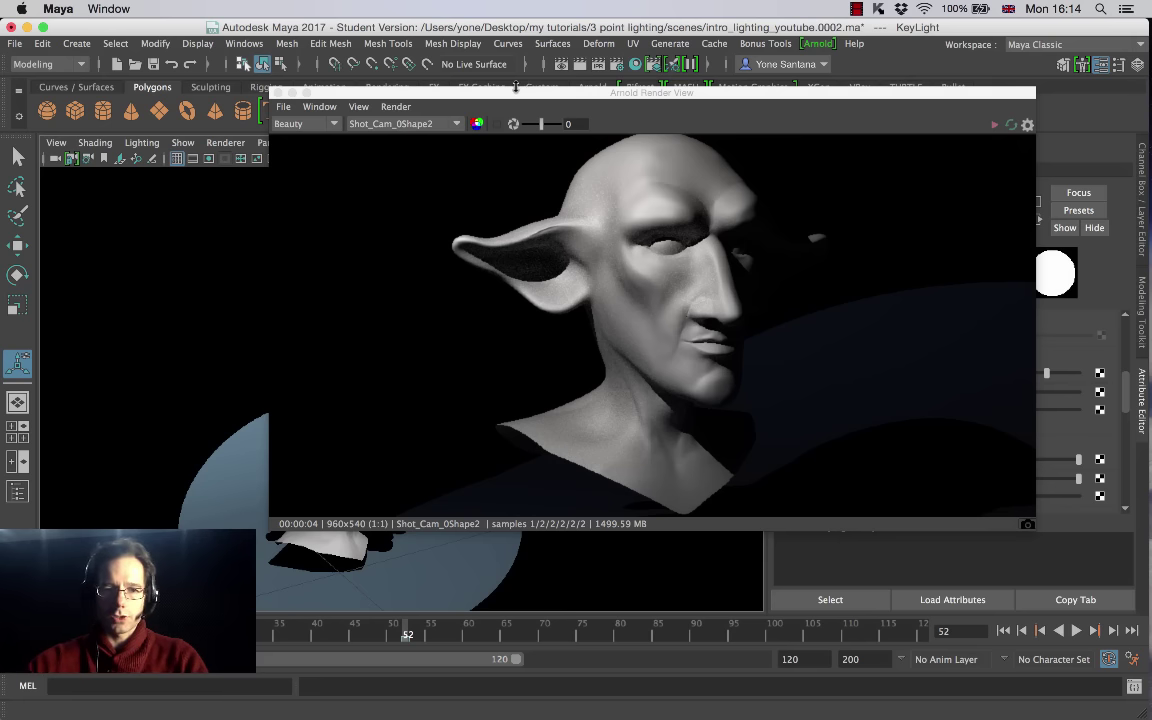
{"action": "left_click_drag", "start_coordinate": [650, 92], "coordinate": [850, 110]}
{"action": "left_click_drag", "start_coordinate": [378, 263], "coordinate": [411, 490], "text": "alt"}
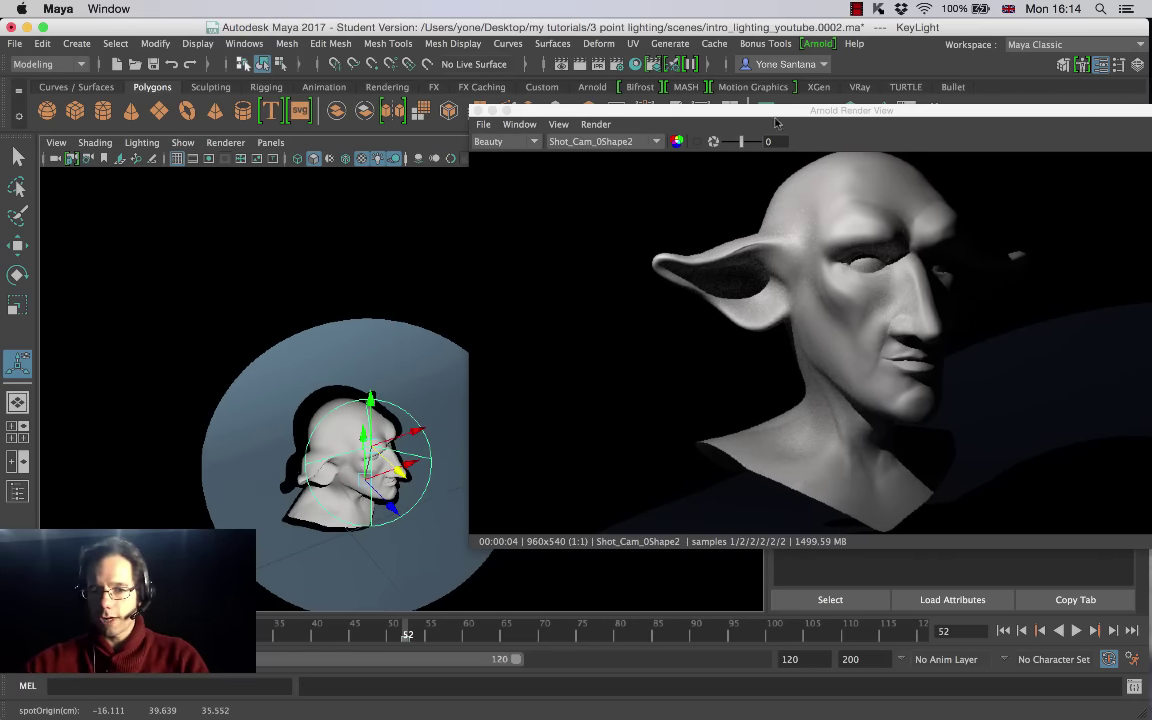
{"action": "left_click", "coordinate": [596, 124]}
{"action": "left_click", "coordinate": [612, 140]}
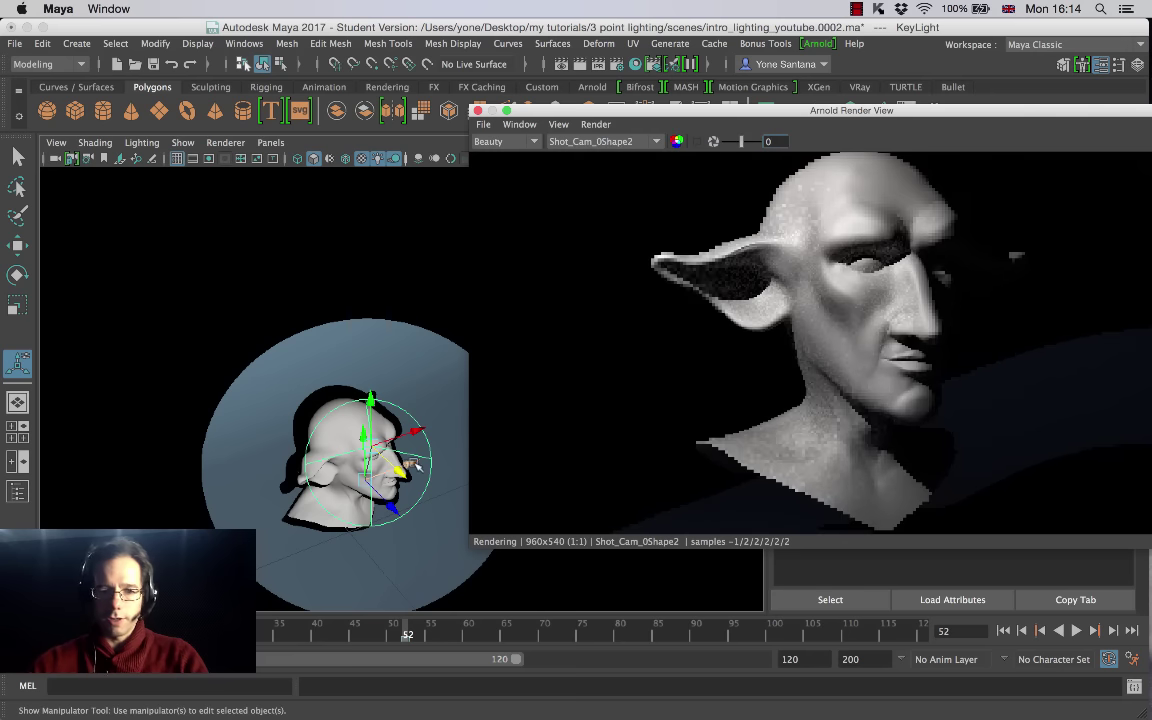
Step: Shift KeyLight's origin sideways along X and fully update the Arnold scene render
{"action": "left_click_drag", "start_coordinate": [405, 488], "coordinate": [342, 482]}
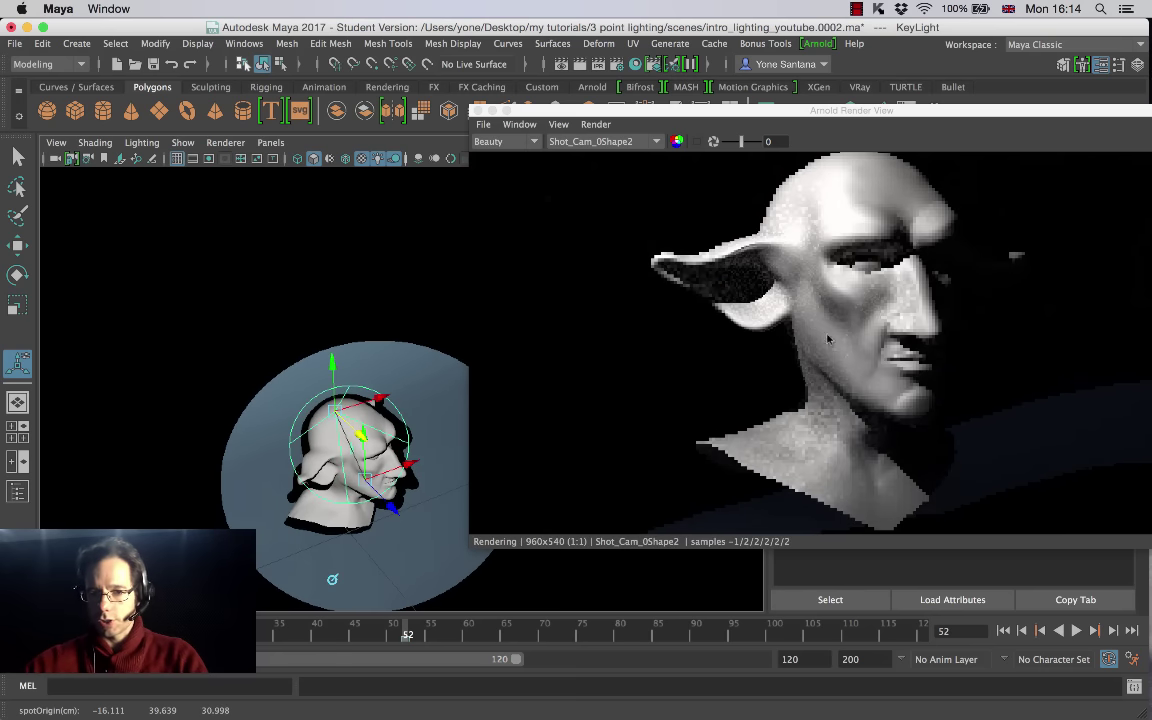
{"action": "left_click_drag", "start_coordinate": [339, 422], "coordinate": [317, 433]}
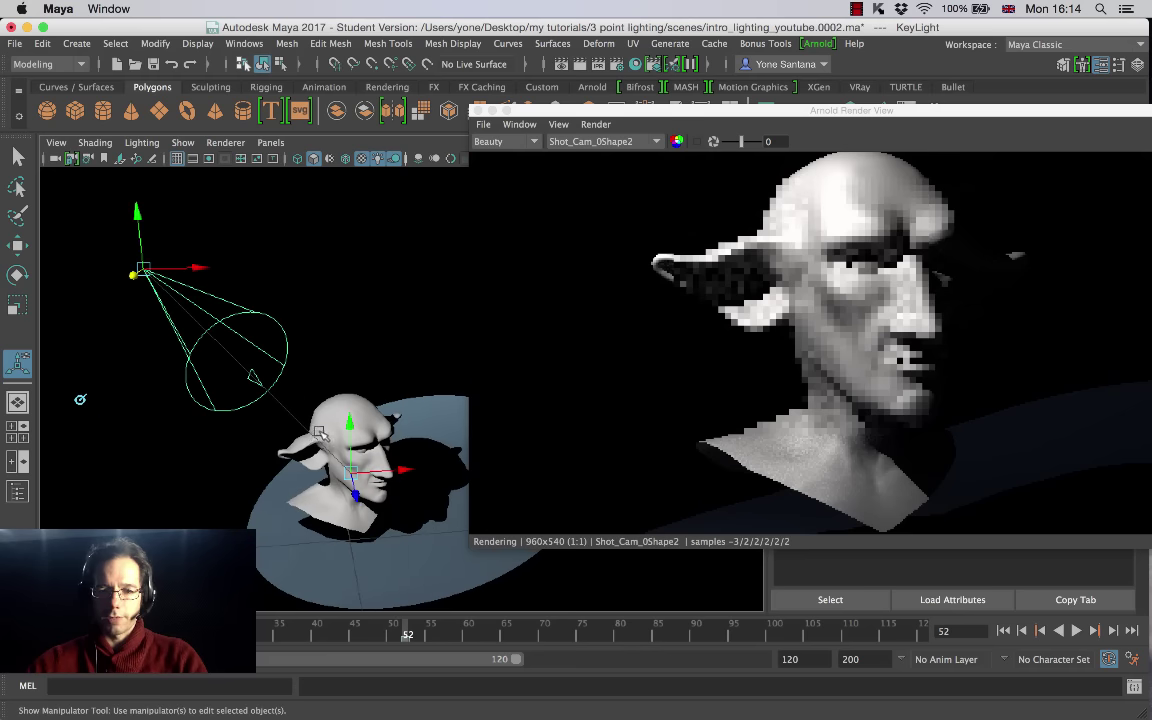
{"action": "left_click", "coordinate": [143, 268]}
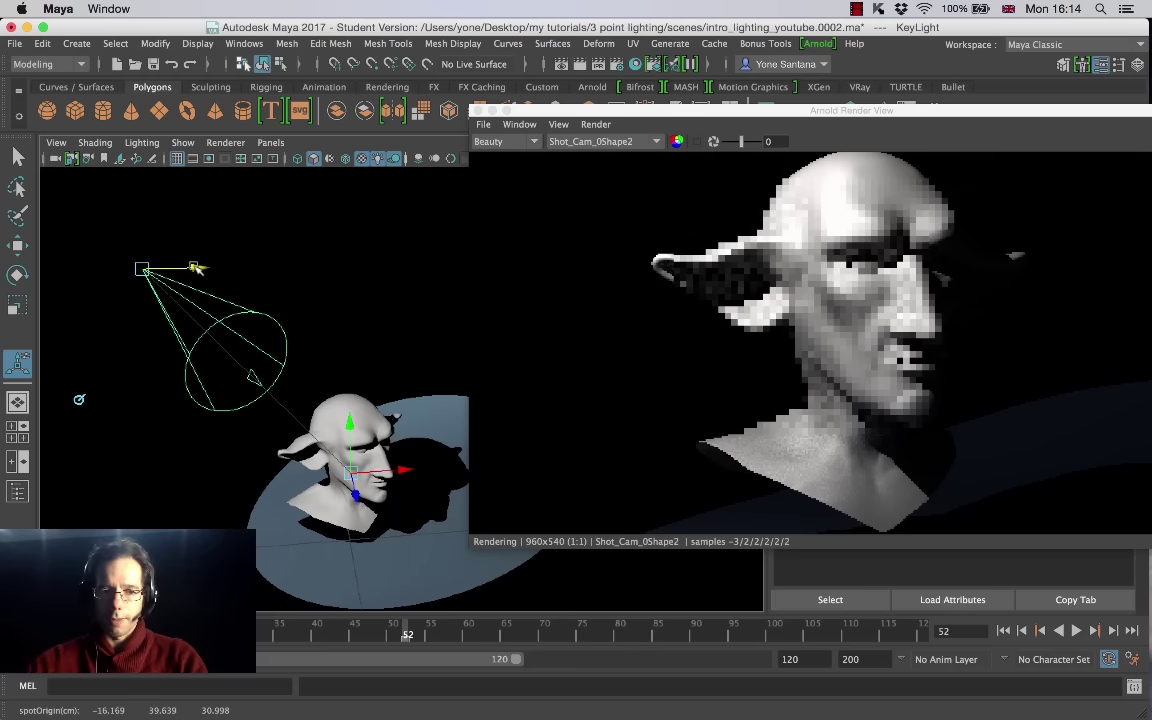
{"action": "left_click_drag", "start_coordinate": [178, 268], "coordinate": [217, 270]}
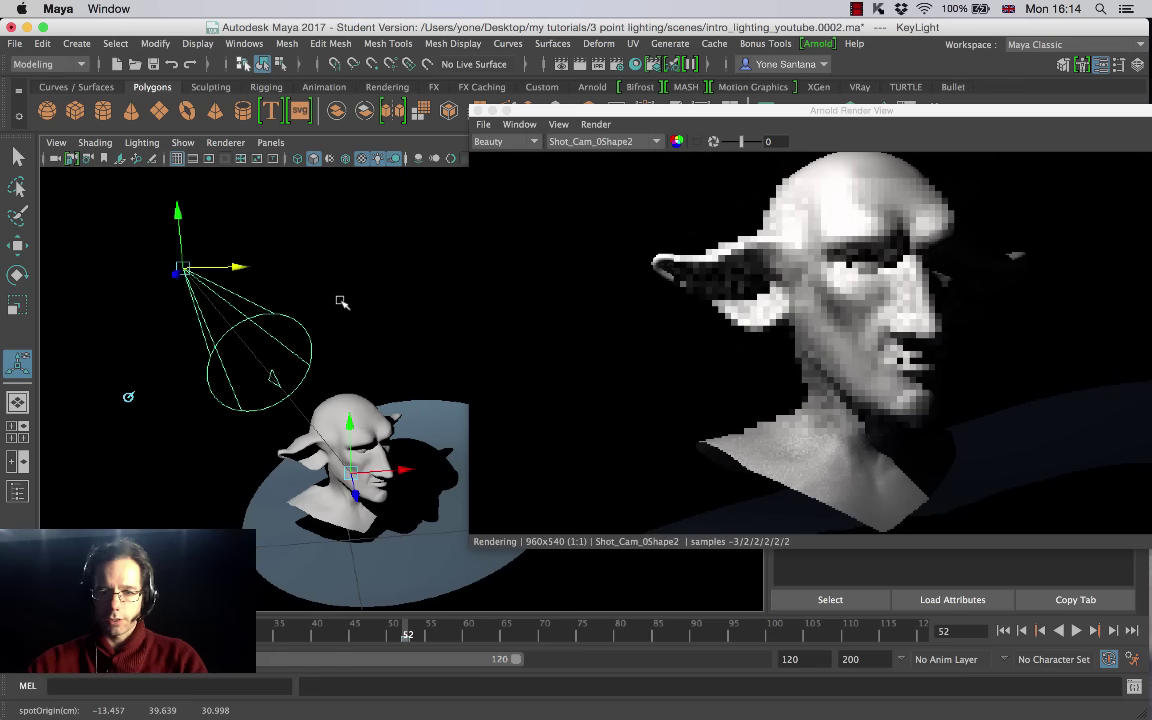
{"action": "left_click", "coordinate": [594, 124]}
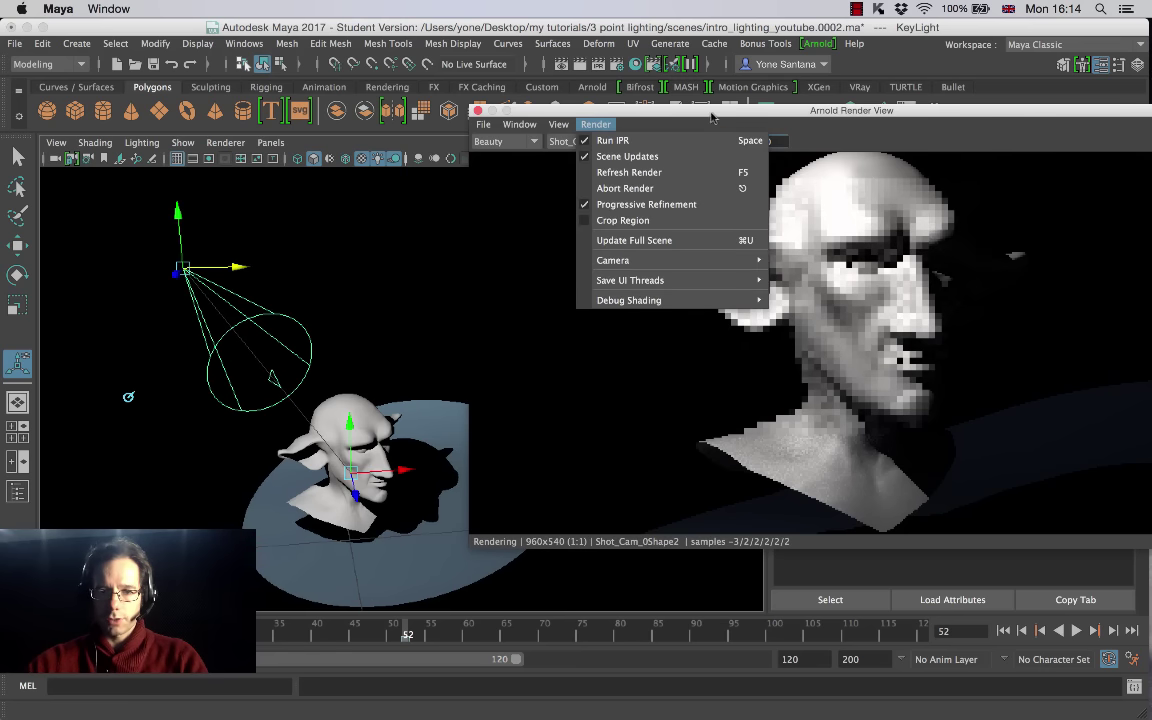
{"action": "left_click", "coordinate": [667, 242]}
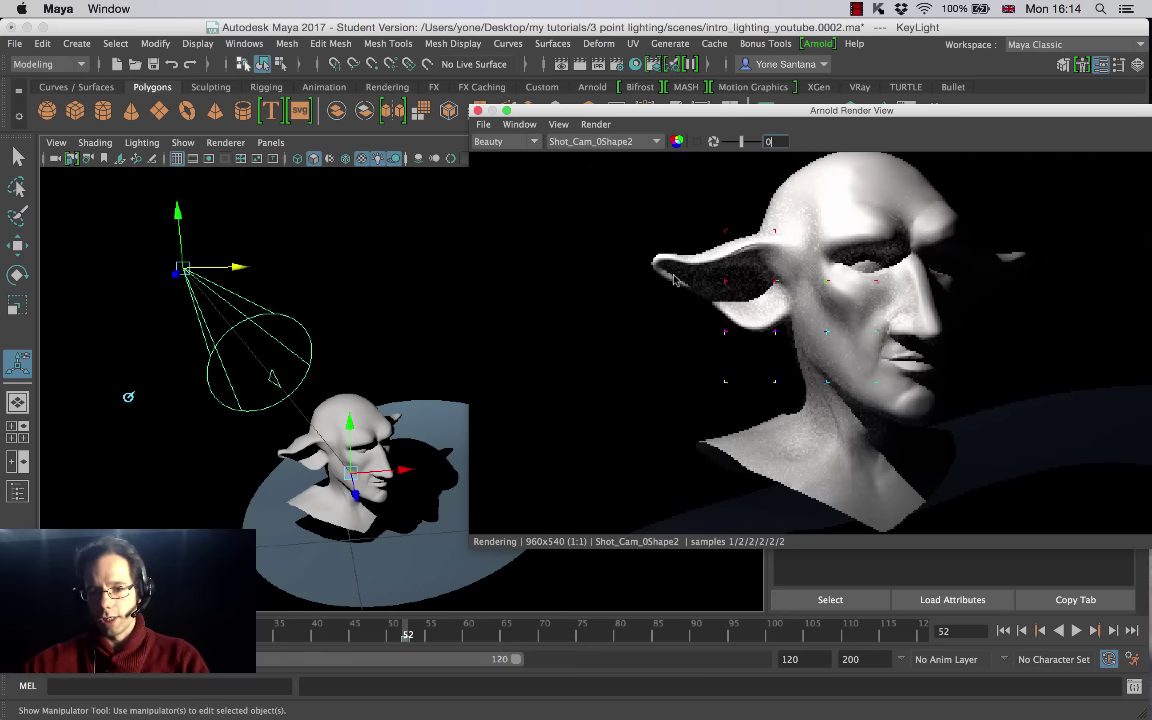
{"action": "left_click_drag", "start_coordinate": [378, 475], "coordinate": [401, 484], "text": "alt"}
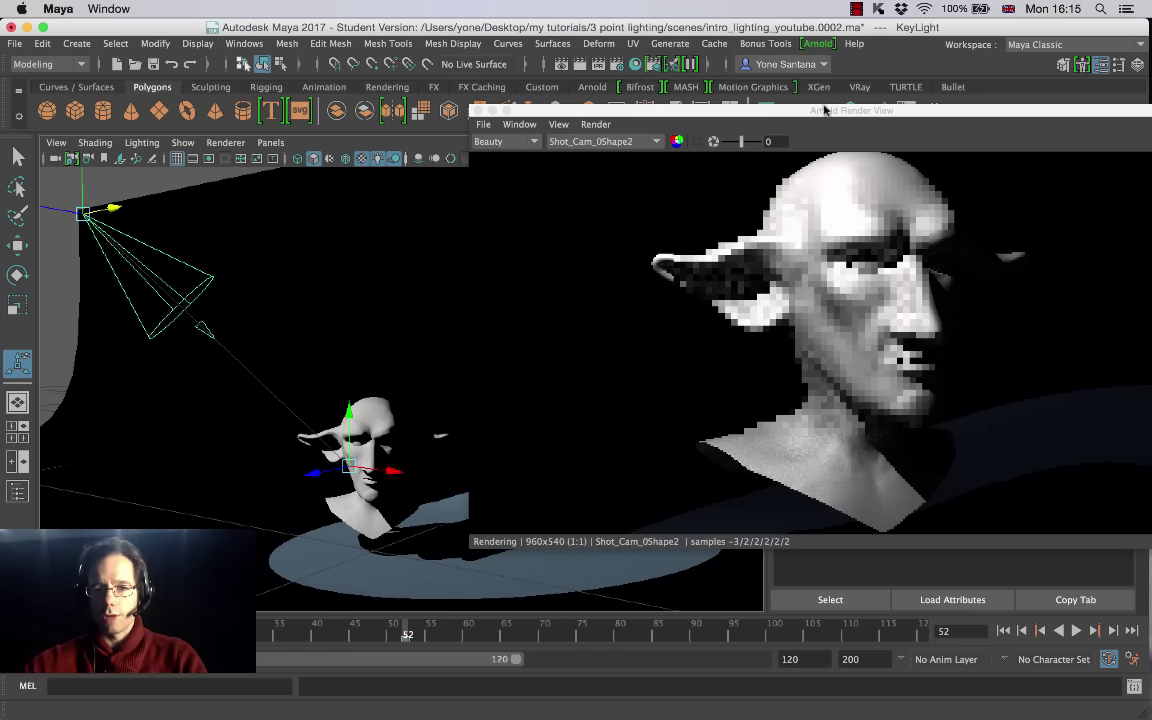
{"action": "left_click_drag", "start_coordinate": [930, 116], "coordinate": [668, 128]}
Step: Stop the IPR render, close Arnold RenderView, and frame the head and spotlight cone
{"action": "left_click", "coordinate": [930, 152]}
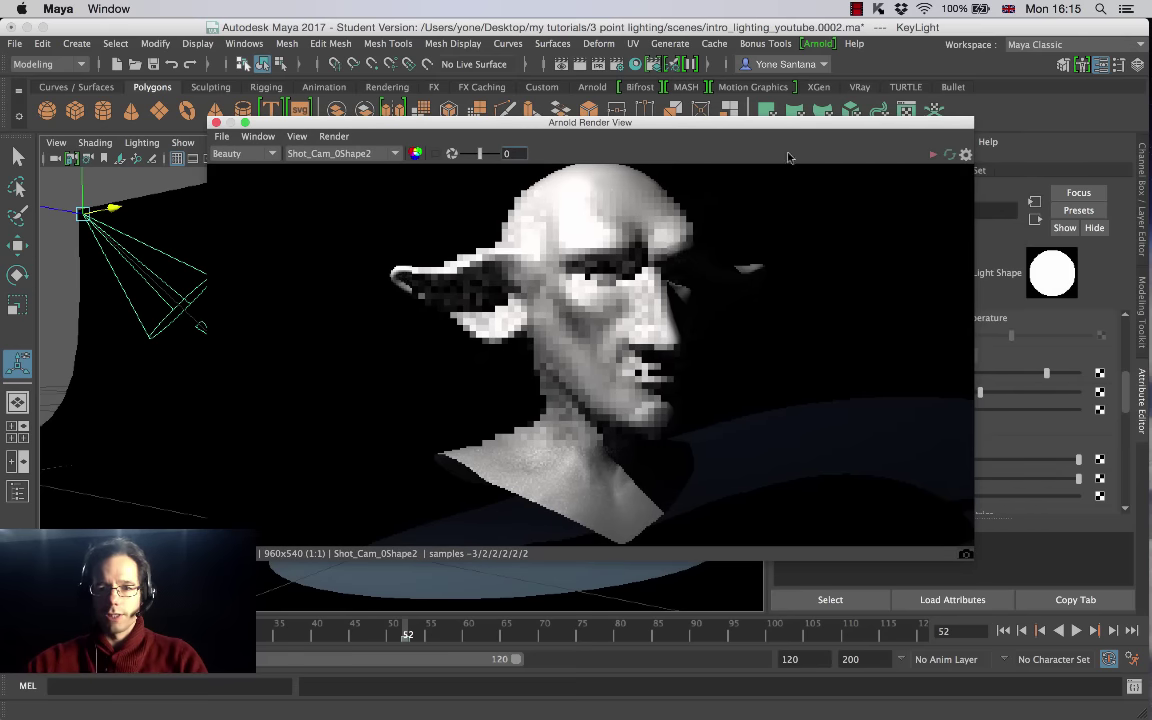
{"action": "left_click", "coordinate": [215, 122]}
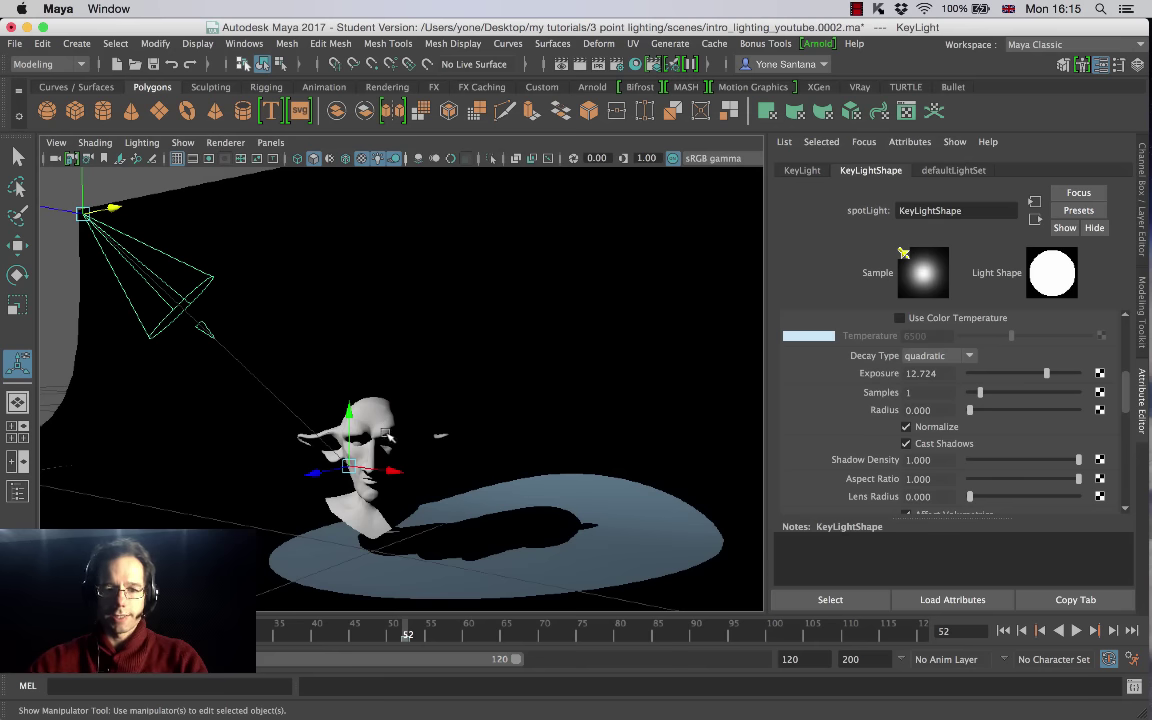
{"action": "middle_click_drag", "start_coordinate": [350, 392], "coordinate": [367, 331], "text": "alt"}
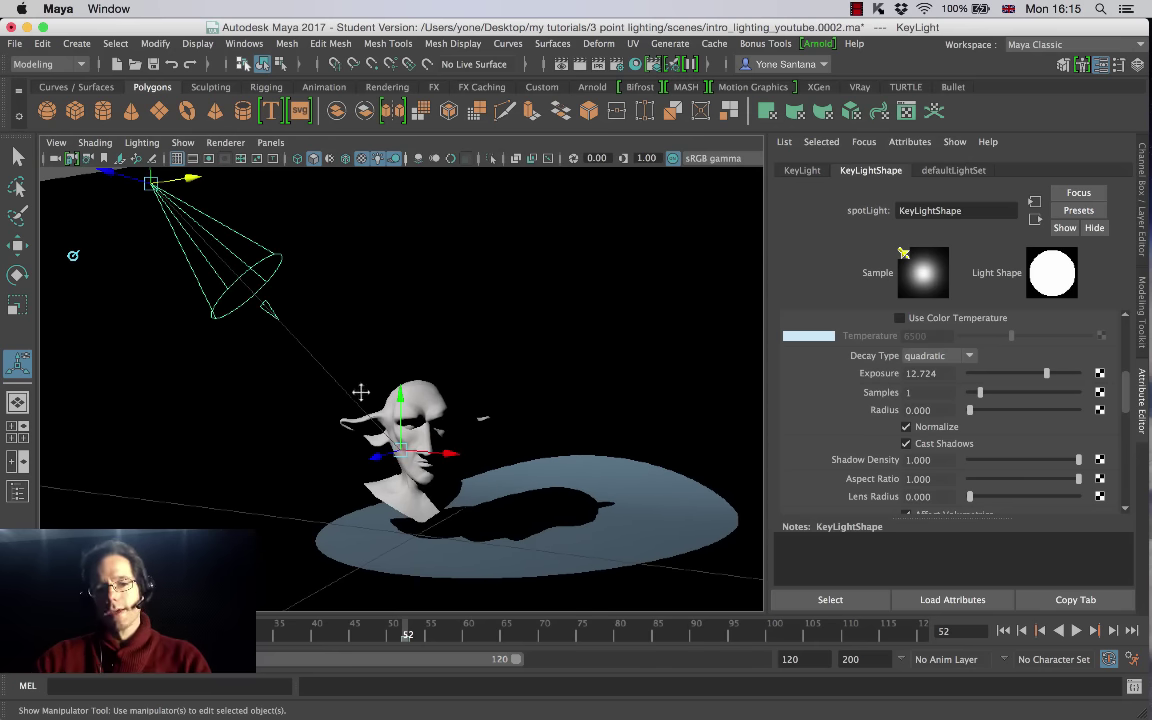
{"action": "left_click_drag", "start_coordinate": [325, 353], "coordinate": [440, 366], "text": "alt"}
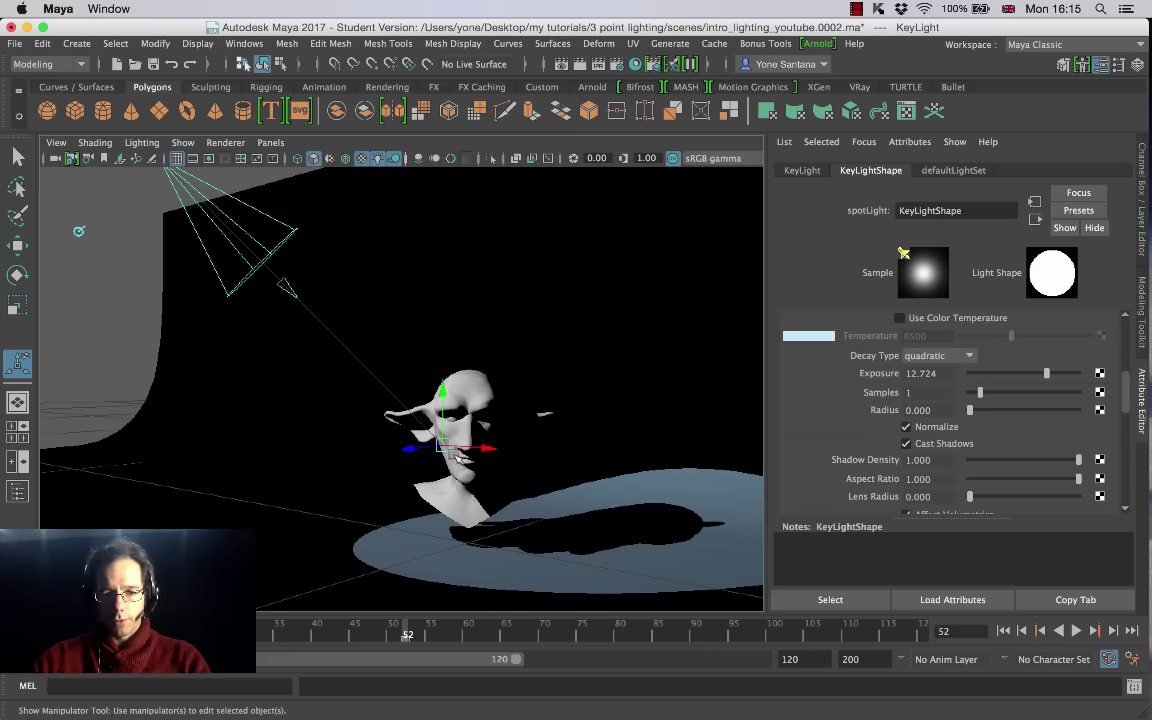
{"action": "right_click_drag", "start_coordinate": [410, 346], "coordinate": [490, 458], "text": "alt"}
{"action": "middle_click_drag", "start_coordinate": [159, 244], "coordinate": [311, 386], "text": "alt"}
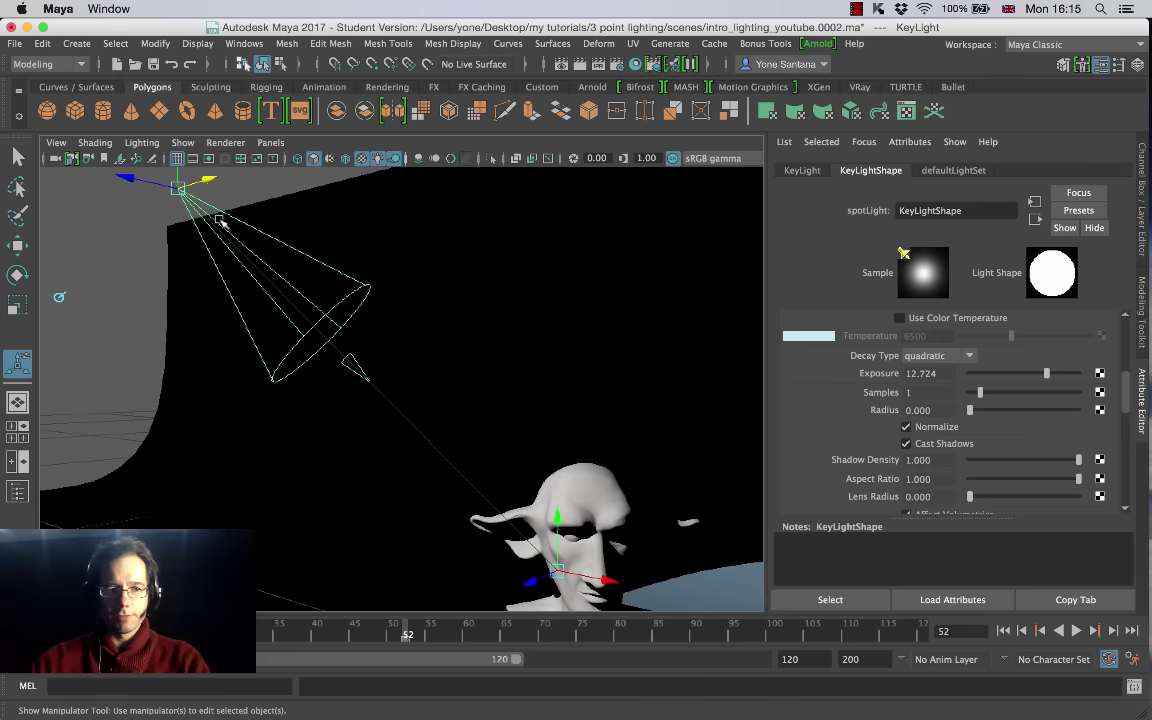
Step: Swing KeyLight's origin left so the head's shadow falls across the backdrop
{"action": "left_click_drag", "start_coordinate": [177, 188], "coordinate": [64, 206]}
{"action": "left_click_drag", "start_coordinate": [167, 321], "coordinate": [325, 395], "text": "alt"}
{"action": "left_click_drag", "start_coordinate": [267, 354], "coordinate": [365, 365]}
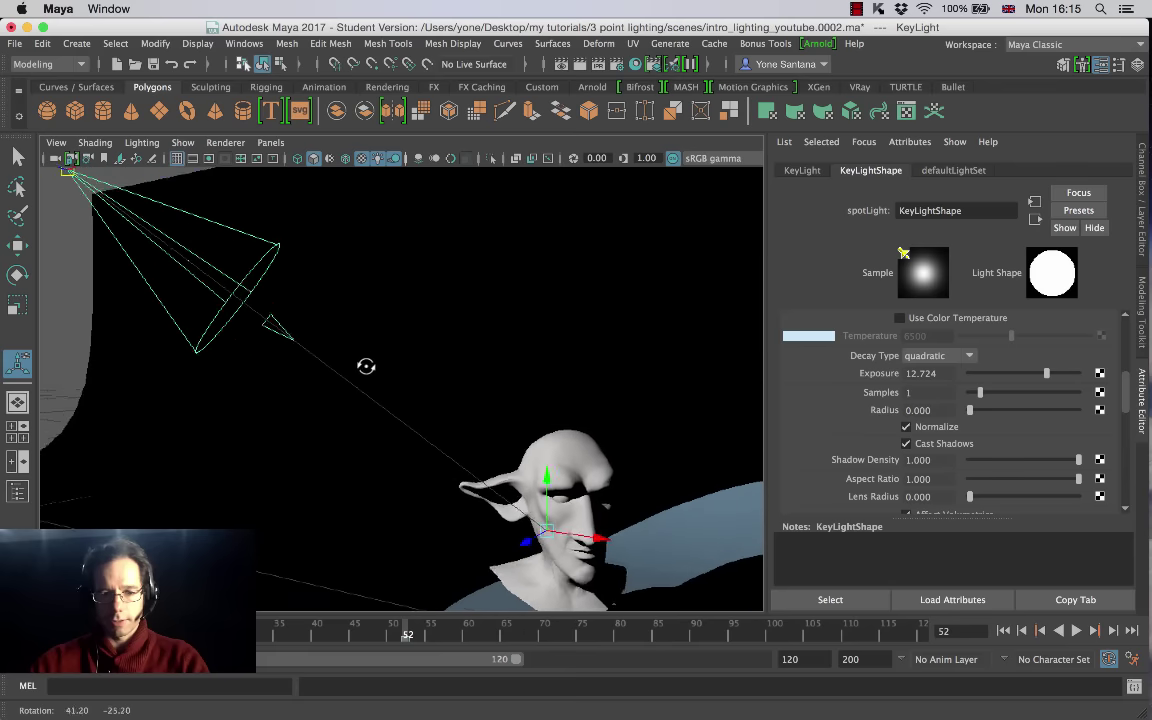
{"action": "middle_click_drag", "start_coordinate": [365, 365], "coordinate": [327, 357], "text": "alt"}
{"action": "right_click_drag", "start_coordinate": [327, 357], "coordinate": [373, 293], "text": "alt"}
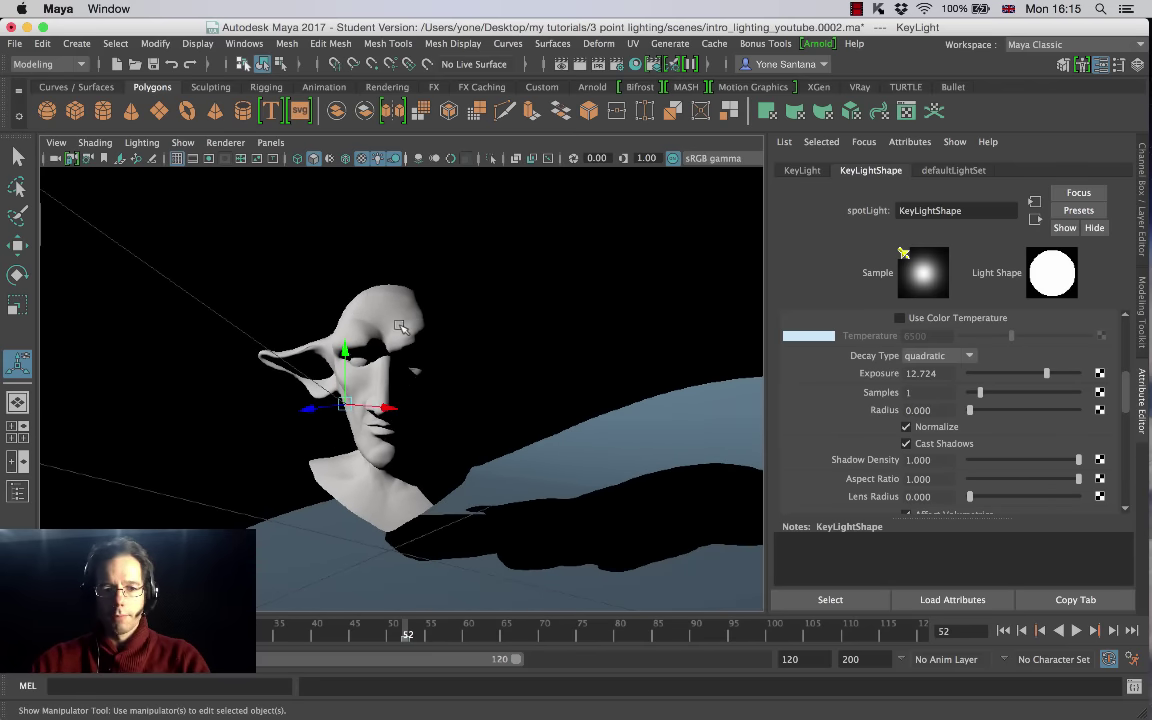
{"action": "middle_click_drag", "start_coordinate": [400, 328], "coordinate": [403, 400], "text": "alt"}
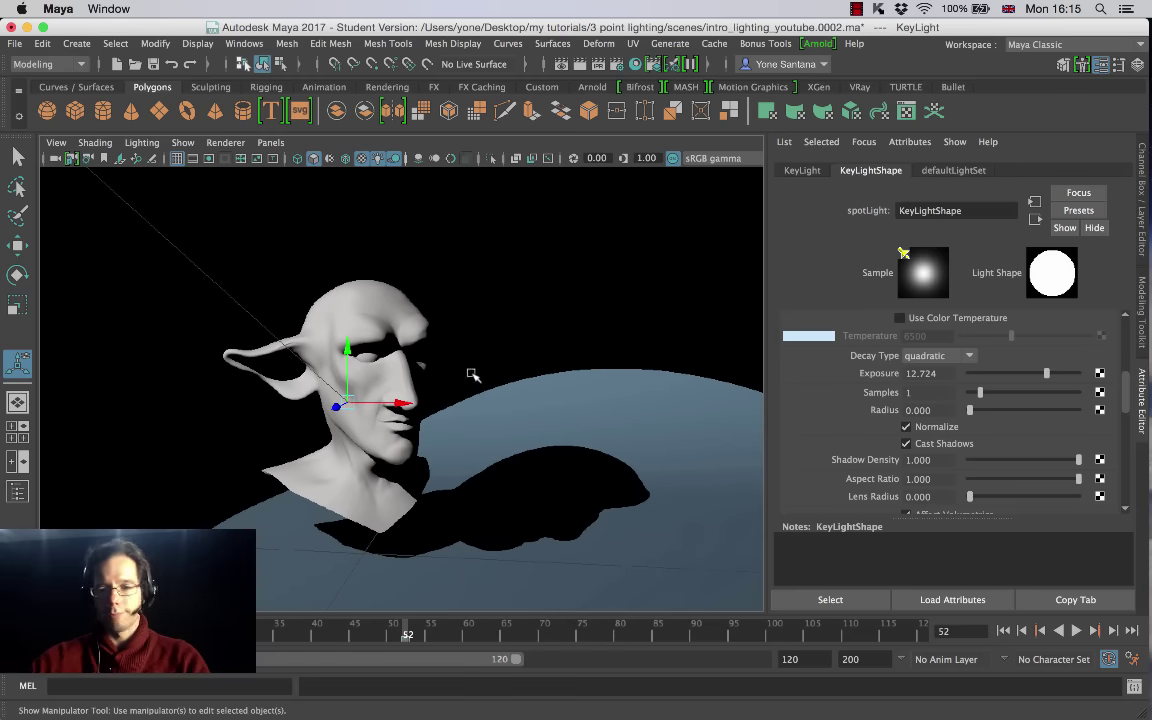
Step: Set KeyLight cone angle 48.973 and penumbra 1.912, trying dropoff before returning it to 0
{"action": "scroll", "coordinate": [1125, 393], "scroll_direction": "up", "scroll_amount": 10}
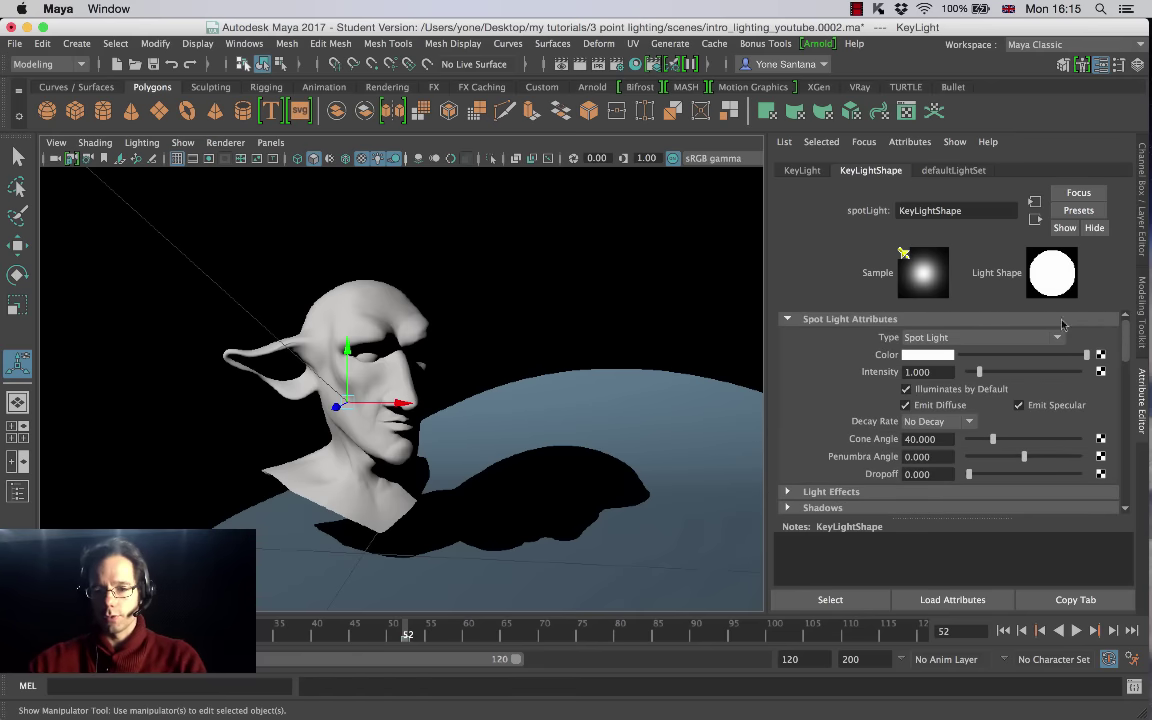
{"action": "scroll", "coordinate": [980, 368], "scroll_direction": "down", "scroll_amount": 3}
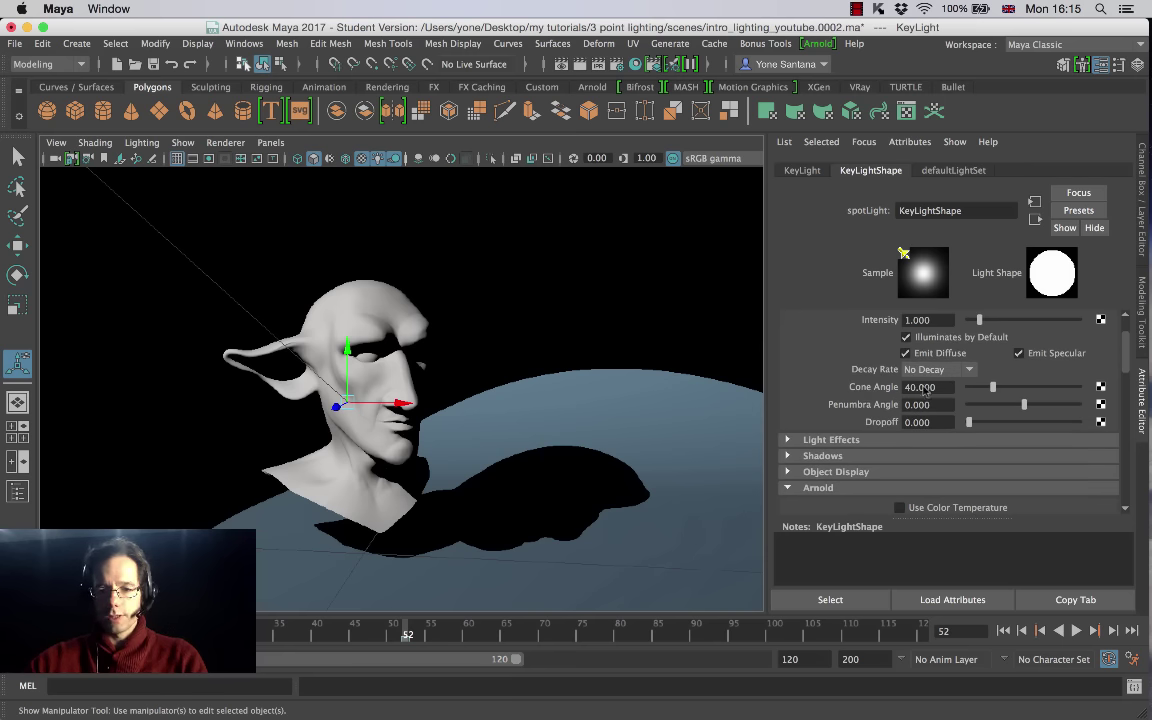
{"action": "mouse_move", "coordinate": [998, 387]}
{"action": "left_mouse_down"}
{"action": "mouse_move", "coordinate": [1018, 392]}
{"action": "mouse_move", "coordinate": [981, 398]}
{"action": "mouse_move", "coordinate": [1010, 396]}
{"action": "mouse_move", "coordinate": [992, 393]}
{"action": "left_mouse_up"}
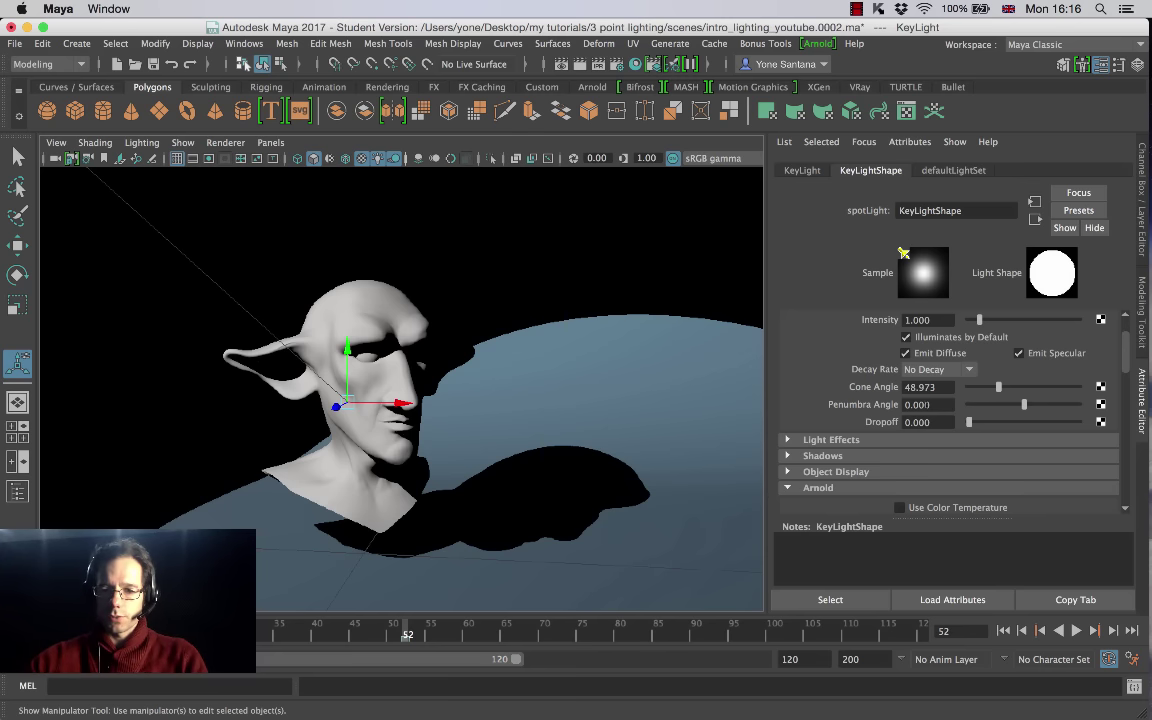
{"action": "left_click_drag", "start_coordinate": [1026, 406], "coordinate": [1032, 404]}
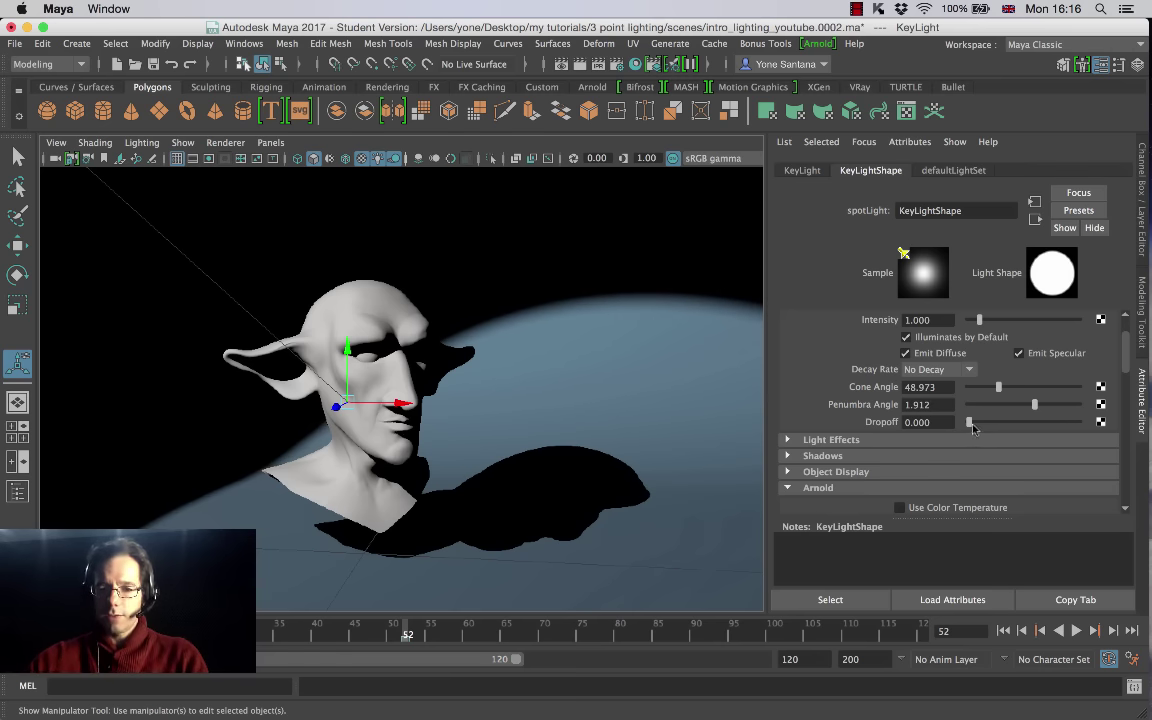
{"action": "left_click_drag", "start_coordinate": [972, 427], "coordinate": [986, 431]}
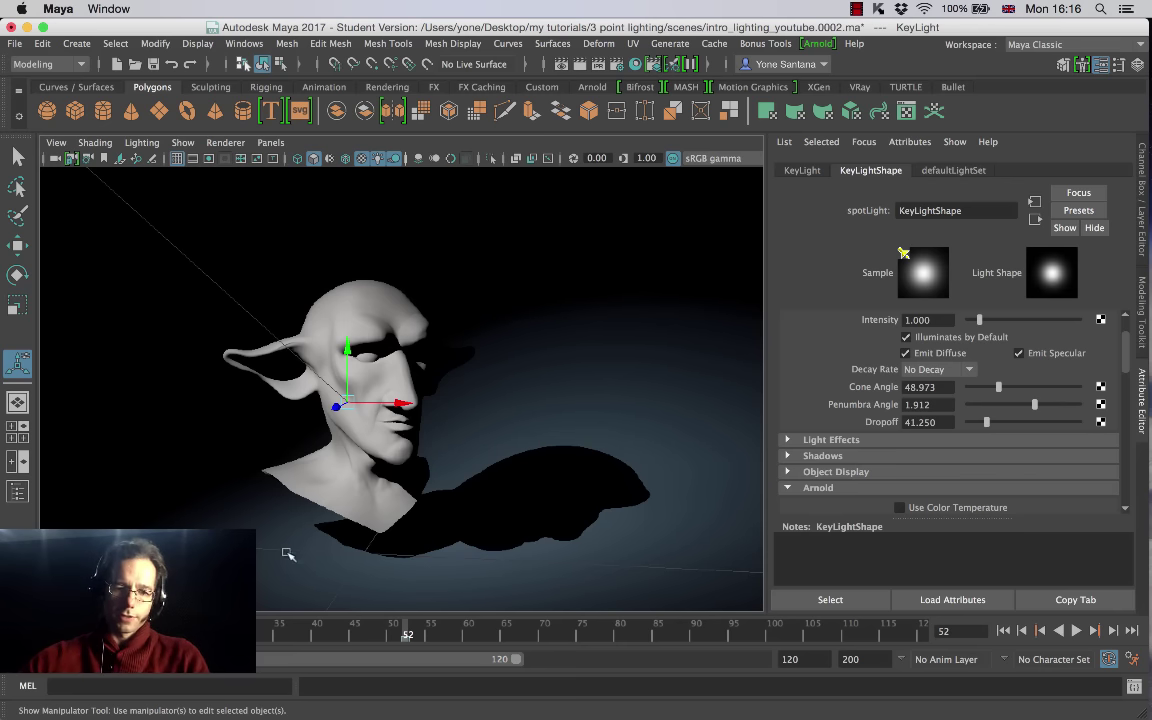
{"action": "left_click_drag", "start_coordinate": [991, 424], "coordinate": [968, 427]}
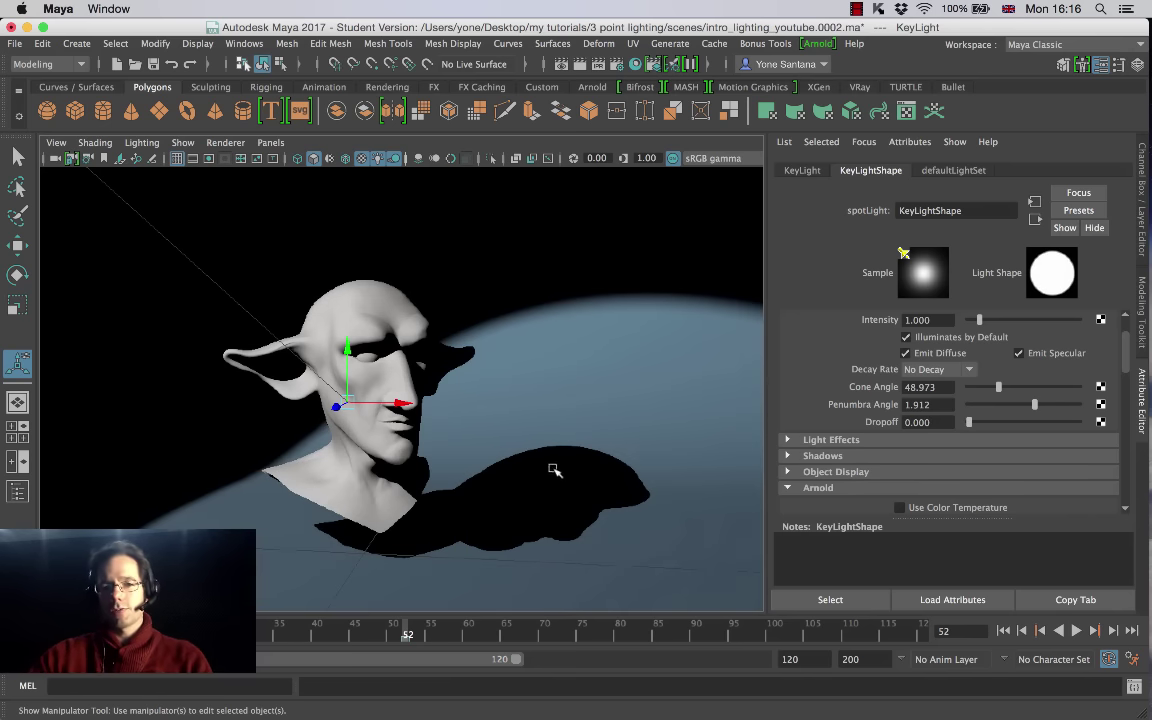
{"action": "left_click", "coordinate": [970, 371]}
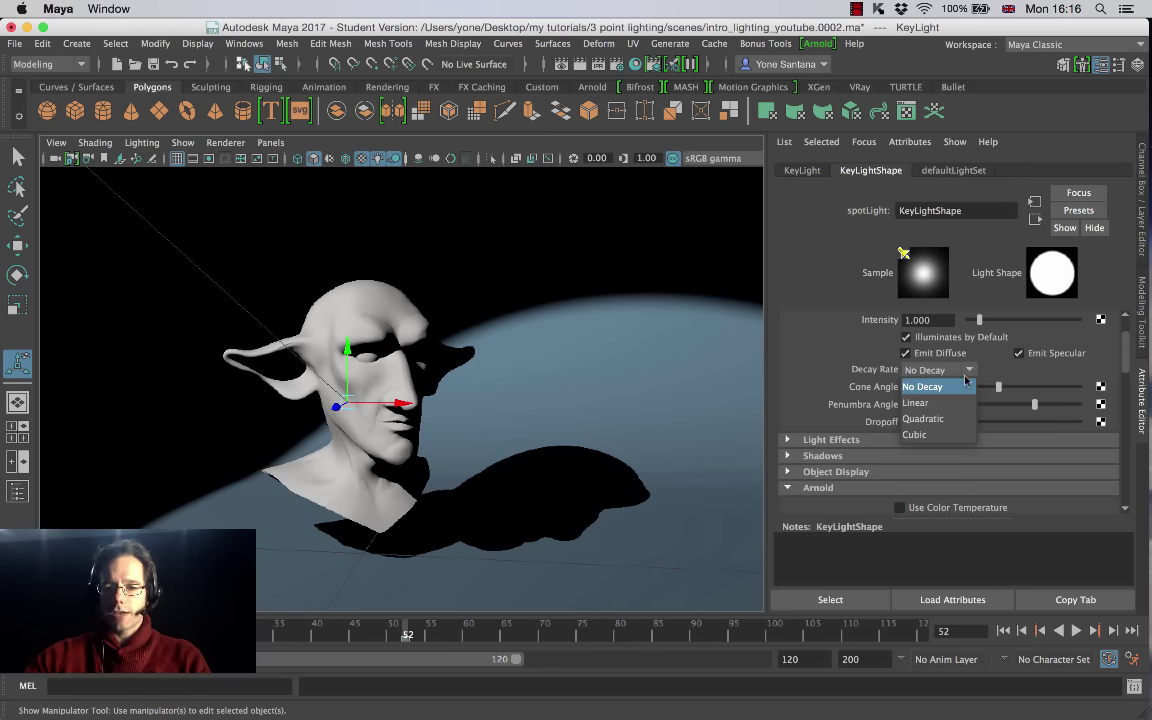
{"action": "left_click", "coordinate": [937, 420]}
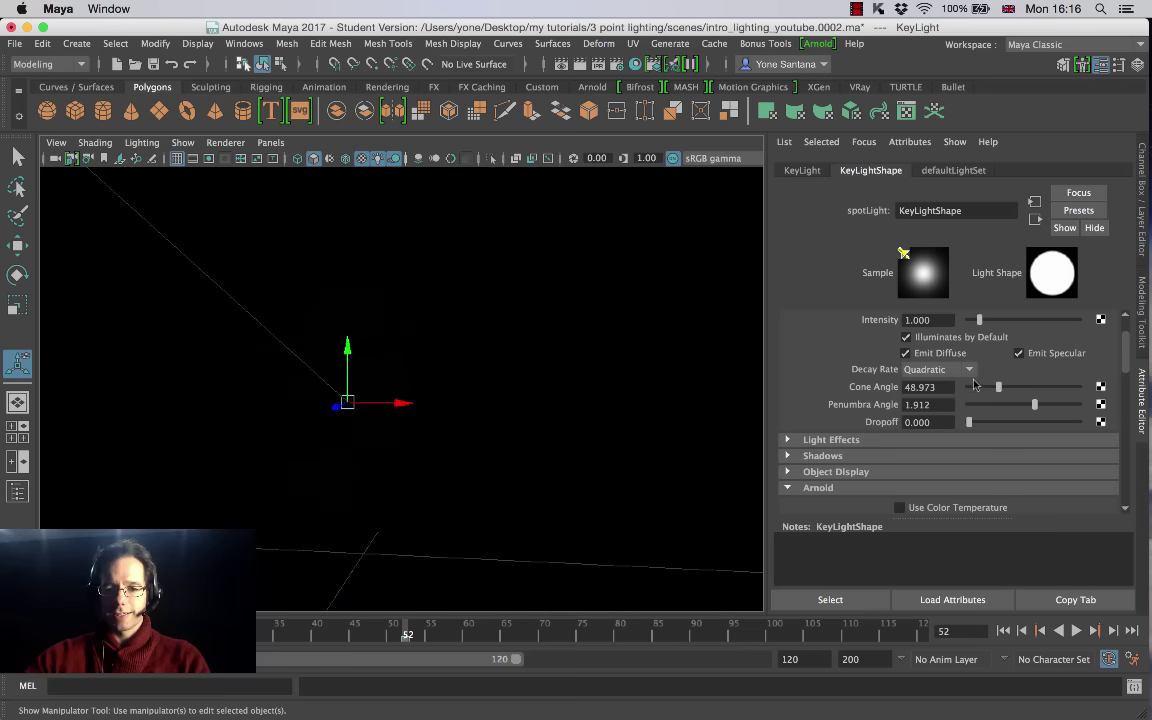
{"action": "left_click", "coordinate": [968, 370]}
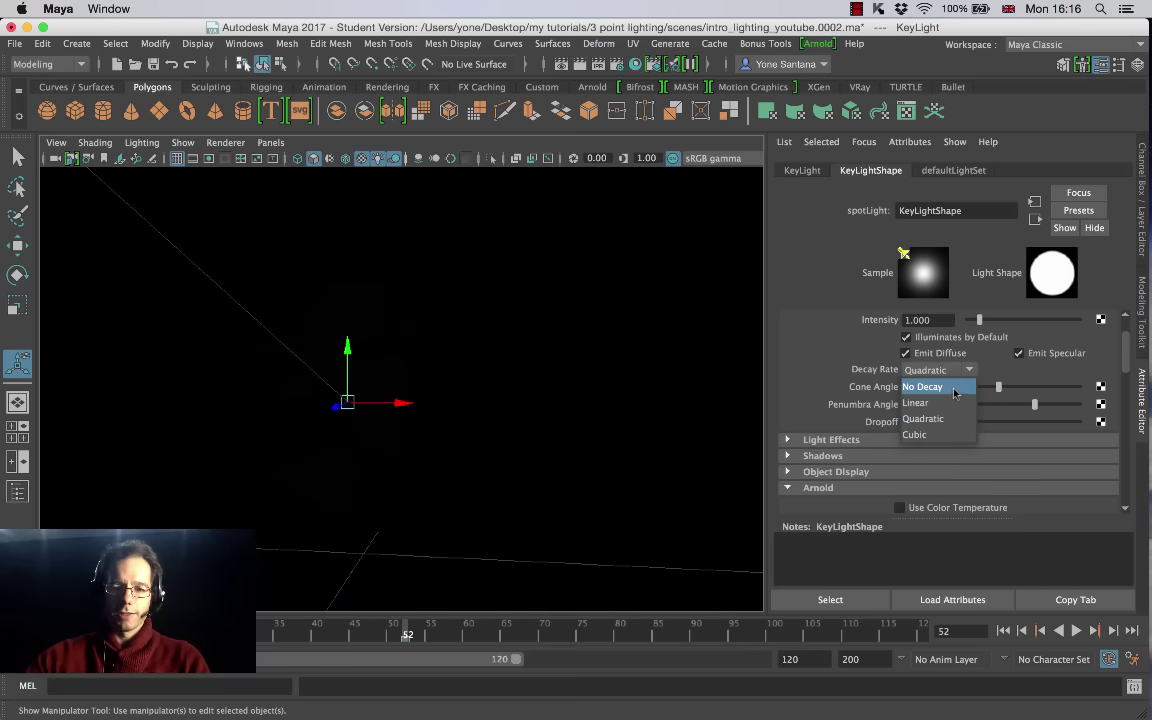
{"action": "left_click", "coordinate": [954, 388]}
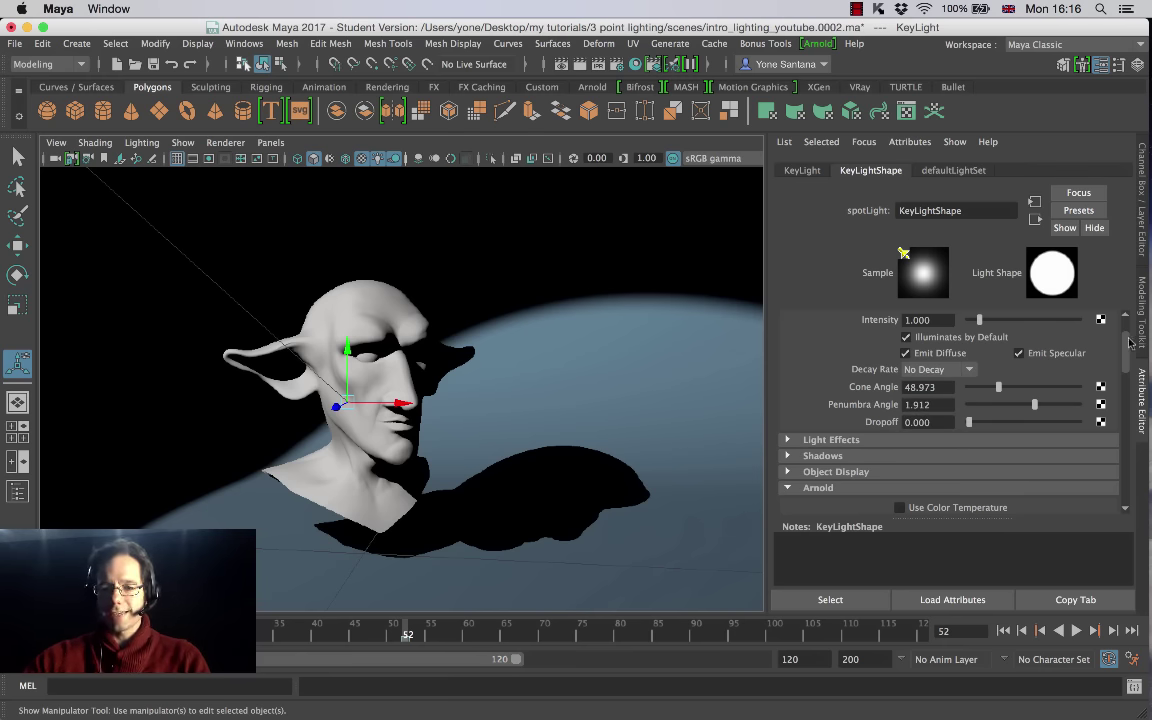
{"action": "left_click_drag", "start_coordinate": [1130, 343], "coordinate": [1122, 375]}
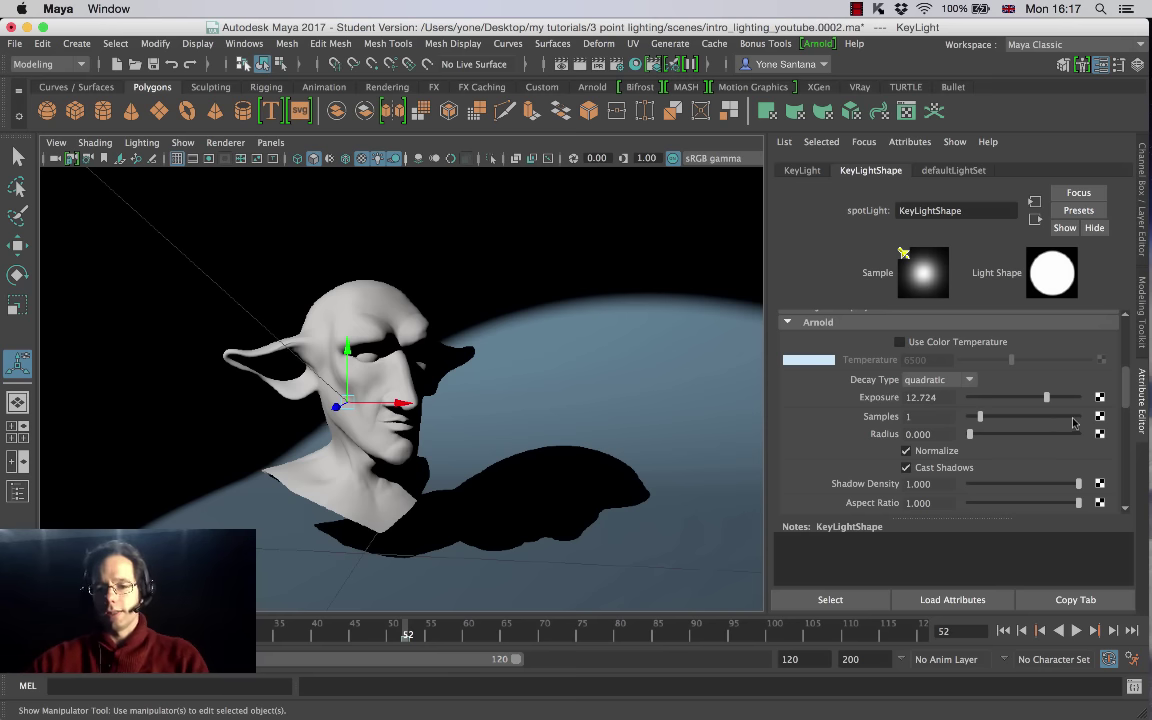
{"action": "scroll", "coordinate": [1115, 387], "scroll_direction": "down", "scroll_amount": 3}
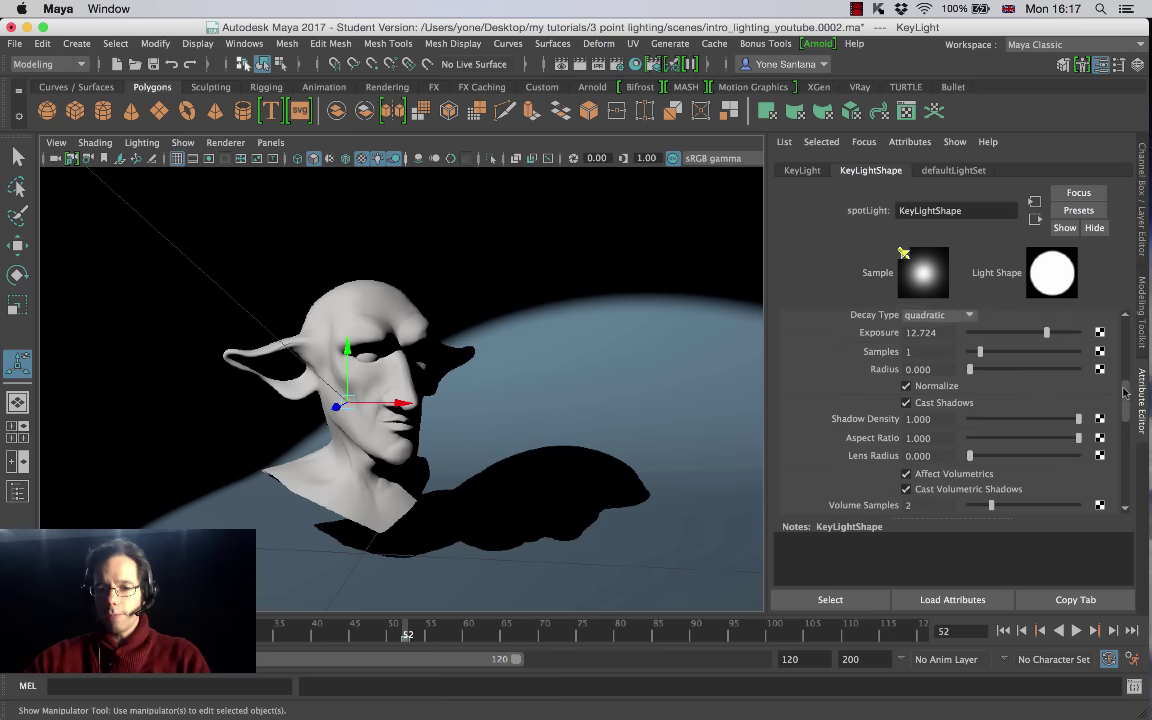
{"action": "scroll", "coordinate": [1123, 390], "scroll_direction": "up", "scroll_amount": 2}
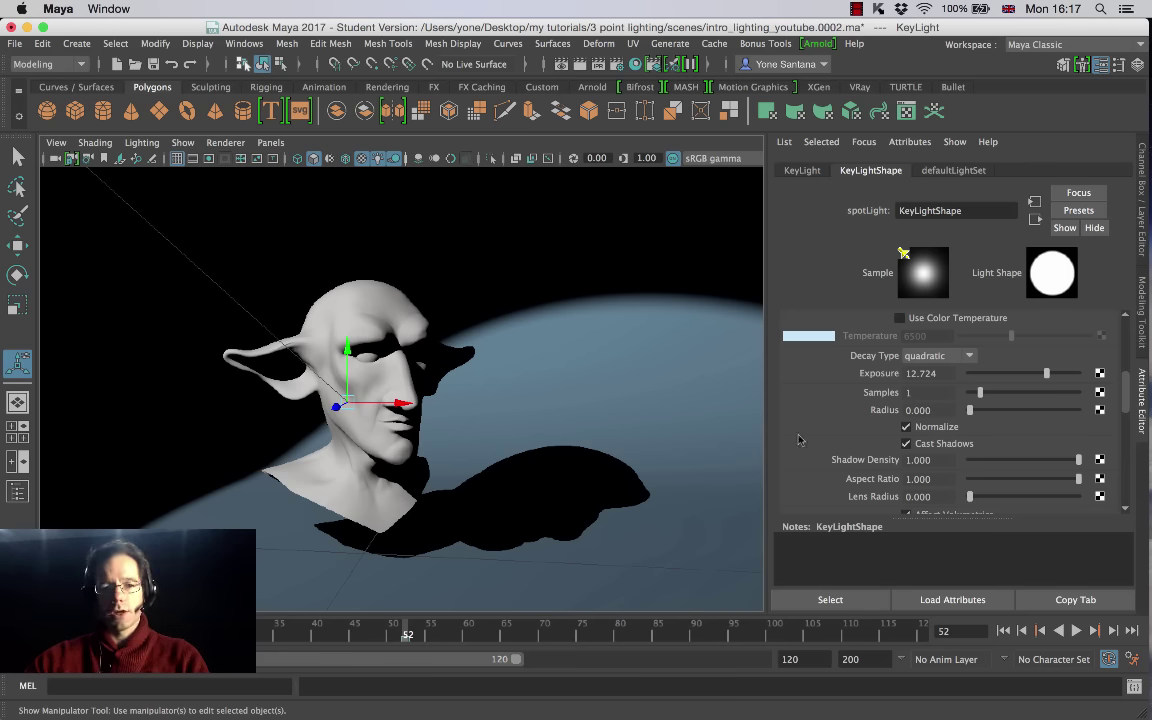
Step: Open Arnold RenderView and move its window aside
{"action": "left_click", "coordinate": [817, 44]}
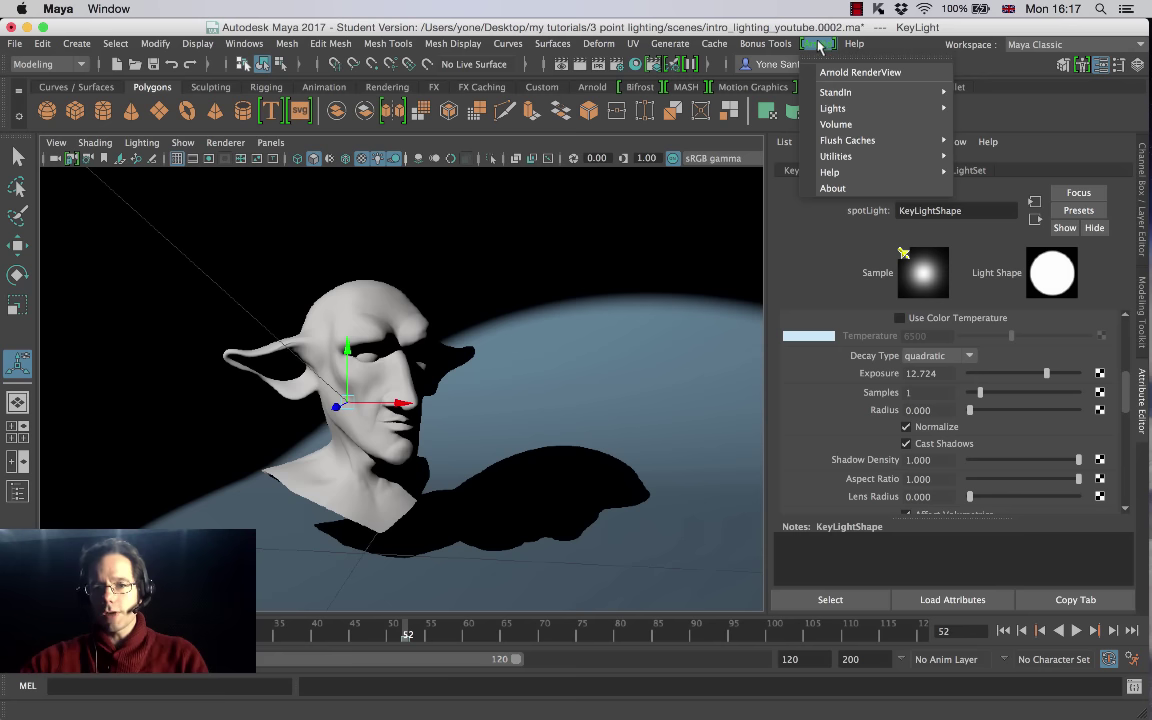
{"action": "left_click", "coordinate": [847, 76]}
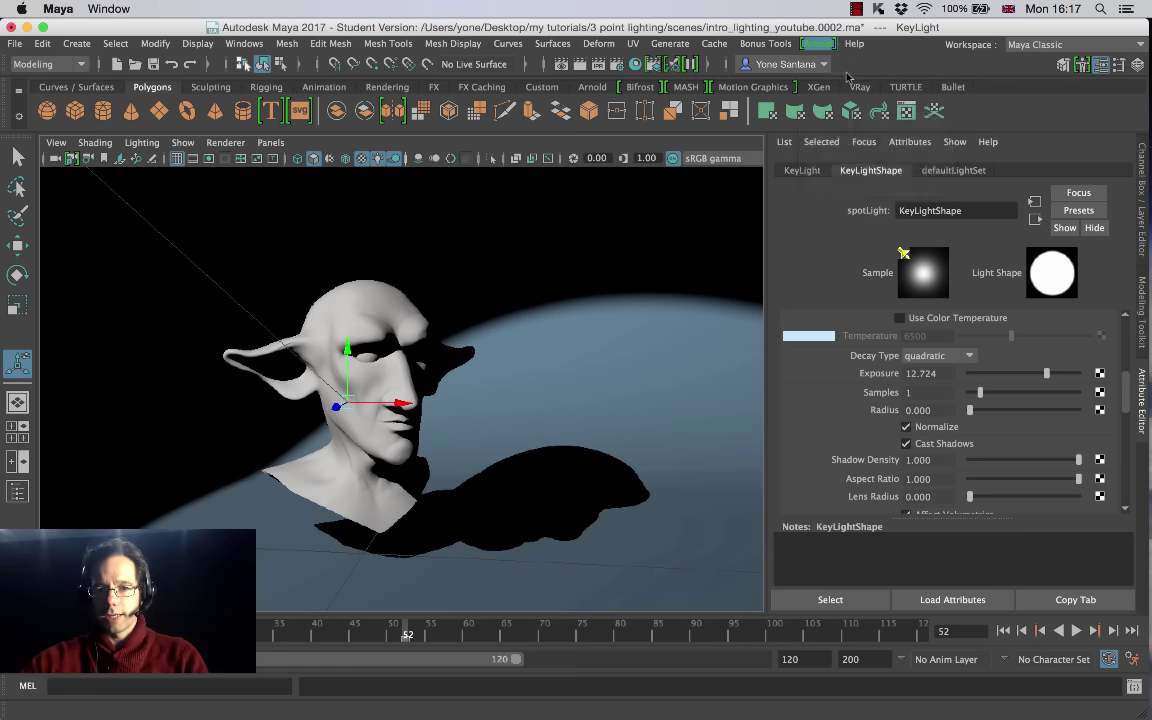
{"action": "left_click_drag", "start_coordinate": [804, 124], "coordinate": [557, 137]}
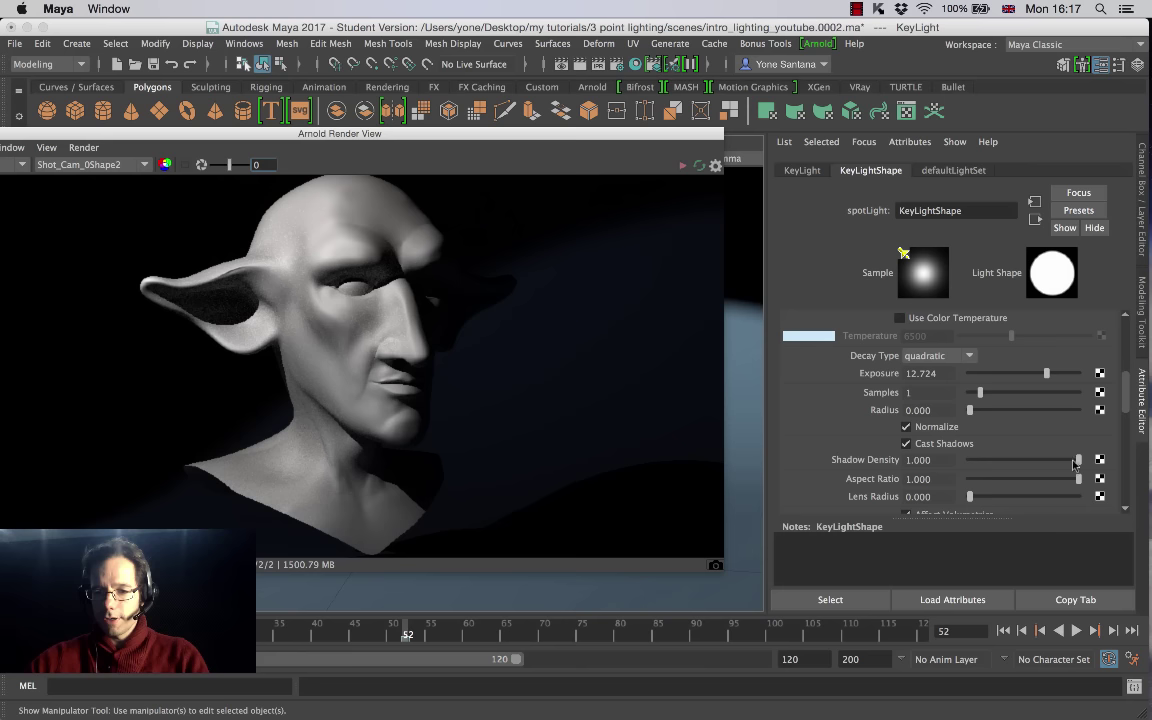
Step: Adjust KeyLight's shadow density while re-rendering, settling on 0.873
{"action": "left_click_drag", "start_coordinate": [1075, 463], "coordinate": [980, 472]}
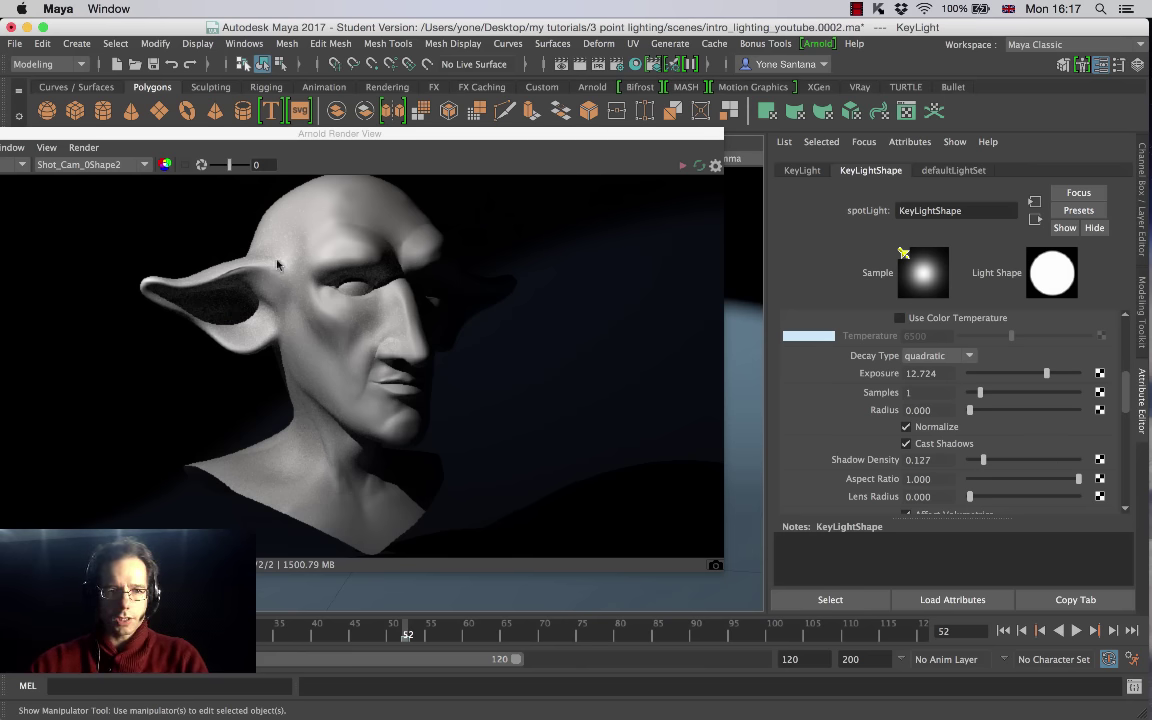
{"action": "left_click", "coordinate": [315, 290]}
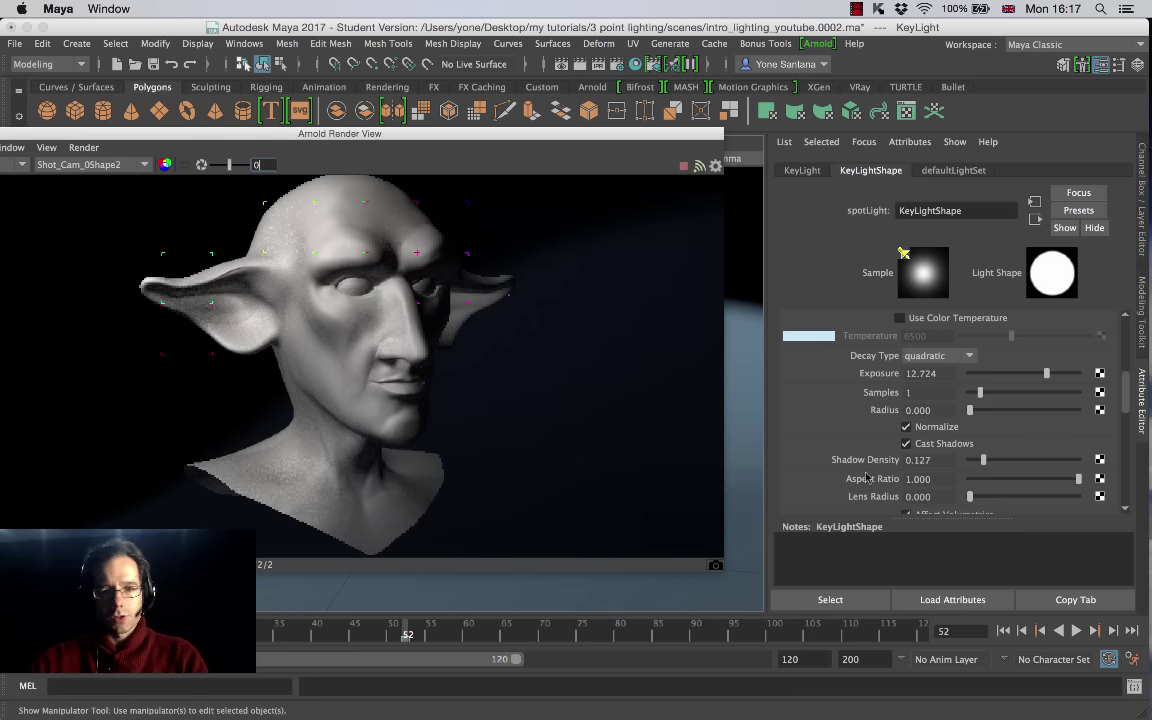
{"action": "left_click_drag", "start_coordinate": [982, 459], "coordinate": [1055, 461]}
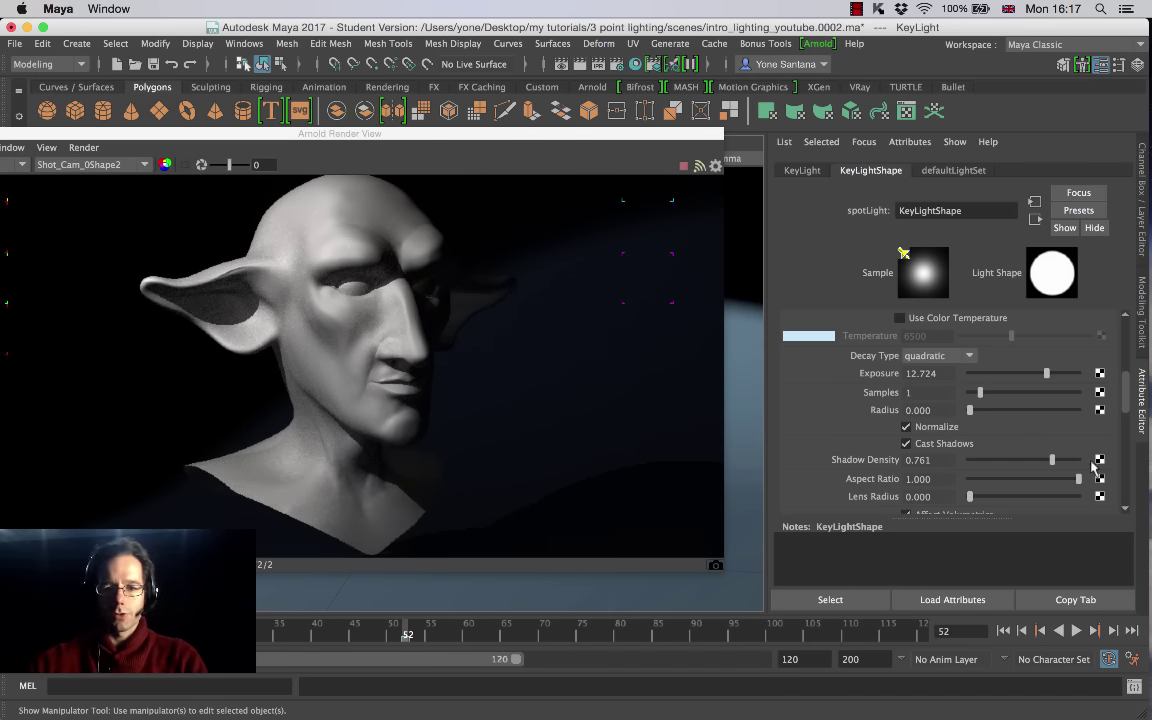
{"action": "left_click_drag", "start_coordinate": [1053, 460], "coordinate": [1066, 460]}
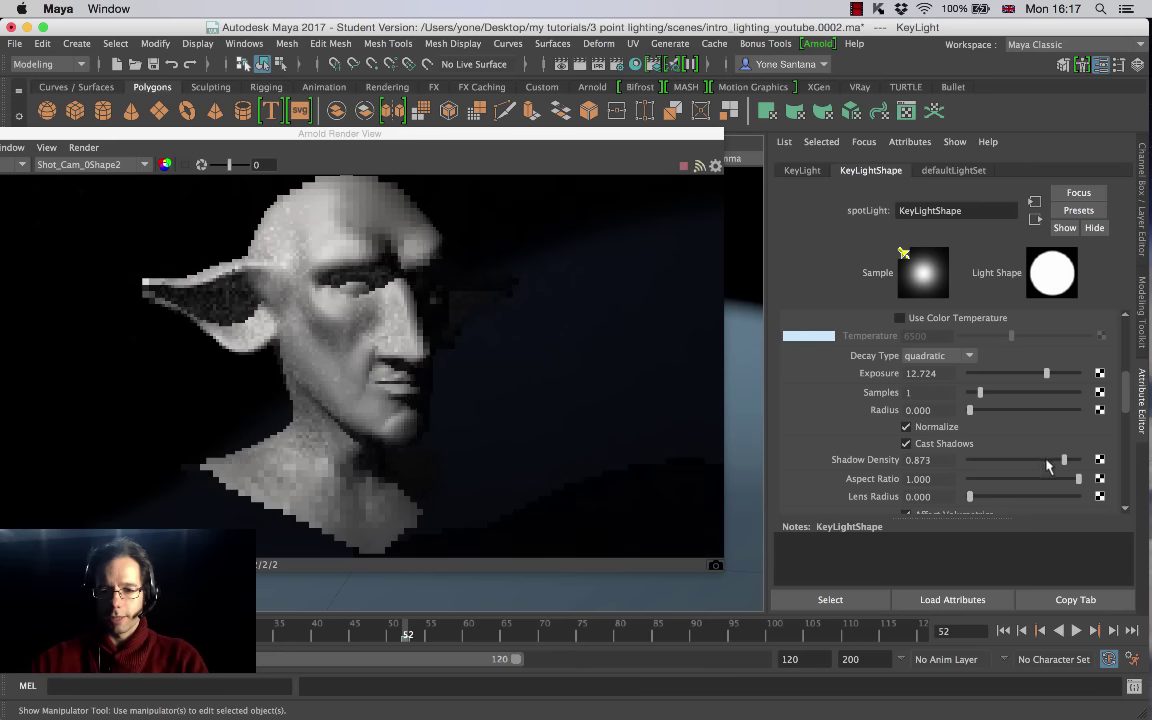
{"action": "scroll", "coordinate": [1122, 427], "scroll_direction": "down", "scroll_amount": 3}
{"action": "scroll", "coordinate": [946, 364], "scroll_direction": "down", "scroll_amount": 1}
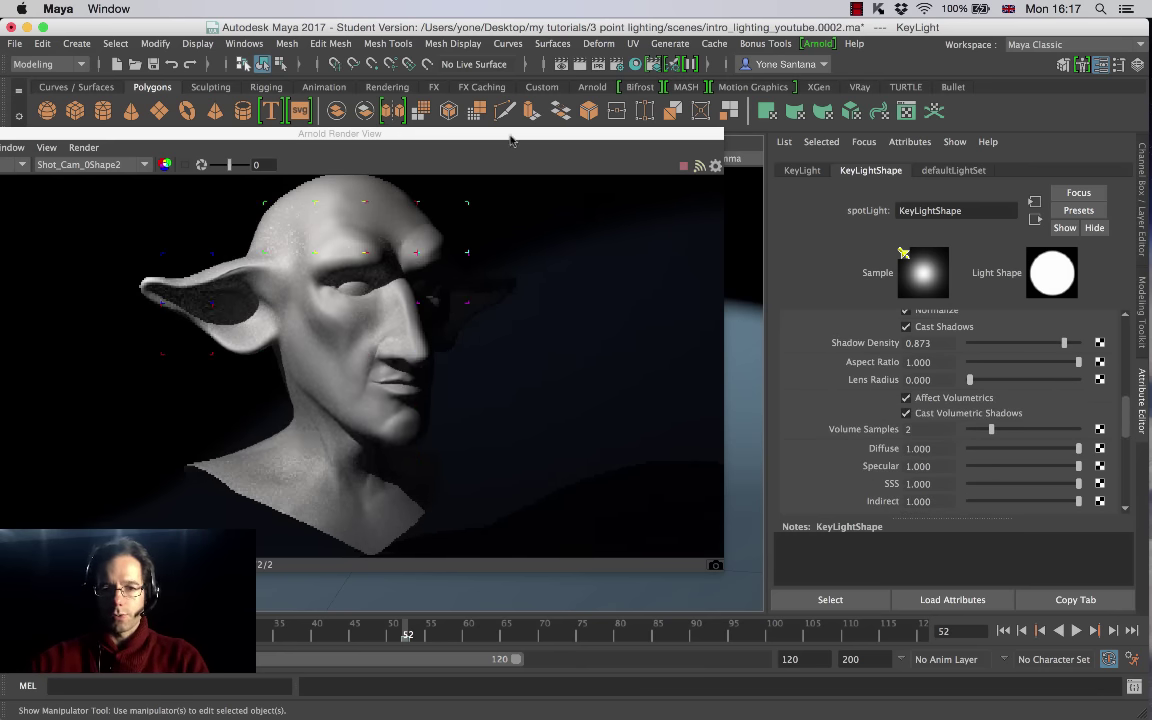
{"action": "left_click_drag", "start_coordinate": [510, 140], "coordinate": [929, 150]}
{"action": "right_click_drag", "start_coordinate": [330, 398], "coordinate": [131, 224], "text": "alt"}
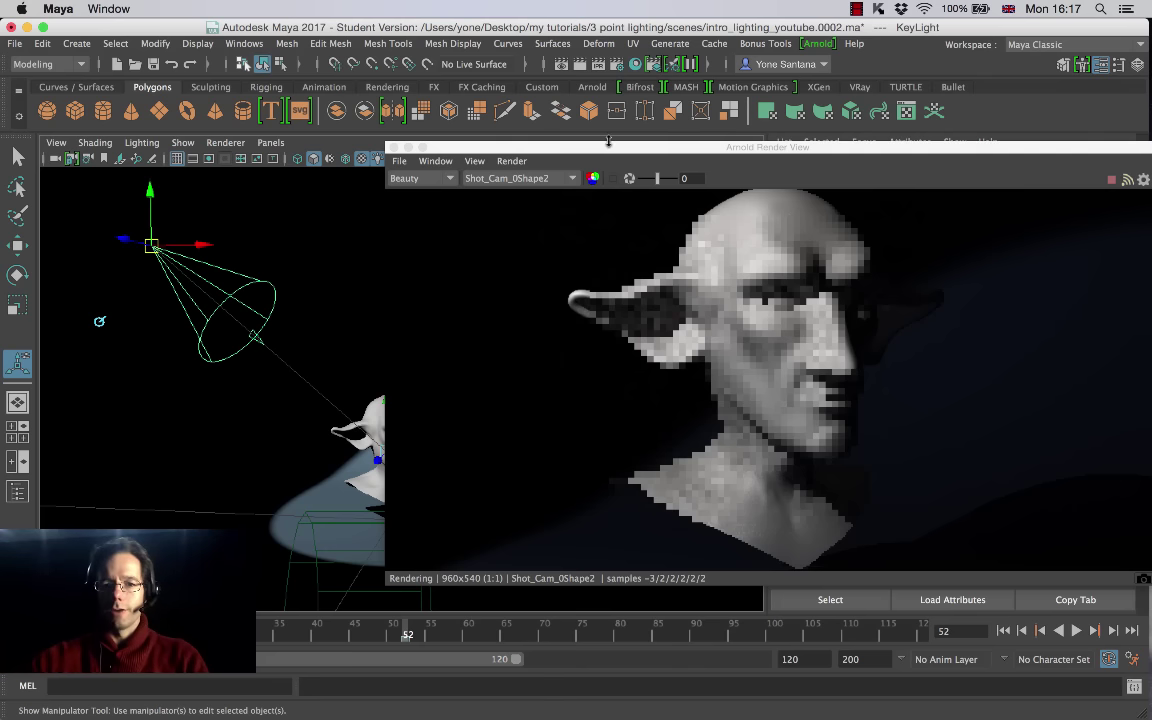
{"action": "left_click_drag", "start_coordinate": [555, 147], "coordinate": [536, 128]}
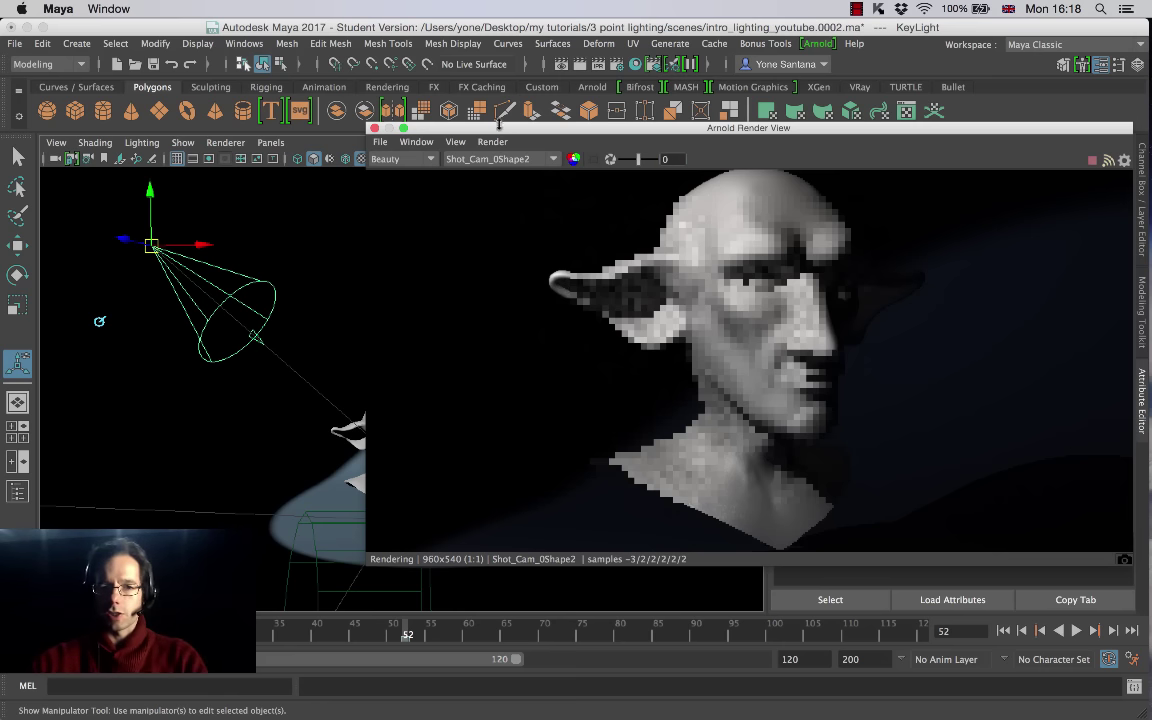
{"action": "left_click_drag", "start_coordinate": [495, 125], "coordinate": [252, 110]}
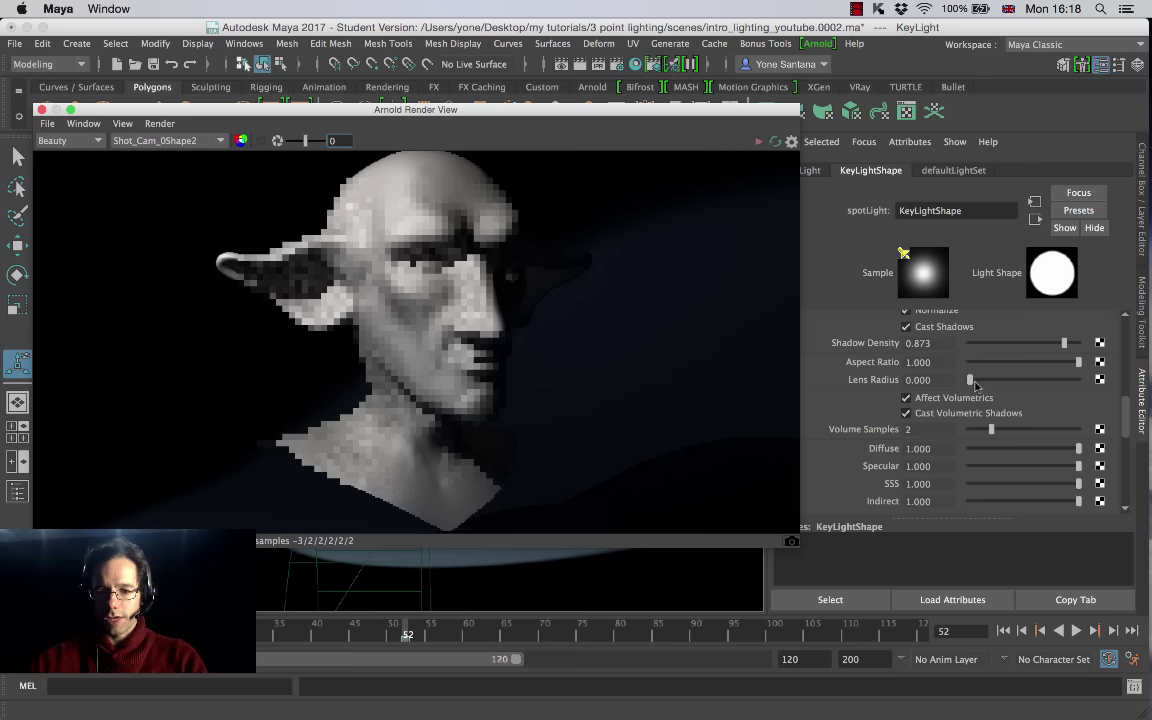
Step: Raise the KeyLight's Lens Radius, then enter a value of 5
{"action": "left_click_drag", "start_coordinate": [974, 383], "coordinate": [975, 386]}
{"action": "left_click_drag", "start_coordinate": [1047, 380], "coordinate": [1072, 381]}
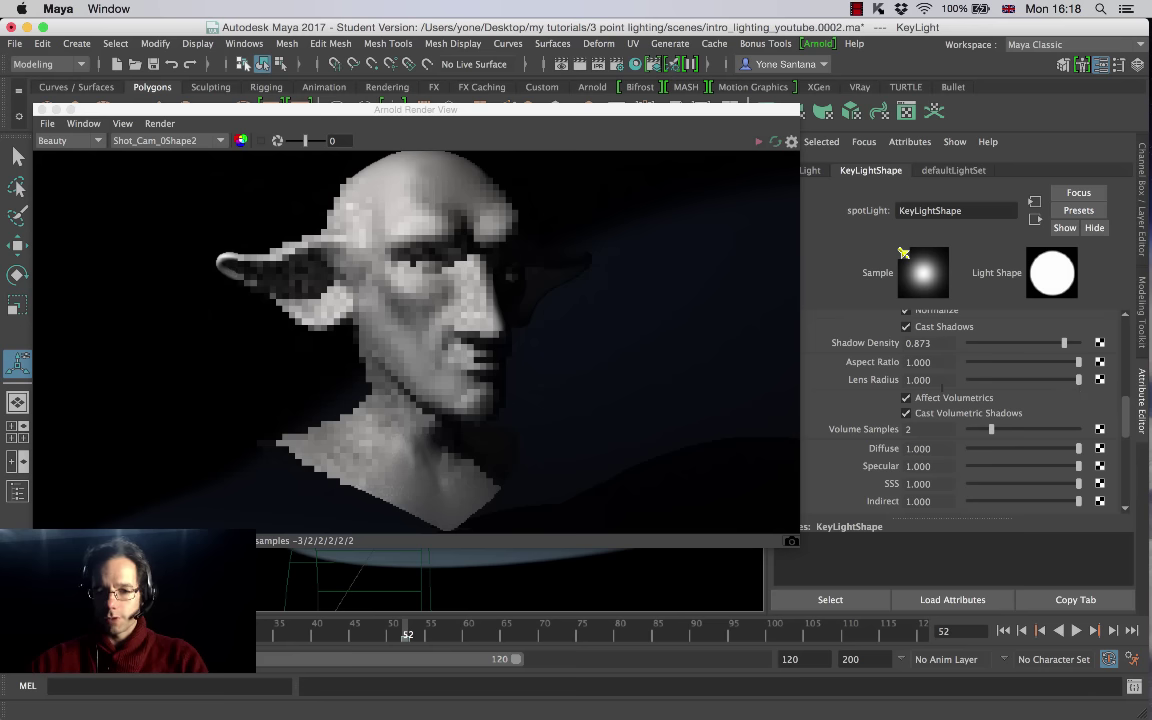
{"action": "left_click", "coordinate": [918, 380]}
{"action": "type", "text": "5"}
{"action": "key", "text": "Return"}
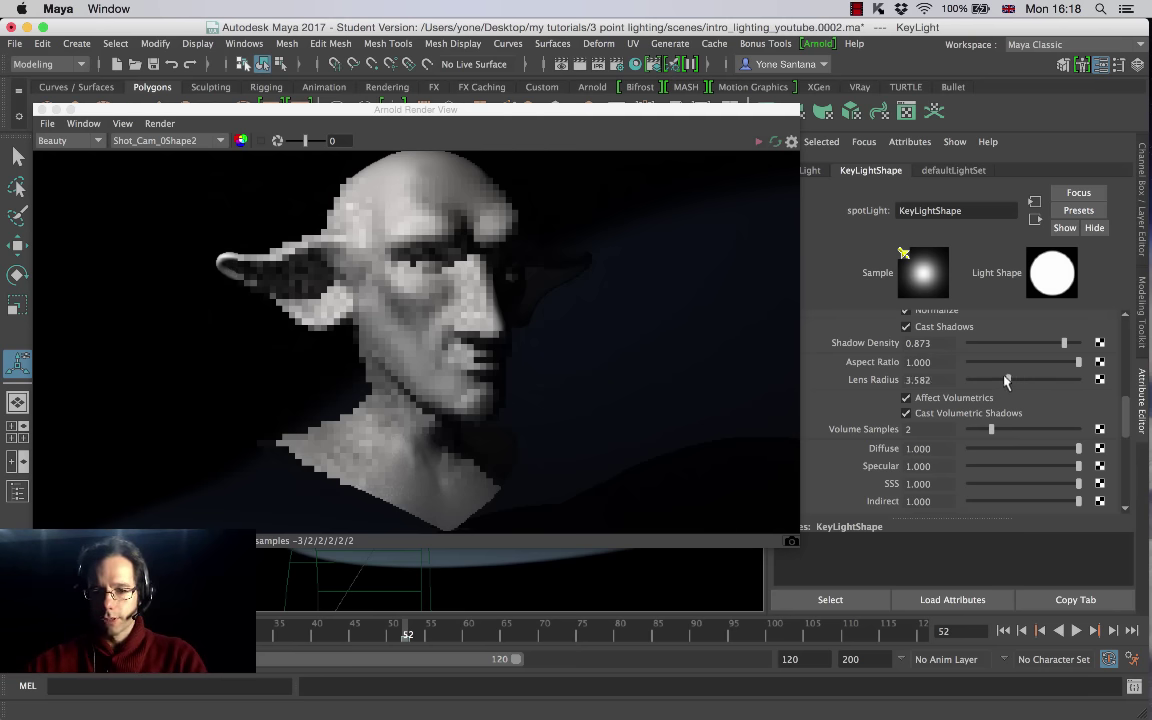
Step: Drop the Lens Radius to 0 and update the full scene in Arnold RenderView
{"action": "left_click_drag", "start_coordinate": [1024, 380], "coordinate": [950, 381]}
{"action": "left_click", "coordinate": [752, 153]}
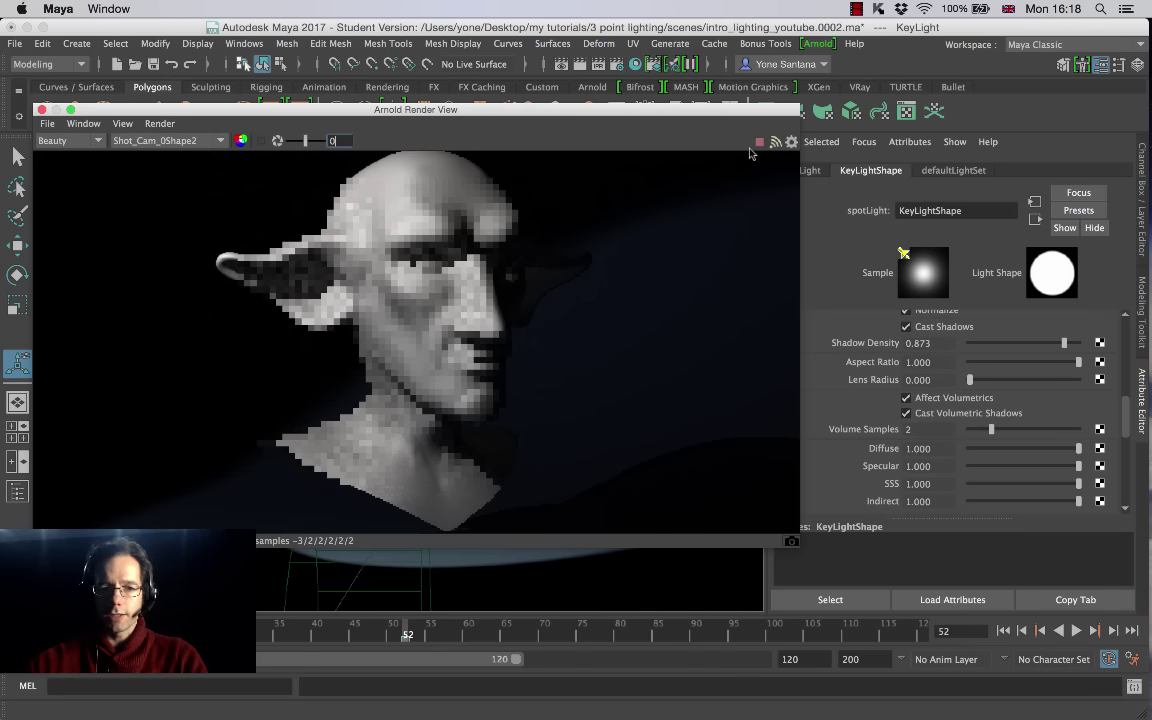
{"action": "left_click", "coordinate": [160, 123]}
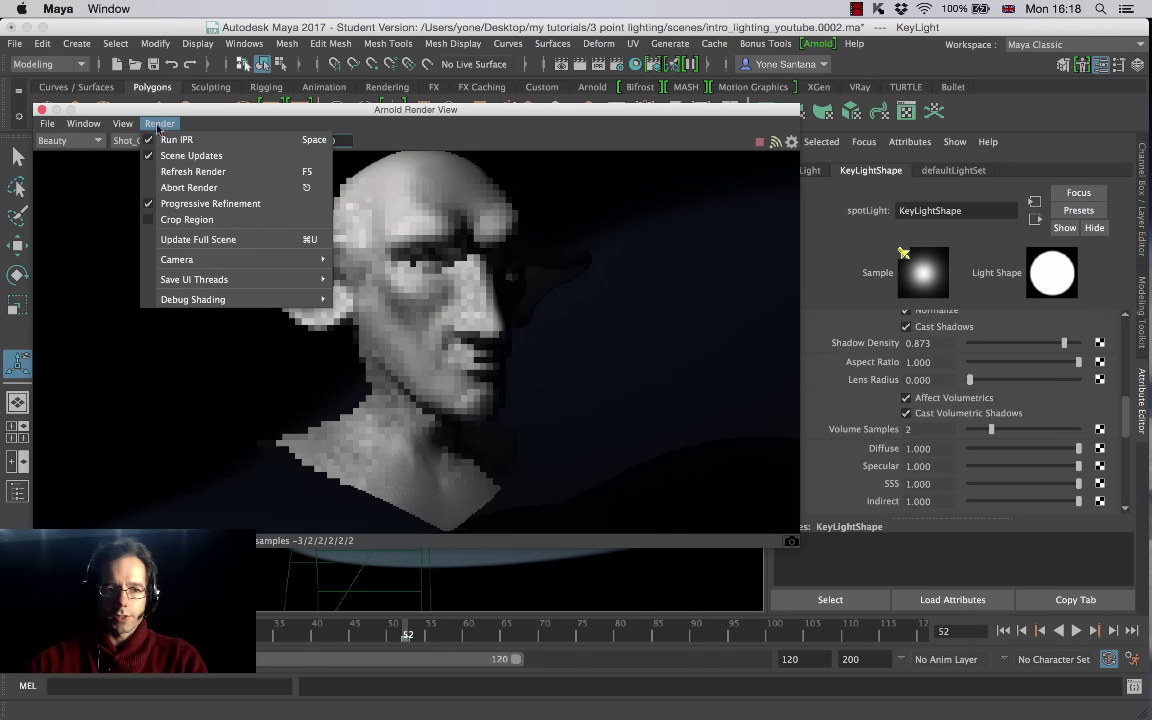
{"action": "left_click", "coordinate": [198, 239]}
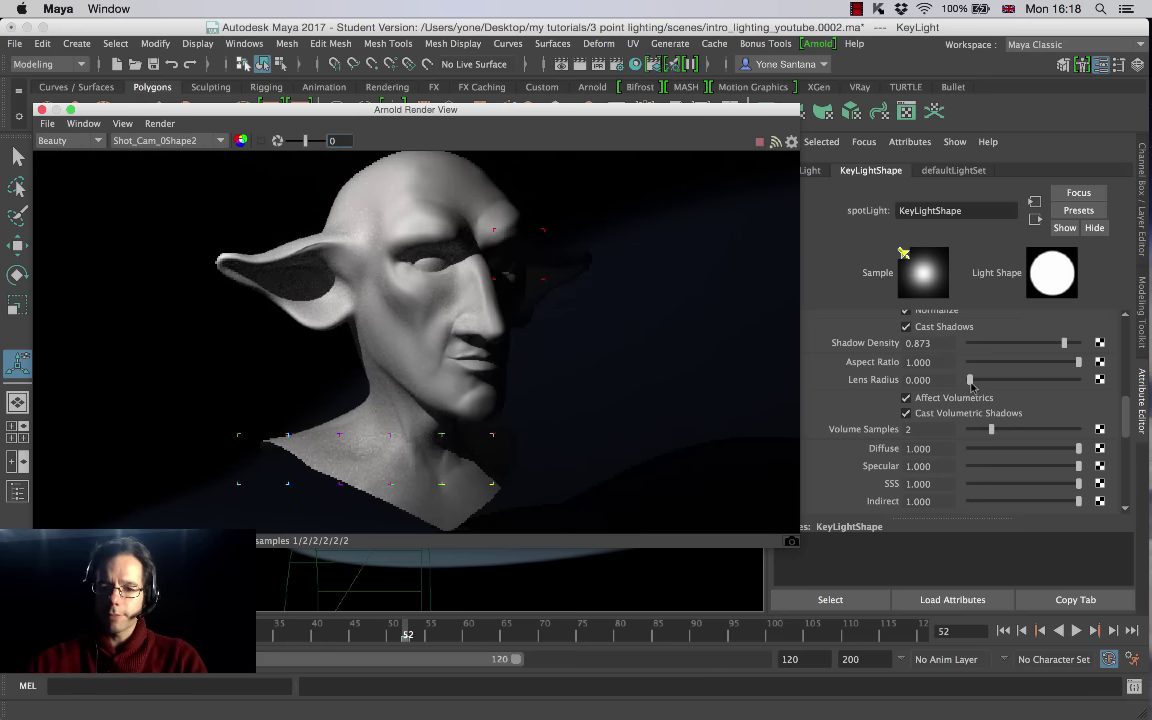
Step: Set the KeyLight's Lens Radius to 1 for soft-edged shadows
{"action": "left_click_drag", "start_coordinate": [970, 381], "coordinate": [1016, 382]}
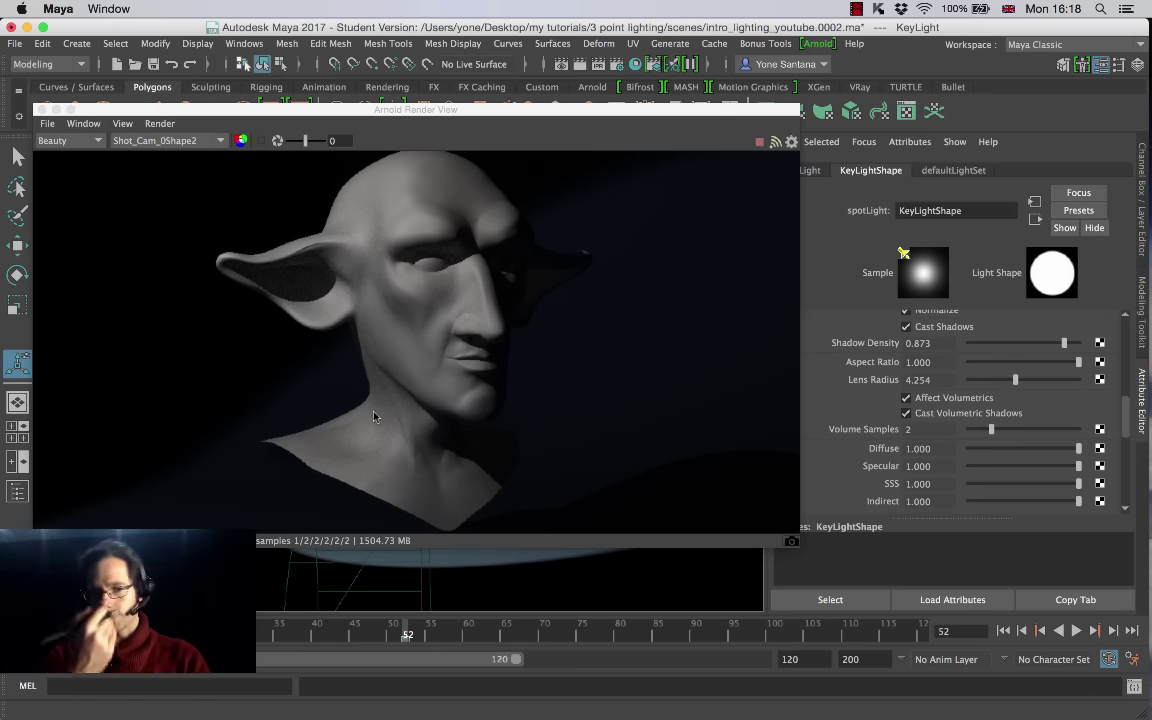
{"action": "key", "text": "t"}
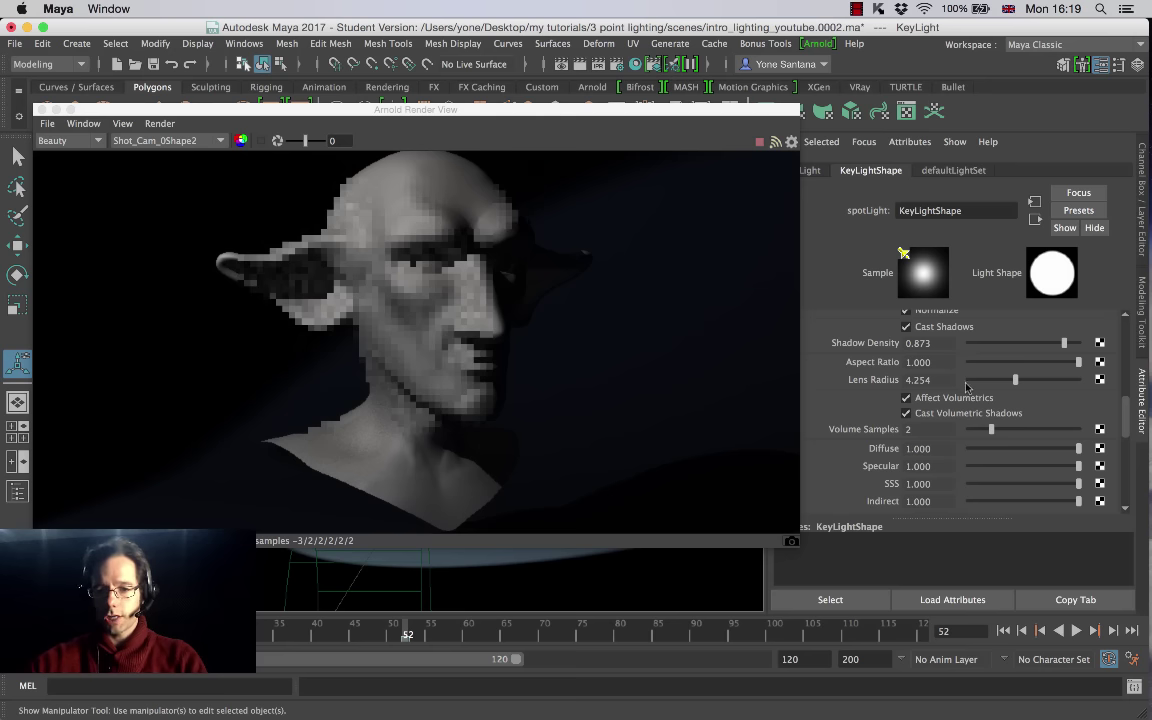
{"action": "type", "text": "1"}
{"action": "key", "text": "Return"}
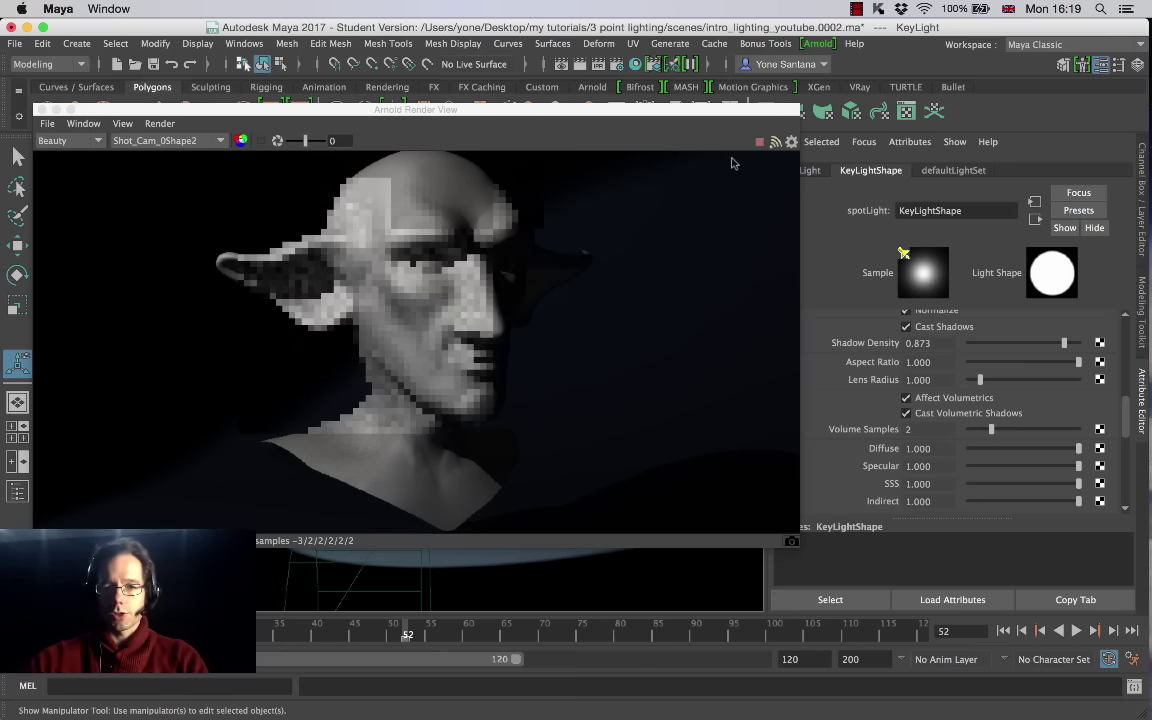
Step: Restart the interactive Arnold render from the Shot_Cam_0Shape2 camera
{"action": "left_click", "coordinate": [684, 134]}
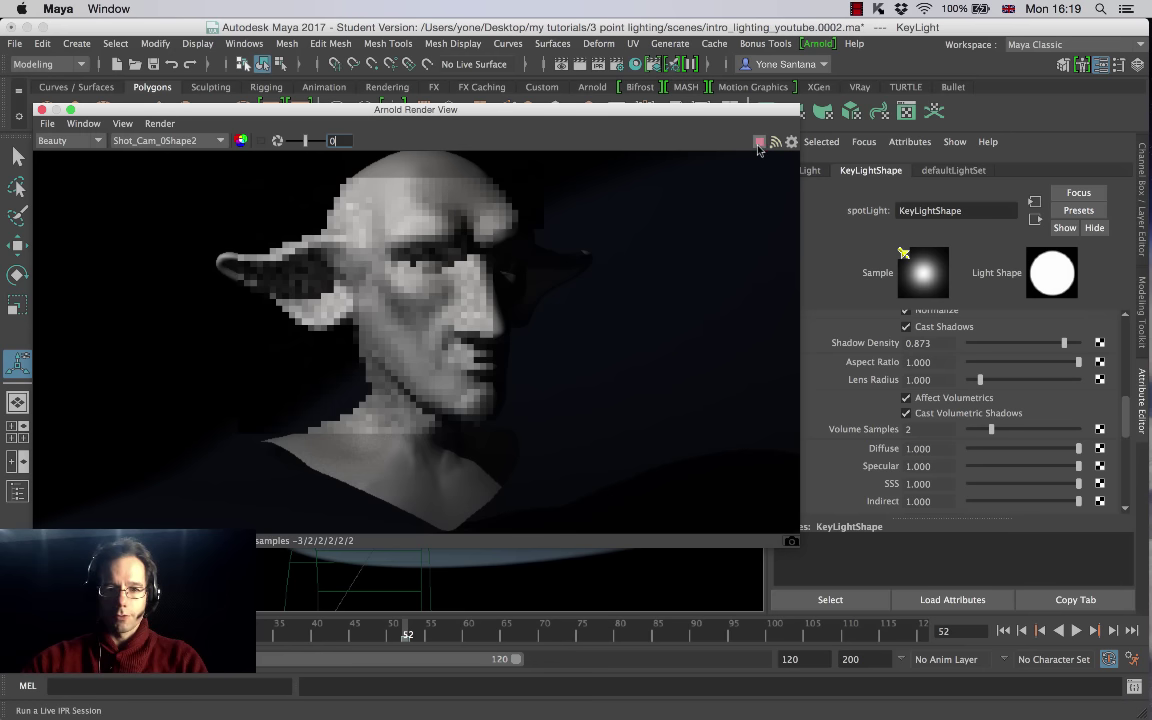
{"action": "left_click", "coordinate": [759, 143]}
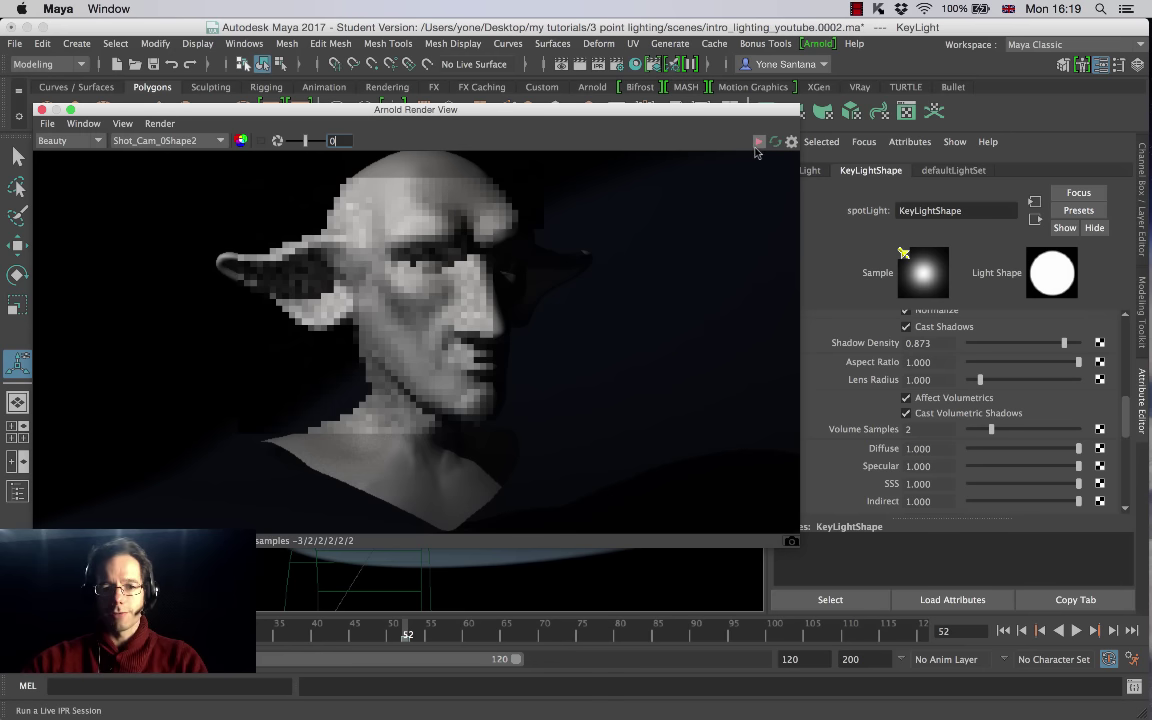
{"action": "left_click", "coordinate": [160, 123]}
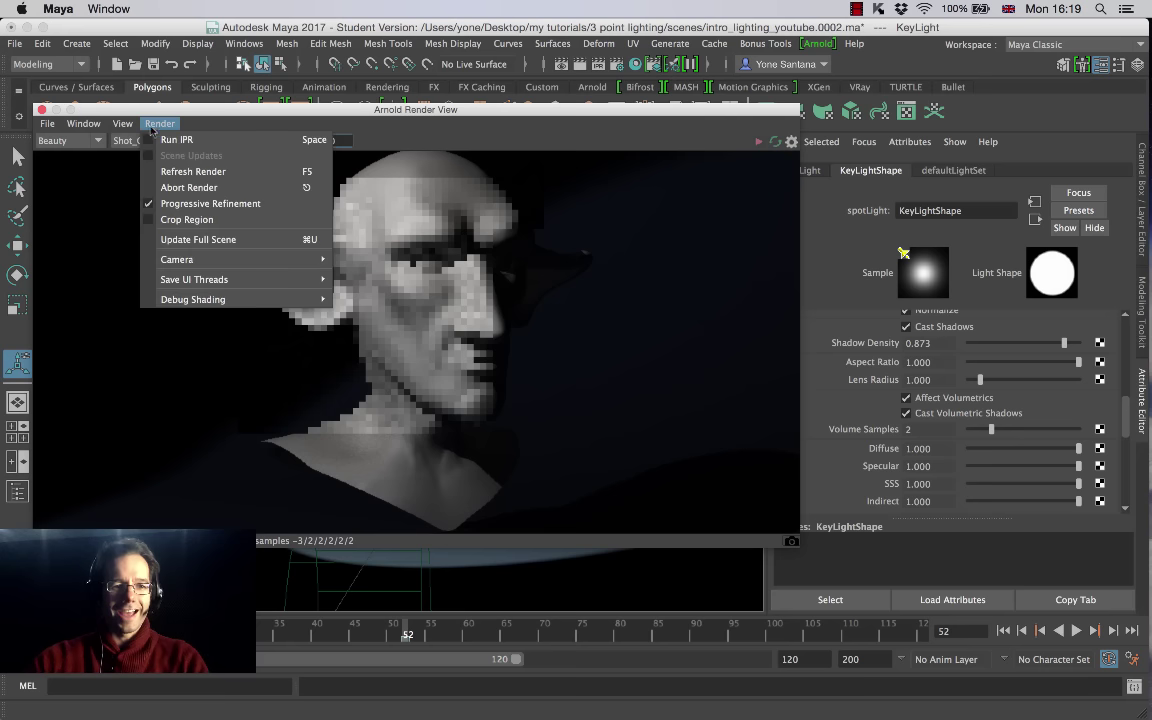
{"action": "left_click", "coordinate": [172, 139]}
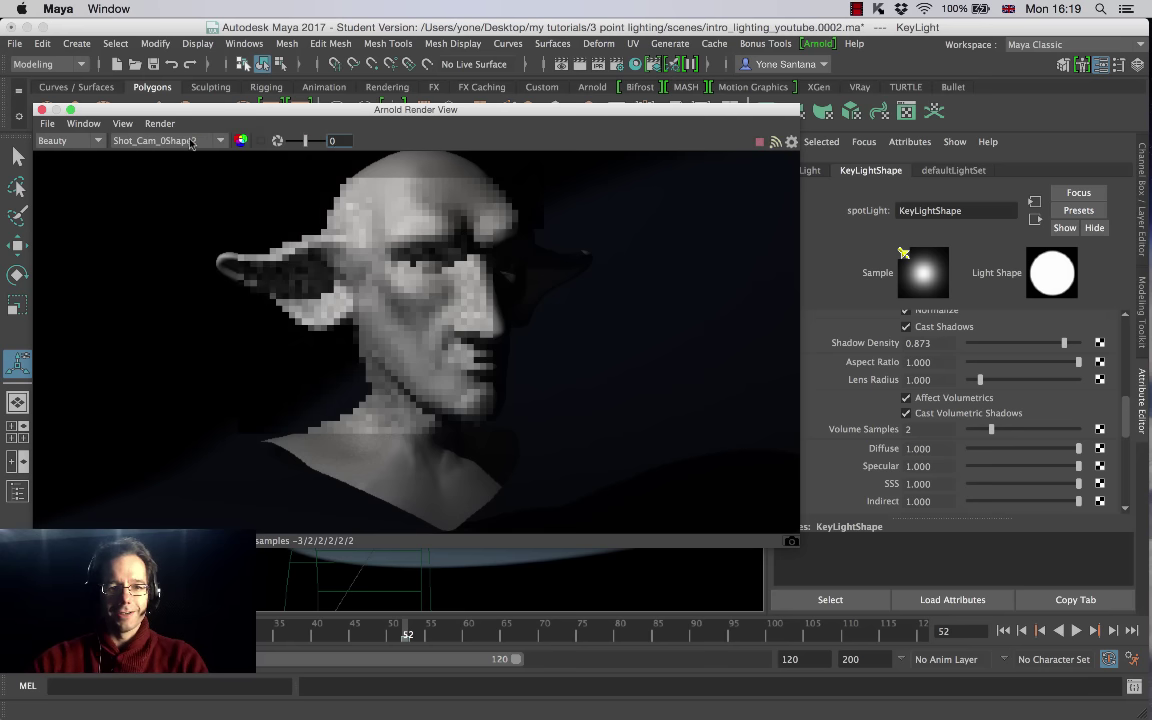
{"action": "left_click", "coordinate": [165, 123]}
{"action": "left_click", "coordinate": [385, 349]}
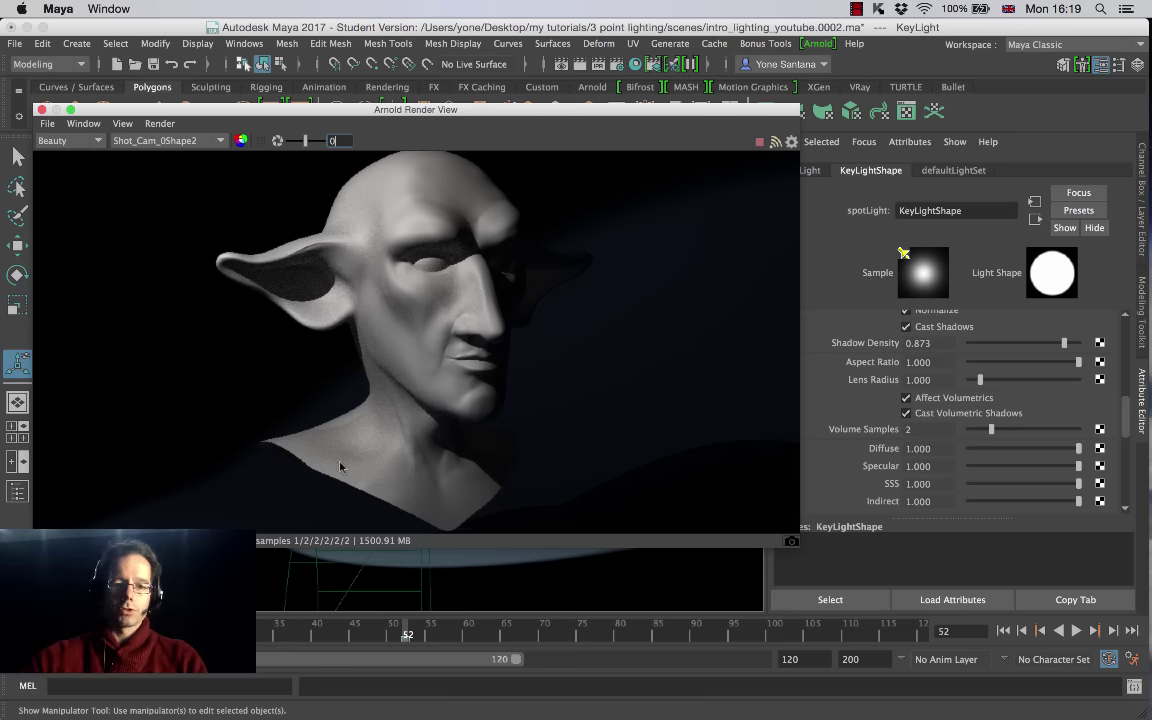
Step: Set the KeyLight colour to saturated orange (H 21.6, S 1.0, V 0.71)
{"action": "left_click_drag", "start_coordinate": [1127, 428], "coordinate": [1128, 330]}
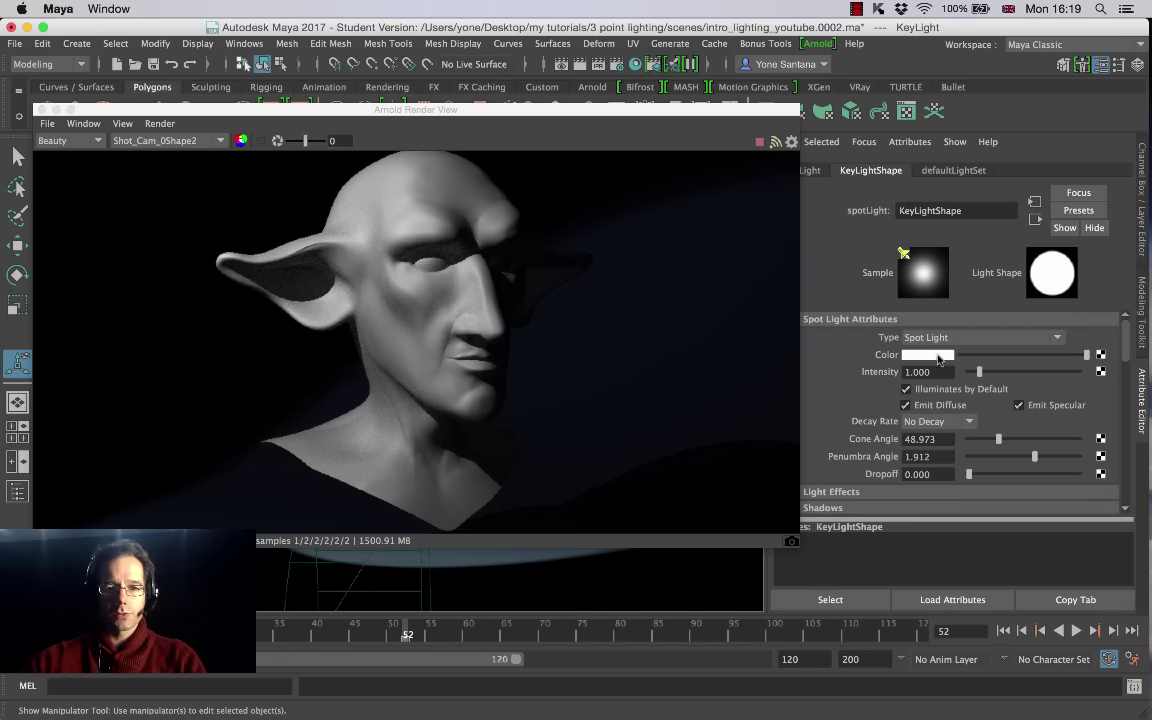
{"action": "left_click", "coordinate": [938, 356]}
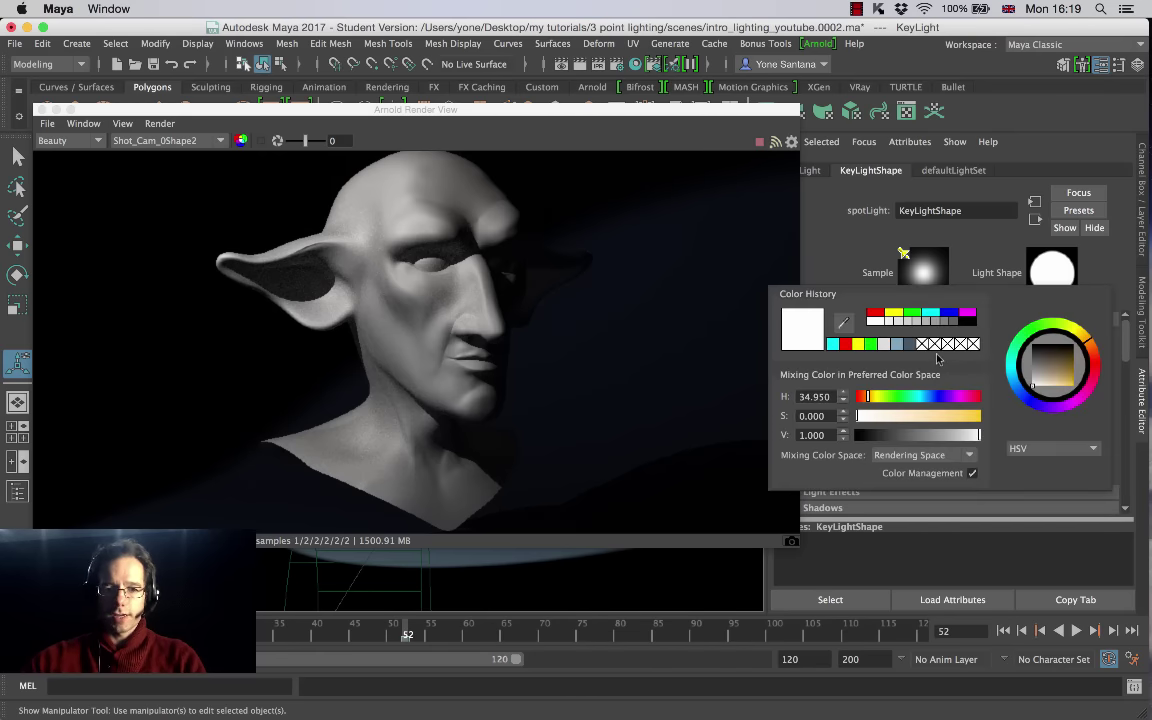
{"action": "left_click", "coordinate": [927, 356]}
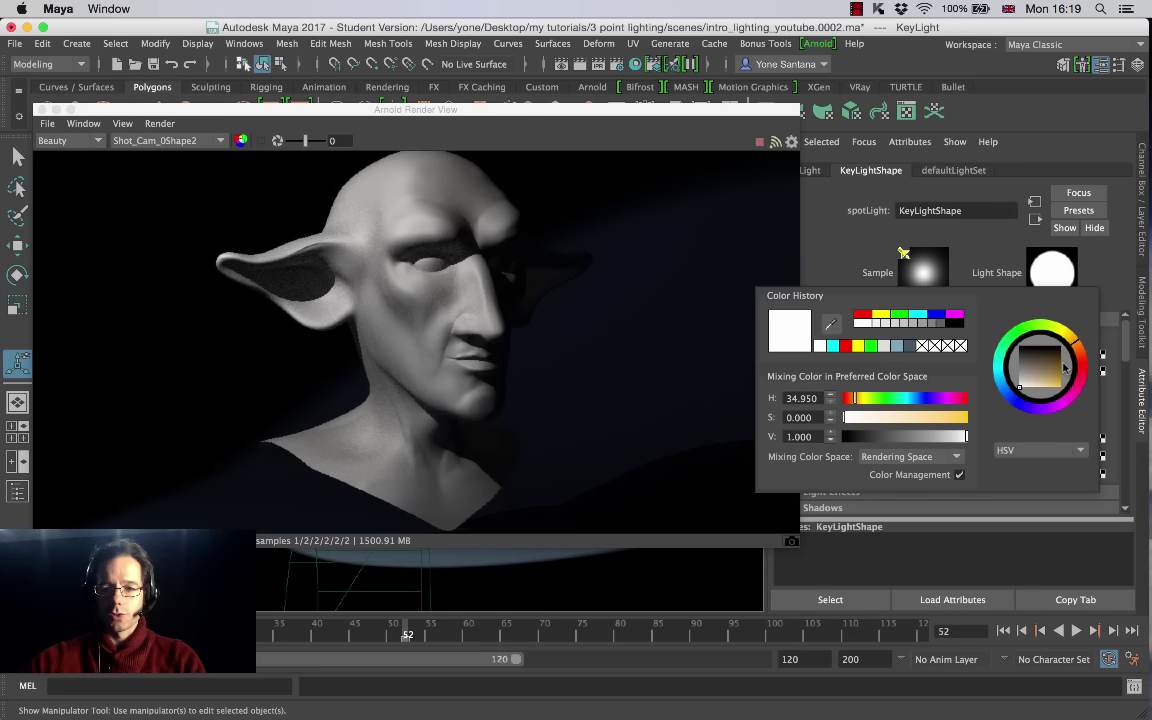
{"action": "left_click", "coordinate": [1030, 386]}
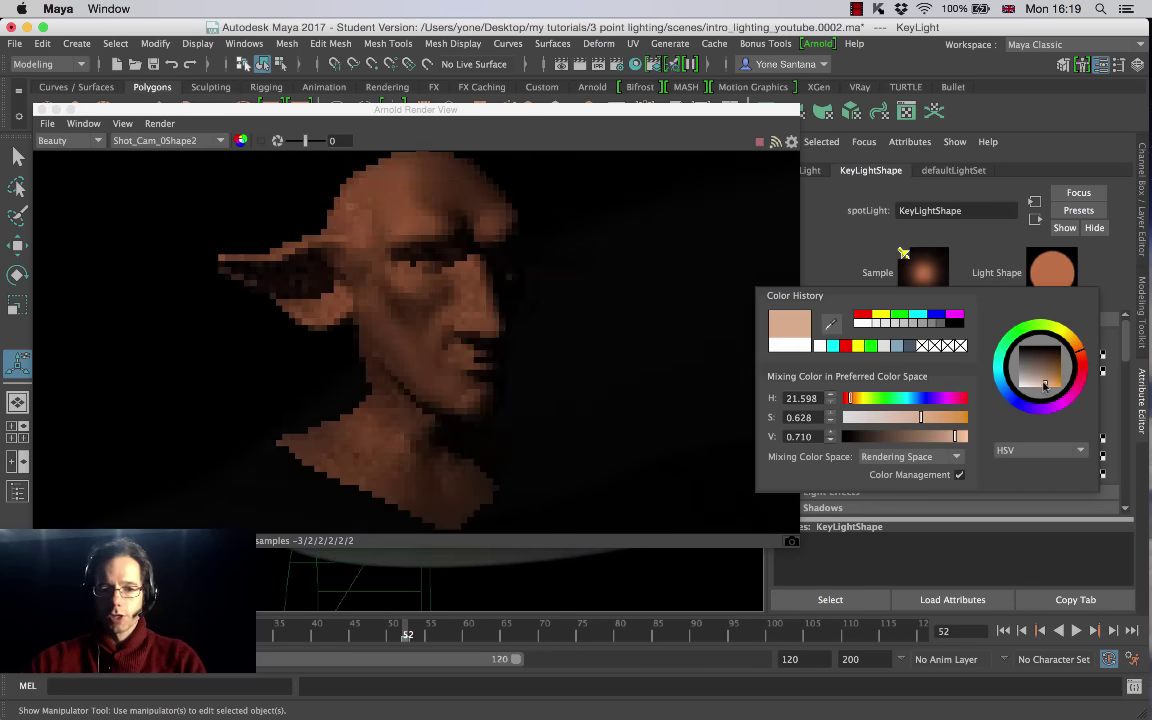
{"action": "mouse_move", "coordinate": [1030, 386]}
{"action": "left_mouse_down"}
{"action": "mouse_move", "coordinate": [1022, 372]}
{"action": "mouse_move", "coordinate": [1025, 382]}
{"action": "left_mouse_up"}
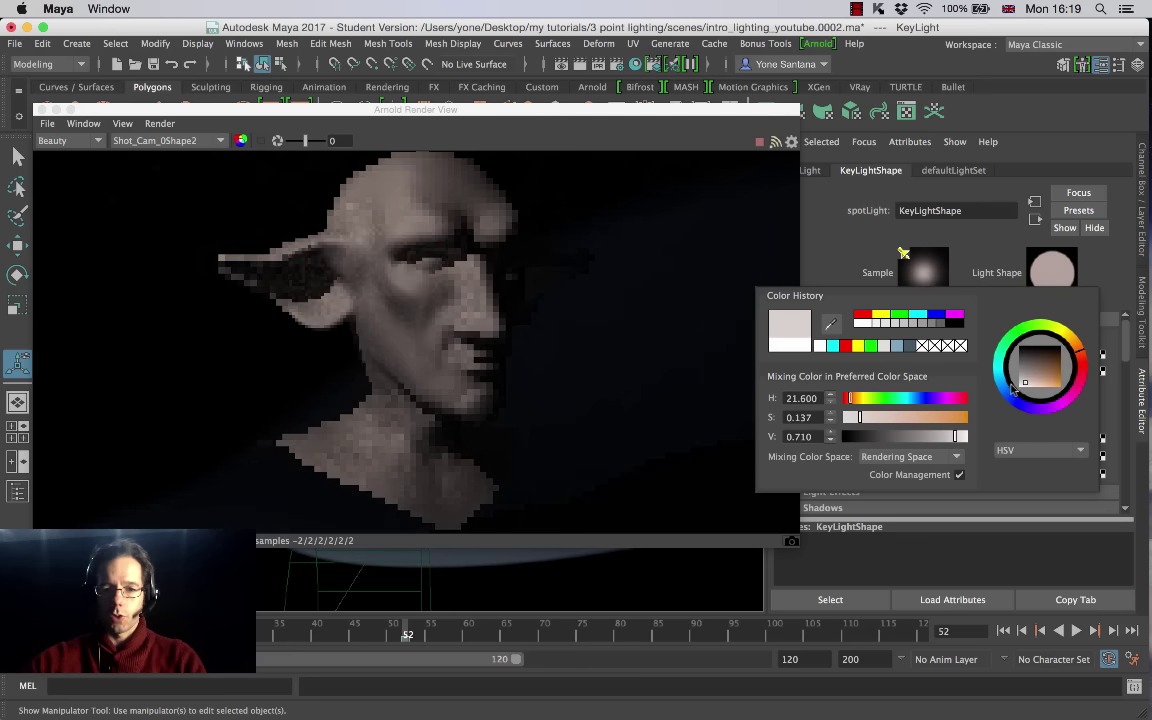
{"action": "left_click", "coordinate": [865, 417]}
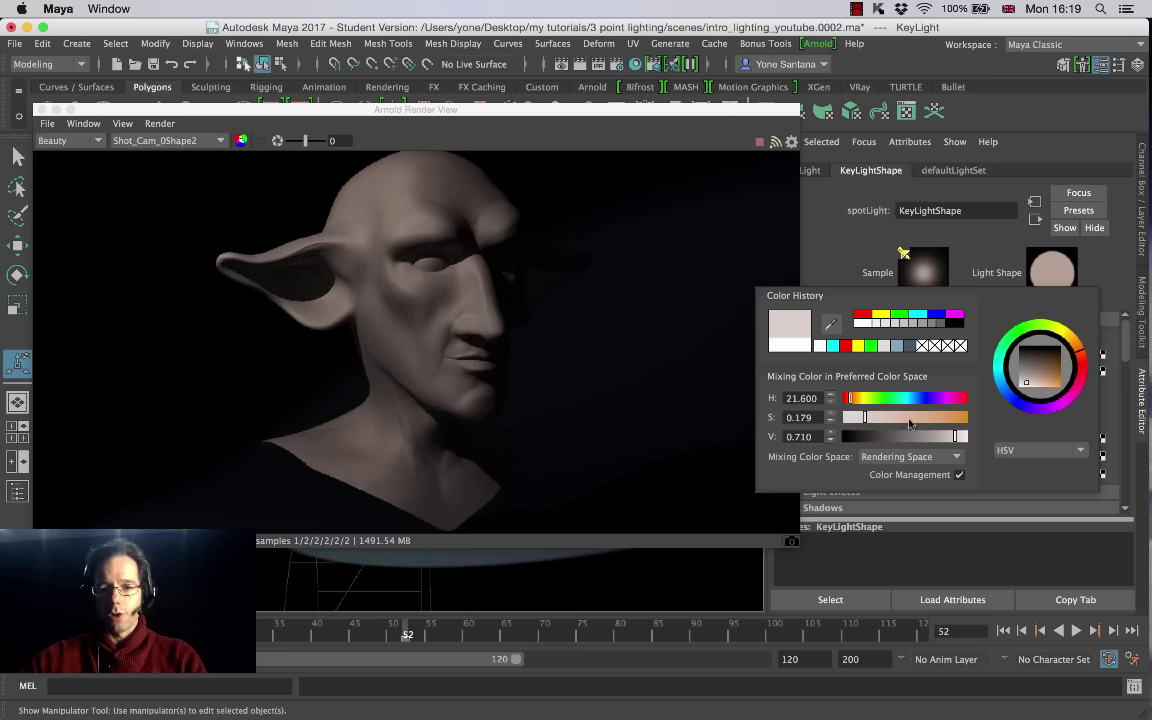
{"action": "left_click_drag", "start_coordinate": [865, 419], "coordinate": [970, 418]}
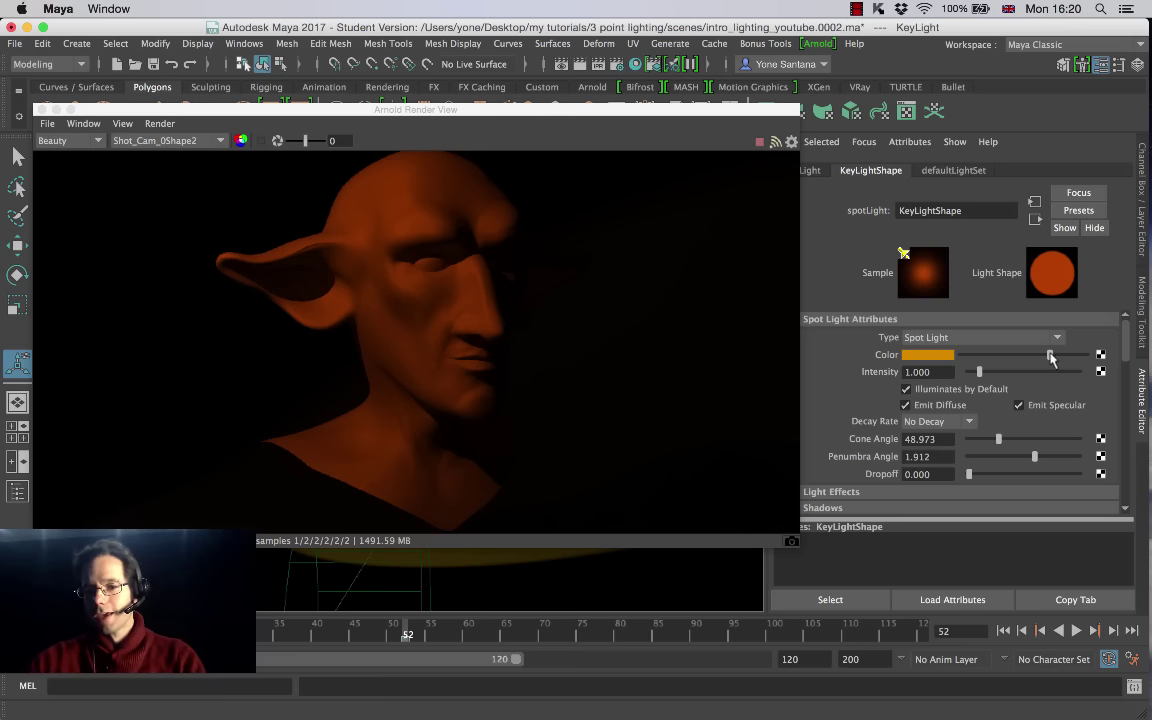
{"action": "left_click", "coordinate": [928, 355]}
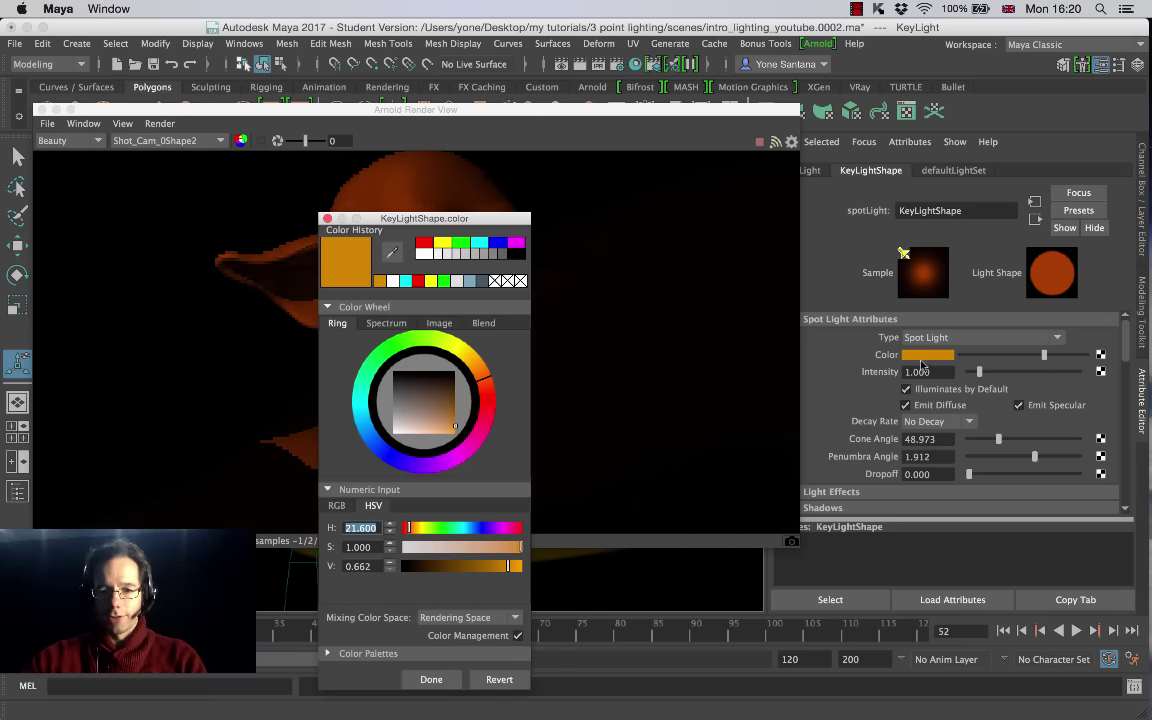
{"action": "left_click", "coordinate": [405, 280]}
{"action": "left_click_drag", "start_coordinate": [411, 223], "coordinate": [947, 130]}
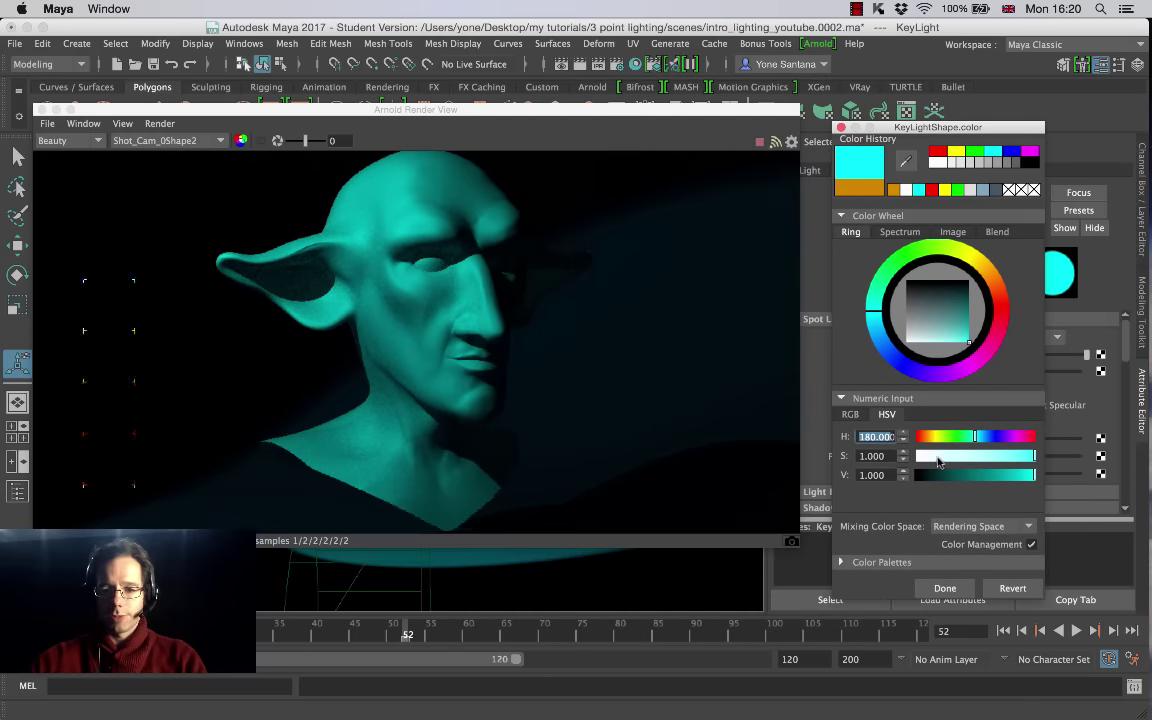
{"action": "left_click_drag", "start_coordinate": [936, 458], "coordinate": [916, 457]}
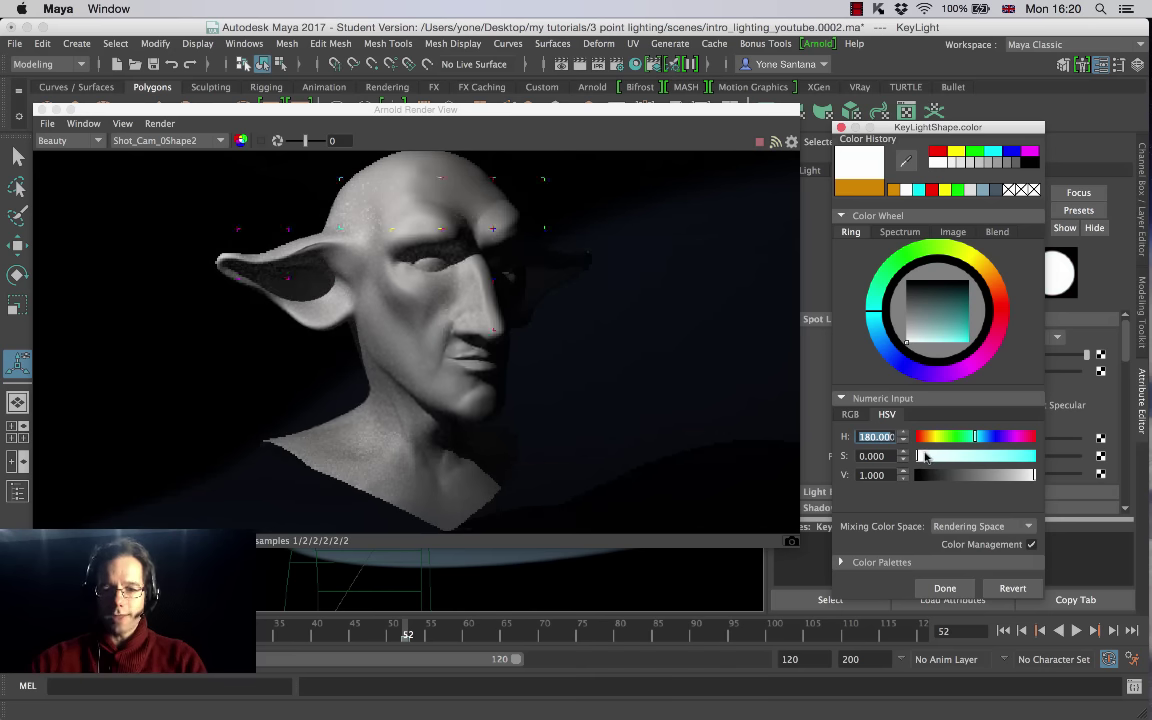
{"action": "left_click", "coordinate": [928, 457]}
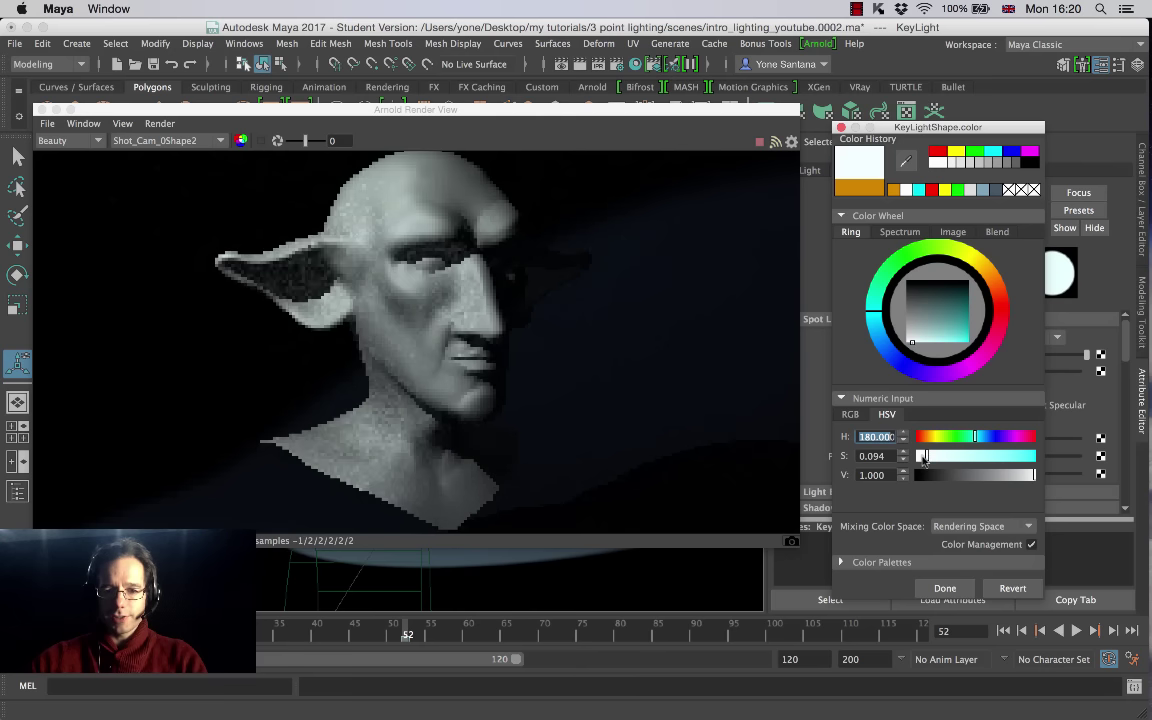
{"action": "left_click", "coordinate": [924, 457]}
{"action": "left_click_drag", "start_coordinate": [924, 457], "coordinate": [937, 457]}
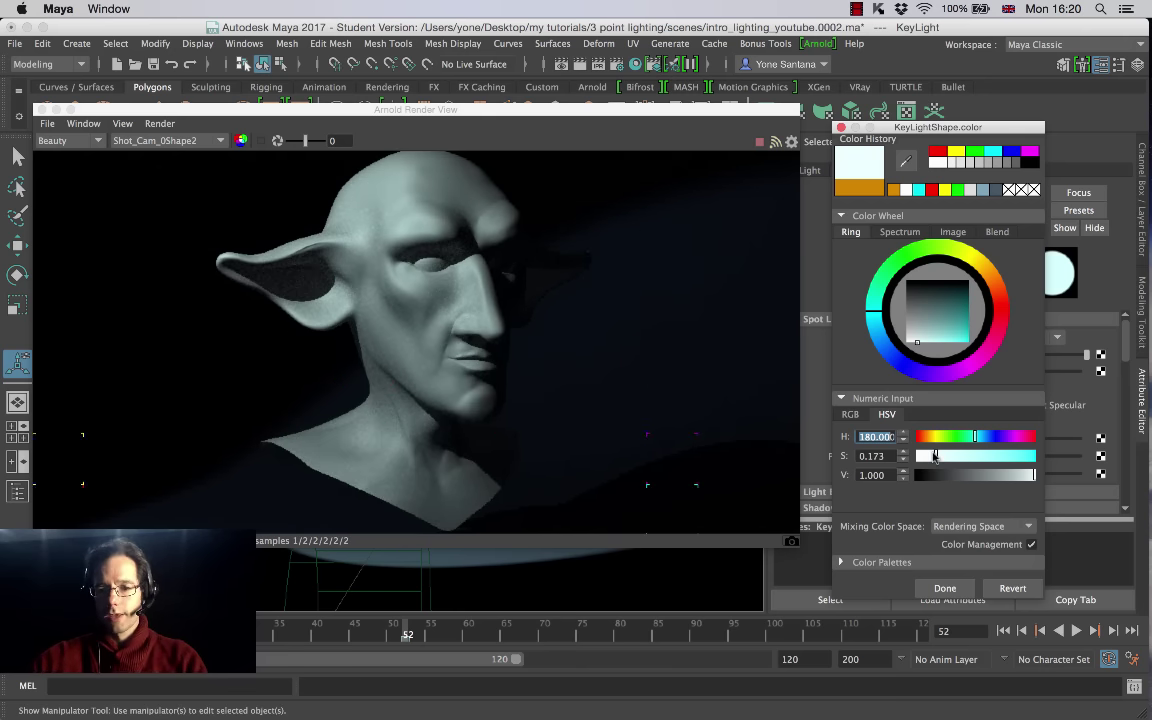
{"action": "left_click_drag", "start_coordinate": [935, 456], "coordinate": [922, 456]}
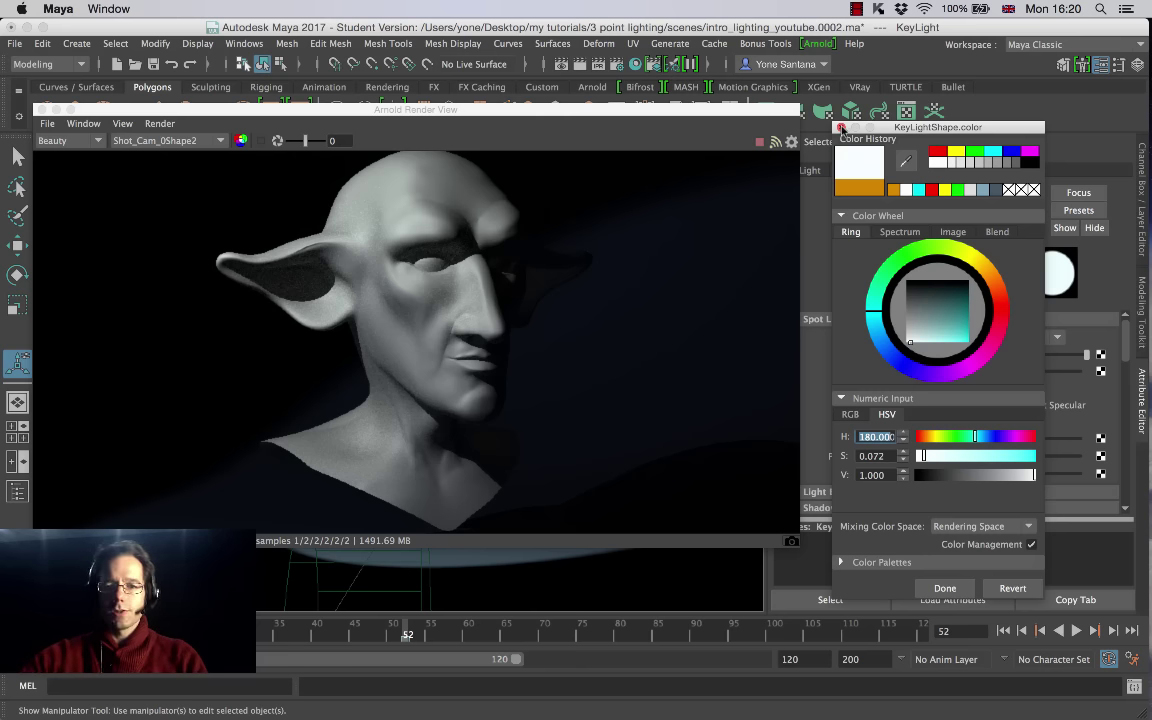
{"action": "left_click", "coordinate": [841, 128]}
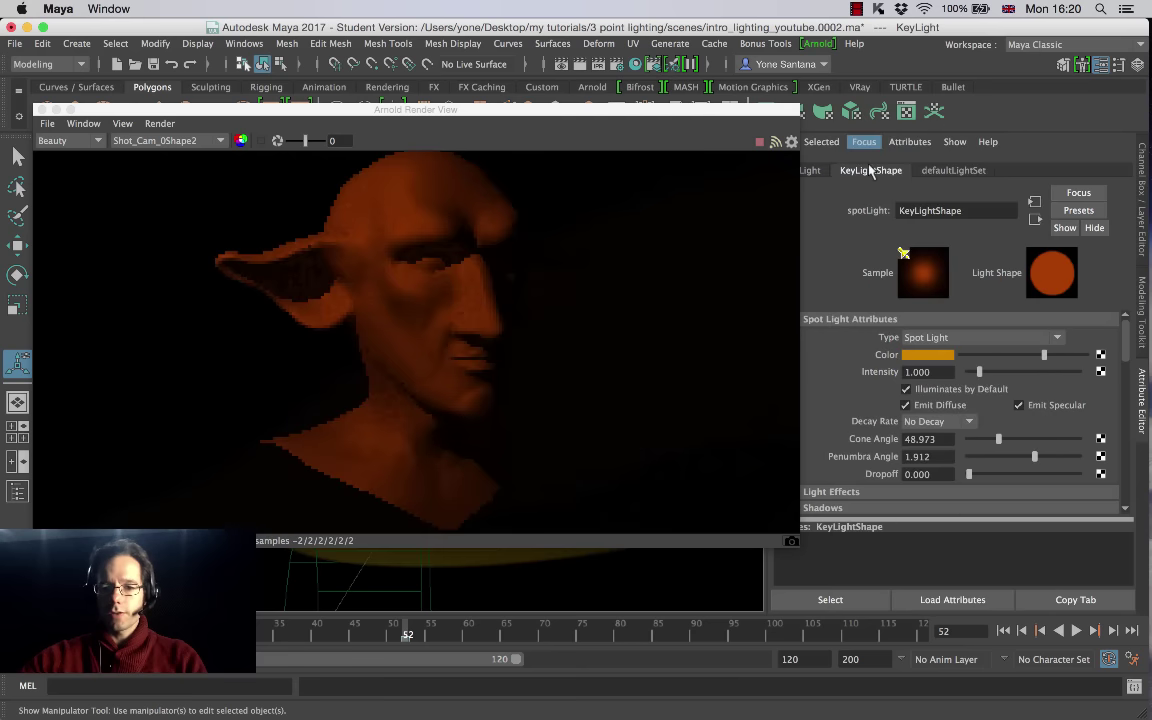
Step: Make the KeyLight colour pure white and enable Use Color Temperature at 6500
{"action": "mouse_move", "coordinate": [1027, 358]}
{"action": "left_mouse_down"}
{"action": "mouse_move", "coordinate": [975, 357]}
{"action": "mouse_move", "coordinate": [1010, 357]}
{"action": "left_mouse_up"}
{"action": "left_click", "coordinate": [928, 355]}
{"action": "left_click_drag", "start_coordinate": [936, 370], "coordinate": [845, 333]}
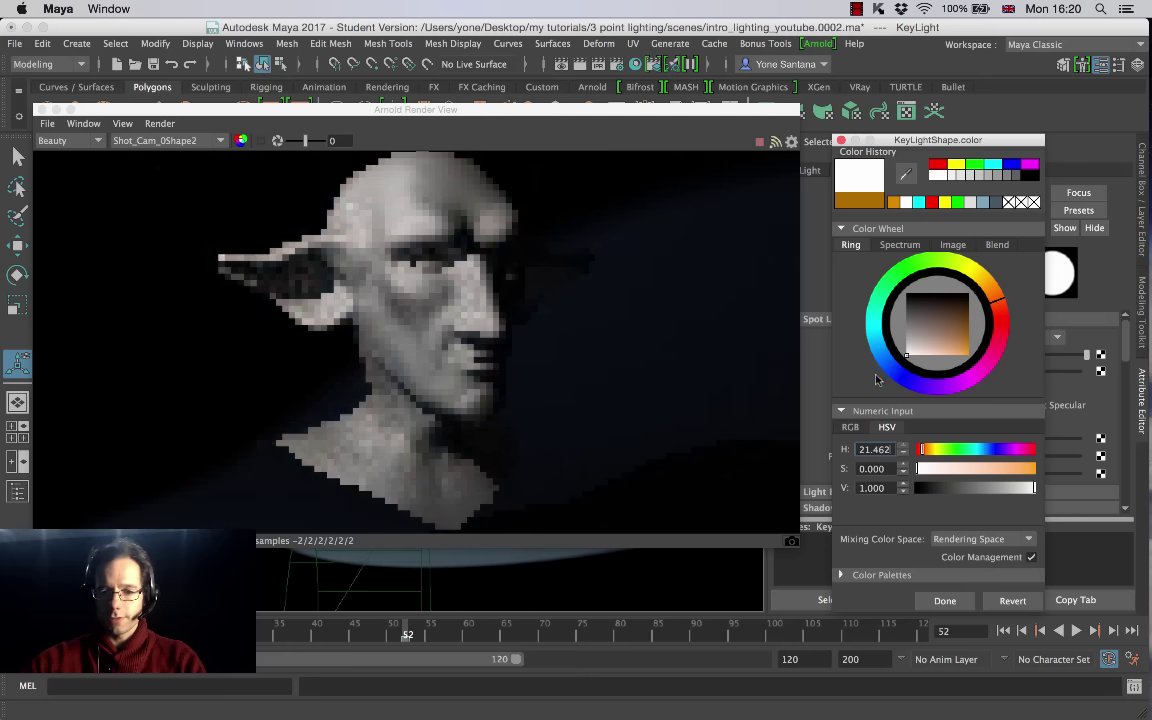
{"action": "left_click", "coordinate": [940, 601]}
{"action": "scroll", "coordinate": [904, 366], "scroll_direction": "down", "scroll_amount": 3}
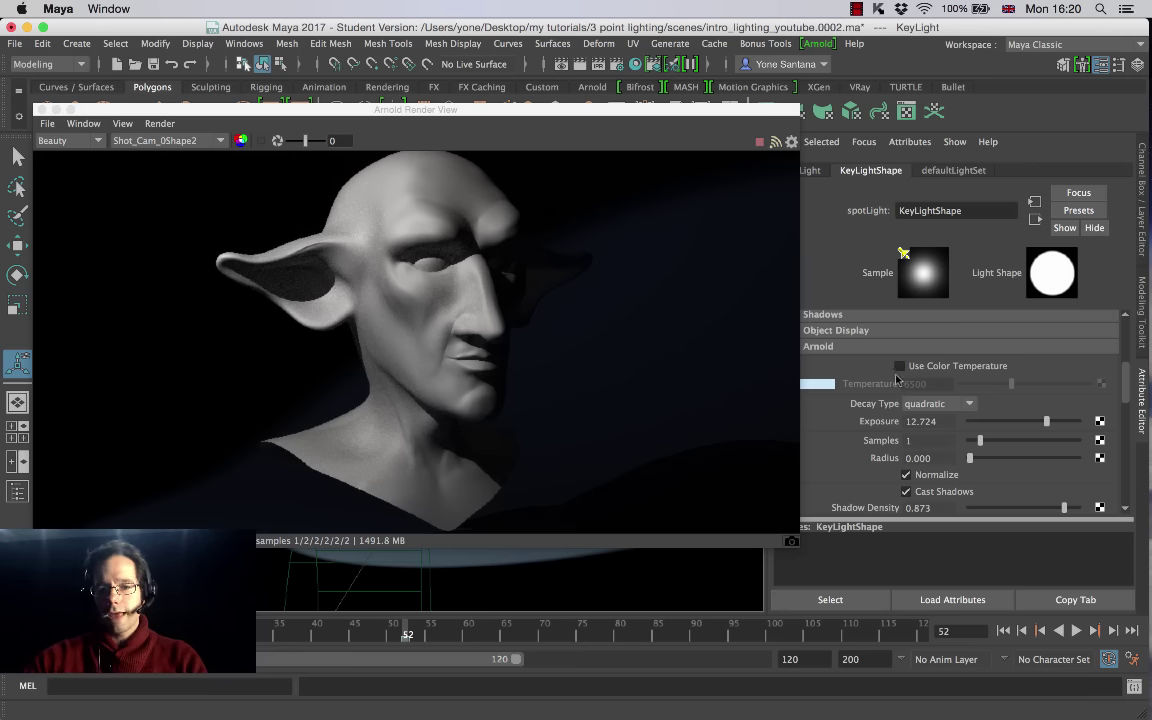
{"action": "left_click", "coordinate": [900, 367]}
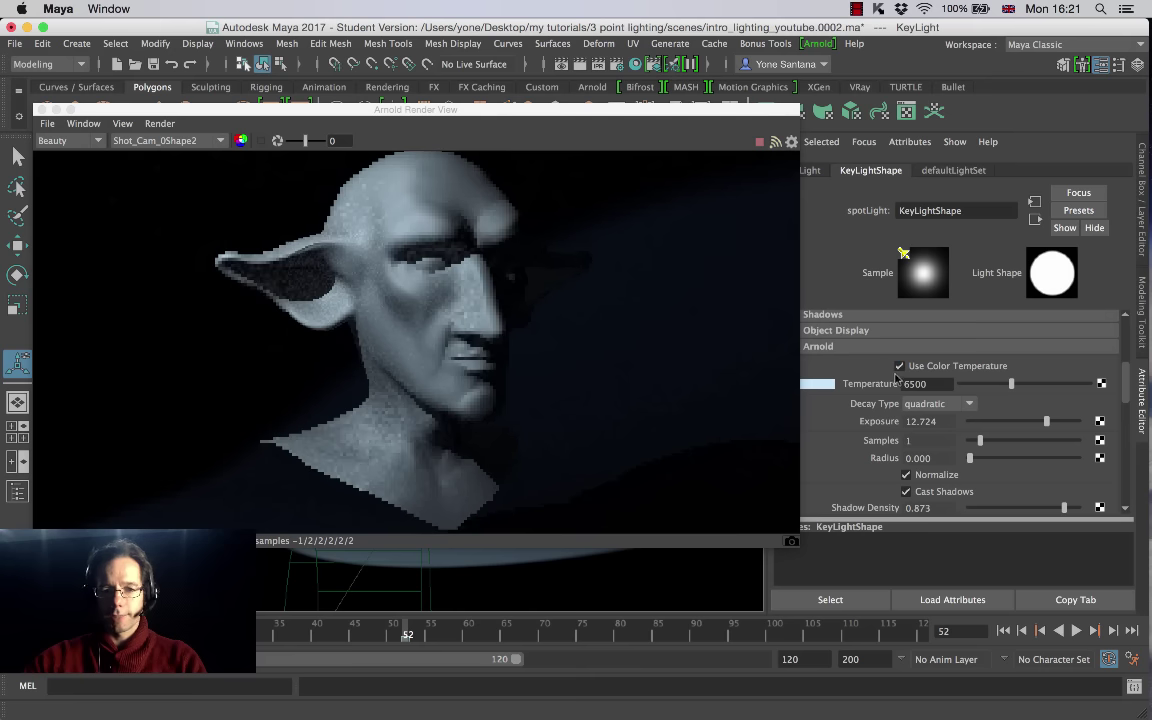
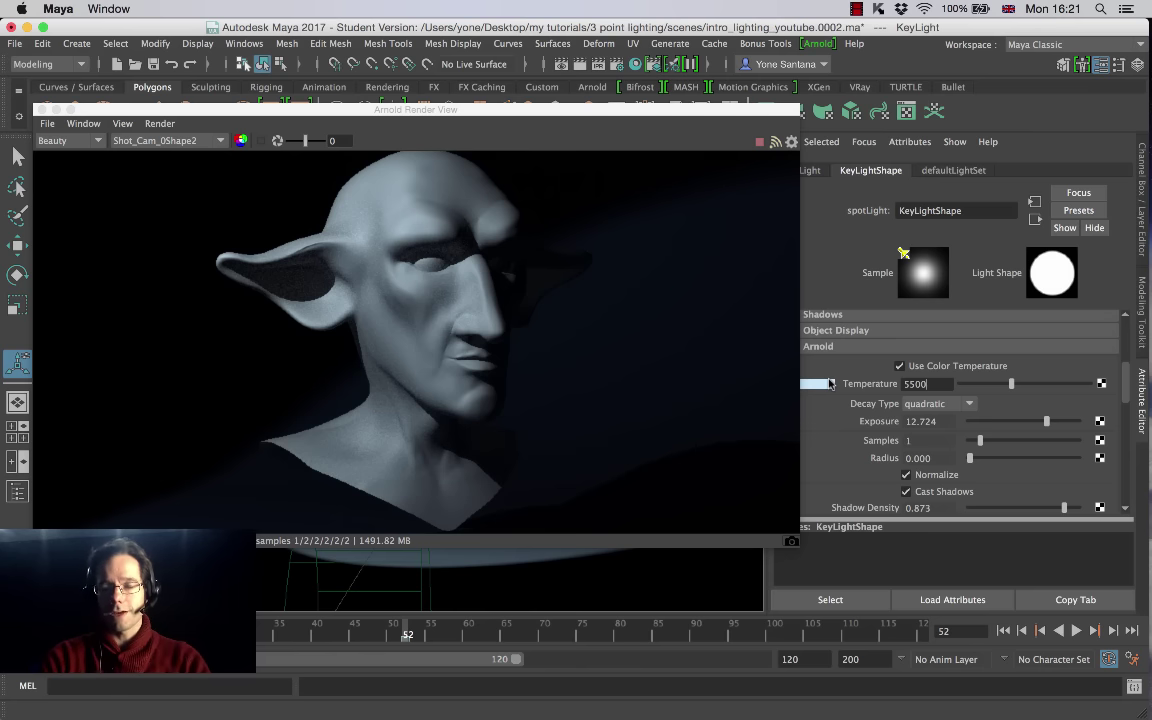
Step: Give the key light a 5000 colour temperature and 13.470 exposure, then restart the Arnold IPR
{"action": "key", "text": "Return"}
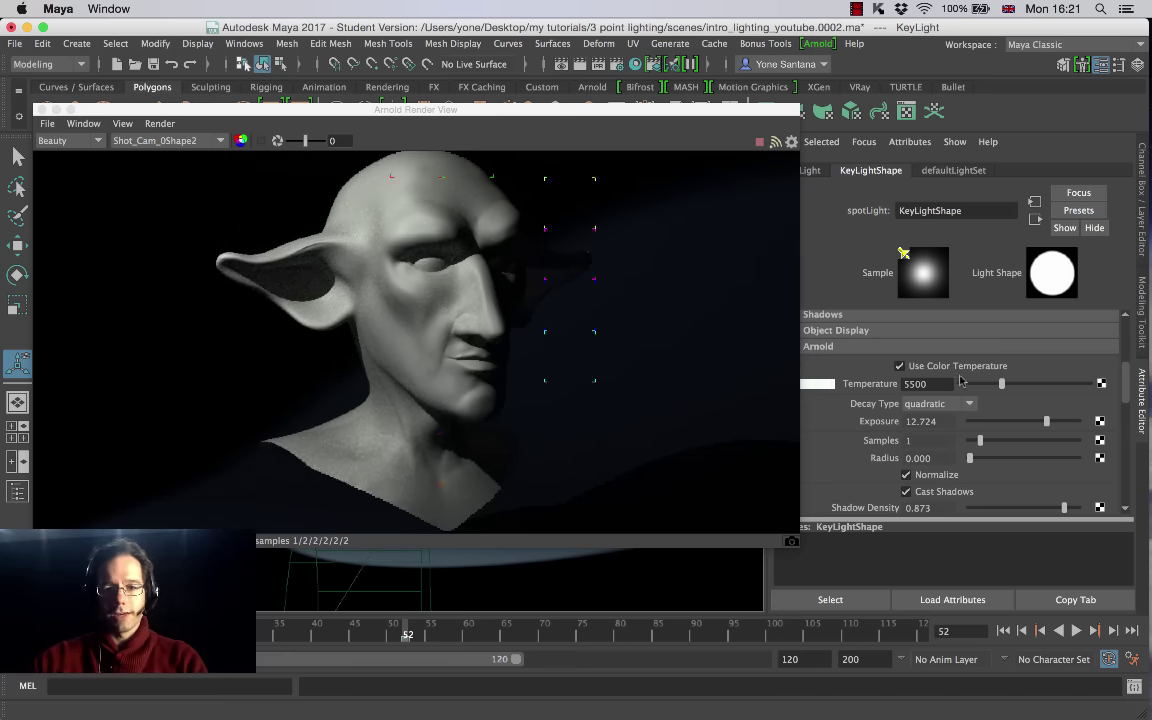
{"action": "left_click_drag", "start_coordinate": [1002, 386], "coordinate": [963, 390]}
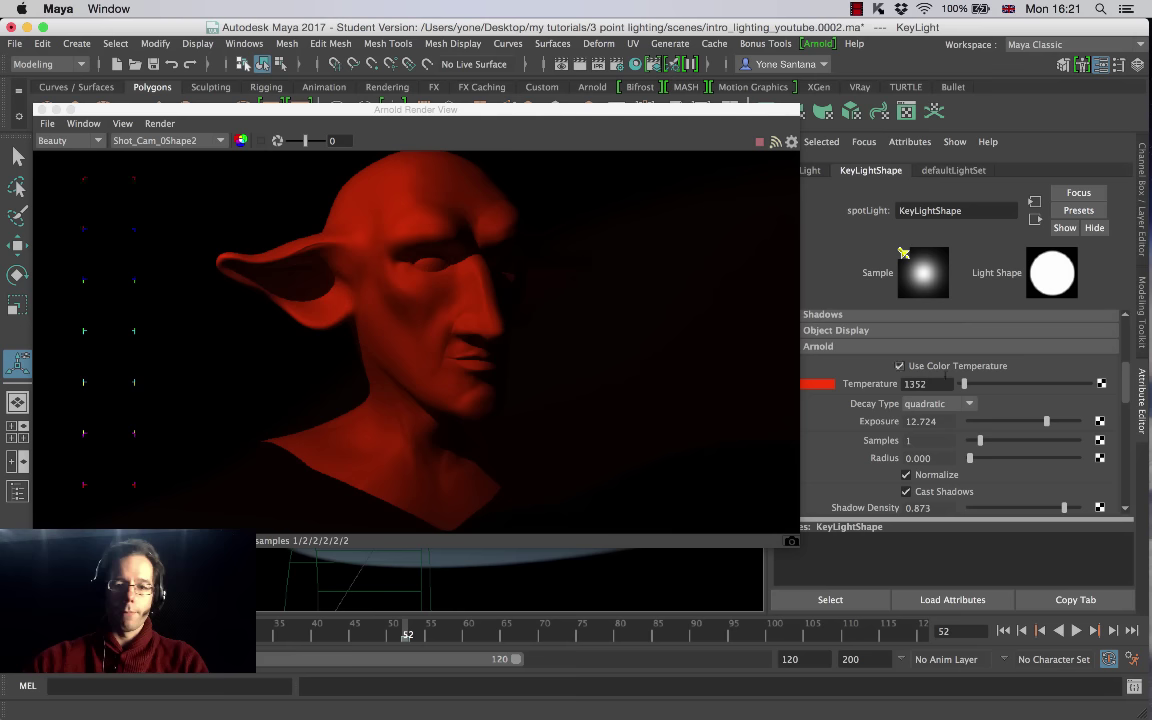
{"action": "key", "text": "super+a"}
{"action": "type", "text": "55"}
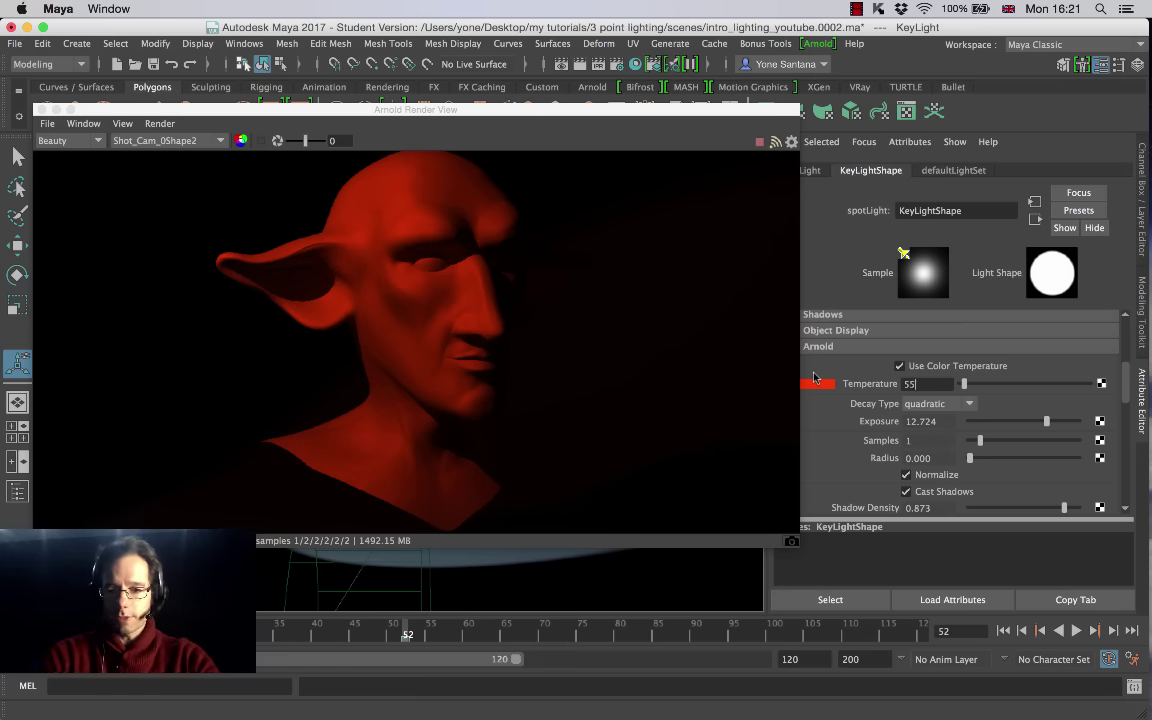
{"action": "type", "text": "000"}
{"action": "key", "text": "Return"}
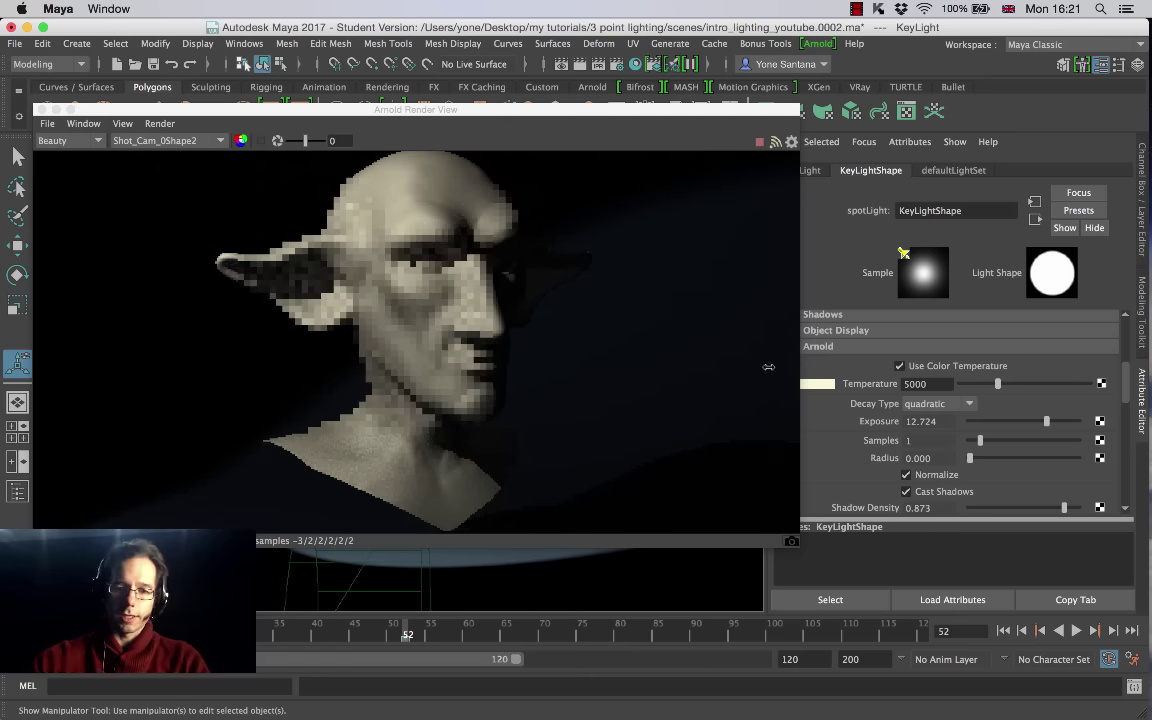
{"action": "left_click", "coordinate": [1049, 422]}
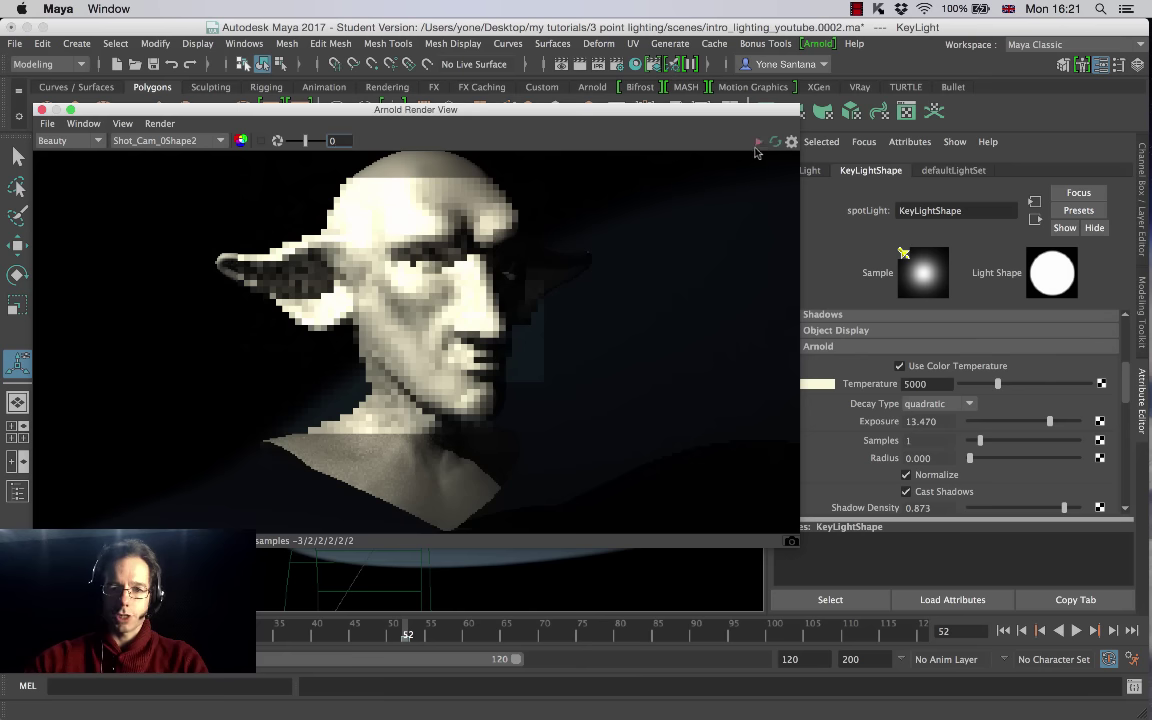
{"action": "left_click", "coordinate": [758, 143]}
{"action": "left_click", "coordinate": [758, 143]}
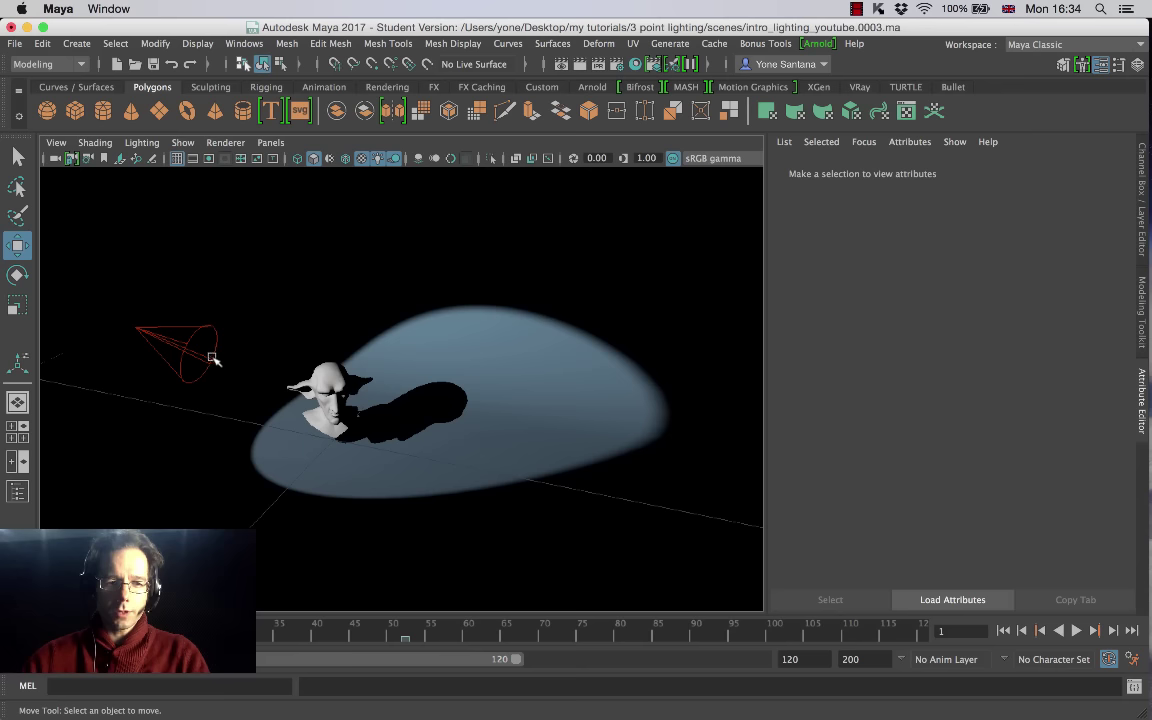
Step: Select the key spotlight and toggle its Illuminates by Default off and back on
{"action": "left_click", "coordinate": [212, 358]}
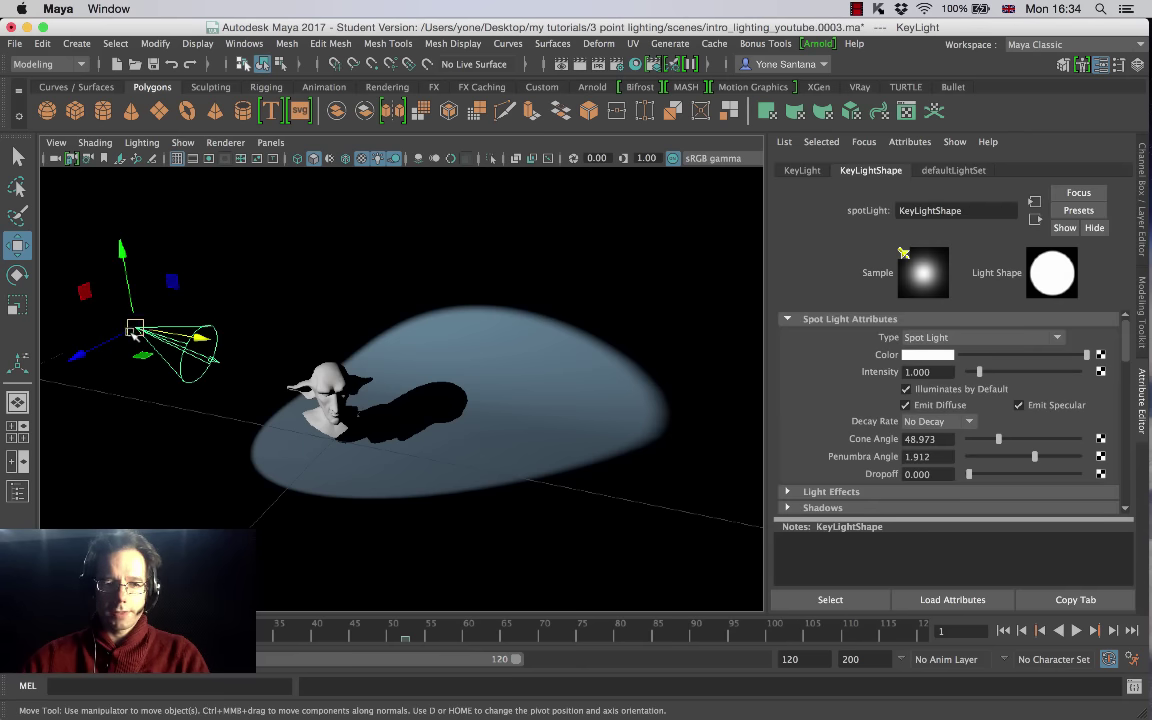
{"action": "left_click", "coordinate": [906, 390]}
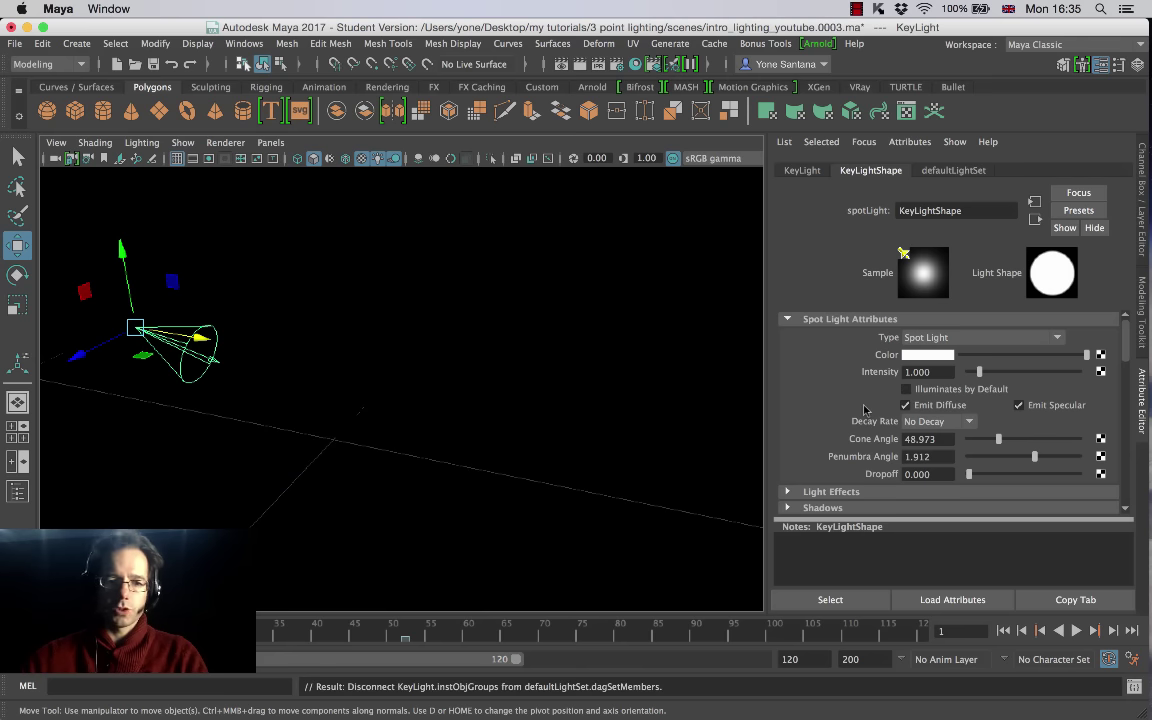
{"action": "left_click", "coordinate": [906, 390]}
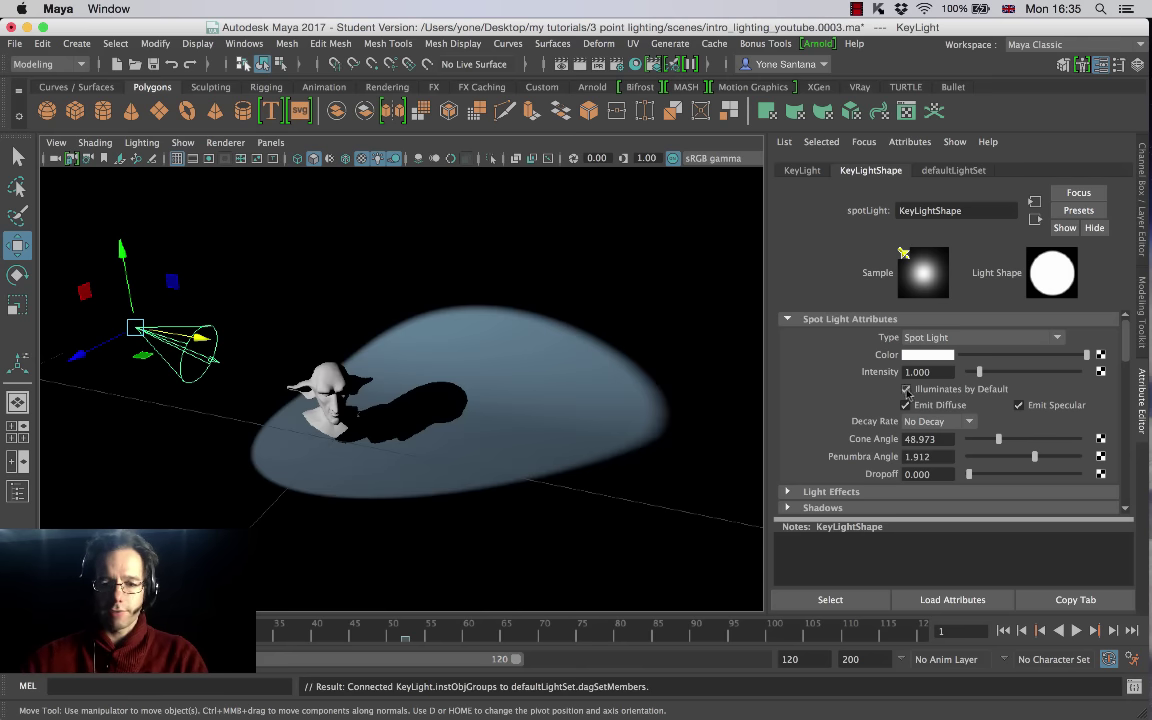
{"action": "left_click", "coordinate": [907, 390]}
{"action": "left_click", "coordinate": [907, 390]}
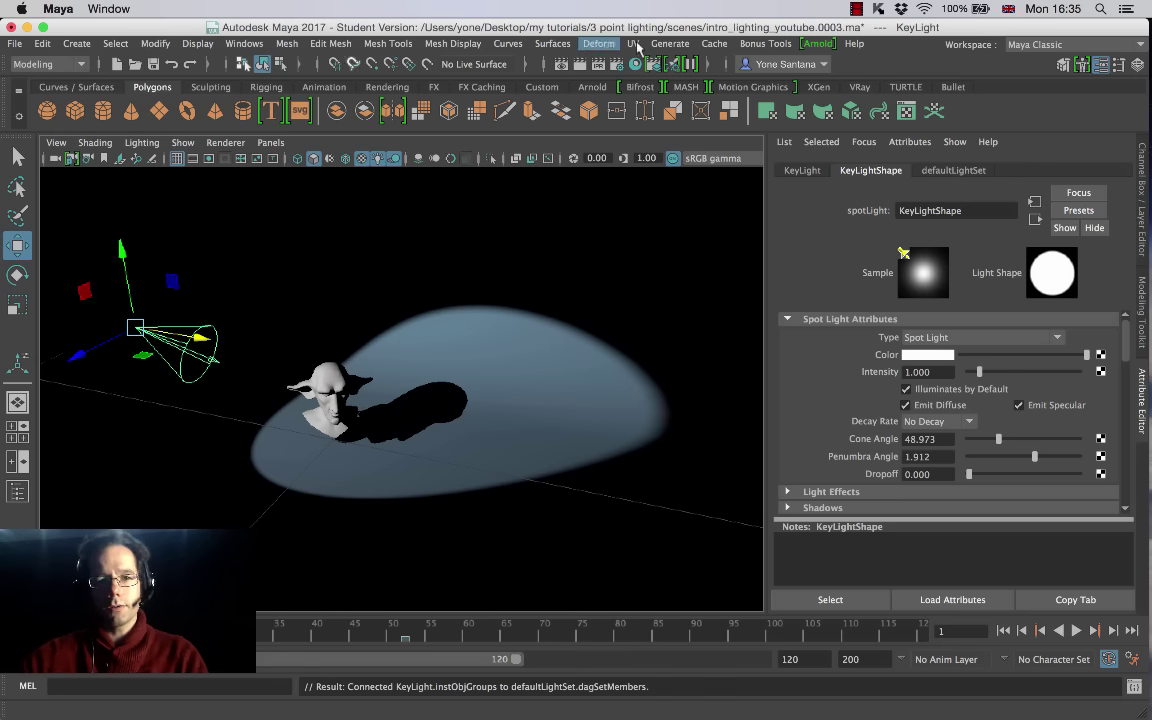
{"action": "left_click", "coordinate": [818, 44]}
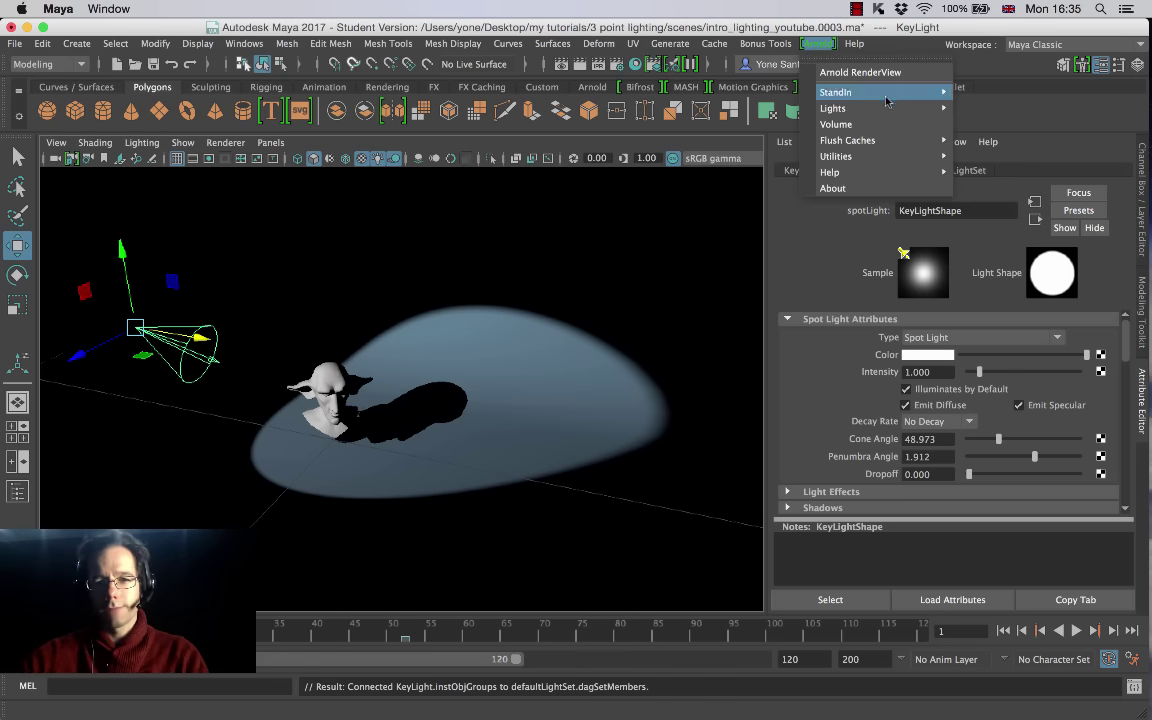
Step: Create an Arnold area light, scale it uniformly to 6.6 and raise it above the ground
{"action": "mouse_move", "coordinate": [880, 110]}
{"action": "left_click", "coordinate": [979, 121]}
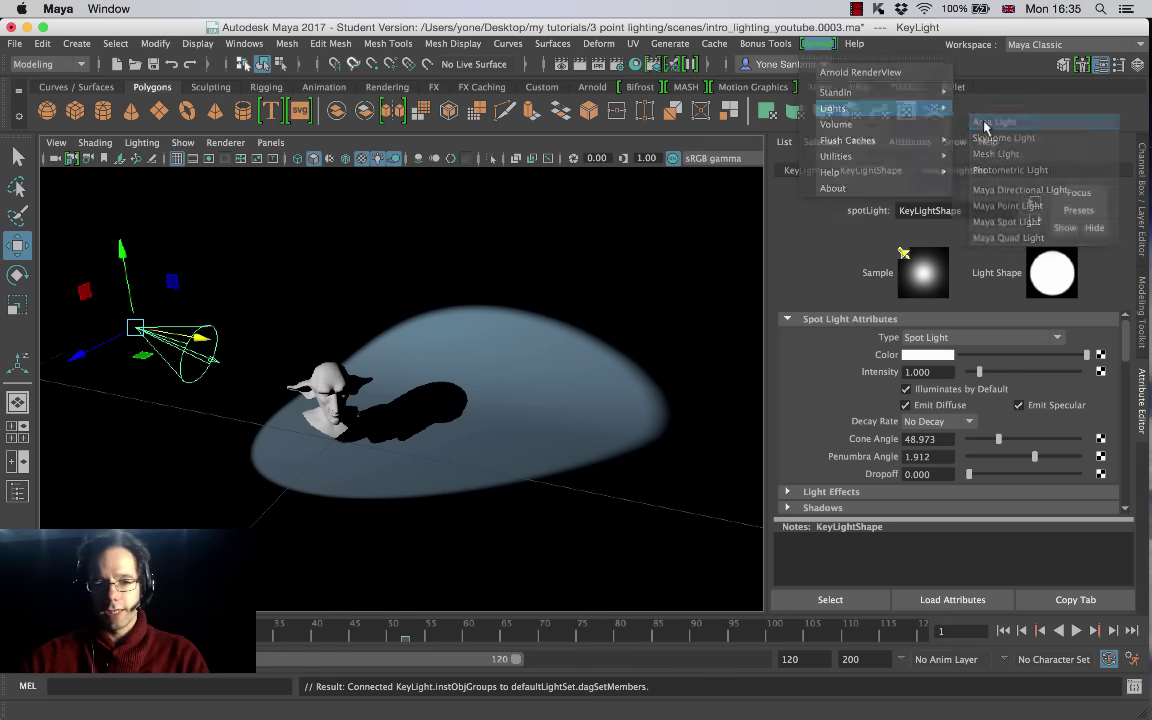
{"action": "key", "text": "r"}
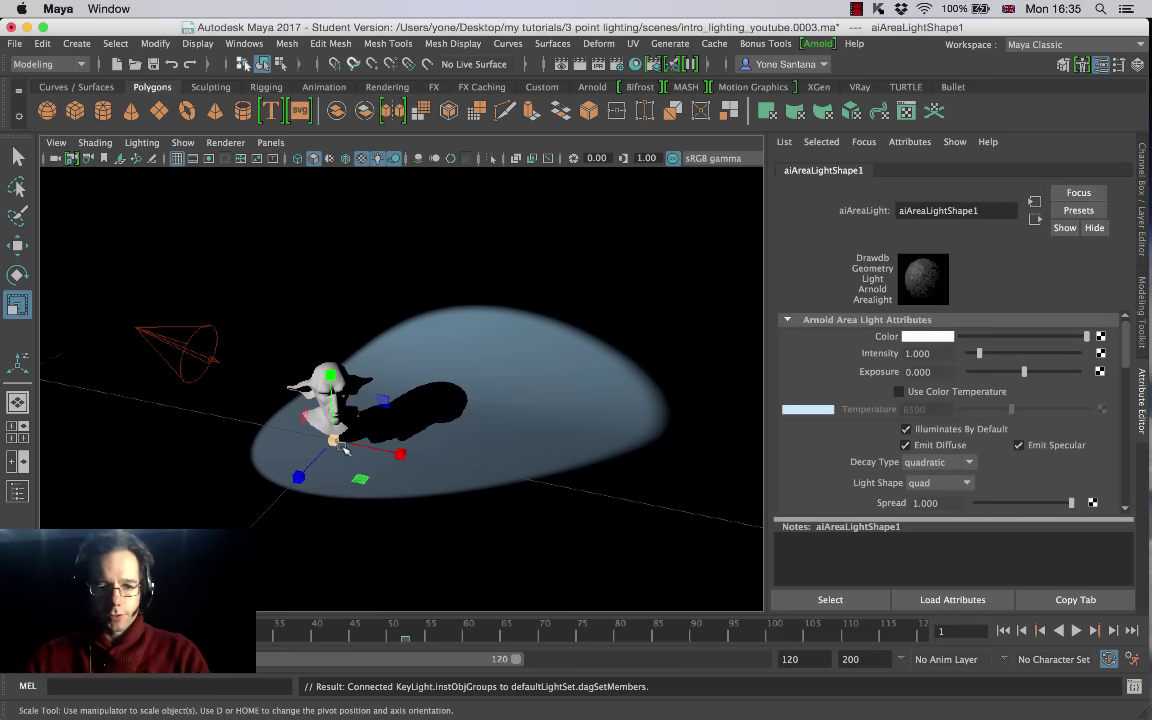
{"action": "left_click_drag", "start_coordinate": [333, 440], "coordinate": [388, 473]}
{"action": "key", "text": "w"}
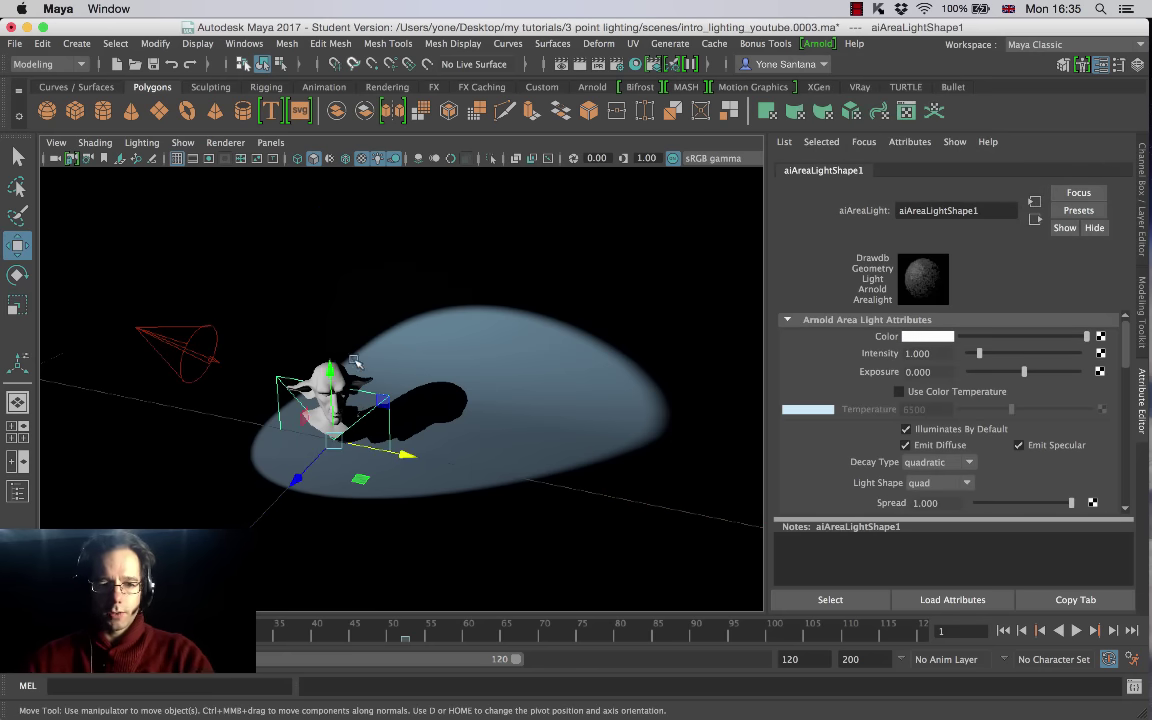
{"action": "left_click_drag", "start_coordinate": [333, 365], "coordinate": [333, 303]}
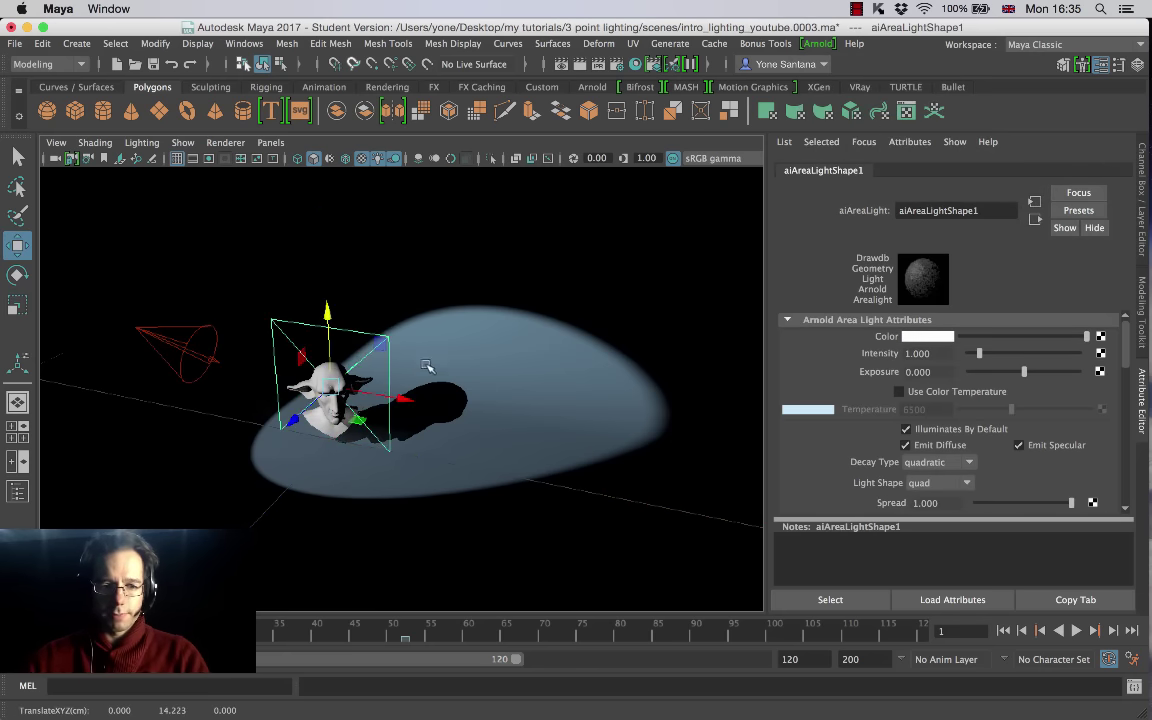
Step: Orbit to see the light's side and select the key spotlight
{"action": "left_click_drag", "start_coordinate": [400, 362], "coordinate": [283, 395], "text": "alt"}
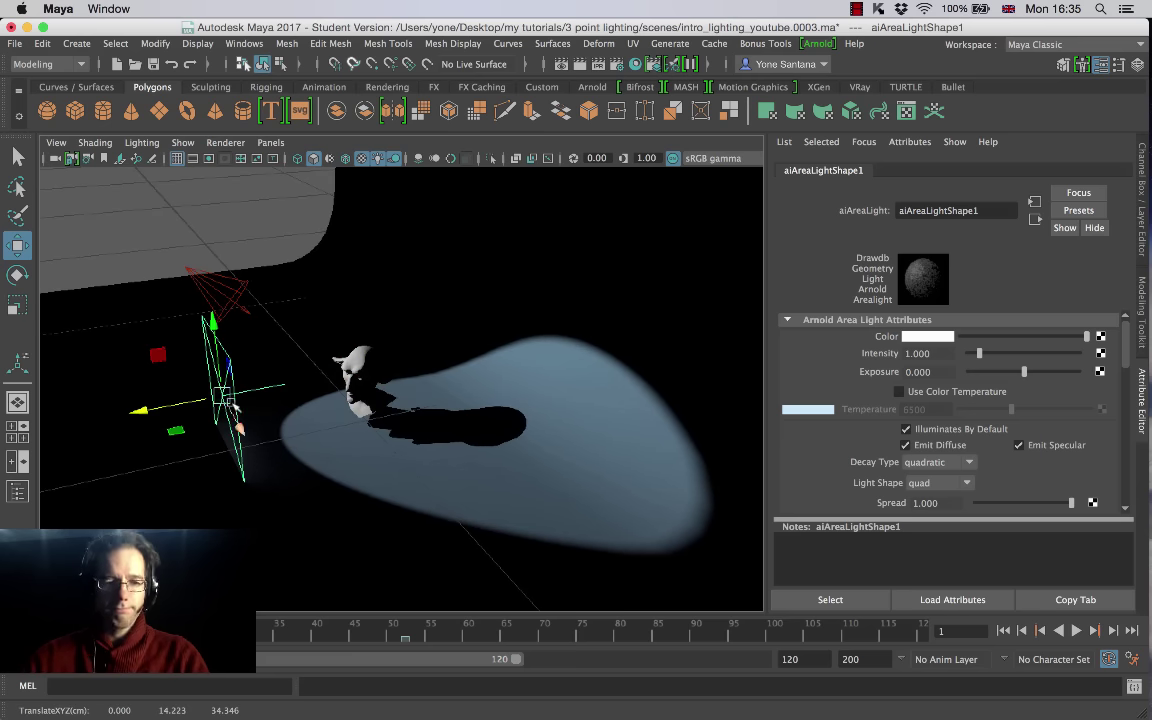
{"action": "left_click_drag", "start_coordinate": [240, 398], "coordinate": [218, 345], "text": "alt"}
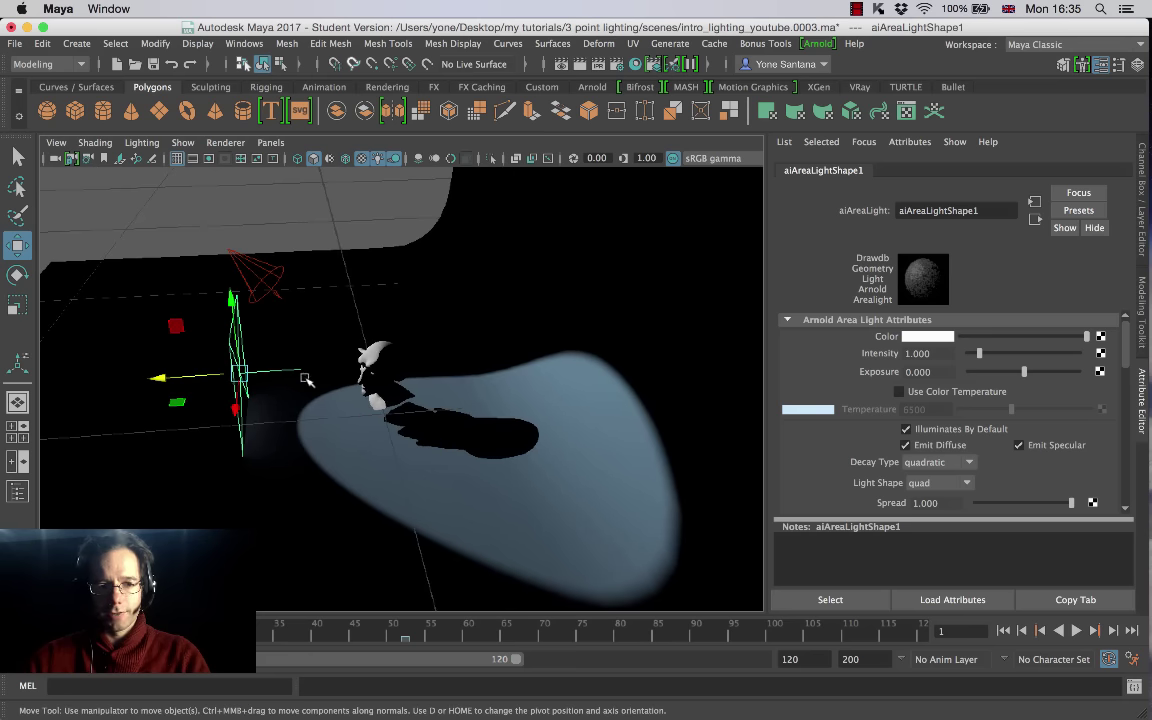
{"action": "left_click", "coordinate": [257, 265]}
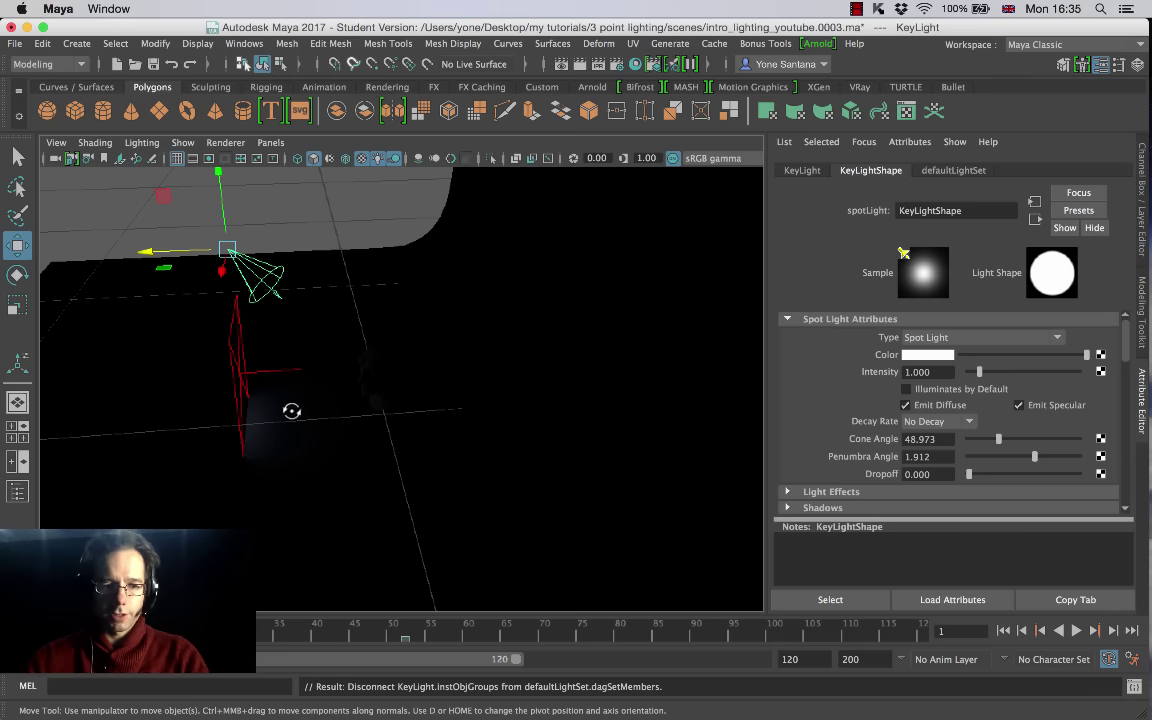
Step: Select the area light and raise its Exposure to 20
{"action": "mouse_move", "coordinate": [290, 409]}
{"action": "left_mouse_down", "text": "alt"}
{"action": "mouse_move", "coordinate": [365, 419]}
{"action": "mouse_move", "coordinate": [311, 411]}
{"action": "mouse_move", "coordinate": [285, 391]}
{"action": "left_mouse_up", "text": "alt"}
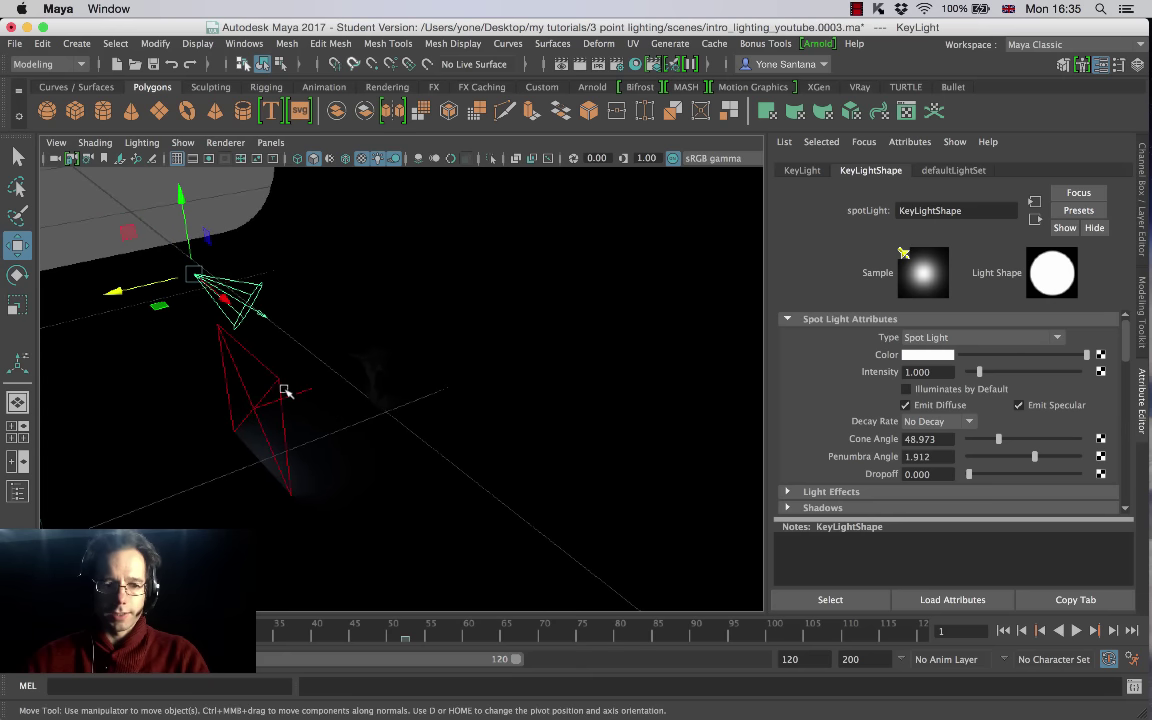
{"action": "left_click", "coordinate": [281, 383]}
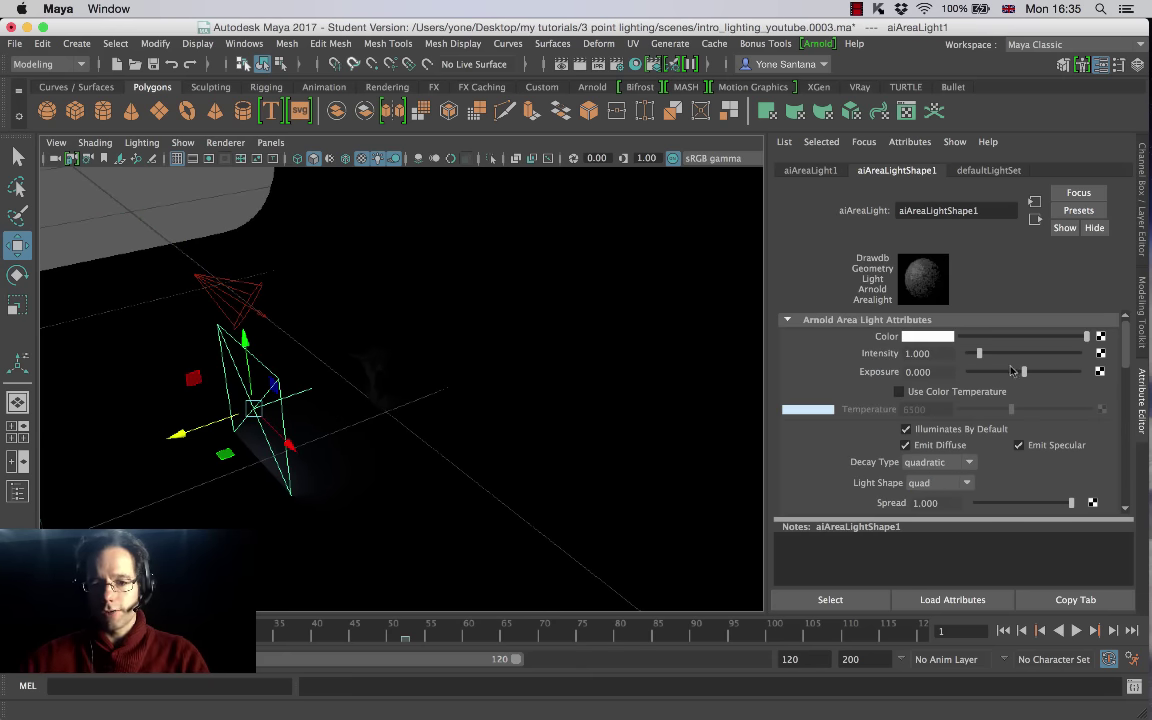
{"action": "left_click_drag", "start_coordinate": [1026, 375], "coordinate": [1080, 375]}
{"action": "left_click_drag", "start_coordinate": [321, 424], "coordinate": [406, 417], "text": "alt"}
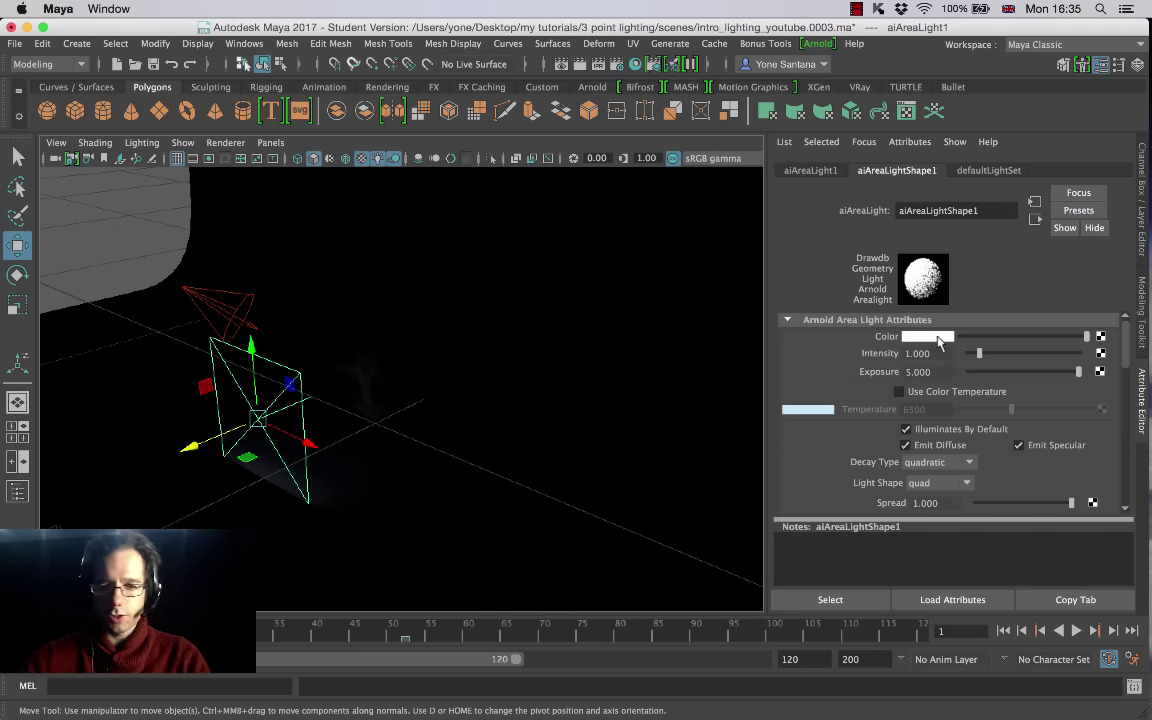
{"action": "type", "text": "20"}
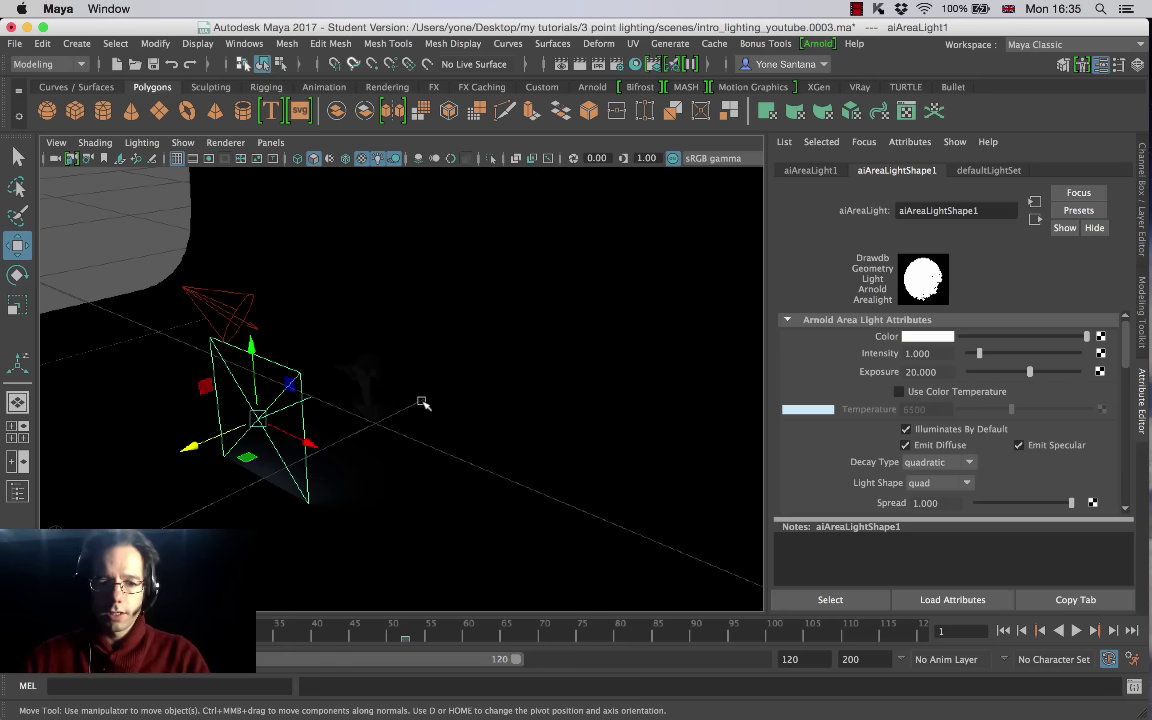
{"action": "left_click_drag", "start_coordinate": [293, 432], "coordinate": [312, 463], "text": "alt"}
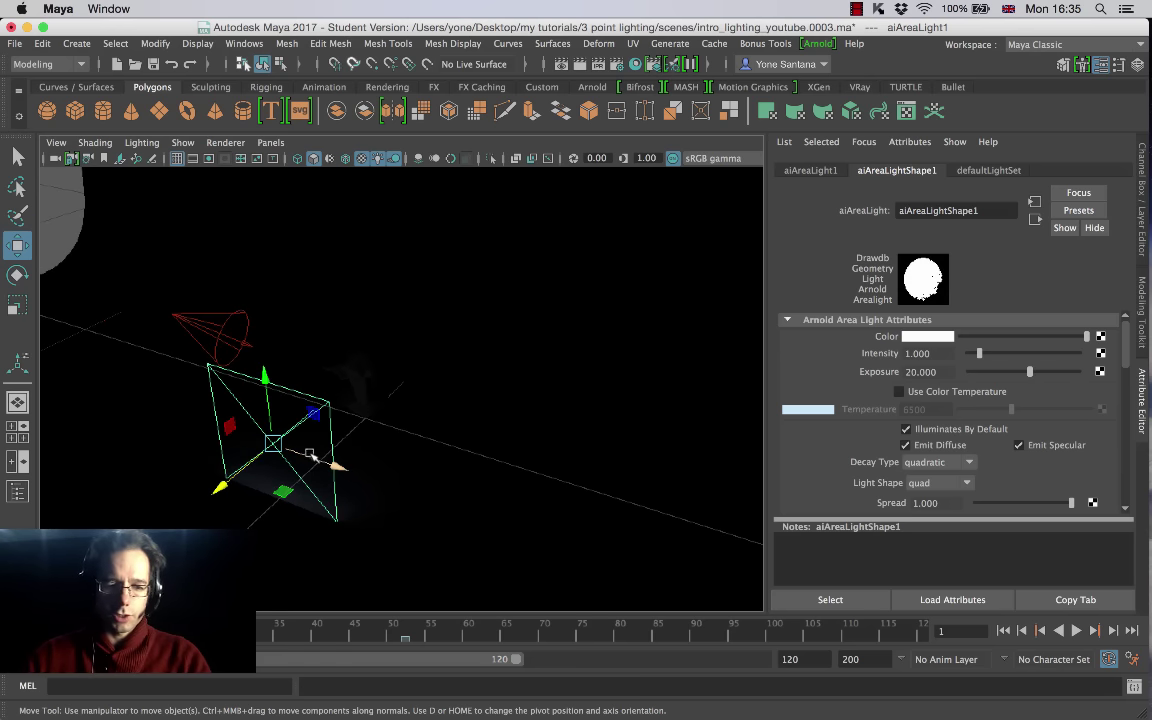
{"action": "key", "text": "e"}
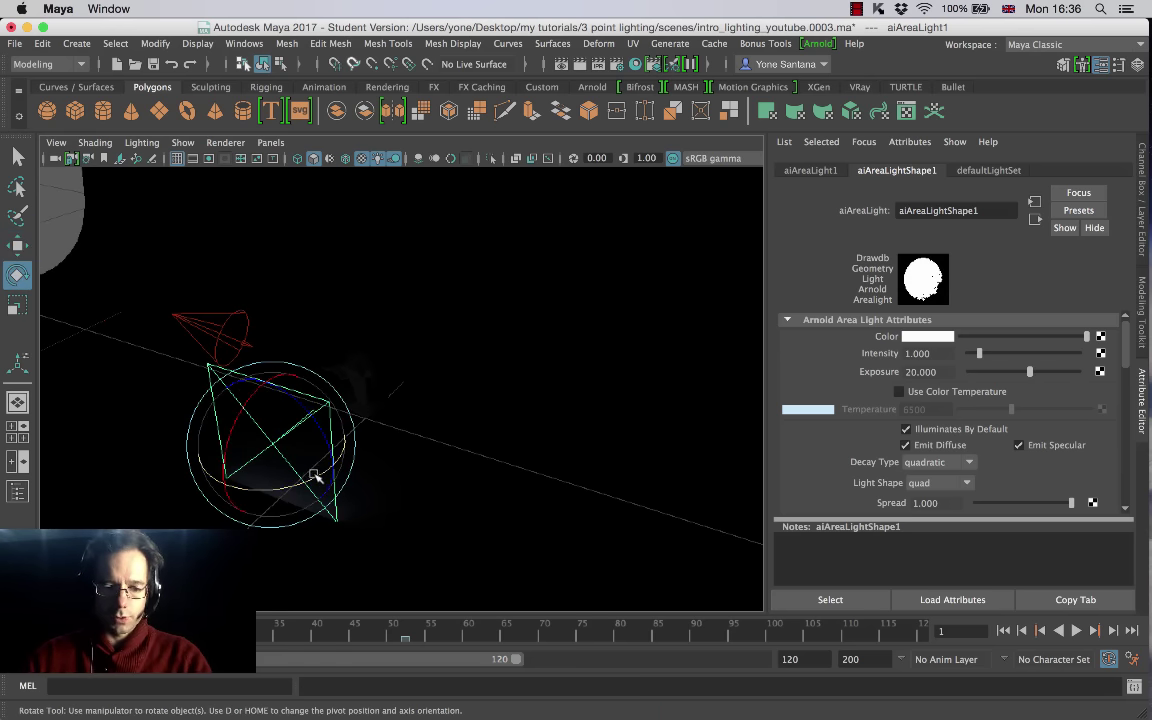
{"action": "left_click", "coordinate": [316, 476]}
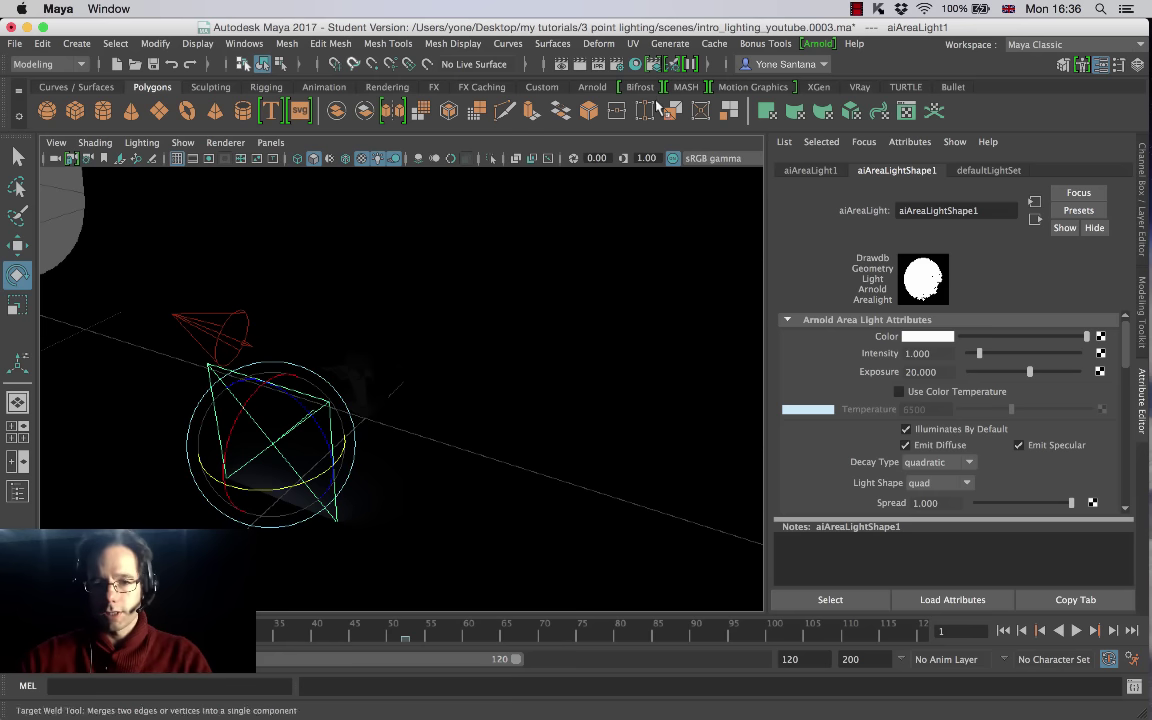
Step: Open the Arnold Render View and lower the area light exposure to 13.470
{"action": "left_click", "coordinate": [817, 44]}
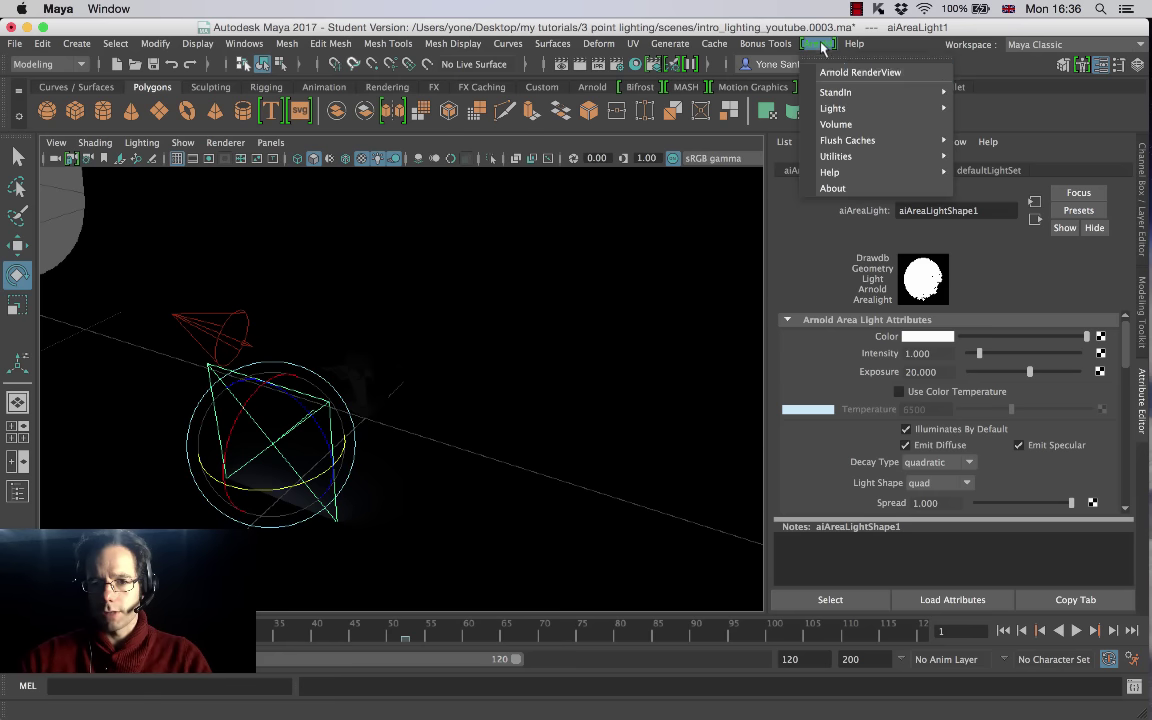
{"action": "left_click", "coordinate": [843, 70]}
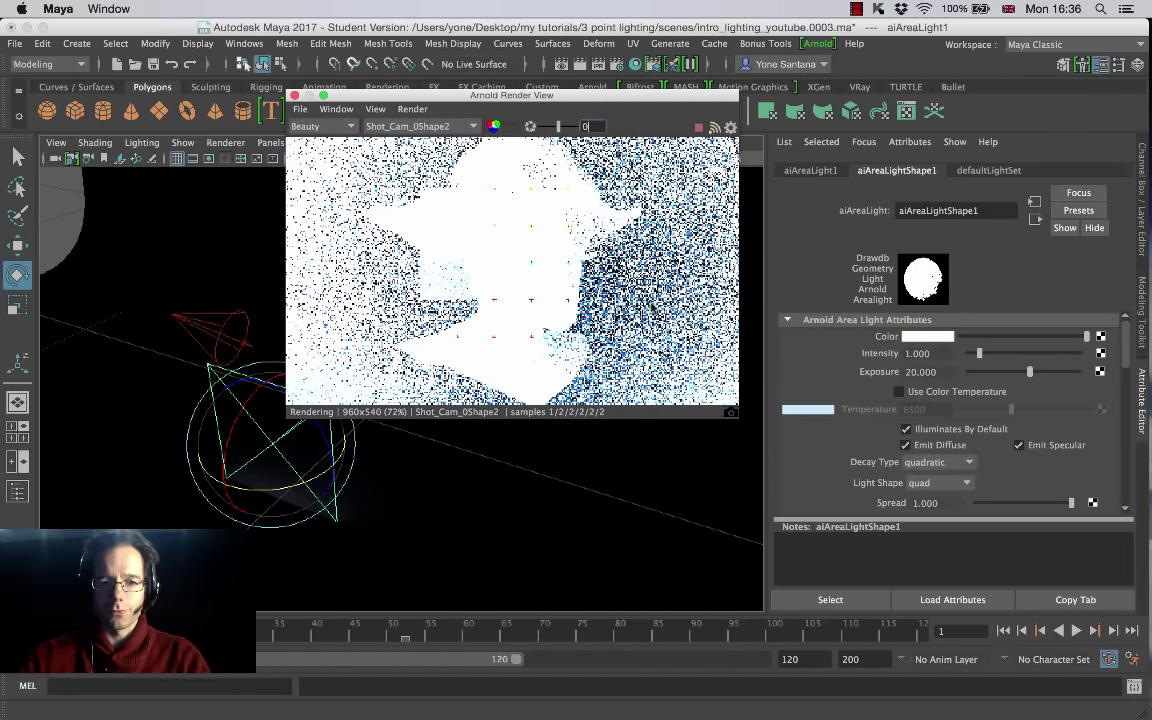
{"action": "left_click_drag", "start_coordinate": [1030, 371], "coordinate": [1010, 372]}
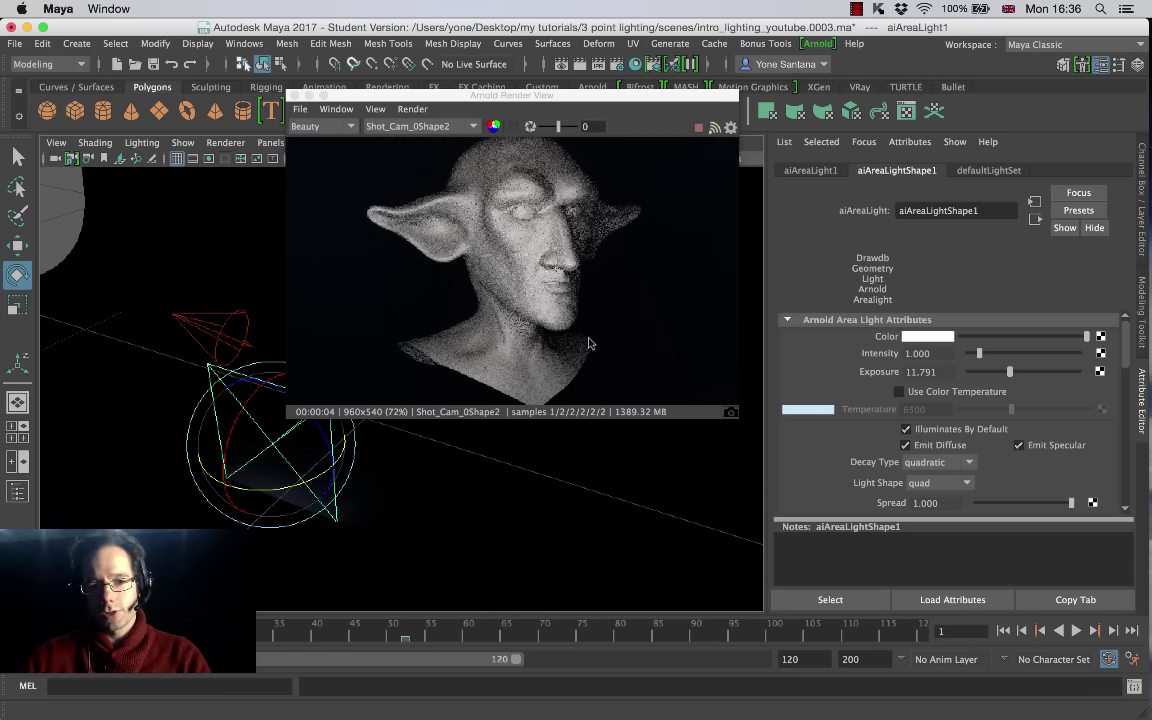
Step: Turn the area light about 44 degrees and switch the viewport to default lighting
{"action": "left_click_drag", "start_coordinate": [292, 486], "coordinate": [331, 458]}
{"action": "key", "text": "w"}
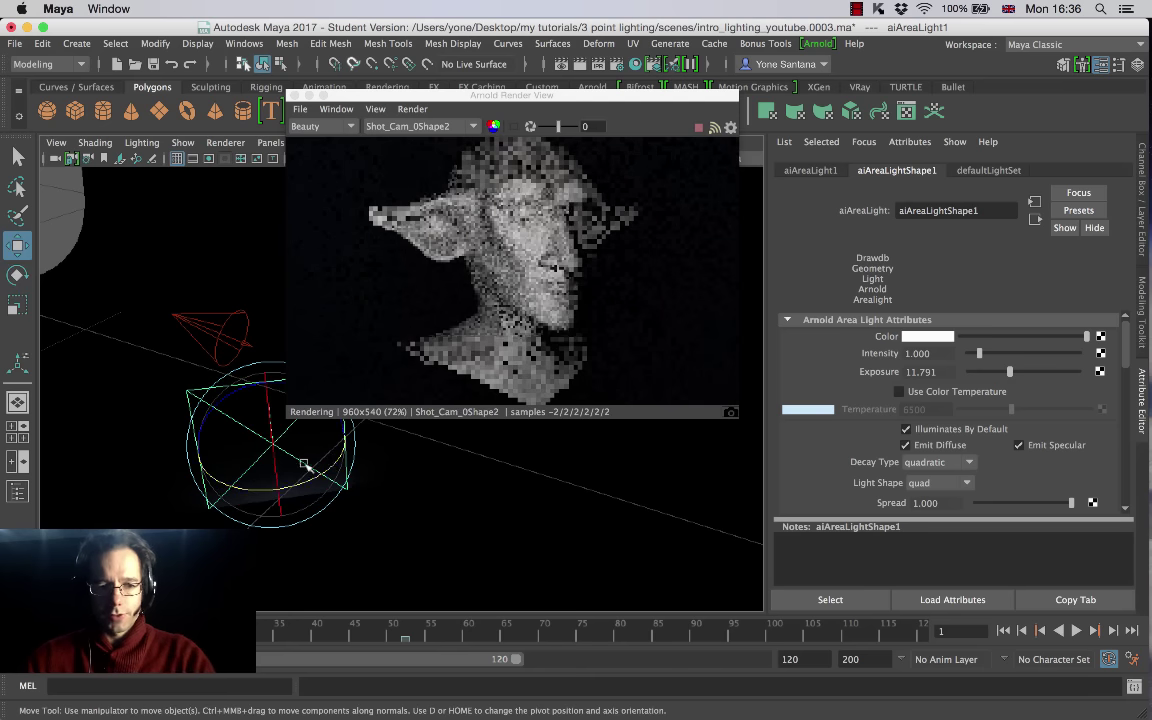
{"action": "left_click_drag", "start_coordinate": [497, 95], "coordinate": [873, 133]}
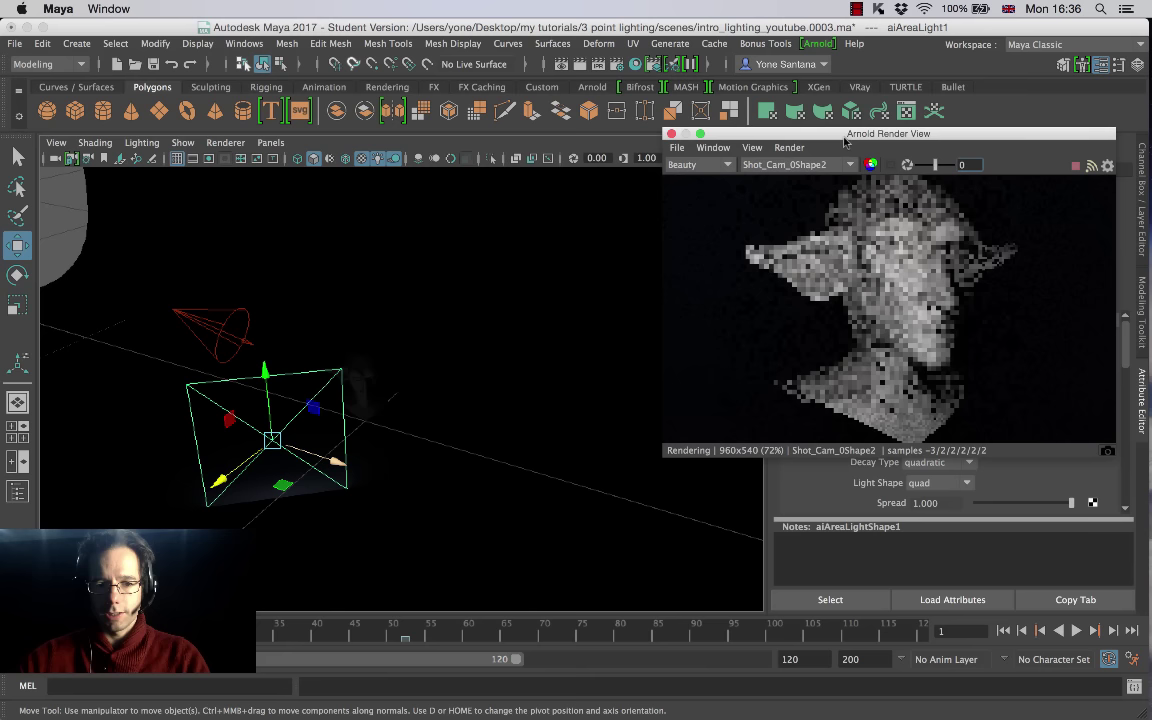
{"action": "left_click_drag", "start_coordinate": [391, 432], "coordinate": [355, 305], "text": "alt"}
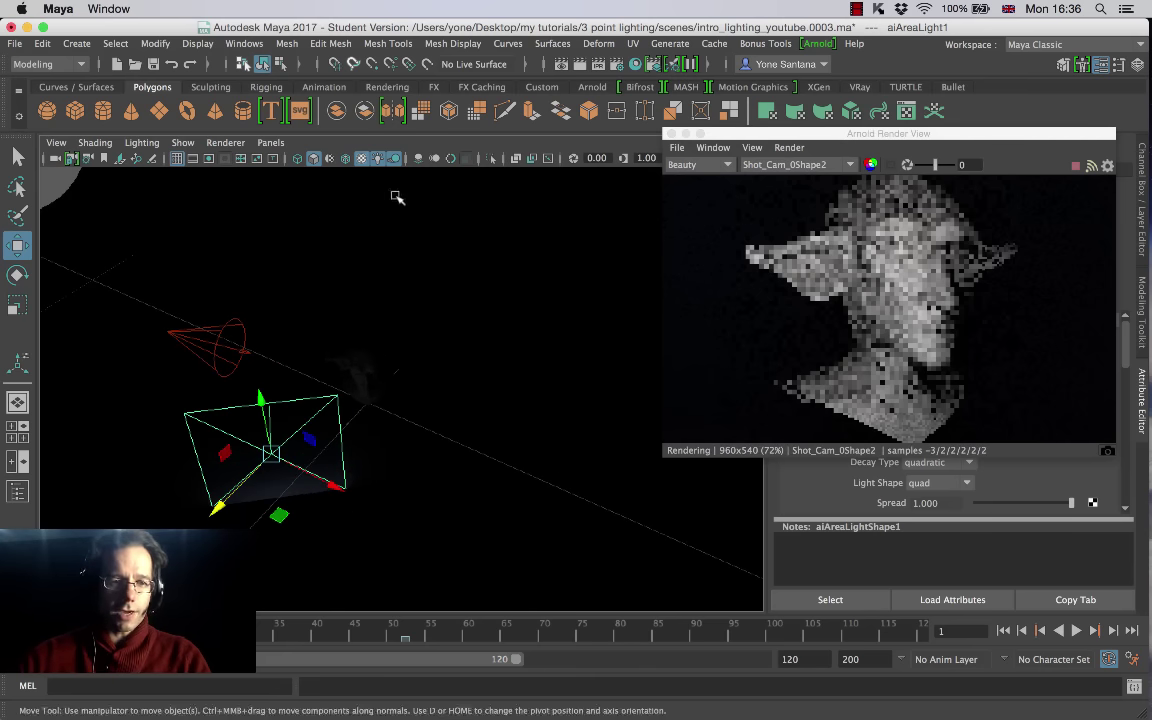
{"action": "left_click", "coordinate": [378, 158]}
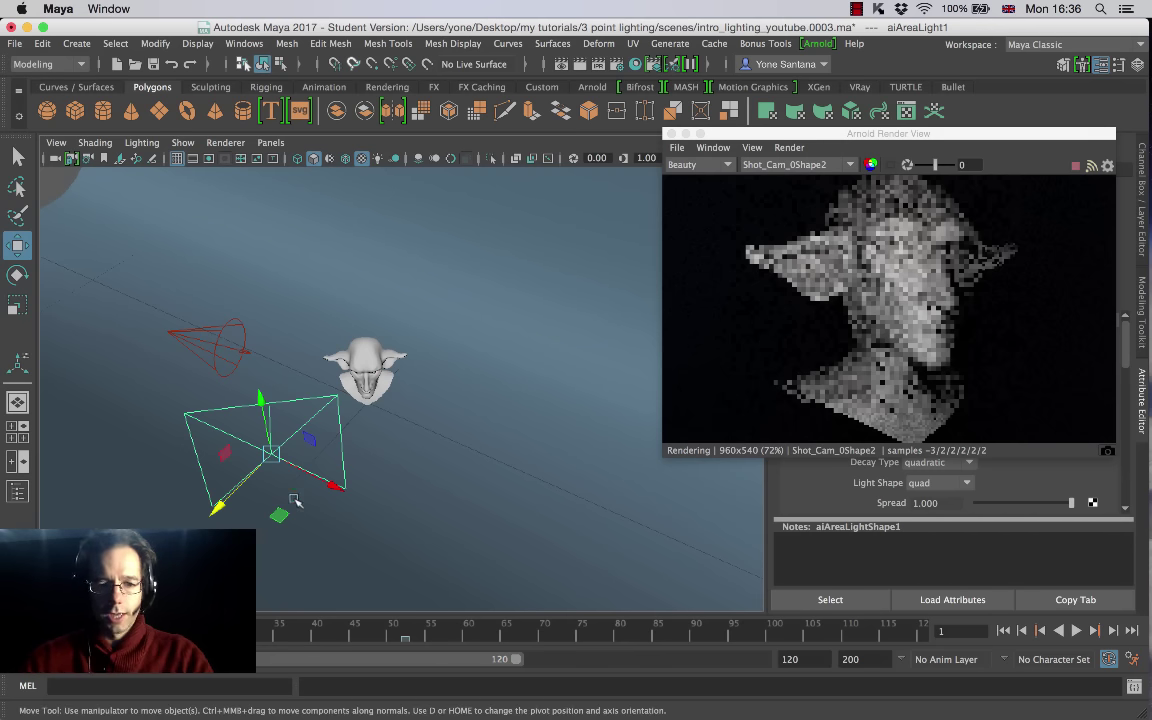
Step: Move the area light toward the bust and rotate it to face the head
{"action": "left_click_drag", "start_coordinate": [281, 516], "coordinate": [433, 543]}
{"action": "left_click_drag", "start_coordinate": [433, 497], "coordinate": [403, 376], "text": "alt"}
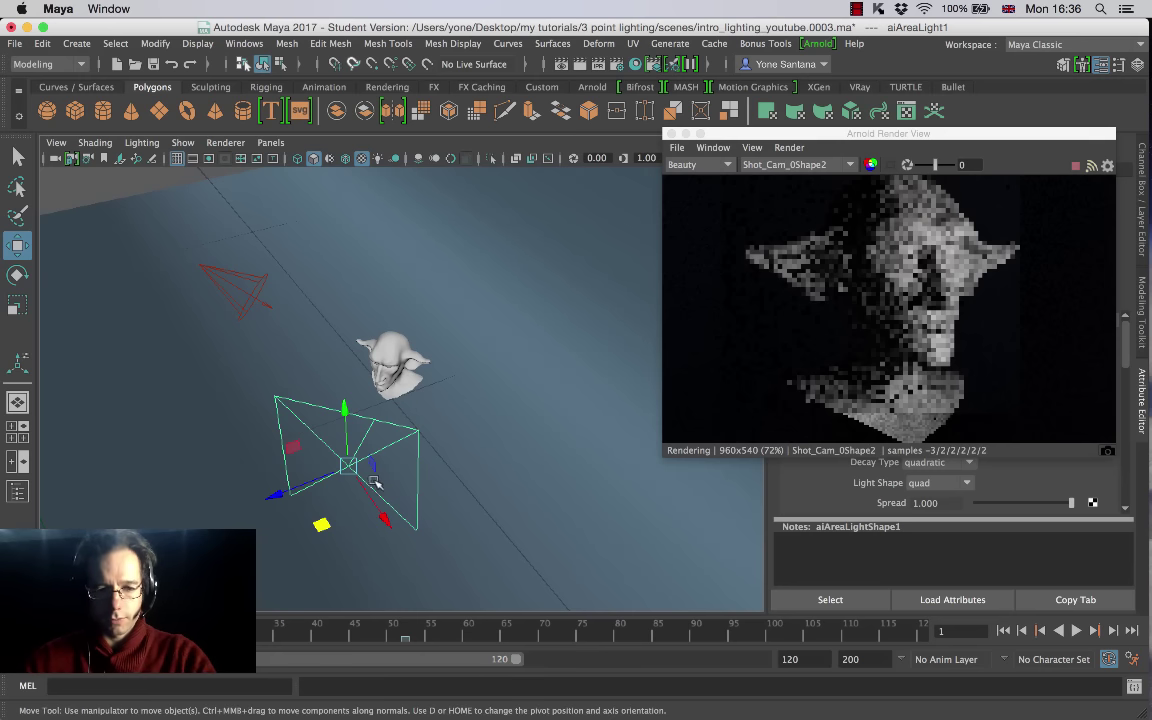
{"action": "key", "text": "e"}
{"action": "mouse_move", "coordinate": [376, 510]}
{"action": "left_mouse_down"}
{"action": "mouse_move", "coordinate": [324, 527]}
{"action": "mouse_move", "coordinate": [373, 541]}
{"action": "mouse_move", "coordinate": [370, 532]}
{"action": "left_mouse_up"}
{"action": "key", "text": "w"}
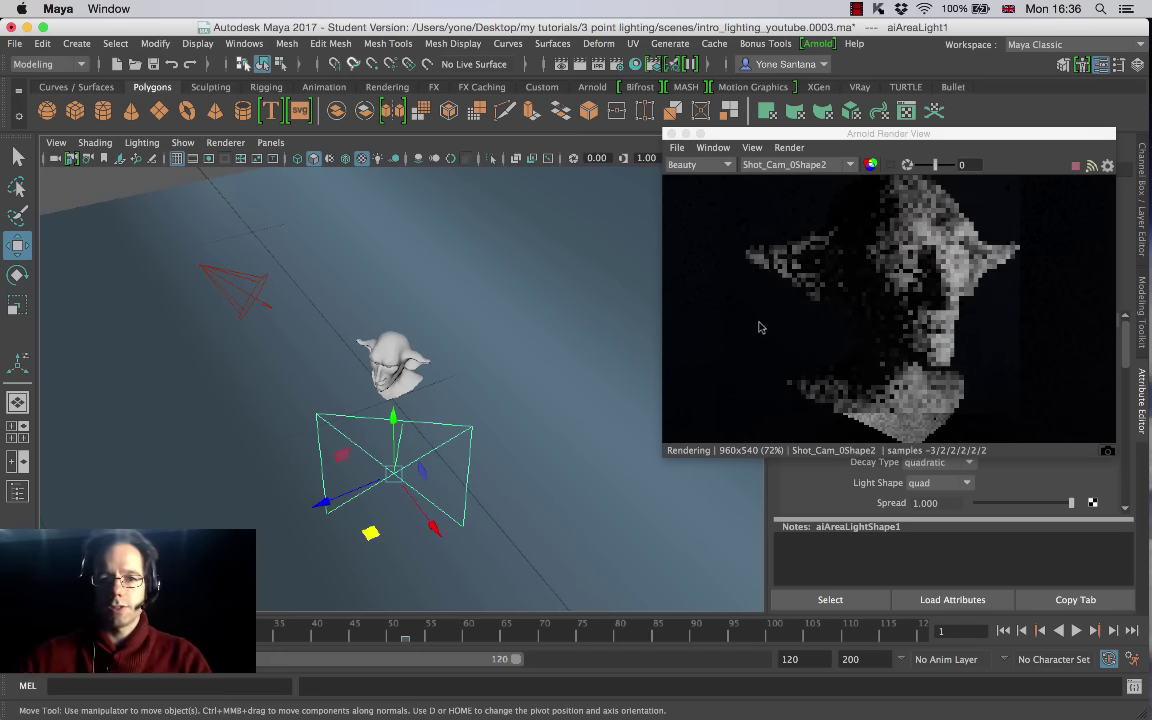
{"action": "left_click", "coordinate": [687, 295]}
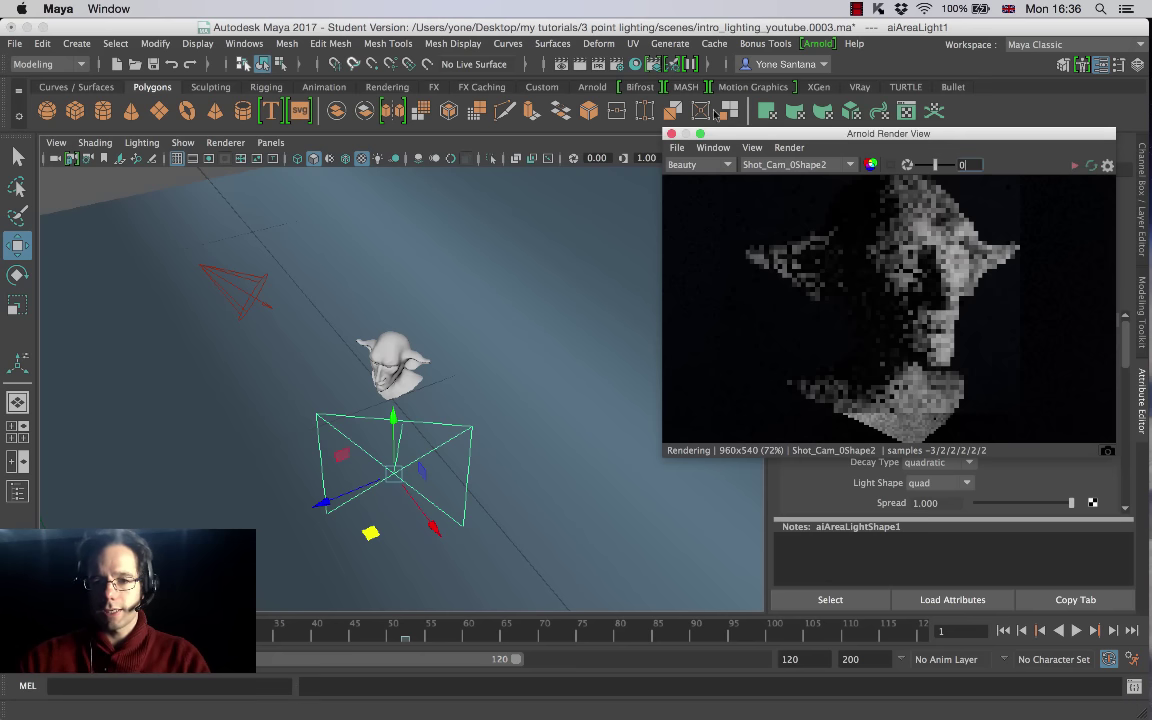
Step: Set Arnold sampling to Camera AA 3 with Glossy, Refraction, SSS and Volume Indirect at 0
{"action": "left_click", "coordinate": [618, 66]}
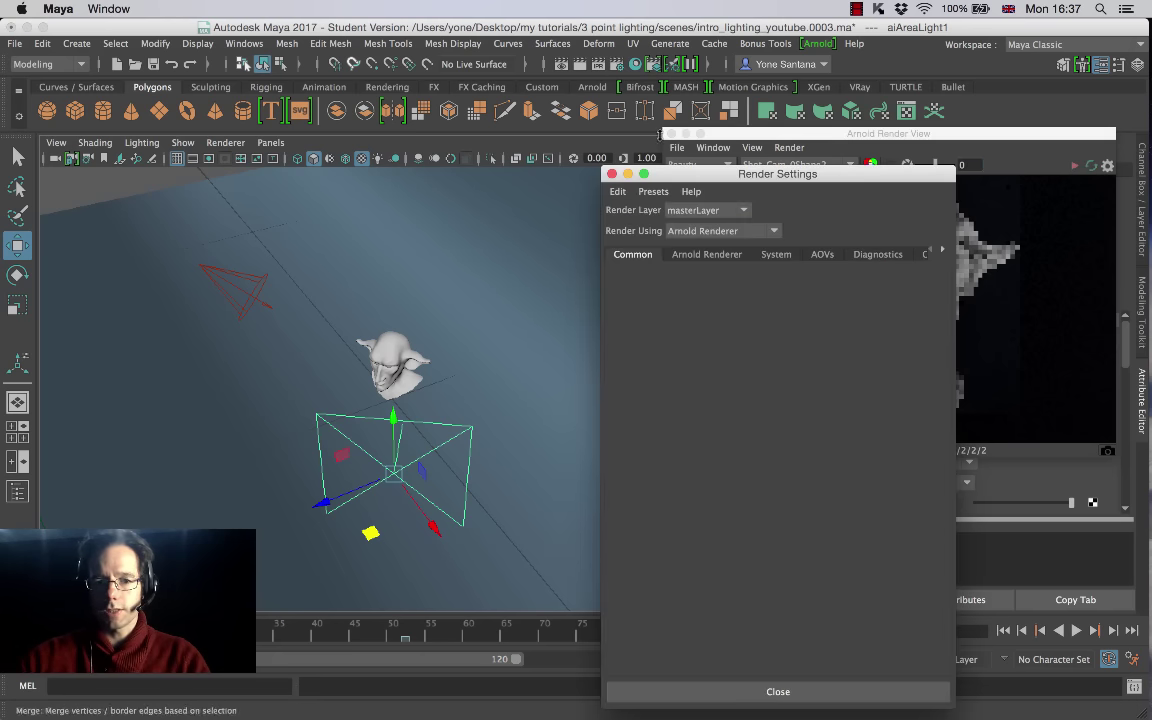
{"action": "left_click", "coordinate": [711, 256]}
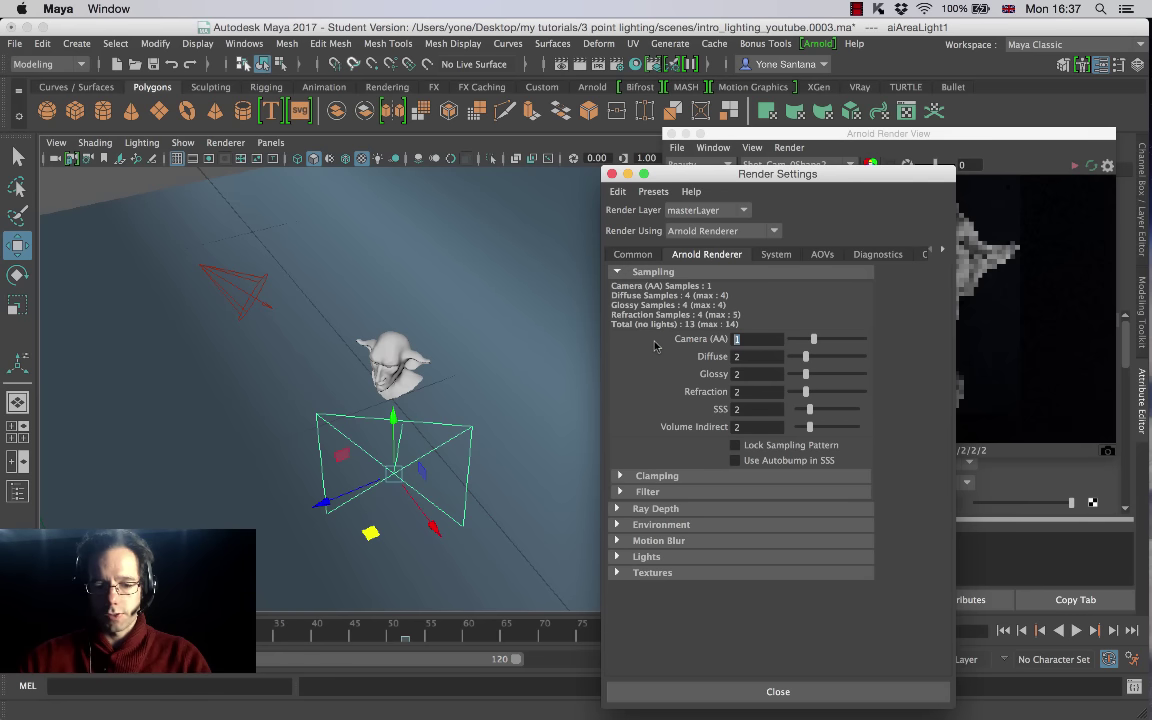
{"action": "type", "text": "3"}
{"action": "key", "text": "Return"}
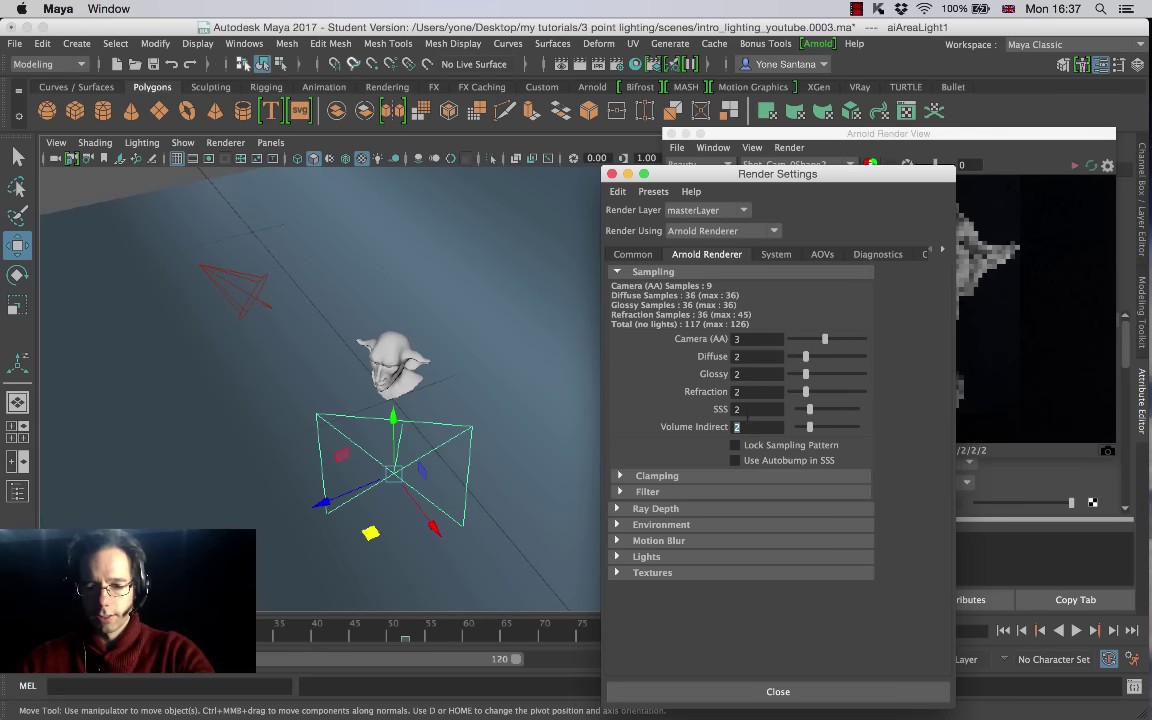
{"action": "type", "text": "0"}
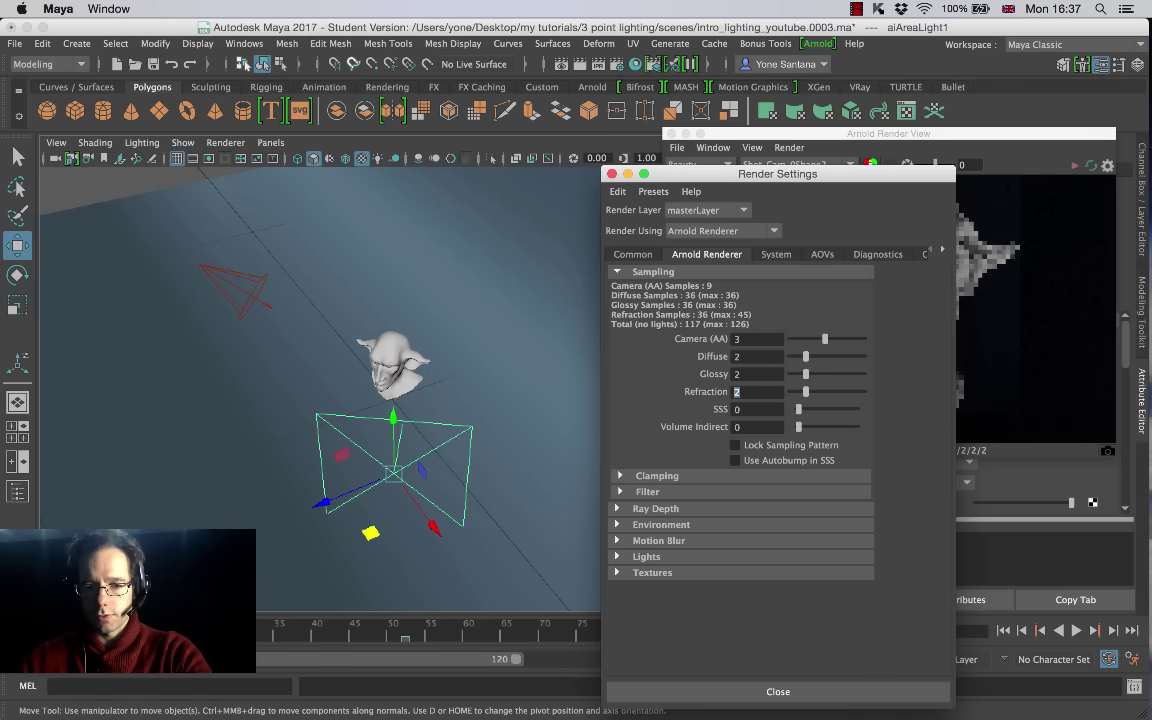
{"action": "type", "text": "0"}
{"action": "key", "text": "shift+Tab"}
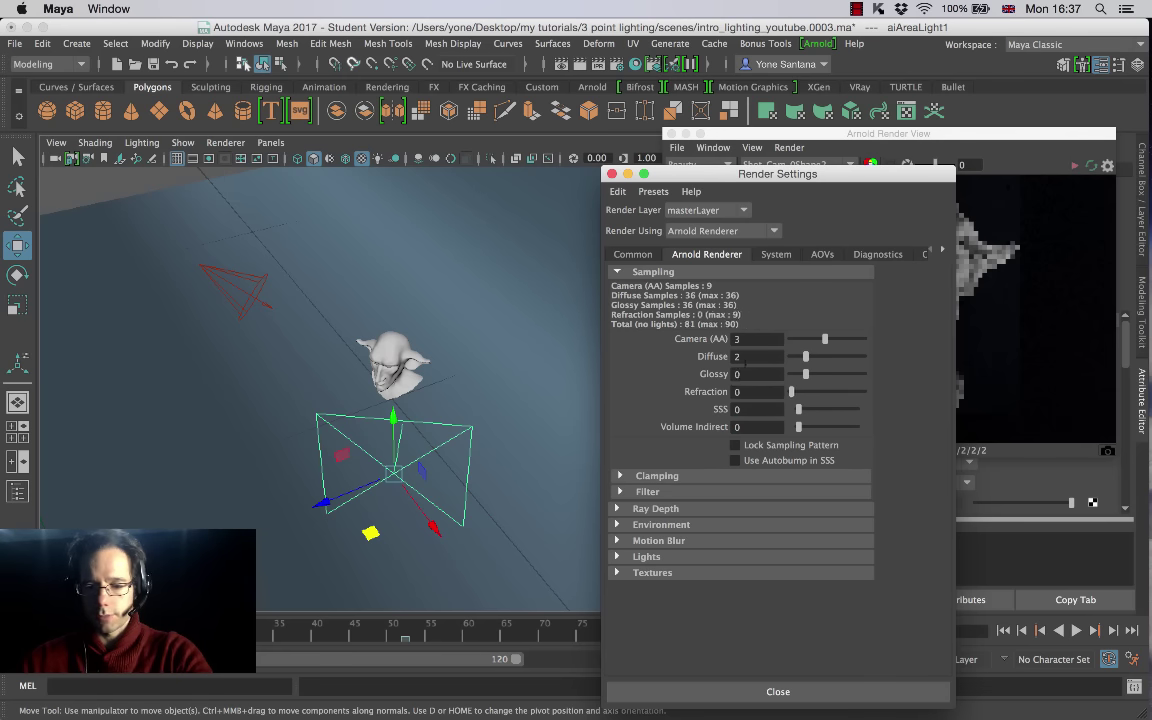
{"action": "type", "text": "0"}
{"action": "key", "text": "Return"}
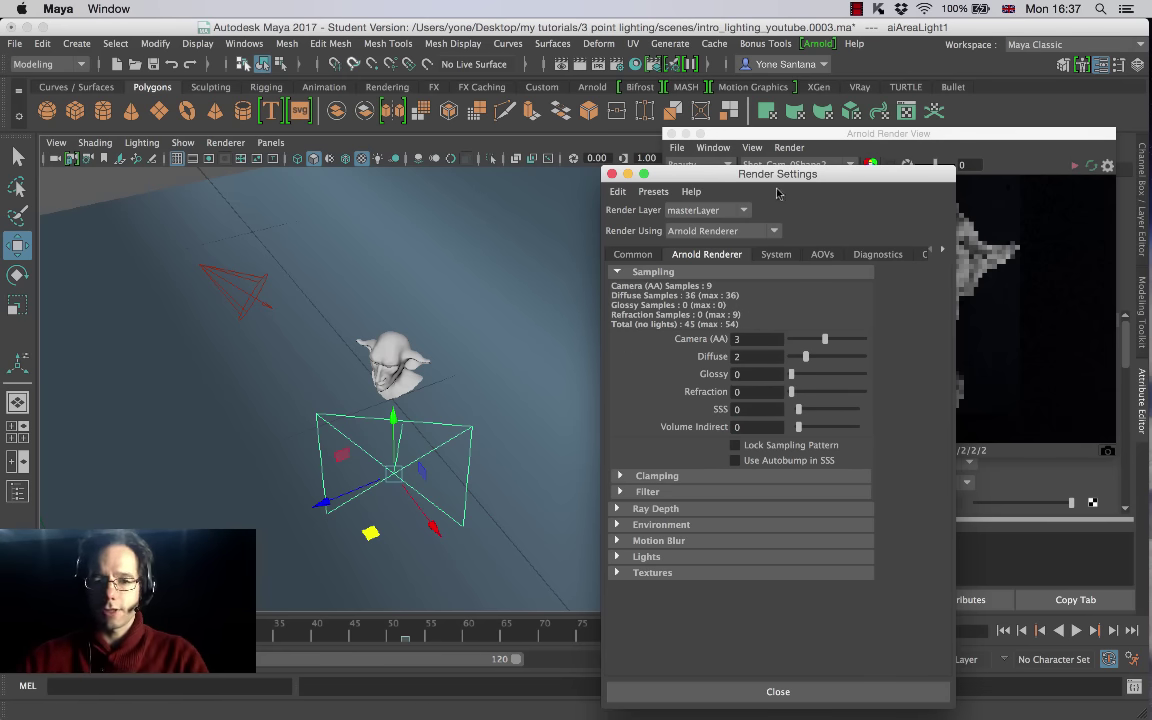
{"action": "left_click_drag", "start_coordinate": [702, 174], "coordinate": [438, 164]}
{"action": "left_click", "coordinate": [1073, 167]}
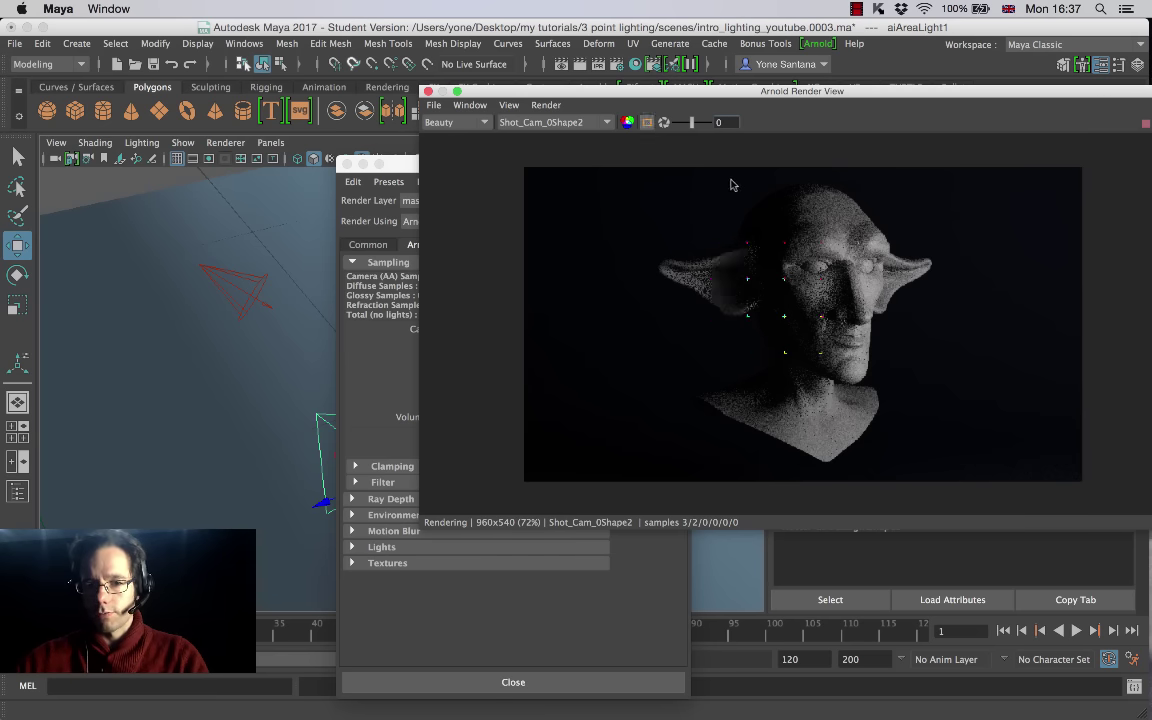
Step: Limit rendering to a region around the head and close Render Settings
{"action": "left_click_drag", "start_coordinate": [727, 179], "coordinate": [925, 457]}
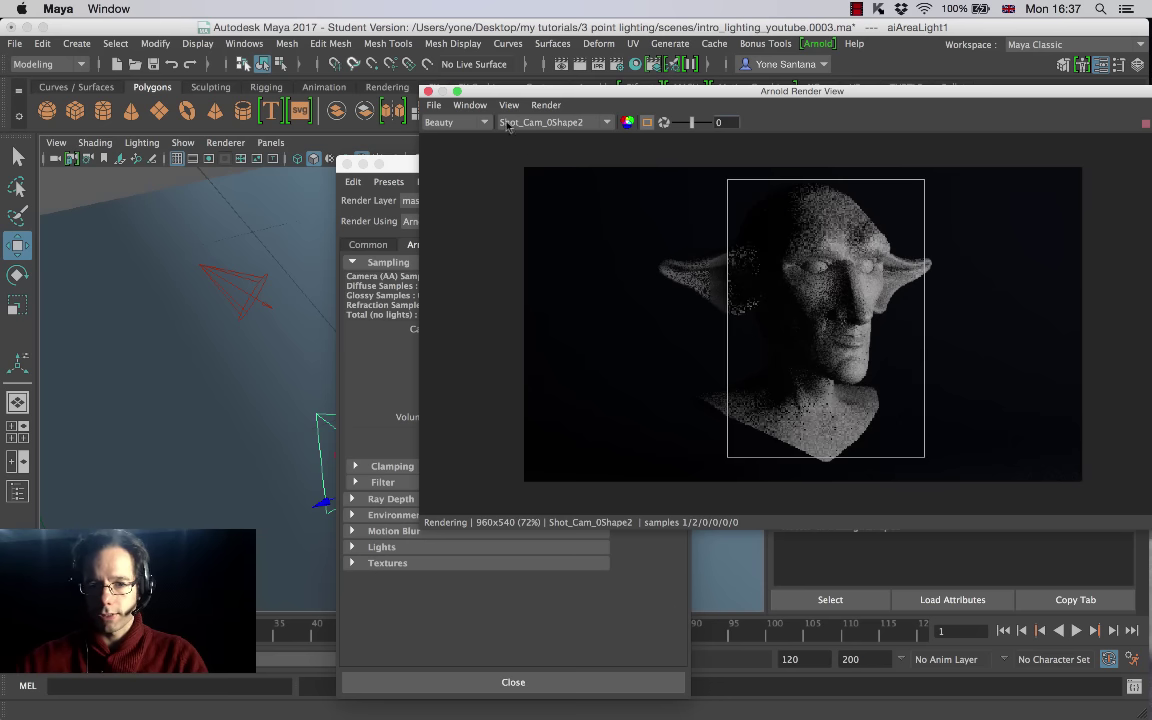
{"action": "left_click_drag", "start_coordinate": [424, 527], "coordinate": [748, 441]}
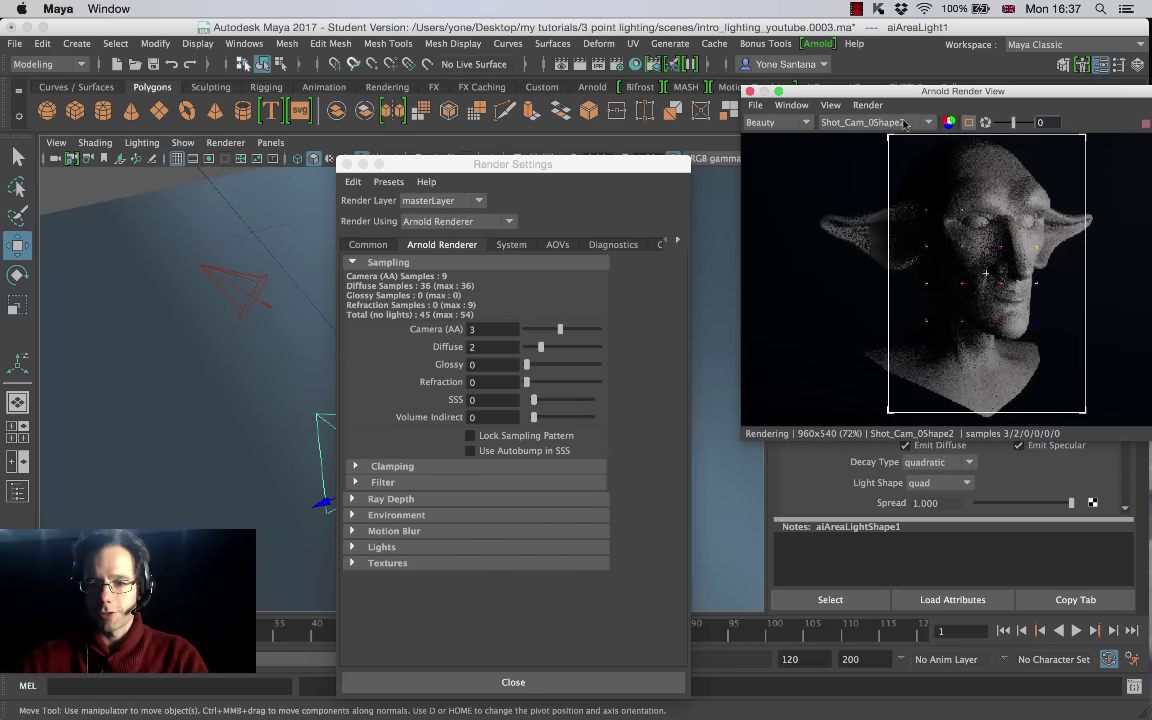
{"action": "left_click_drag", "start_coordinate": [870, 92], "coordinate": [792, 72]}
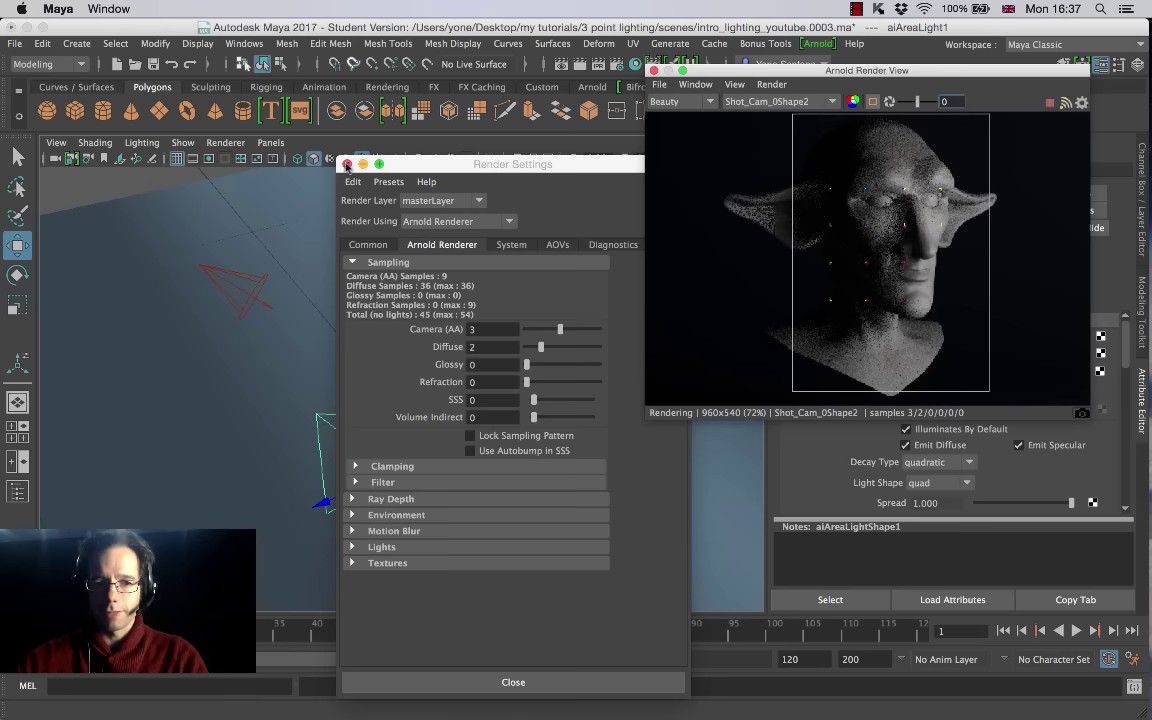
{"action": "left_click", "coordinate": [346, 163]}
{"action": "left_click_drag", "start_coordinate": [424, 378], "coordinate": [399, 475], "text": "alt"}
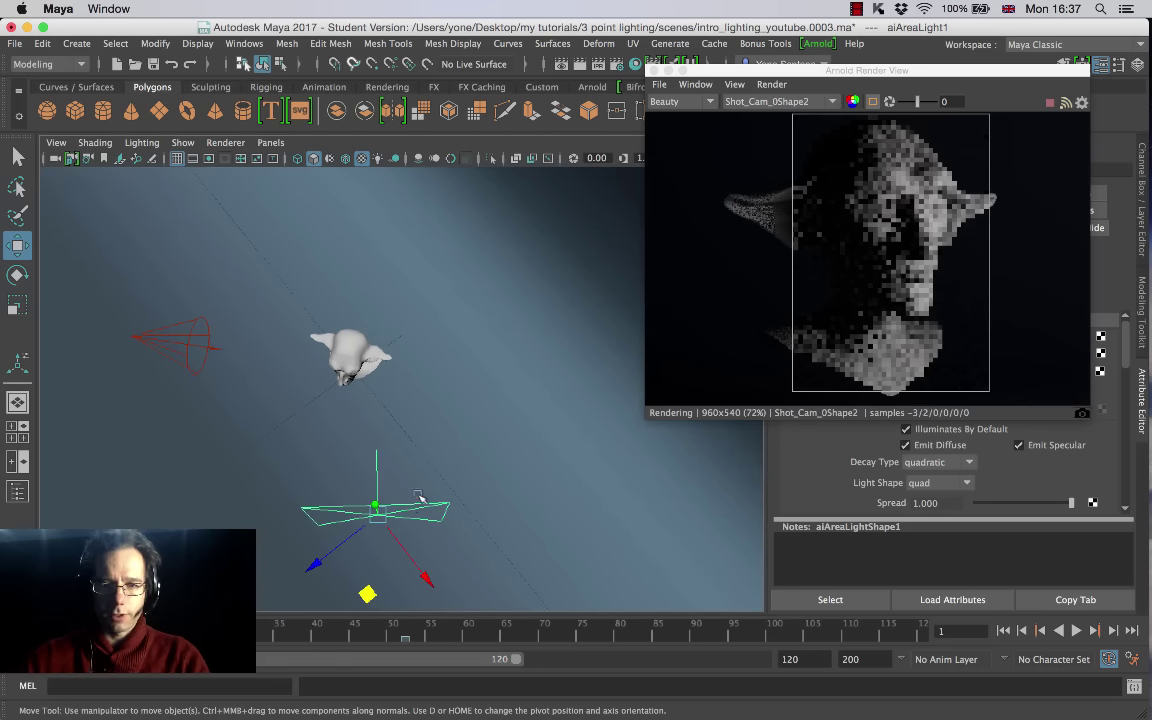
Step: Spin the area light further around the head and shift it down and left
{"action": "key", "text": "e"}
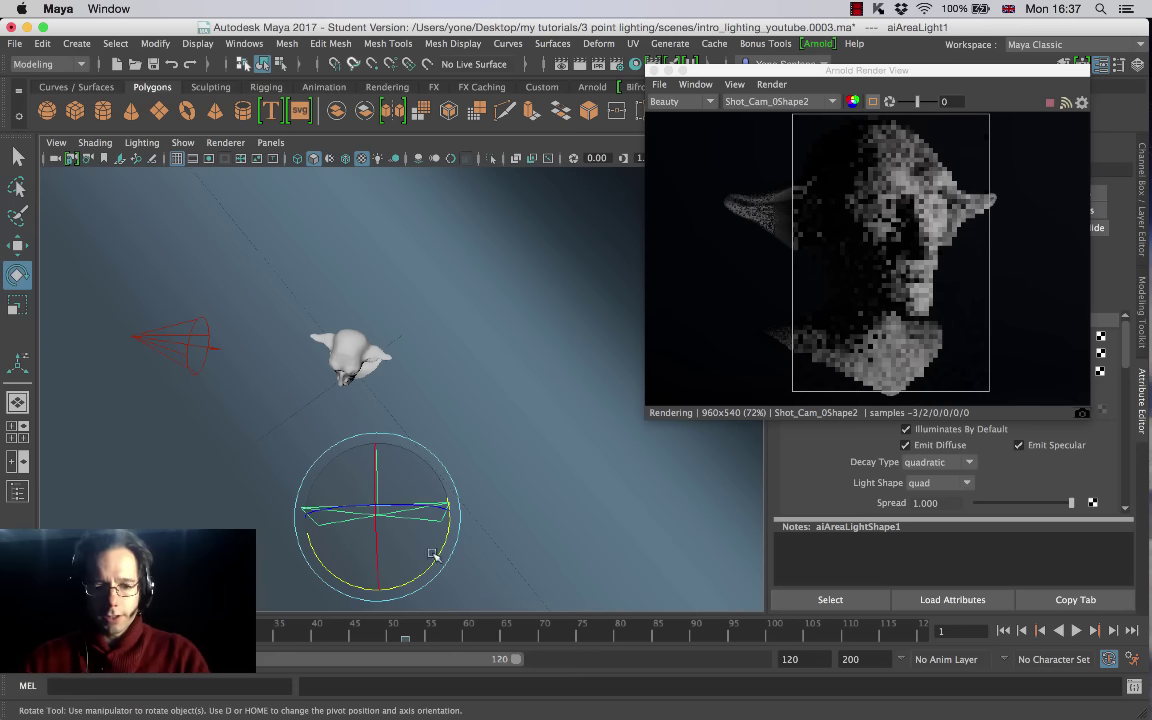
{"action": "left_click_drag", "start_coordinate": [438, 550], "coordinate": [464, 492]}
{"action": "key", "text": "w"}
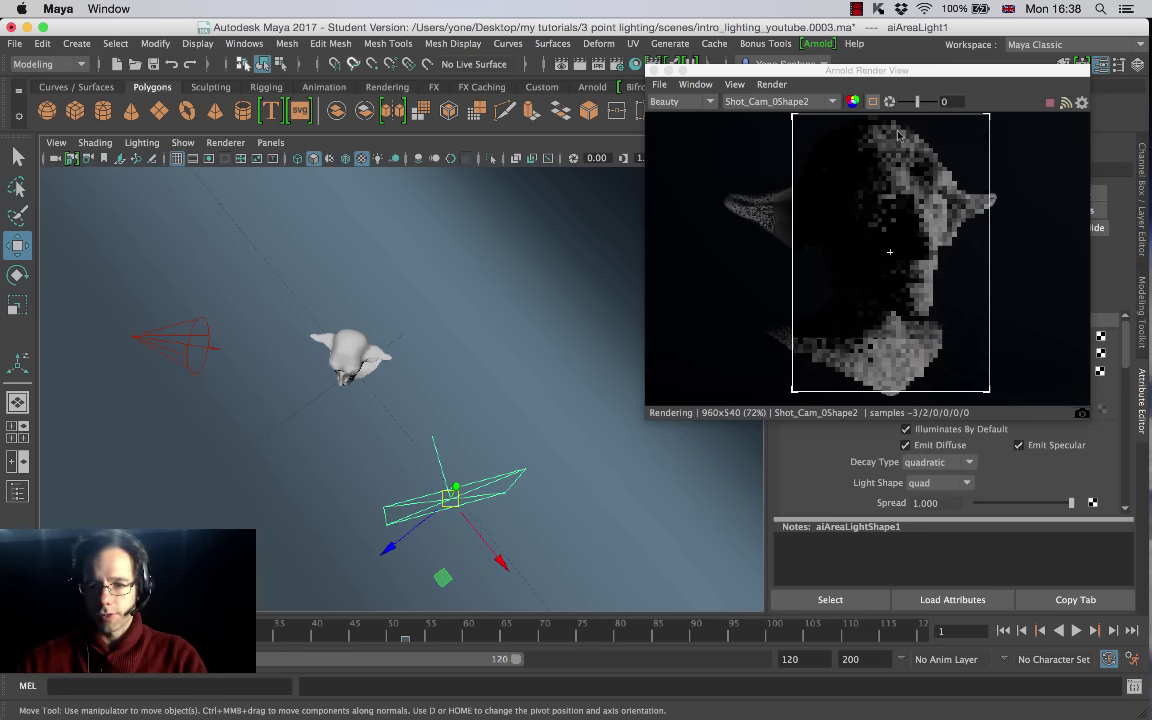
{"action": "left_click_drag", "start_coordinate": [540, 424], "coordinate": [520, 480], "text": "alt"}
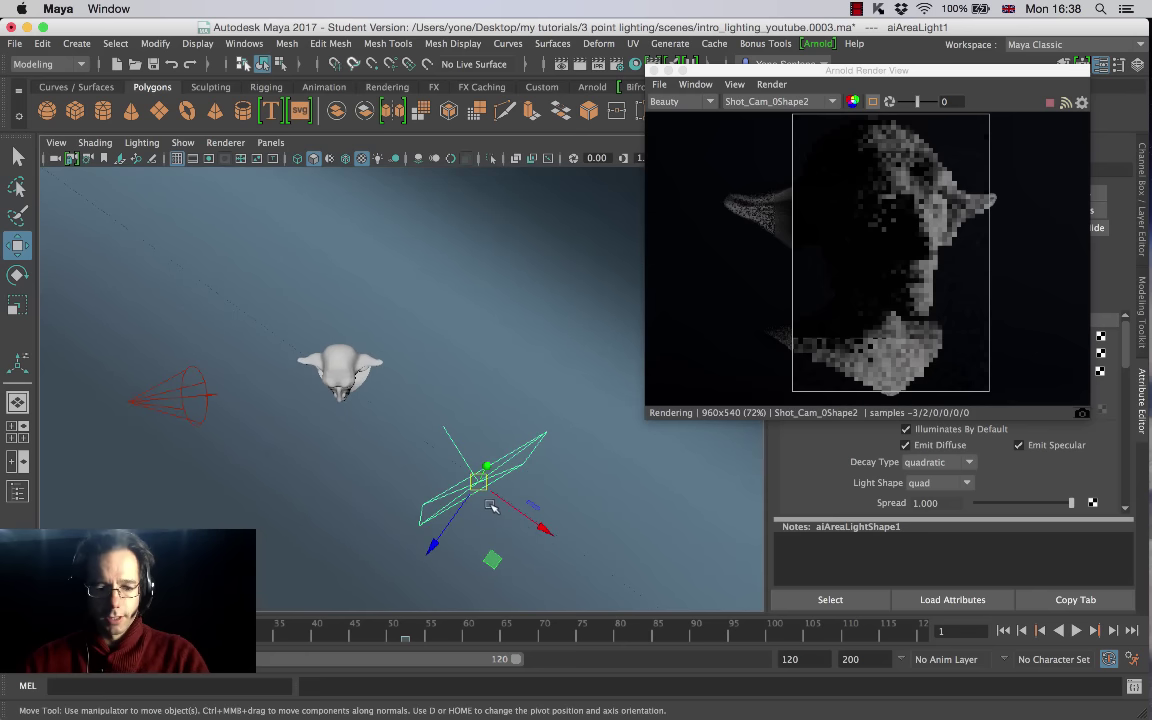
{"action": "key", "text": "e"}
{"action": "left_click_drag", "start_coordinate": [480, 546], "coordinate": [498, 521]}
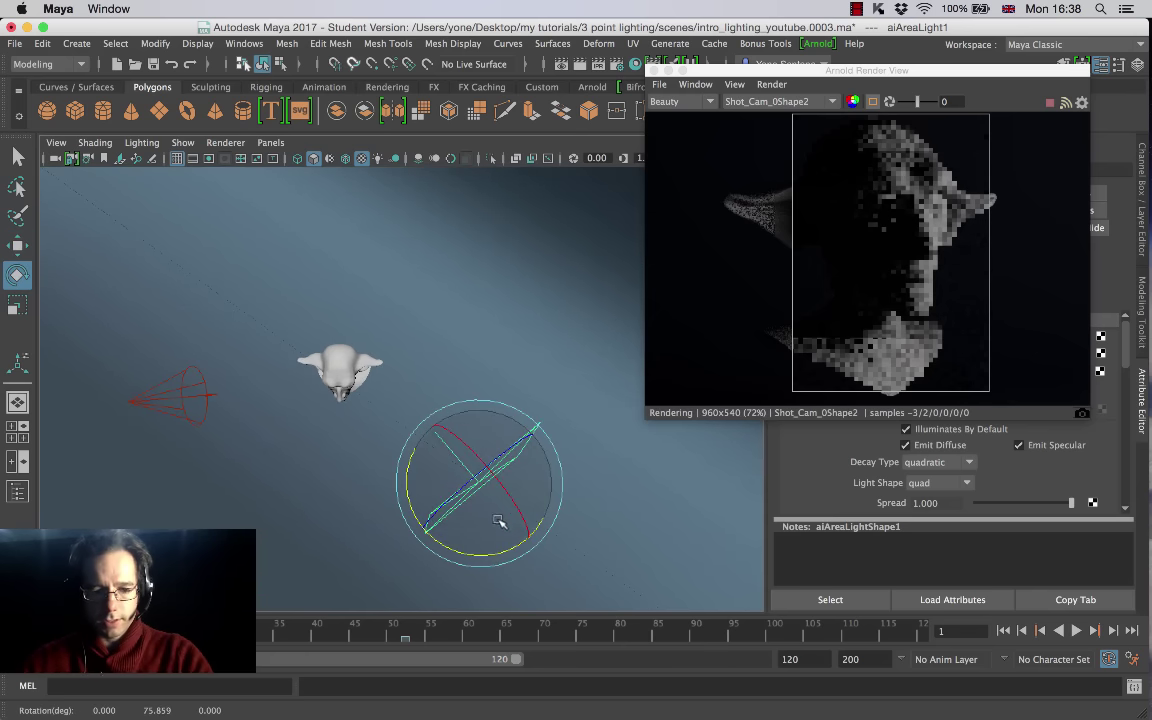
{"action": "key", "text": "w"}
{"action": "key", "text": "e"}
{"action": "key", "text": "w"}
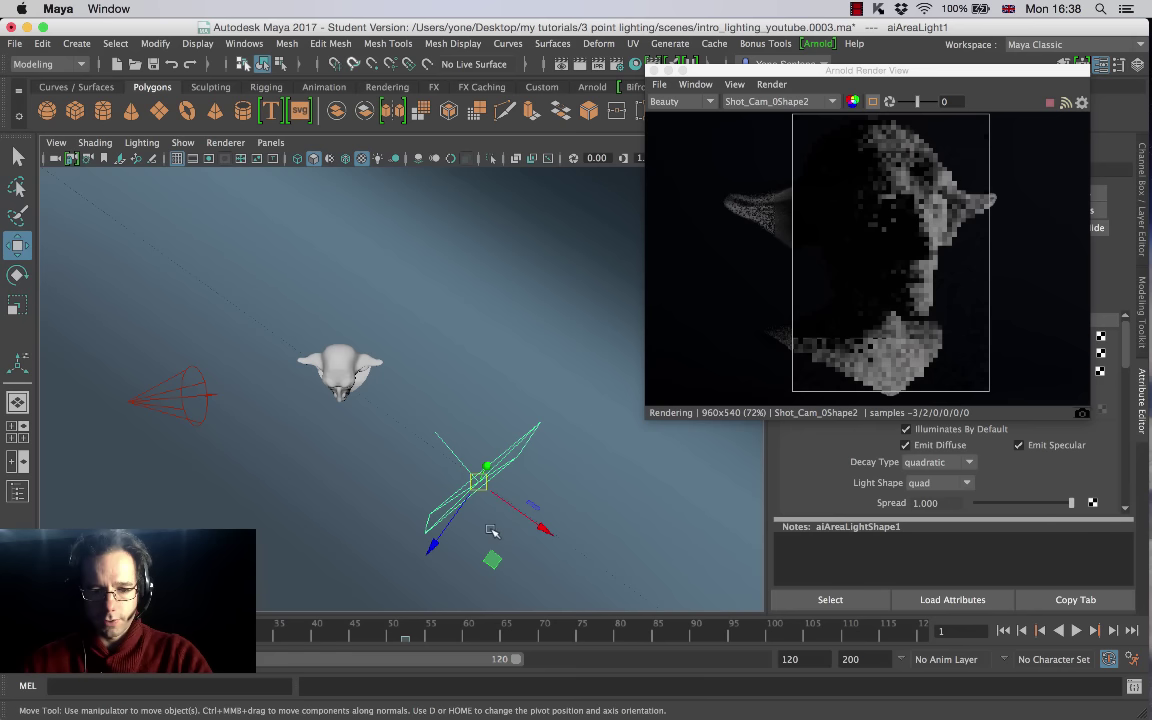
{"action": "left_click_drag", "start_coordinate": [490, 561], "coordinate": [467, 572]}
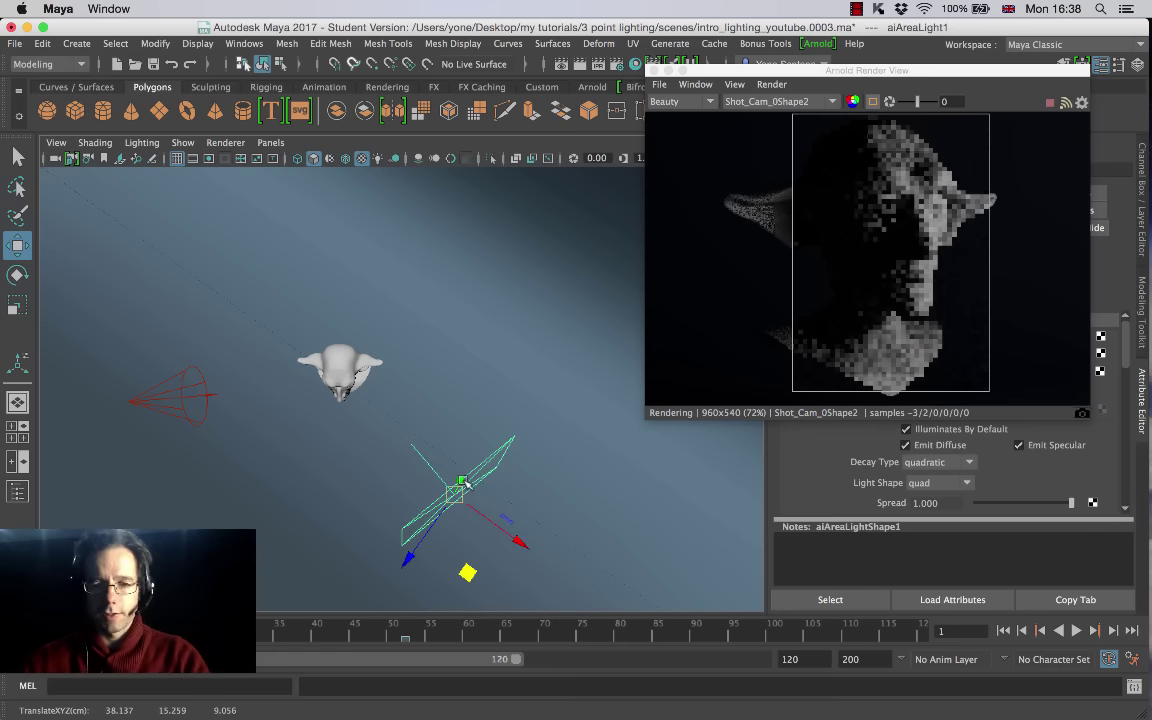
Step: Tilt the area light down toward the head and raise it to about 35.7 units
{"action": "left_click_drag", "start_coordinate": [434, 447], "coordinate": [504, 357], "text": "alt"}
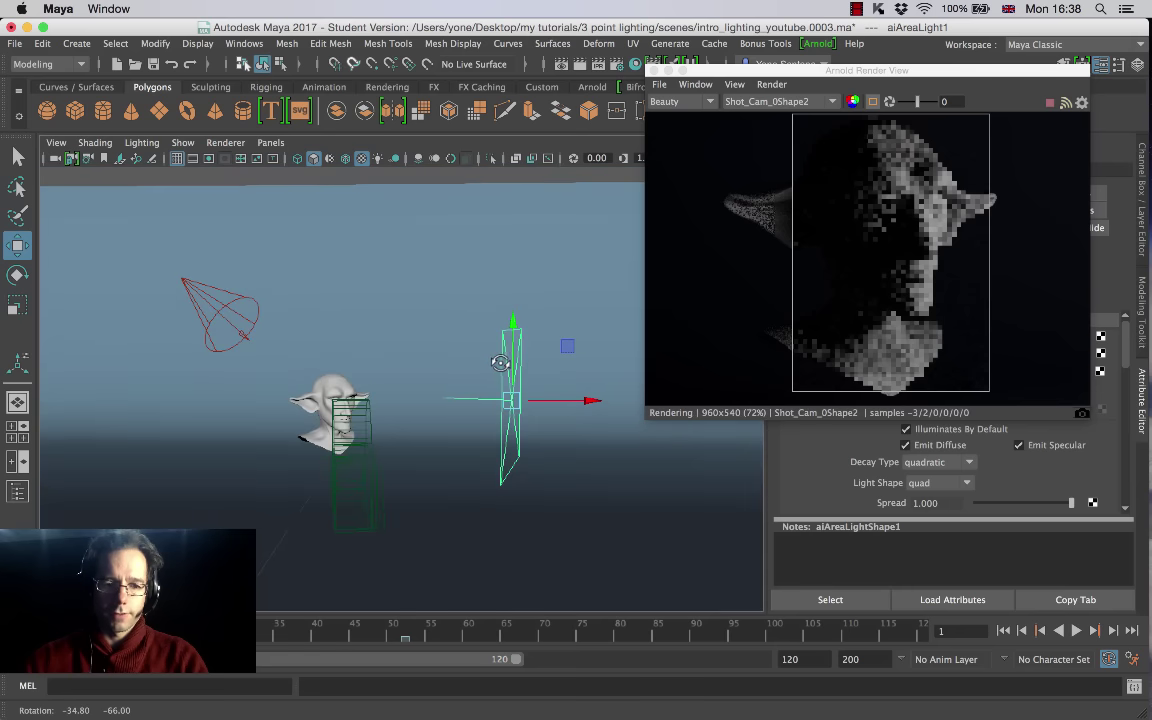
{"action": "key", "text": "e"}
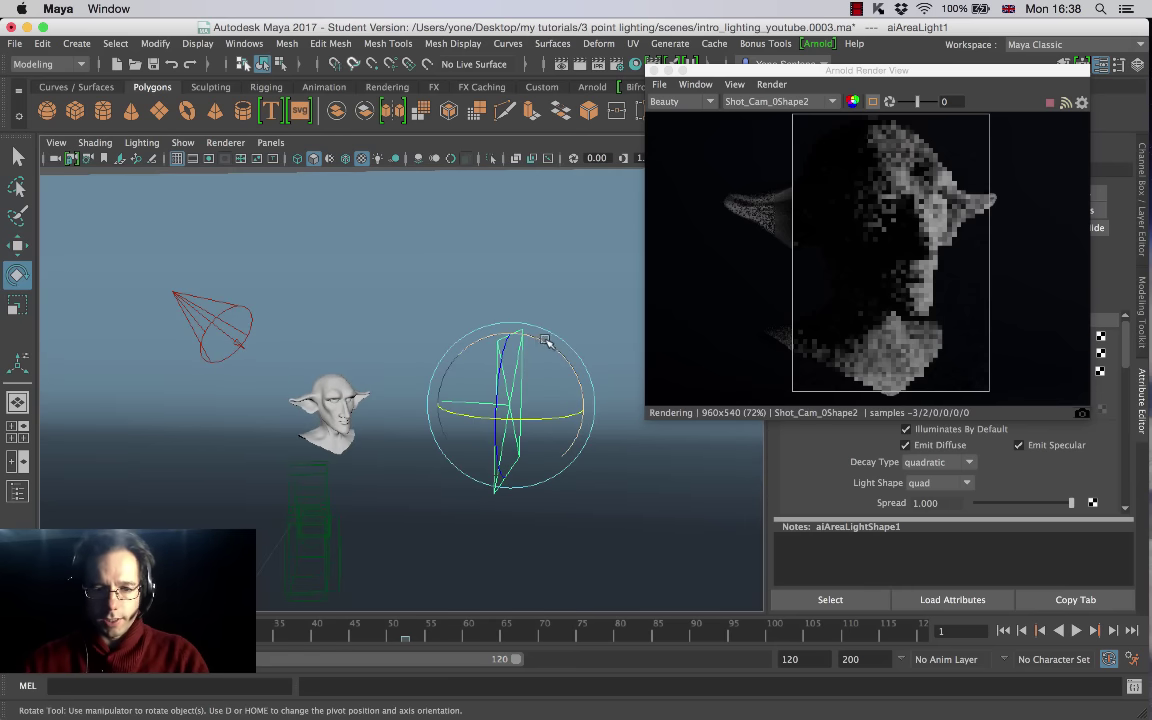
{"action": "left_click_drag", "start_coordinate": [548, 337], "coordinate": [503, 330]}
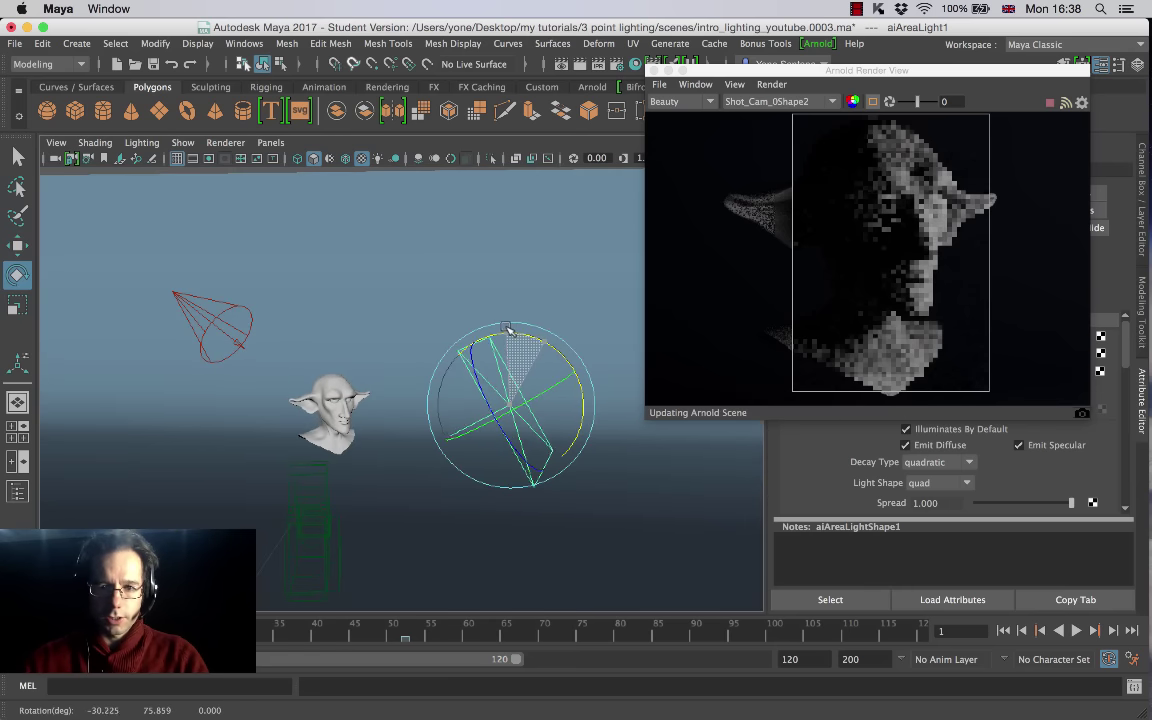
{"action": "key", "text": "w"}
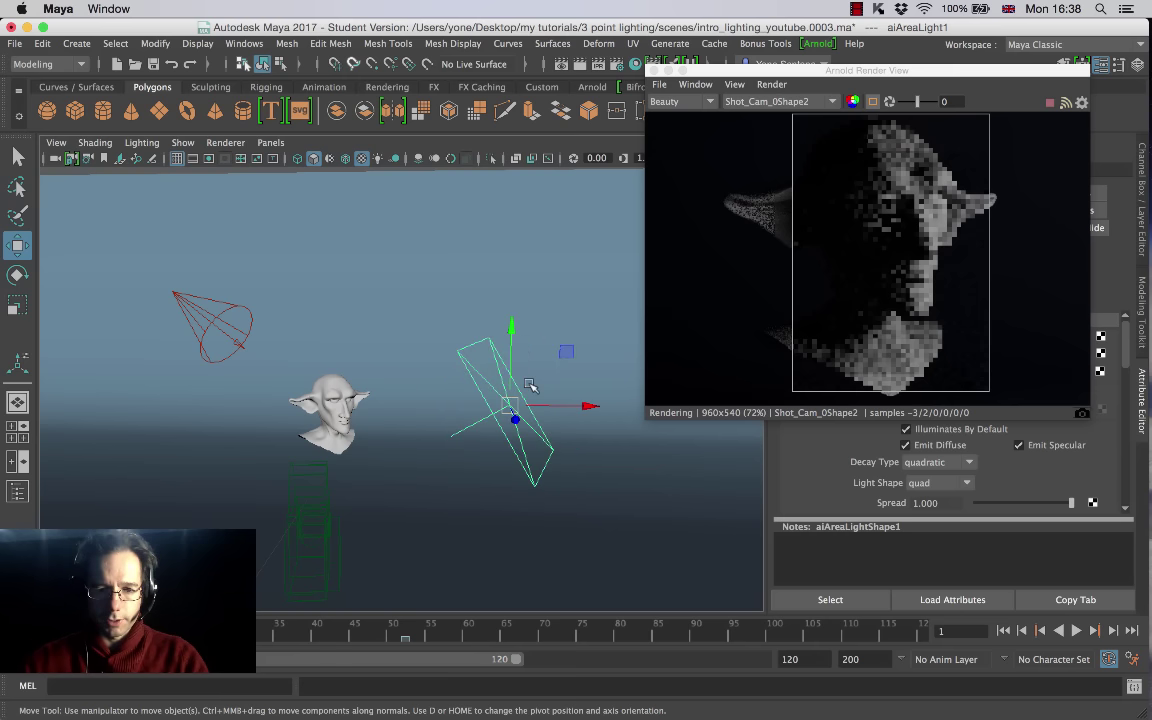
{"action": "left_click_drag", "start_coordinate": [521, 323], "coordinate": [517, 239]}
{"action": "left_click_drag", "start_coordinate": [473, 399], "coordinate": [441, 395], "text": "alt"}
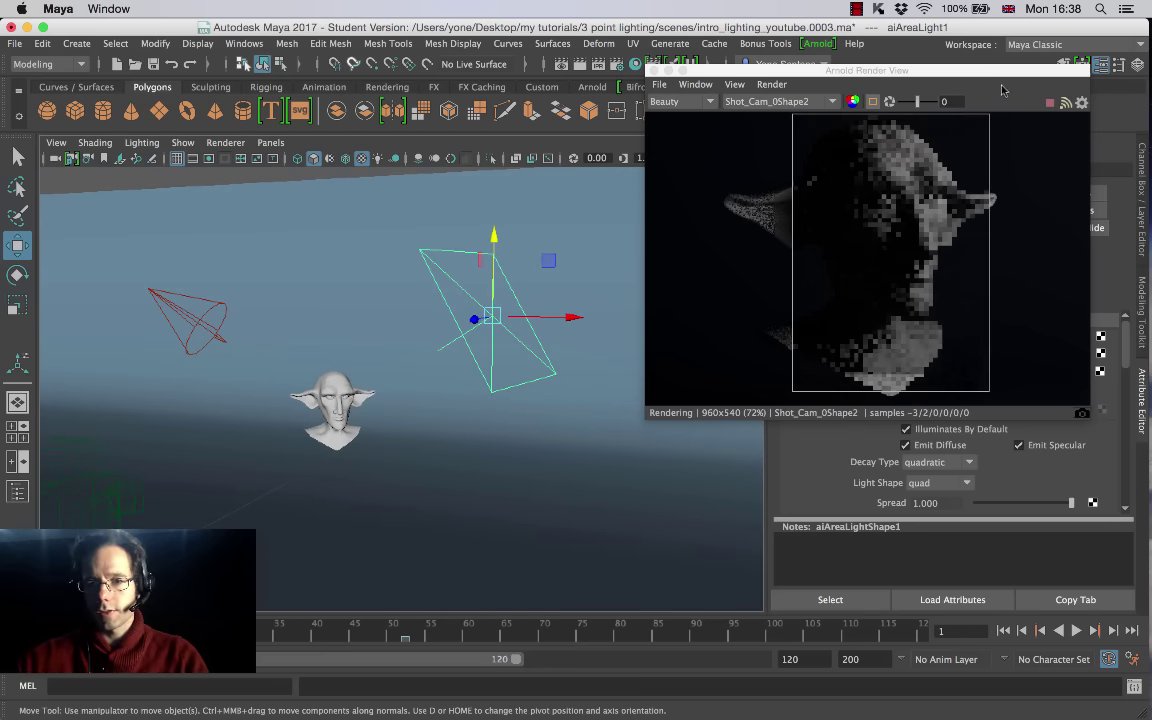
{"action": "left_click_drag", "start_coordinate": [905, 71], "coordinate": [836, 73]}
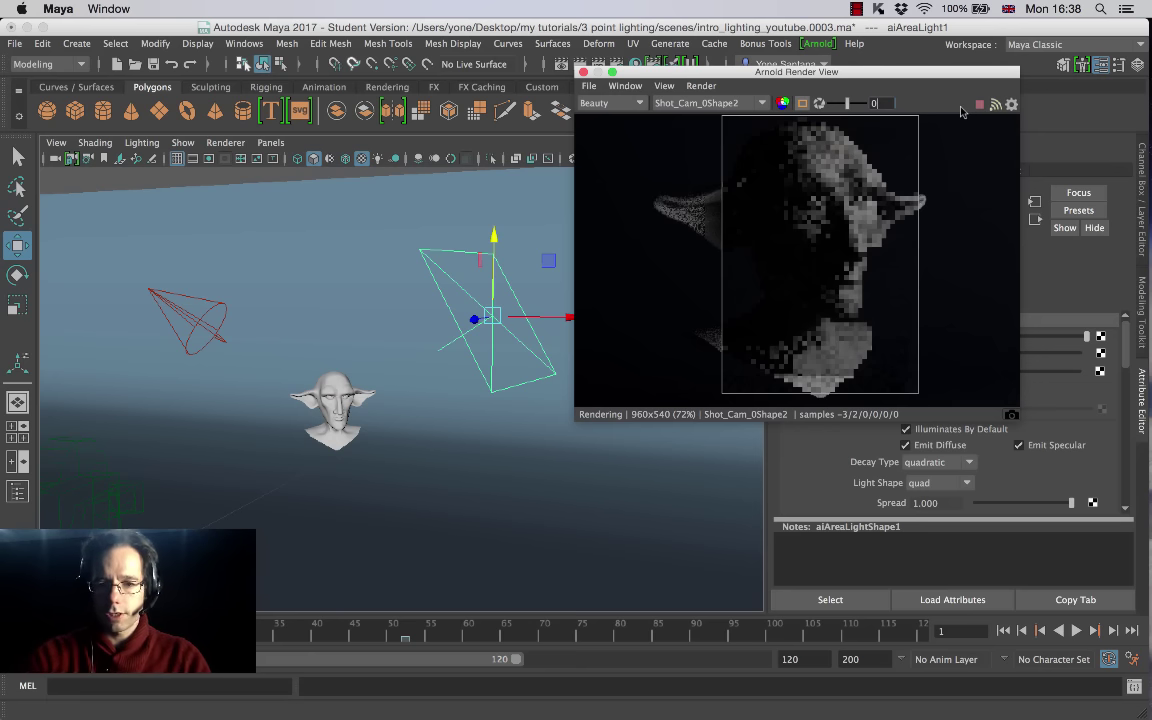
Step: Enlarge the Arnold Render View and move it left to uncover the area light's attributes
{"action": "double_click", "coordinate": [902, 73]}
{"action": "left_click_drag", "start_coordinate": [862, 70], "coordinate": [680, 54]}
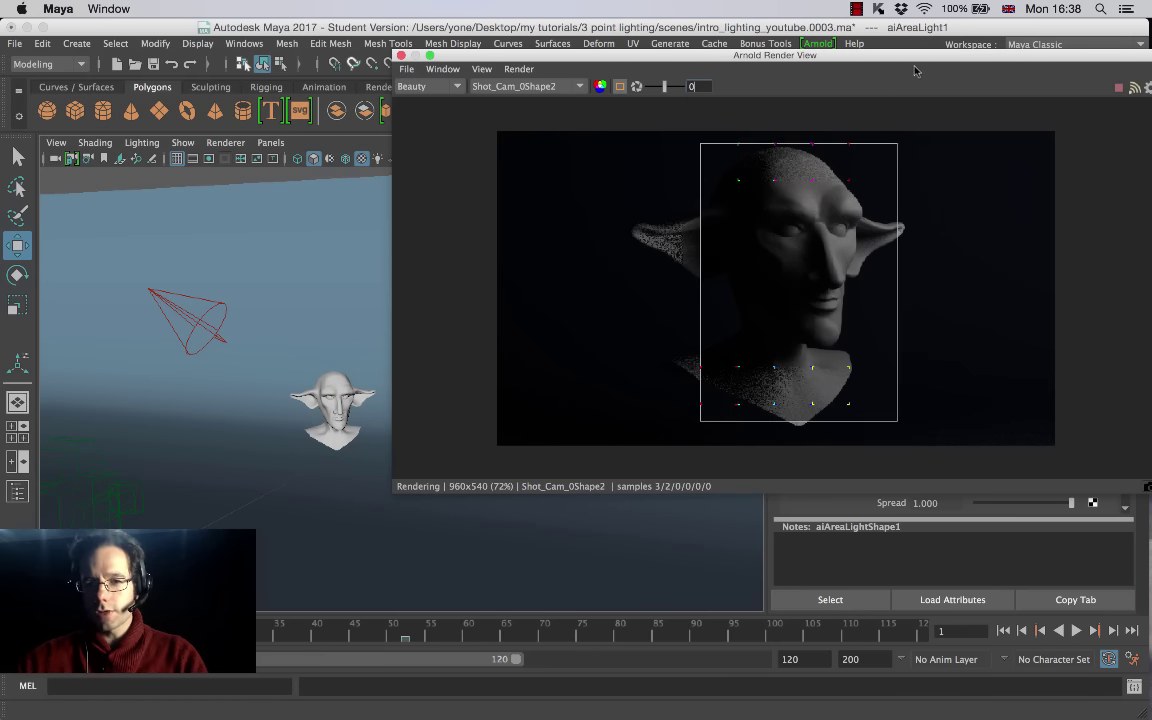
{"action": "left_click_drag", "start_coordinate": [842, 55], "coordinate": [612, 50]}
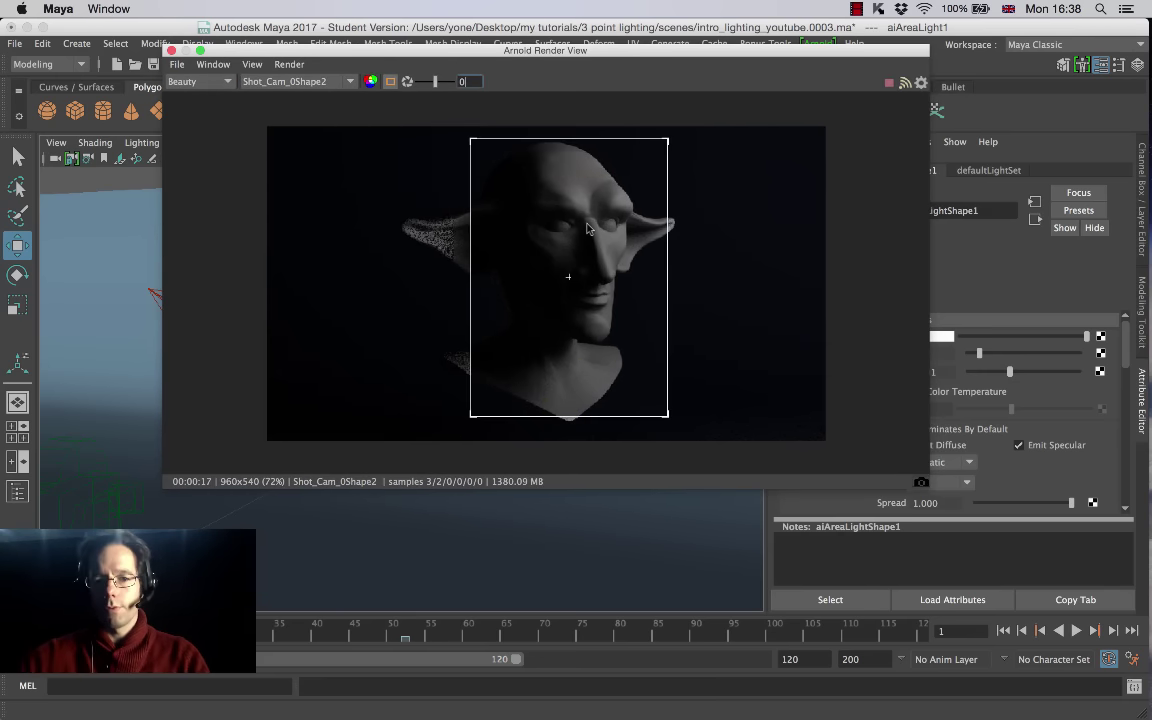
{"action": "left_click_drag", "start_coordinate": [758, 54], "coordinate": [670, 60]}
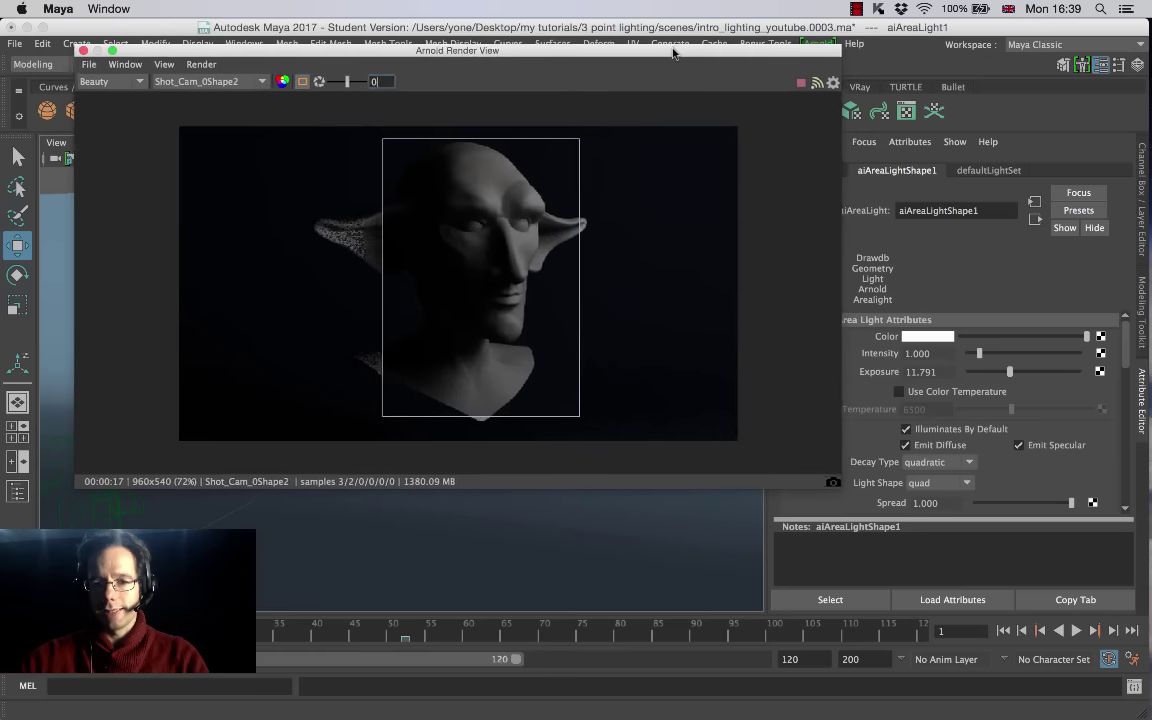
{"action": "left_click_drag", "start_coordinate": [1122, 342], "coordinate": [898, 354]}
{"action": "scroll", "coordinate": [1122, 350], "scroll_direction": "down", "scroll_amount": 5}
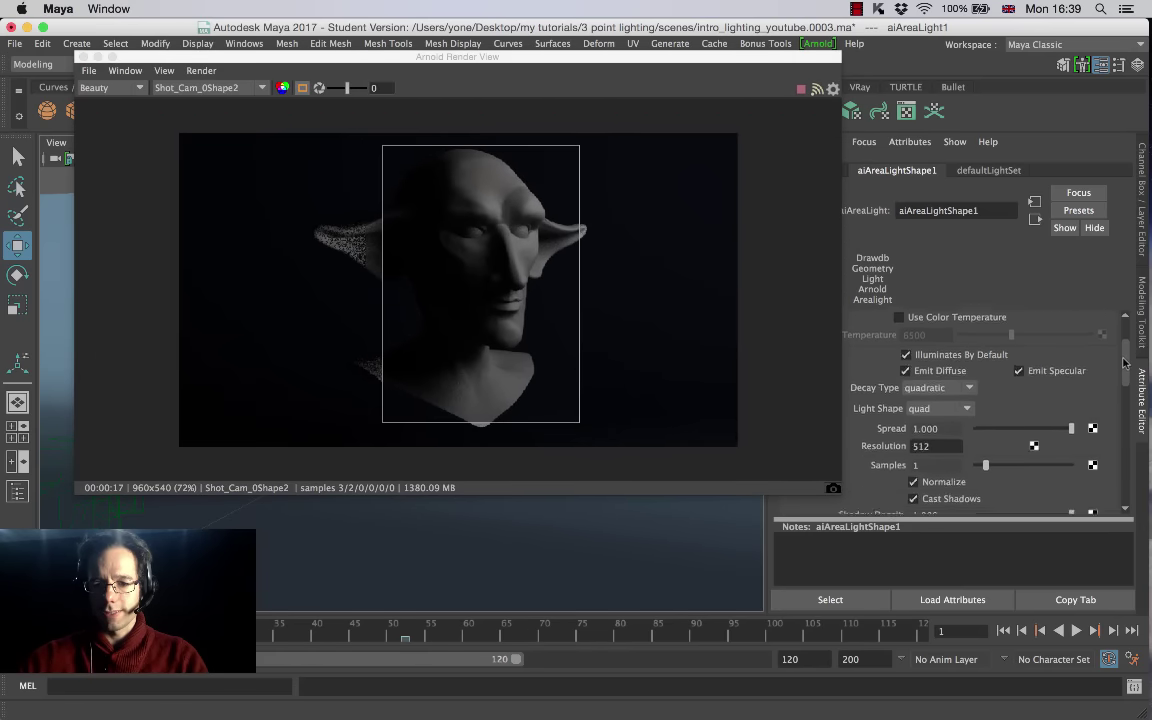
Step: Reposition the render preview and scroll the Attribute Editor to the Arnold Area Light Attributes
{"action": "left_click_drag", "start_coordinate": [700, 55], "coordinate": [773, 135]}
{"action": "left_click_drag", "start_coordinate": [610, 140], "coordinate": [648, 431]}
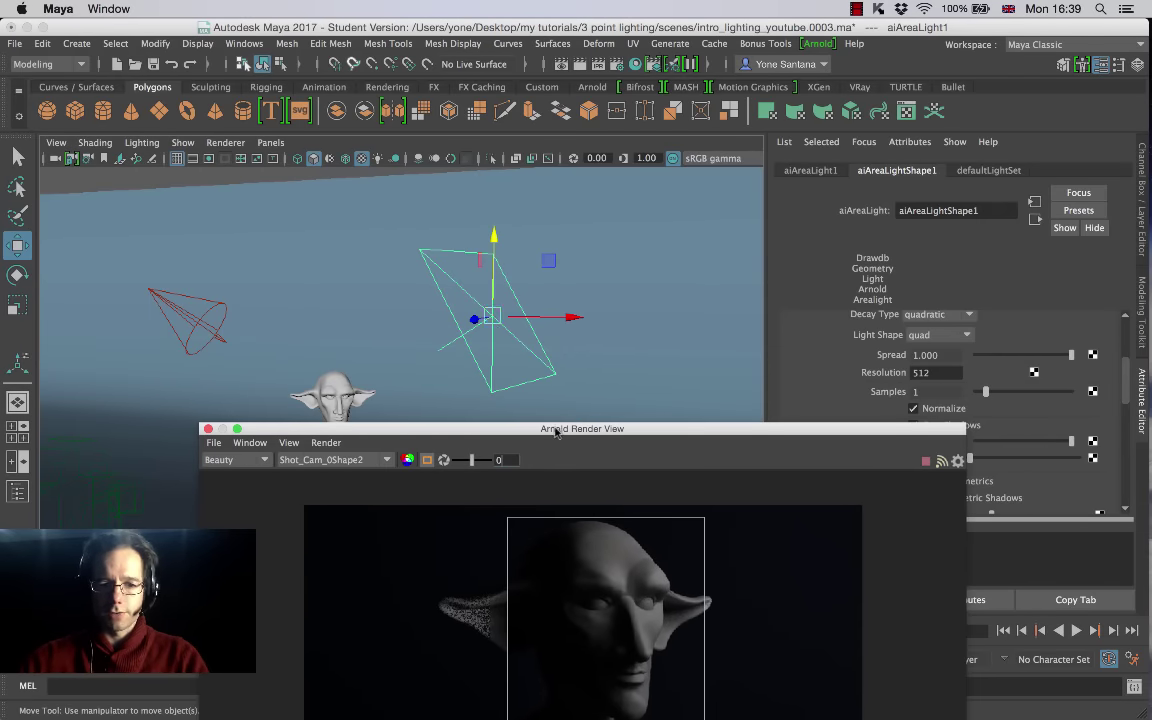
{"action": "left_click_drag", "start_coordinate": [555, 431], "coordinate": [426, 118]}
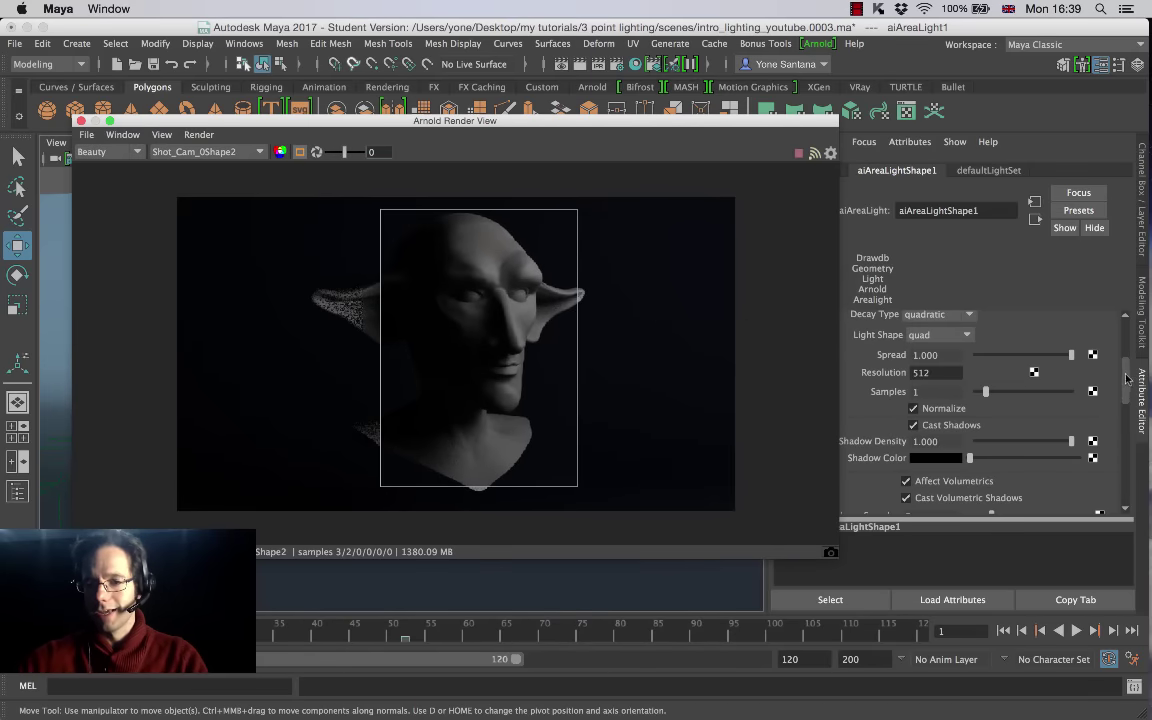
{"action": "left_click_drag", "start_coordinate": [1127, 377], "coordinate": [1127, 390]}
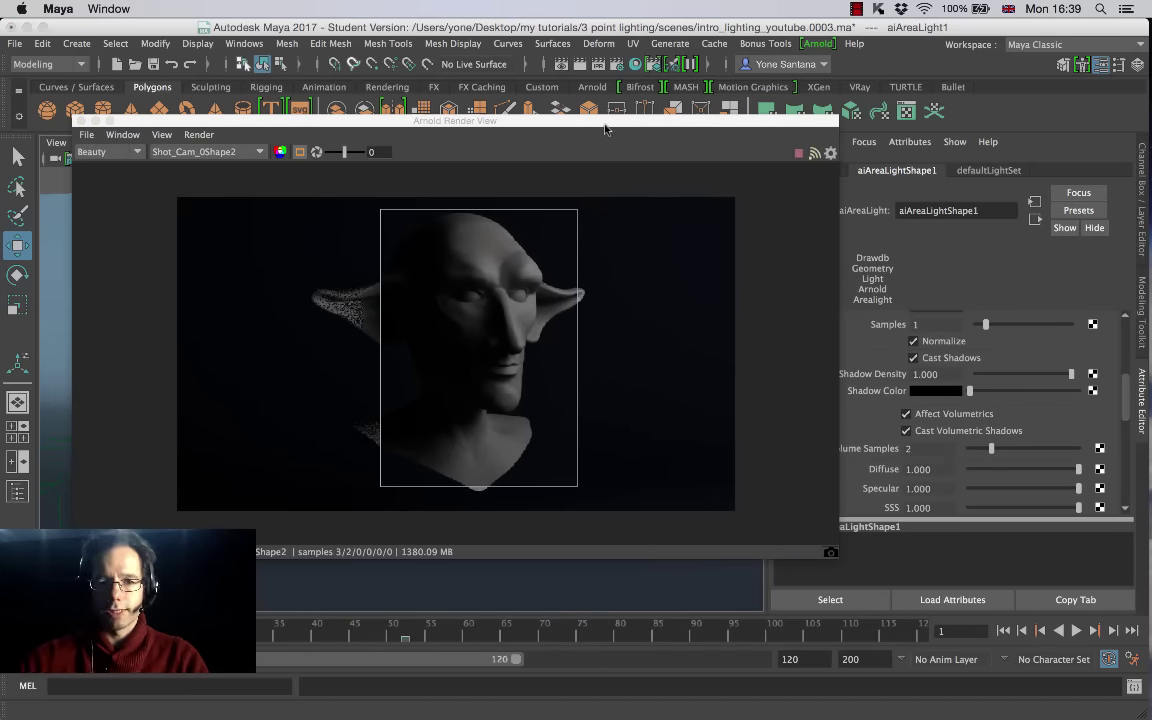
{"action": "left_click_drag", "start_coordinate": [605, 128], "coordinate": [560, 130]}
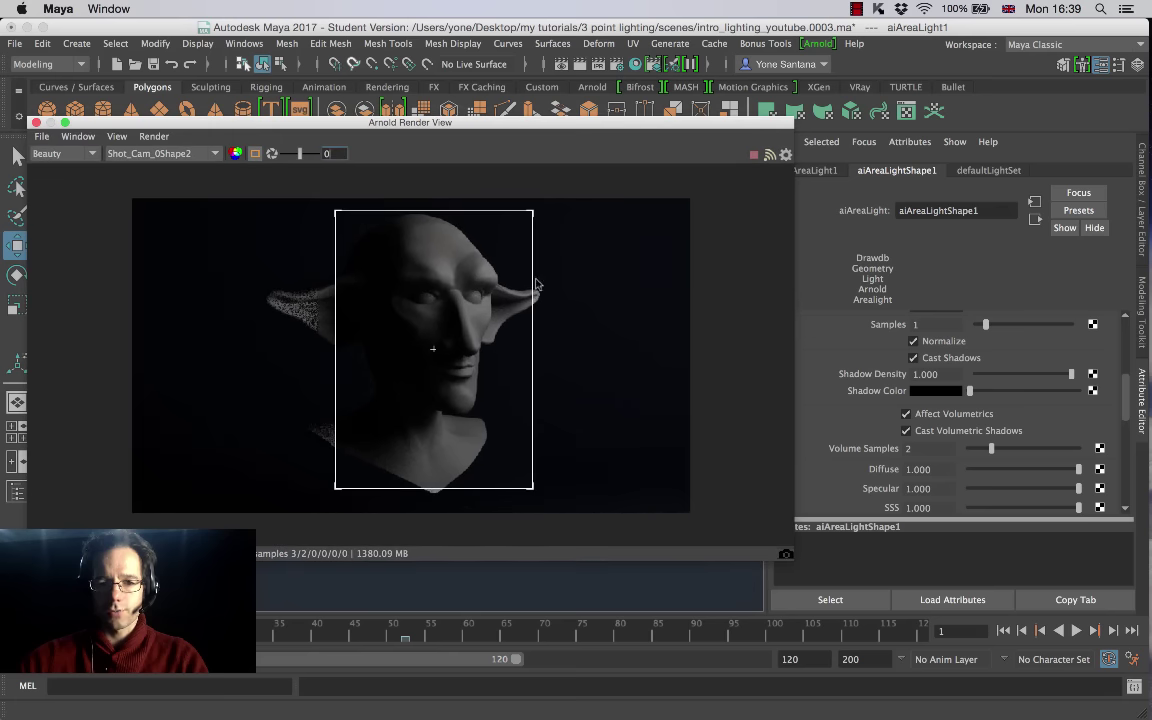
{"action": "left_click", "coordinate": [1129, 413]}
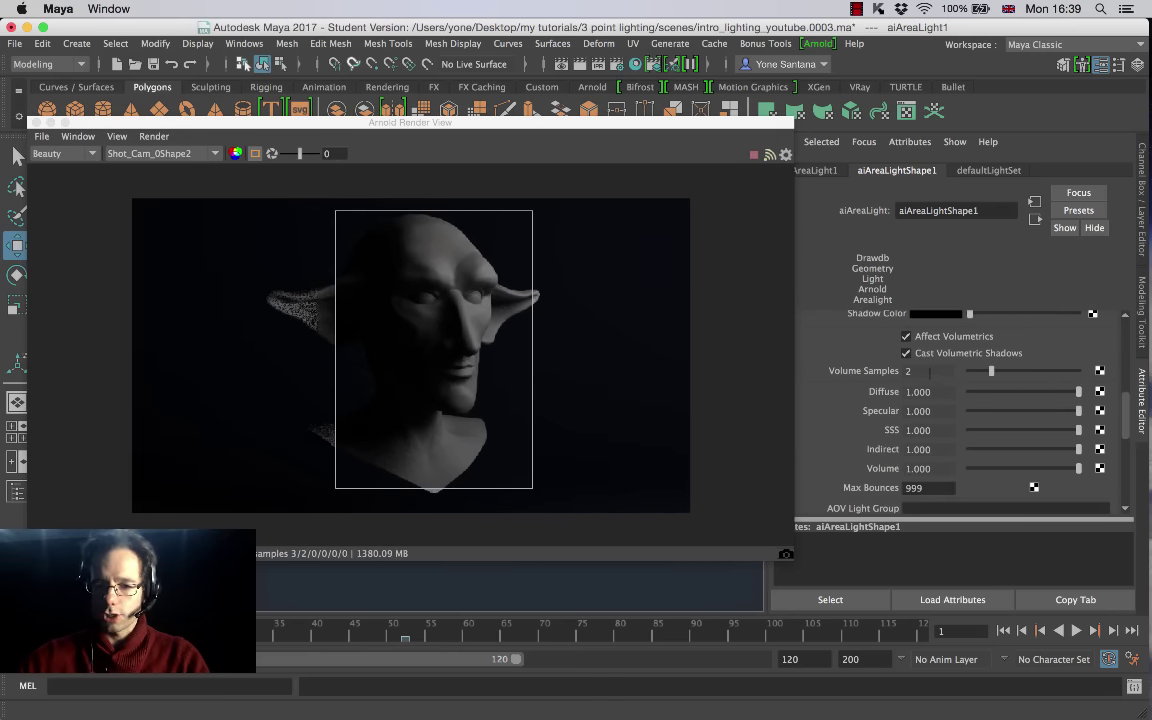
{"action": "scroll", "coordinate": [1034, 399], "scroll_direction": "down", "scroll_amount": 2}
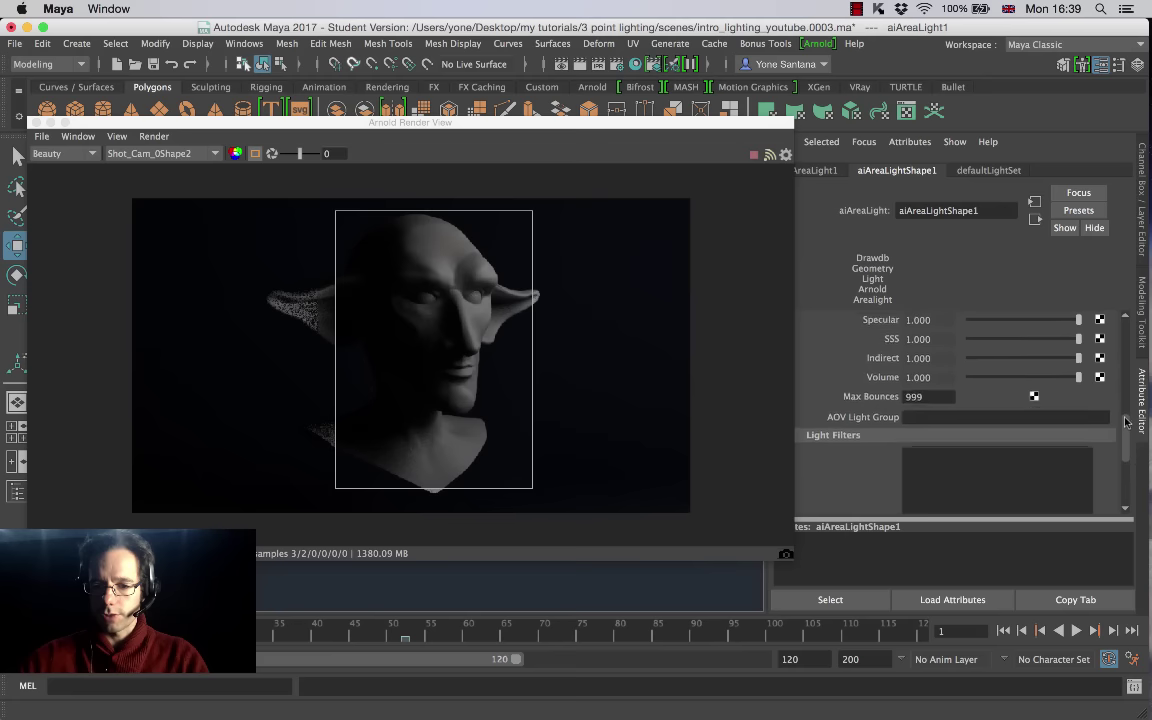
{"action": "scroll", "coordinate": [980, 390], "scroll_direction": "up", "scroll_amount": 8}
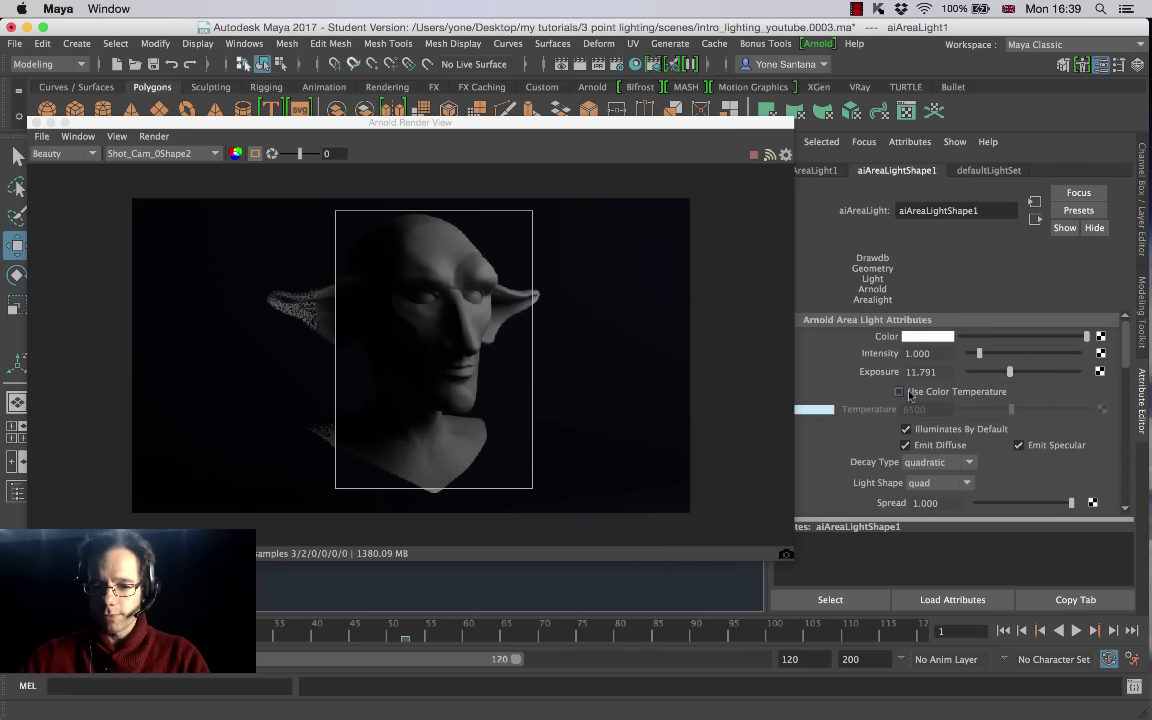
Step: Enable Use Color Temperature on the area light and set it to 4400
{"action": "left_click", "coordinate": [900, 393]}
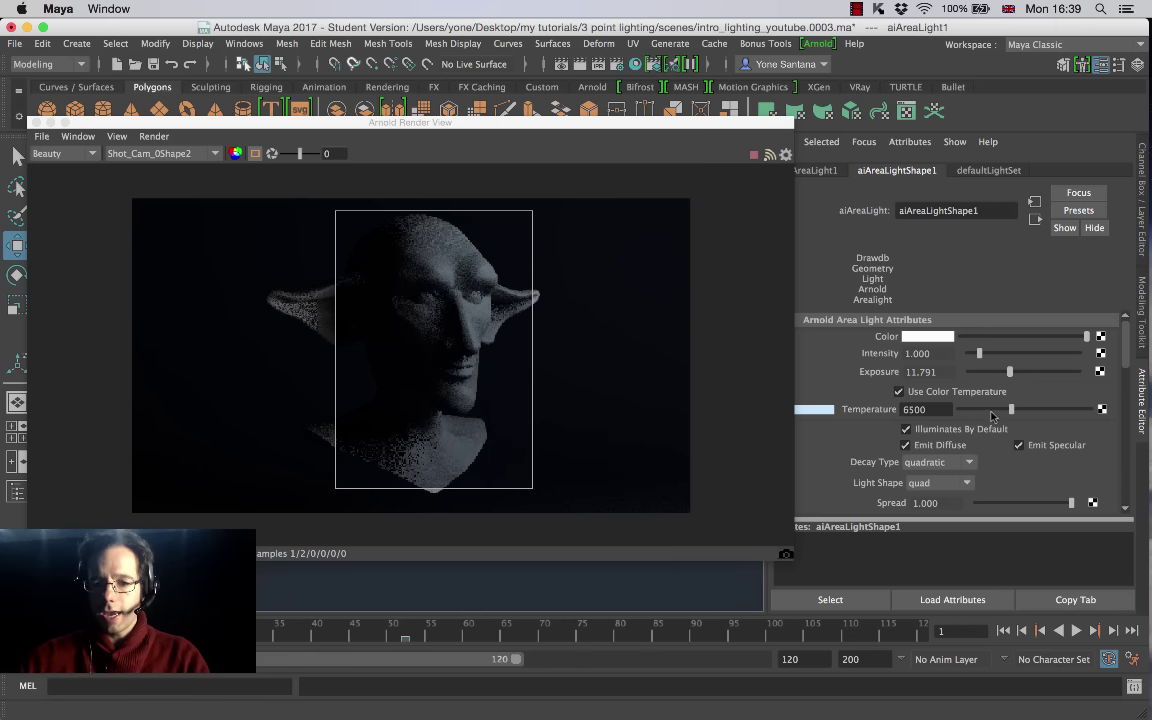
{"action": "left_click_drag", "start_coordinate": [1011, 410], "coordinate": [991, 413]}
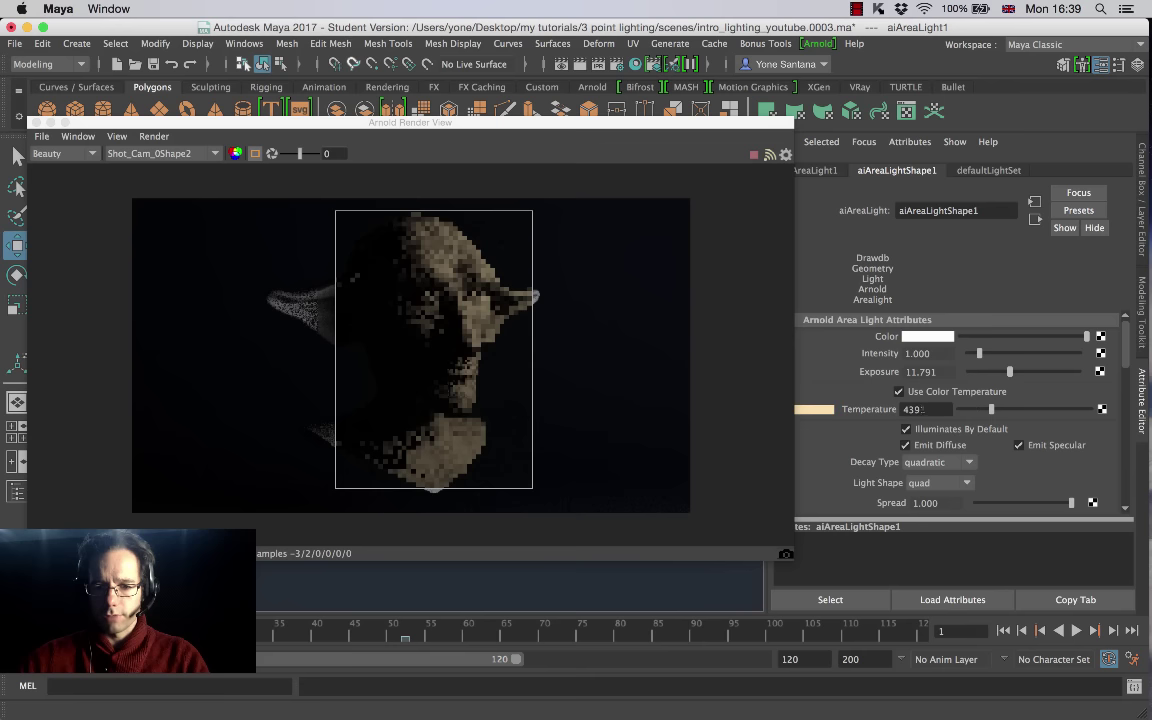
{"action": "type", "text": "4"}
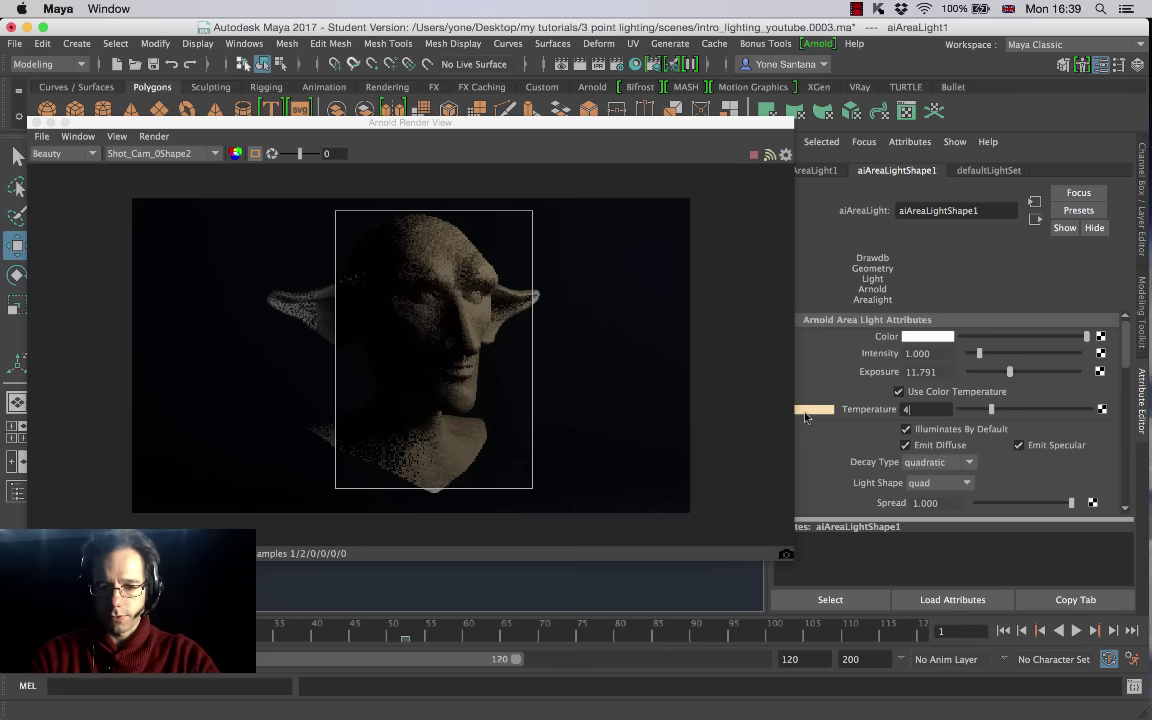
{"action": "type", "text": "4400"}
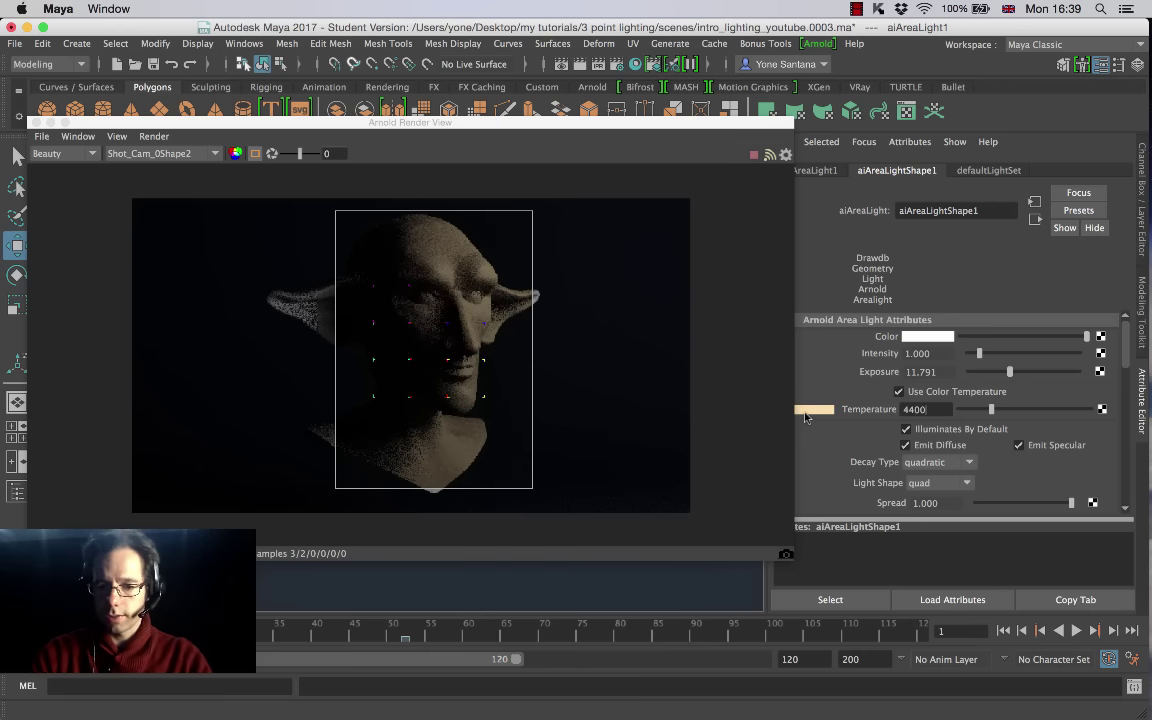
{"action": "key", "text": "Return"}
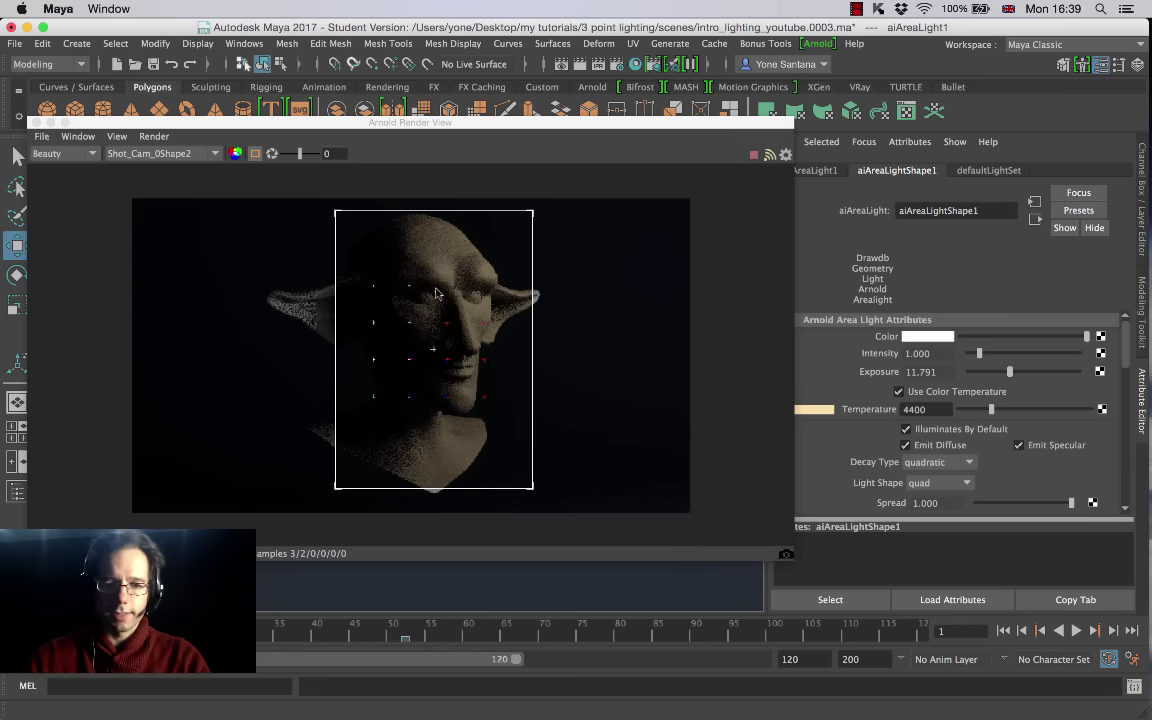
Step: Set the area light's Volume Samples to 3 and update the full scene render
{"action": "left_click_drag", "start_coordinate": [1124, 360], "coordinate": [1051, 421]}
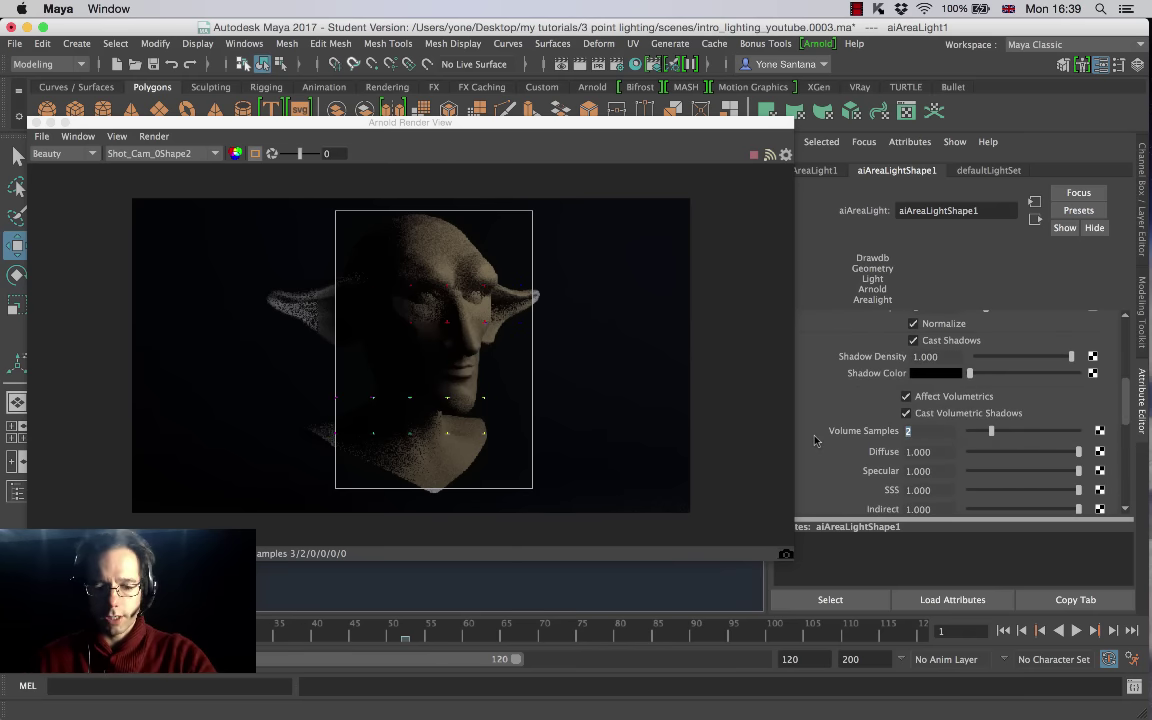
{"action": "key", "text": "Return"}
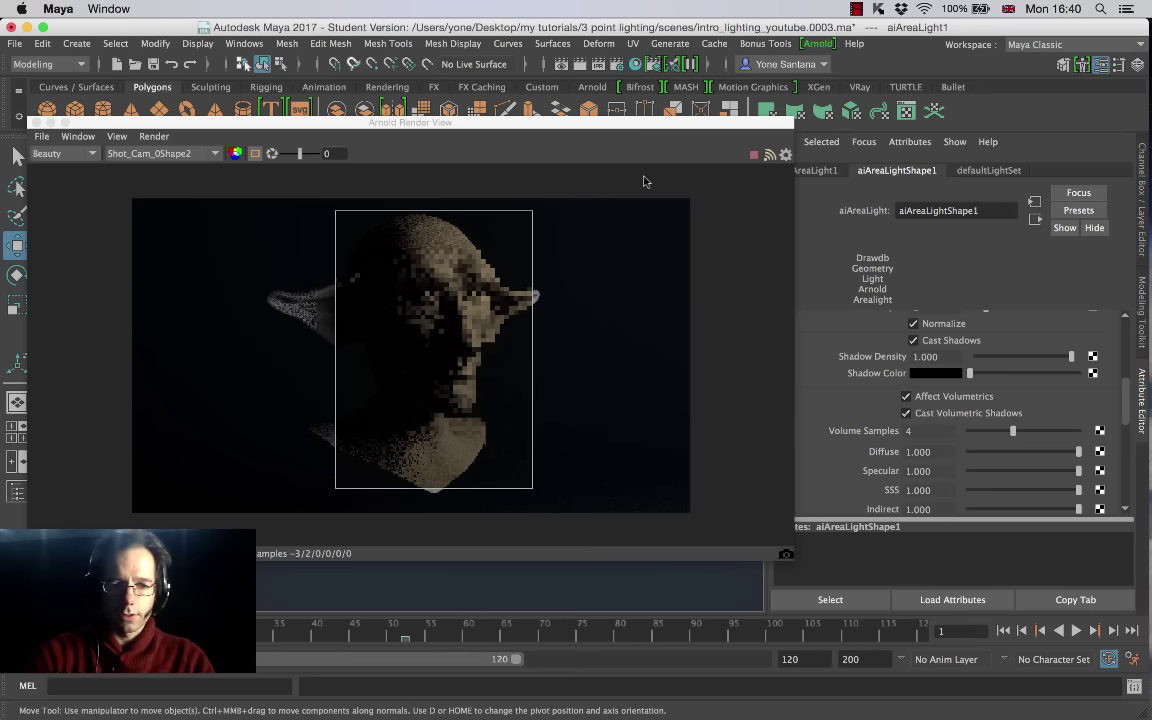
{"action": "left_click", "coordinate": [152, 138]}
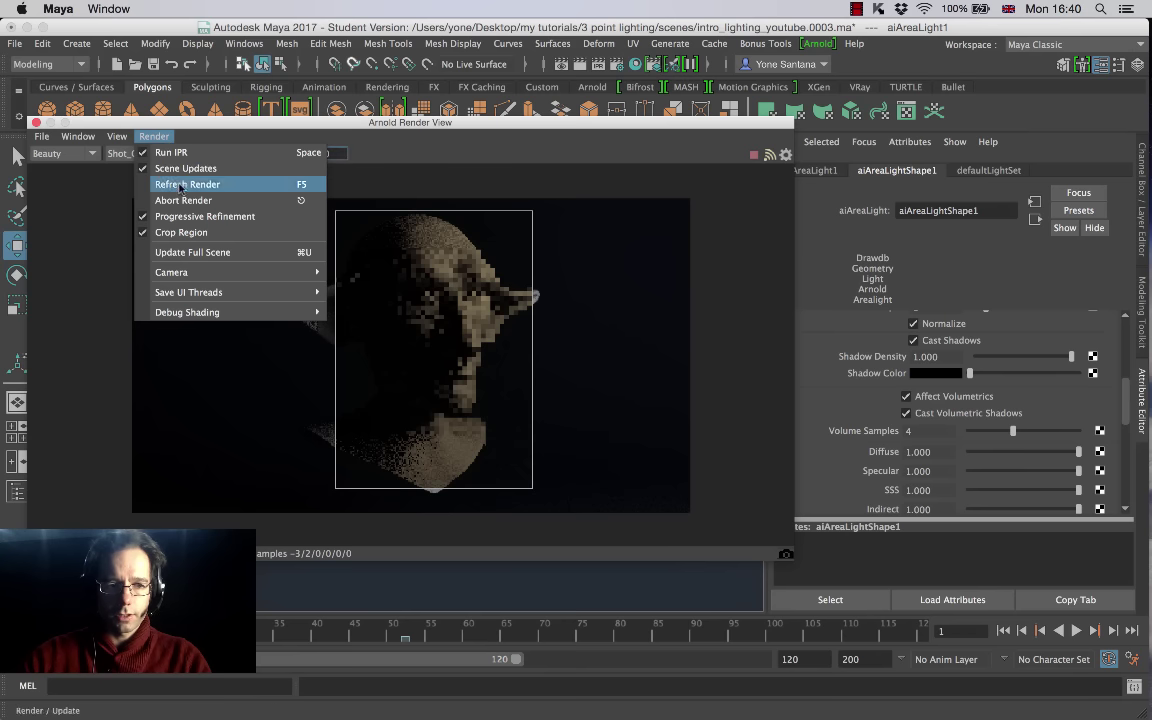
{"action": "left_click", "coordinate": [186, 252]}
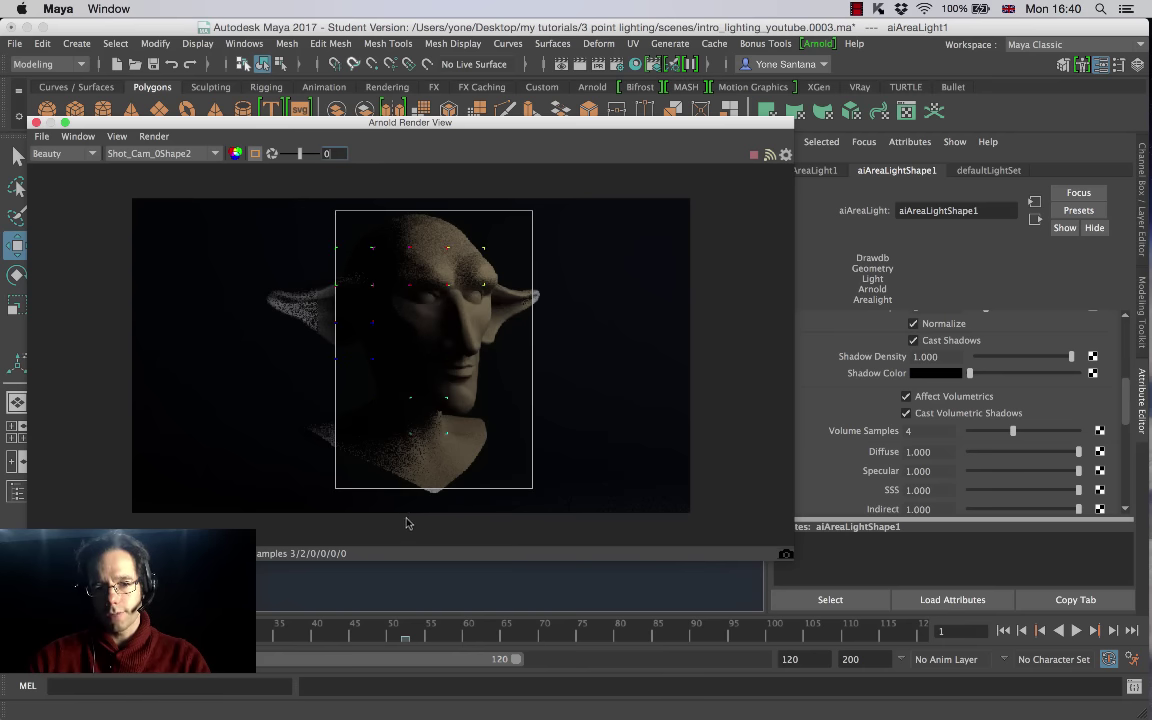
{"action": "left_click", "coordinate": [828, 433]}
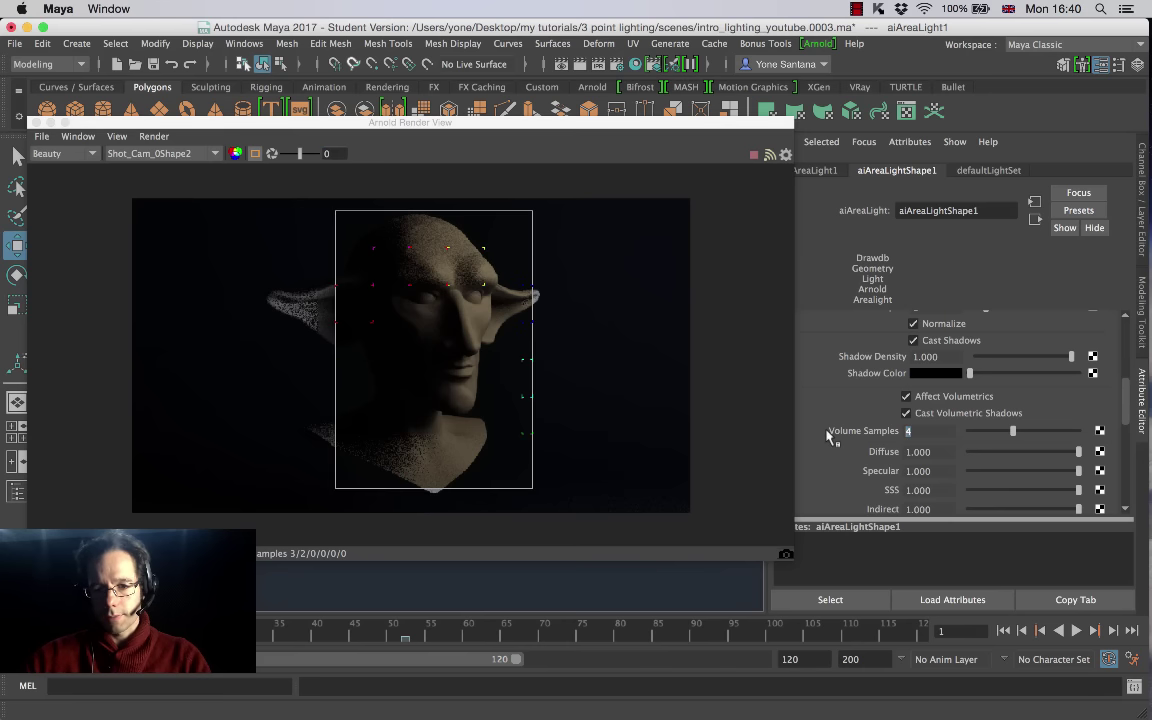
{"action": "key", "text": "Return"}
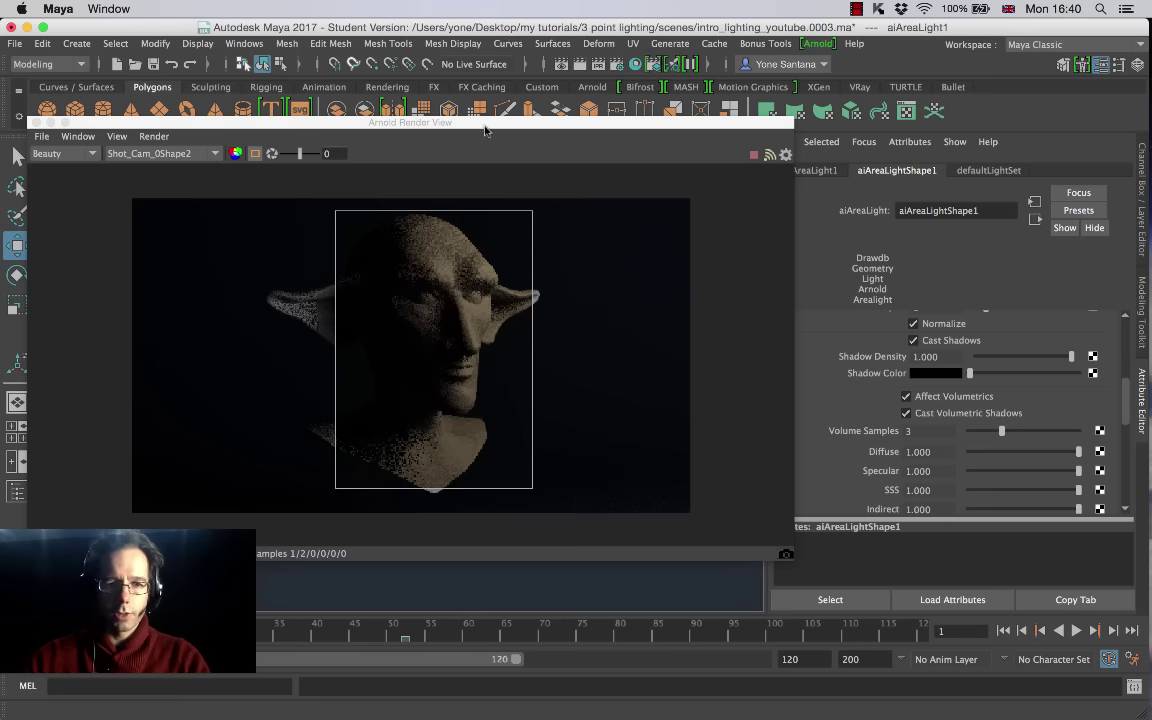
{"action": "left_click_drag", "start_coordinate": [520, 122], "coordinate": [833, 116]}
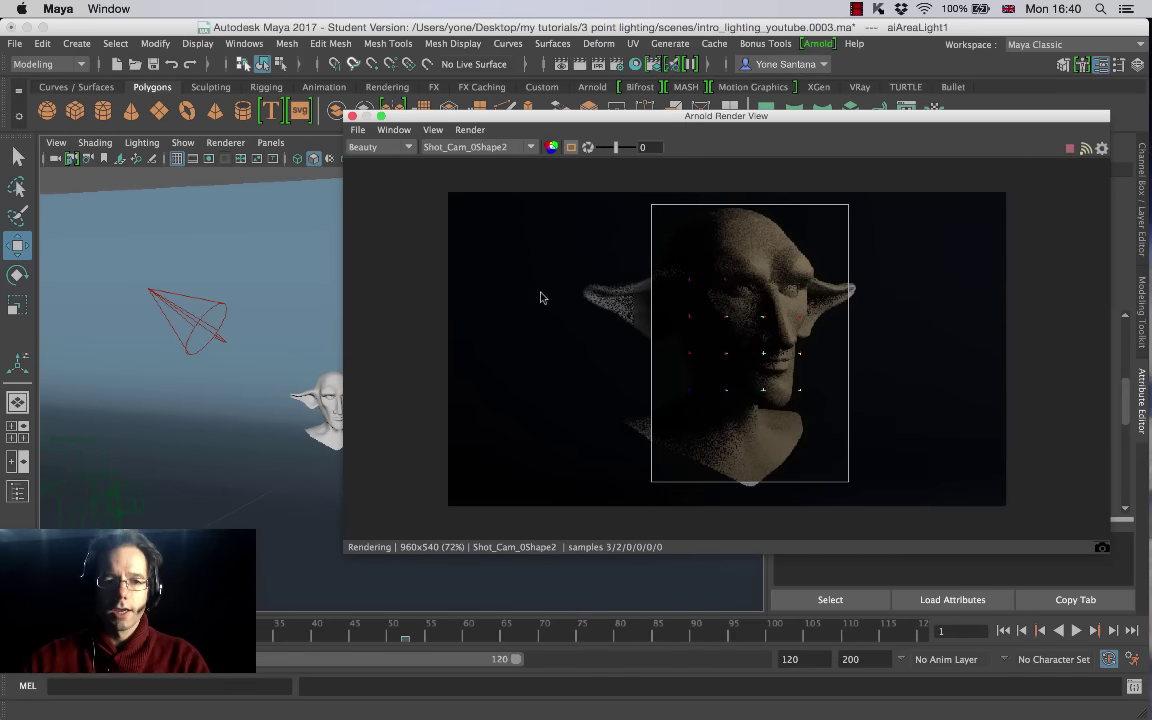
Step: Turn the KeyLight's Illuminates by Default back on and update the full scene render
{"action": "left_click", "coordinate": [186, 319]}
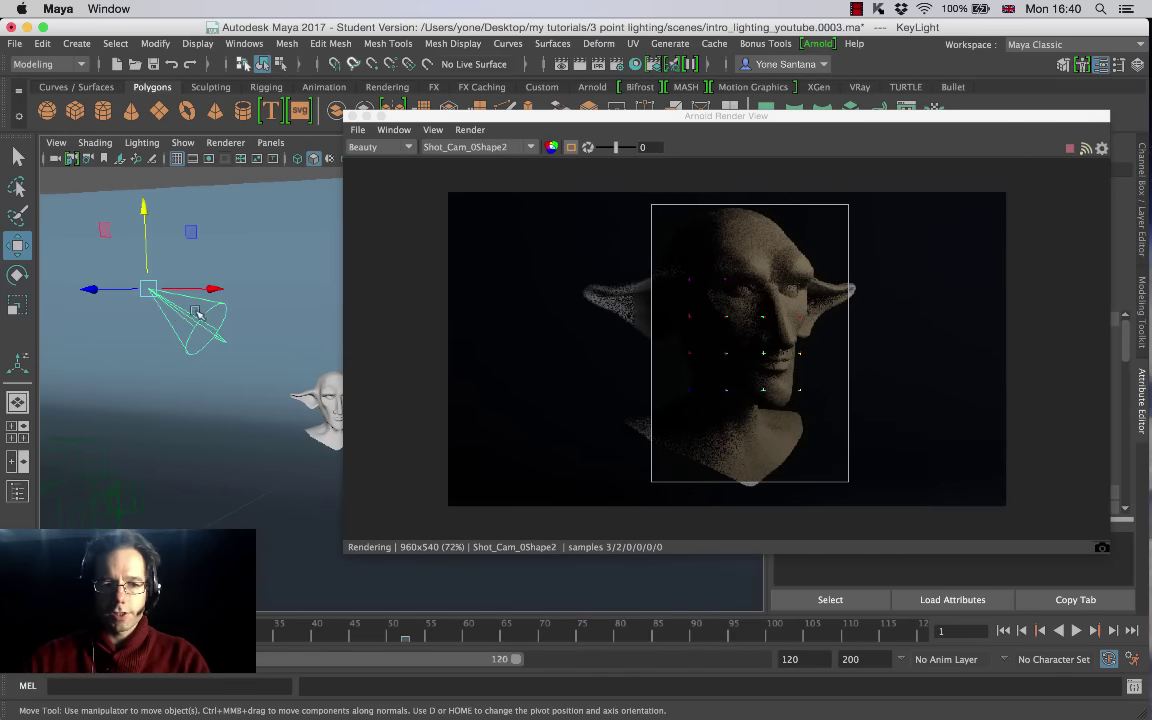
{"action": "left_click_drag", "start_coordinate": [771, 120], "coordinate": [497, 116]}
{"action": "left_click_drag", "start_coordinate": [508, 99], "coordinate": [479, 399]}
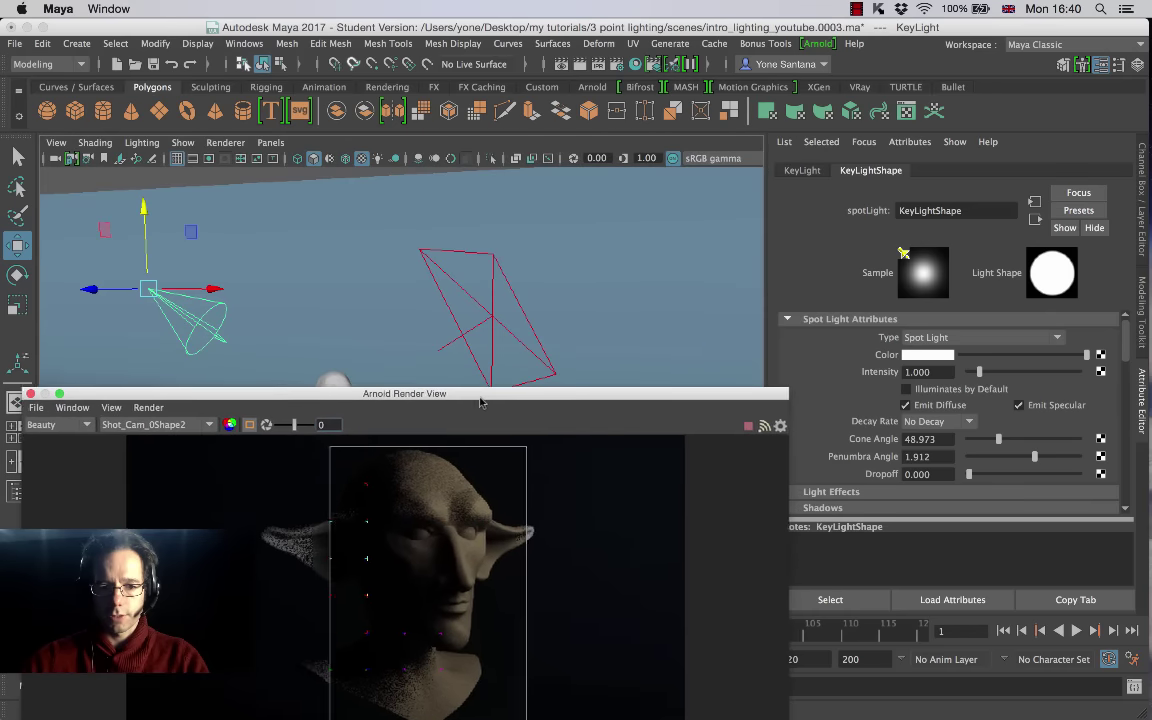
{"action": "left_click", "coordinate": [906, 389]}
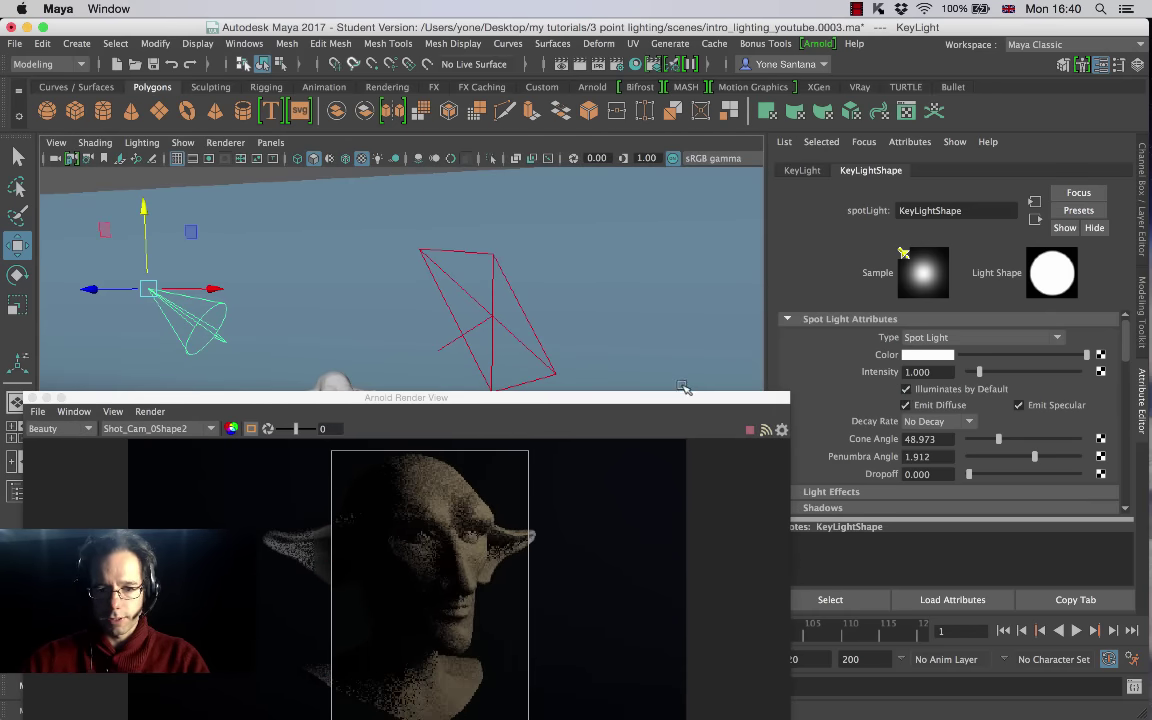
{"action": "left_click_drag", "start_coordinate": [684, 393], "coordinate": [681, 239]}
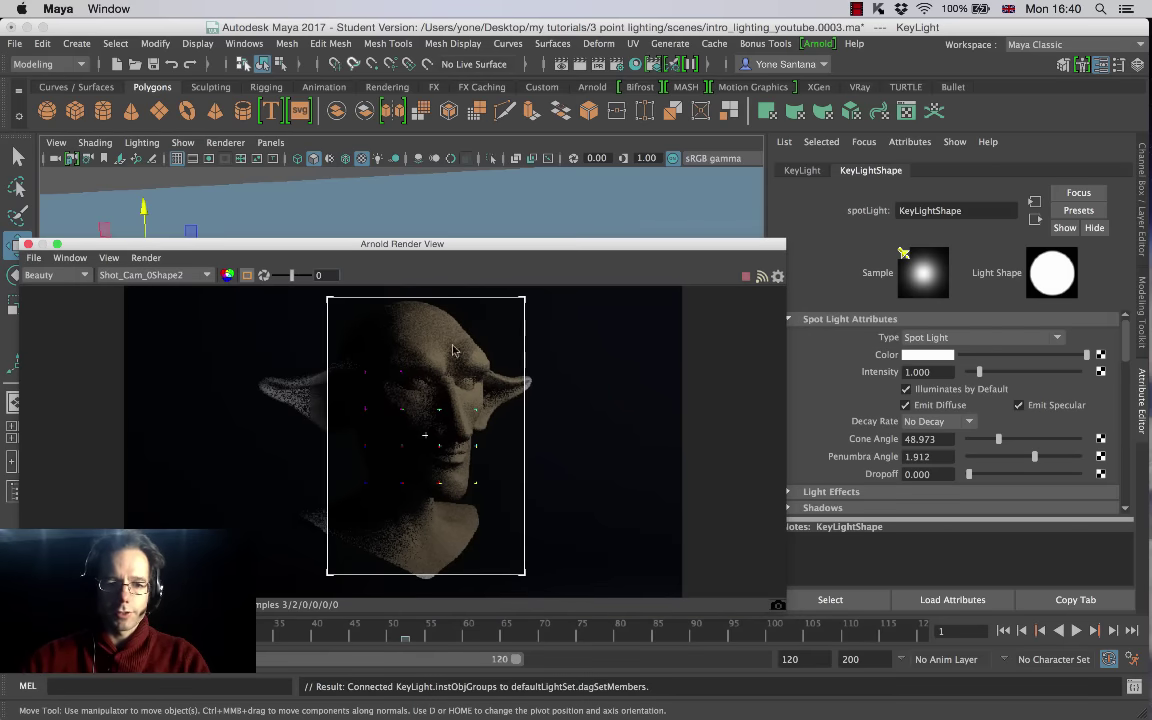
{"action": "left_click", "coordinate": [146, 257]}
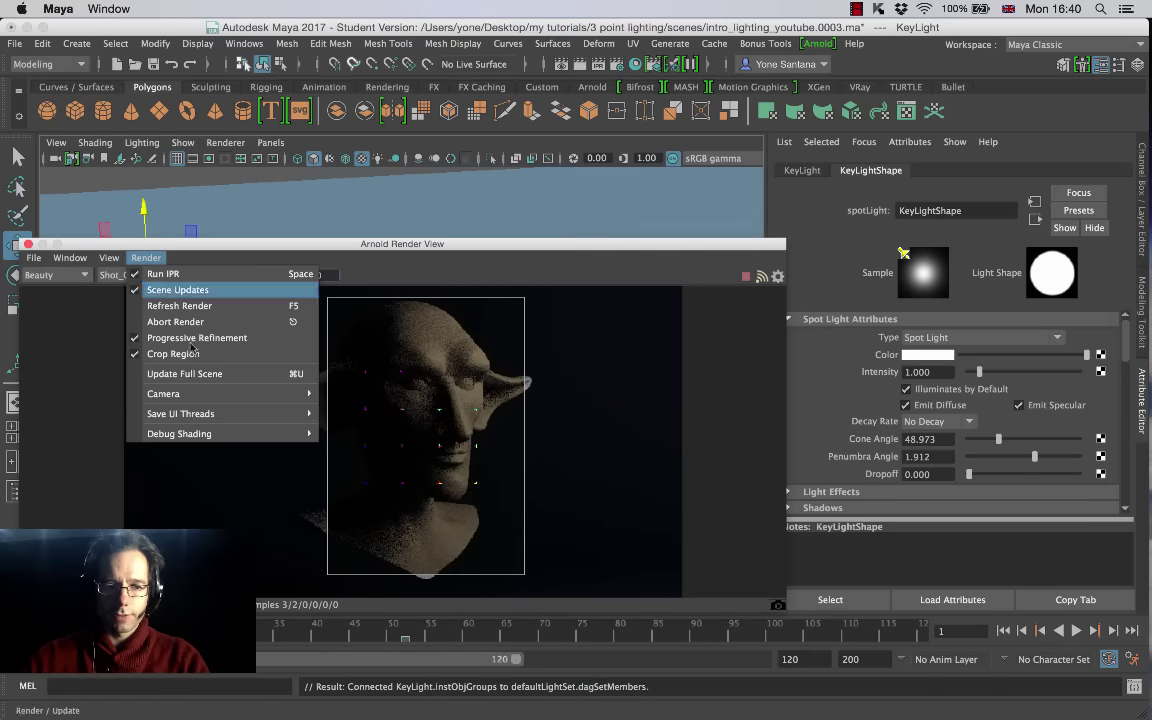
{"action": "left_click", "coordinate": [200, 374]}
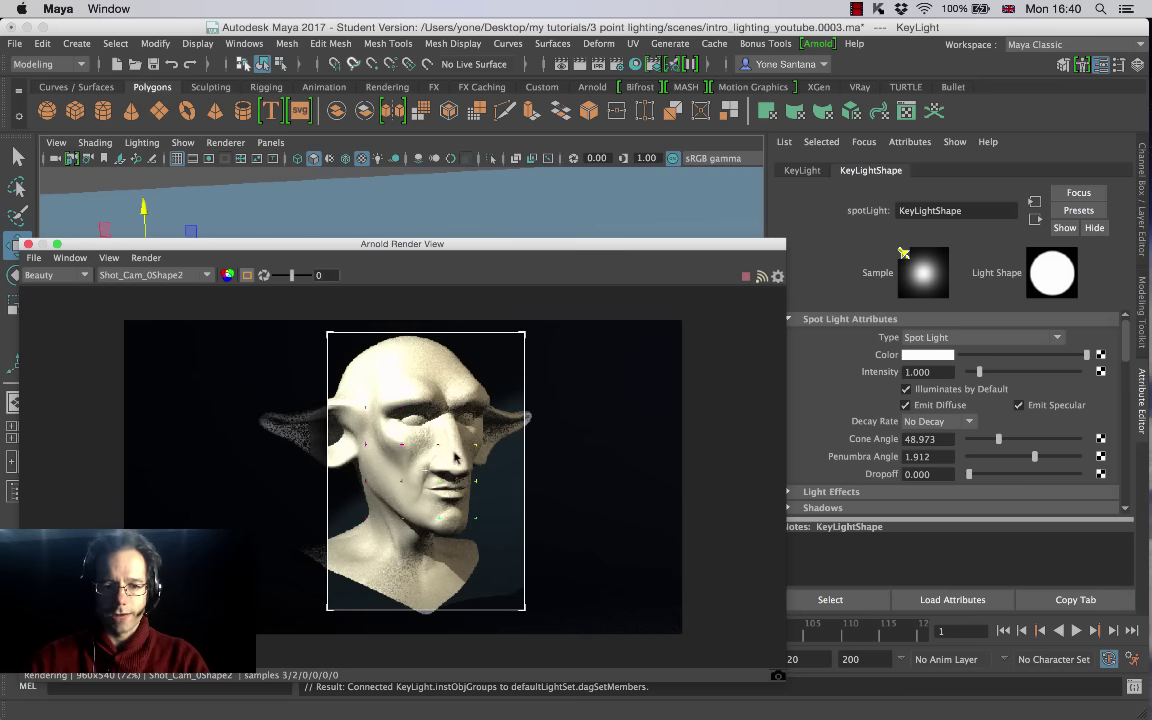
Step: Move the render window off the viewport and select the area light
{"action": "left_click_drag", "start_coordinate": [460, 243], "coordinate": [470, 129]}
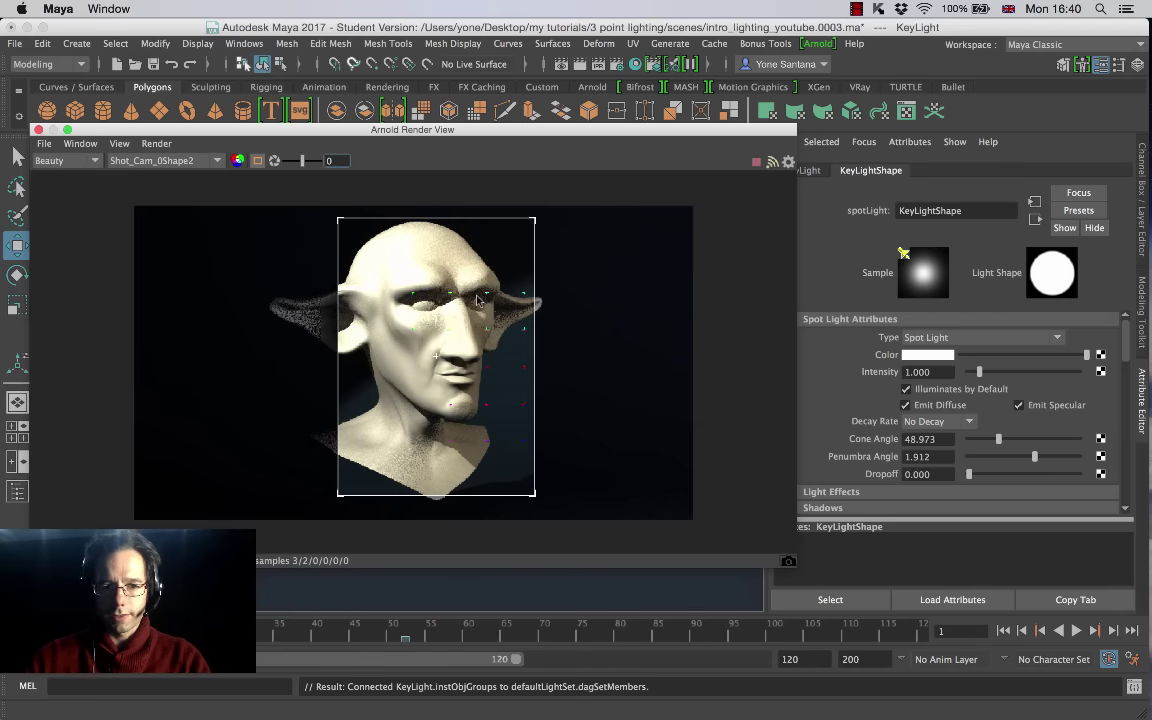
{"action": "mouse_move", "coordinate": [465, 129]}
{"action": "left_mouse_down"}
{"action": "mouse_move", "coordinate": [734, 177]}
{"action": "mouse_move", "coordinate": [734, 147]}
{"action": "mouse_move", "coordinate": [396, 235]}
{"action": "mouse_move", "coordinate": [510, 438]}
{"action": "mouse_move", "coordinate": [505, 187]}
{"action": "mouse_move", "coordinate": [449, 135]}
{"action": "left_mouse_up"}
{"action": "left_click", "coordinate": [447, 285]}
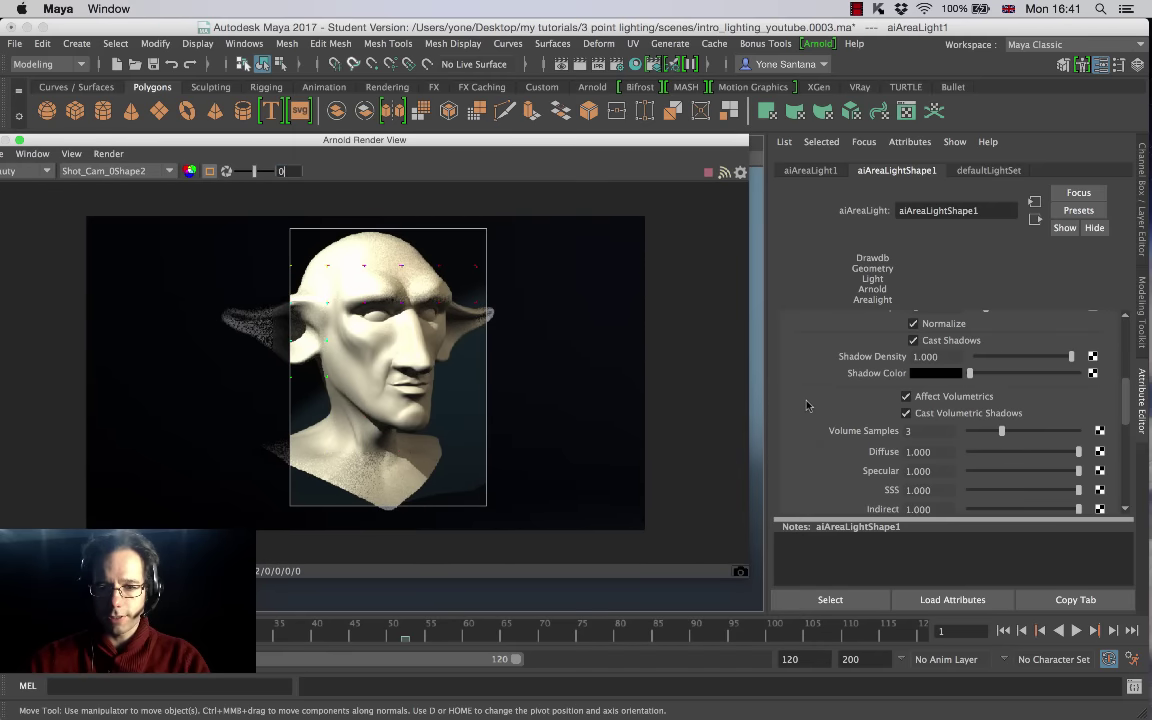
Step: Set the area light's exposure to 10.784 and temperature to 3957, then float the render view
{"action": "left_click_drag", "start_coordinate": [1131, 386], "coordinate": [1140, 330]}
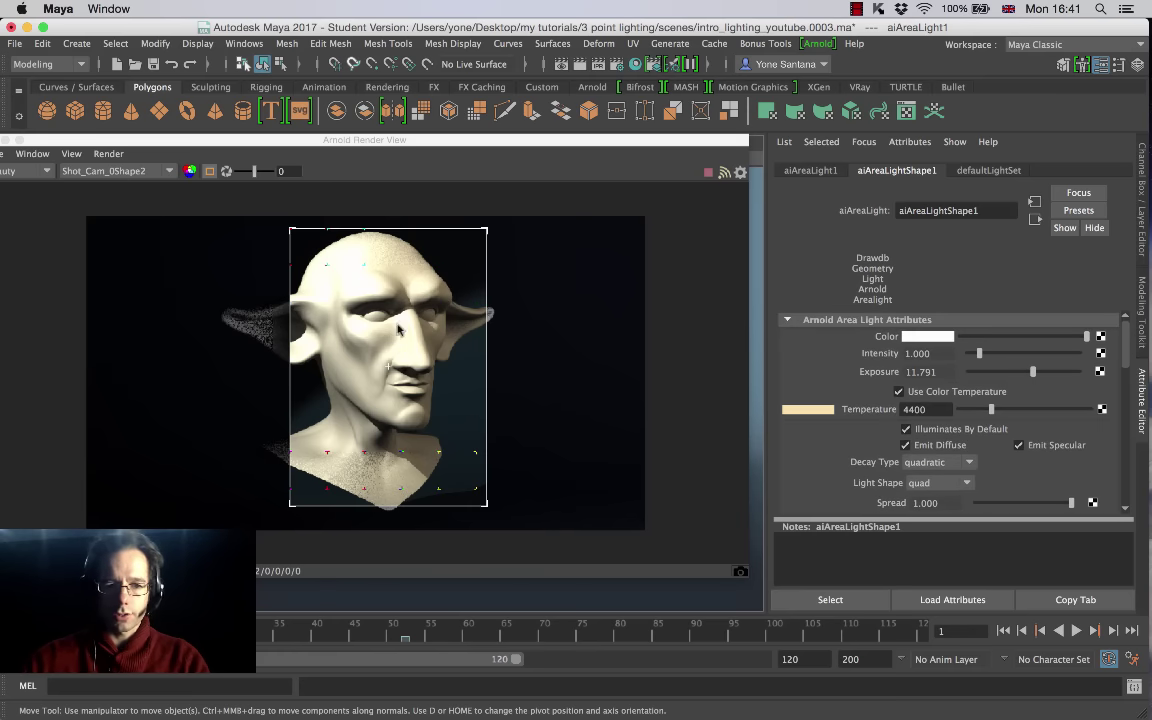
{"action": "left_click_drag", "start_coordinate": [1035, 376], "coordinate": [1030, 376]}
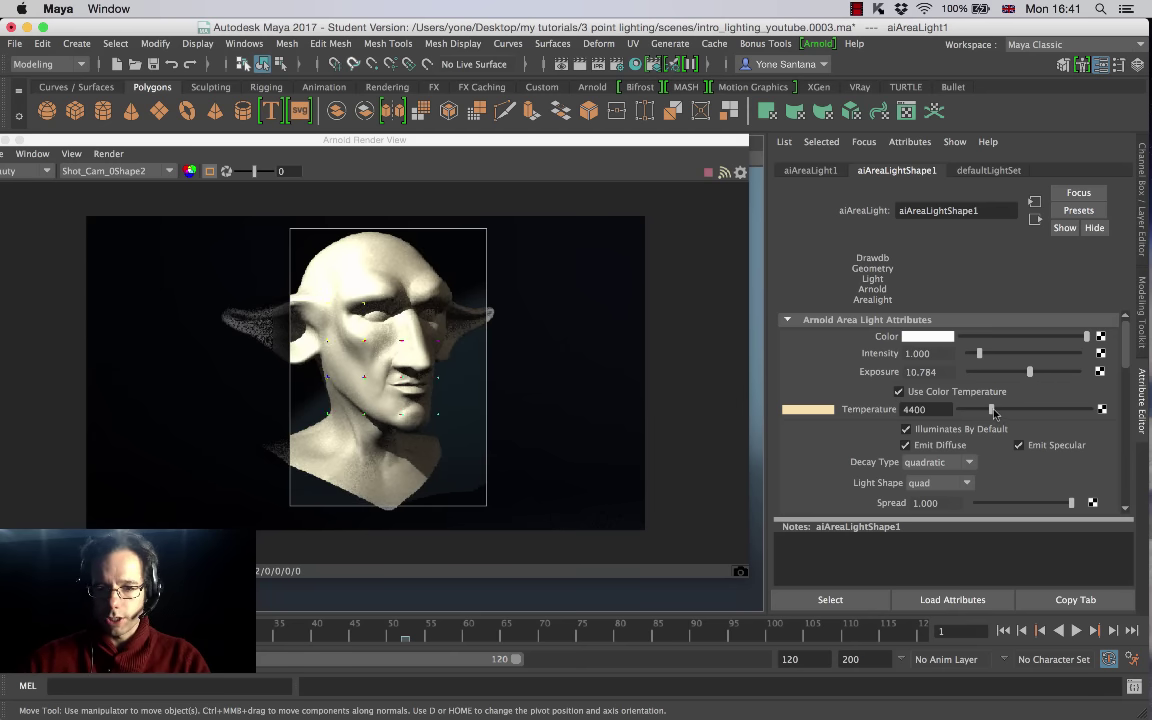
{"action": "left_click_drag", "start_coordinate": [994, 413], "coordinate": [988, 413]}
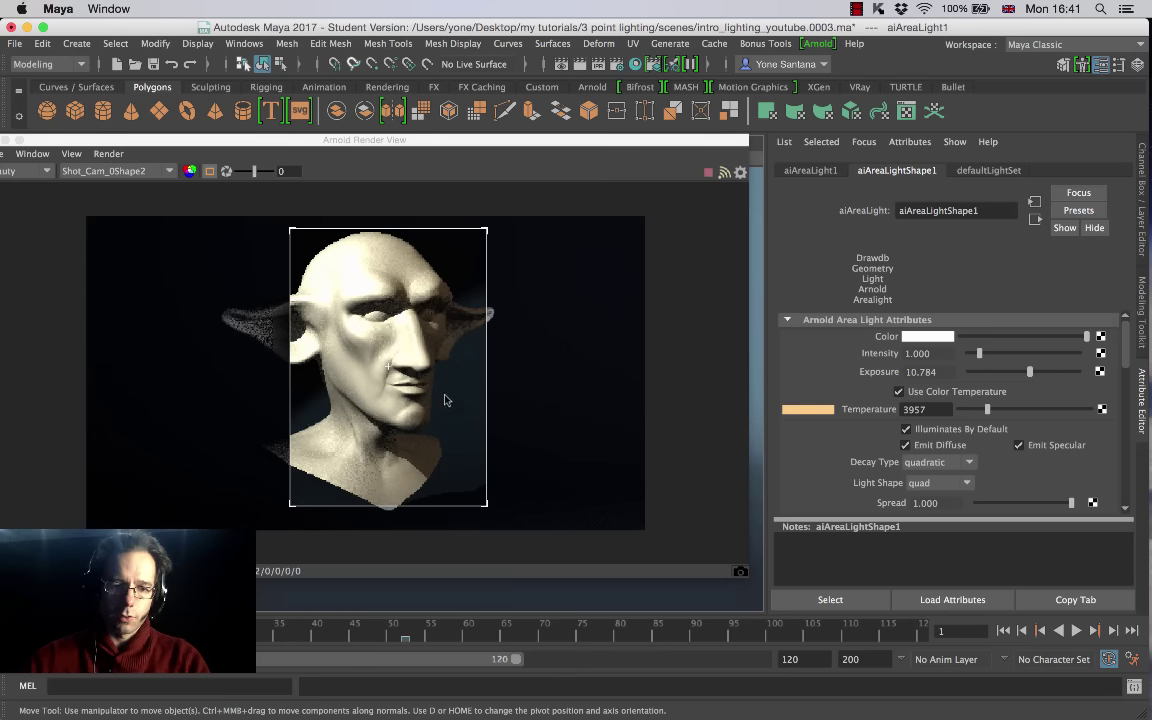
{"action": "left_click_drag", "start_coordinate": [983, 412], "coordinate": [987, 410]}
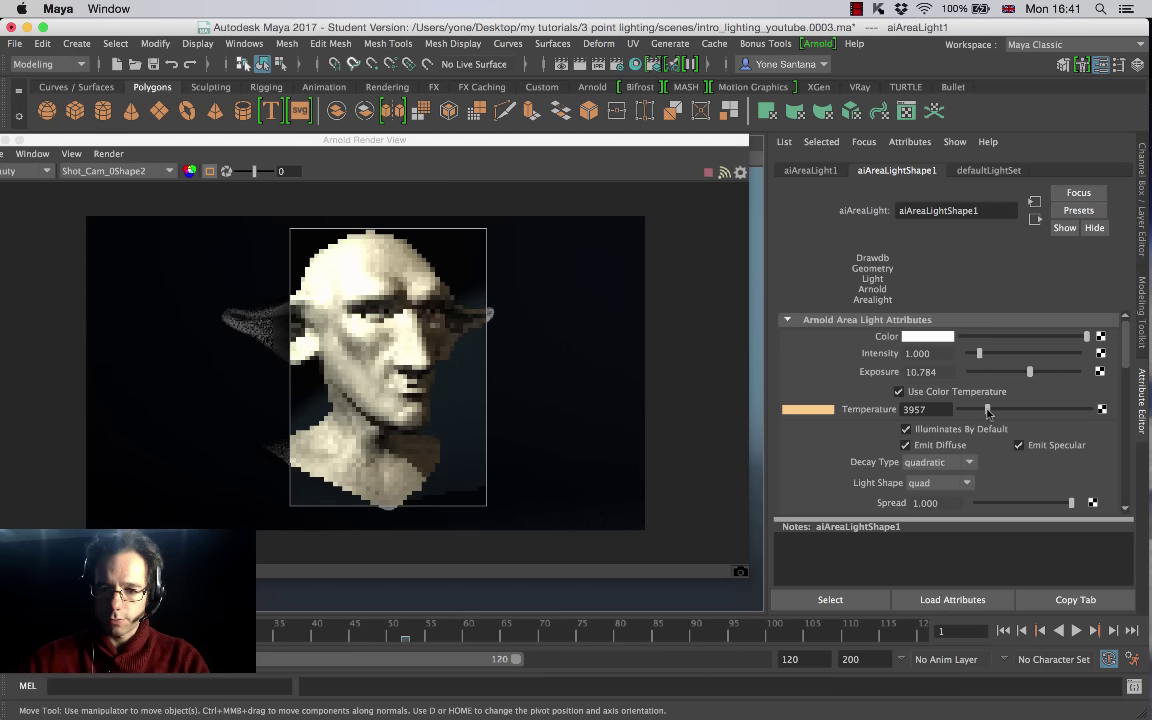
{"action": "left_click_drag", "start_coordinate": [437, 141], "coordinate": [790, 138]}
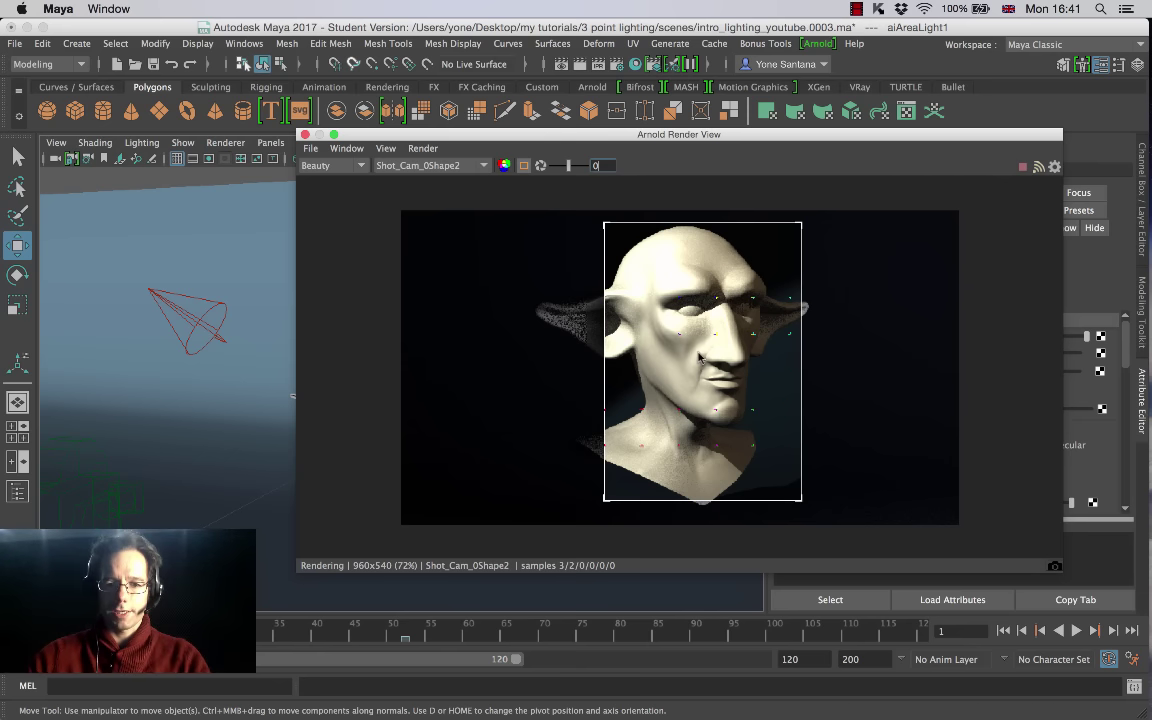
Step: Give KeyLight a colour temperature of 5226 and lower its exposure to about 13.284
{"action": "left_click", "coordinate": [200, 328]}
{"action": "left_click_drag", "start_coordinate": [777, 135], "coordinate": [518, 140]}
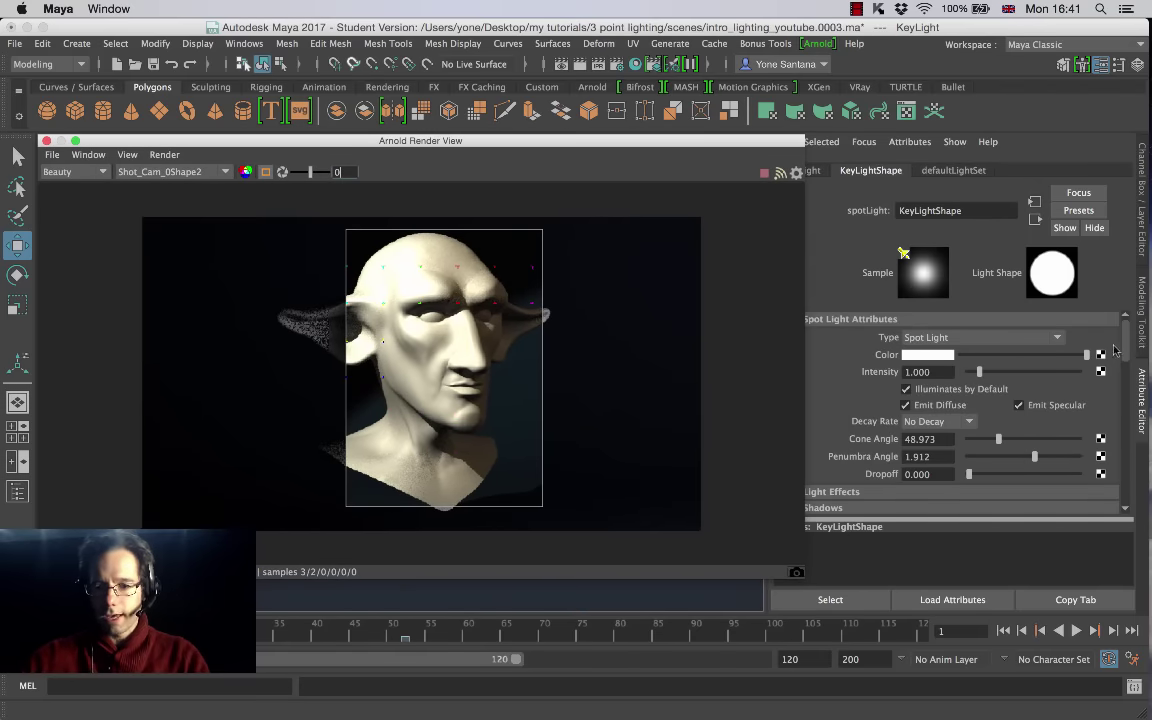
{"action": "left_click_drag", "start_coordinate": [1123, 345], "coordinate": [1125, 380]}
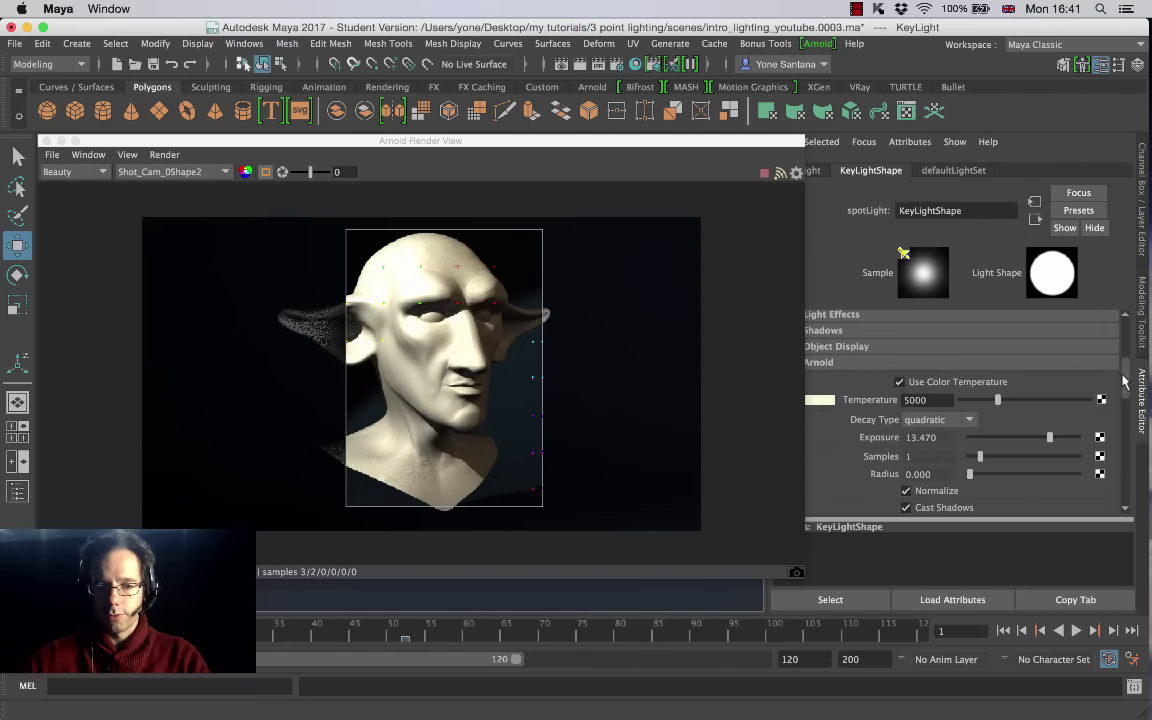
{"action": "scroll", "coordinate": [990, 405], "scroll_direction": "up", "scroll_amount": 1}
{"action": "left_click_drag", "start_coordinate": [997, 407], "coordinate": [1000, 408]}
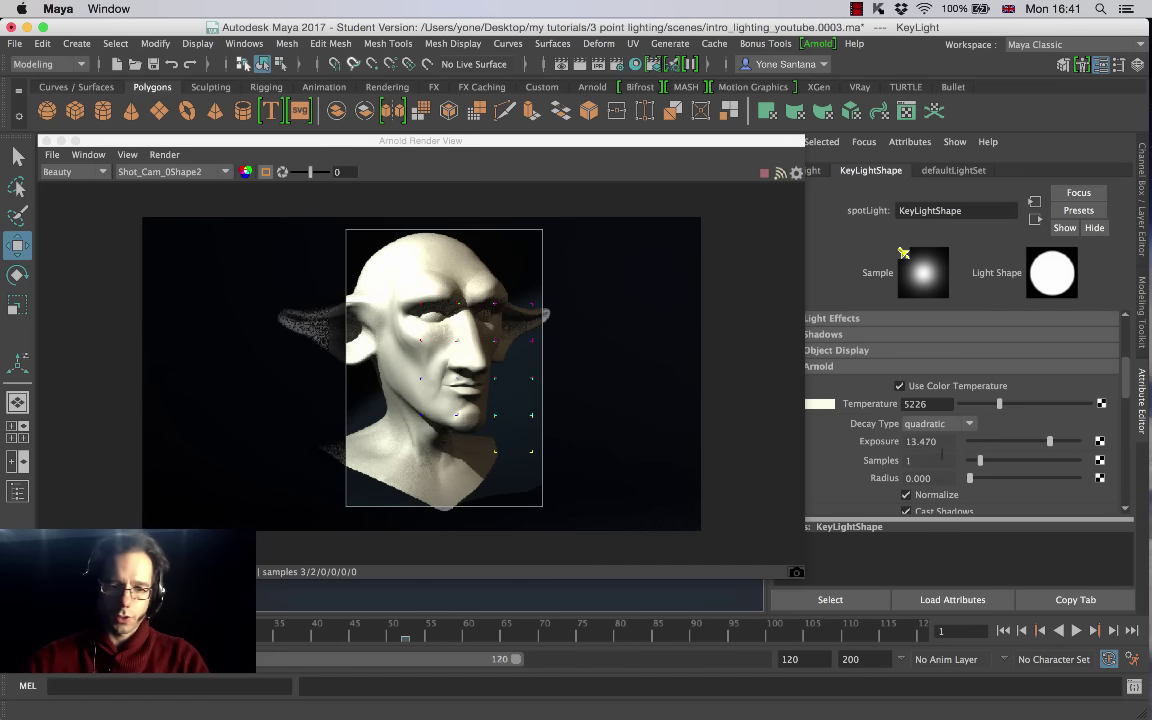
{"action": "left_click_drag", "start_coordinate": [1050, 443], "coordinate": [1048, 444]}
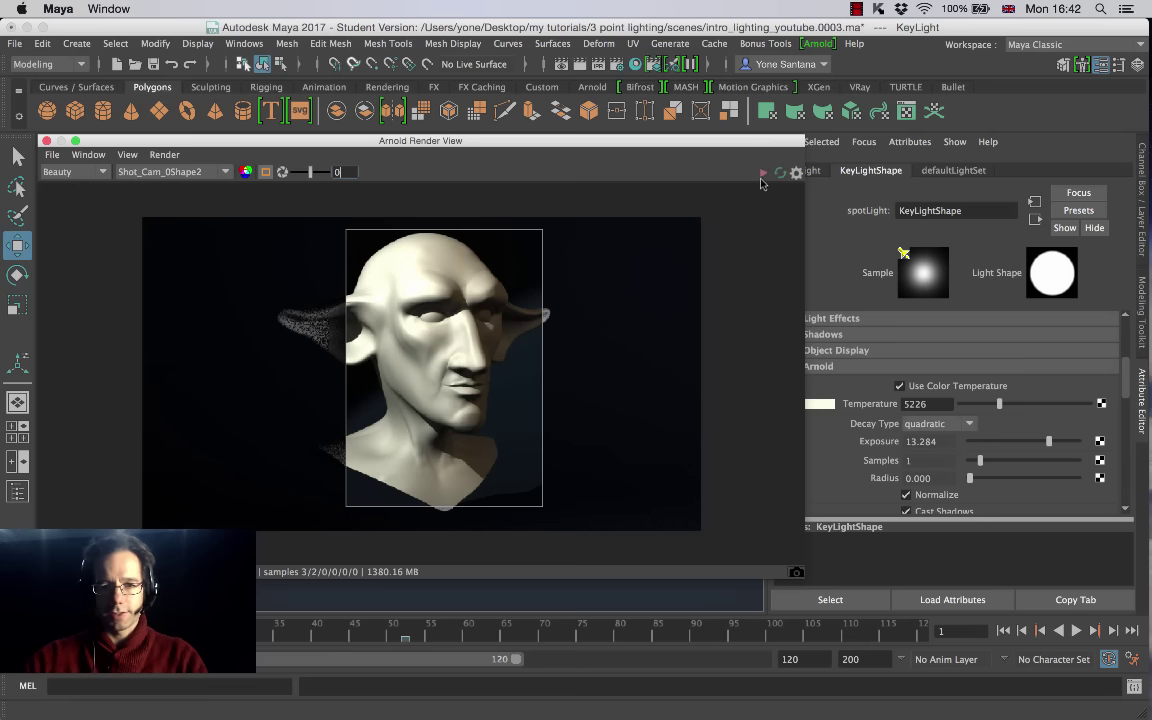
{"action": "left_click_drag", "start_coordinate": [348, 146], "coordinate": [657, 155]}
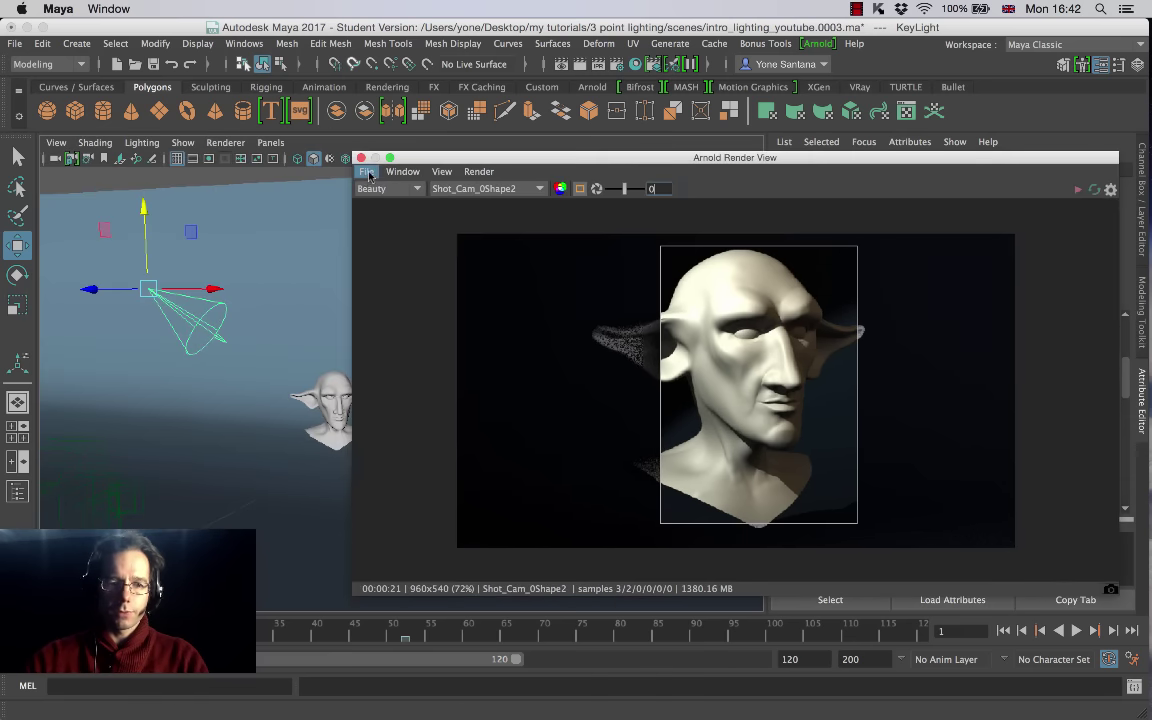
Step: Tuck the render window away and create a new spot light
{"action": "left_click", "coordinate": [328, 150]}
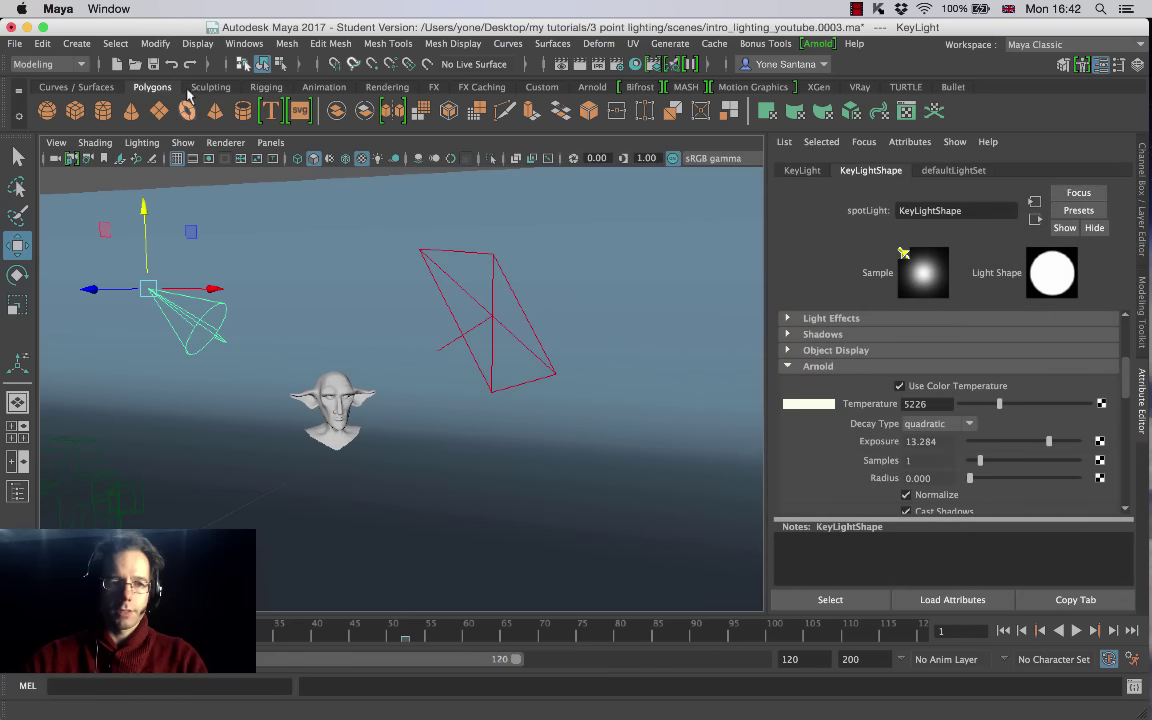
{"action": "left_click", "coordinate": [76, 43]}
{"action": "mouse_move", "coordinate": [150, 133]}
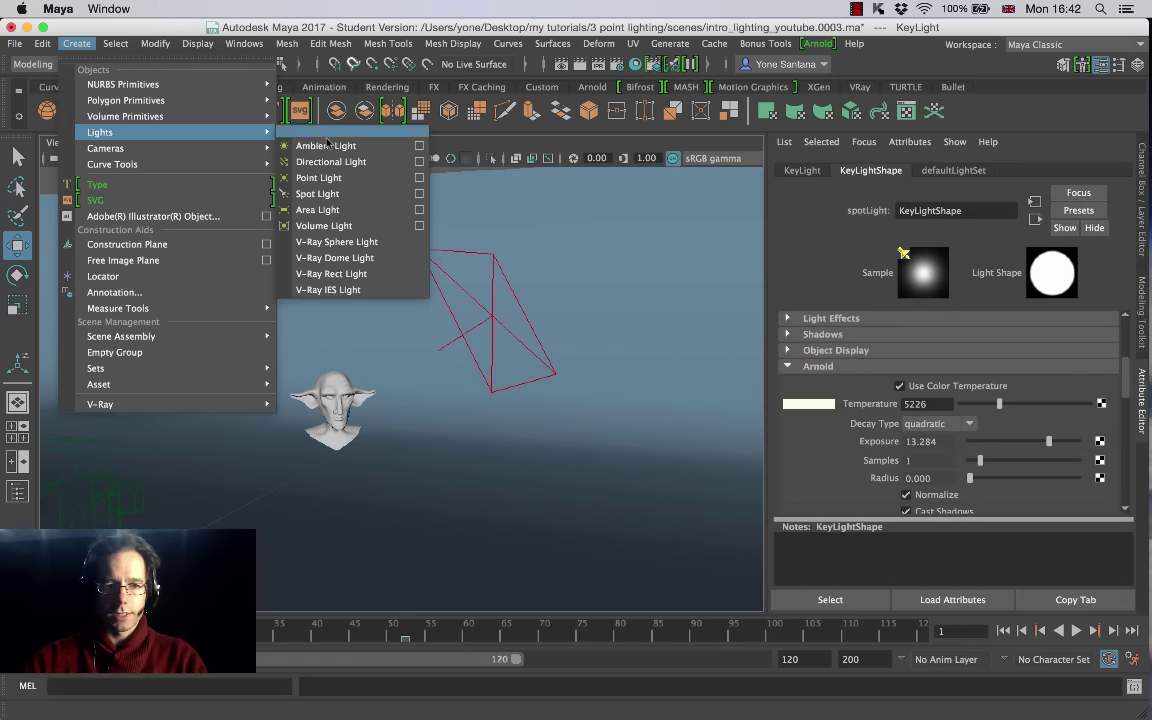
{"action": "left_click", "coordinate": [328, 195]}
Step: Scale the new spot light up uniformly and show its aiming manipulator
{"action": "left_click_drag", "start_coordinate": [345, 478], "coordinate": [407, 465], "text": "alt"}
{"action": "key", "text": "r"}
{"action": "middle_click_drag", "start_coordinate": [407, 465], "coordinate": [358, 447]}
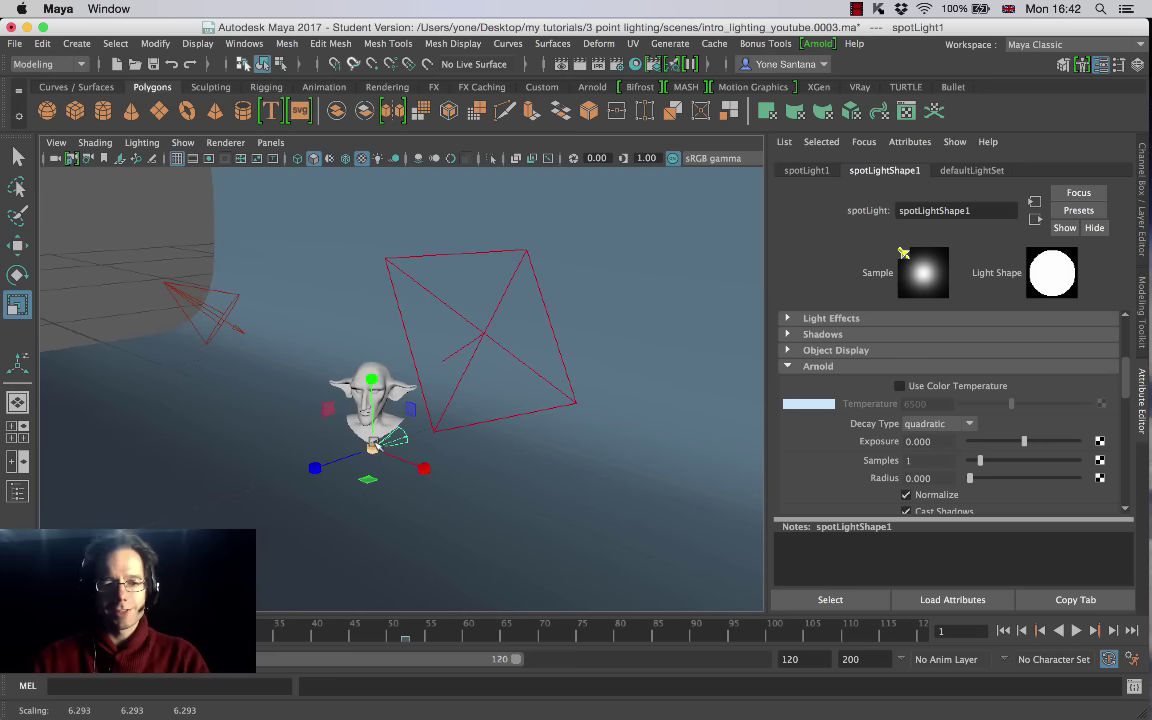
{"action": "left_click_drag", "start_coordinate": [340, 400], "coordinate": [326, 425], "text": "alt"}
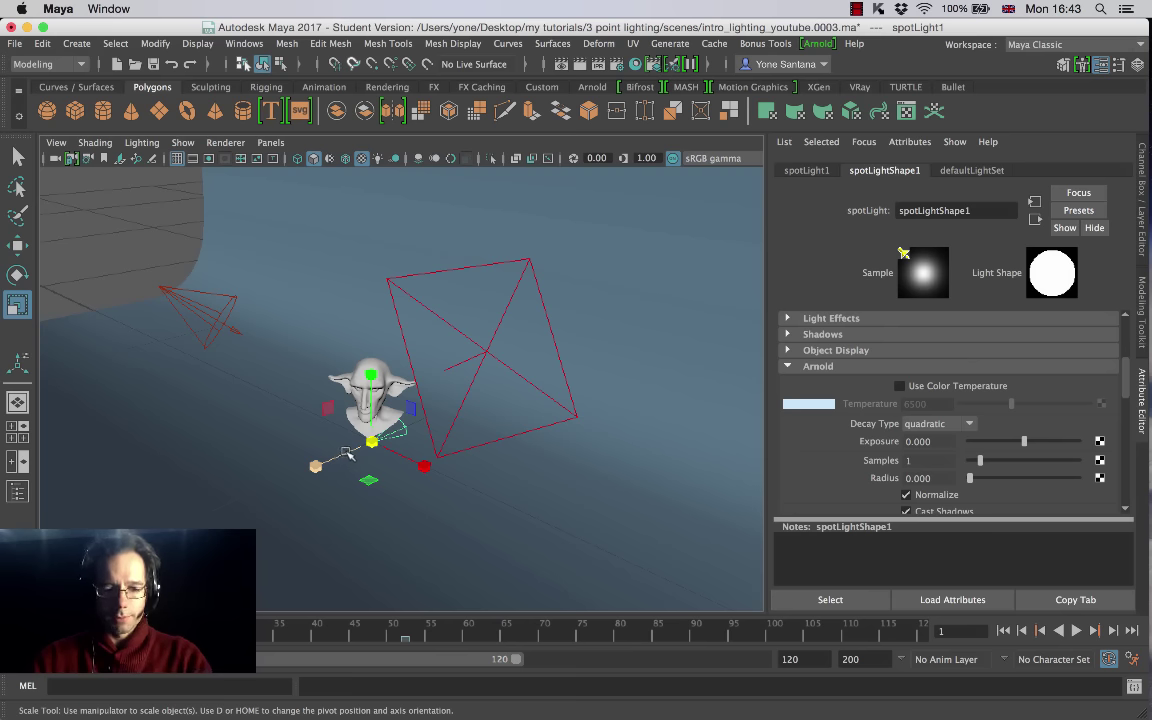
{"action": "key", "text": "t"}
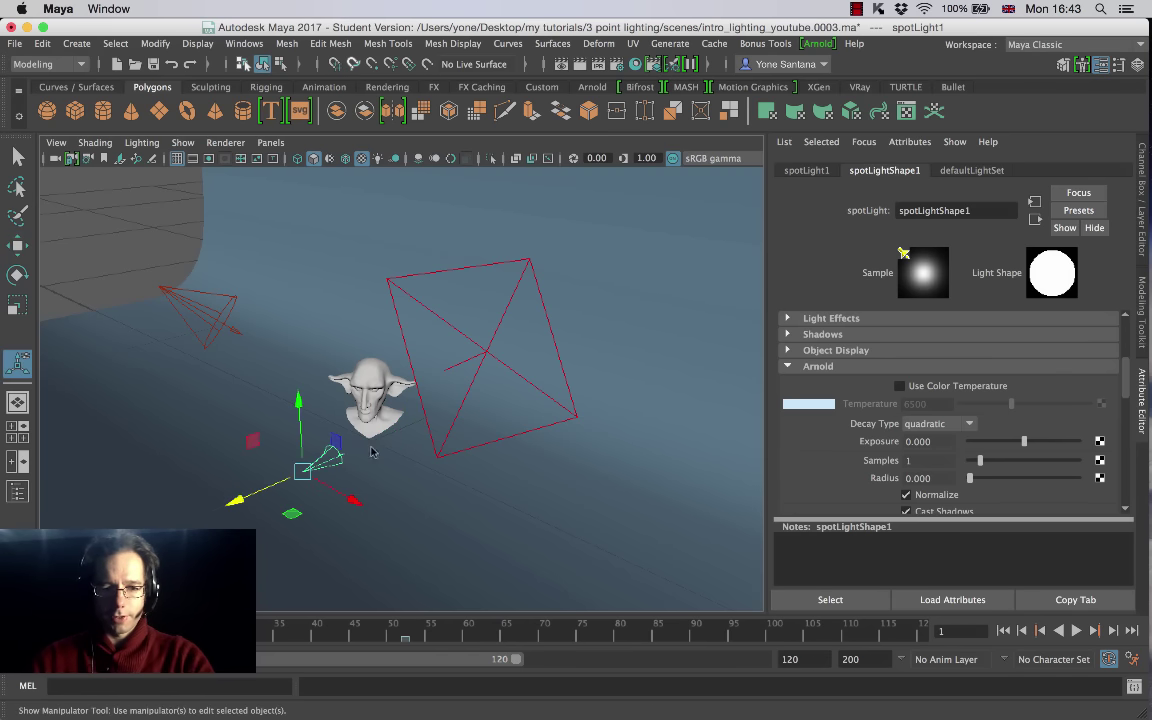
{"action": "left_click", "coordinate": [305, 497]}
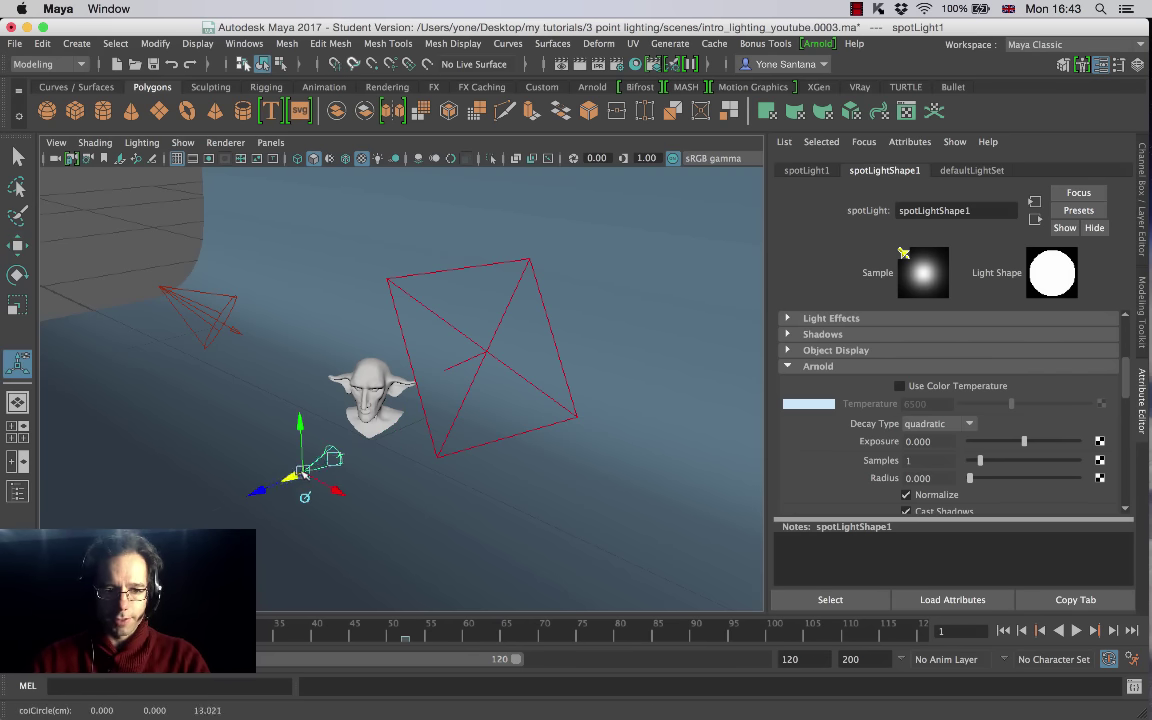
{"action": "left_click_drag", "start_coordinate": [305, 410], "coordinate": [551, 325], "text": "alt"}
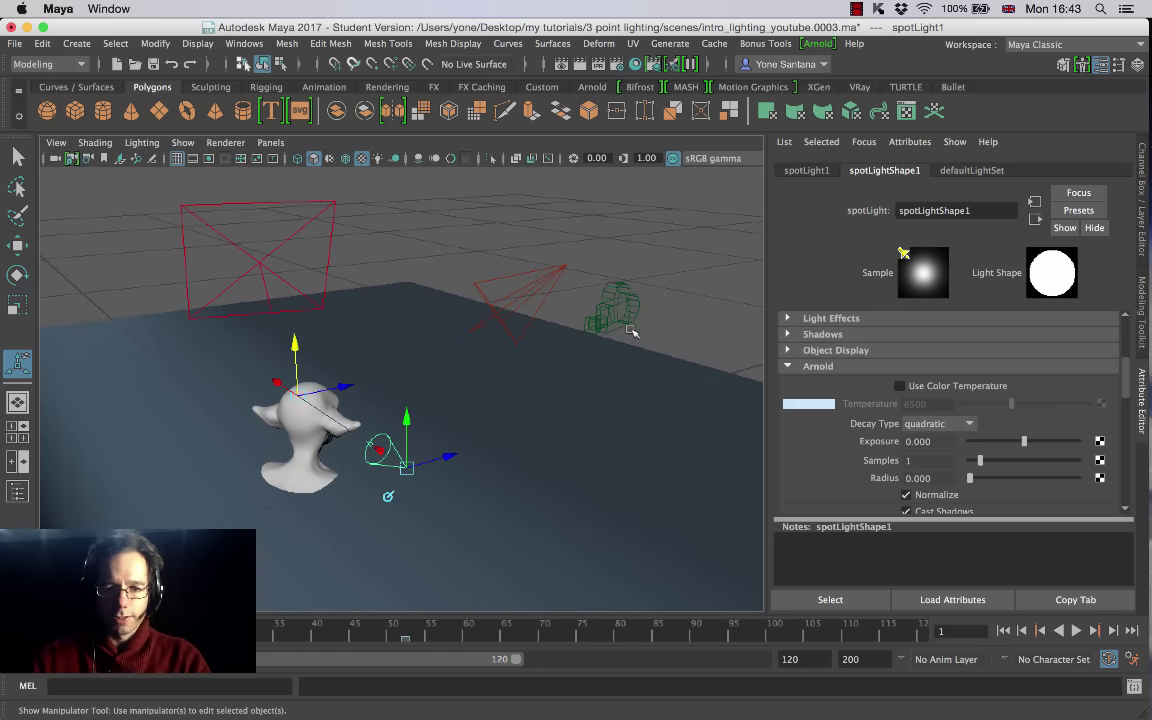
{"action": "left_click_drag", "start_coordinate": [458, 335], "coordinate": [543, 305], "text": "alt"}
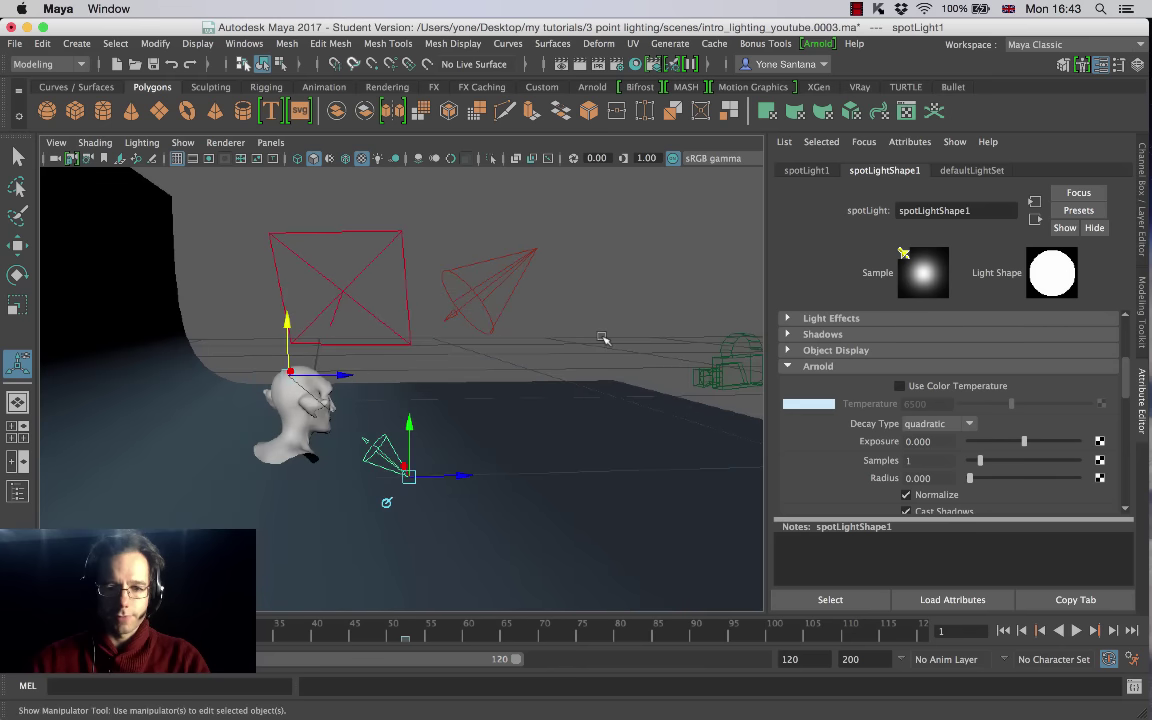
{"action": "left_click", "coordinate": [735, 345]}
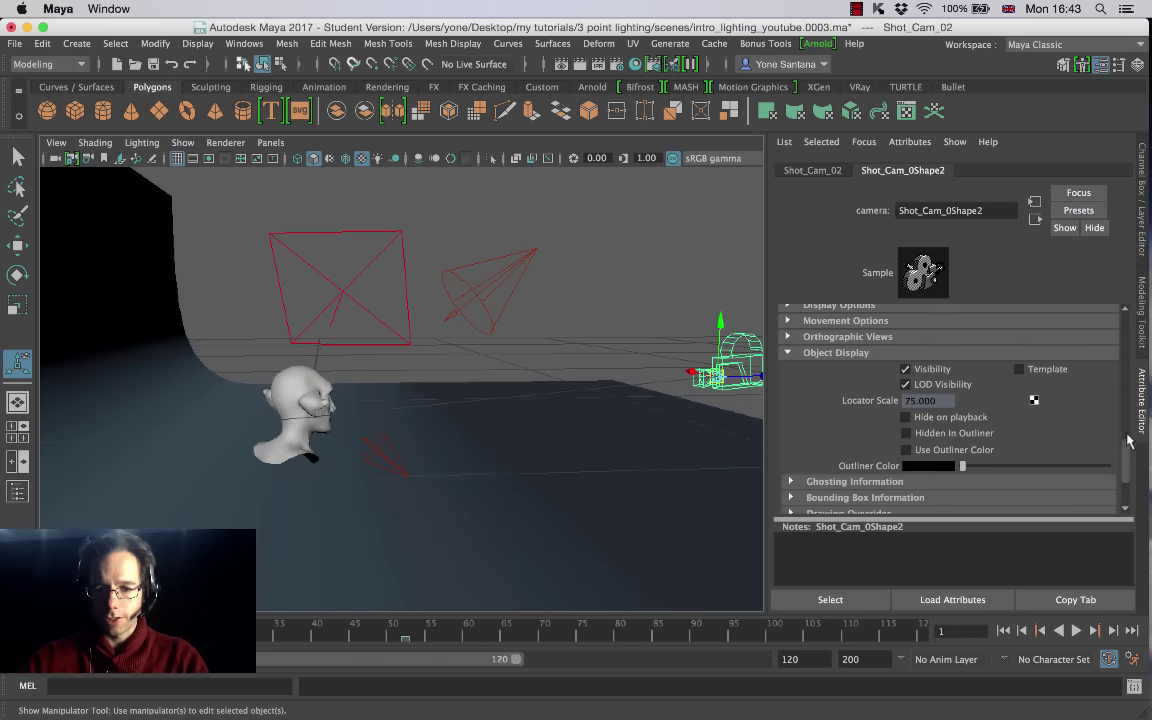
{"action": "left_click_drag", "start_coordinate": [1128, 440], "coordinate": [1128, 482]}
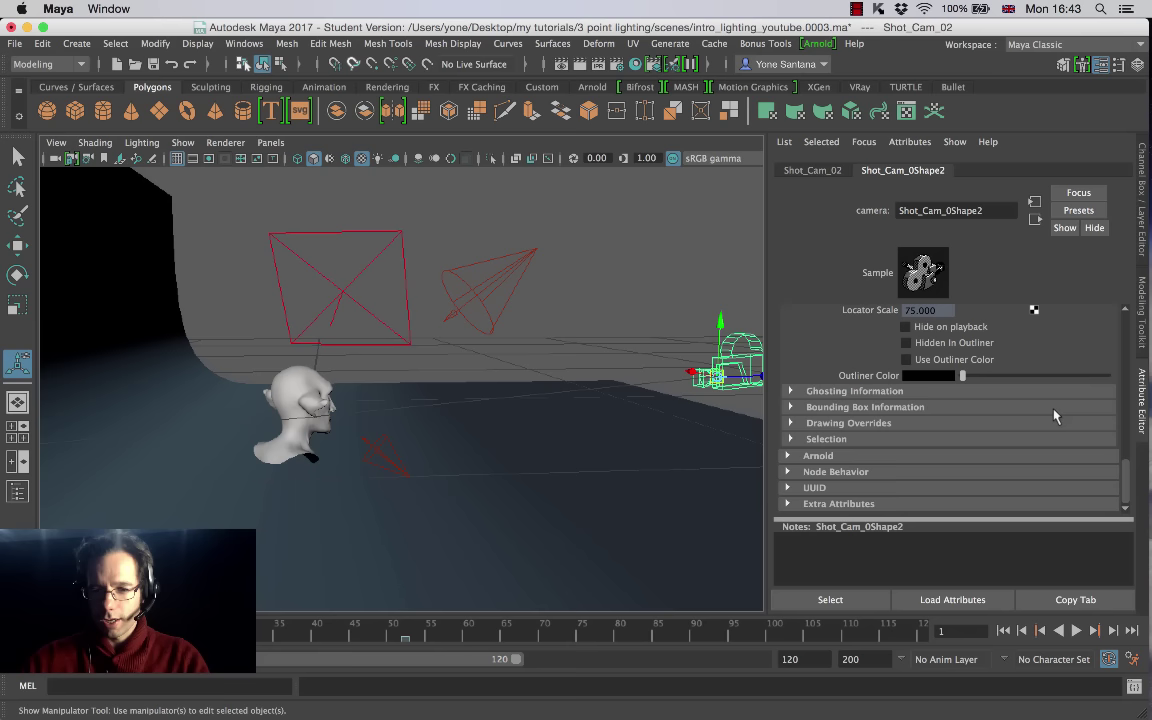
{"action": "scroll", "coordinate": [1127, 470], "scroll_direction": "up", "scroll_amount": 3}
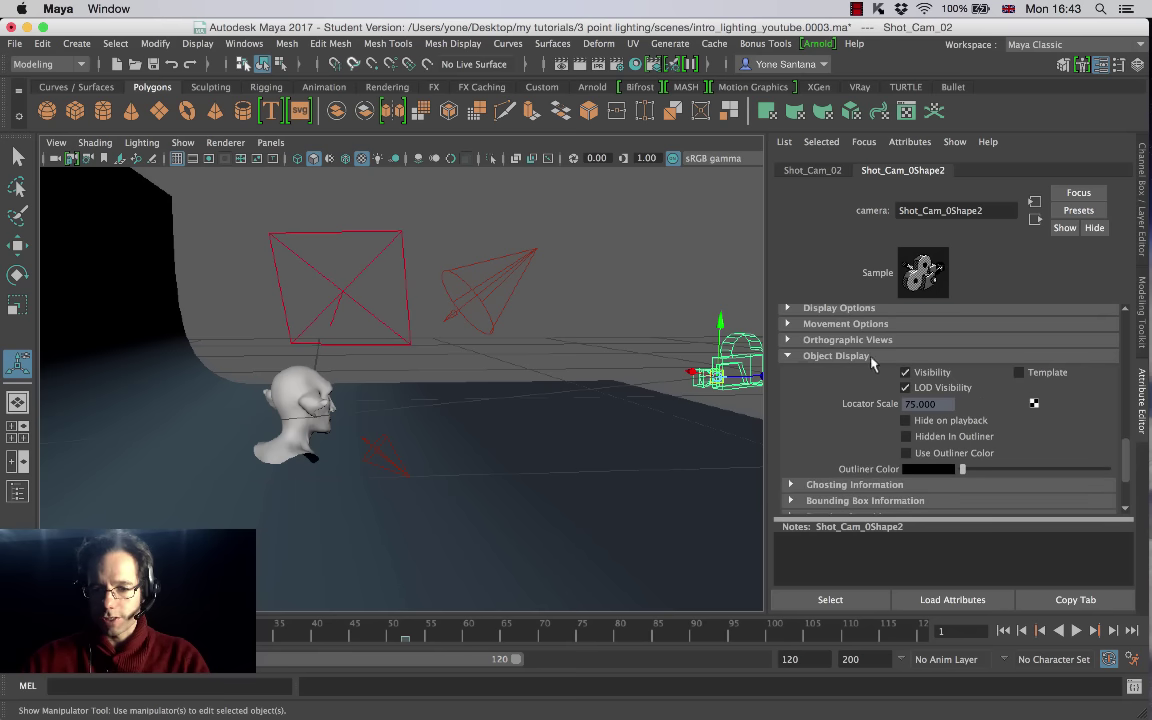
{"action": "left_click", "coordinate": [938, 405]}
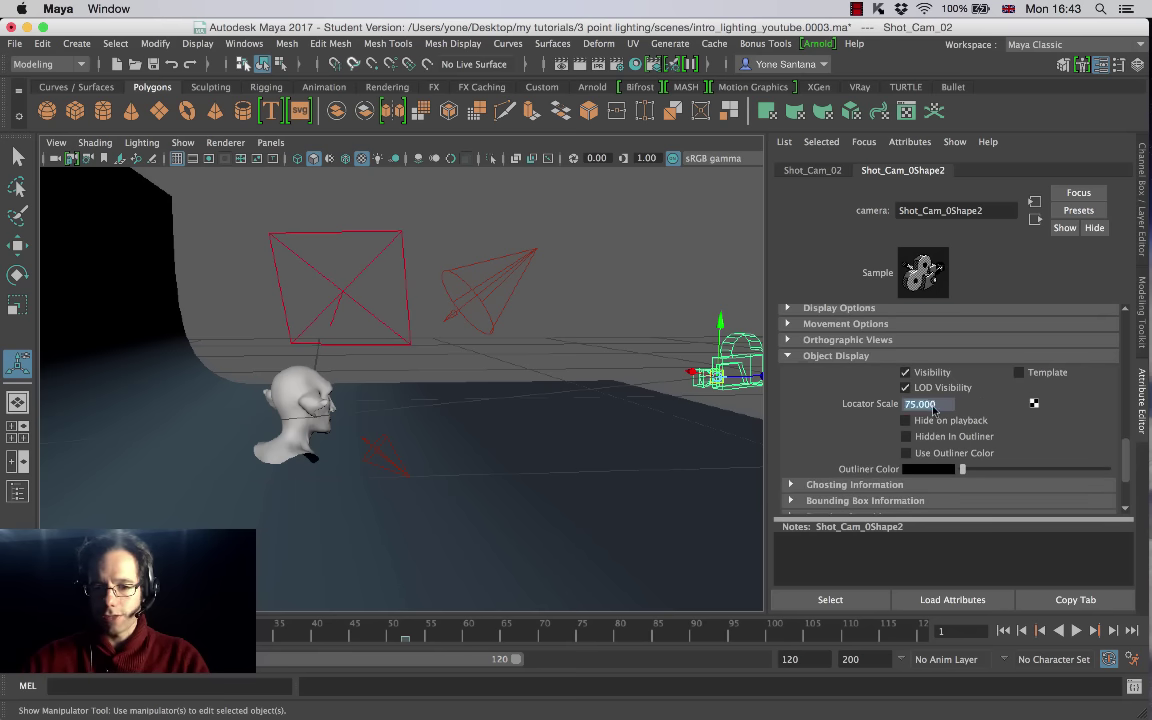
{"action": "left_click_drag", "start_coordinate": [419, 454], "coordinate": [550, 411], "text": "alt"}
{"action": "left_click", "coordinate": [386, 450]}
Step: Reposition the spotlight's origin while orbiting around the bust
{"action": "right_click_drag", "start_coordinate": [550, 411], "coordinate": [404, 378], "text": "alt"}
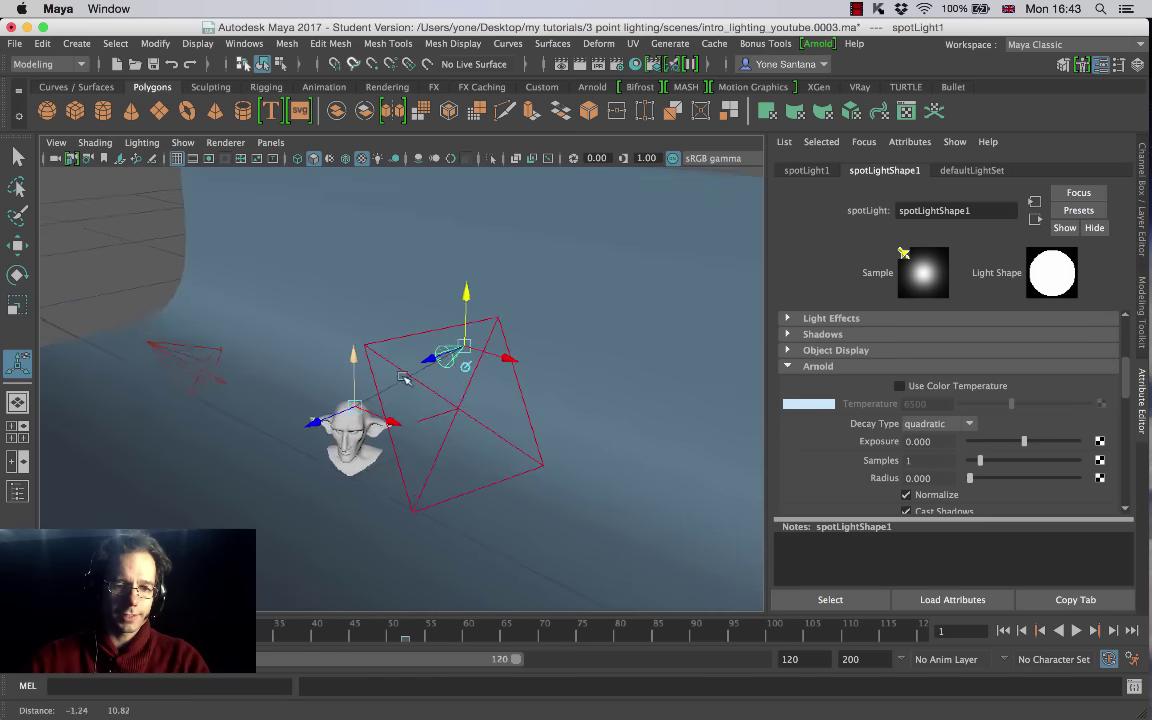
{"action": "left_click_drag", "start_coordinate": [404, 378], "coordinate": [386, 327], "text": "alt"}
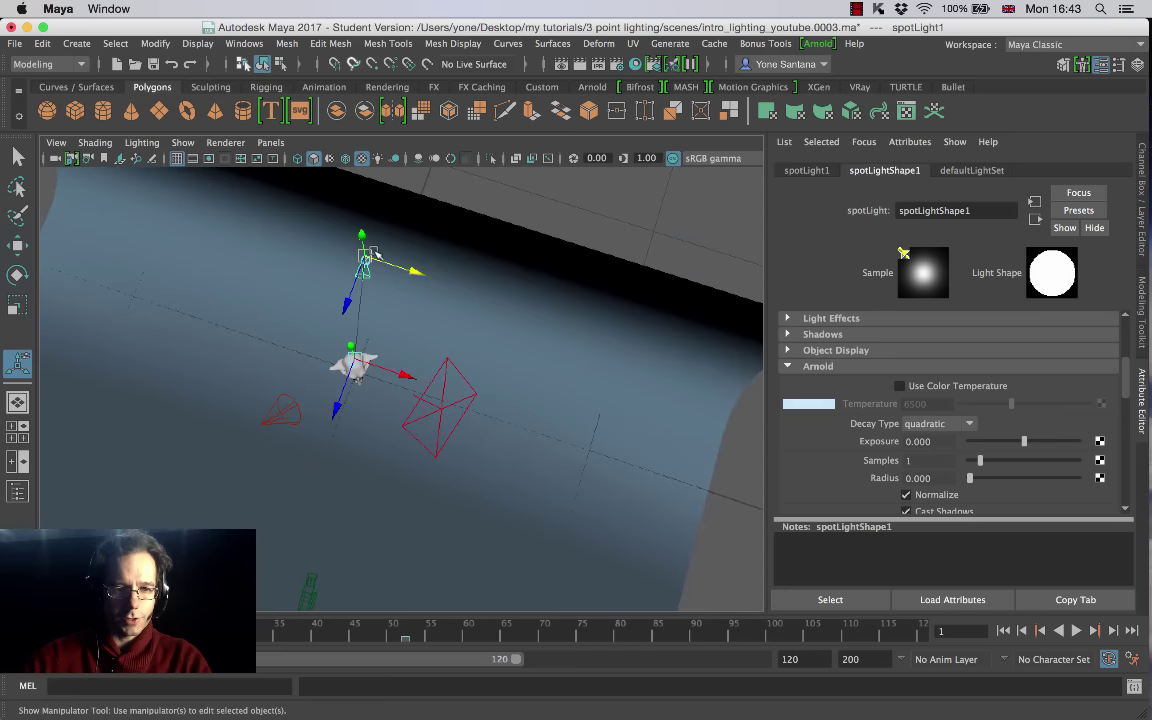
{"action": "left_click_drag", "start_coordinate": [373, 254], "coordinate": [404, 323]}
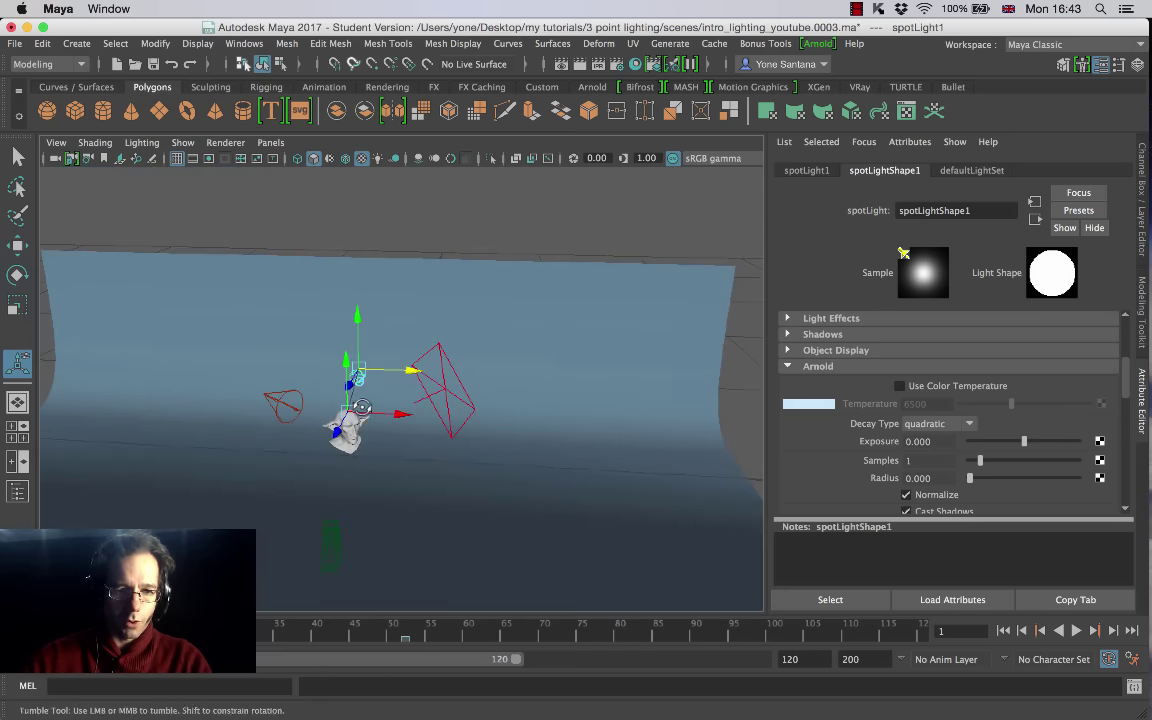
{"action": "mouse_move", "coordinate": [357, 370]}
{"action": "left_mouse_down", "text": "alt"}
{"action": "mouse_move", "coordinate": [345, 374]}
{"action": "mouse_move", "coordinate": [363, 372]}
{"action": "left_mouse_up", "text": "alt"}
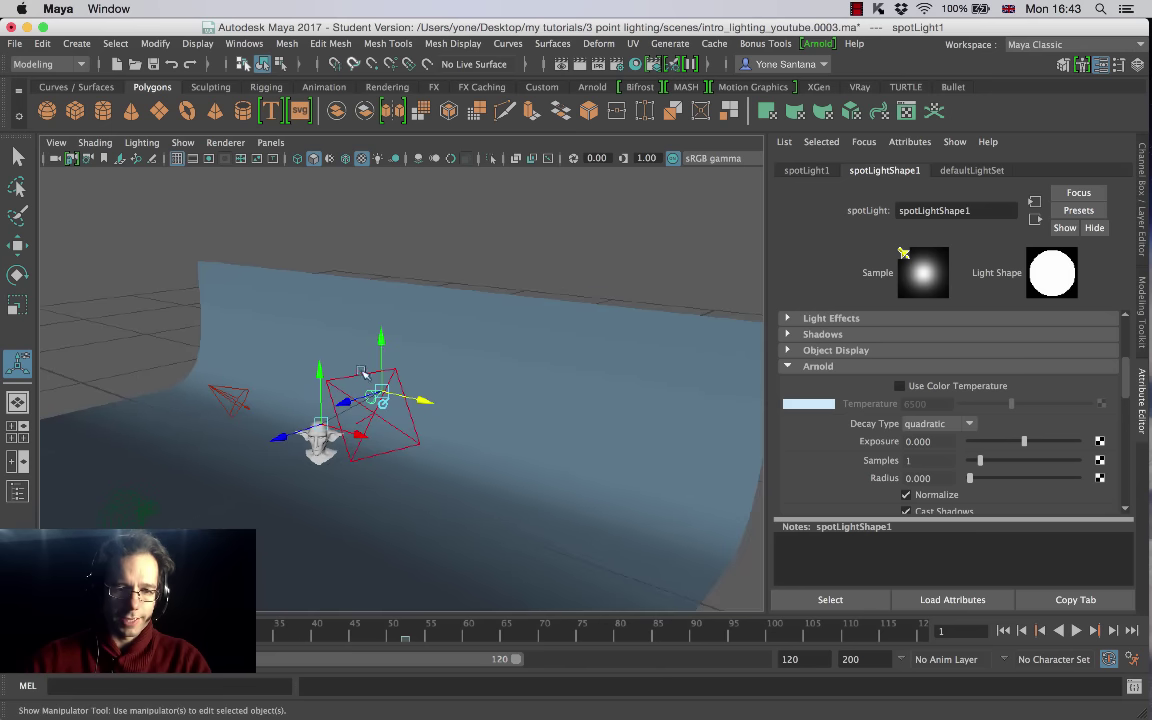
{"action": "left_click_drag", "start_coordinate": [376, 313], "coordinate": [323, 376], "text": "alt"}
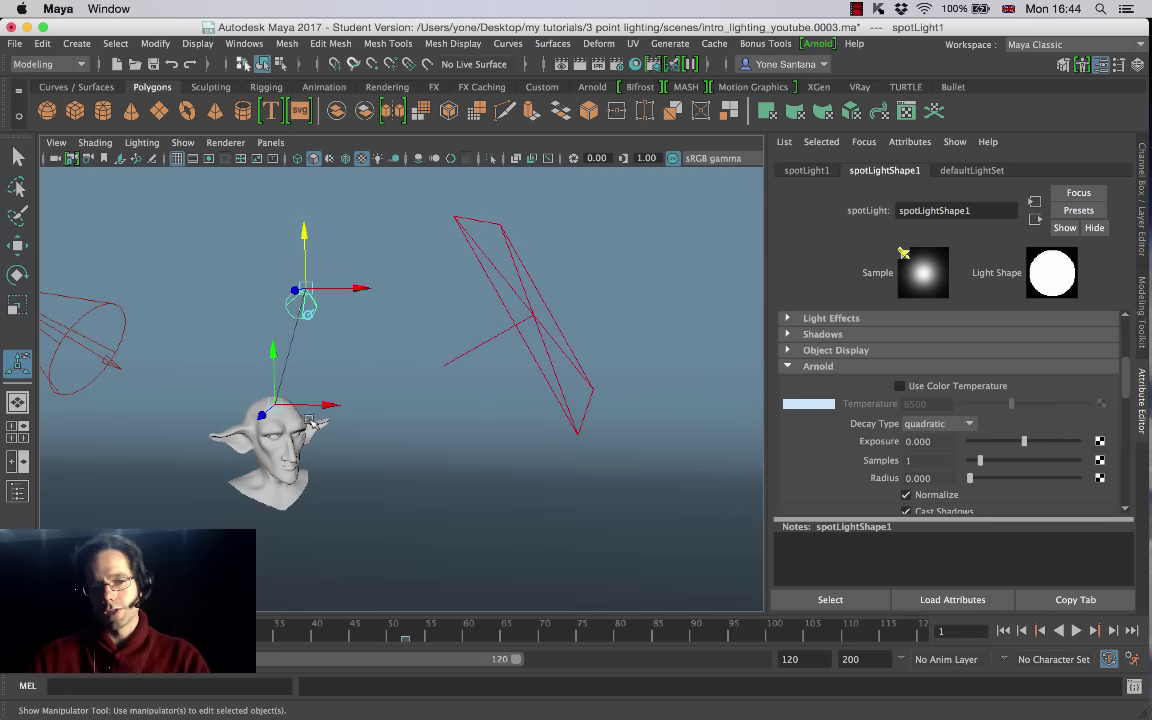
Step: Light the viewport with all lights, lower the spotlight and aim it at the head
{"action": "left_click", "coordinate": [378, 158]}
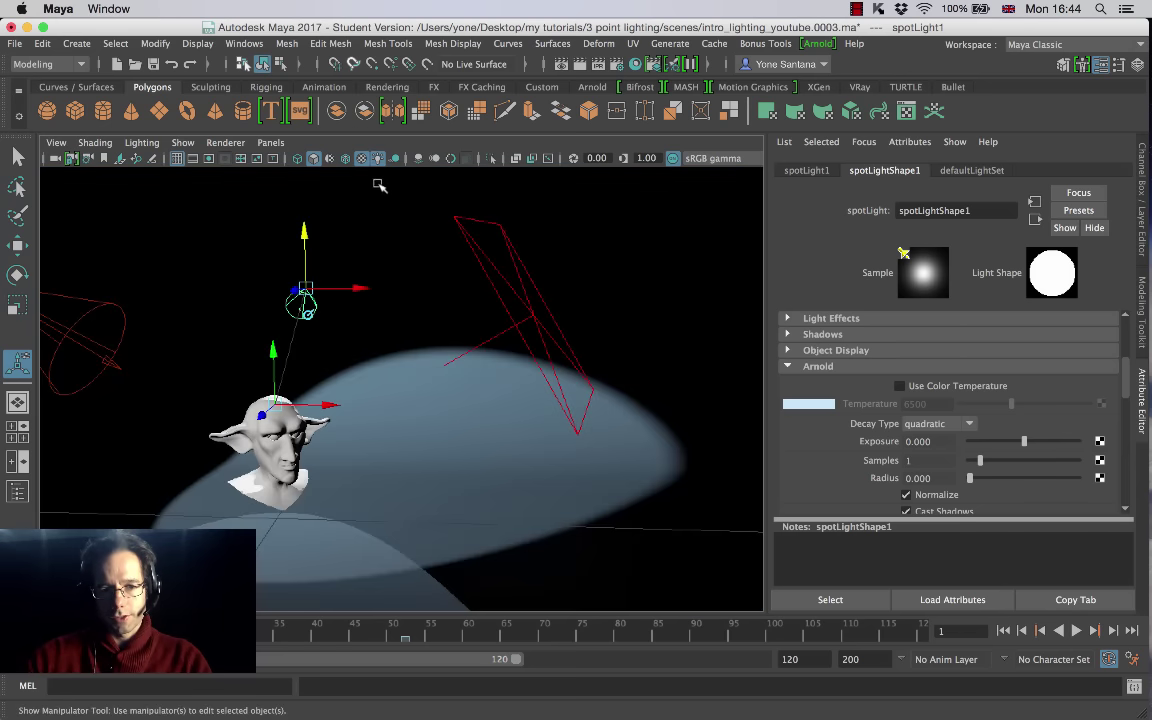
{"action": "mouse_move", "coordinate": [360, 423]}
{"action": "left_mouse_down", "text": "alt"}
{"action": "mouse_move", "coordinate": [386, 424]}
{"action": "mouse_move", "coordinate": [373, 424]}
{"action": "mouse_move", "coordinate": [375, 412]}
{"action": "left_mouse_up", "text": "alt"}
{"action": "middle_click_drag", "start_coordinate": [375, 412], "coordinate": [385, 409], "text": "alt"}
{"action": "left_click_drag", "start_coordinate": [385, 409], "coordinate": [396, 392], "text": "alt"}
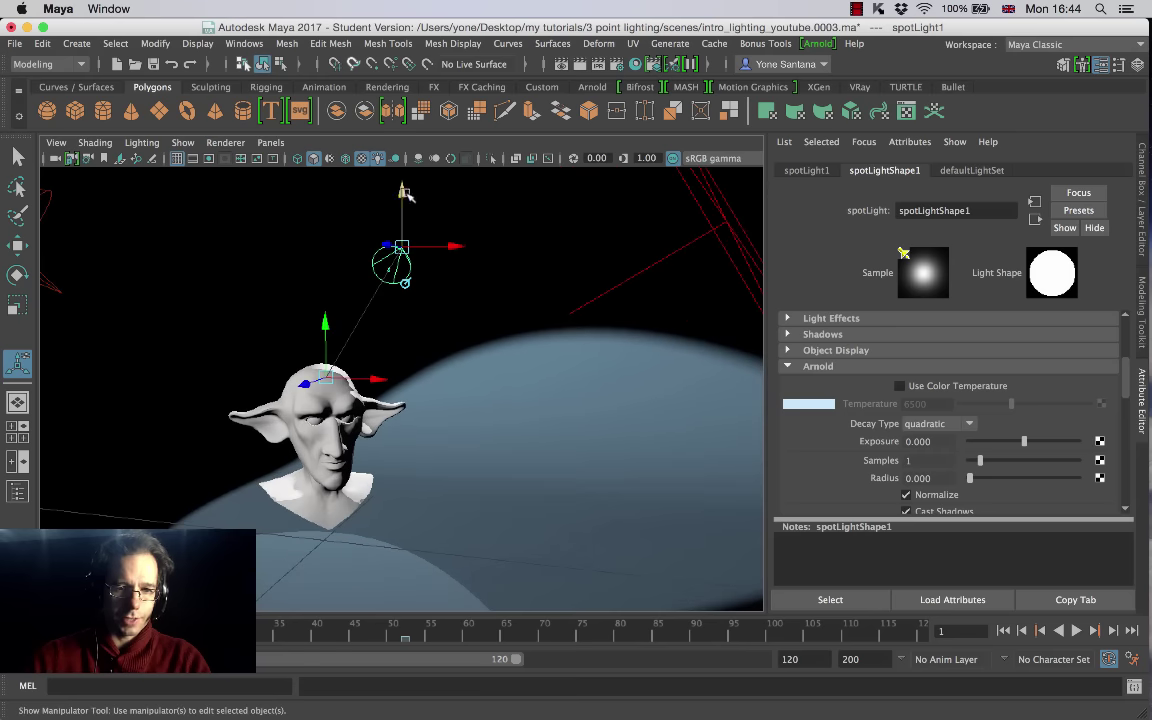
{"action": "left_click_drag", "start_coordinate": [368, 176], "coordinate": [364, 246]}
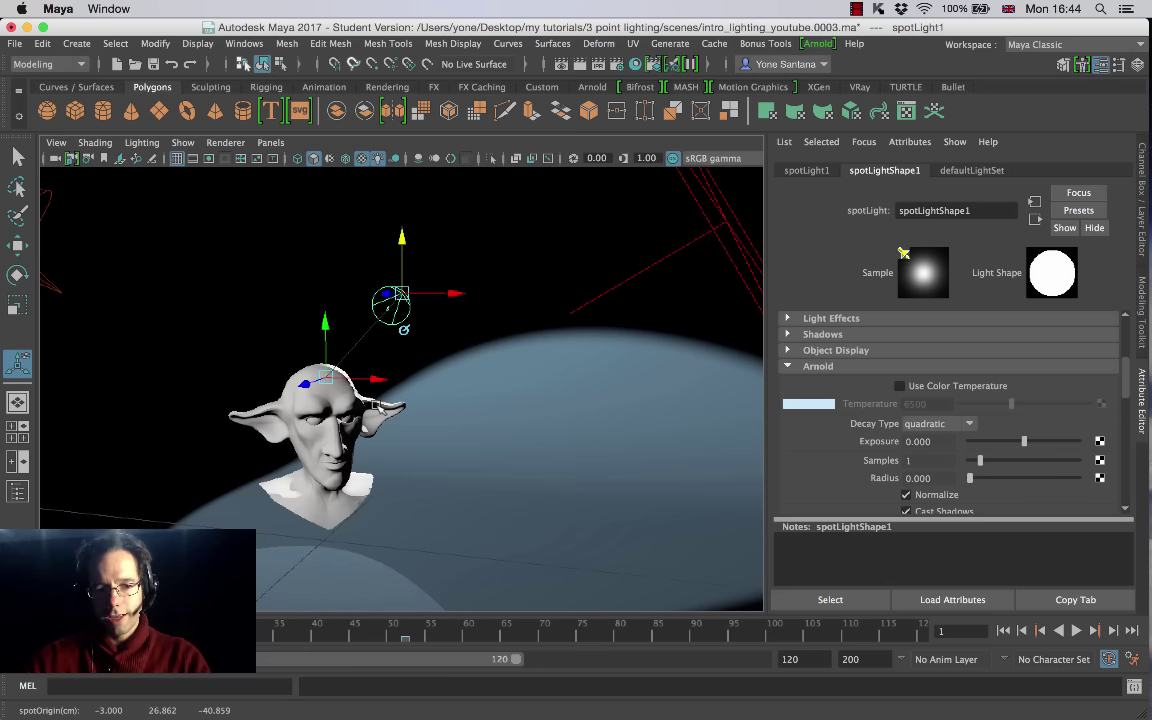
{"action": "left_click_drag", "start_coordinate": [324, 380], "coordinate": [348, 382]}
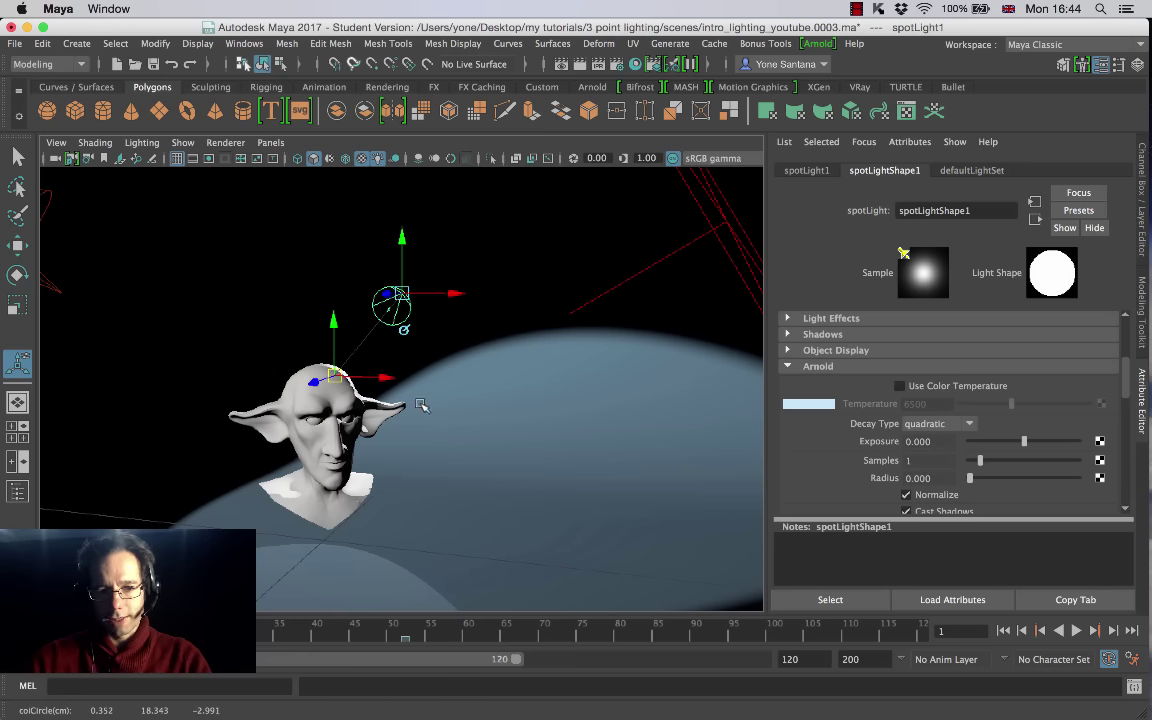
{"action": "left_click_drag", "start_coordinate": [440, 397], "coordinate": [452, 282], "text": "alt"}
{"action": "left_click_drag", "start_coordinate": [281, 362], "coordinate": [374, 267], "text": "alt"}
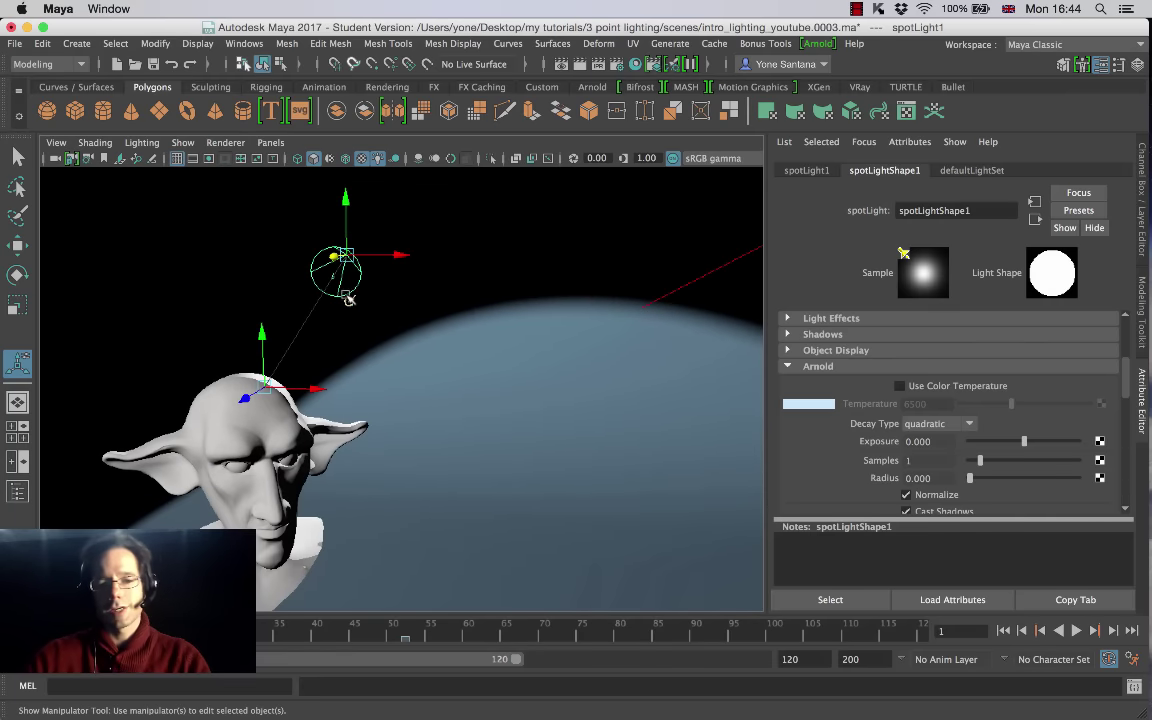
Step: Render the shot in the Arnold Render View and reposition its window
{"action": "left_click", "coordinate": [820, 44]}
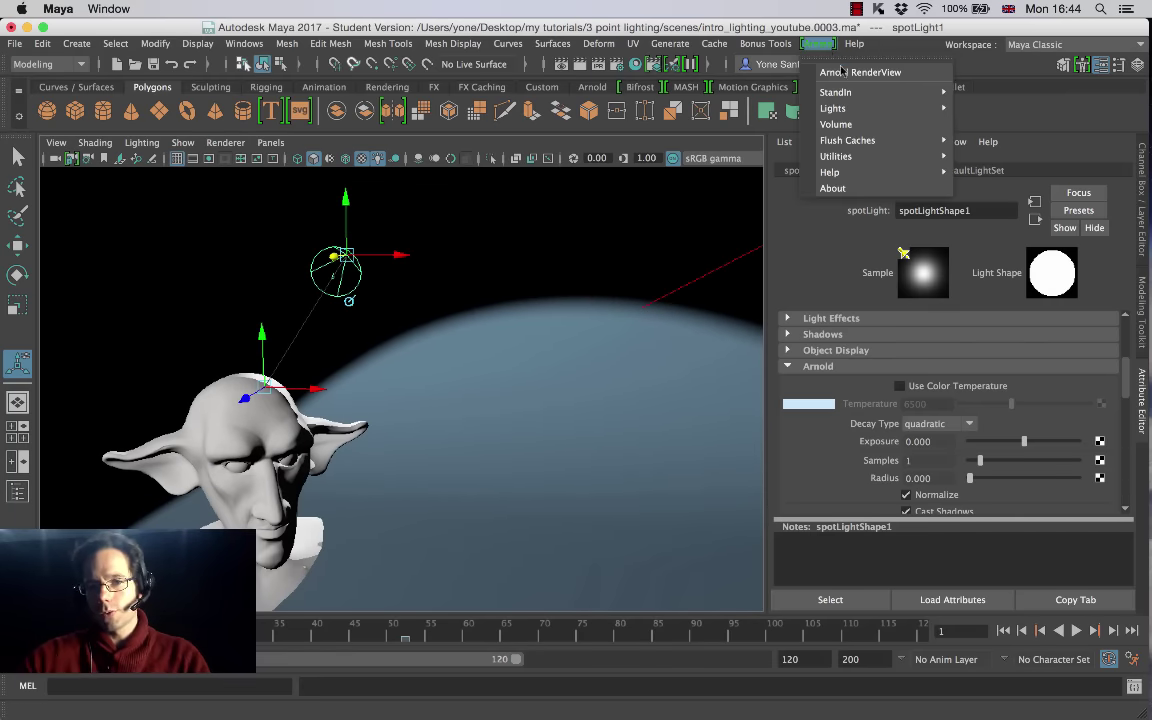
{"action": "left_click", "coordinate": [840, 66]}
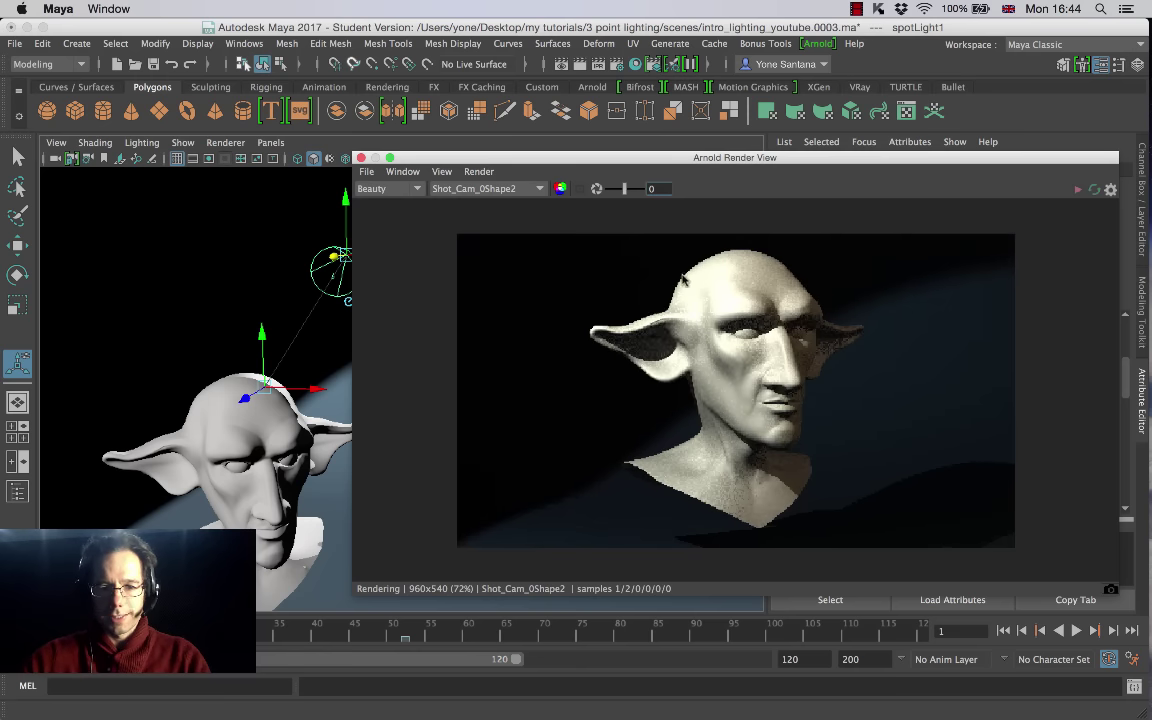
{"action": "left_click_drag", "start_coordinate": [768, 156], "coordinate": [762, 211]}
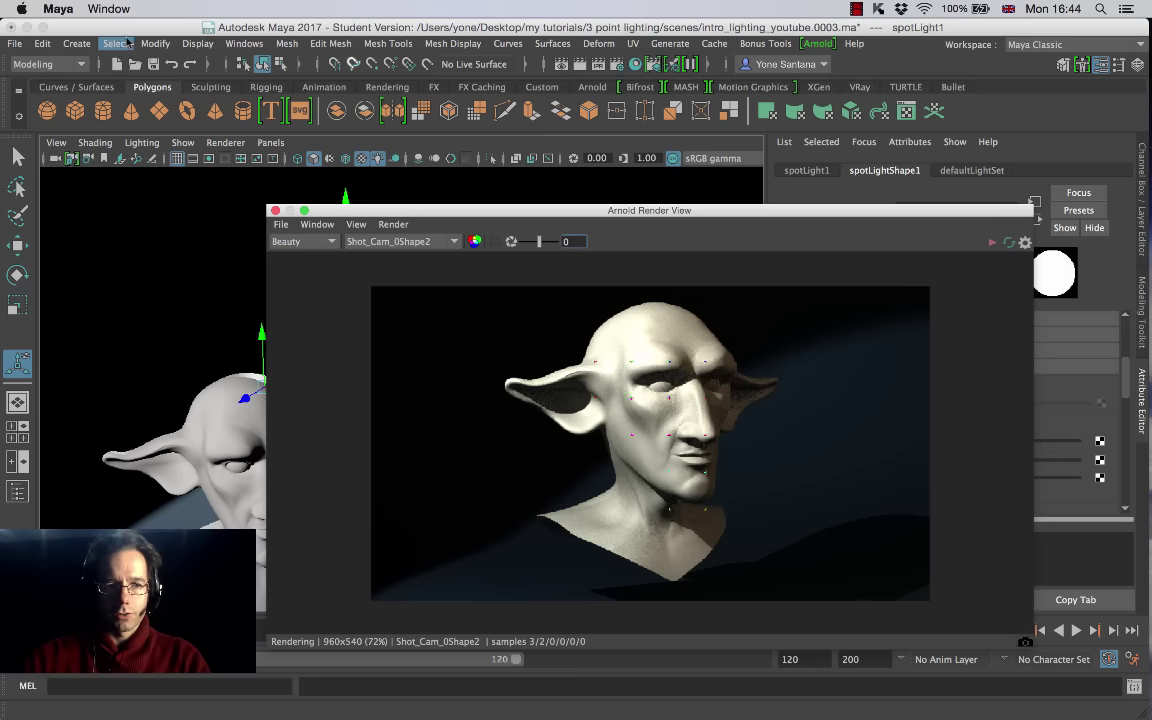
{"action": "left_click", "coordinate": [243, 43]}
Step: In the Outliner, rename aiAreaLight1 to FillLight and spotLight1 to BackLight_01
{"action": "left_click", "coordinate": [265, 212]}
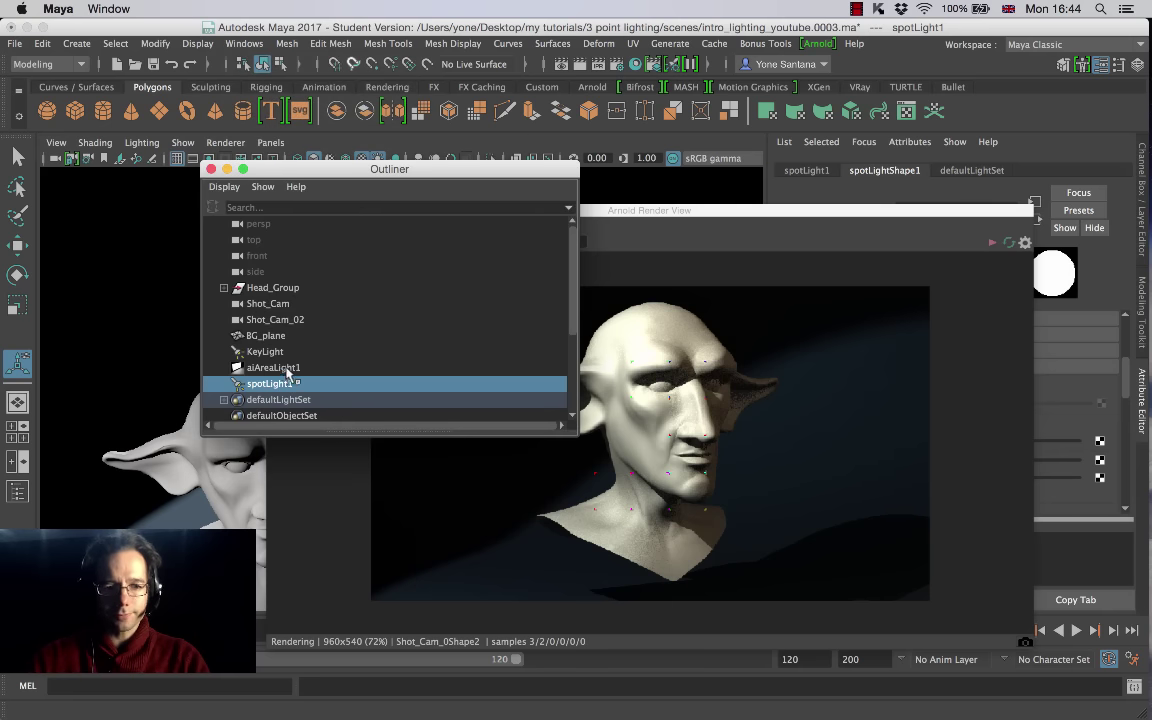
{"action": "left_click", "coordinate": [289, 368]}
{"action": "double_click", "coordinate": [293, 369]}
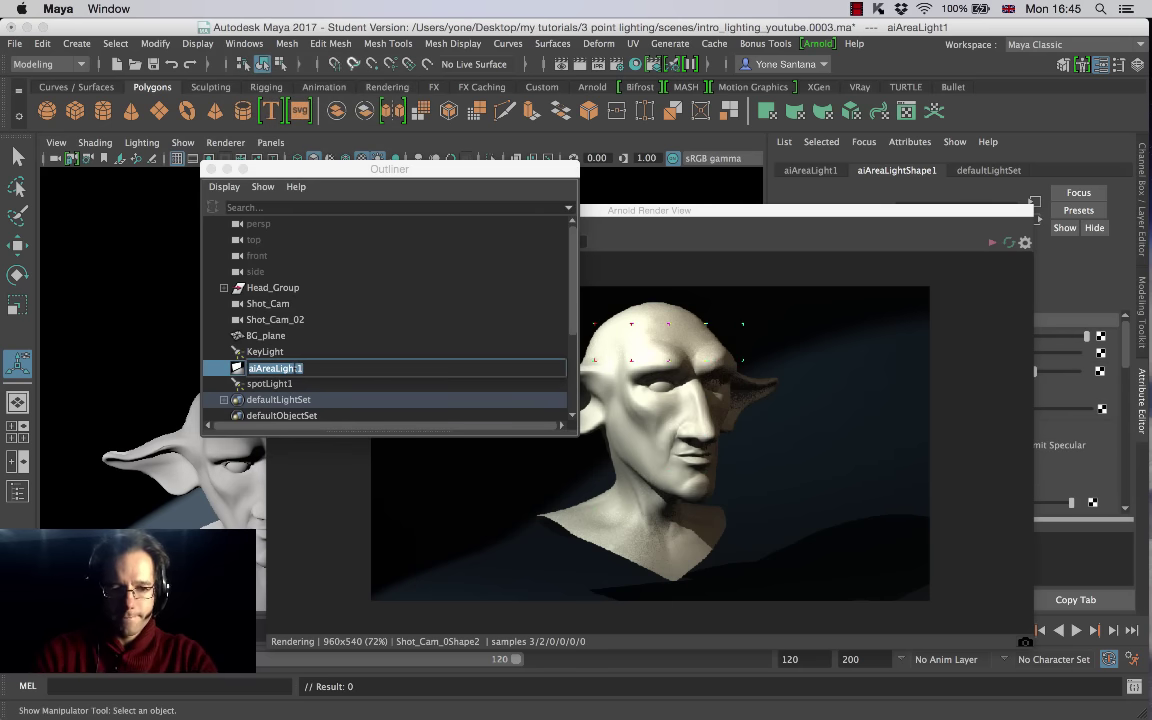
{"action": "key", "text": "Return"}
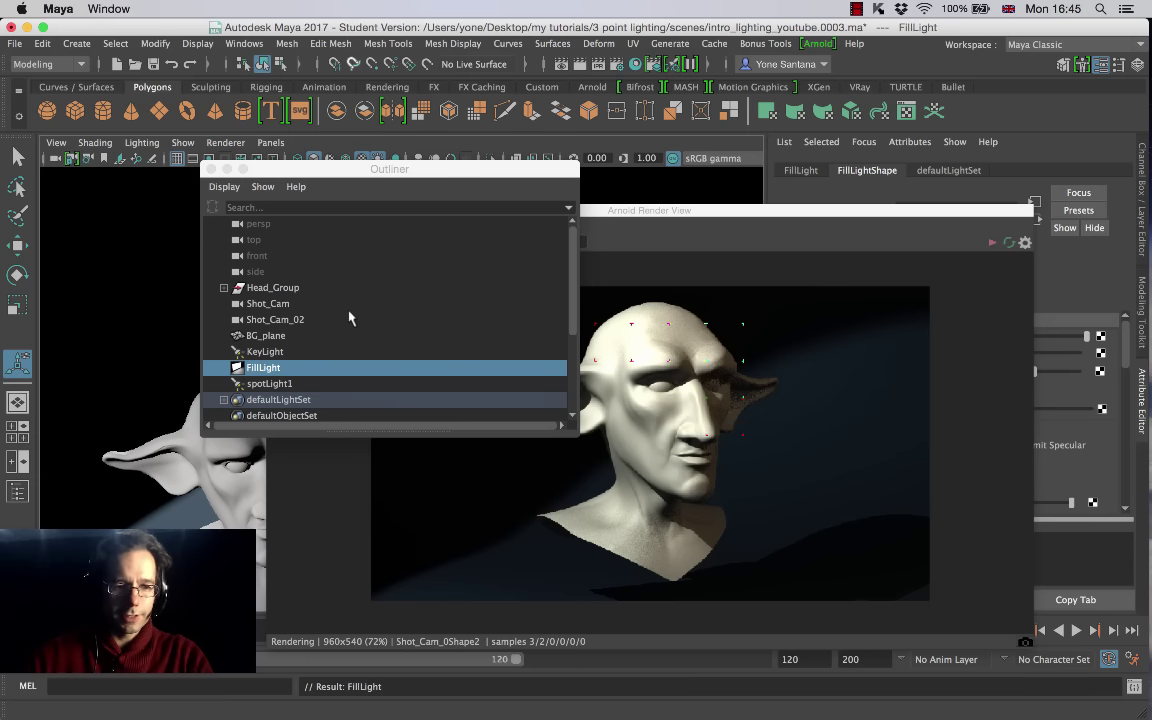
{"action": "double_click", "coordinate": [285, 385]}
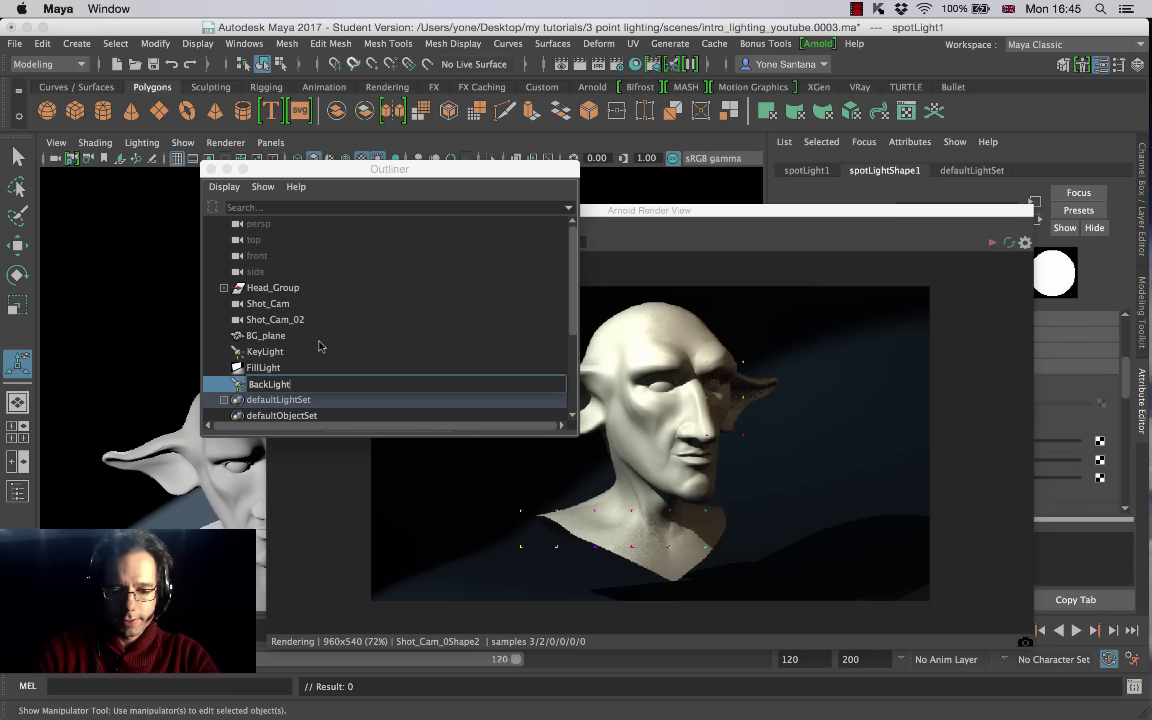
{"action": "key", "text": "Return"}
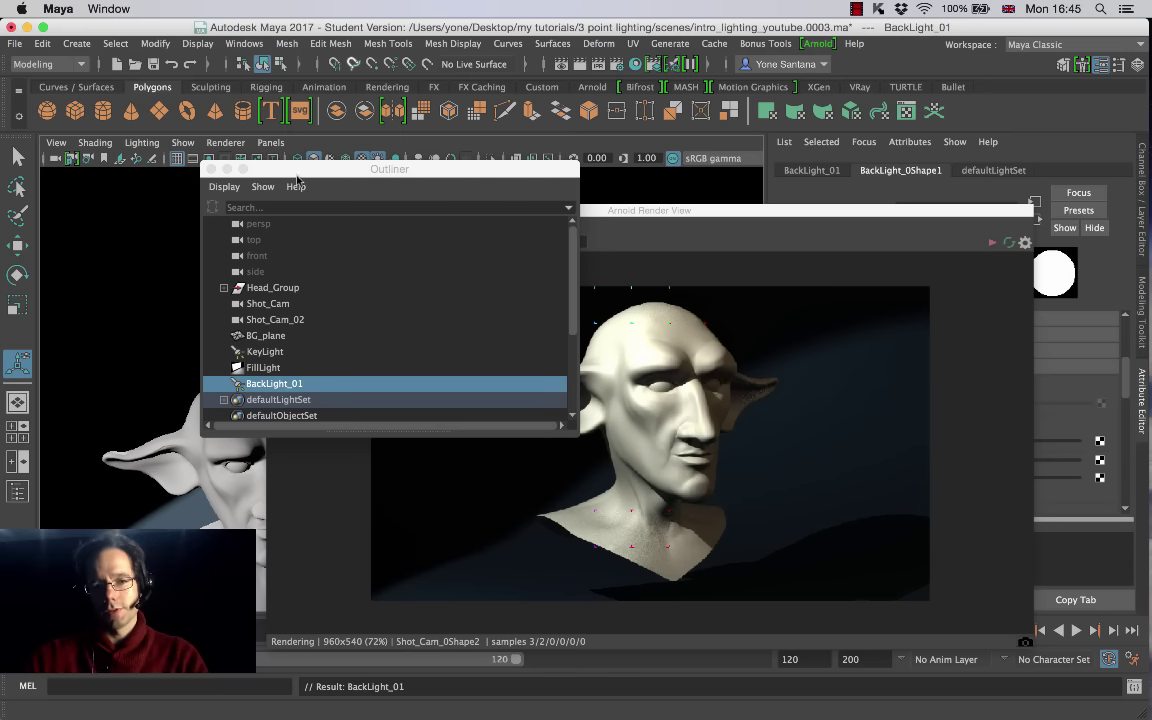
{"action": "left_click", "coordinate": [211, 170]}
Step: Move the Render View aside and start IPR live rendering
{"action": "left_click_drag", "start_coordinate": [410, 216], "coordinate": [371, 121]}
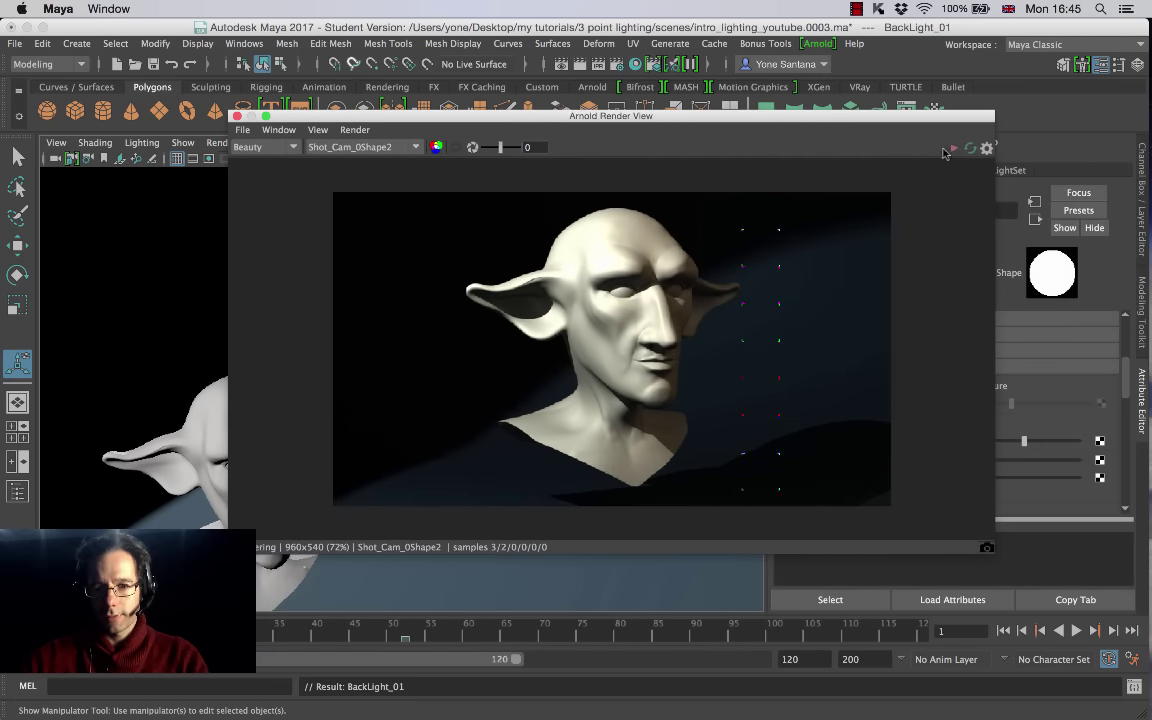
{"action": "left_click_drag", "start_coordinate": [863, 121], "coordinate": [637, 120]}
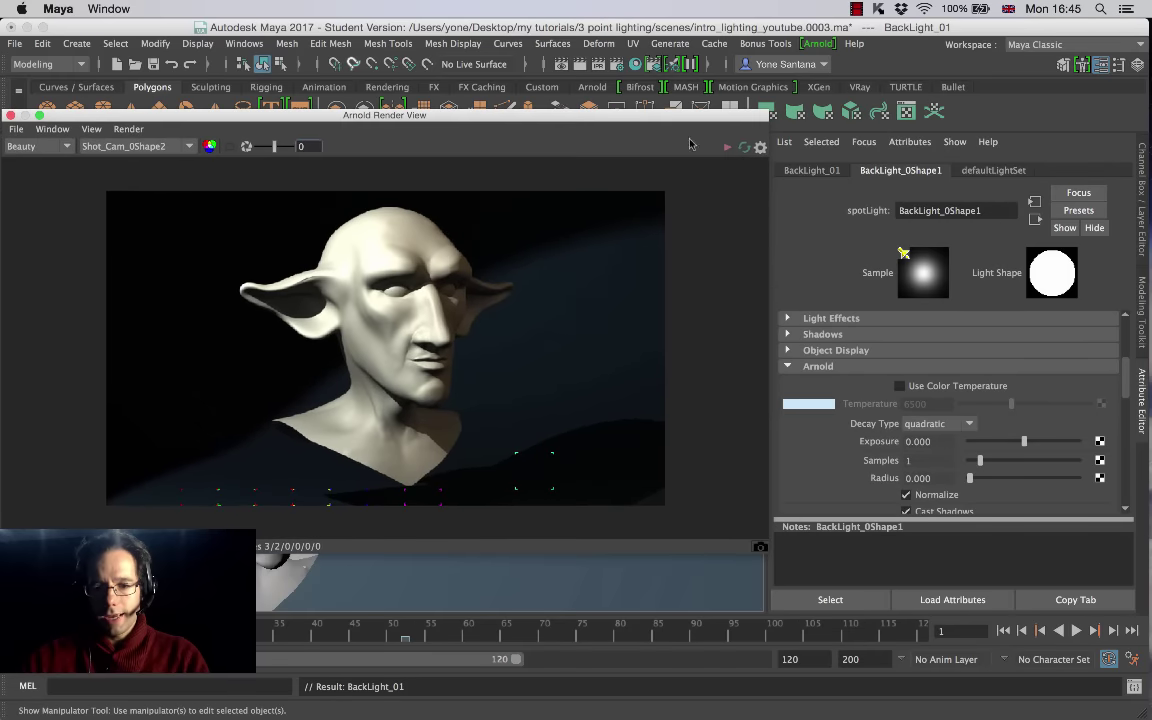
{"action": "scroll", "coordinate": [1125, 416], "scroll_direction": "down", "scroll_amount": 10}
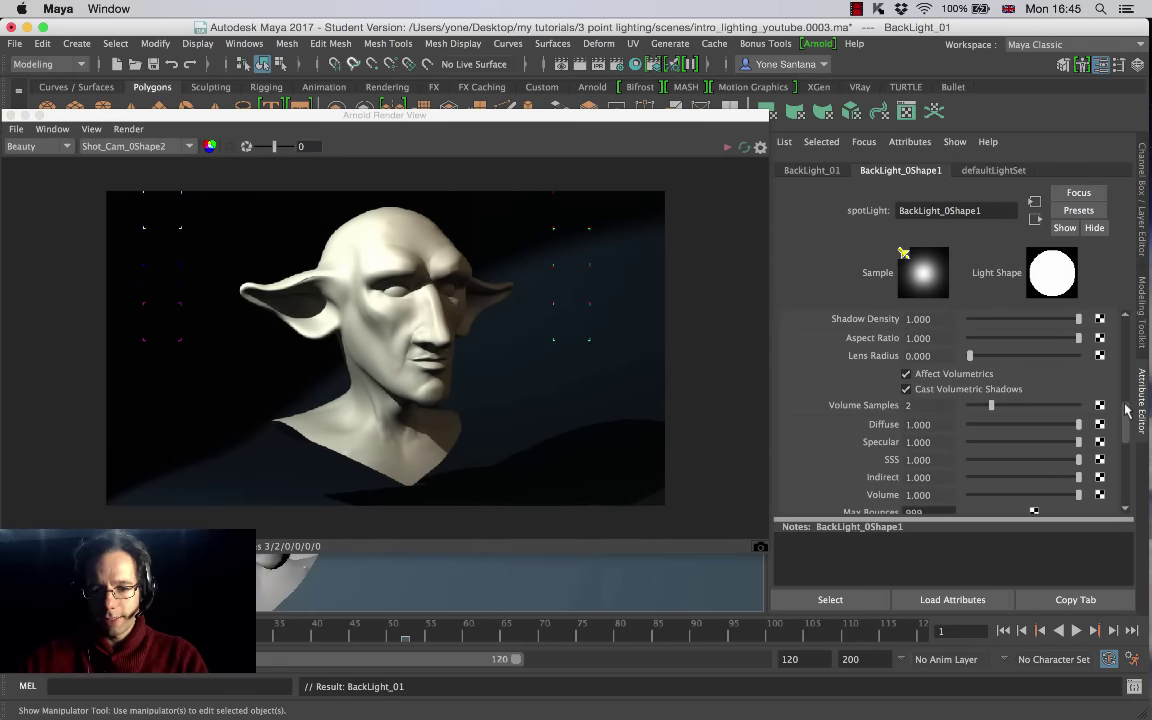
{"action": "scroll", "coordinate": [1125, 416], "scroll_direction": "down", "scroll_amount": 1}
{"action": "scroll", "coordinate": [1125, 416], "scroll_direction": "up", "scroll_amount": 4}
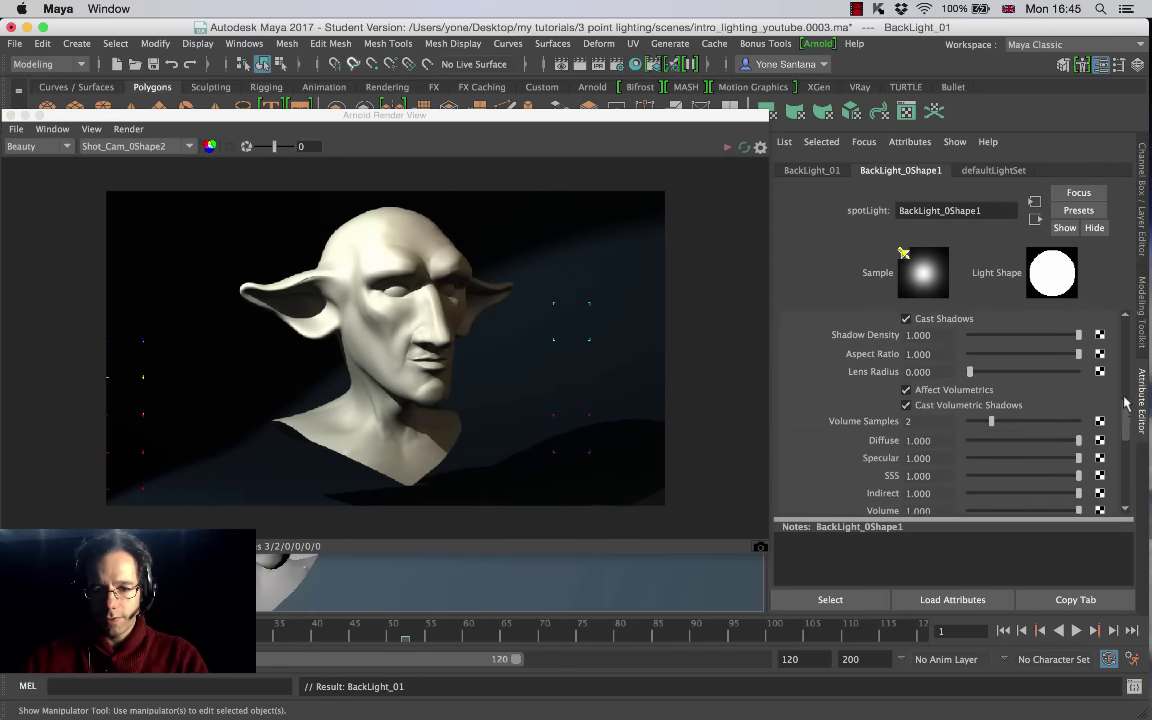
{"action": "scroll", "coordinate": [1120, 430], "scroll_direction": "down", "scroll_amount": 6}
{"action": "scroll", "coordinate": [1110, 420], "scroll_direction": "up", "scroll_amount": 6}
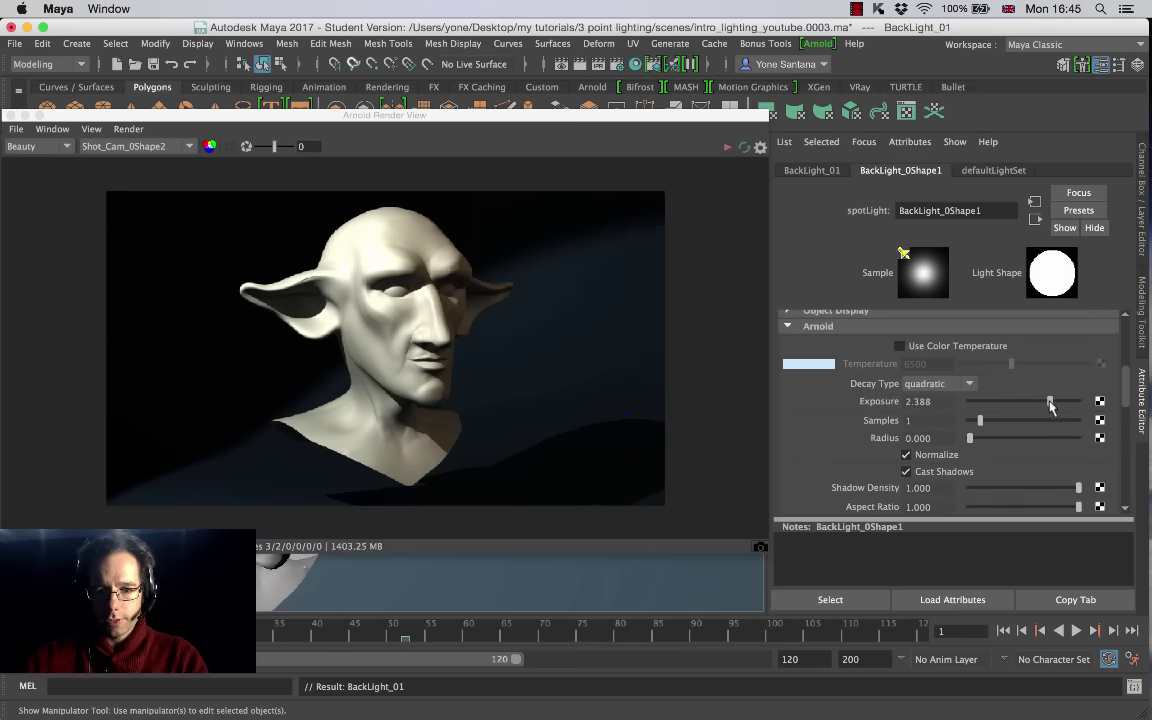
{"action": "left_click", "coordinate": [727, 148]}
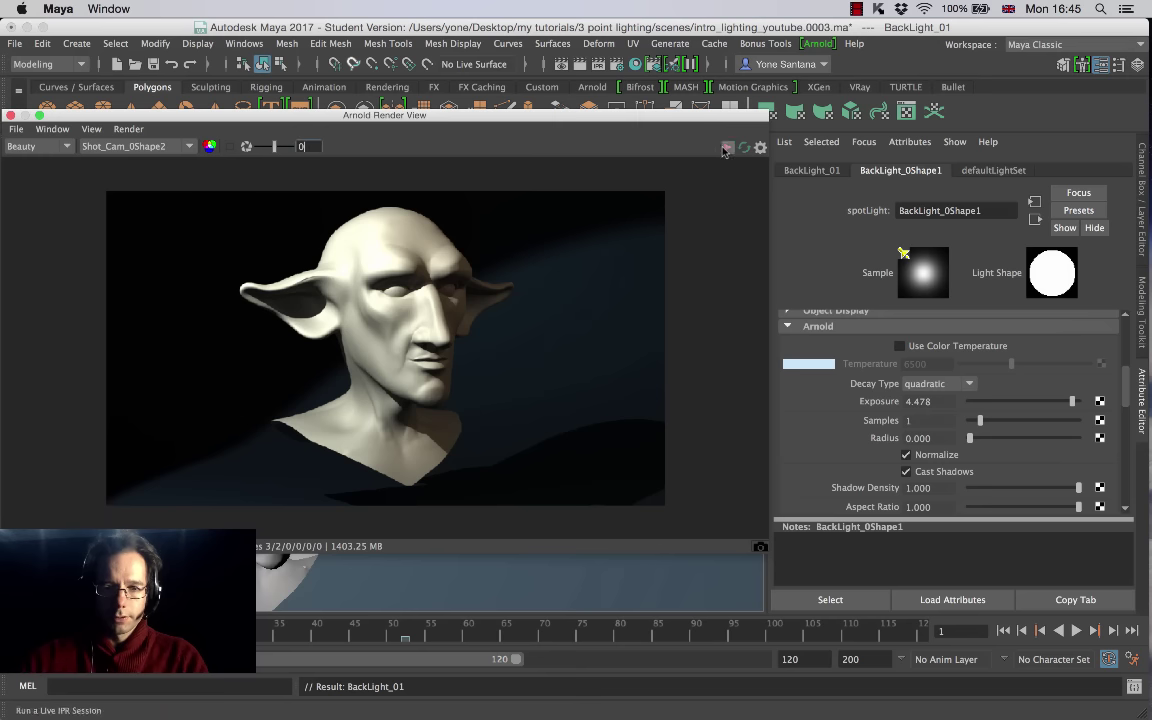
Step: Set BackLight_01's exposure to 5, then 20, then drag it down to about 16
{"action": "double_click", "coordinate": [918, 401]}
{"action": "type", "text": "5"}
{"action": "key", "text": "Return"}
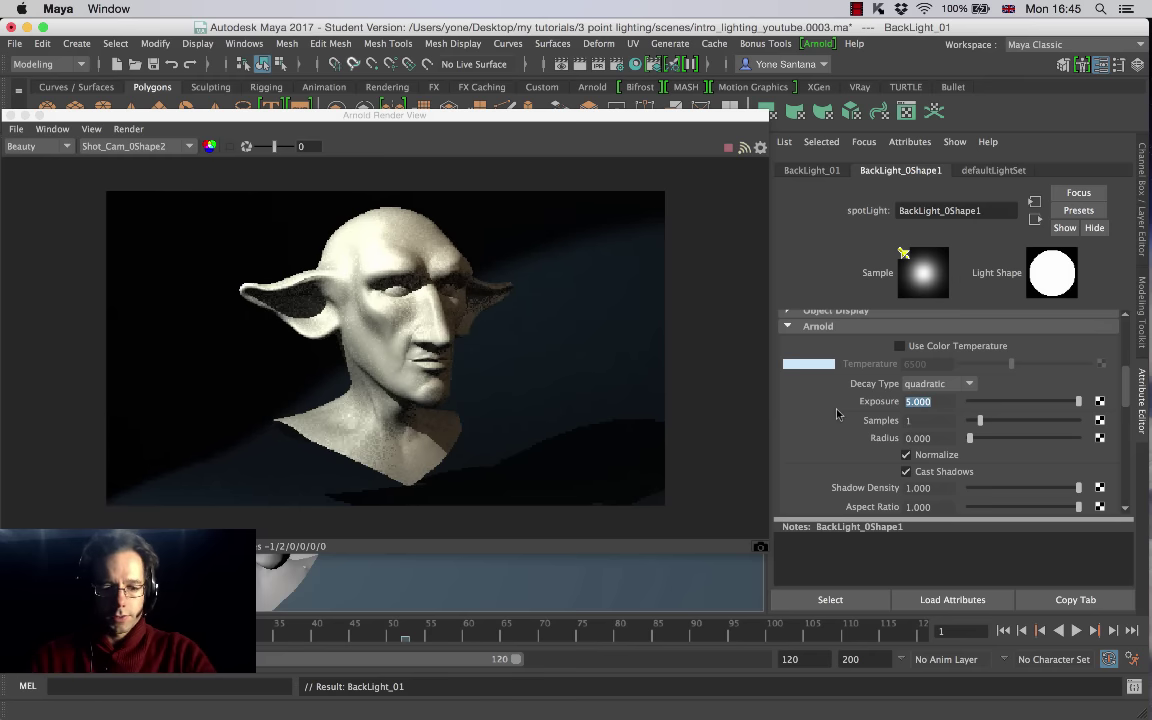
{"action": "type", "text": "20"}
{"action": "key", "text": "Return"}
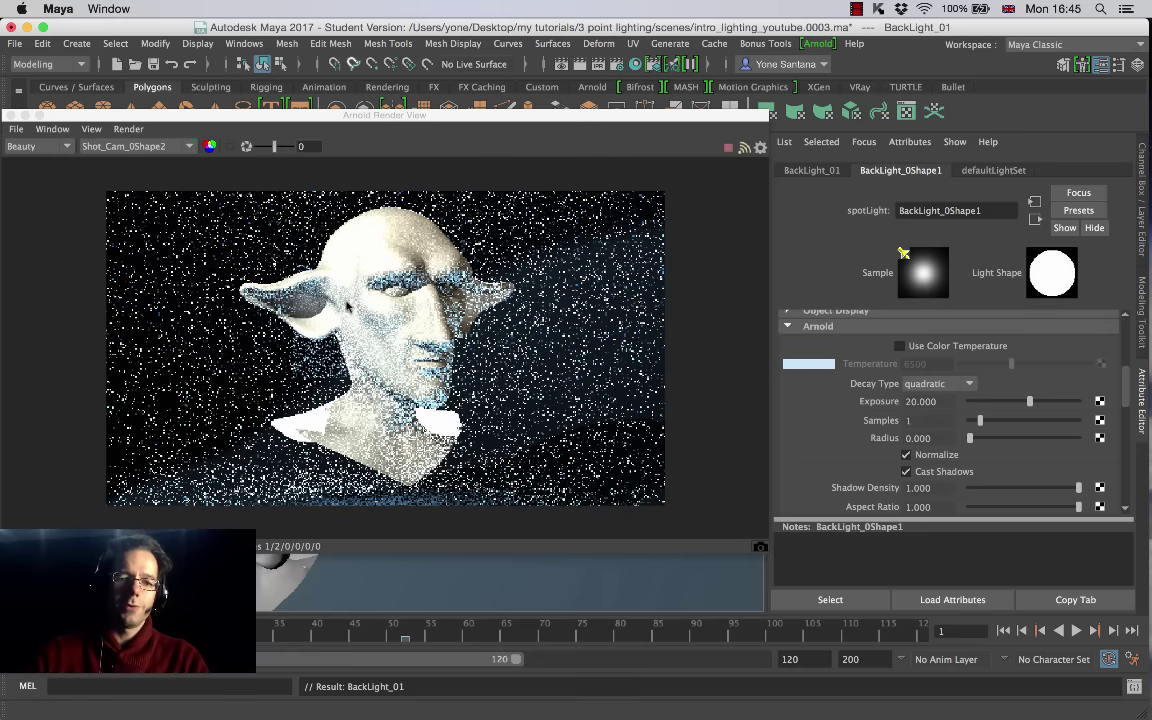
{"action": "left_click_drag", "start_coordinate": [1029, 401], "coordinate": [1020, 404]}
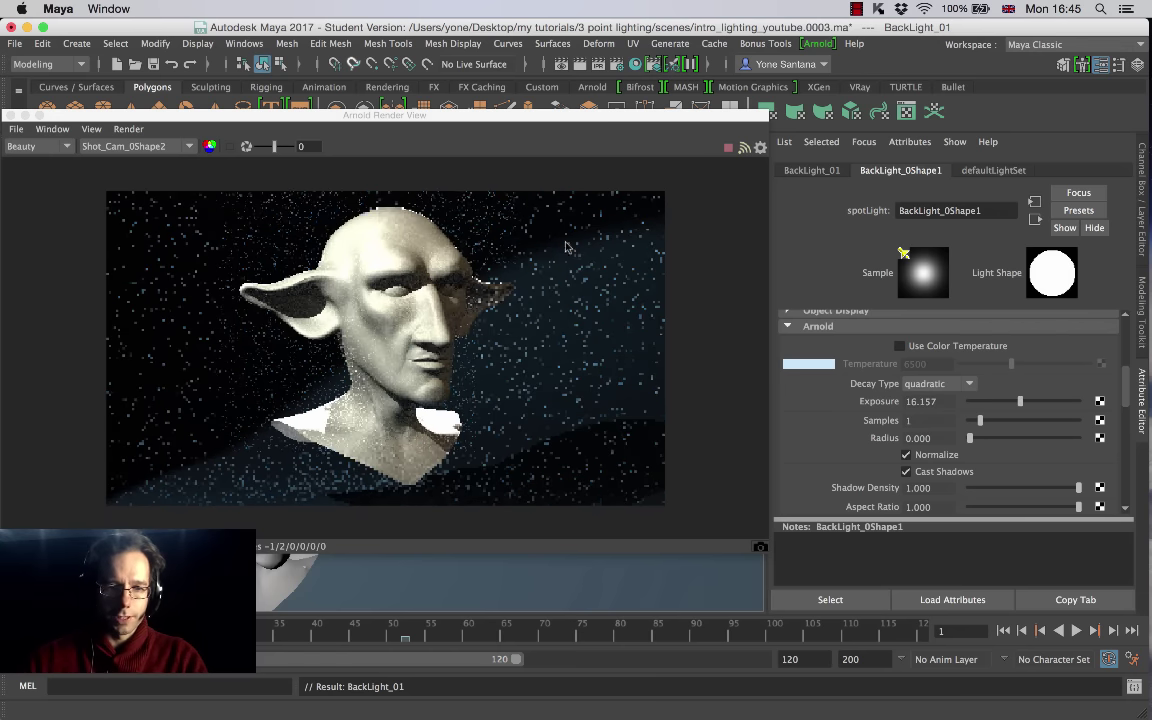
{"action": "left_click_drag", "start_coordinate": [384, 116], "coordinate": [849, 156]}
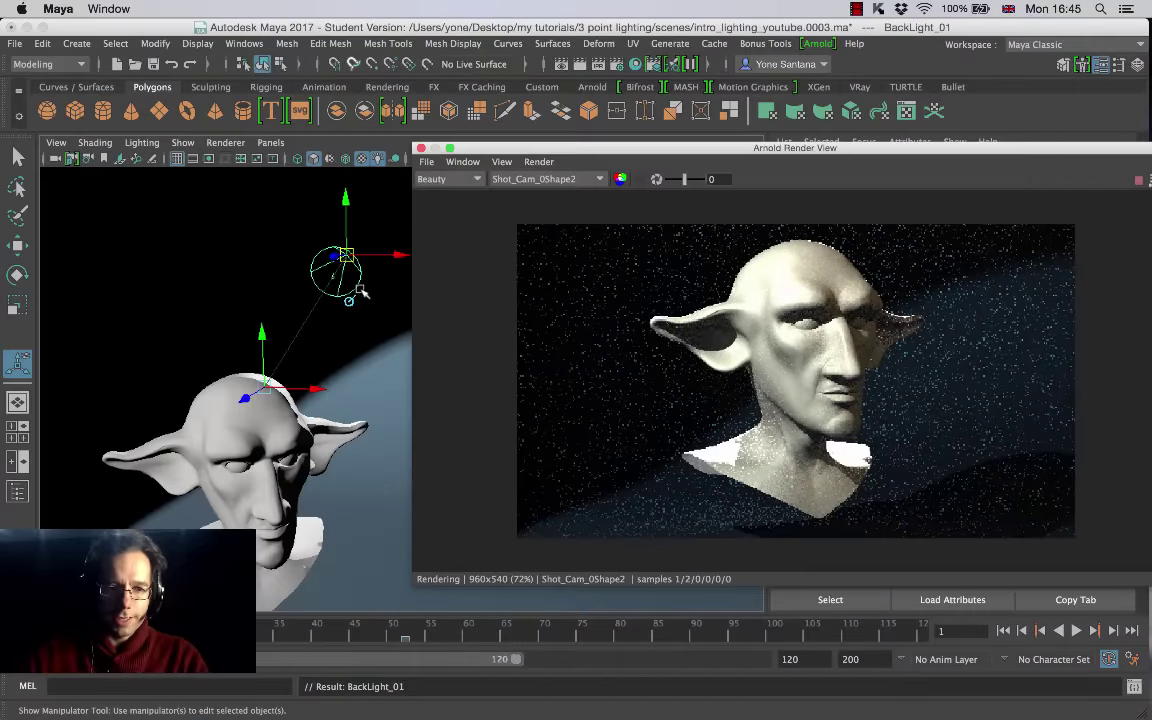
Step: Raise the back spotlight above the bust and re-aim it onto the head
{"action": "left_click_drag", "start_coordinate": [347, 204], "coordinate": [323, 44]}
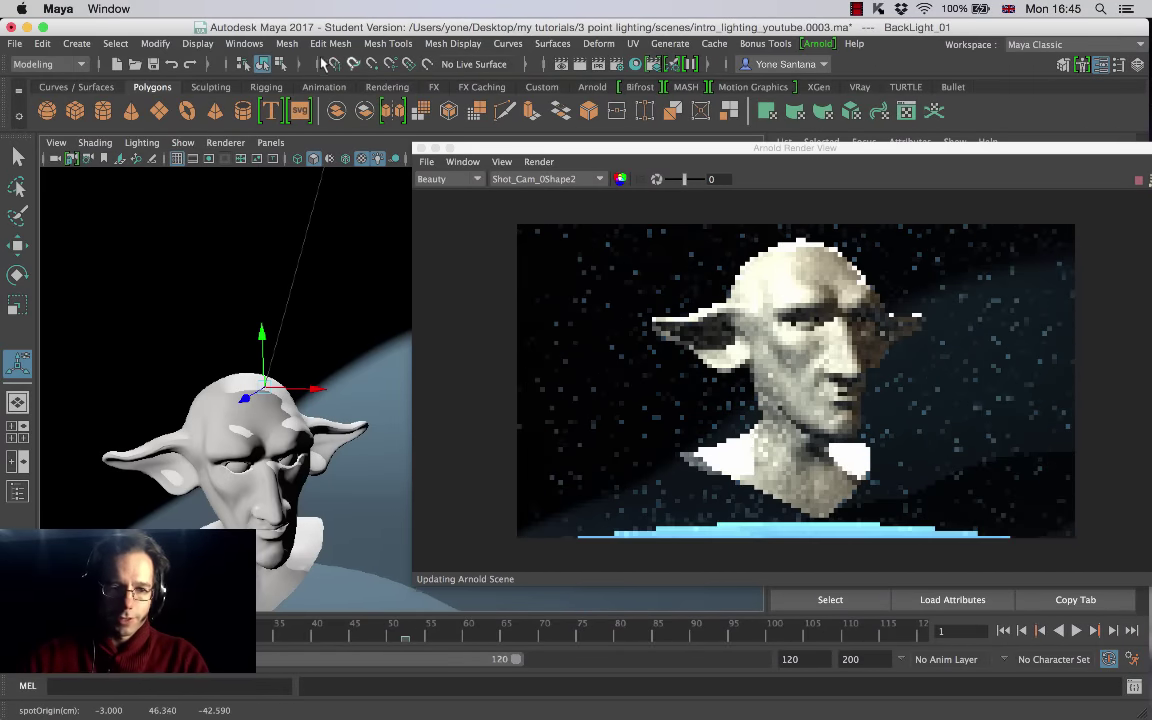
{"action": "left_click_drag", "start_coordinate": [324, 216], "coordinate": [423, 247], "text": "alt"}
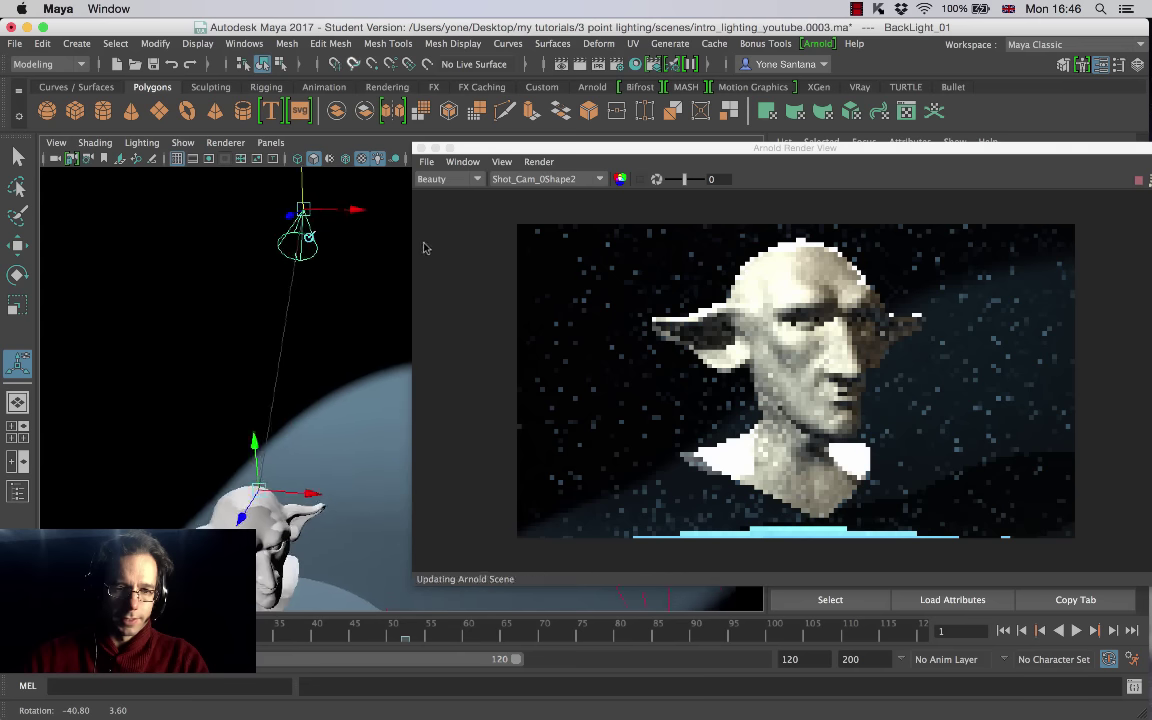
{"action": "left_click_drag", "start_coordinate": [303, 210], "coordinate": [271, 218]}
{"action": "right_click_drag", "start_coordinate": [303, 307], "coordinate": [222, 345], "text": "alt"}
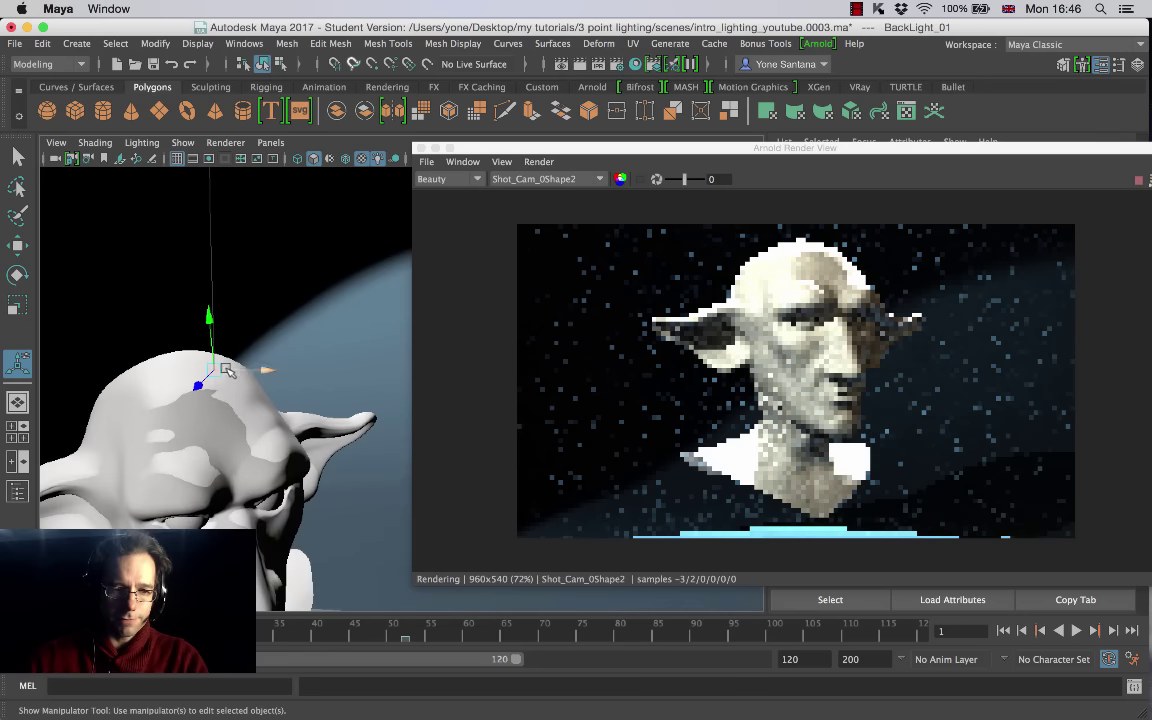
{"action": "left_click_drag", "start_coordinate": [222, 345], "coordinate": [270, 324]}
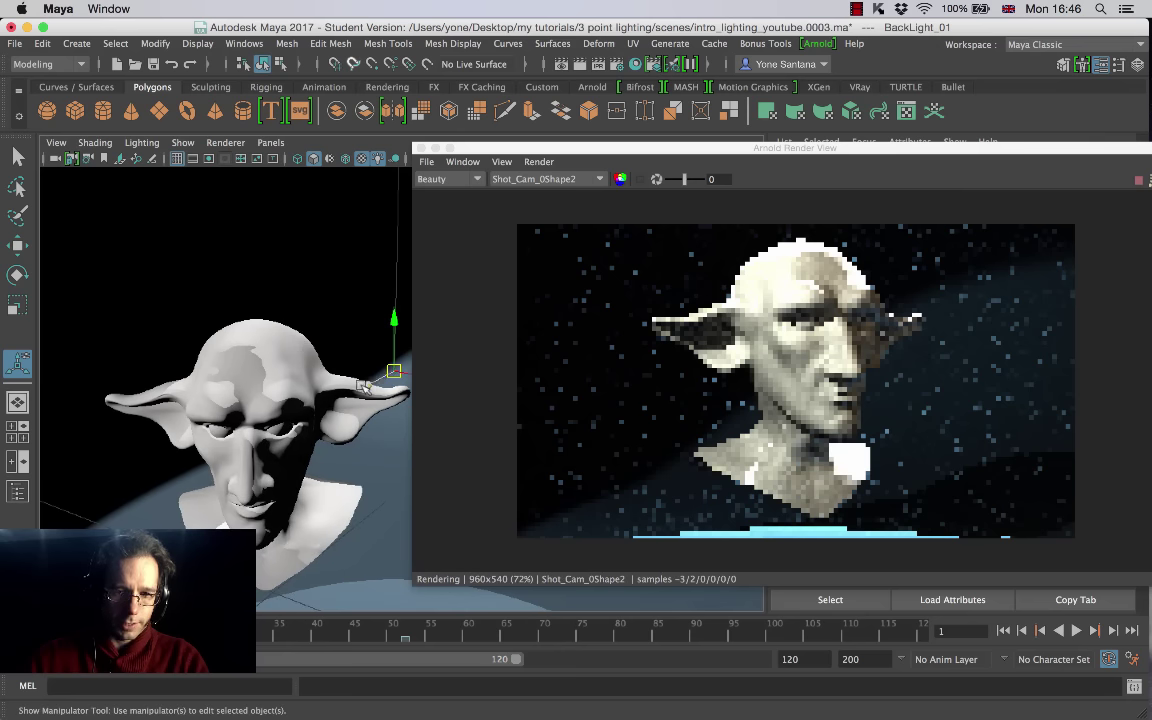
{"action": "left_click_drag", "start_coordinate": [511, 153], "coordinate": [563, 154]}
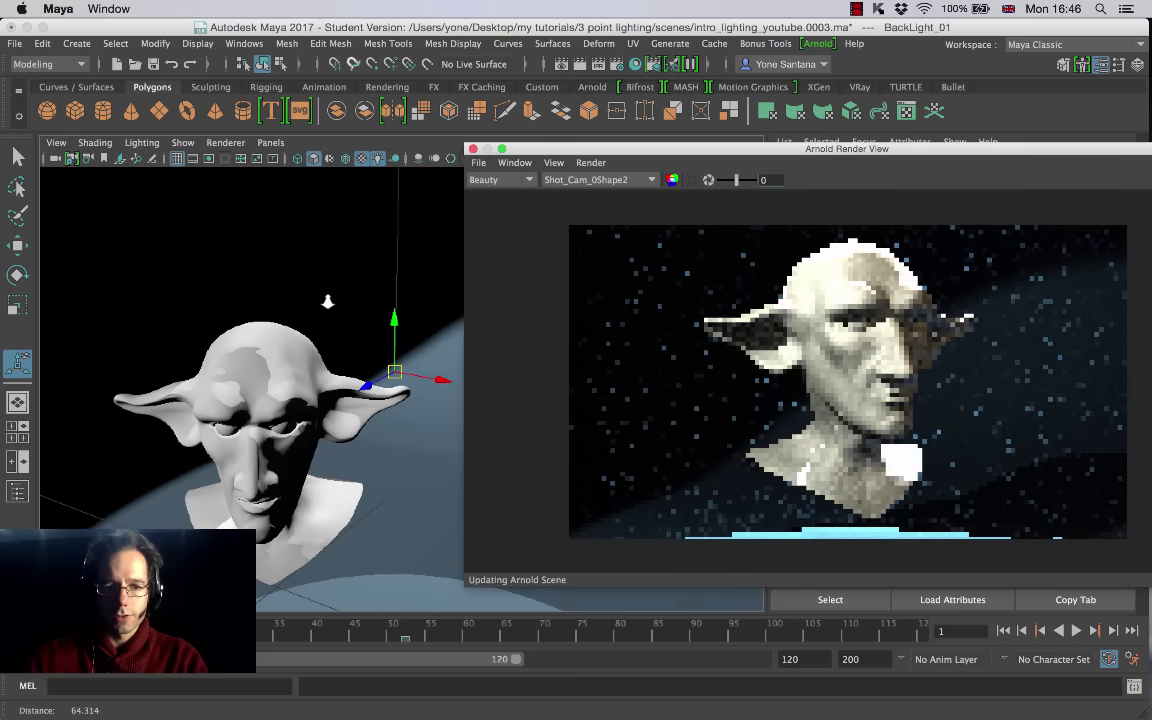
Step: Move the back spotlight further up and right, near 12.563, 46.574, -42.431
{"action": "right_click_drag", "start_coordinate": [329, 301], "coordinate": [373, 270], "text": "alt"}
{"action": "left_click_drag", "start_coordinate": [373, 270], "coordinate": [398, 277], "text": "alt"}
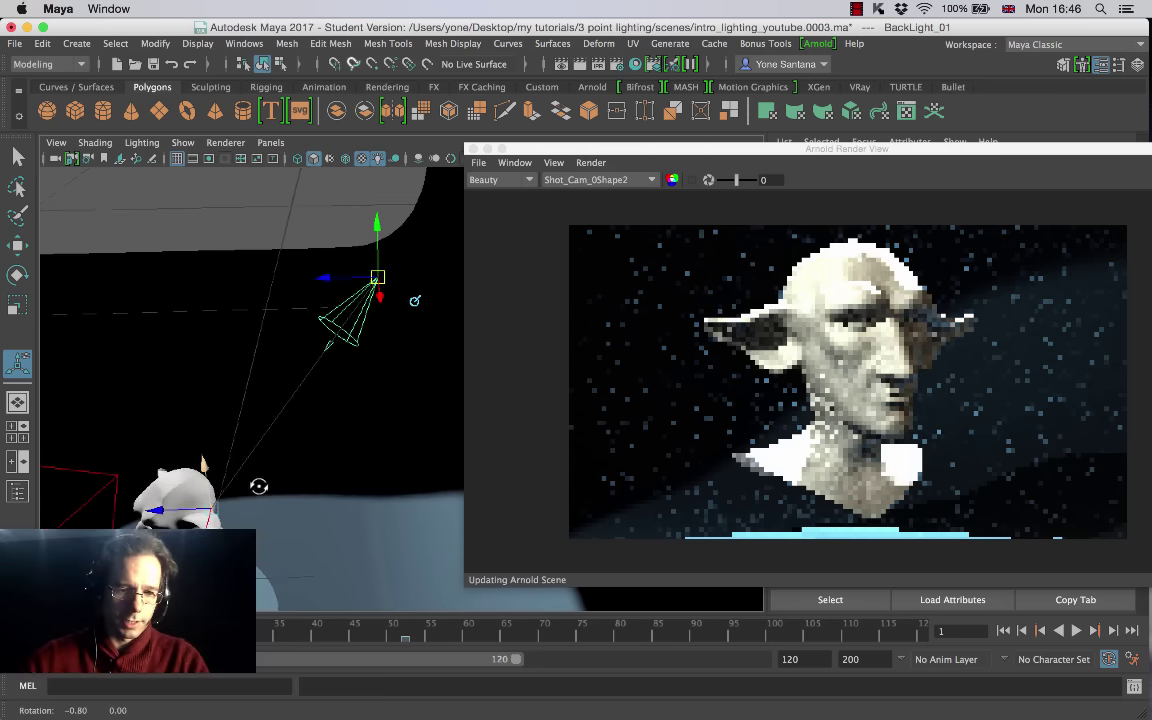
{"action": "left_click_drag", "start_coordinate": [257, 483], "coordinate": [313, 298], "text": "alt"}
{"action": "left_click_drag", "start_coordinate": [327, 236], "coordinate": [452, 320]}
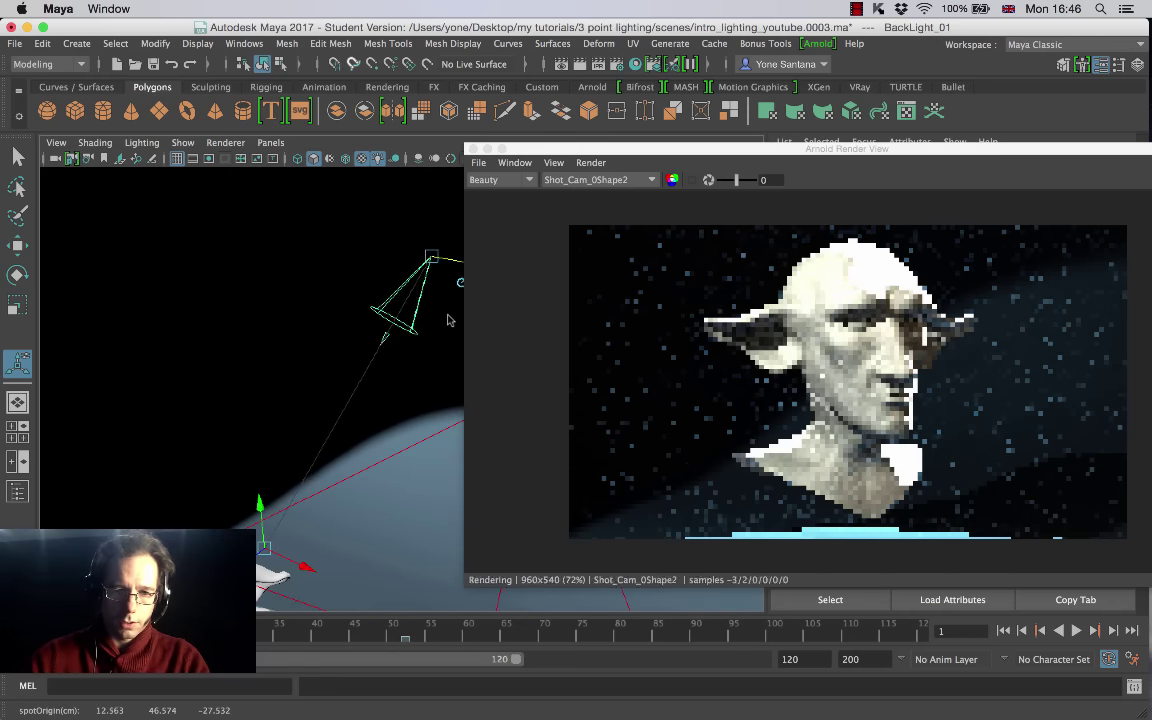
{"action": "left_click_drag", "start_coordinate": [373, 360], "coordinate": [267, 338], "text": "alt"}
{"action": "left_click_drag", "start_coordinate": [342, 258], "coordinate": [430, 290]}
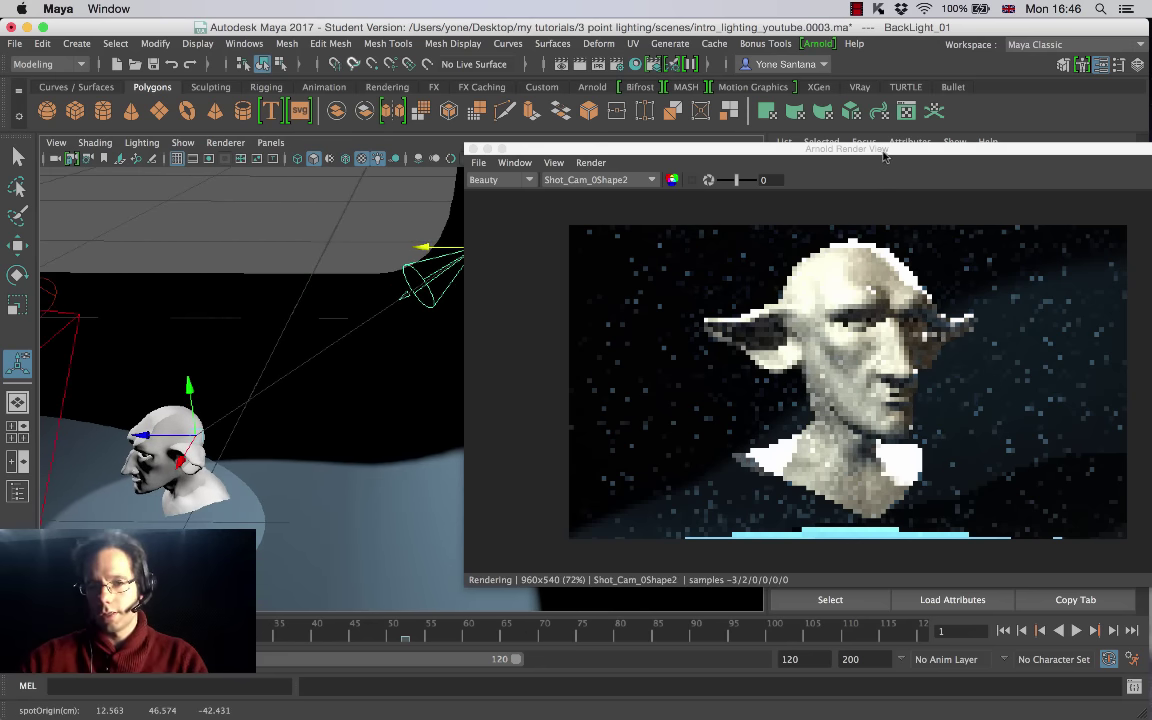
{"action": "left_click_drag", "start_coordinate": [884, 155], "coordinate": [790, 127]}
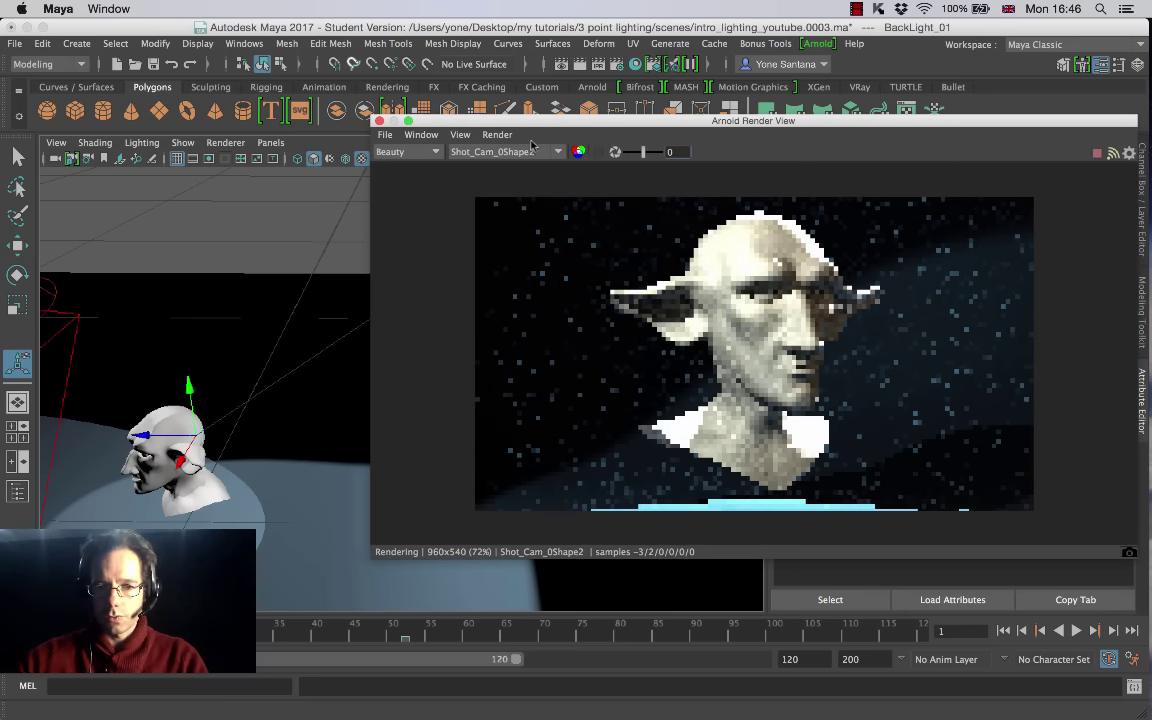
Step: Refresh the Arnold render with Update Full Scene
{"action": "left_click", "coordinate": [497, 134]}
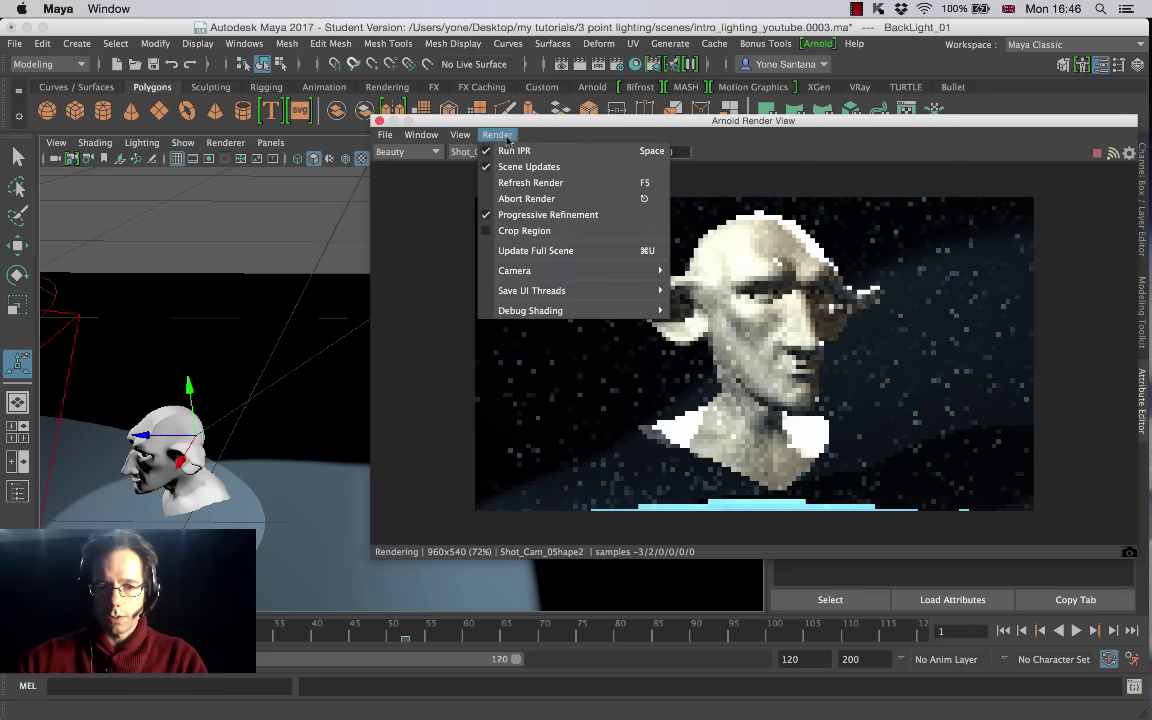
{"action": "left_click", "coordinate": [540, 251]}
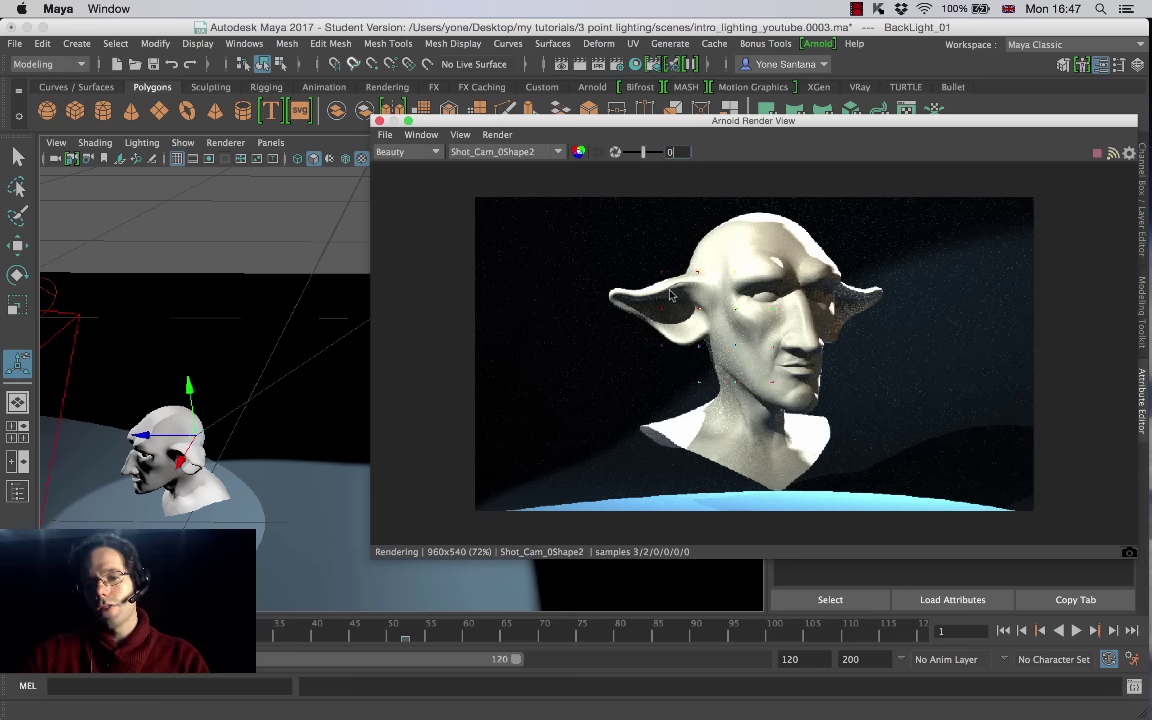
{"action": "left_click_drag", "start_coordinate": [889, 122], "coordinate": [557, 94]}
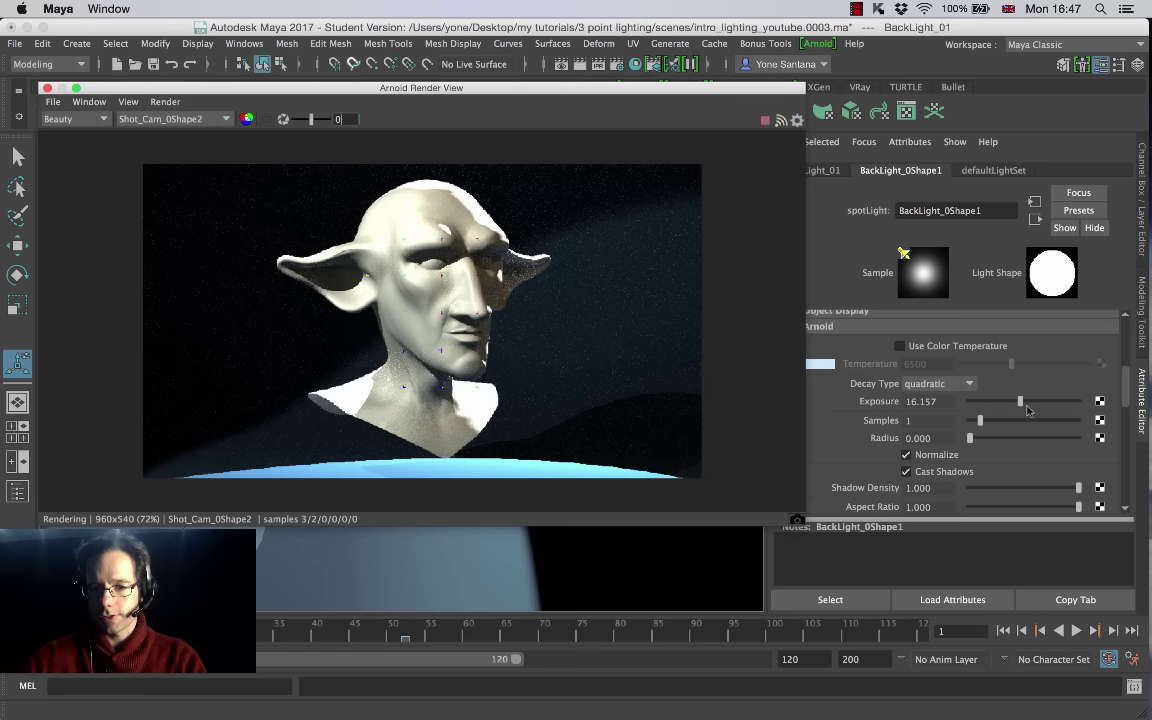
Step: Set BackLight_01's exposure to 13.470 and enable colour temperature at 8660
{"action": "left_click_drag", "start_coordinate": [1021, 404], "coordinate": [1015, 404]}
{"action": "left_click_drag", "start_coordinate": [1015, 403], "coordinate": [1012, 403]}
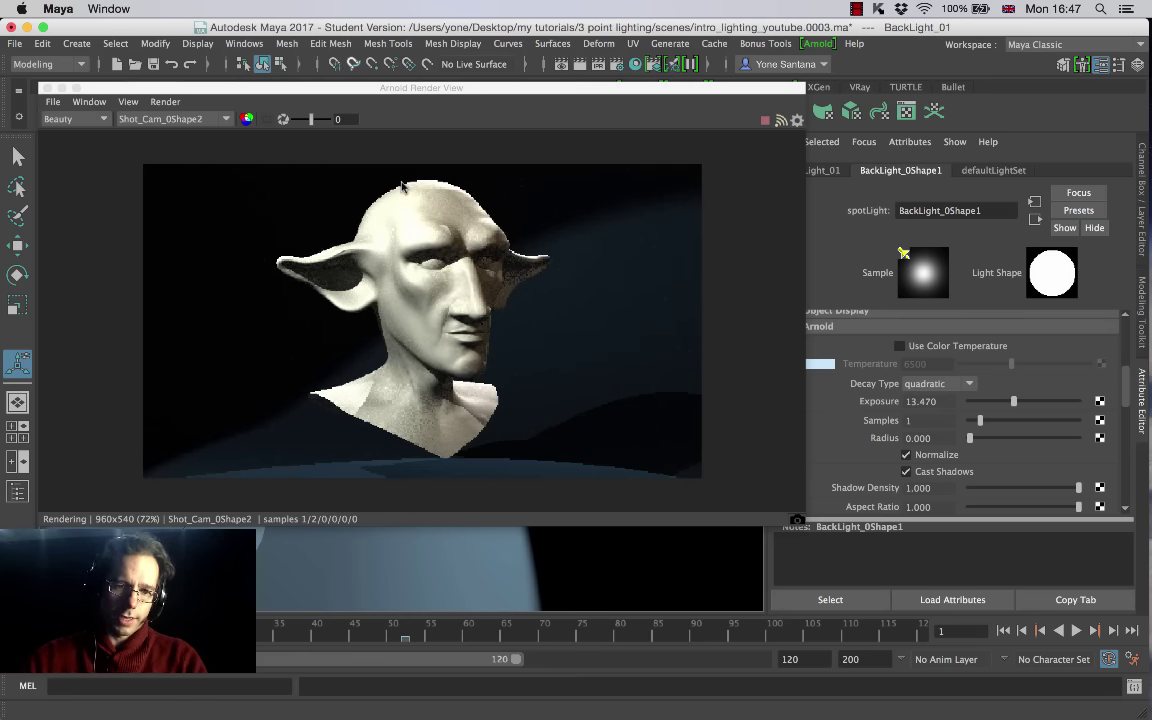
{"action": "left_click", "coordinate": [900, 346]}
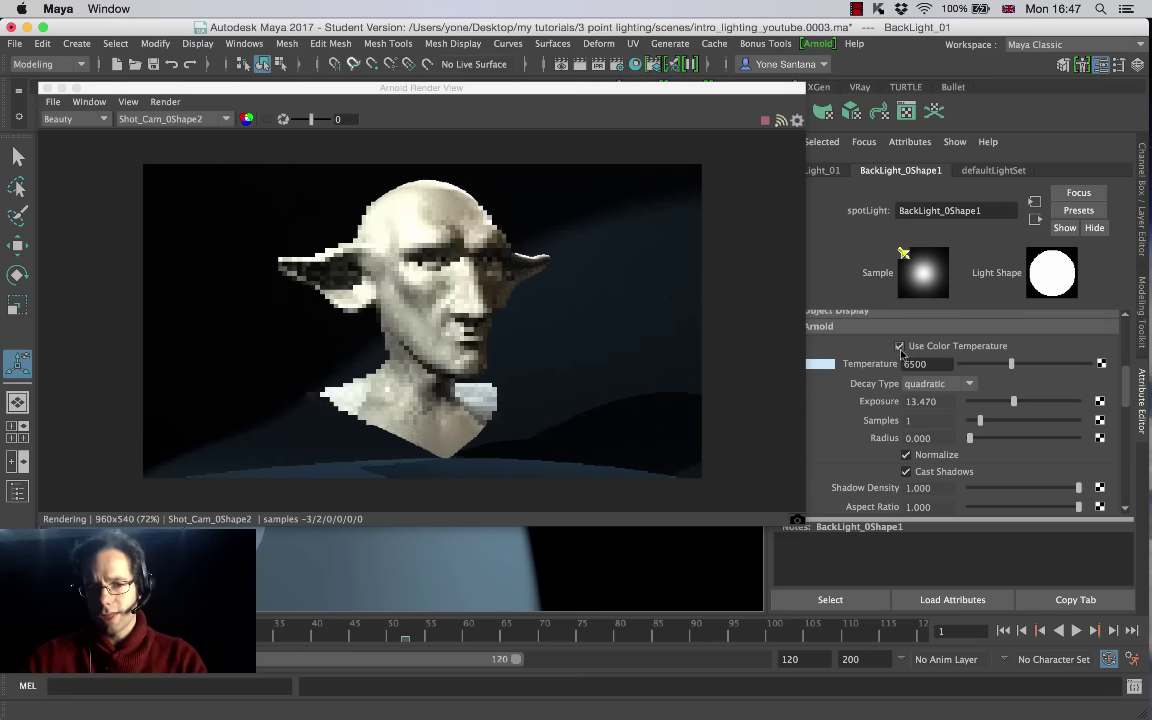
{"action": "mouse_move", "coordinate": [1011, 366]}
{"action": "left_mouse_down"}
{"action": "mouse_move", "coordinate": [1035, 372]}
{"action": "mouse_move", "coordinate": [1015, 369]}
{"action": "left_mouse_up"}
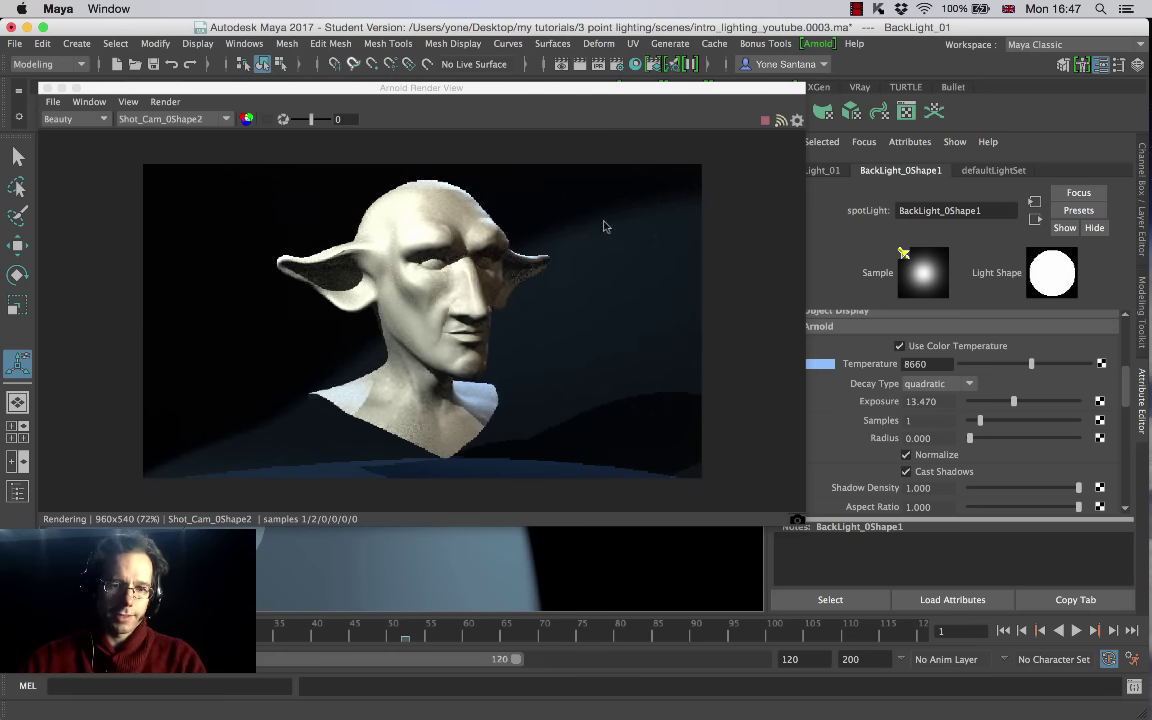
{"action": "left_click_drag", "start_coordinate": [516, 97], "coordinate": [946, 114]}
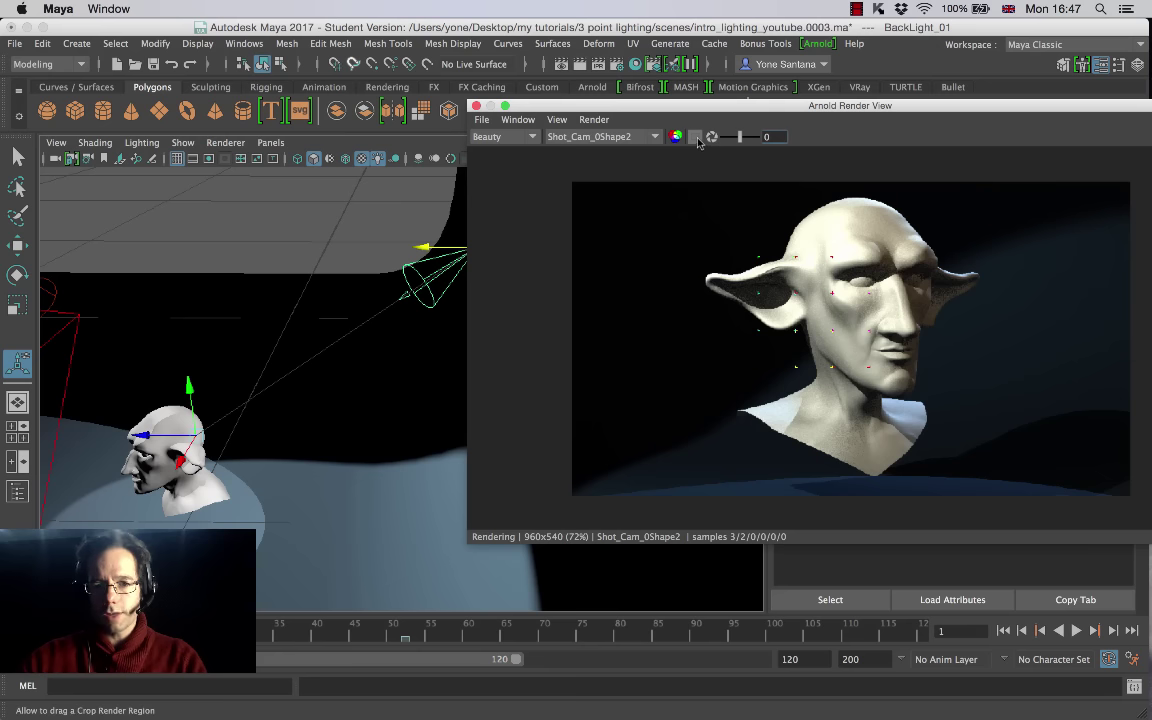
Step: Crop the Arnold render to the head and shoulders, then reveal BackLight_01's Light Filters
{"action": "left_click", "coordinate": [695, 137]}
{"action": "left_click_drag", "start_coordinate": [697, 188], "coordinate": [990, 447]}
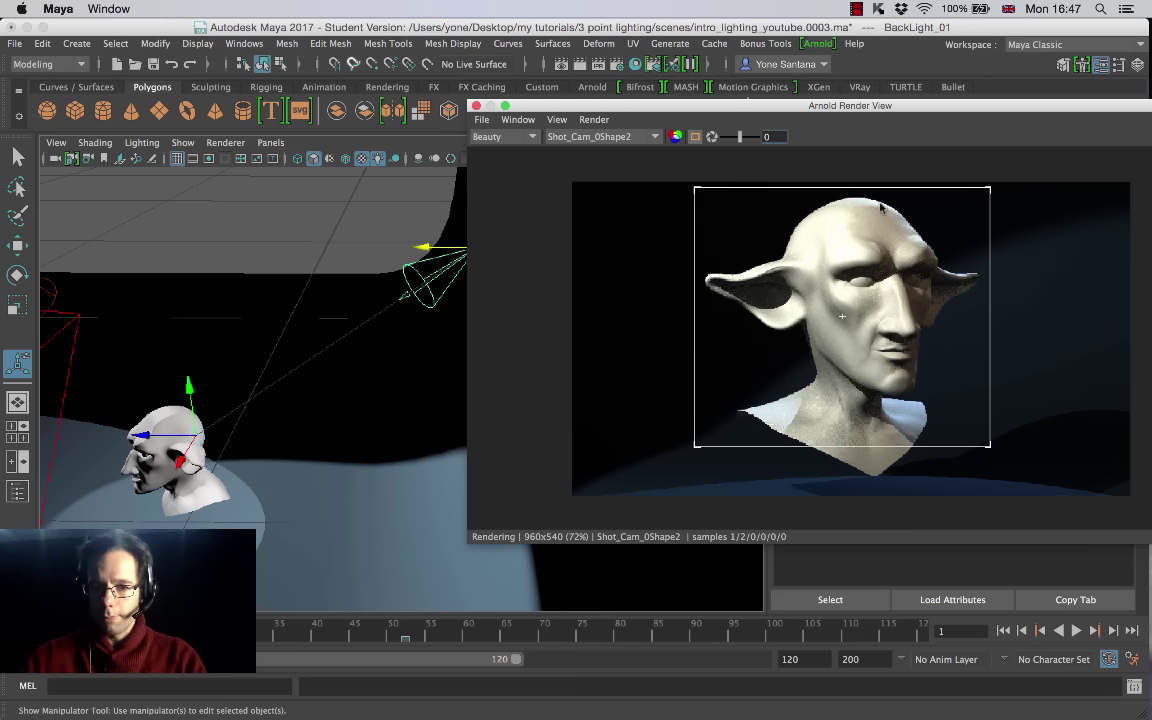
{"action": "left_click_drag", "start_coordinate": [375, 335], "coordinate": [330, 408], "text": "alt"}
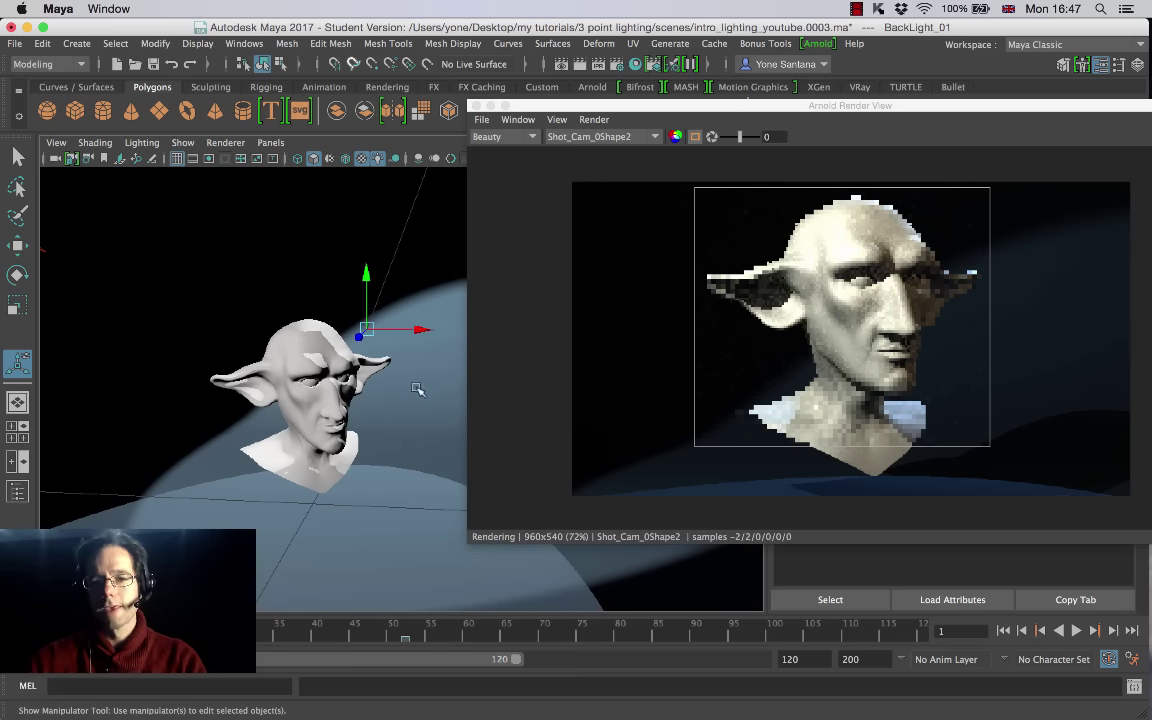
{"action": "left_click_drag", "start_coordinate": [330, 390], "coordinate": [300, 345], "text": "alt"}
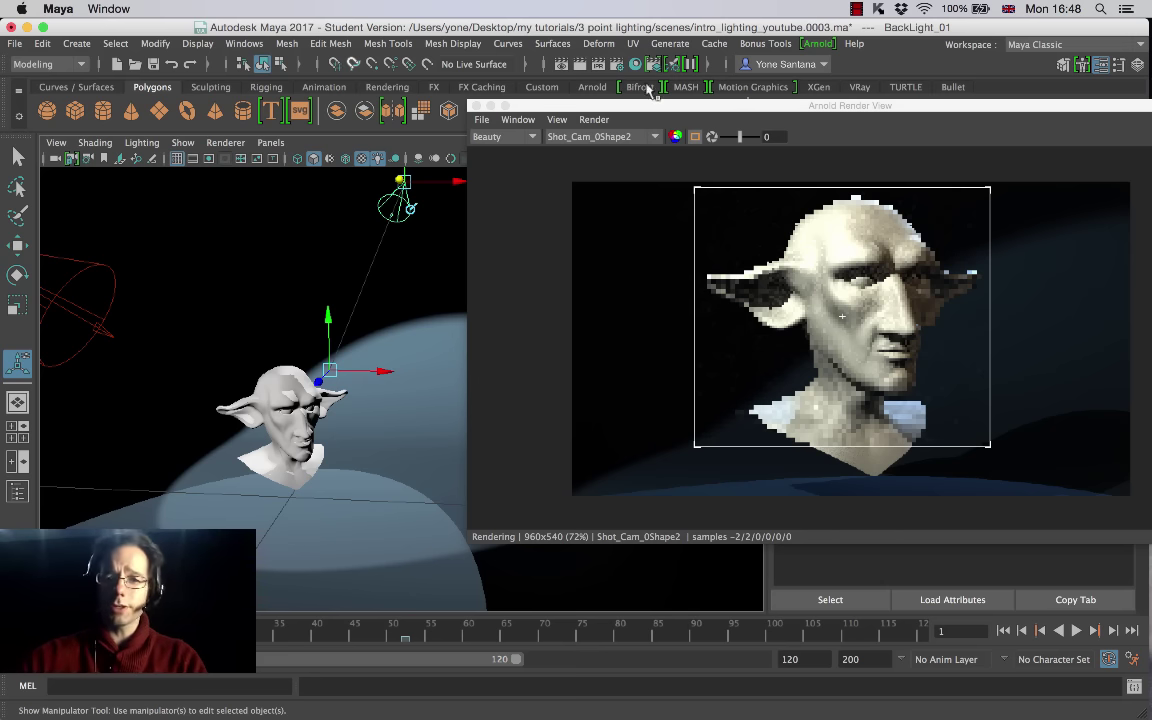
{"action": "left_click_drag", "start_coordinate": [780, 104], "coordinate": [309, 64]}
{"action": "left_click_drag", "start_coordinate": [1124, 380], "coordinate": [1121, 459]}
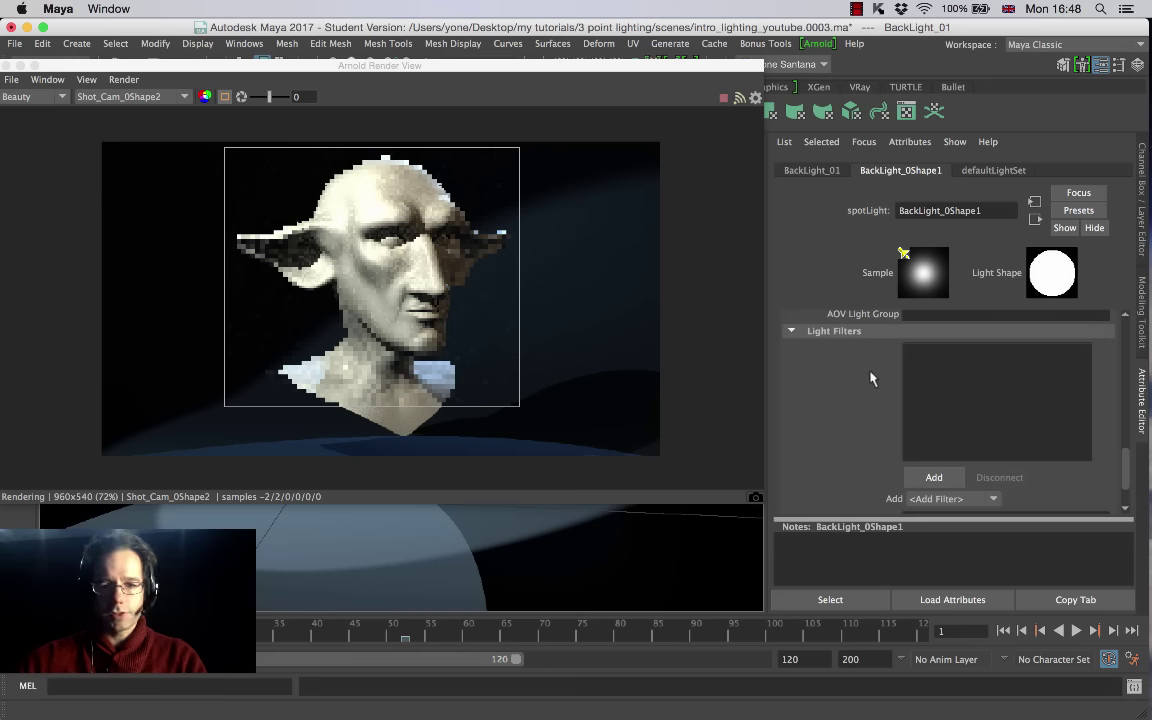
Step: Add an aiBarndoor1 light filter to BackLight_01 and close the Arnold Render View
{"action": "left_click", "coordinate": [934, 478]}
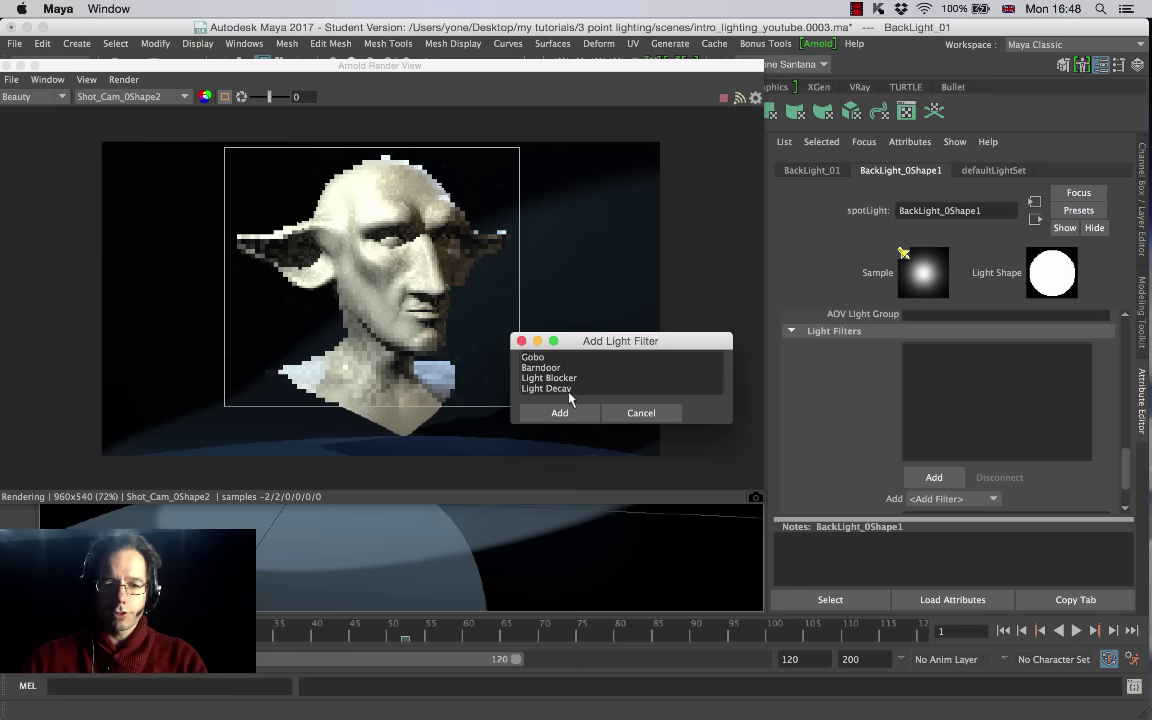
{"action": "left_click", "coordinate": [548, 368]}
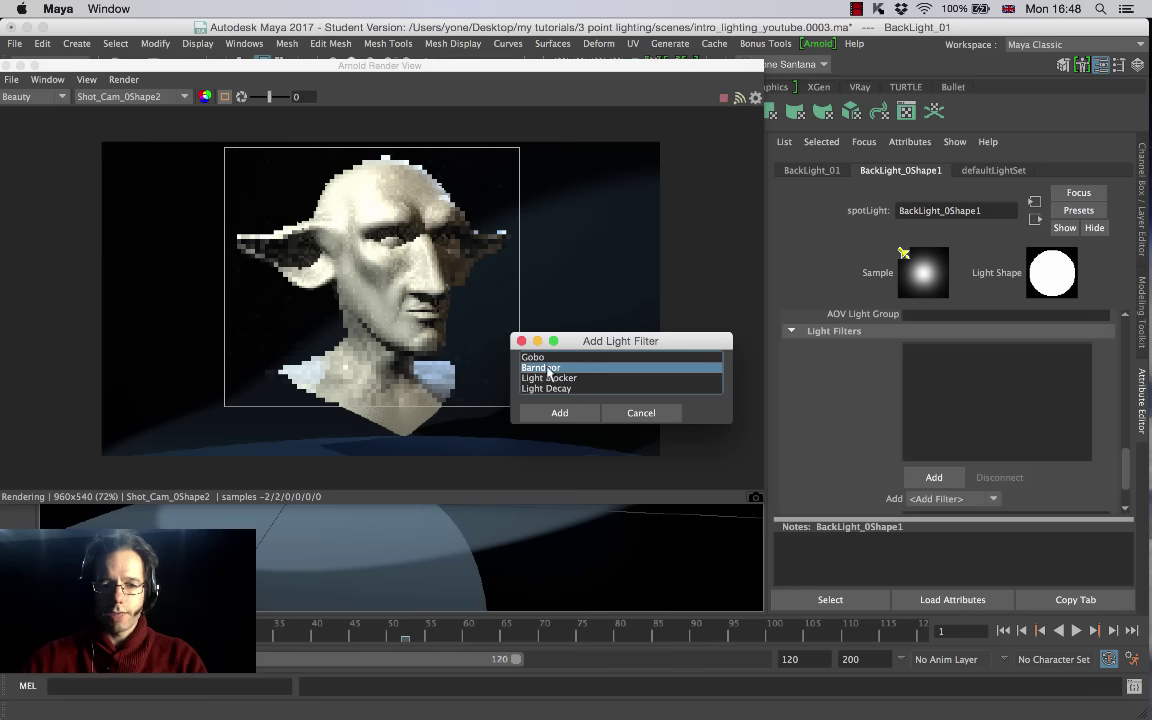
{"action": "double_click", "coordinate": [555, 370]}
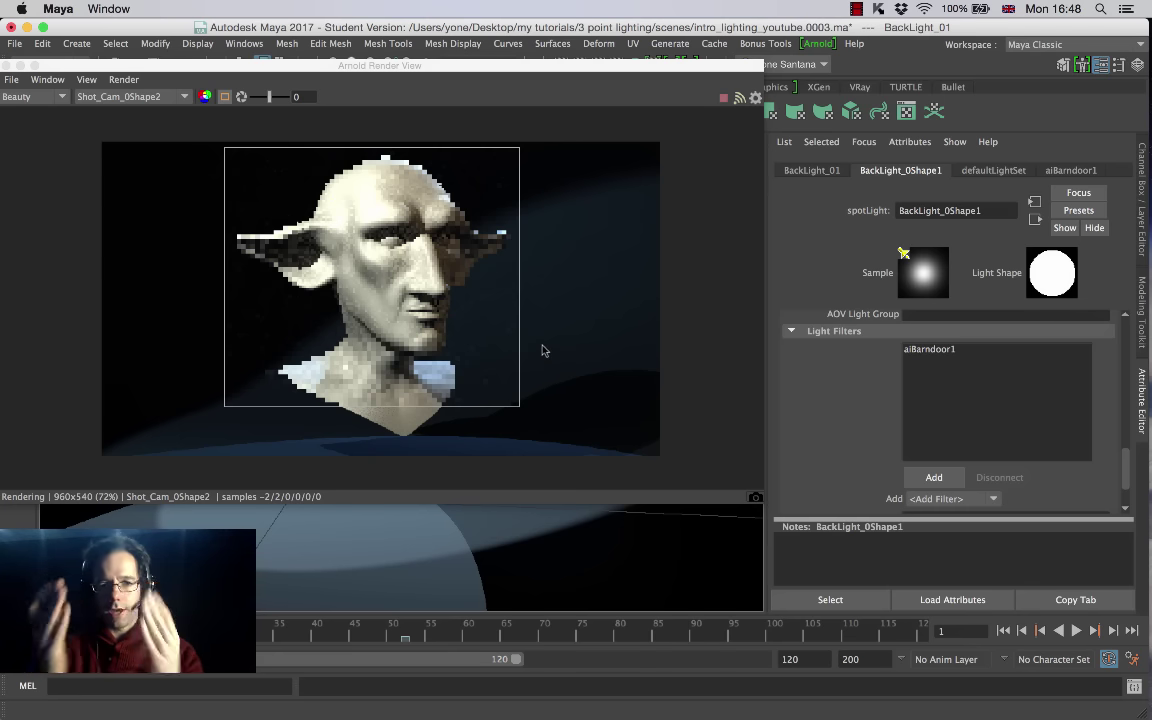
{"action": "left_click_drag", "start_coordinate": [355, 64], "coordinate": [552, 90]}
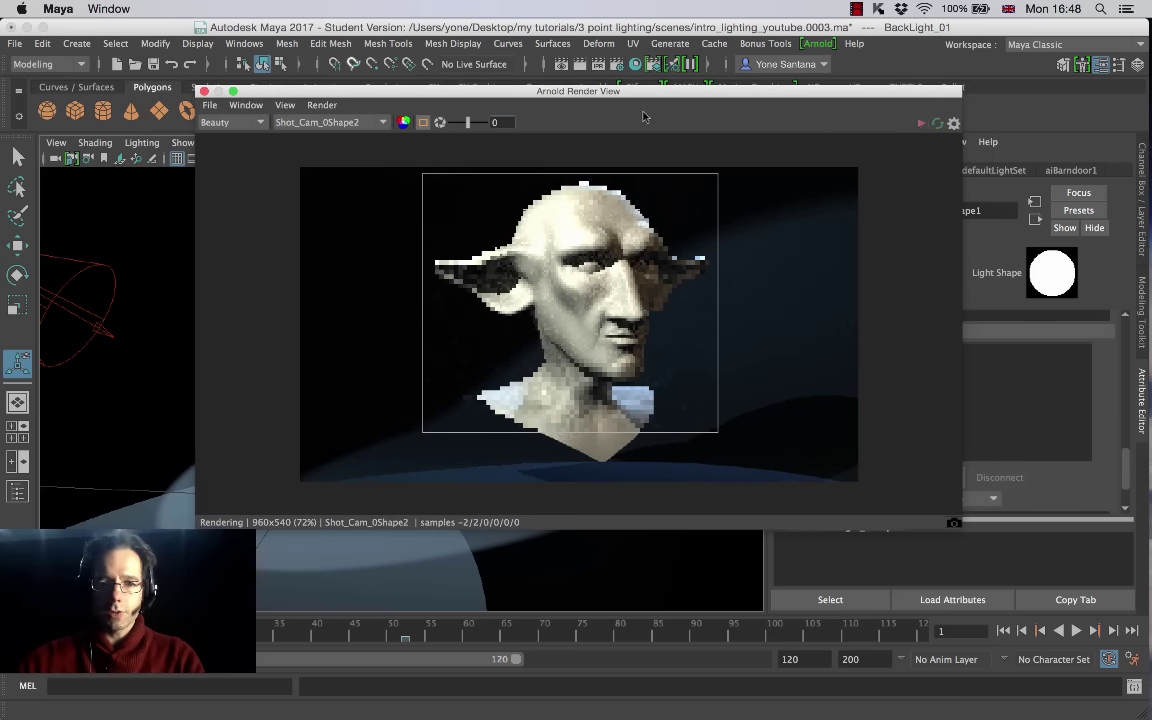
{"action": "left_click", "coordinate": [204, 91]}
{"action": "left_click_drag", "start_coordinate": [400, 250], "coordinate": [432, 284], "text": "alt"}
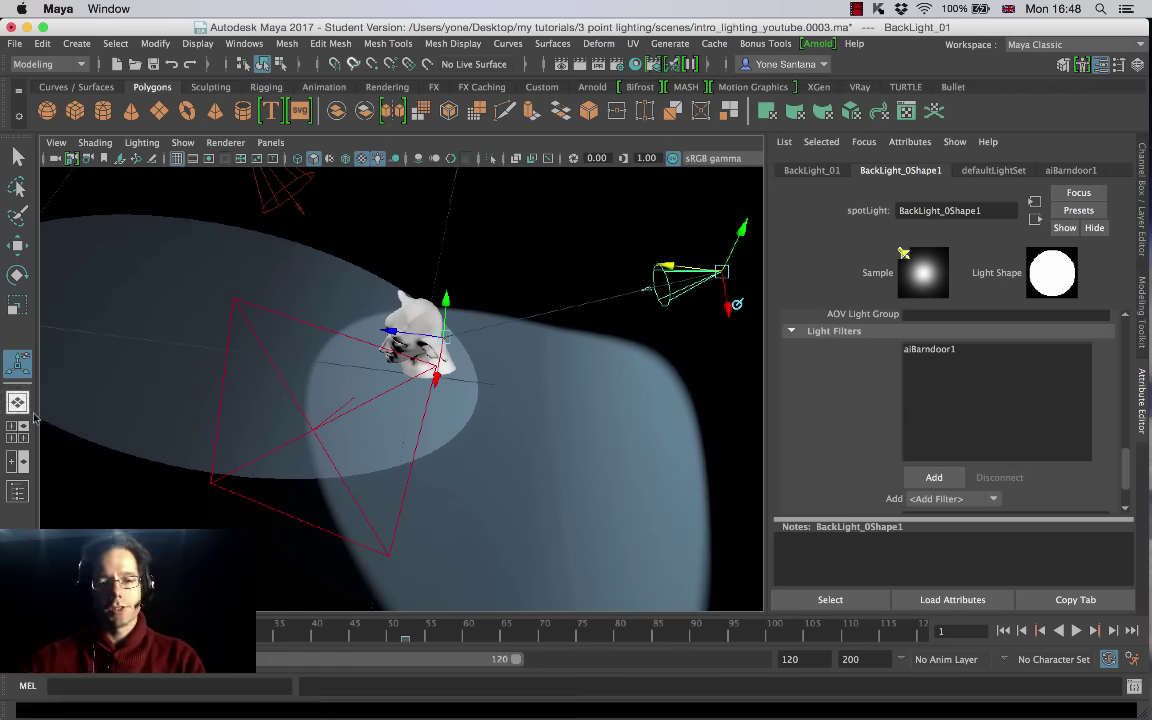
Step: Lower aiBarndoor1's Right Top and Right Bottom (to 0.449) to trim the back light's right side
{"action": "left_click", "coordinate": [930, 349]}
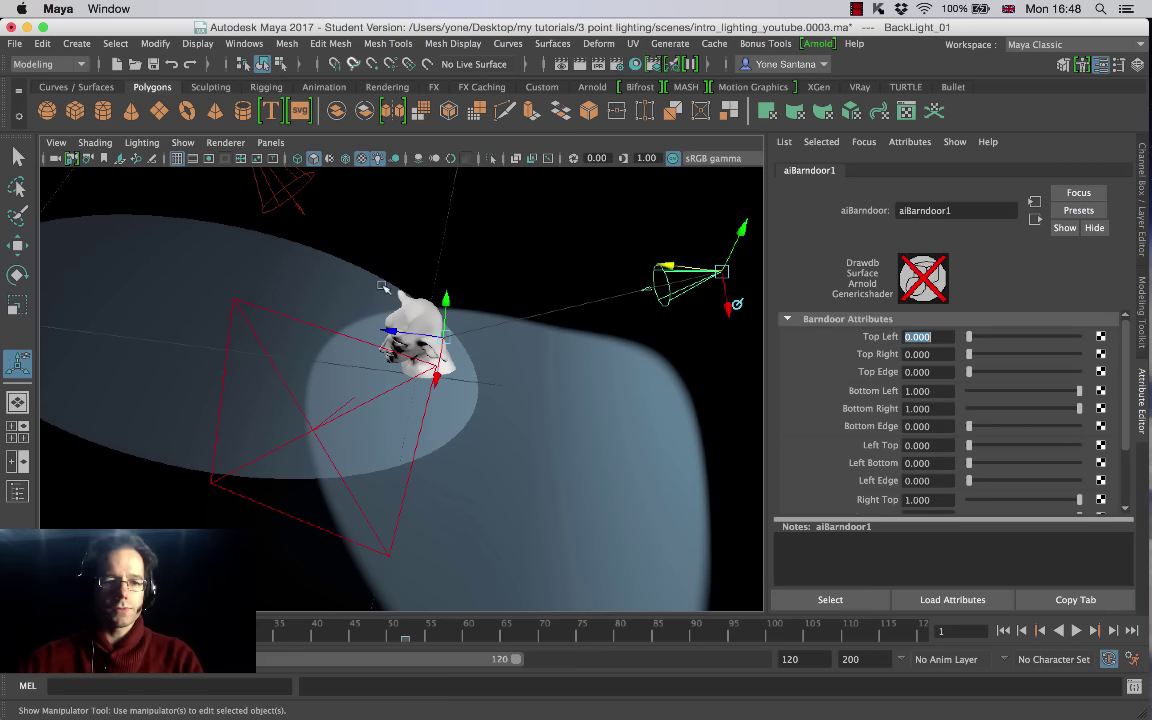
{"action": "left_click_drag", "start_coordinate": [470, 294], "coordinate": [527, 347], "text": "alt"}
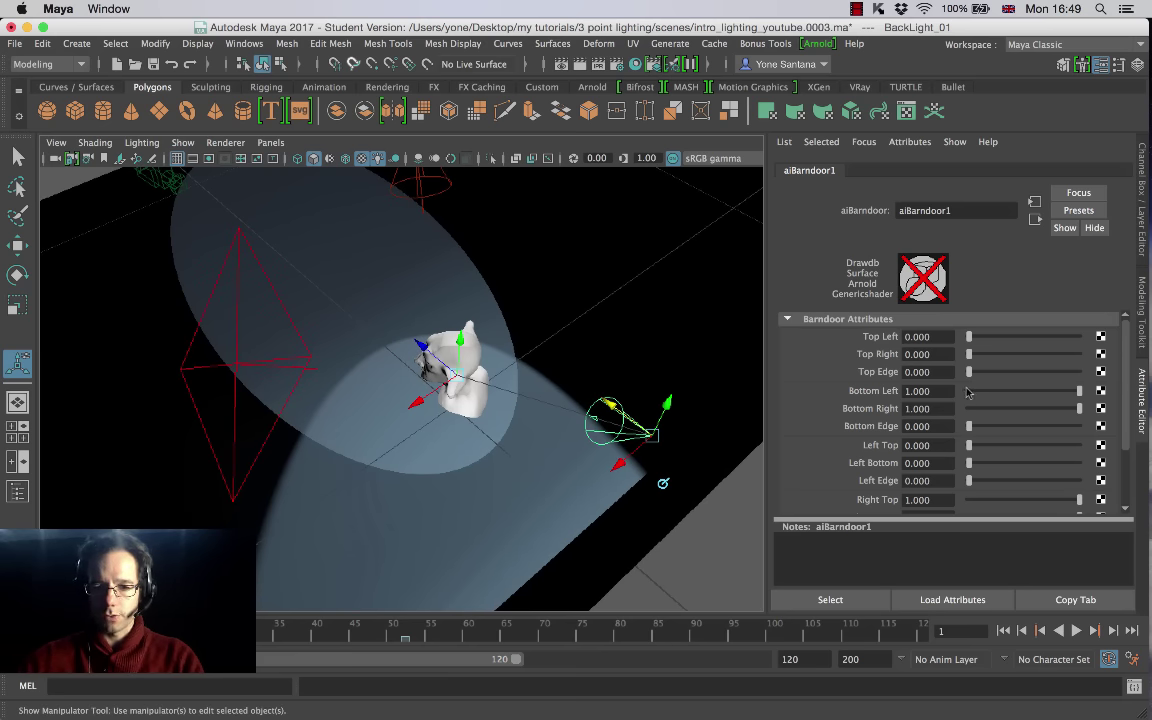
{"action": "left_click_drag", "start_coordinate": [519, 367], "coordinate": [505, 390], "text": "alt"}
{"action": "scroll", "coordinate": [1104, 436], "scroll_direction": "down", "scroll_amount": 3}
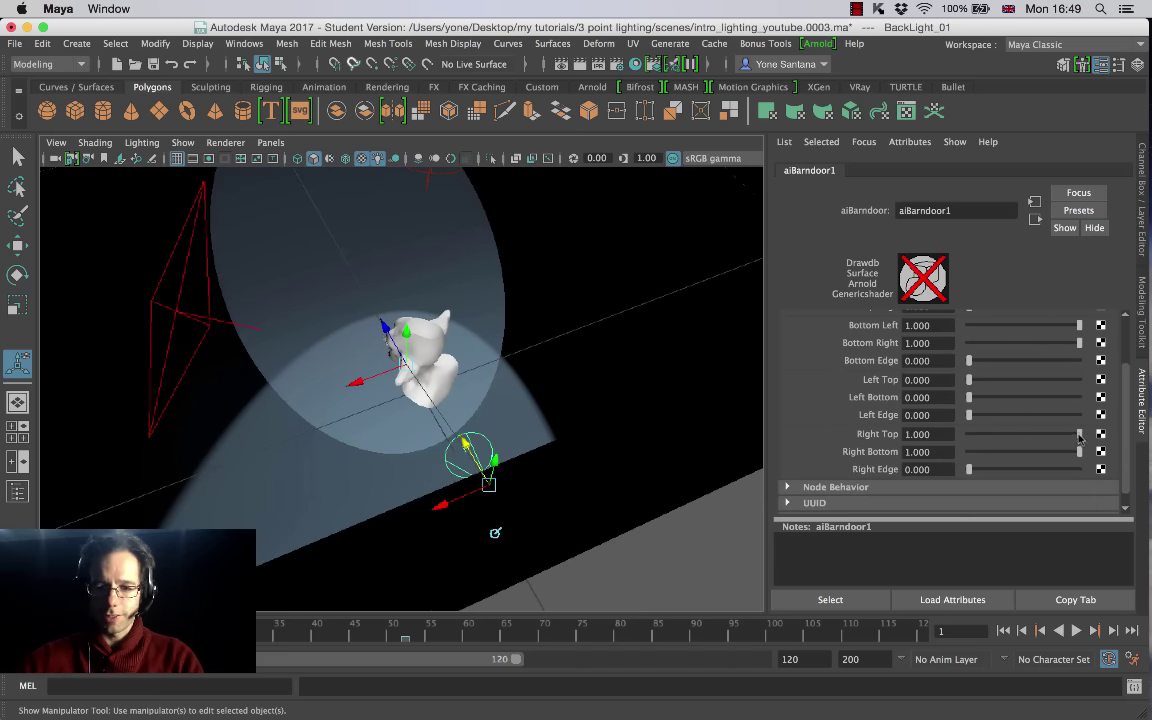
{"action": "left_click_drag", "start_coordinate": [1066, 436], "coordinate": [1017, 434]}
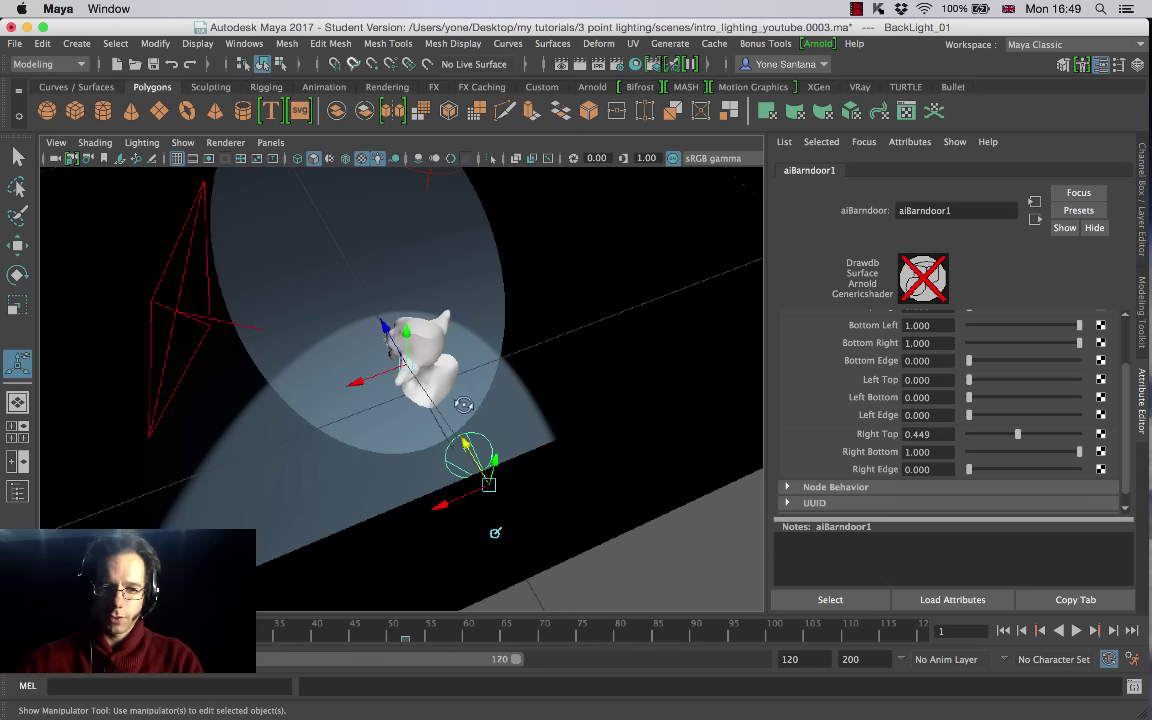
{"action": "left_click_drag", "start_coordinate": [418, 365], "coordinate": [450, 385], "text": "alt"}
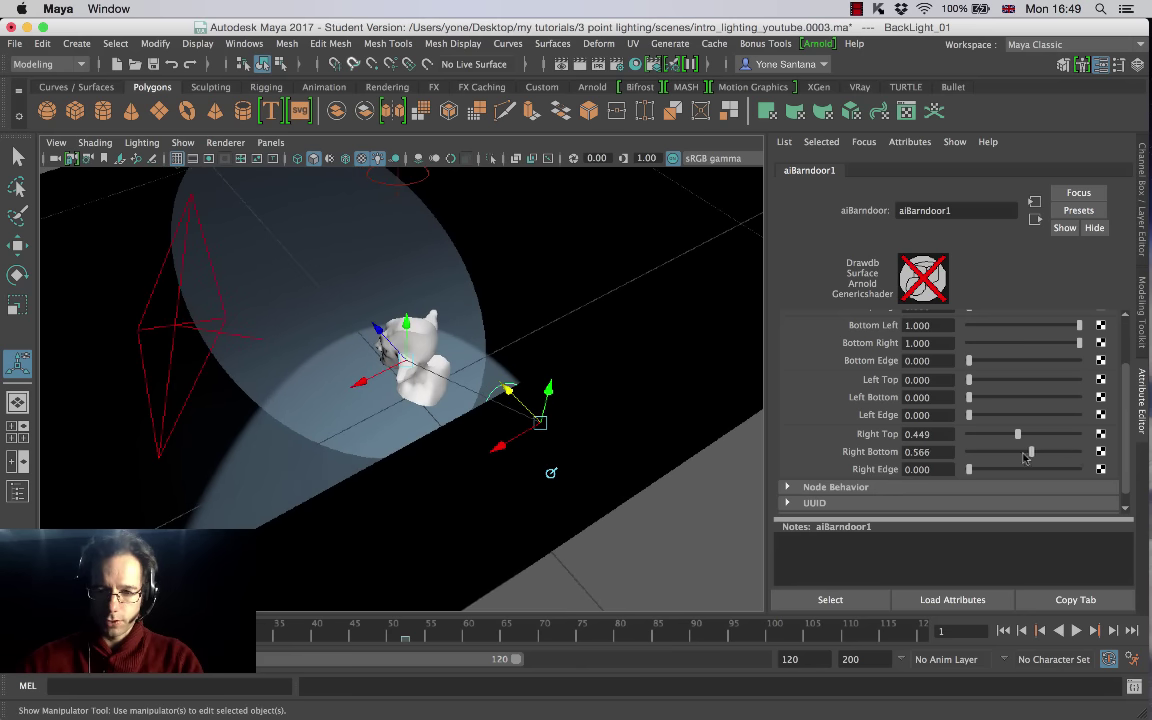
{"action": "left_click_drag", "start_coordinate": [1025, 458], "coordinate": [1072, 434]}
Step: Reopen the Arnold Render View and re-render the bust from the persp camera
{"action": "left_click", "coordinate": [818, 45]}
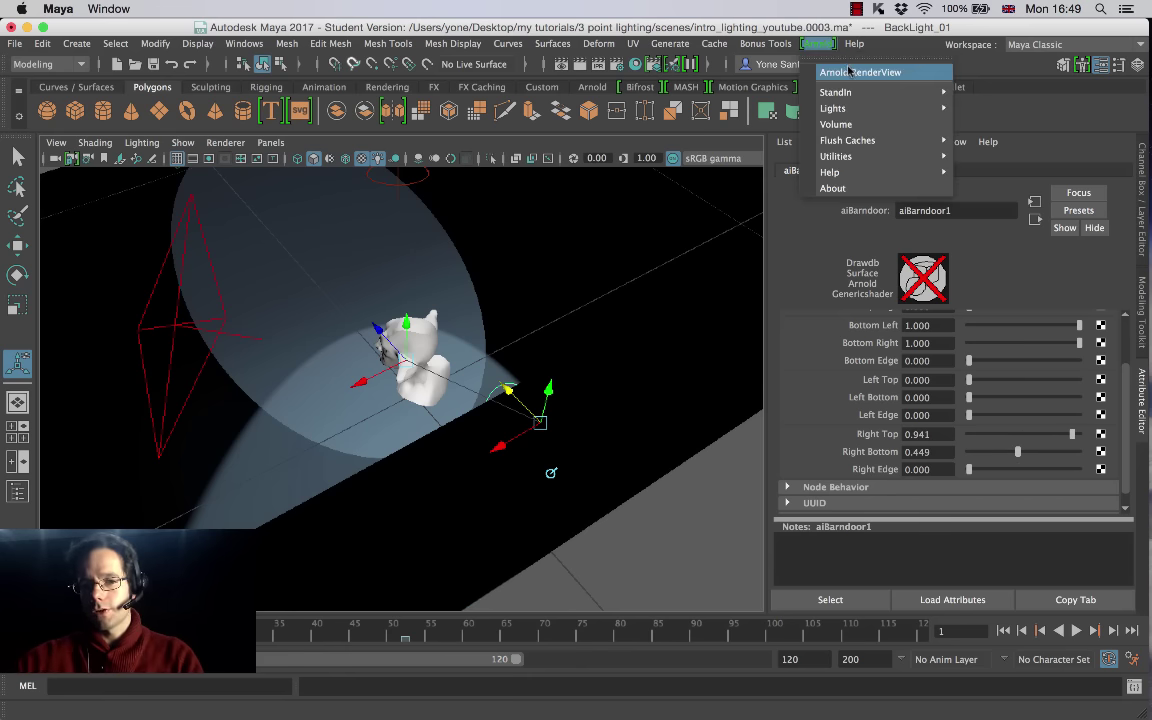
{"action": "left_click", "coordinate": [855, 72]}
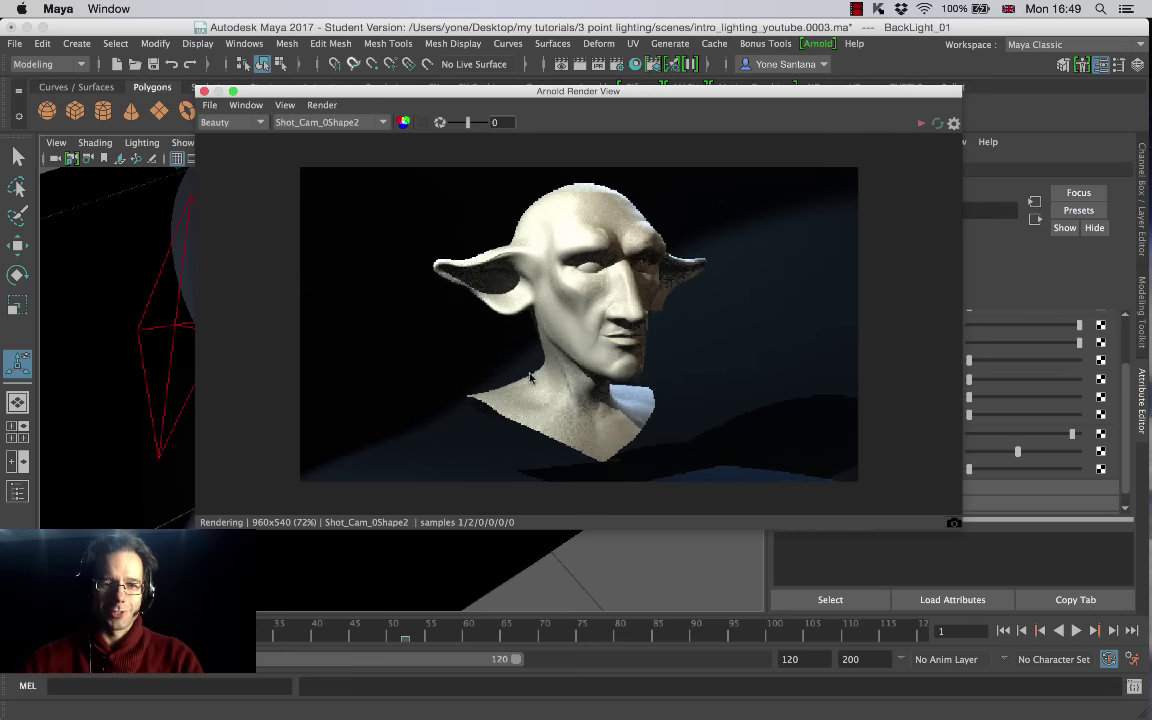
{"action": "left_click", "coordinate": [303, 121]}
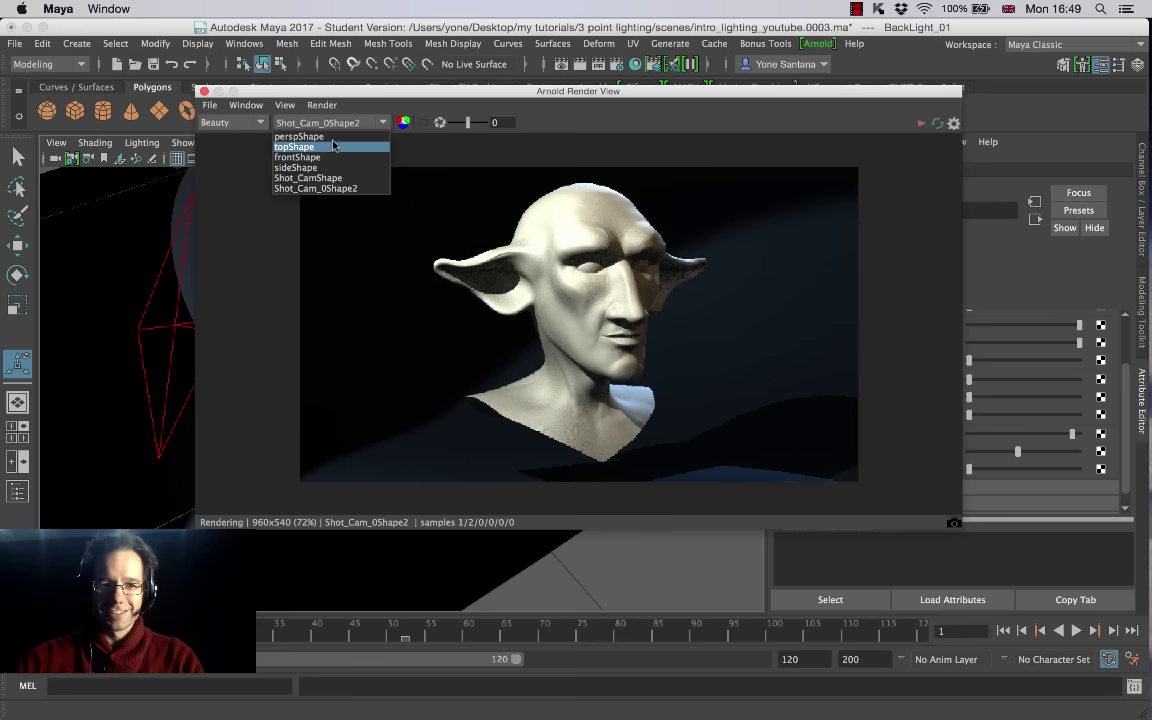
{"action": "left_click", "coordinate": [305, 132]}
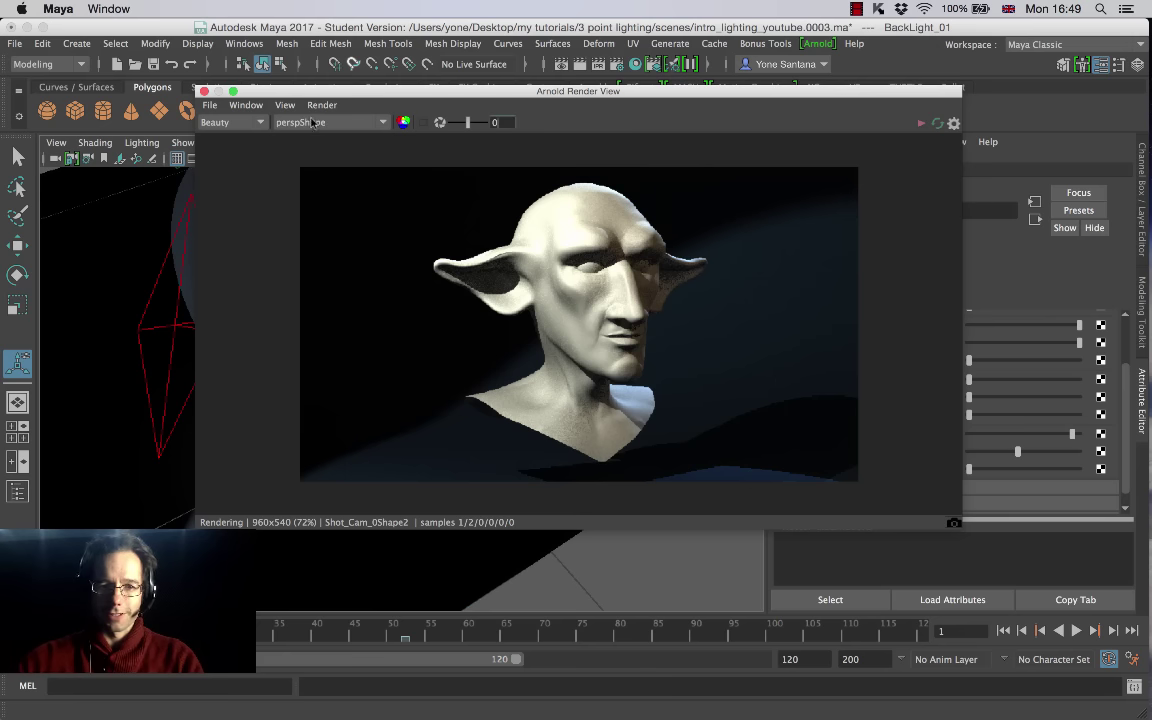
{"action": "left_click", "coordinate": [921, 123]}
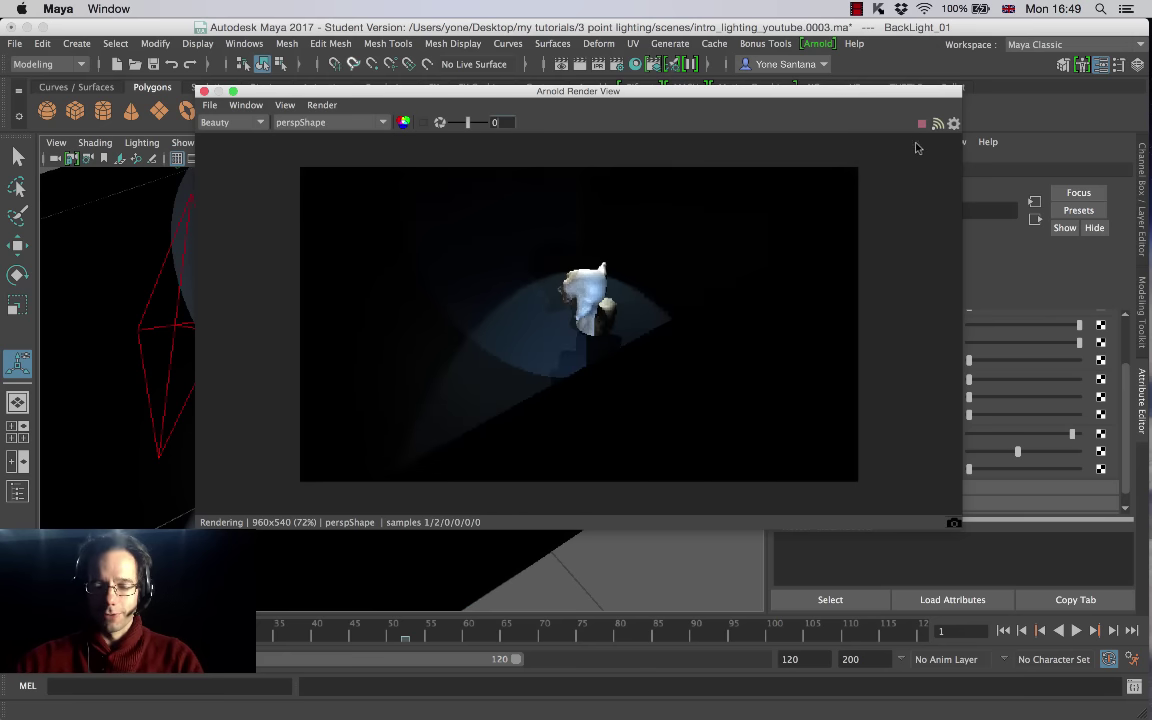
{"action": "left_click_drag", "start_coordinate": [771, 97], "coordinate": [589, 83]}
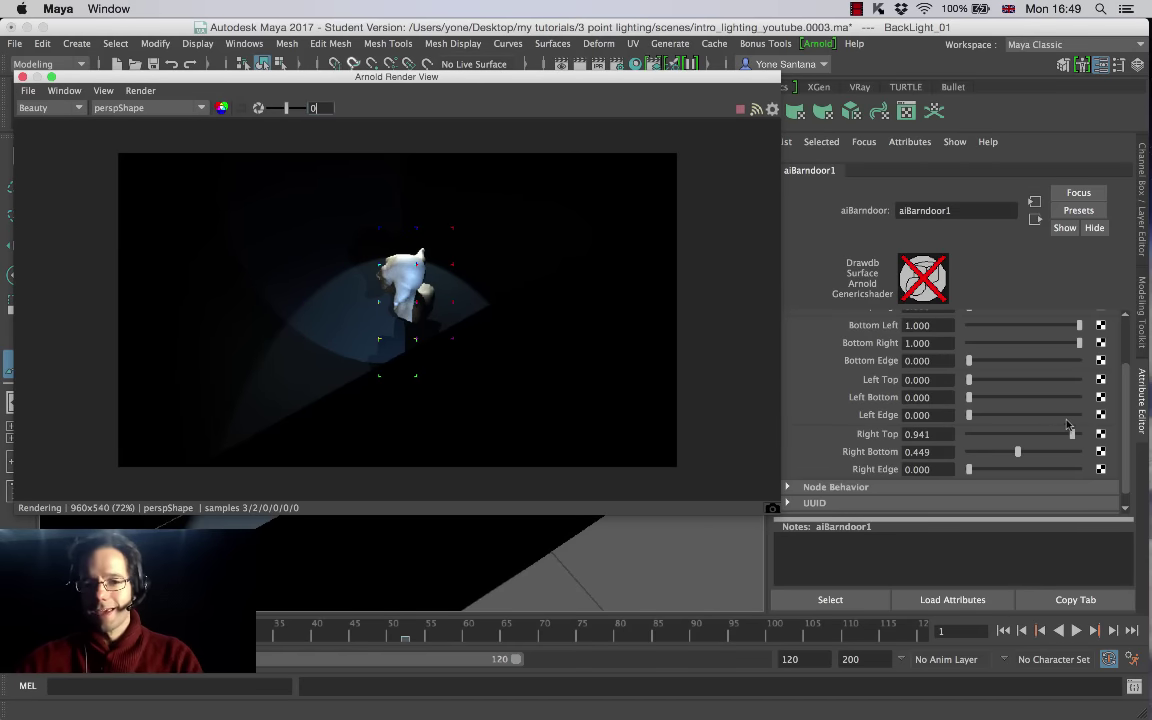
Step: Tune aiBarndoor1 to Right Top 0.801 and Right Bottom 0.625 while checking the render
{"action": "left_click_drag", "start_coordinate": [1036, 452], "coordinate": [1060, 455]}
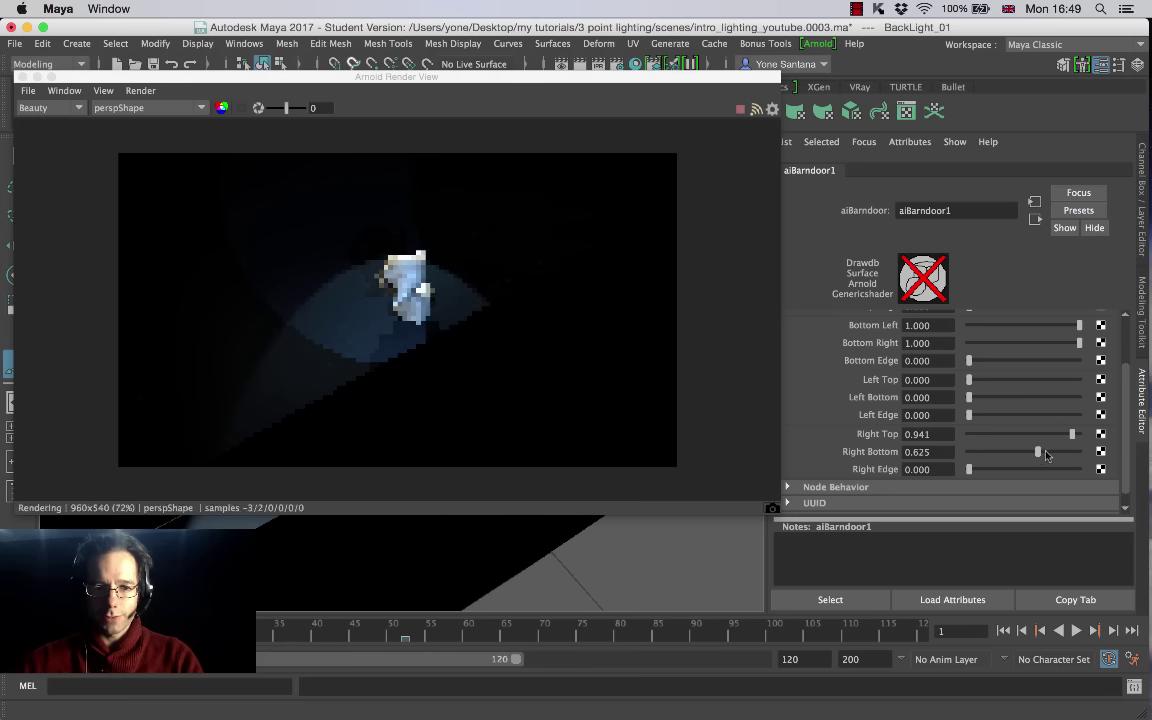
{"action": "scroll", "coordinate": [547, 346], "scroll_direction": "up", "scroll_amount": 1}
{"action": "scroll", "coordinate": [547, 346], "scroll_direction": "up", "scroll_amount": 5}
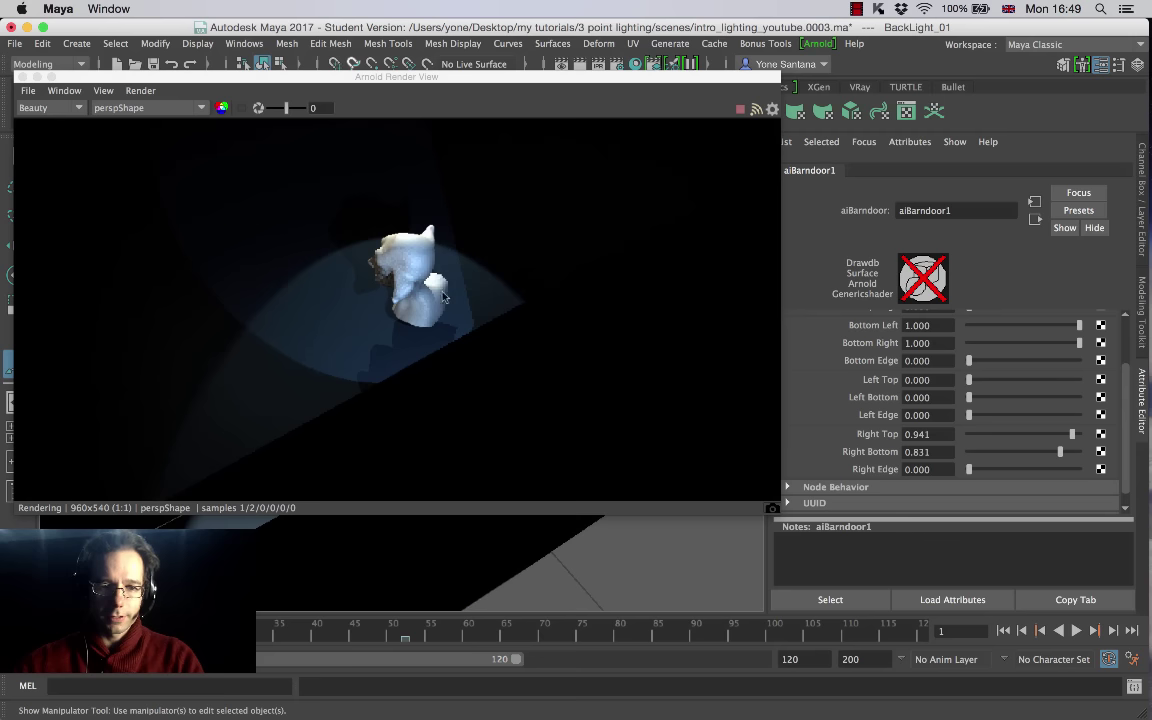
{"action": "scroll", "coordinate": [474, 295], "scroll_direction": "up", "scroll_amount": 1}
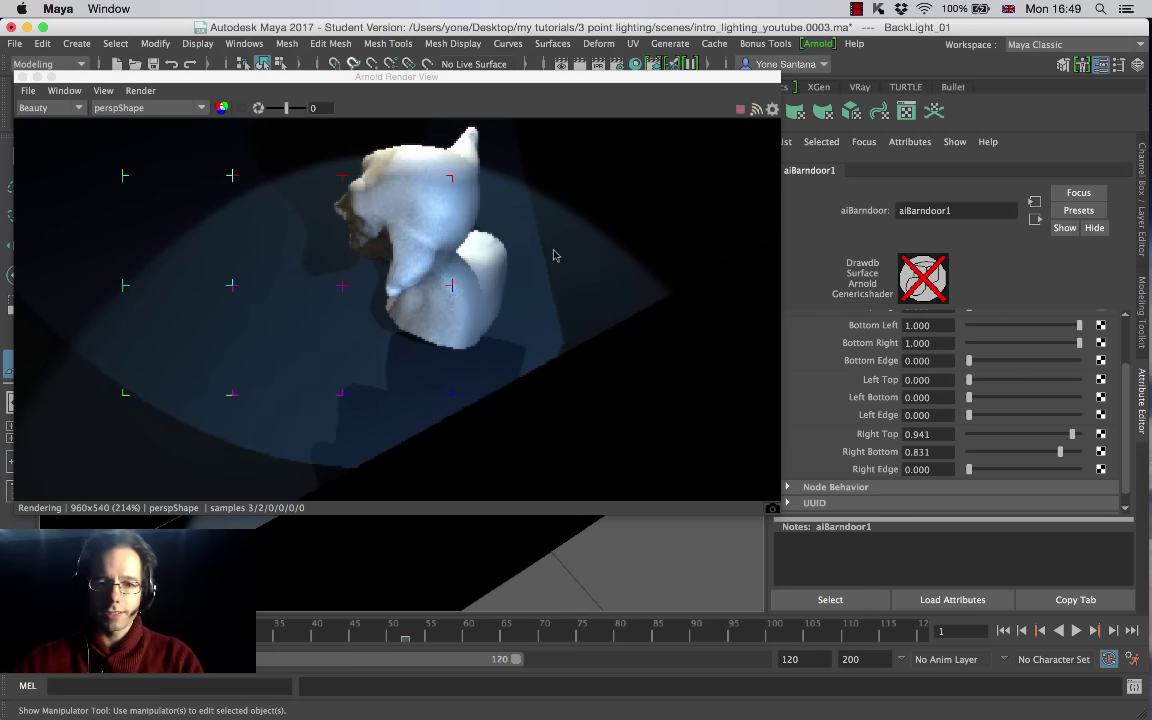
{"action": "left_click_drag", "start_coordinate": [1060, 452], "coordinate": [1041, 456]}
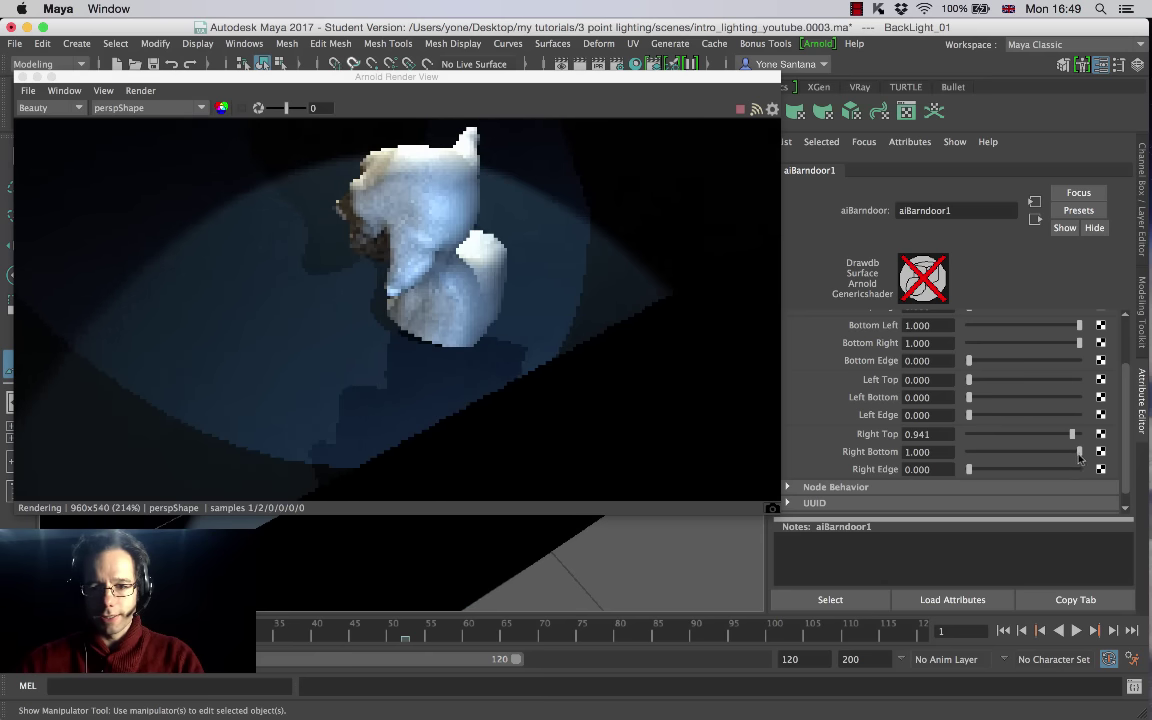
{"action": "left_click", "coordinate": [1066, 457]}
{"action": "left_click_drag", "start_coordinate": [1066, 457], "coordinate": [1047, 454]}
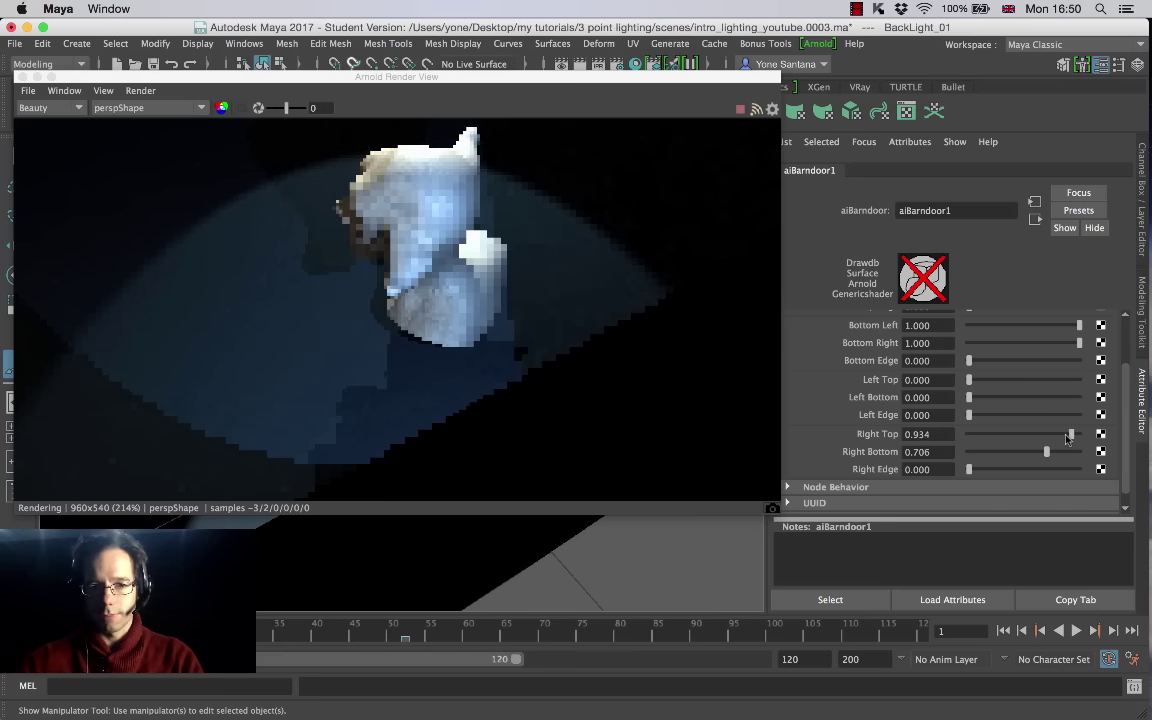
{"action": "mouse_move", "coordinate": [1066, 438]}
{"action": "left_mouse_down"}
{"action": "mouse_move", "coordinate": [1025, 437]}
{"action": "mouse_move", "coordinate": [1080, 440]}
{"action": "left_mouse_up"}
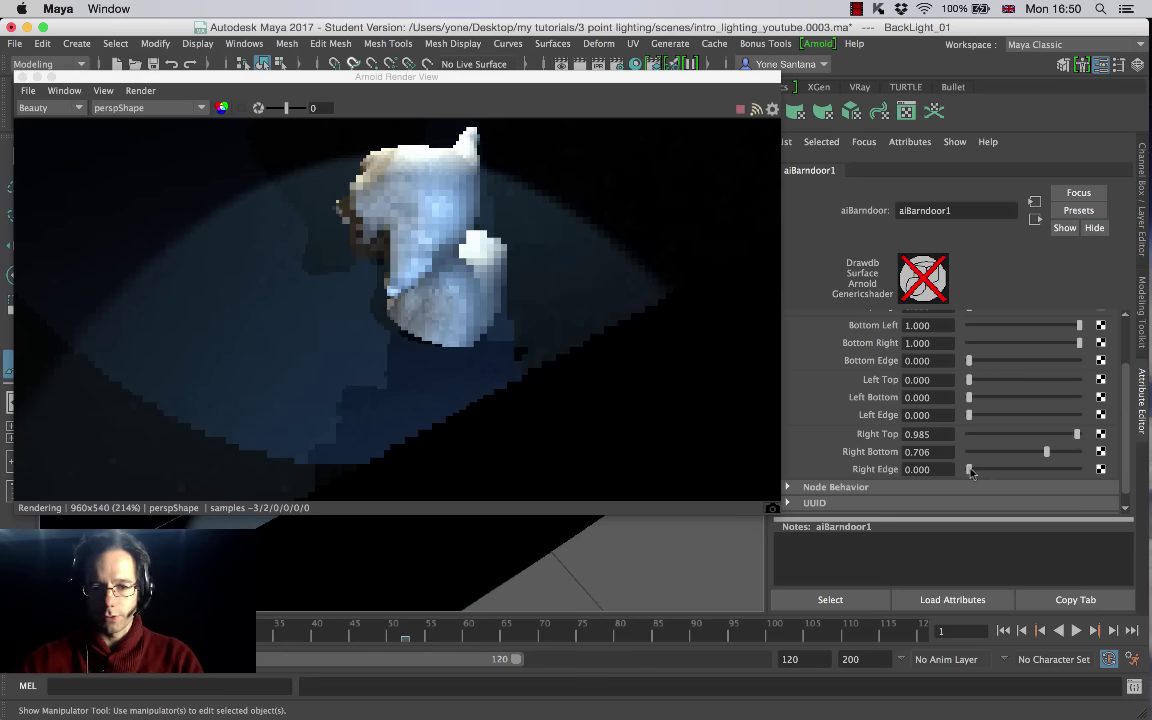
{"action": "left_click_drag", "start_coordinate": [1047, 455], "coordinate": [1021, 436]}
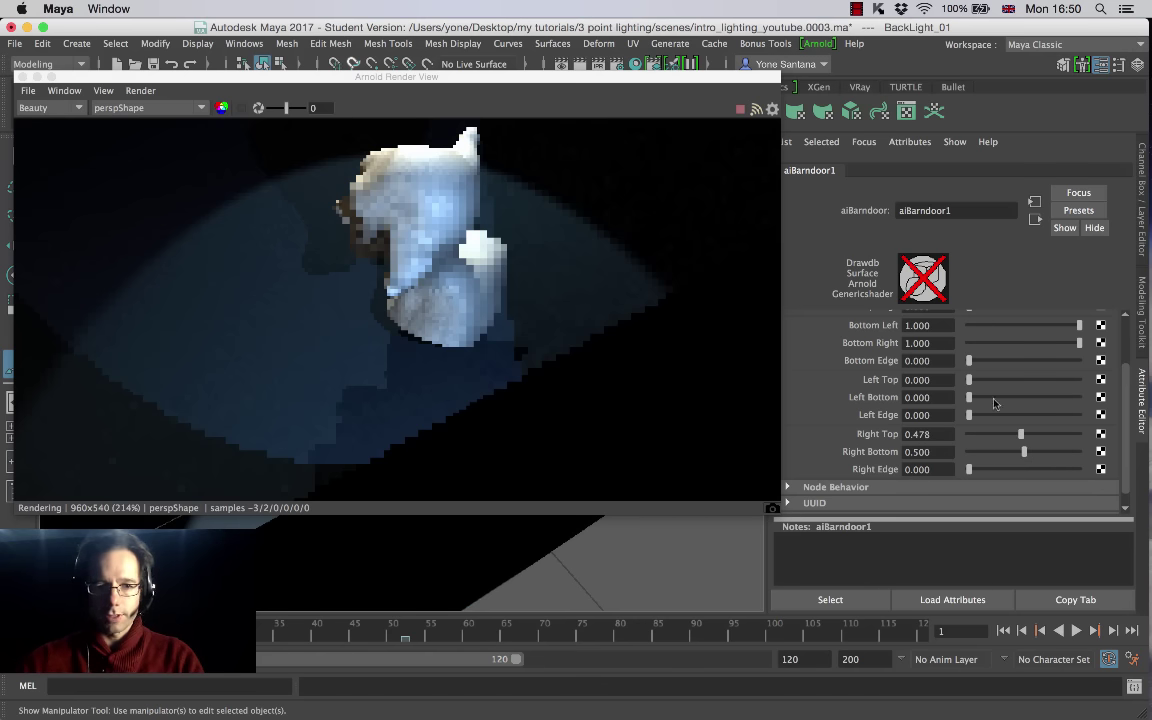
{"action": "left_click", "coordinate": [737, 112]}
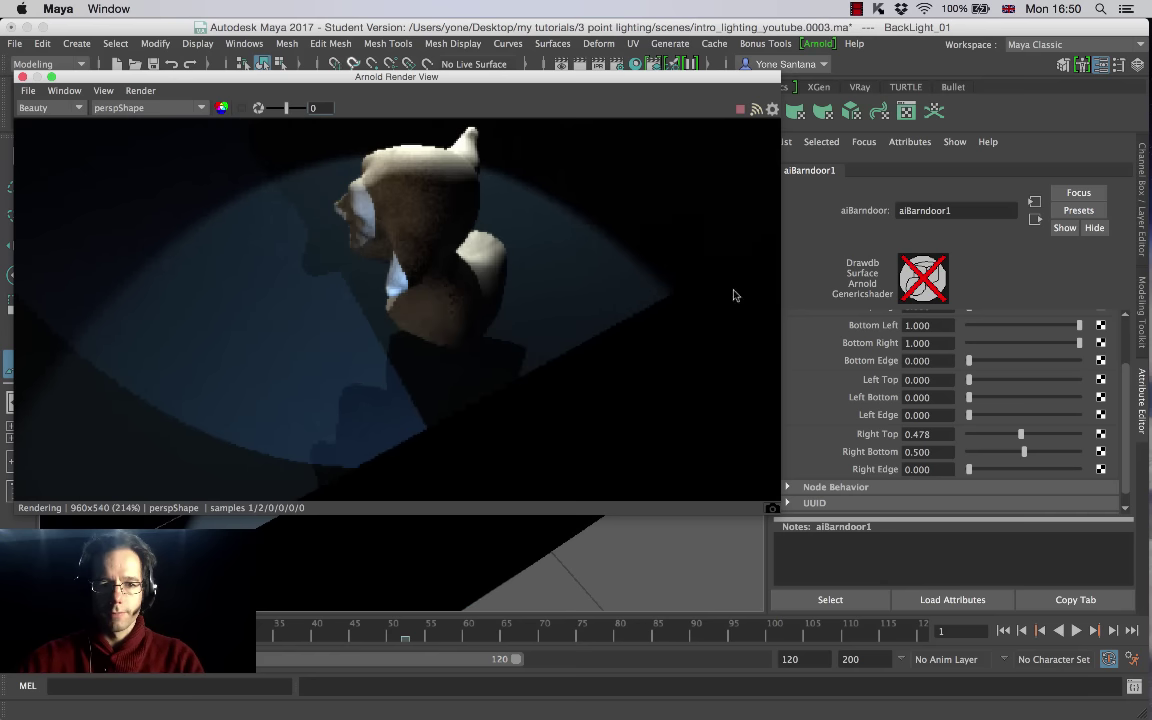
{"action": "left_click_drag", "start_coordinate": [1028, 441], "coordinate": [1058, 437]}
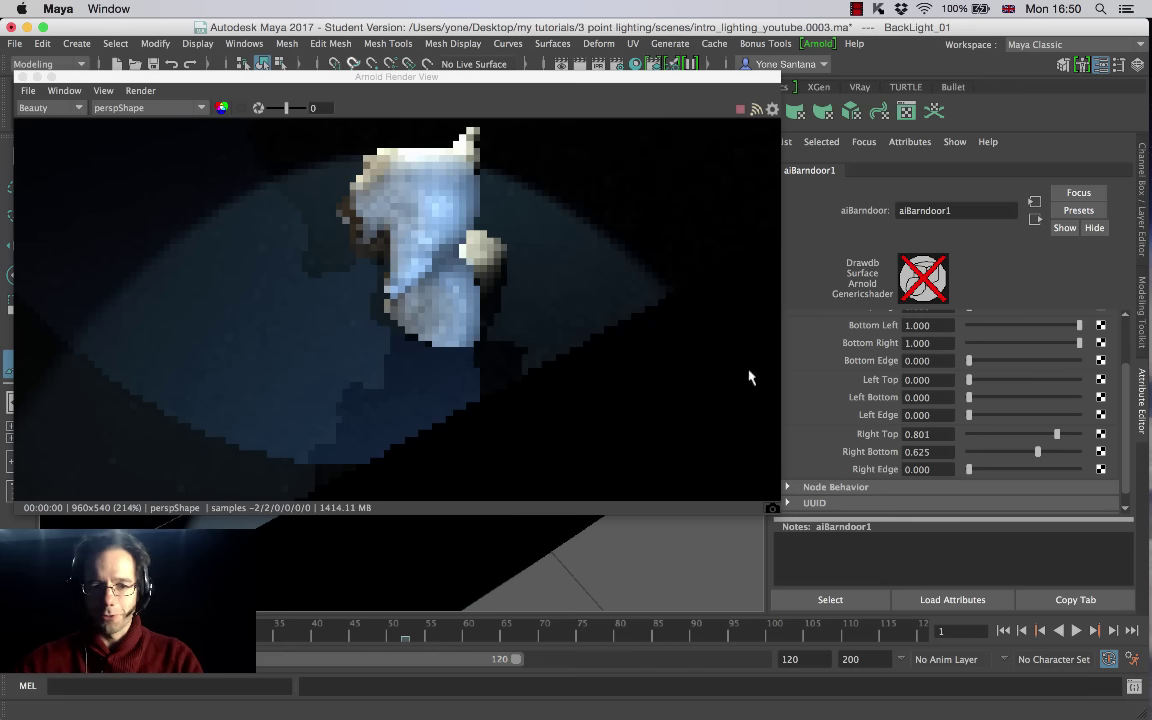
Step: Close the render window and reopen it via Arnold > Arnold RenderView
{"action": "left_click", "coordinate": [665, 101]}
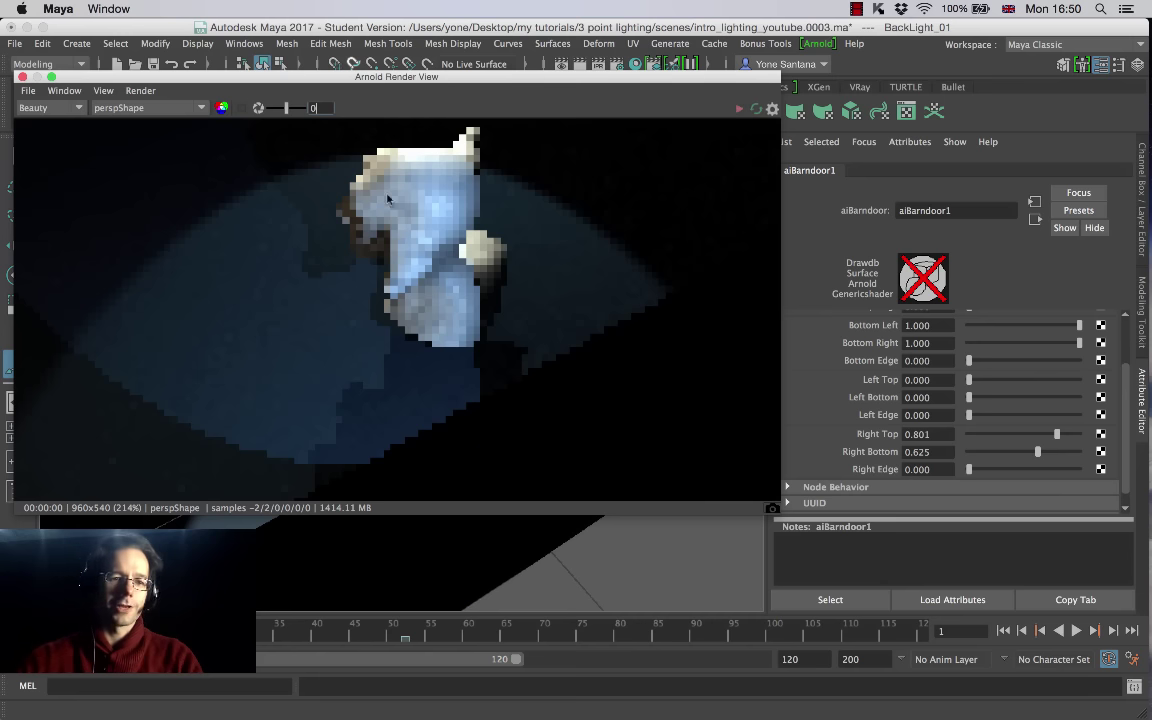
{"action": "left_click", "coordinate": [22, 77]}
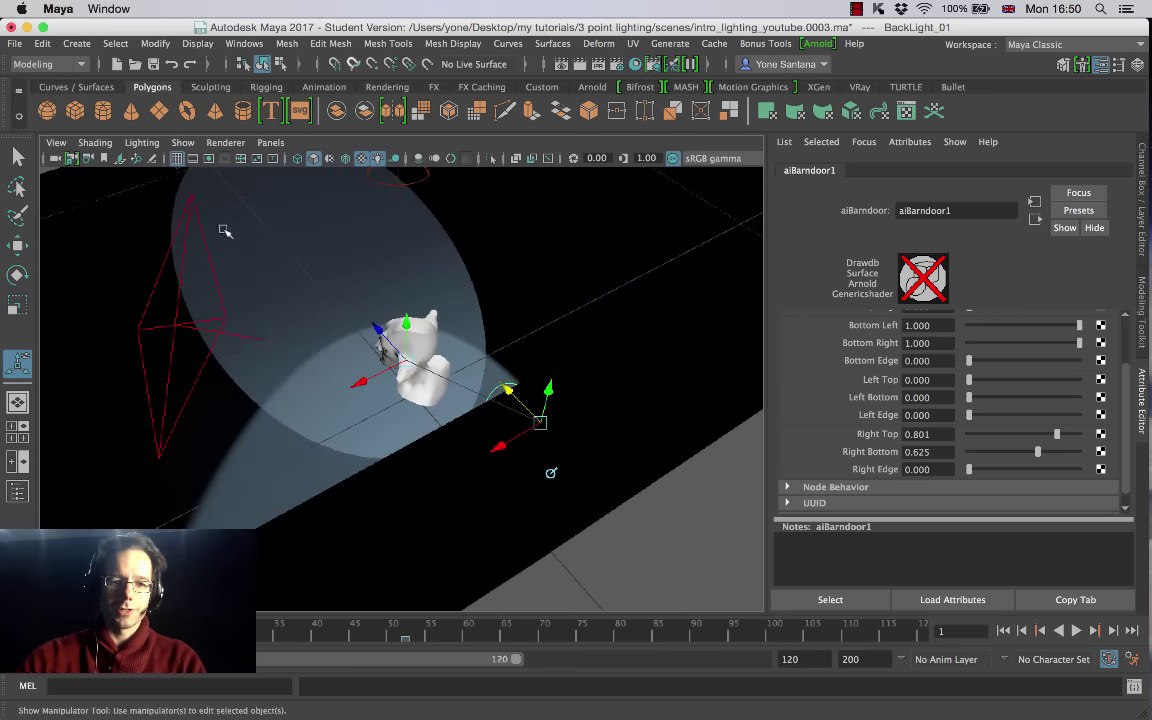
{"action": "left_click_drag", "start_coordinate": [224, 229], "coordinate": [602, 368], "text": "alt"}
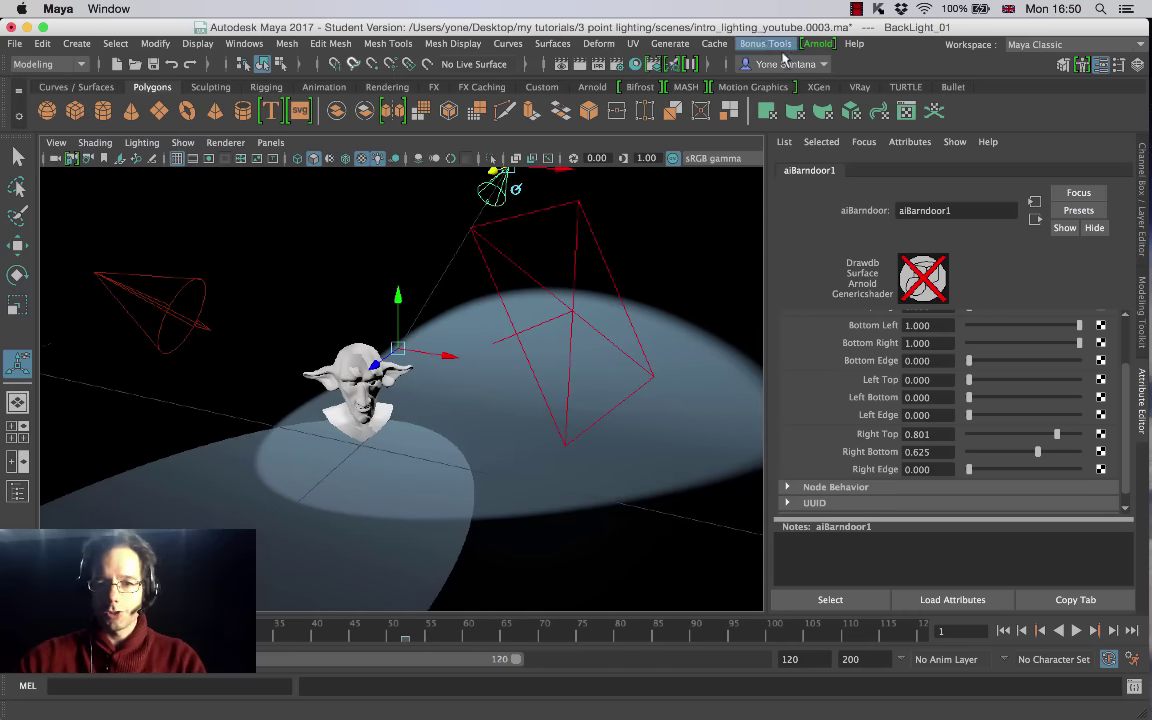
{"action": "left_click", "coordinate": [818, 44]}
{"action": "left_click", "coordinate": [860, 72]}
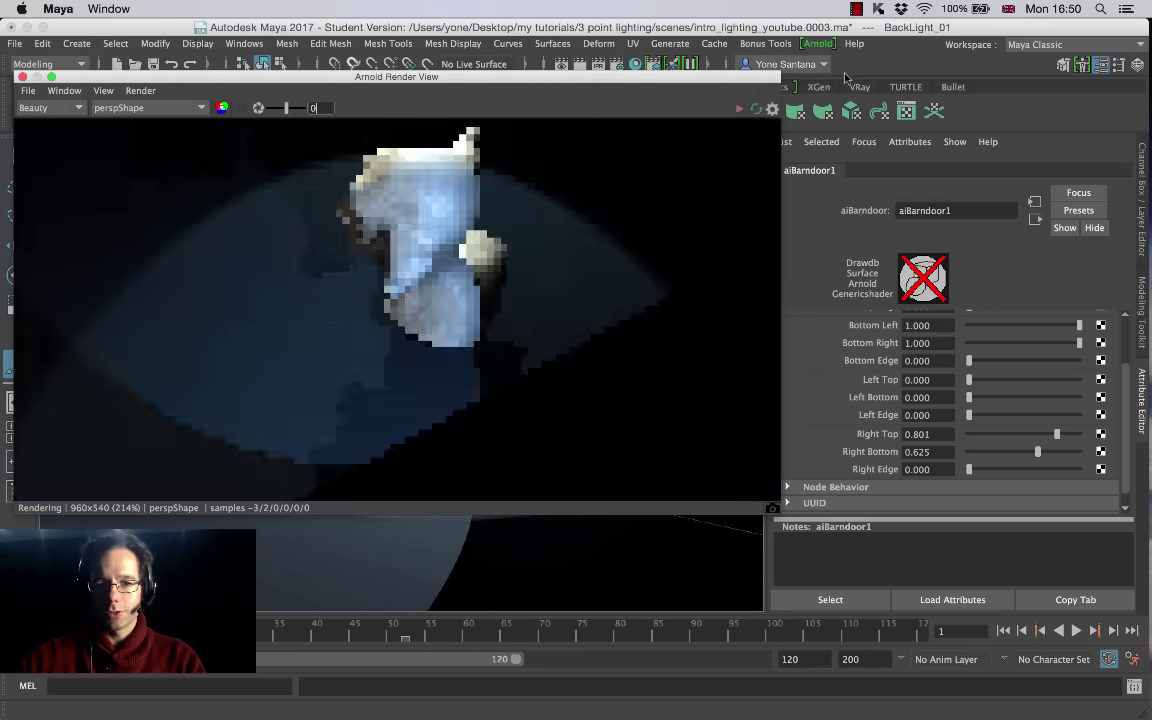
{"action": "left_click", "coordinate": [172, 107]}
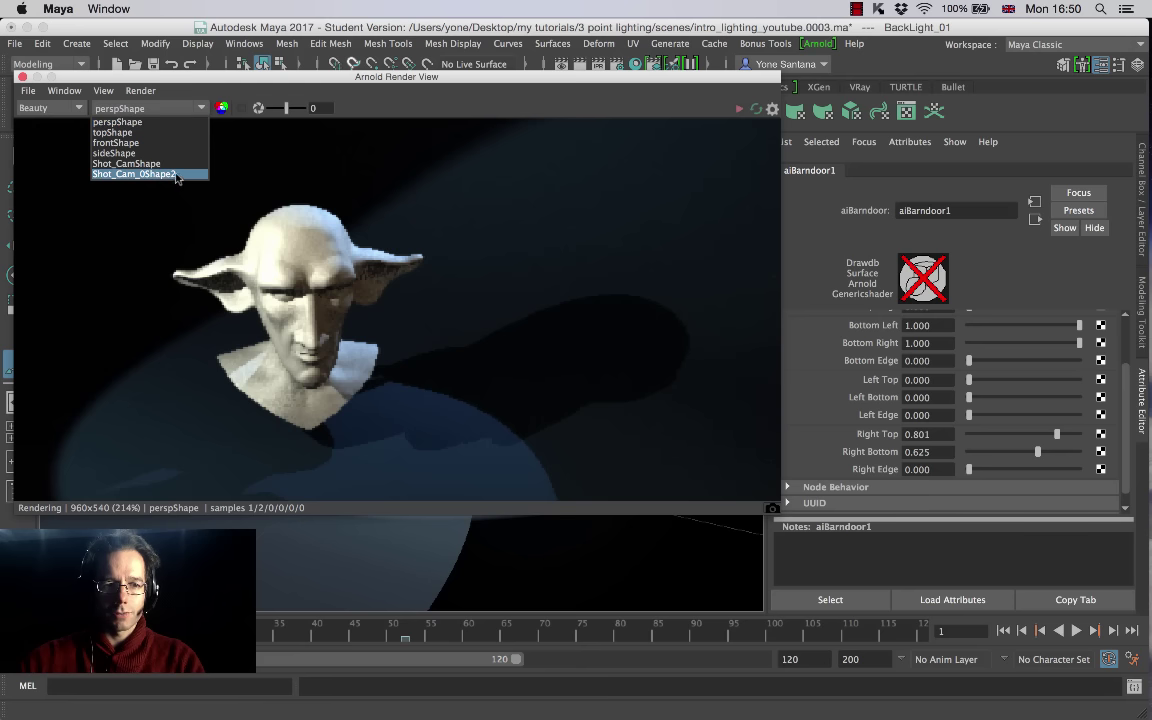
Step: Render through Shot_Cam_0Shape2 and set barndoor Right Top 0.596, Right Bottom 0.588
{"action": "left_click", "coordinate": [134, 174]}
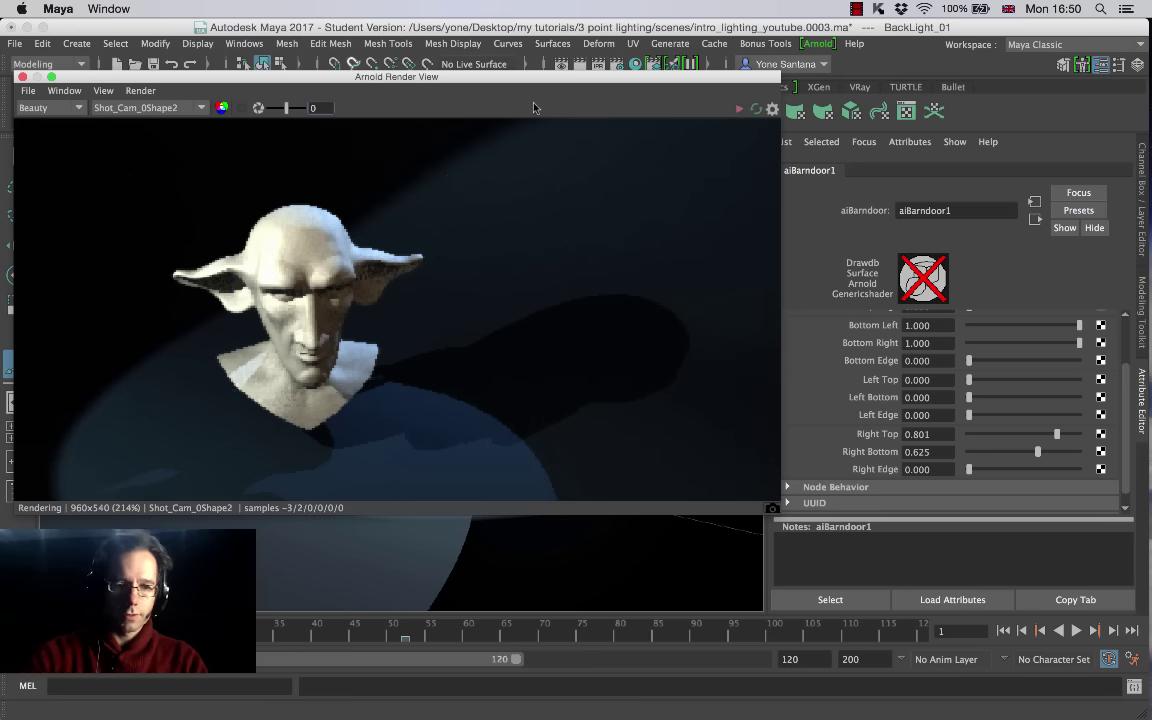
{"action": "scroll", "coordinate": [566, 378], "scroll_direction": "down", "scroll_amount": 6}
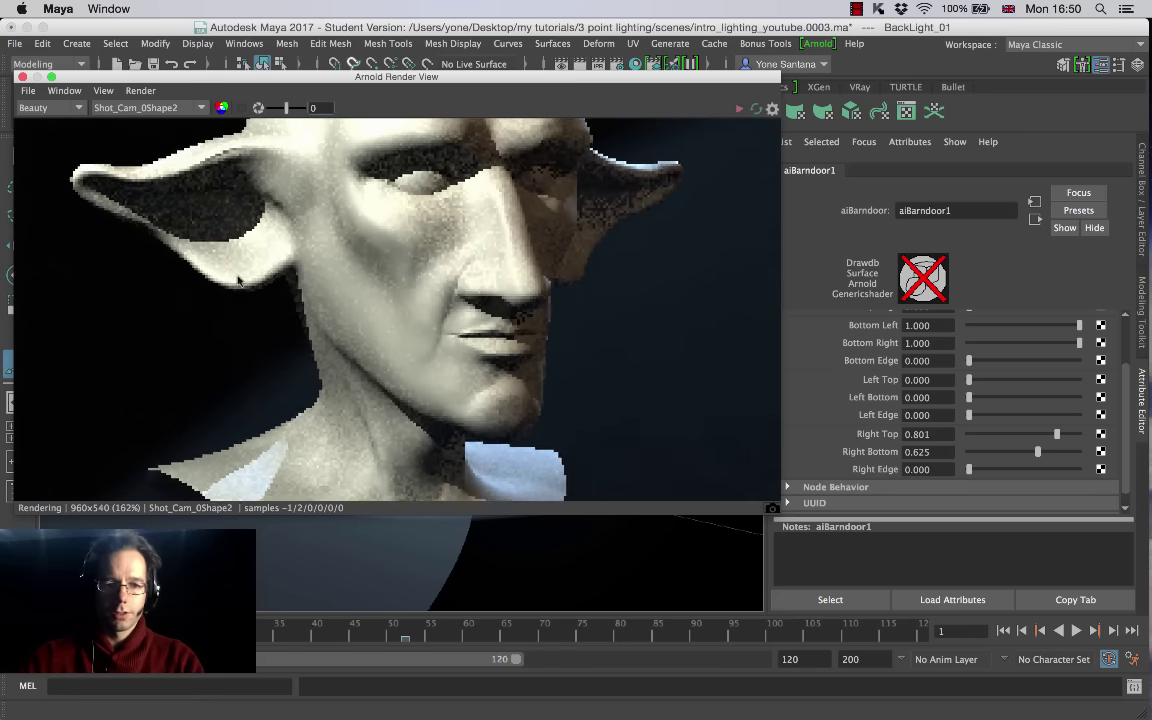
{"action": "scroll", "coordinate": [272, 274], "scroll_direction": "down", "scroll_amount": 1}
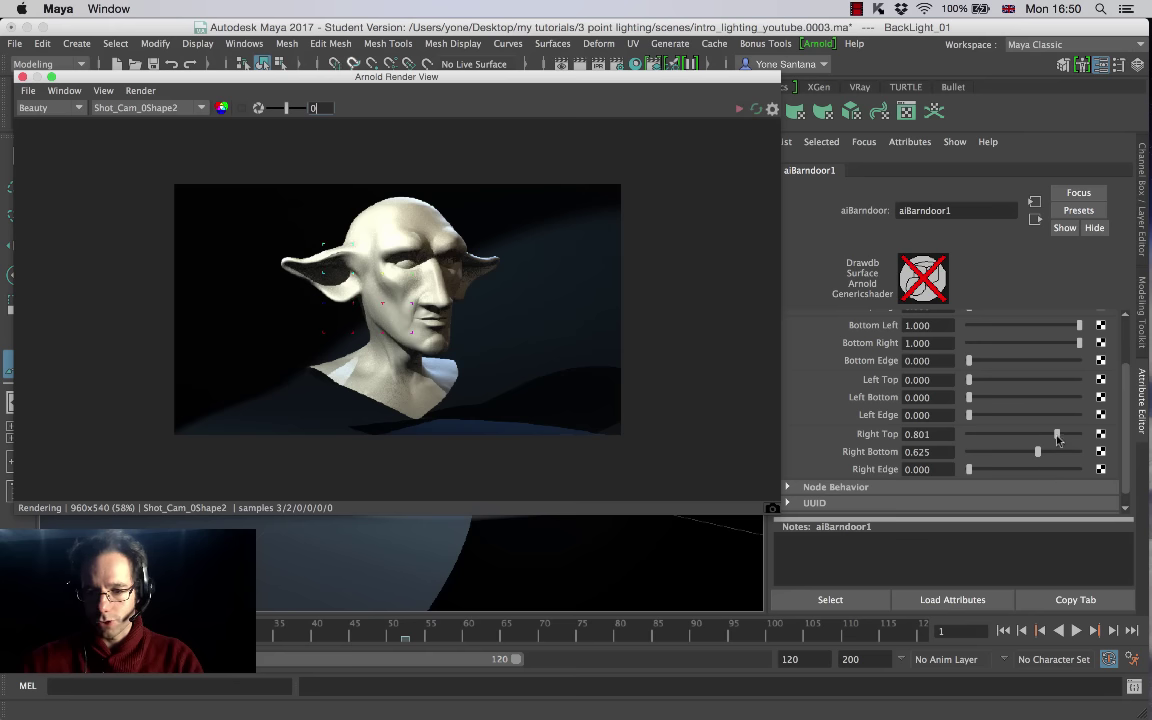
{"action": "left_click_drag", "start_coordinate": [1057, 440], "coordinate": [1042, 441]}
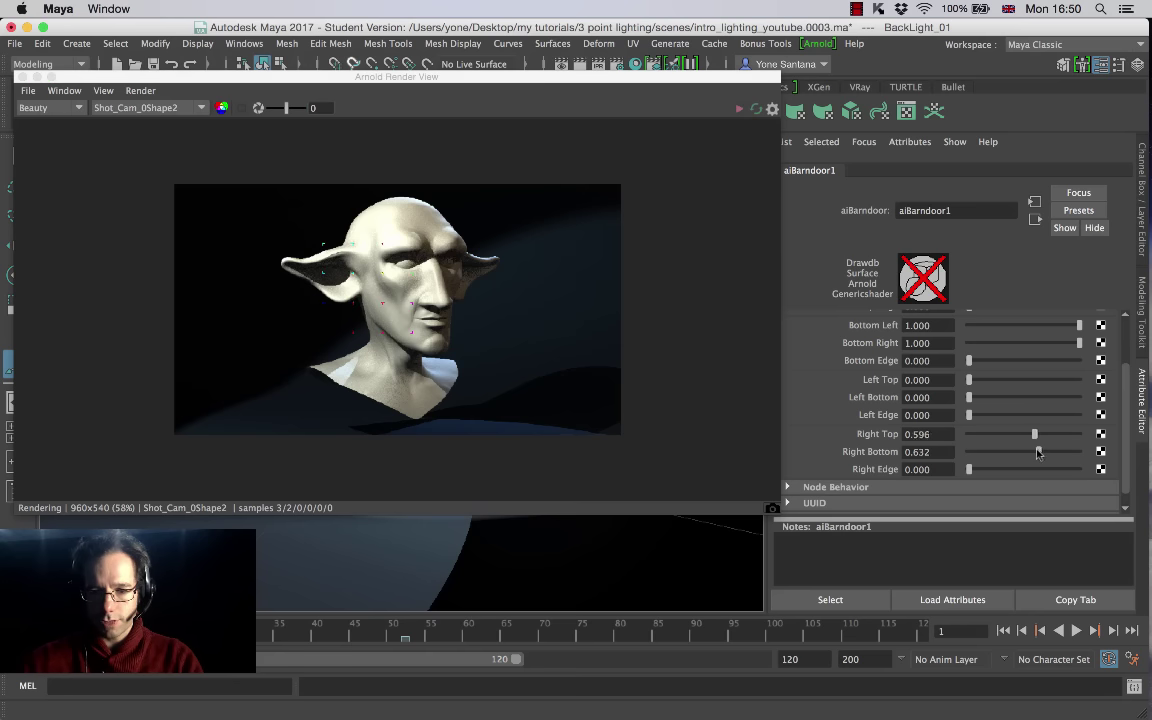
{"action": "left_click", "coordinate": [701, 103]}
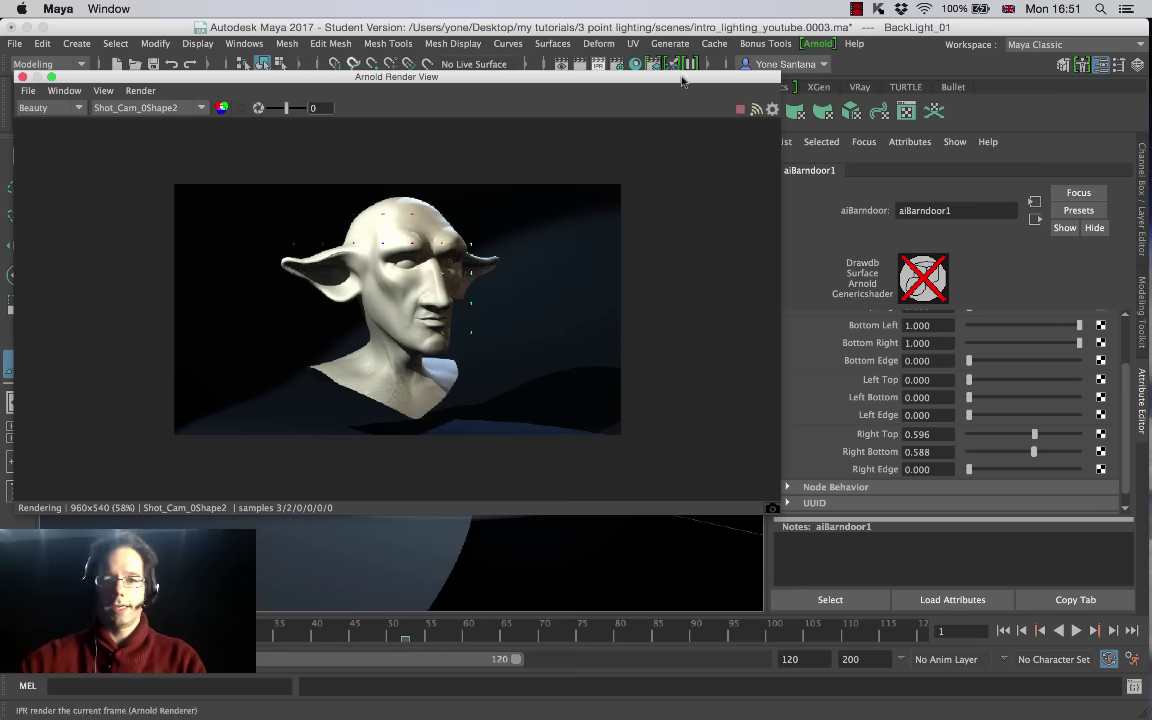
Step: Close the render view and duplicate BackLight_01 with Edit > Duplicate
{"action": "left_click", "coordinate": [22, 77]}
{"action": "mouse_move", "coordinate": [527, 365]}
{"action": "left_mouse_down", "text": "alt"}
{"action": "mouse_move", "coordinate": [598, 376]}
{"action": "mouse_move", "coordinate": [545, 352]}
{"action": "mouse_move", "coordinate": [522, 380]}
{"action": "mouse_move", "coordinate": [572, 253]}
{"action": "left_mouse_up", "text": "alt"}
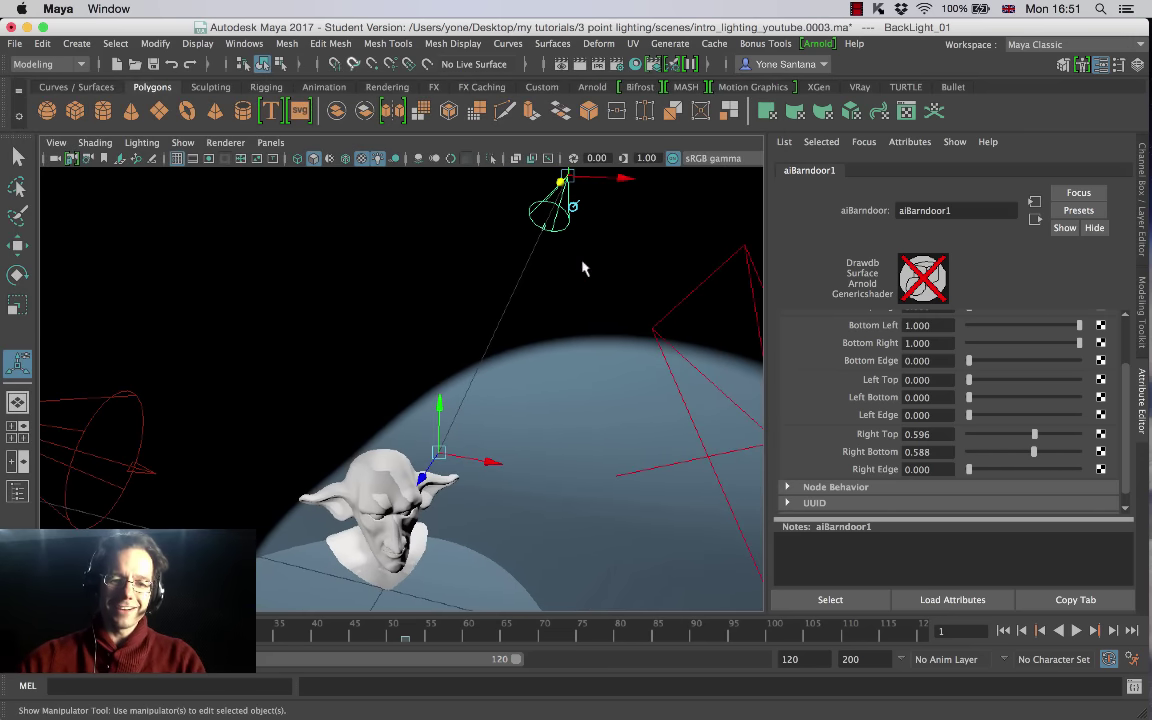
{"action": "left_click", "coordinate": [584, 268]}
{"action": "left_click", "coordinate": [574, 215]}
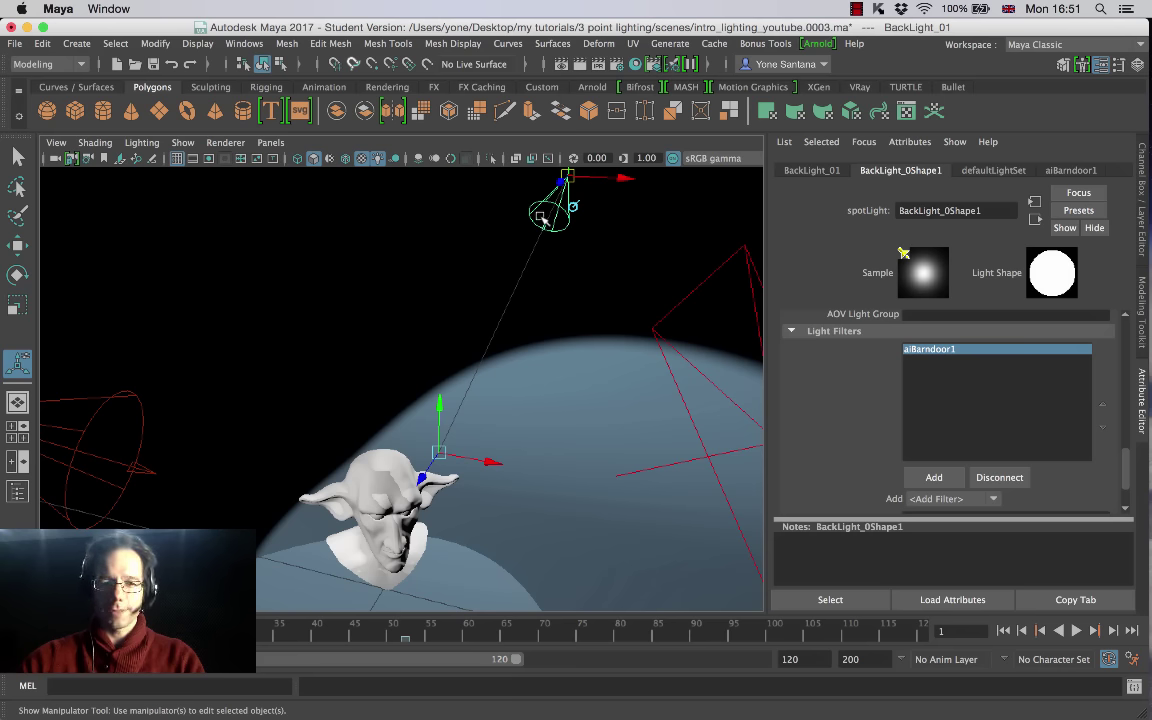
{"action": "left_click", "coordinate": [42, 44]}
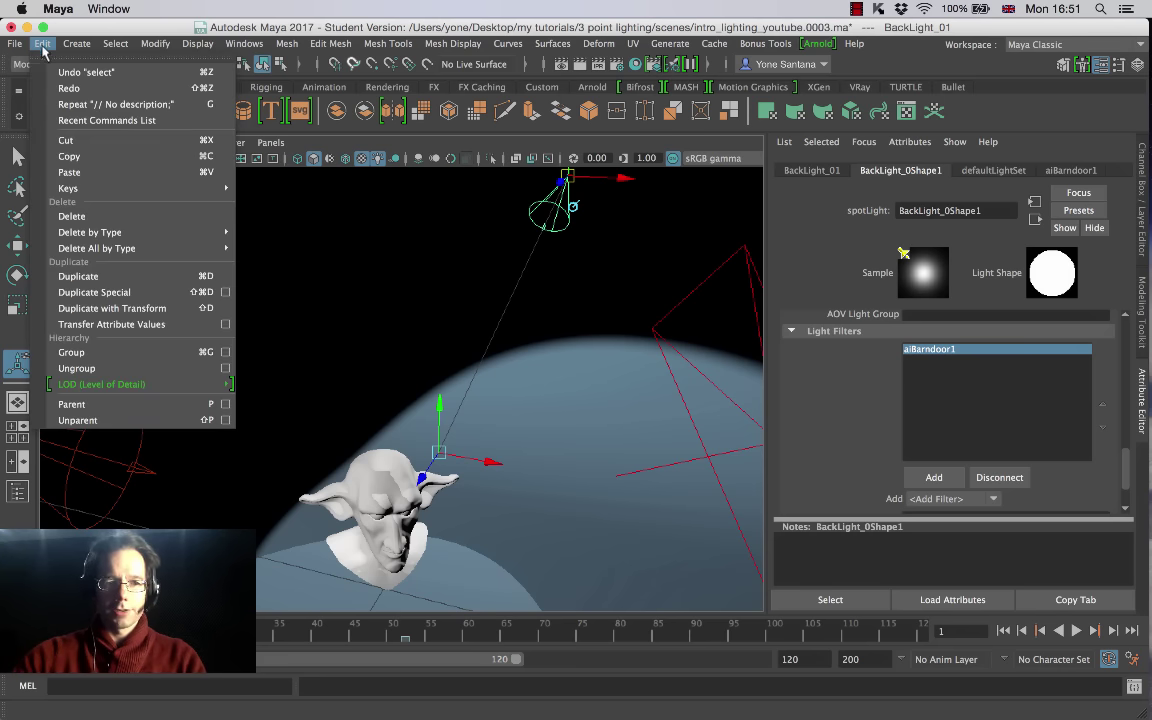
{"action": "mouse_move", "coordinate": [114, 224]}
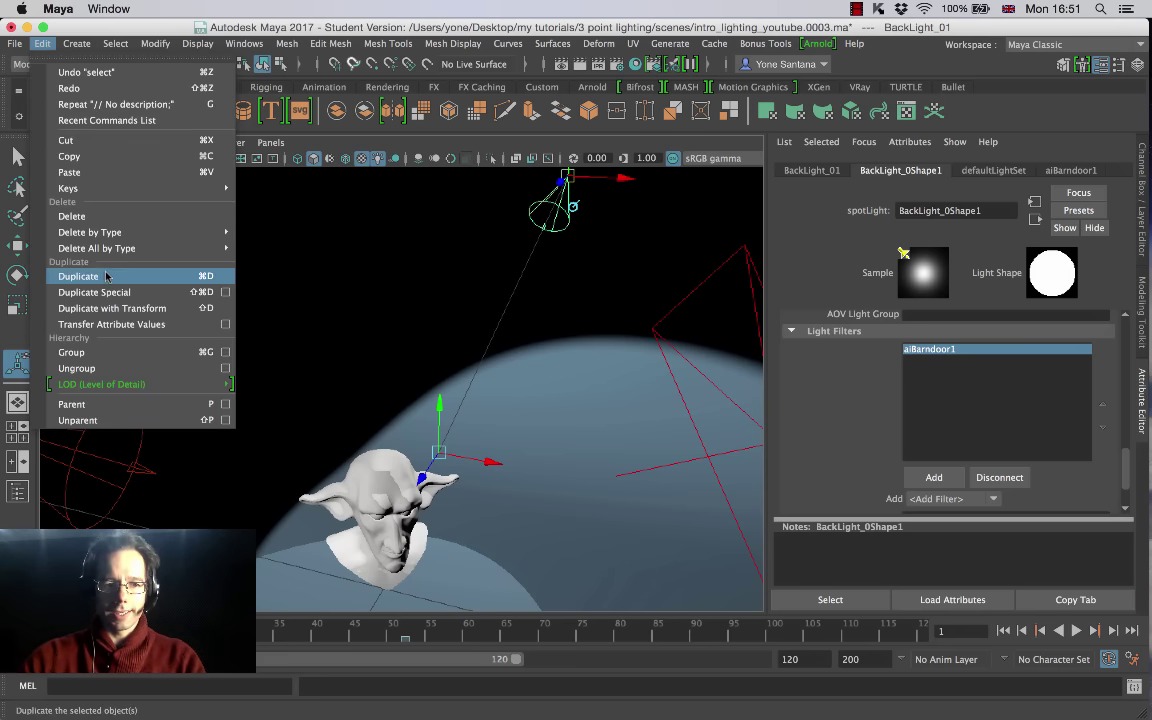
{"action": "left_click", "coordinate": [78, 276]}
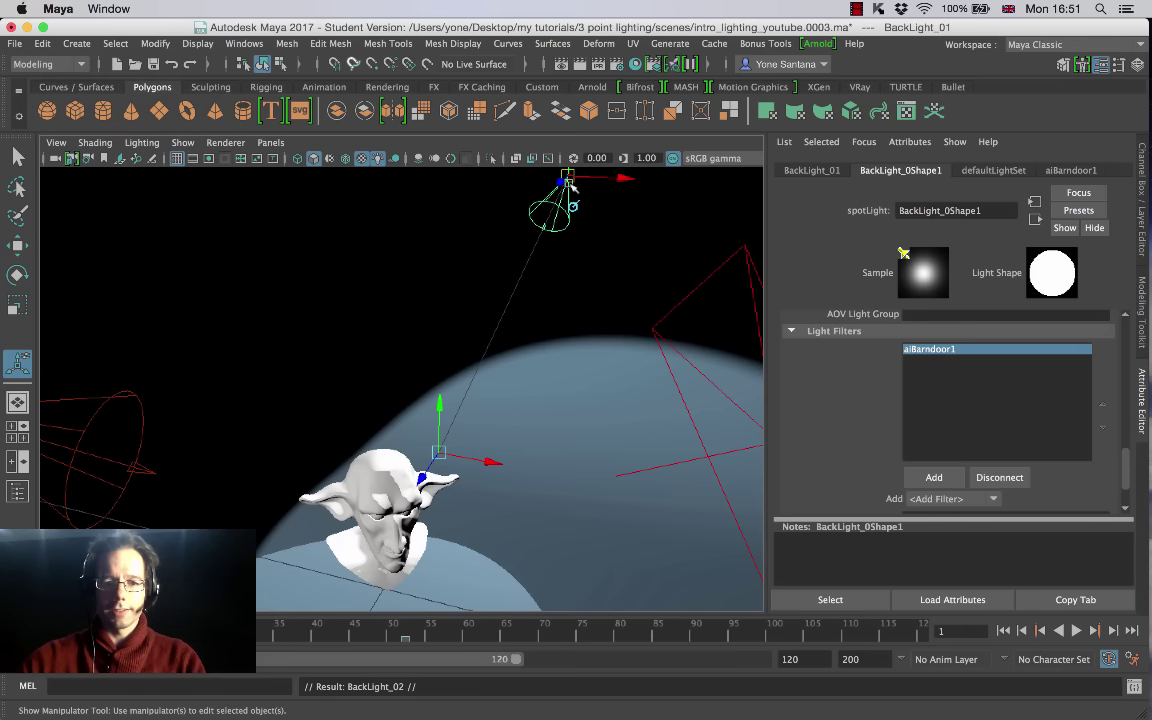
Step: Move the copy BackLight_02 along X and re-aim its cone
{"action": "left_click_drag", "start_coordinate": [605, 180], "coordinate": [432, 189]}
{"action": "left_click_drag", "start_coordinate": [481, 294], "coordinate": [395, 300], "text": "alt"}
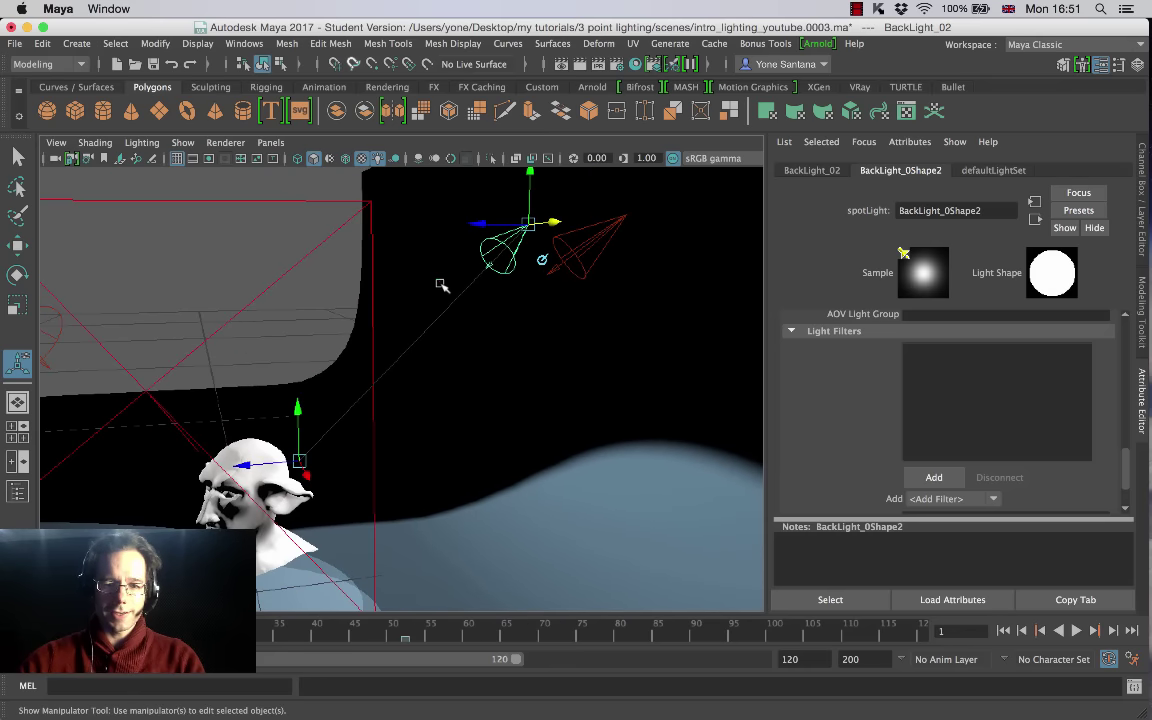
{"action": "left_click_drag", "start_coordinate": [459, 280], "coordinate": [471, 228], "text": "alt"}
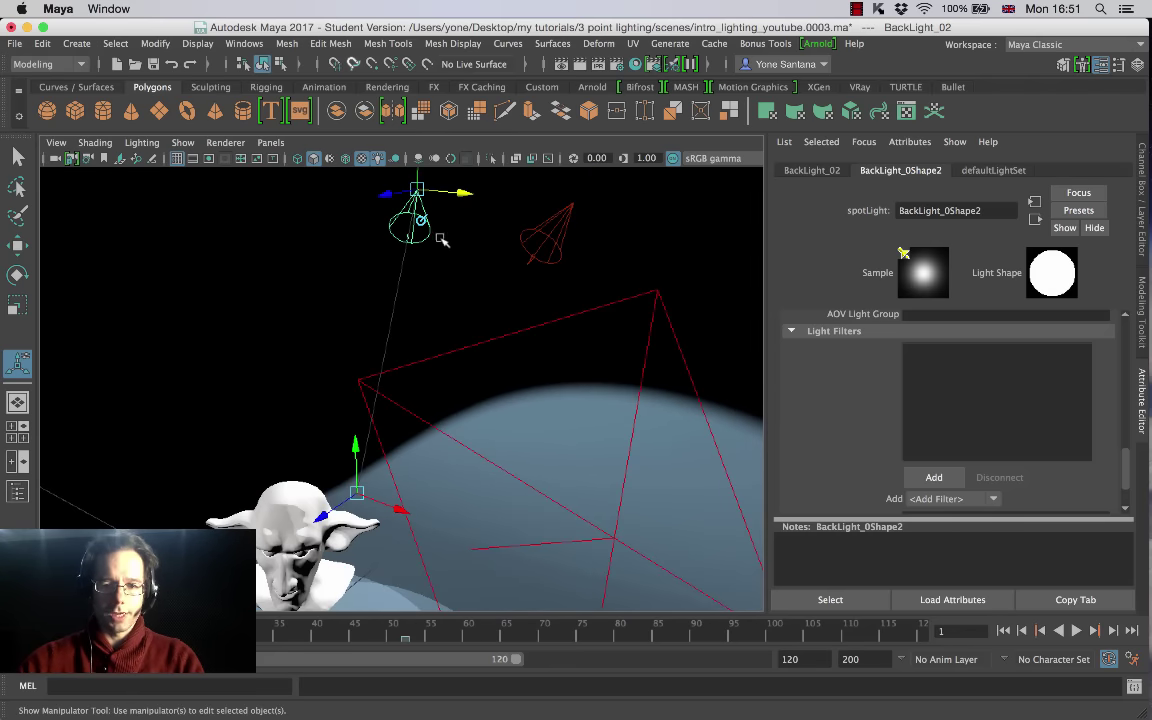
{"action": "left_click", "coordinate": [552, 230]}
{"action": "left_click", "coordinate": [415, 217]}
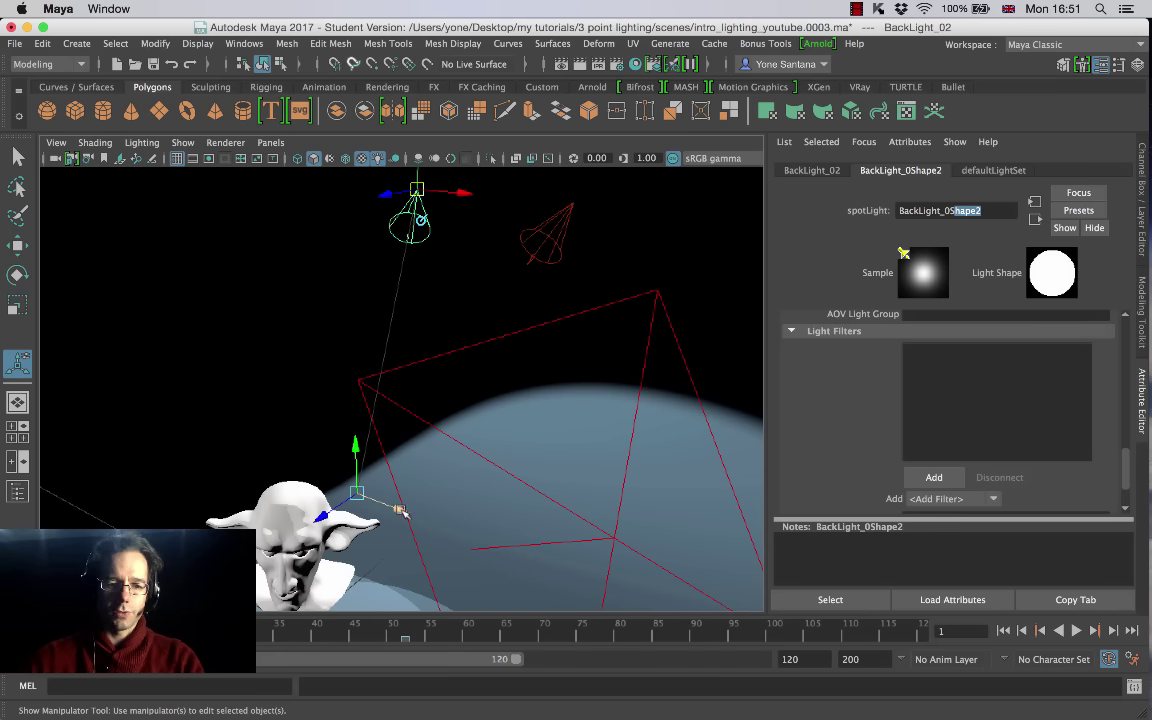
{"action": "left_click_drag", "start_coordinate": [400, 511], "coordinate": [360, 442]}
Step: Bring BackLight_02 down beside the bust at head height and aim its target at the head
{"action": "left_click_drag", "start_coordinate": [312, 398], "coordinate": [491, 468]}
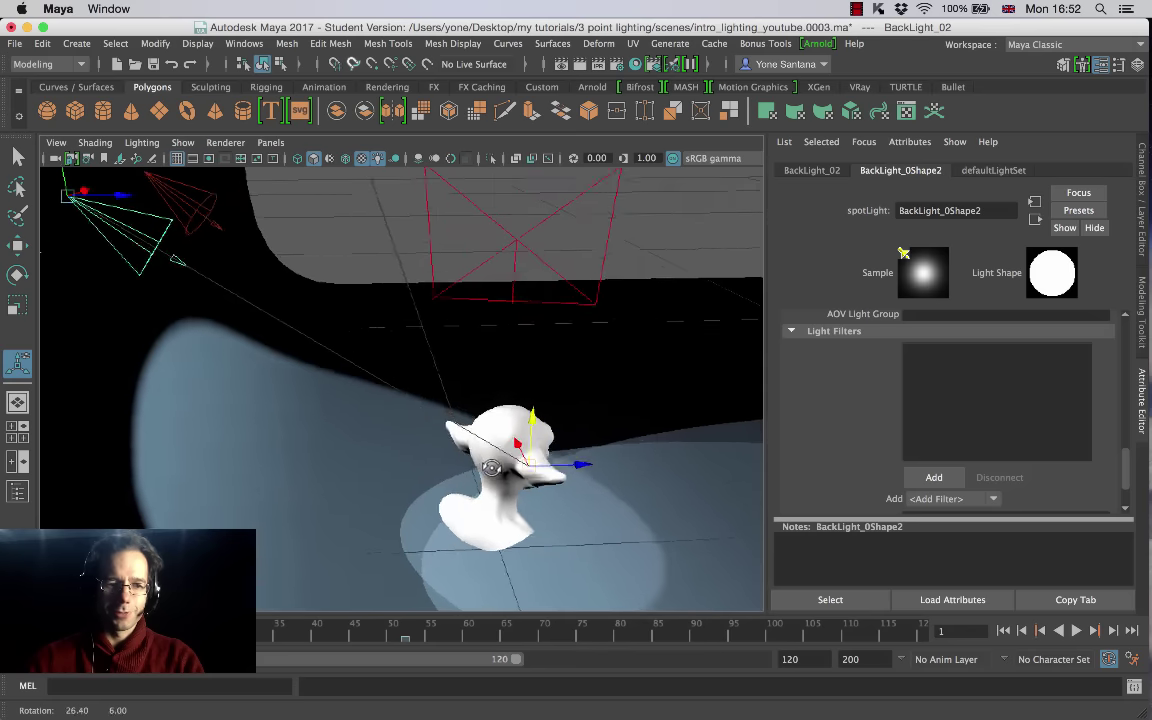
{"action": "left_click_drag", "start_coordinate": [68, 195], "coordinate": [208, 350]}
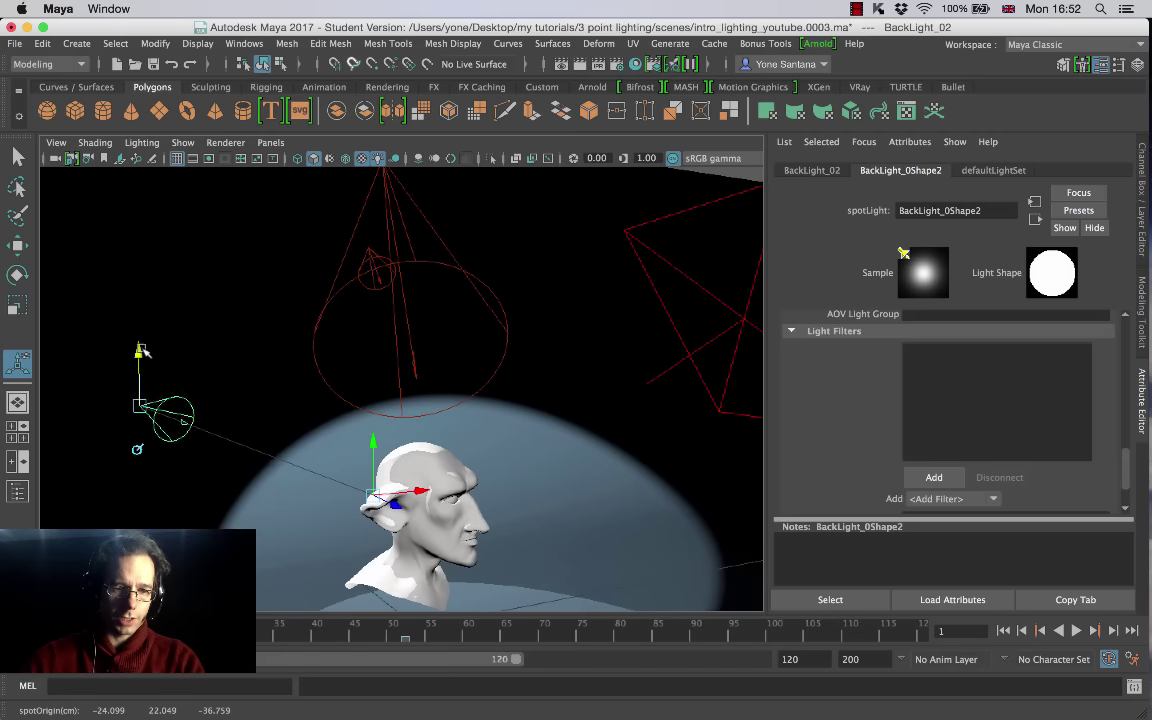
{"action": "left_click_drag", "start_coordinate": [291, 399], "coordinate": [365, 500], "text": "alt"}
{"action": "left_click_drag", "start_coordinate": [325, 384], "coordinate": [274, 399], "text": "alt"}
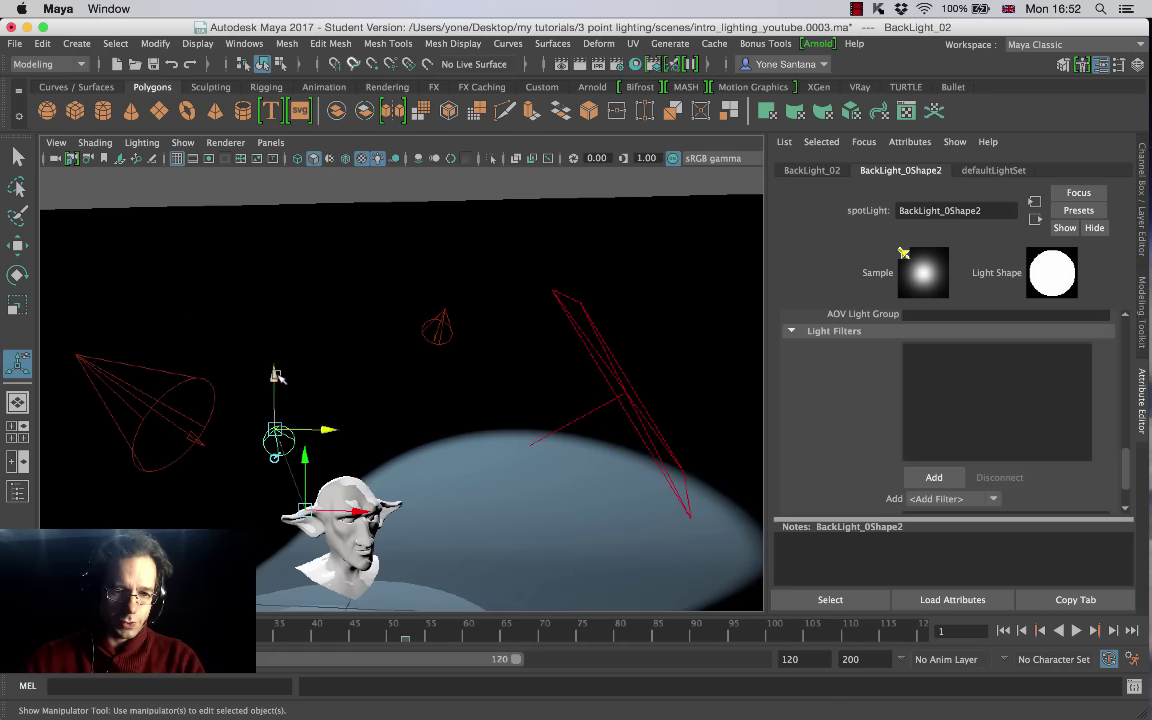
{"action": "left_click_drag", "start_coordinate": [241, 304], "coordinate": [303, 471], "text": "alt"}
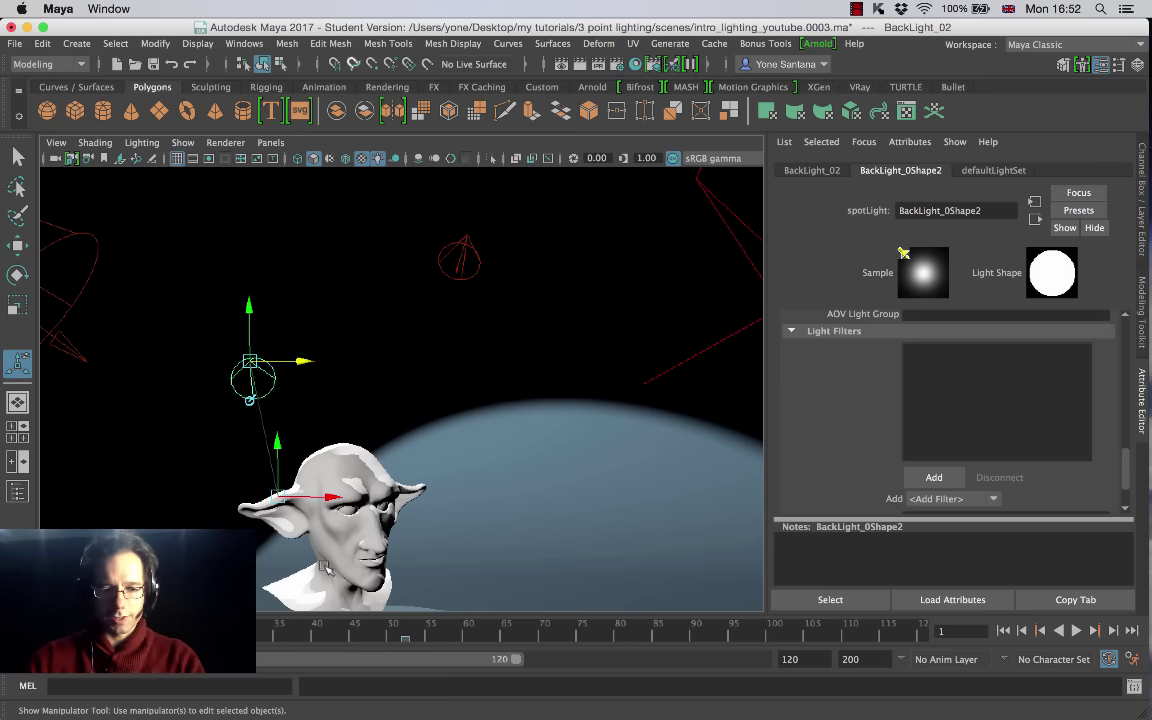
{"action": "left_click_drag", "start_coordinate": [333, 560], "coordinate": [500, 330], "text": "alt"}
{"action": "left_click_drag", "start_coordinate": [537, 412], "coordinate": [452, 393], "text": "alt"}
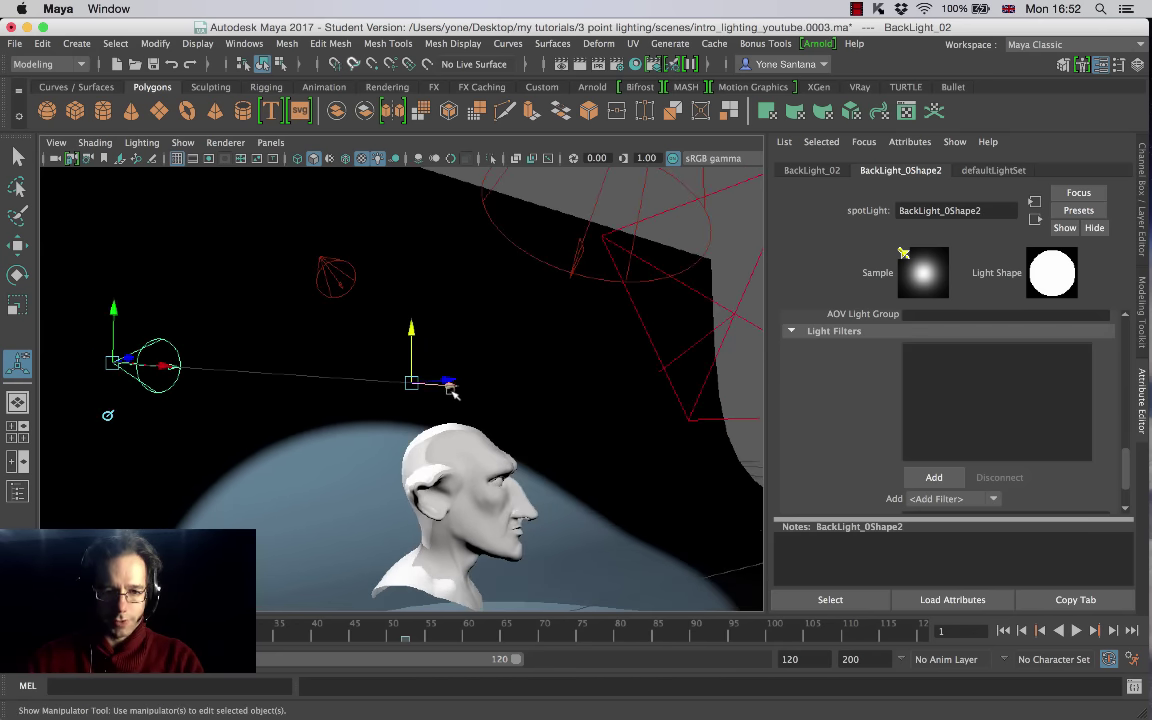
{"action": "mouse_move", "coordinate": [414, 333]}
{"action": "left_mouse_down"}
{"action": "mouse_move", "coordinate": [404, 456]}
{"action": "mouse_move", "coordinate": [410, 385]}
{"action": "mouse_move", "coordinate": [404, 449]}
{"action": "mouse_move", "coordinate": [420, 410]}
{"action": "mouse_move", "coordinate": [418, 344]}
{"action": "left_mouse_up"}
{"action": "left_click_drag", "start_coordinate": [496, 538], "coordinate": [291, 481], "text": "alt"}
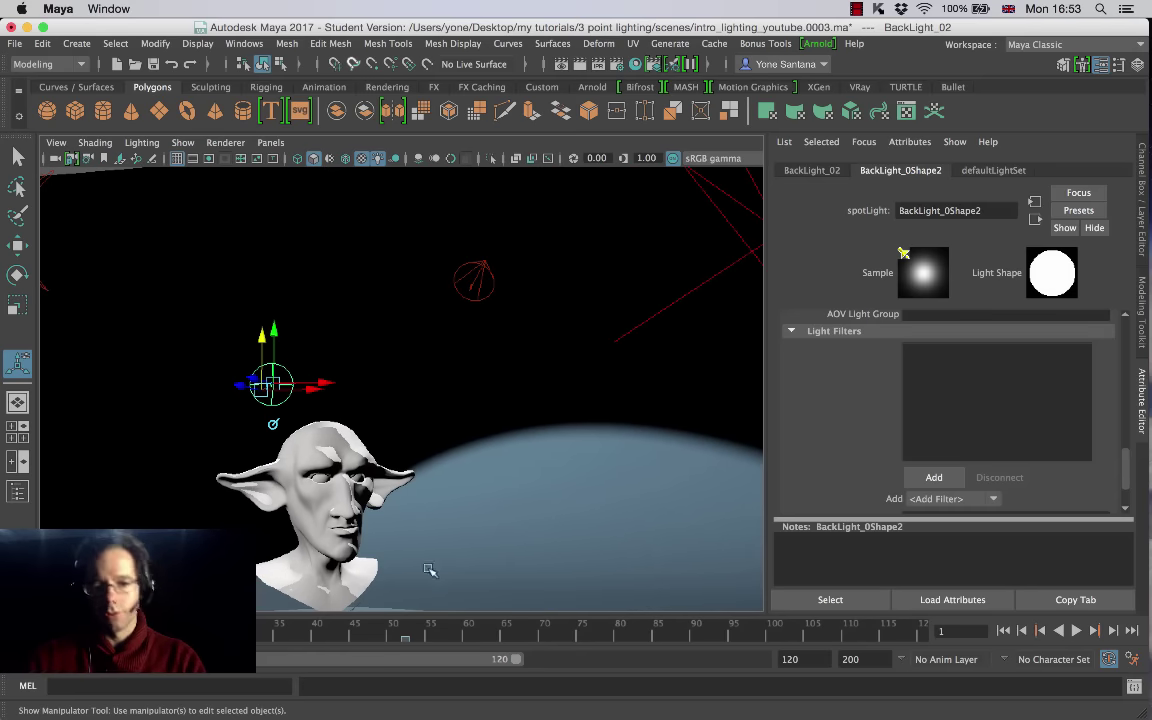
{"action": "left_click", "coordinate": [817, 43]}
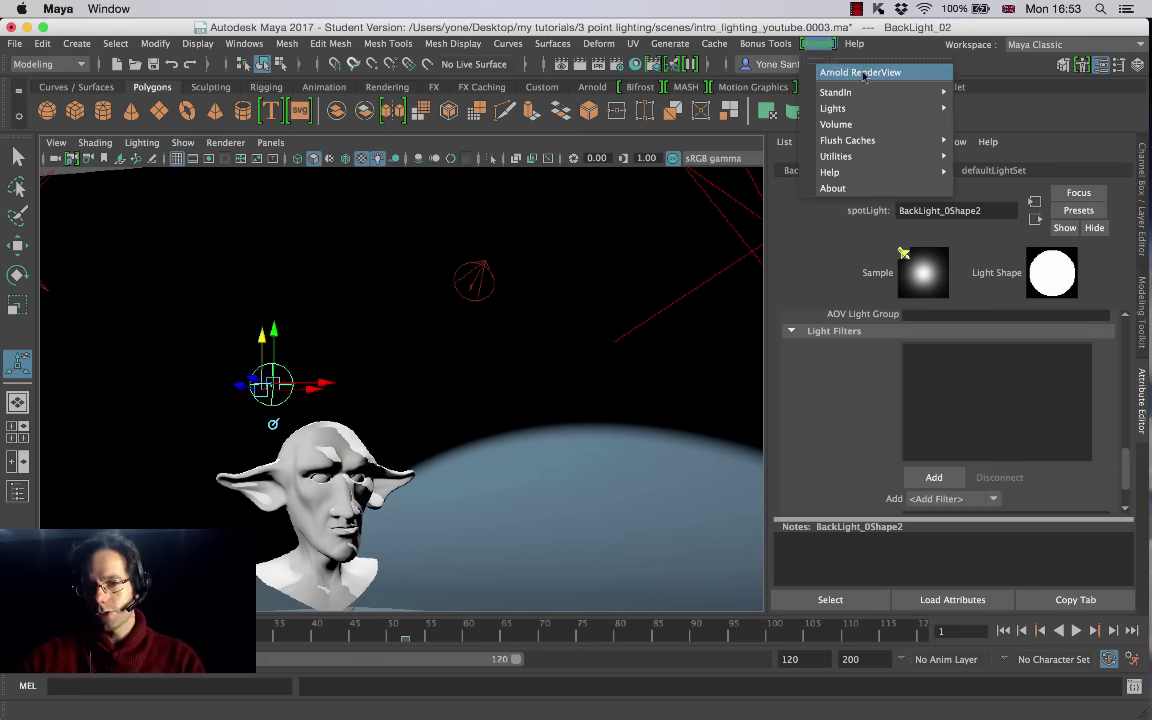
Step: Open the Arnold RenderView, raise BackLight_02 above the head, and zoom the render onto the face
{"action": "left_click", "coordinate": [860, 73]}
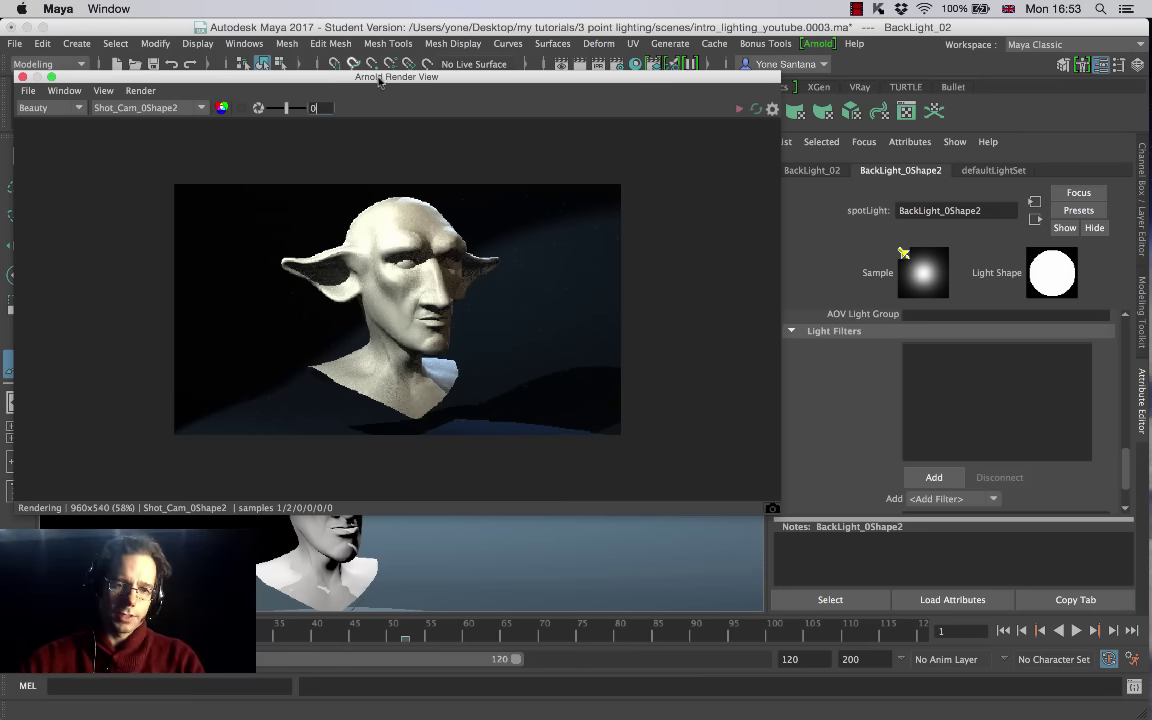
{"action": "left_click_drag", "start_coordinate": [380, 82], "coordinate": [785, 125]}
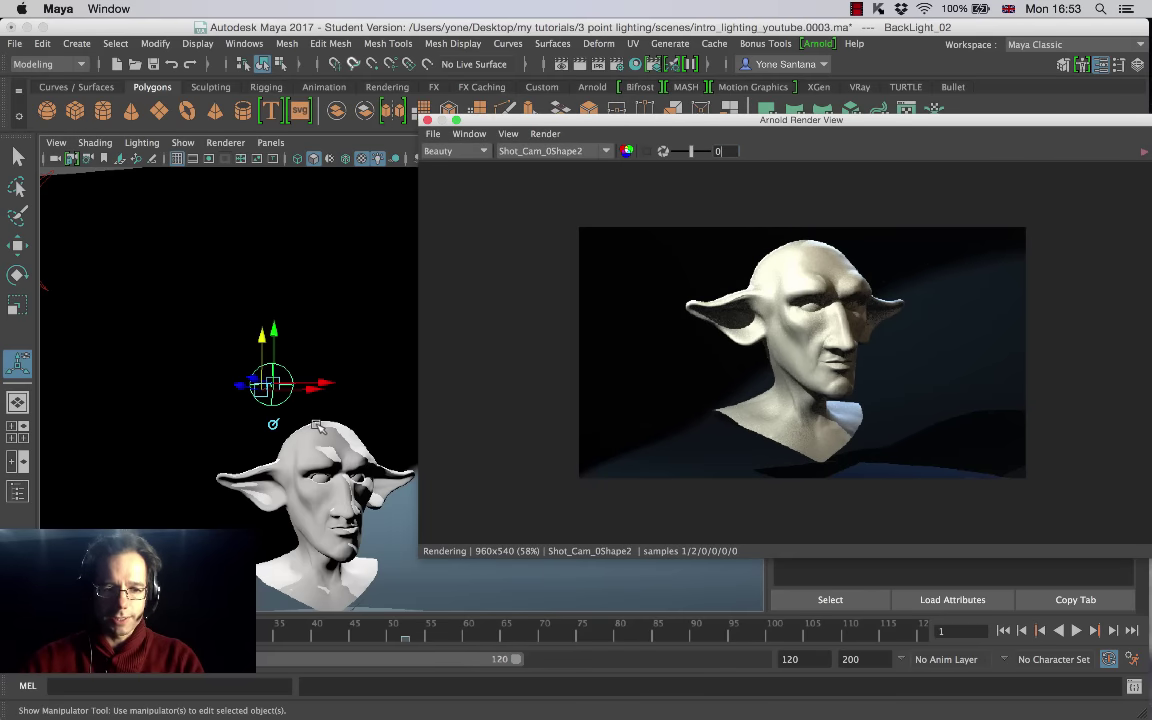
{"action": "mouse_move", "coordinate": [316, 425]}
{"action": "left_mouse_down"}
{"action": "mouse_move", "coordinate": [316, 349]}
{"action": "mouse_move", "coordinate": [282, 386]}
{"action": "left_mouse_up"}
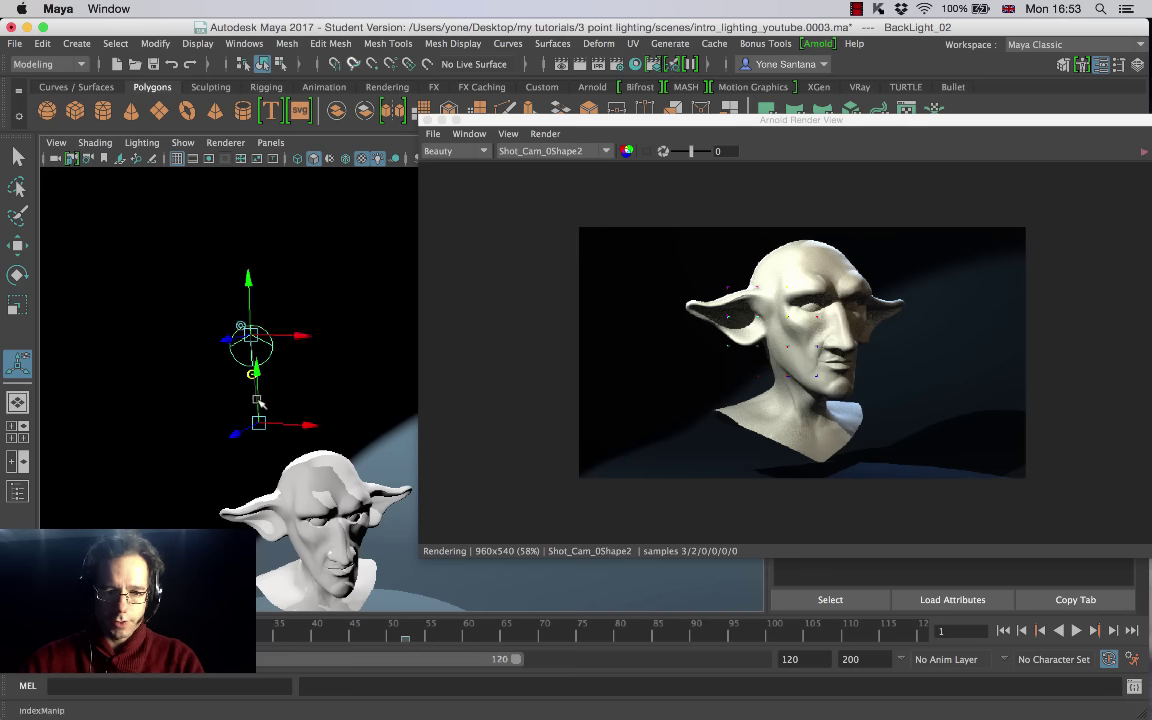
{"action": "left_click", "coordinate": [258, 402]}
{"action": "key", "text": "t"}
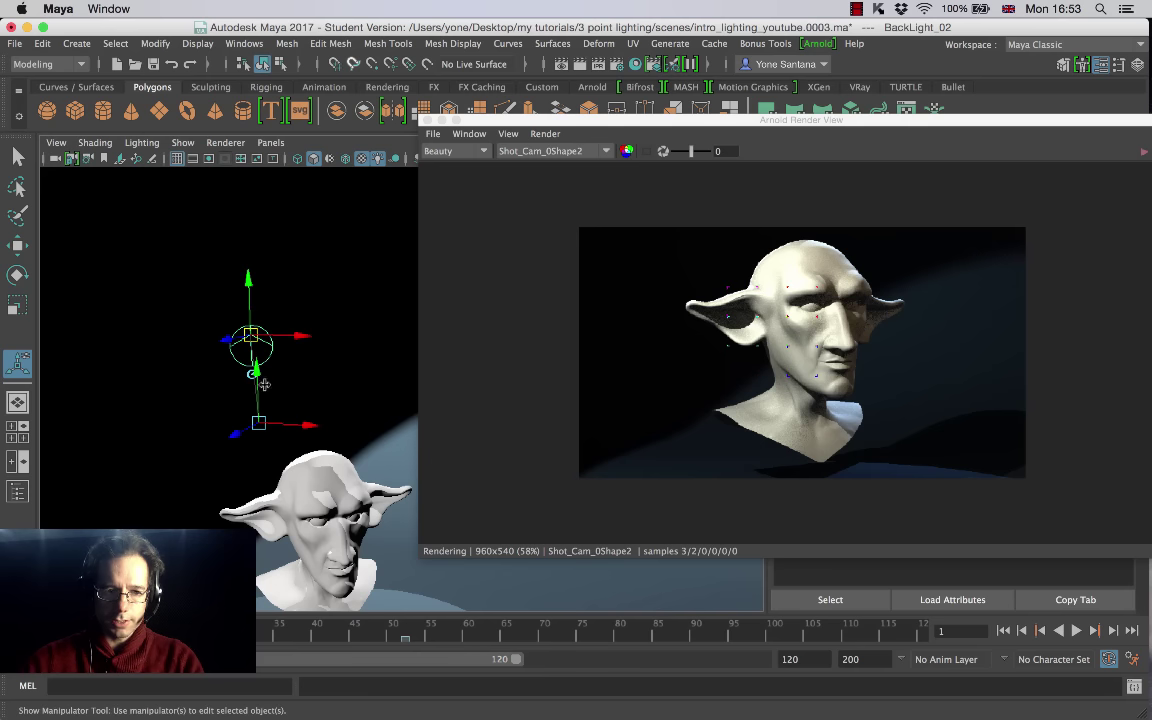
{"action": "left_click_drag", "start_coordinate": [262, 393], "coordinate": [298, 400], "text": "alt"}
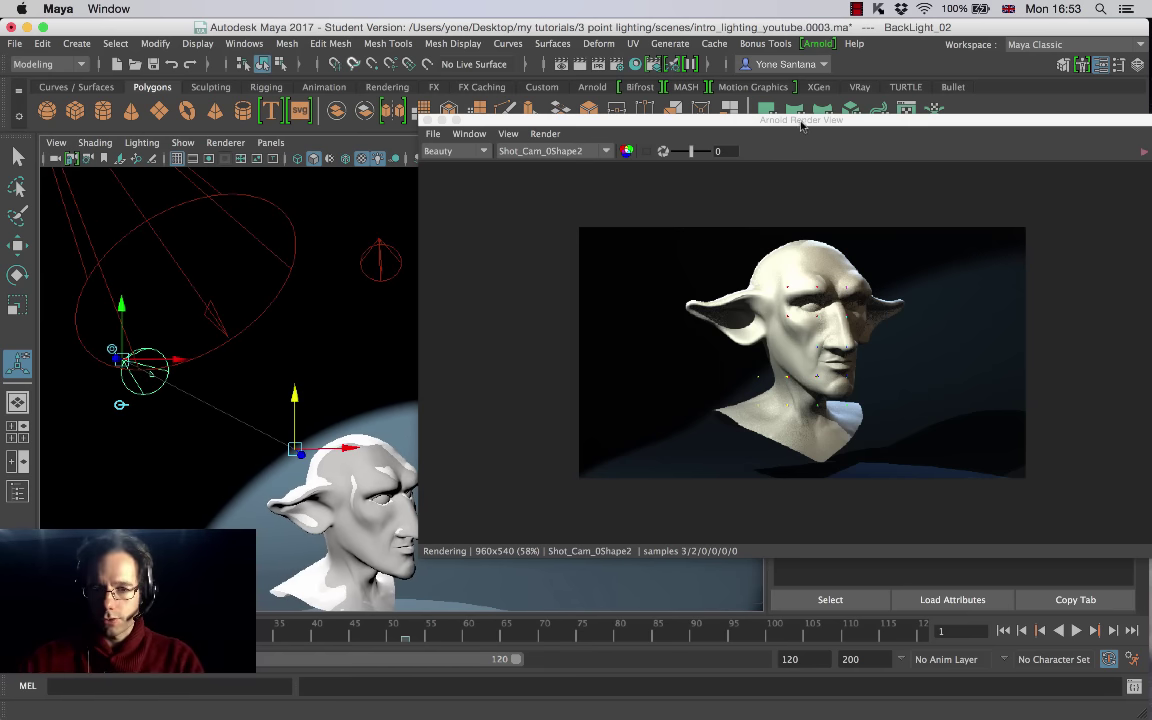
{"action": "left_click_drag", "start_coordinate": [722, 119], "coordinate": [667, 119]}
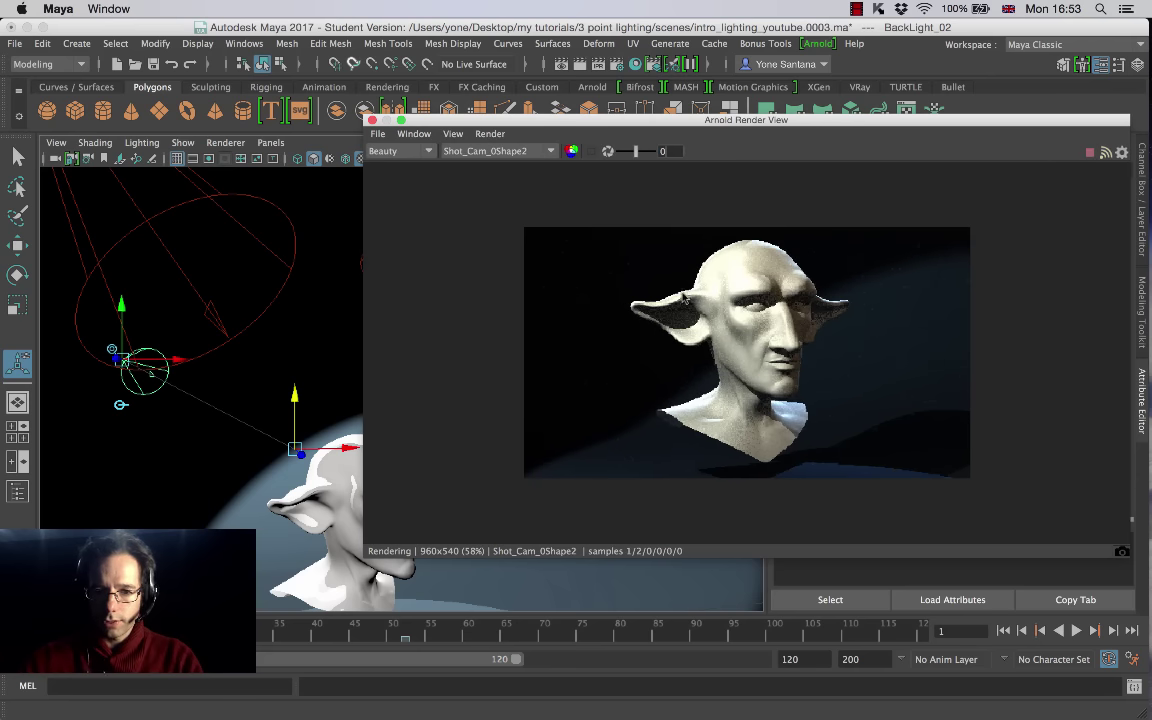
{"action": "scroll", "coordinate": [703, 355], "scroll_direction": "up", "scroll_amount": 5}
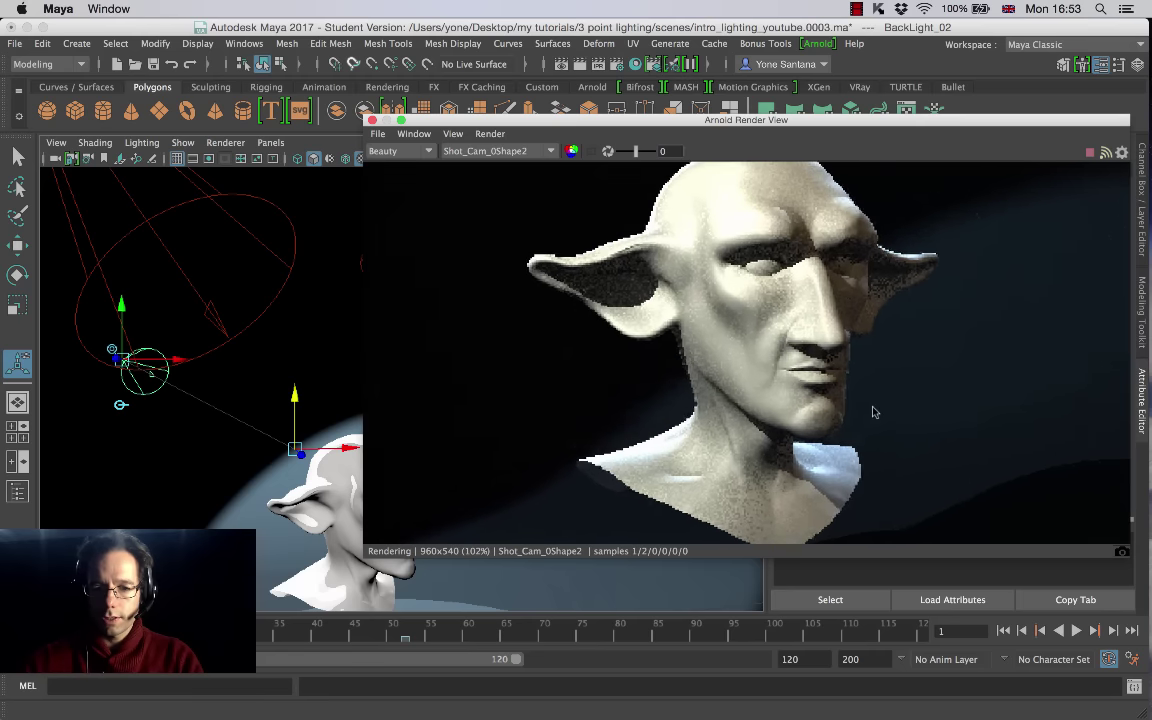
{"action": "middle_click_drag", "start_coordinate": [707, 337], "coordinate": [752, 409]}
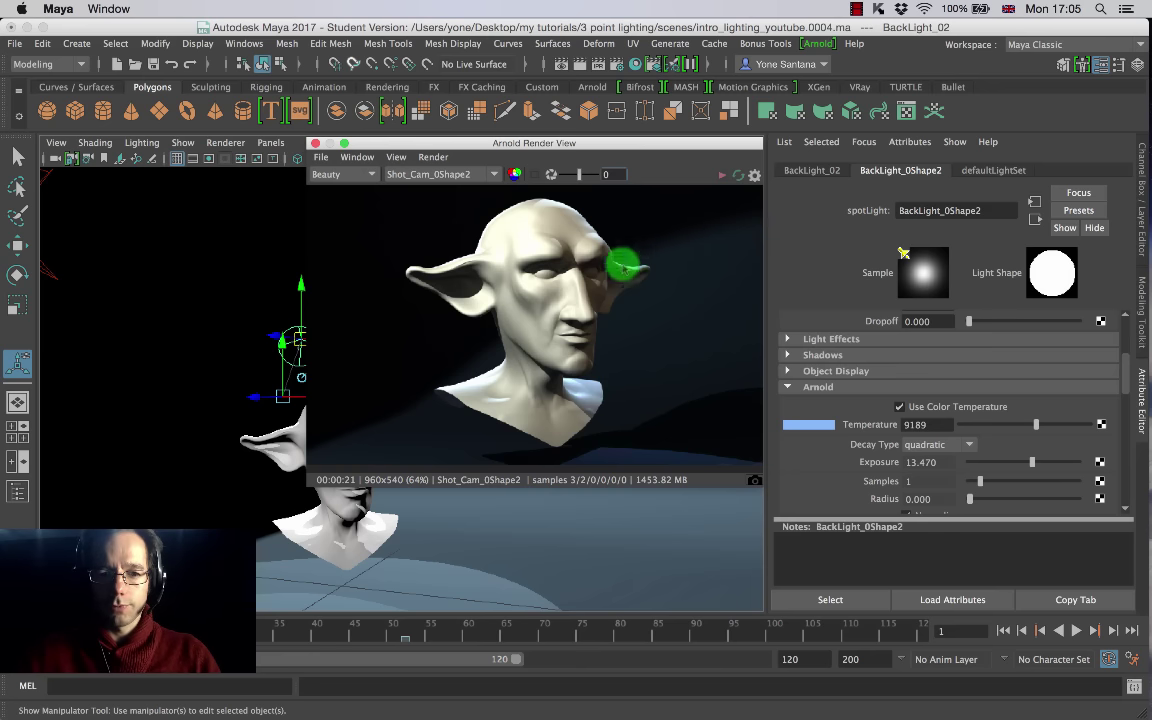
Step: Shift the render view right and tumble the viewport around the bust
{"action": "left_click_drag", "start_coordinate": [630, 141], "coordinate": [807, 133]}
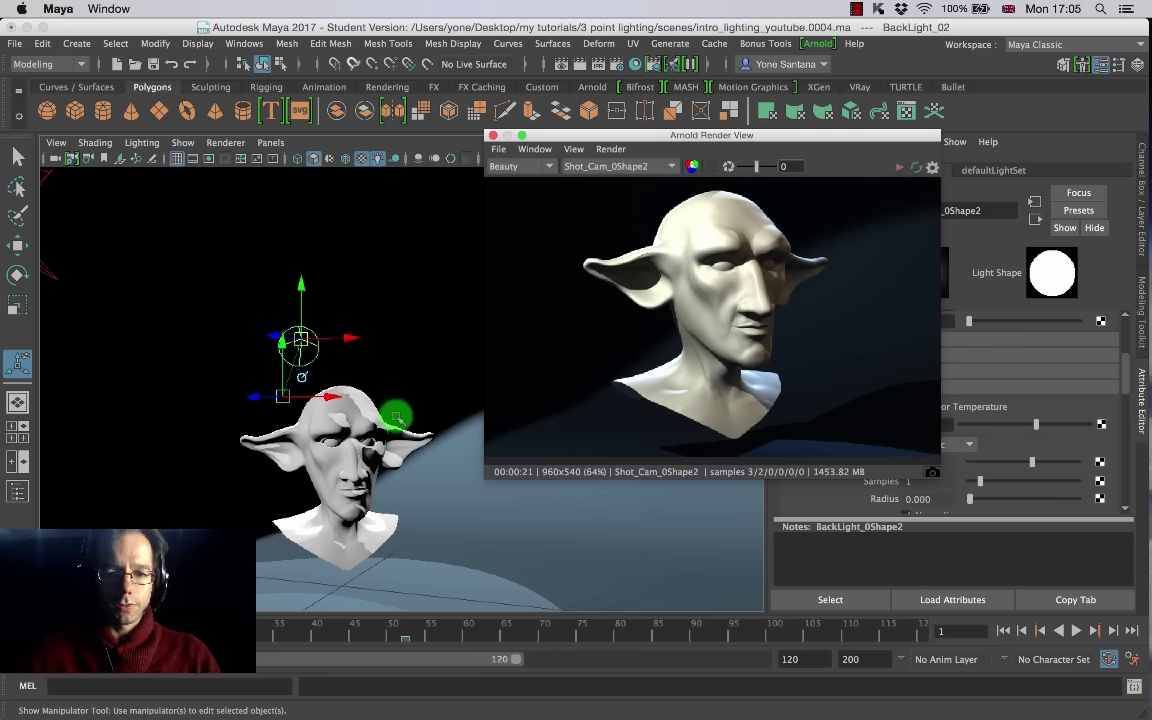
{"action": "left_click_drag", "start_coordinate": [378, 410], "coordinate": [316, 192], "text": "alt"}
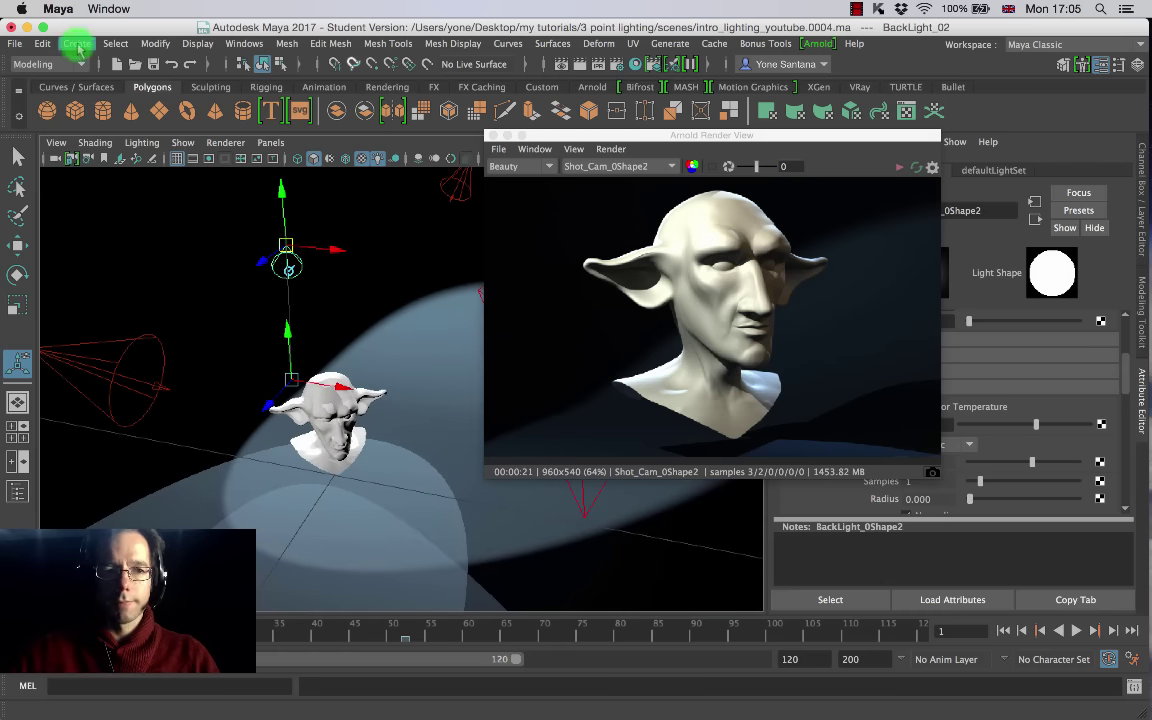
Step: Create a spot light and place it below the bust, aimed up at it
{"action": "left_click", "coordinate": [77, 44]}
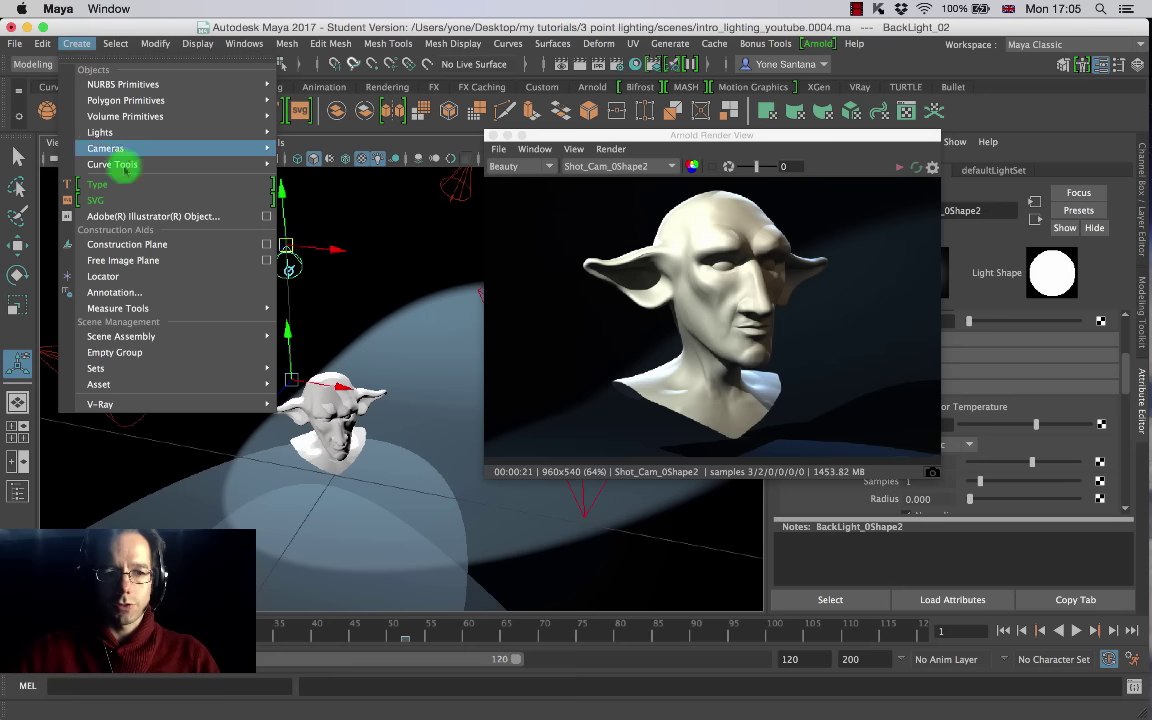
{"action": "mouse_move", "coordinate": [116, 133]}
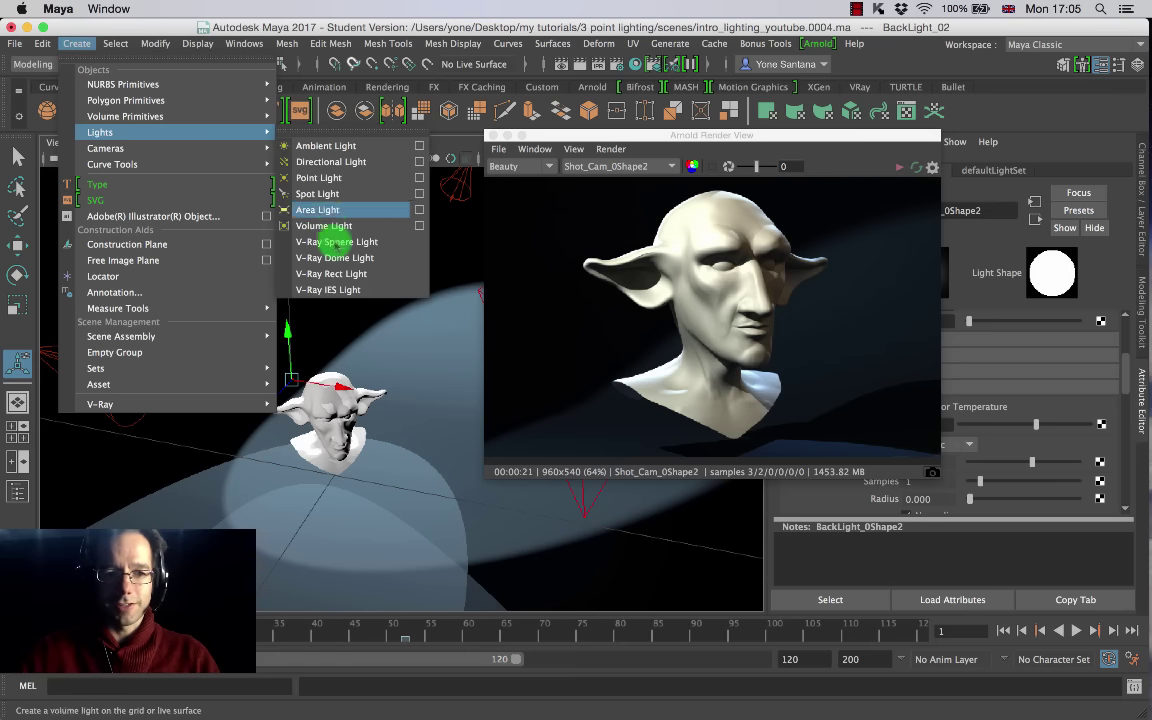
{"action": "left_click", "coordinate": [318, 177]}
{"action": "left_click", "coordinate": [77, 44]}
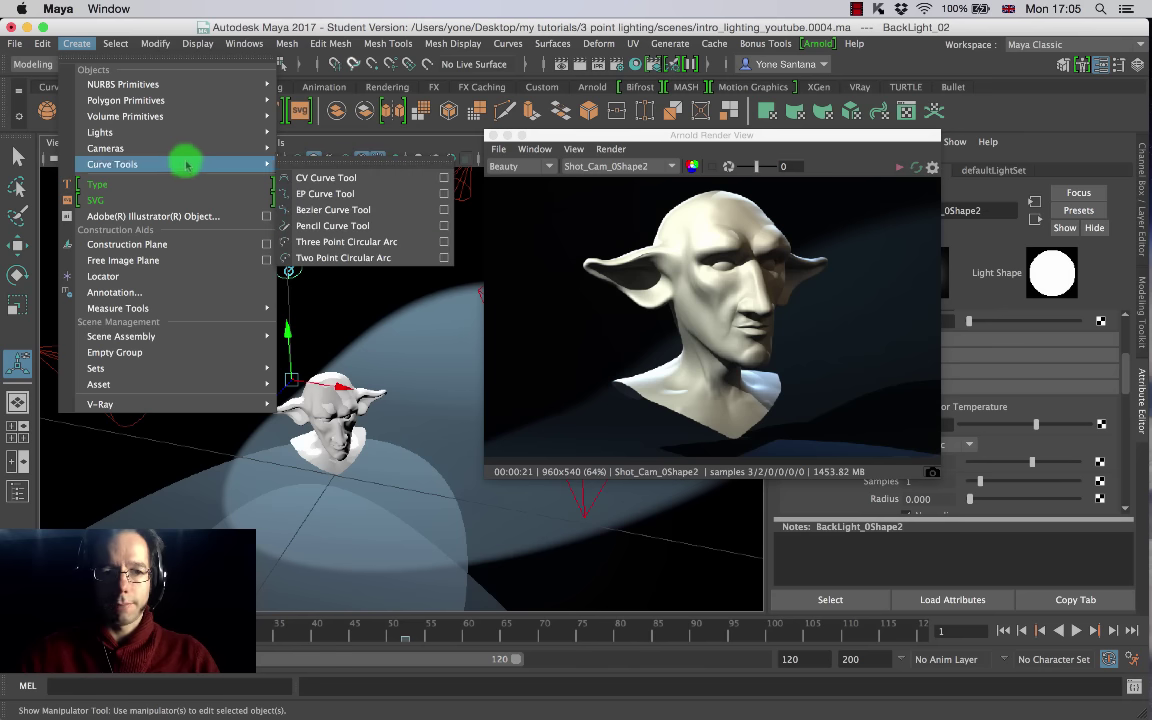
{"action": "mouse_move", "coordinate": [204, 134]}
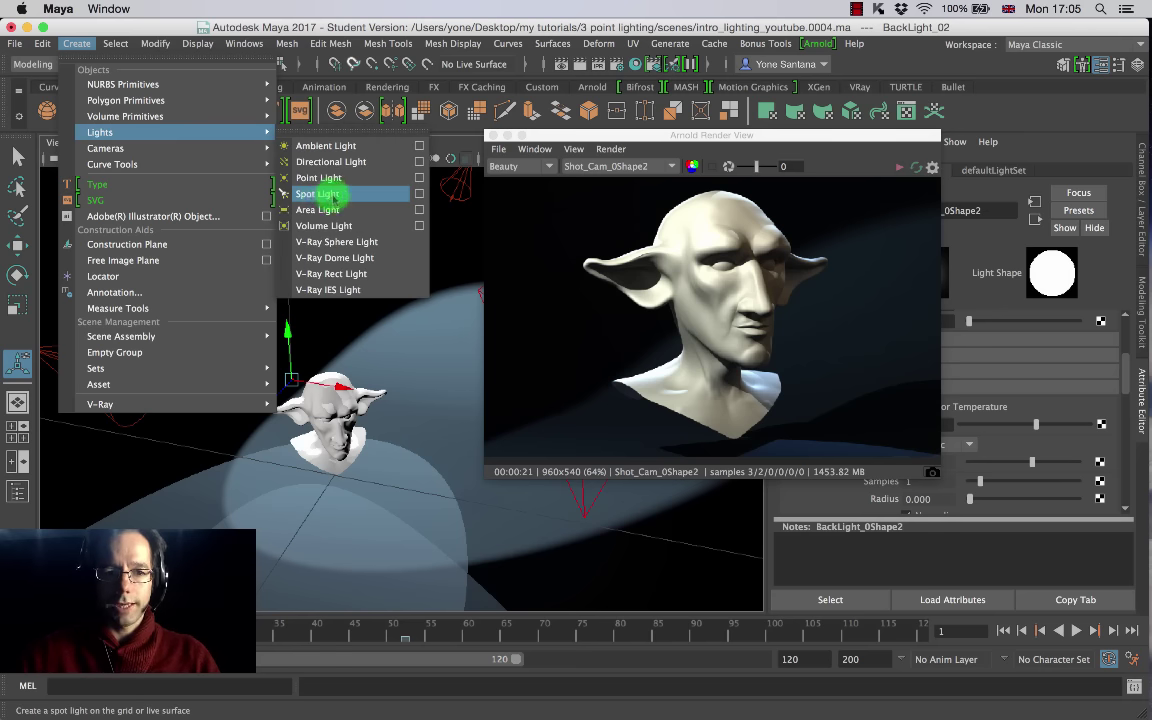
{"action": "left_click", "coordinate": [318, 193]}
{"action": "left_click_drag", "start_coordinate": [334, 200], "coordinate": [320, 412]}
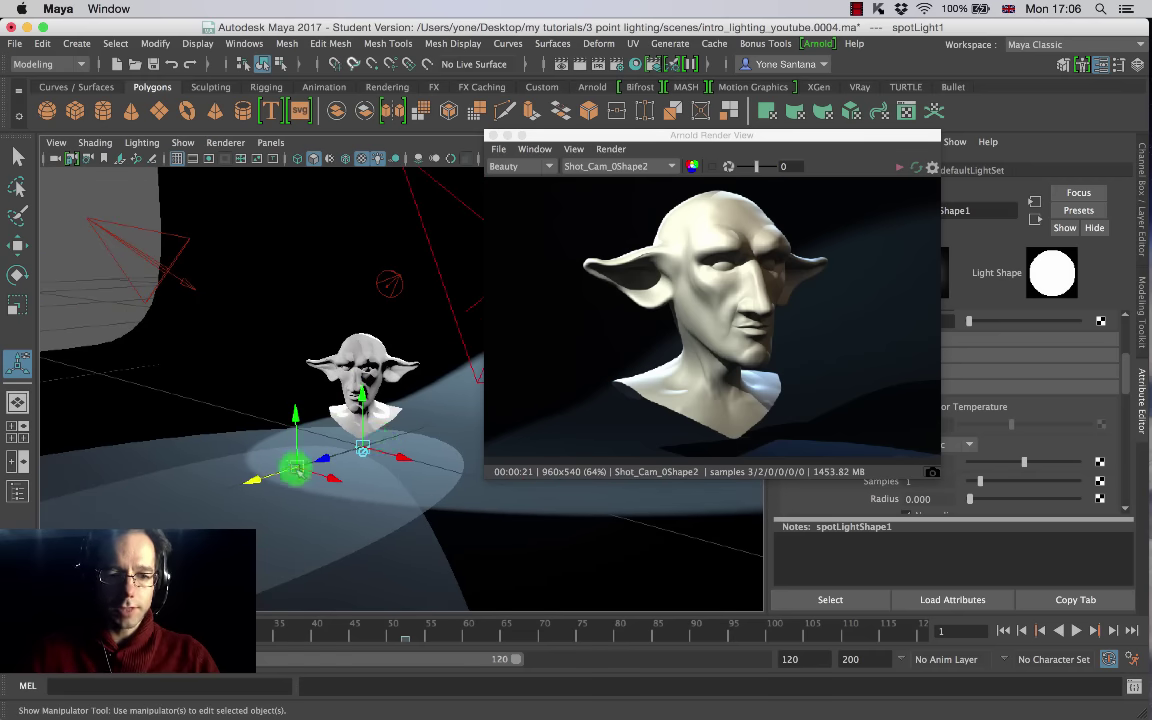
{"action": "left_click_drag", "start_coordinate": [297, 468], "coordinate": [310, 360]}
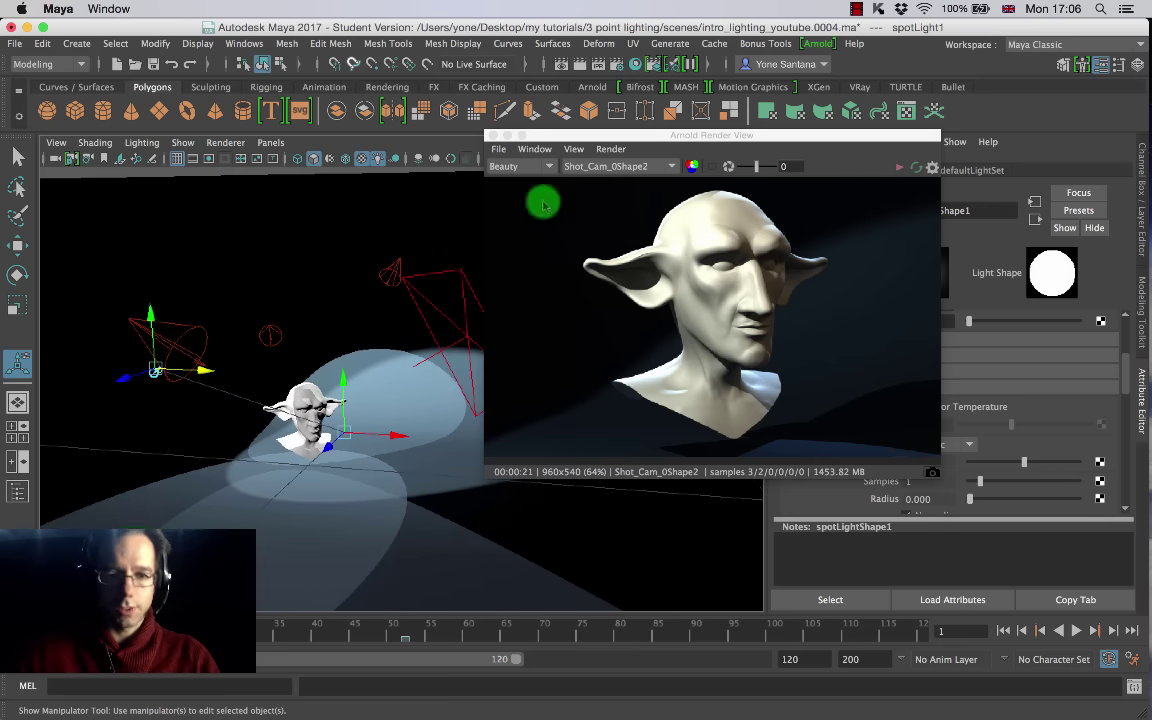
Step: Attach an aiGobo1 light filter to the new spot light
{"action": "left_click_drag", "start_coordinate": [563, 140], "coordinate": [521, 115]}
{"action": "left_click_drag", "start_coordinate": [1124, 373], "coordinate": [1125, 478]}
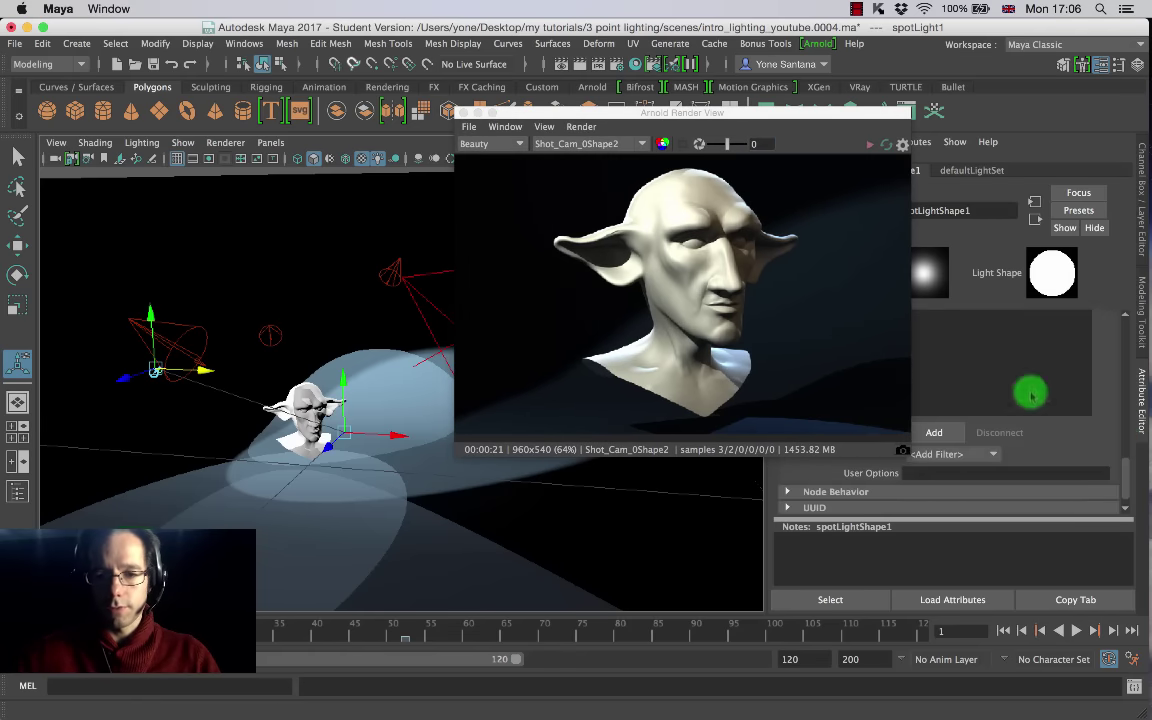
{"action": "left_click_drag", "start_coordinate": [779, 118], "coordinate": [656, 79]}
{"action": "left_click", "coordinate": [958, 365]}
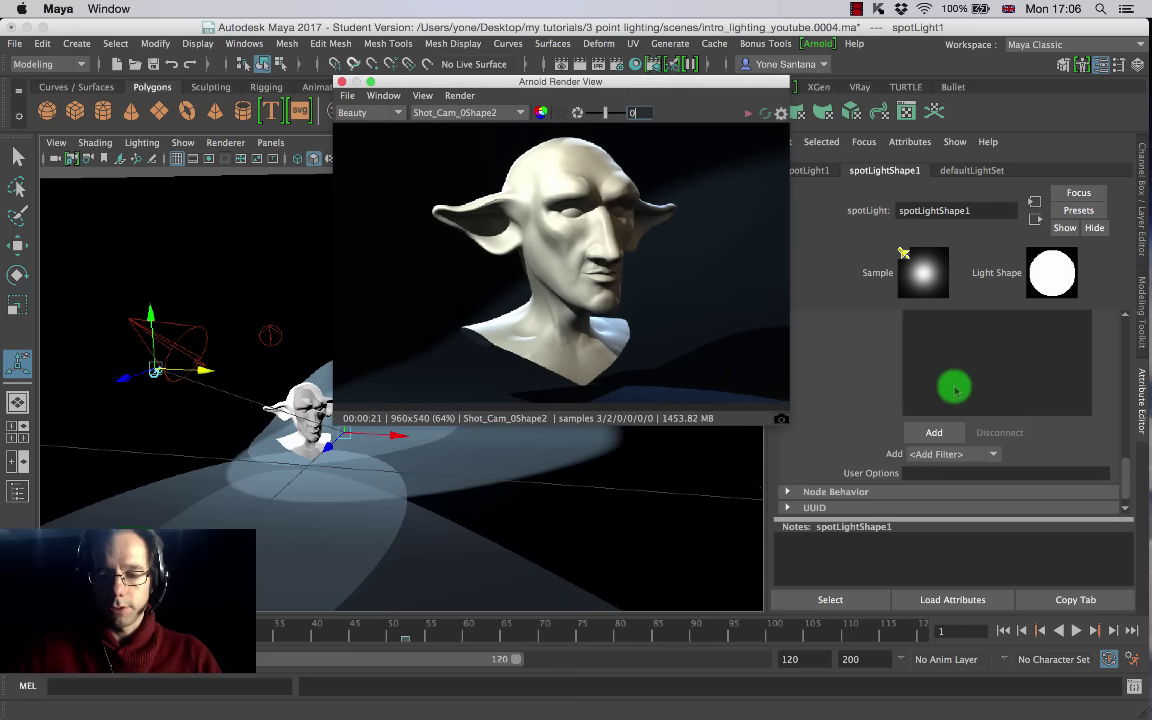
{"action": "left_click", "coordinate": [936, 432]}
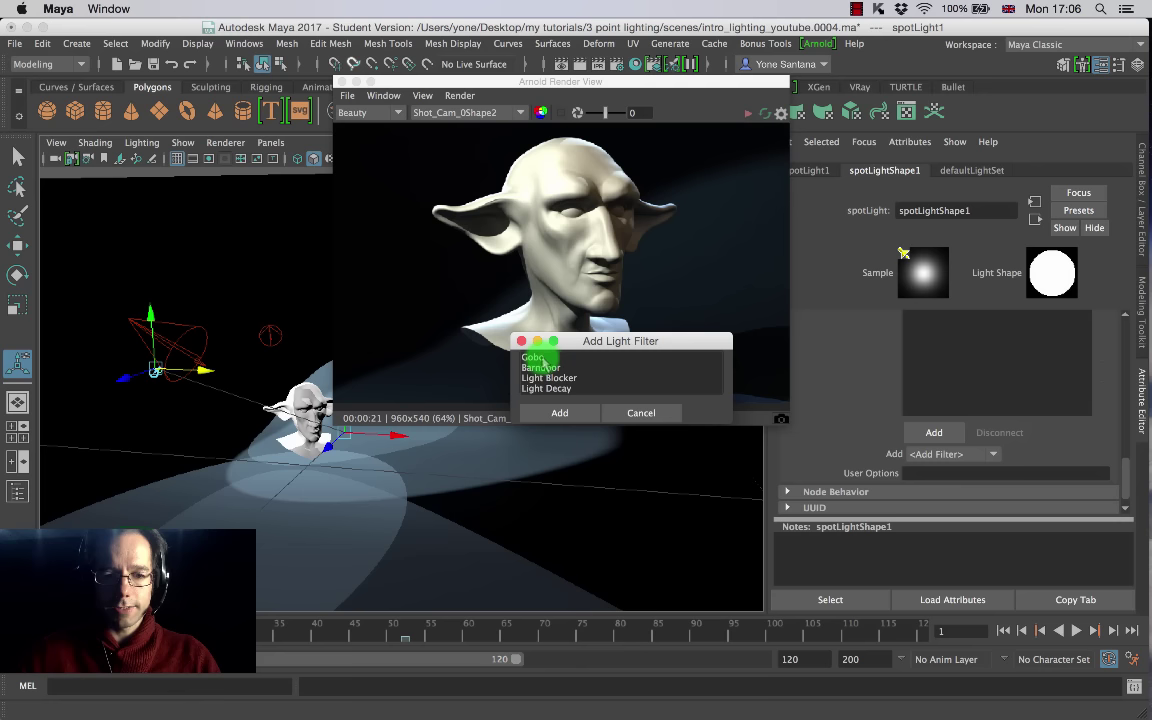
{"action": "left_click", "coordinate": [540, 358]}
{"action": "double_click", "coordinate": [540, 358]}
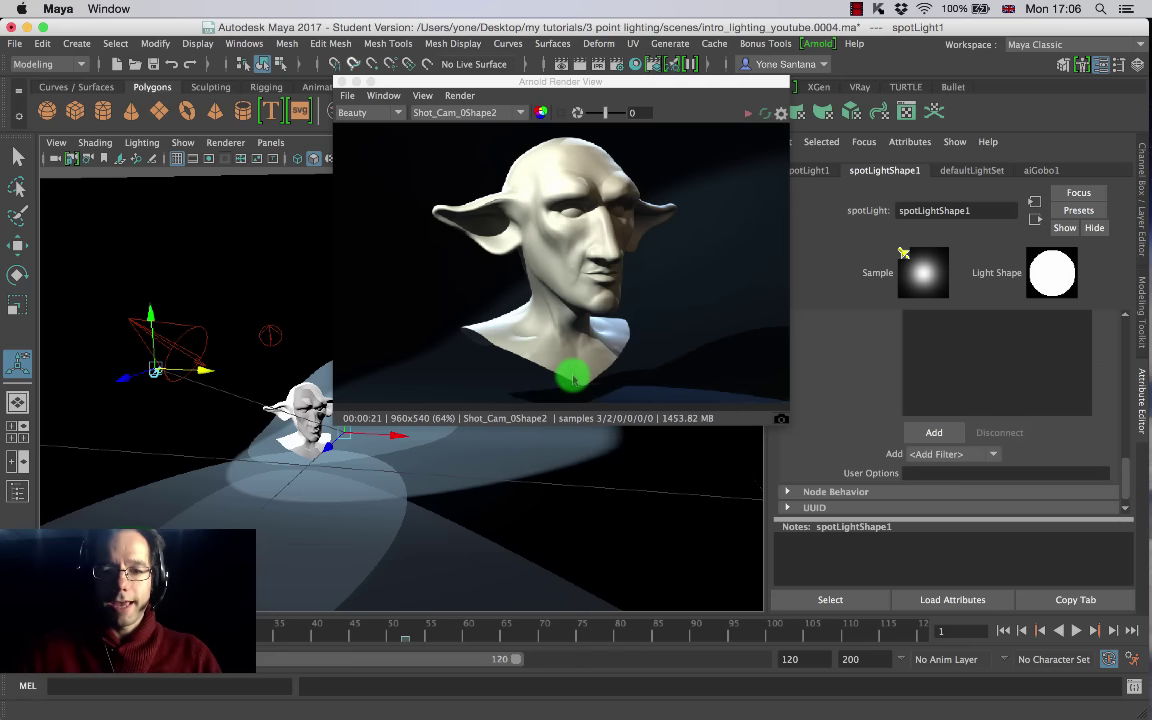
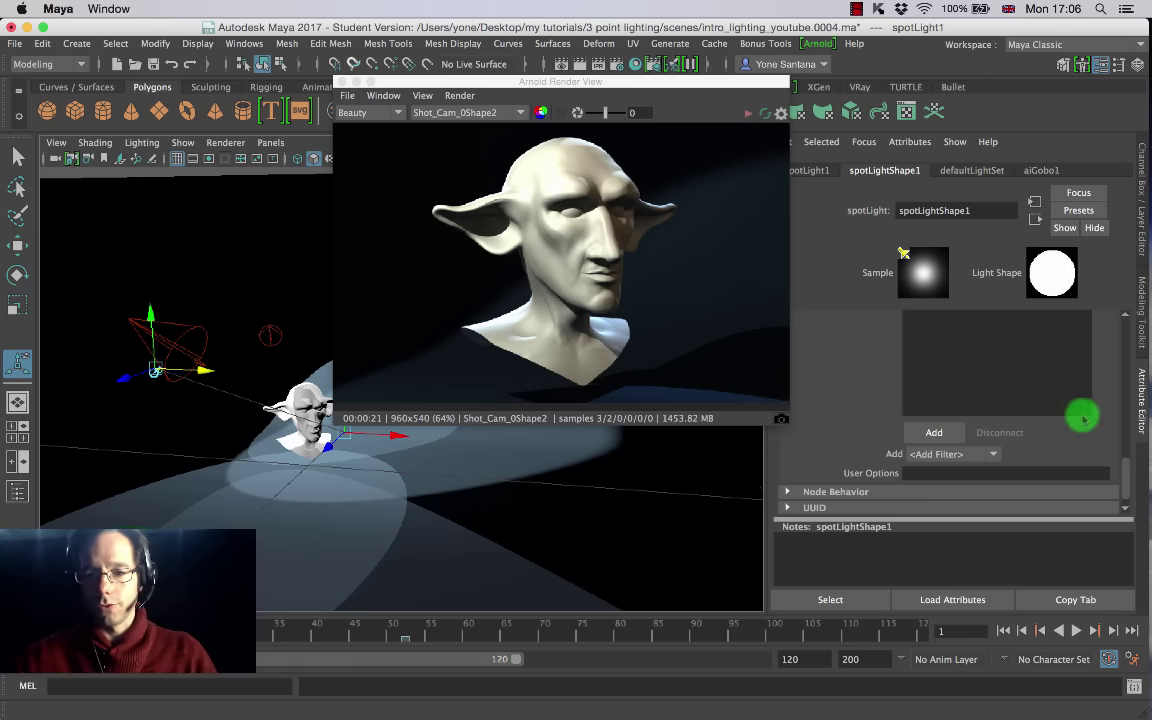
Step: Connect a new file texture, file1, to the aiGobo1 light filter's Slide Map
{"action": "scroll", "coordinate": [1125, 445], "scroll_direction": "up", "scroll_amount": 3}
{"action": "scroll", "coordinate": [1128, 430], "scroll_direction": "up", "scroll_amount": 1}
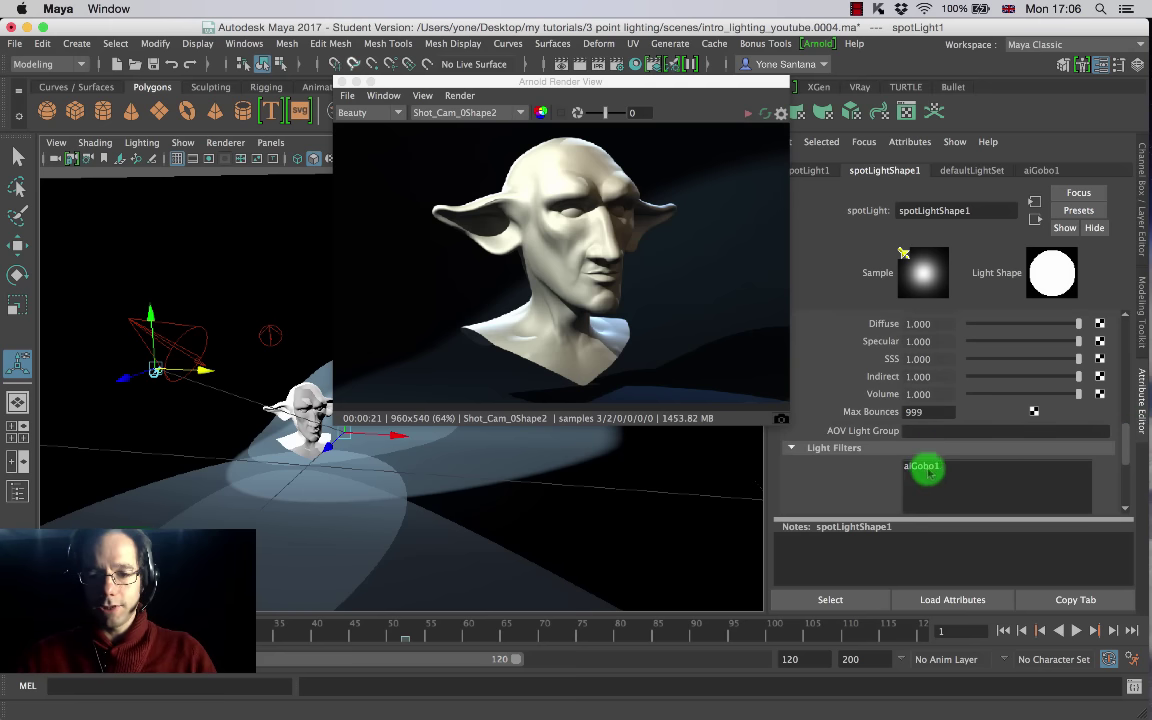
{"action": "double_click", "coordinate": [928, 472]}
{"action": "left_click", "coordinate": [970, 375]}
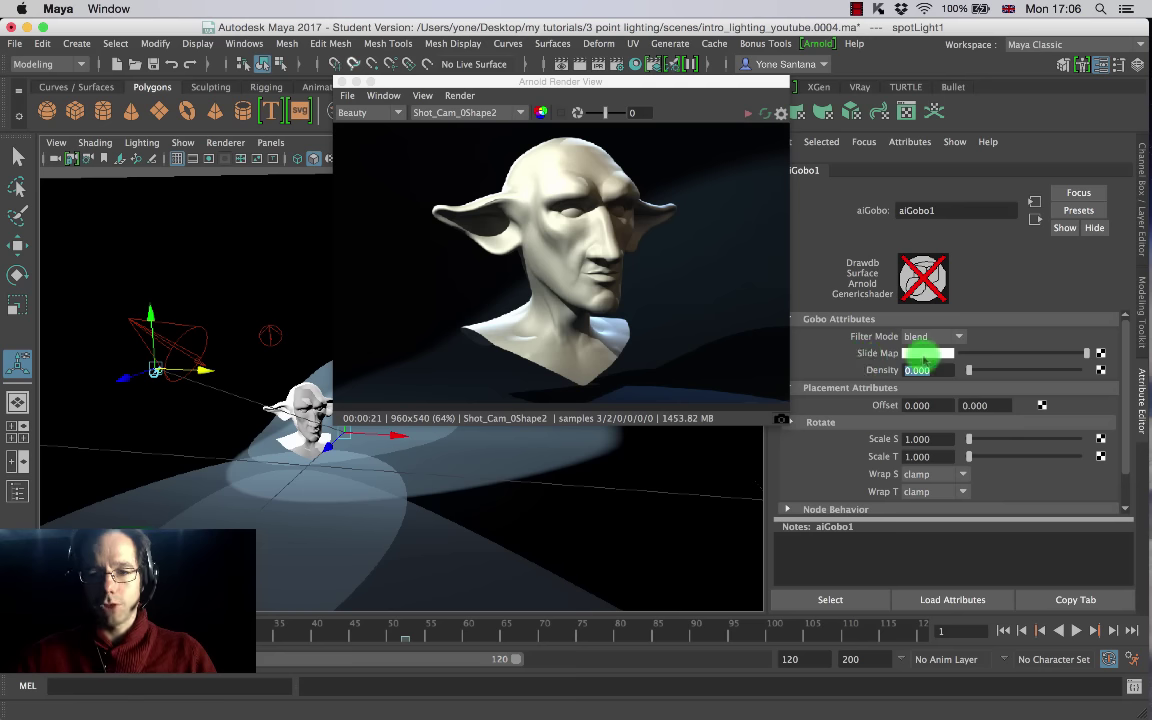
{"action": "left_click", "coordinate": [1100, 355]}
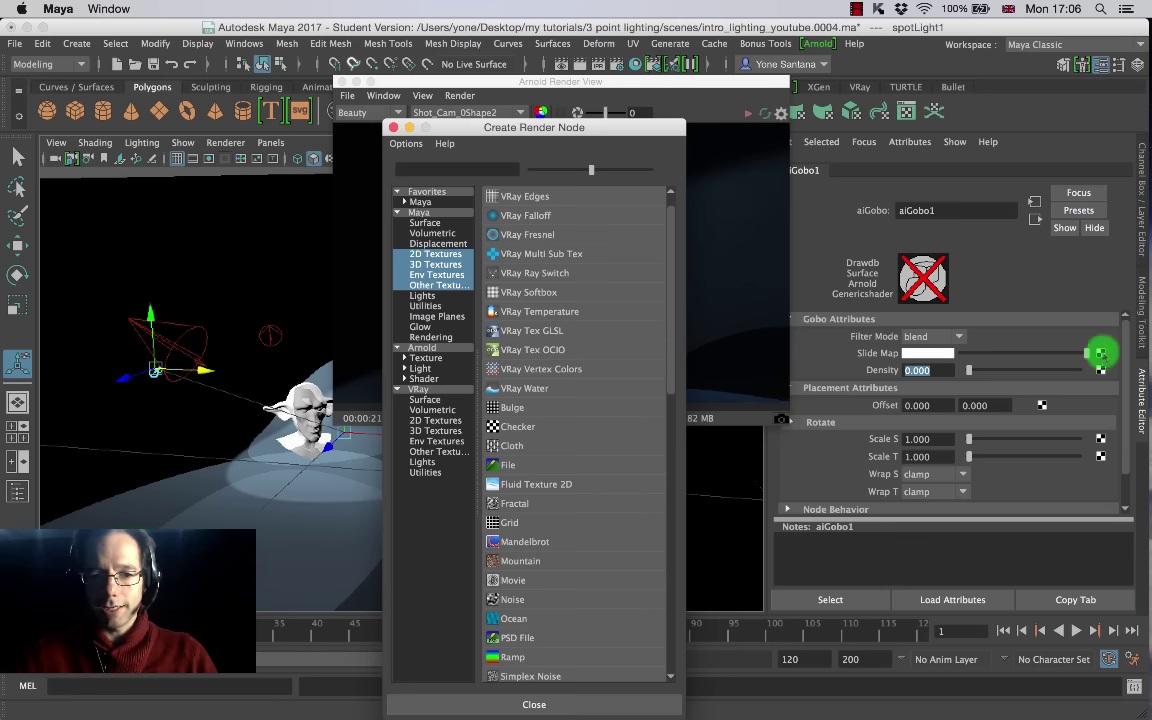
{"action": "left_click", "coordinate": [513, 470]}
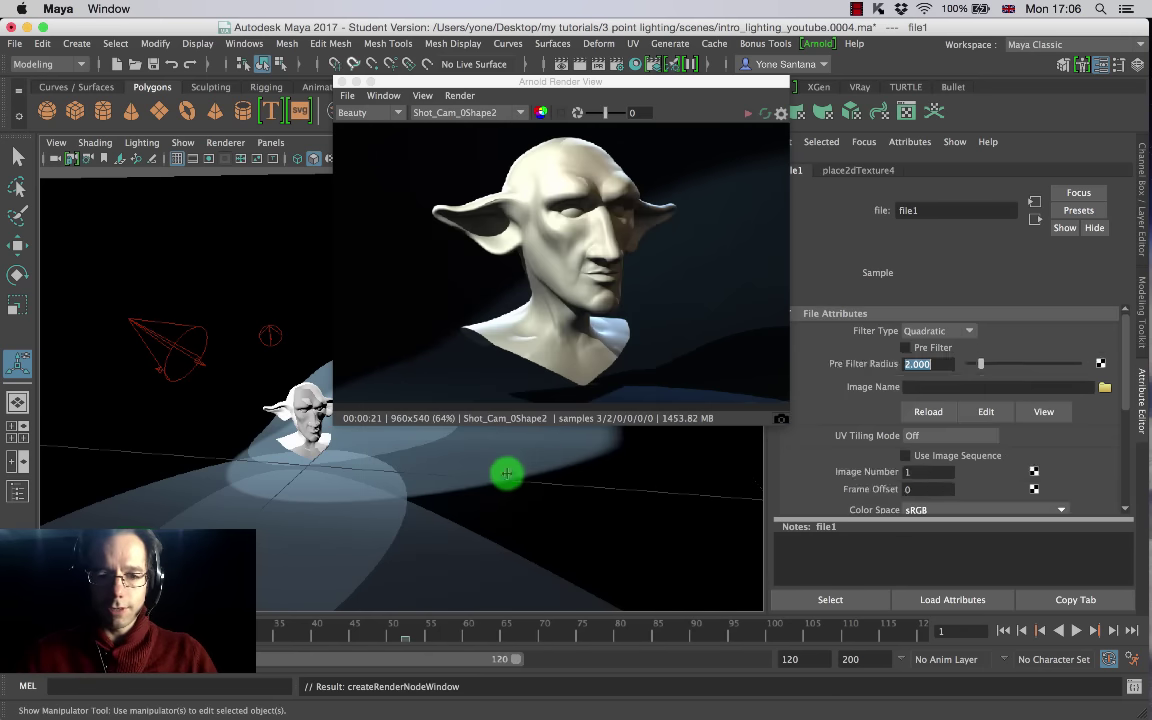
Step: Load Gobo_Grid copy.jpg from sourceimages as file1's image
{"action": "left_click", "coordinate": [1105, 386]}
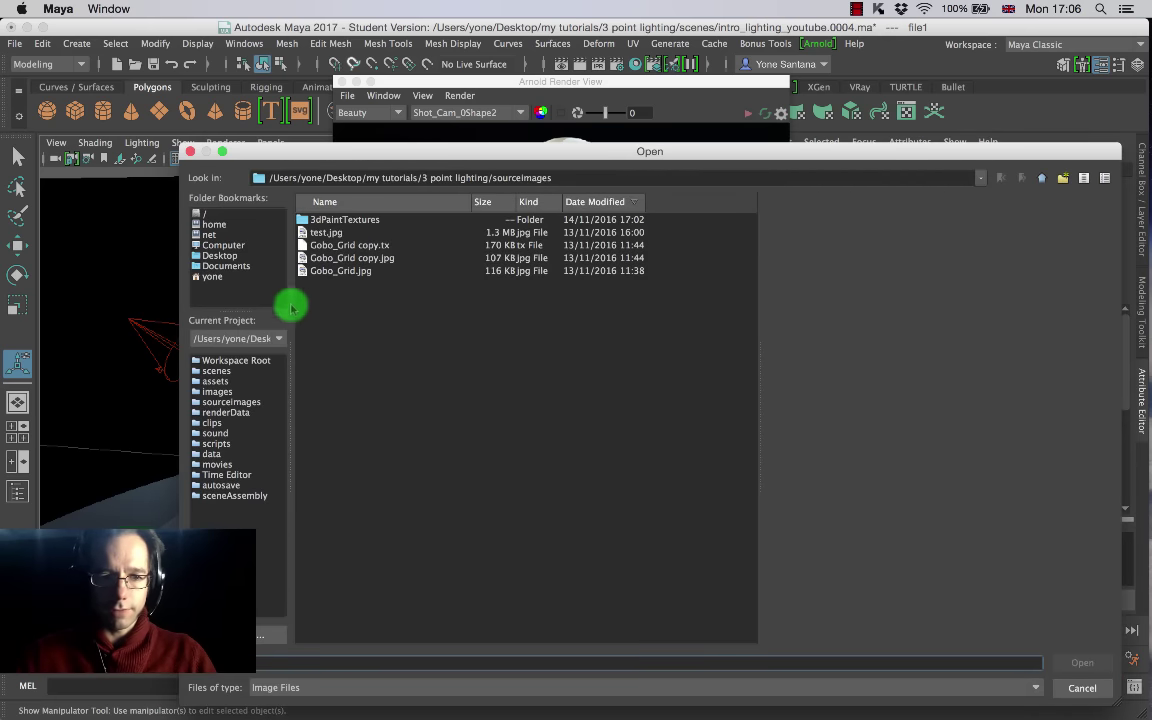
{"action": "left_click", "coordinate": [372, 259]}
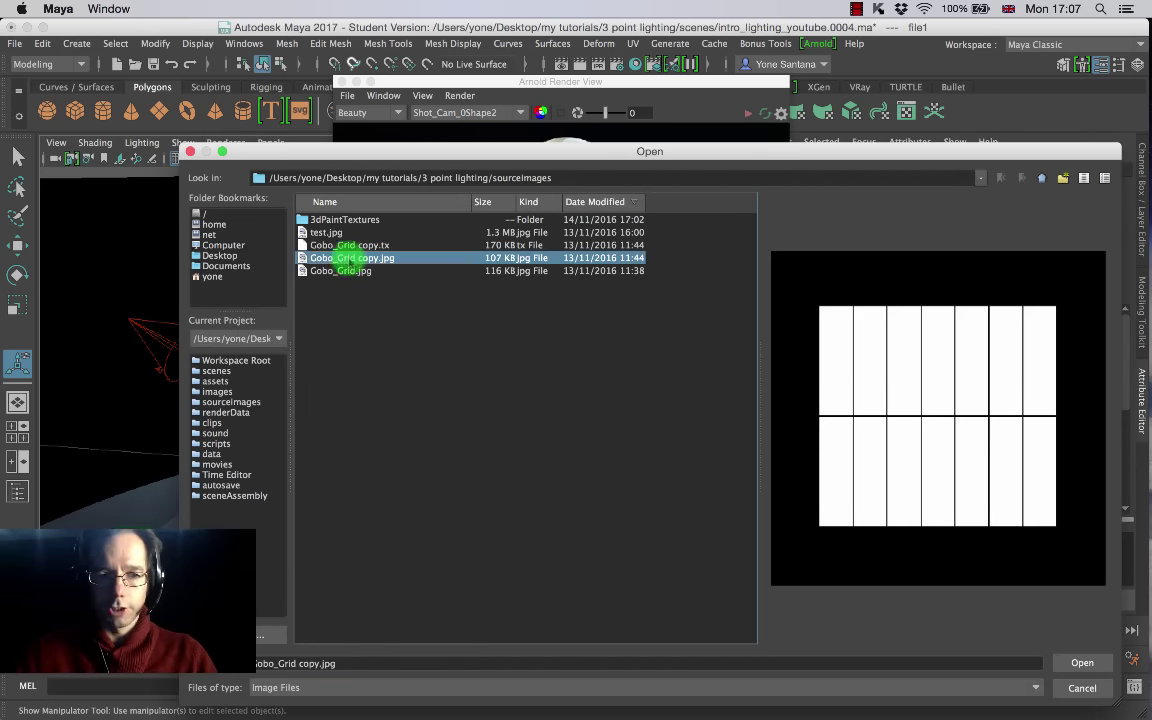
{"action": "left_click_drag", "start_coordinate": [899, 151], "coordinate": [752, 89]}
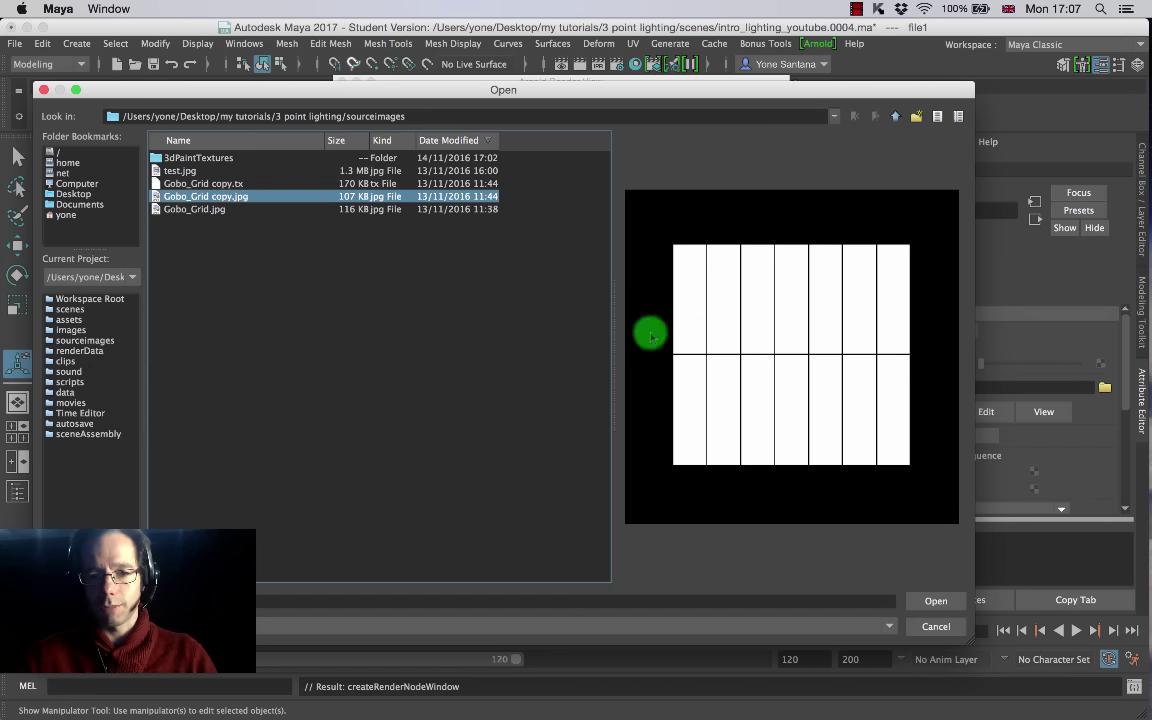
{"action": "left_click", "coordinate": [958, 604]}
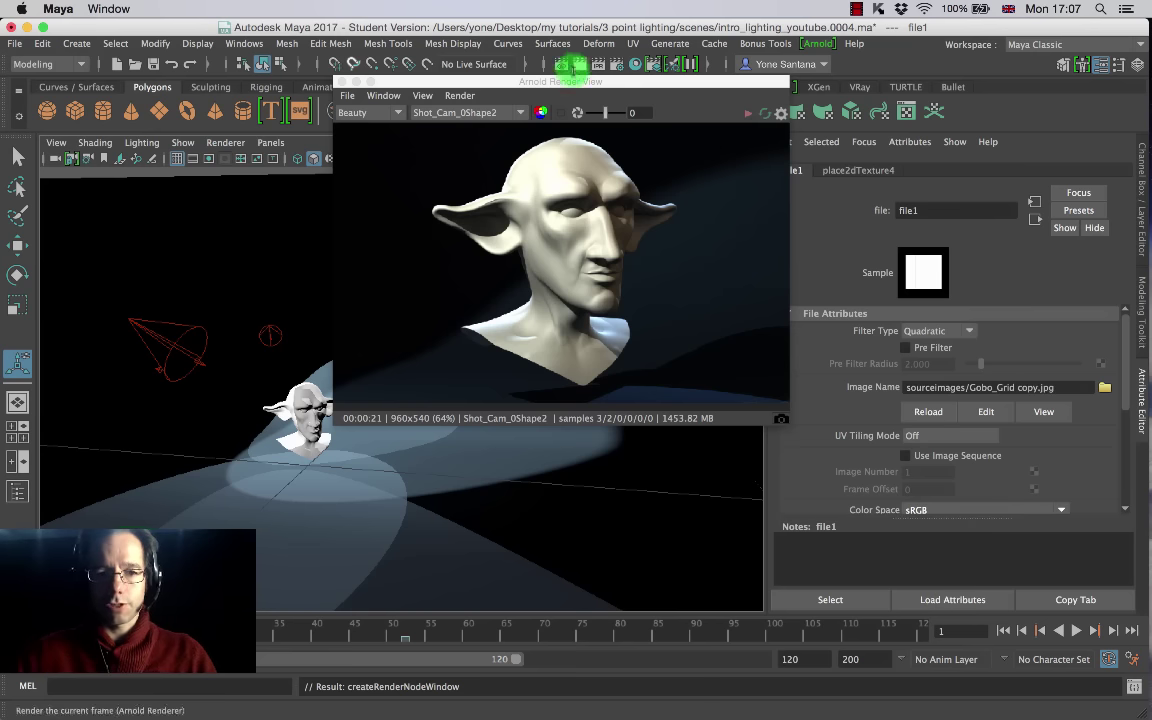
Step: Set the Arnold render camera to perspShape and orbit toward the lights above the head
{"action": "left_click", "coordinate": [712, 153]}
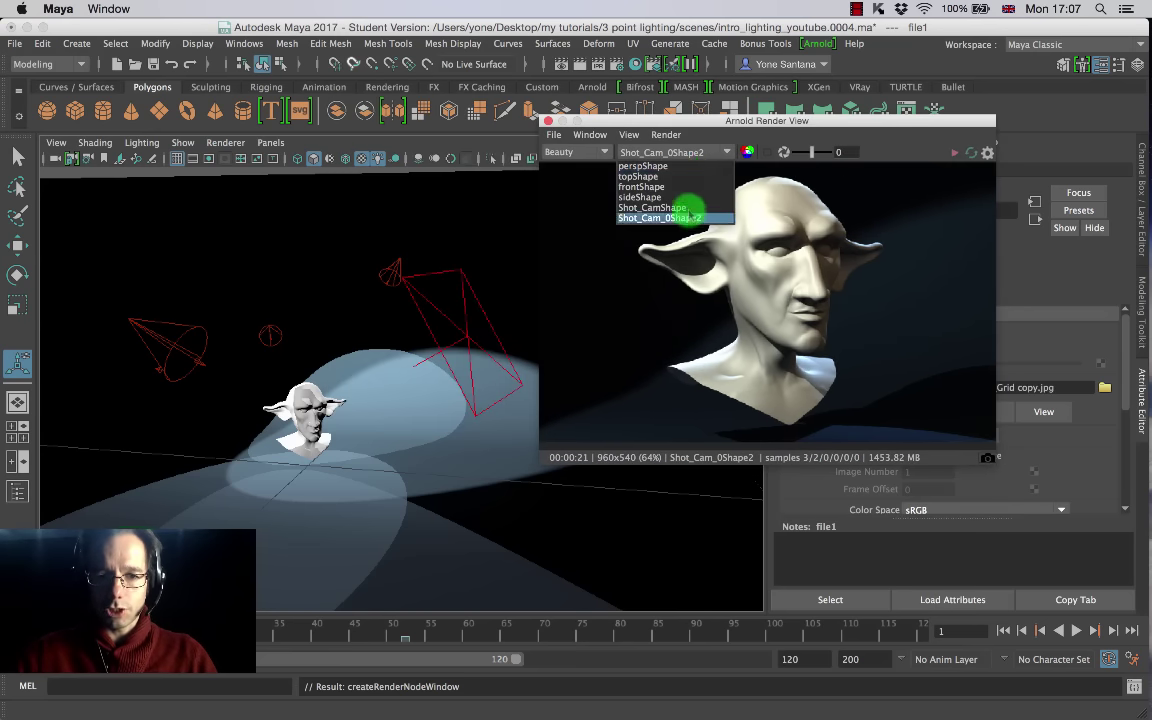
{"action": "left_click", "coordinate": [689, 166]}
{"action": "mouse_move", "coordinate": [355, 411]}
{"action": "left_mouse_down", "text": "alt"}
{"action": "mouse_move", "coordinate": [390, 430]}
{"action": "mouse_move", "coordinate": [373, 419]}
{"action": "left_mouse_up", "text": "alt"}
{"action": "right_click_drag", "start_coordinate": [373, 419], "coordinate": [411, 410], "text": "alt"}
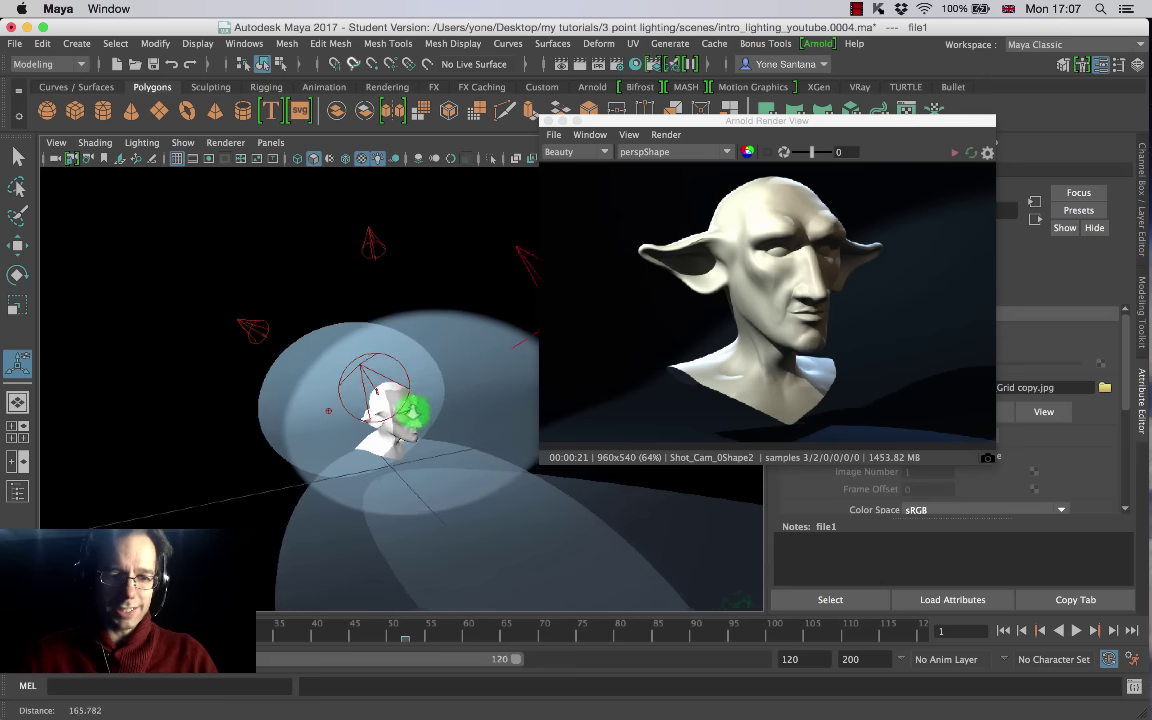
{"action": "left_click_drag", "start_coordinate": [411, 410], "coordinate": [341, 287], "text": "alt"}
Step: Turn off Illuminates by Default on the back light above the head
{"action": "left_click", "coordinate": [359, 266]}
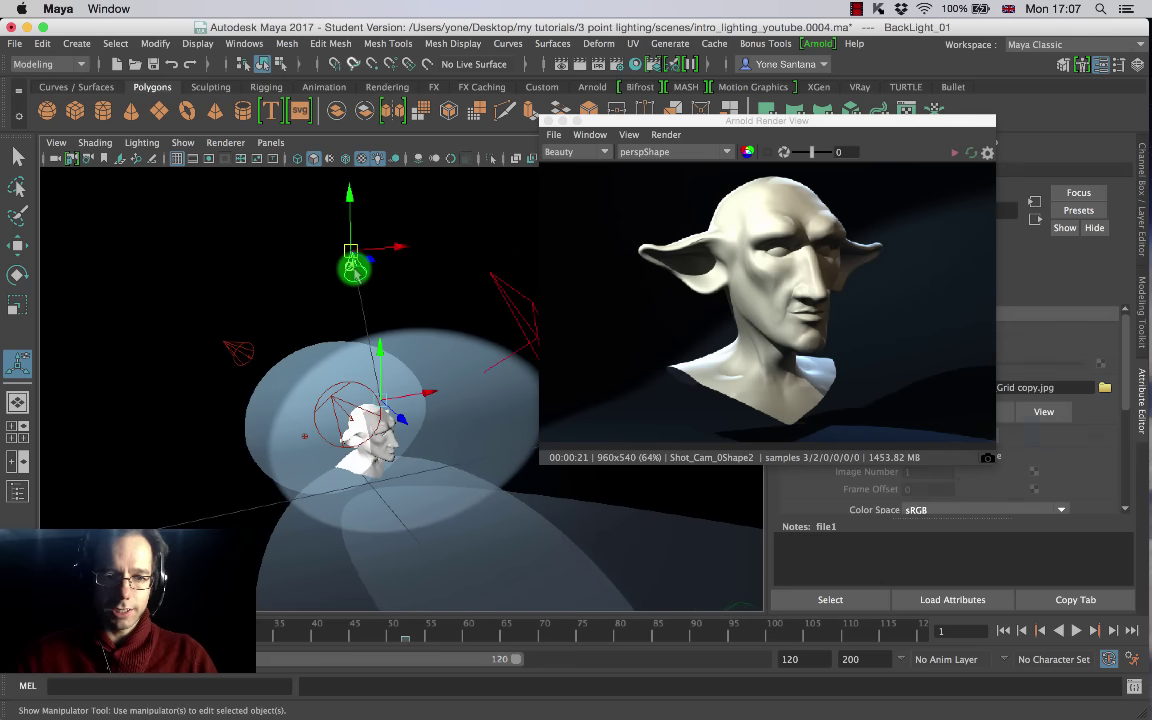
{"action": "left_click_drag", "start_coordinate": [886, 122], "coordinate": [806, 379]}
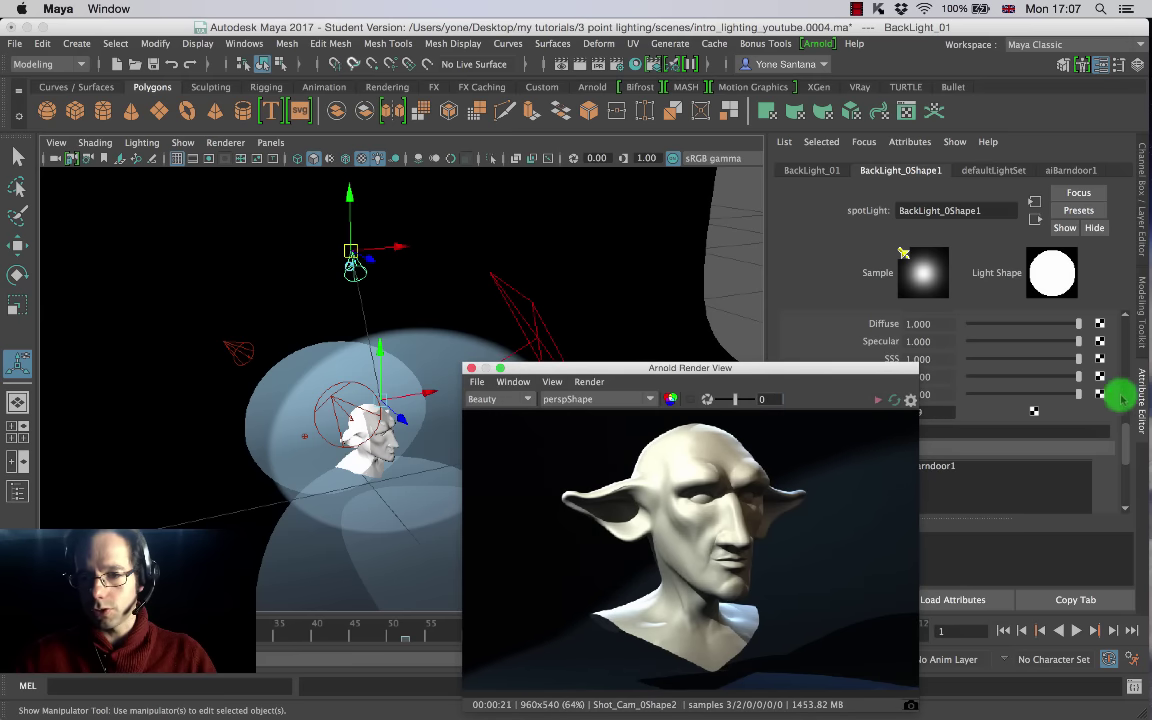
{"action": "left_click_drag", "start_coordinate": [1127, 432], "coordinate": [1124, 305]}
{"action": "left_click_drag", "start_coordinate": [797, 370], "coordinate": [755, 477]}
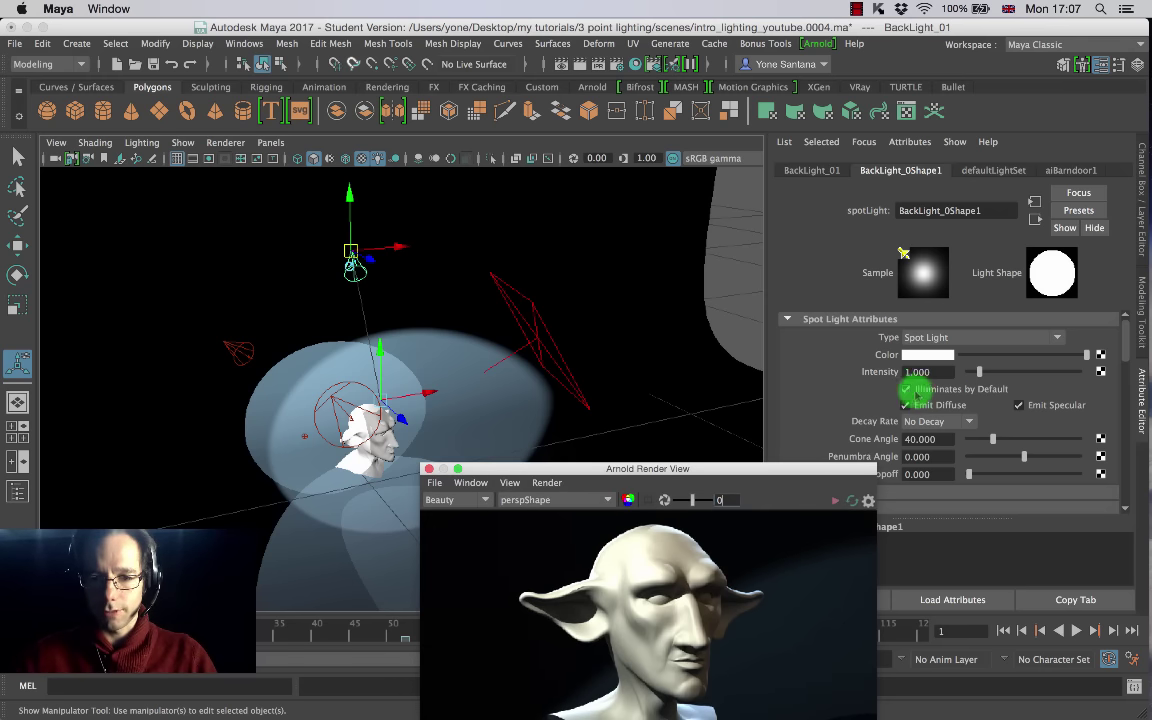
{"action": "left_click", "coordinate": [906, 389]}
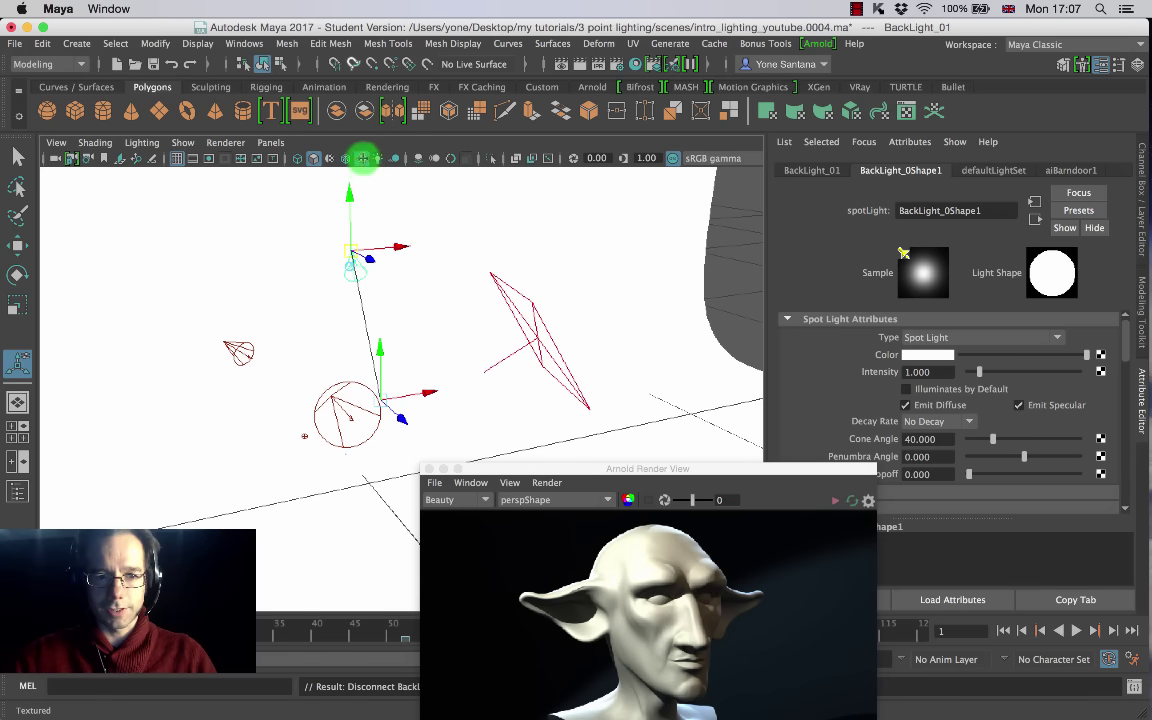
Step: Enable viewport lighting and turn off Illuminates by Default on the key light
{"action": "left_click", "coordinate": [375, 157]}
{"action": "left_click", "coordinate": [238, 340]}
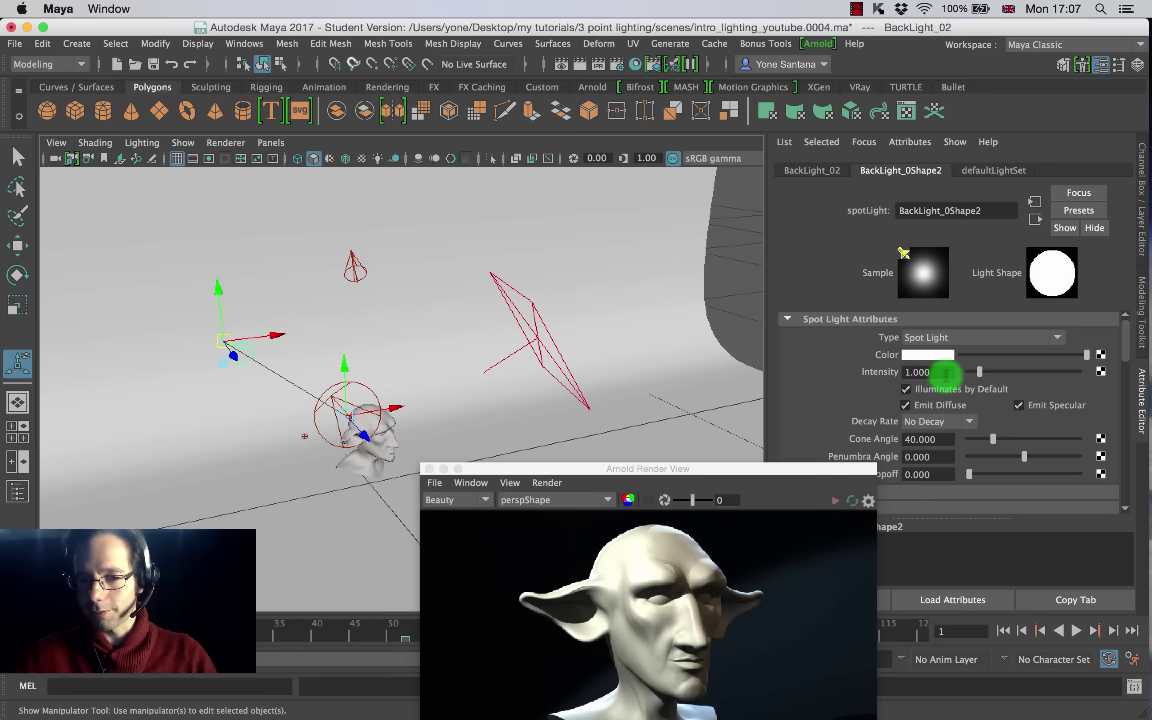
{"action": "left_click", "coordinate": [365, 392]}
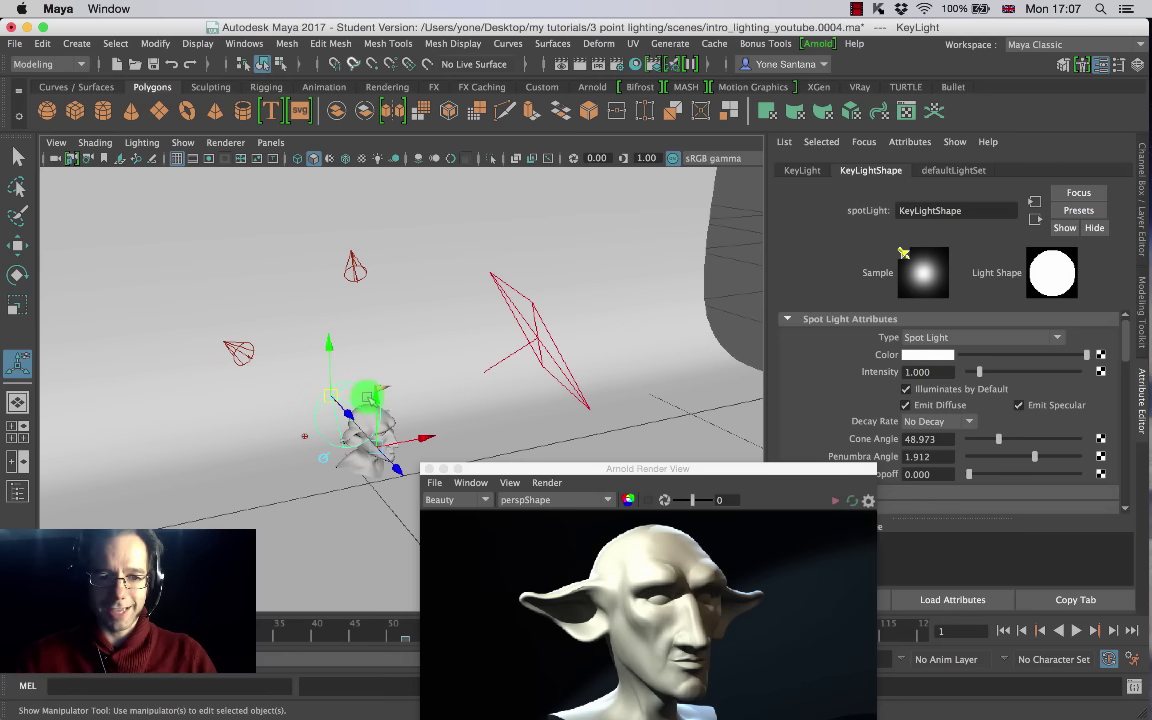
{"action": "left_click", "coordinate": [906, 389]}
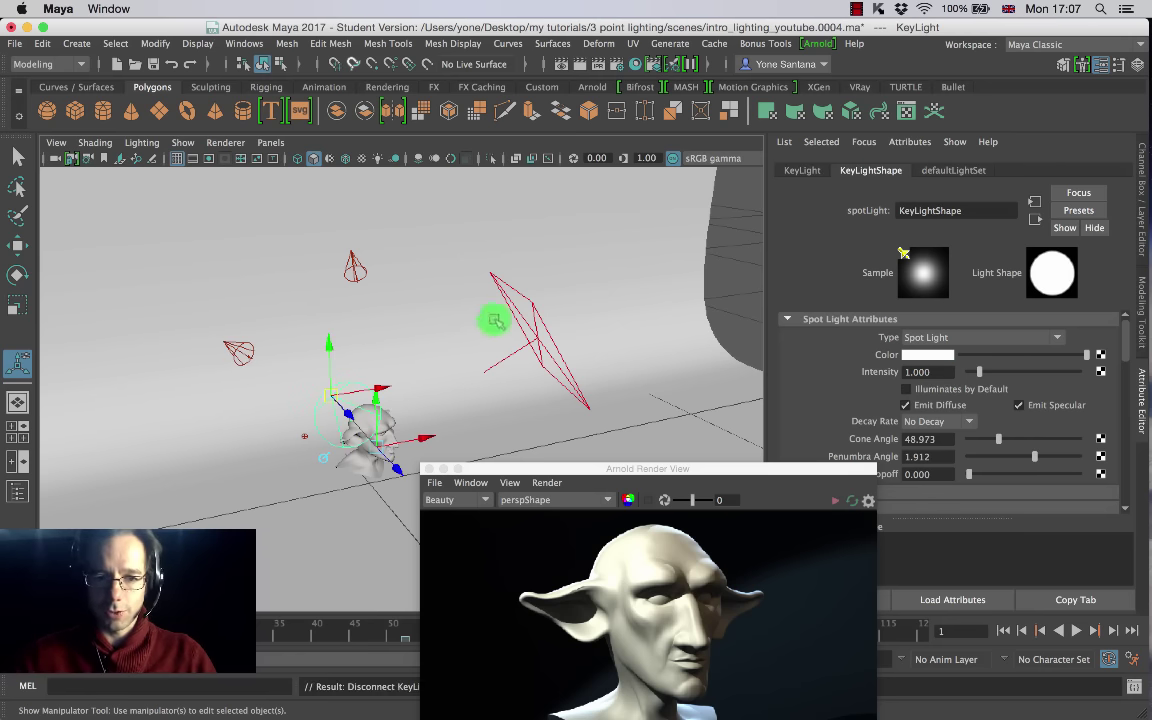
{"action": "left_click", "coordinate": [536, 311]}
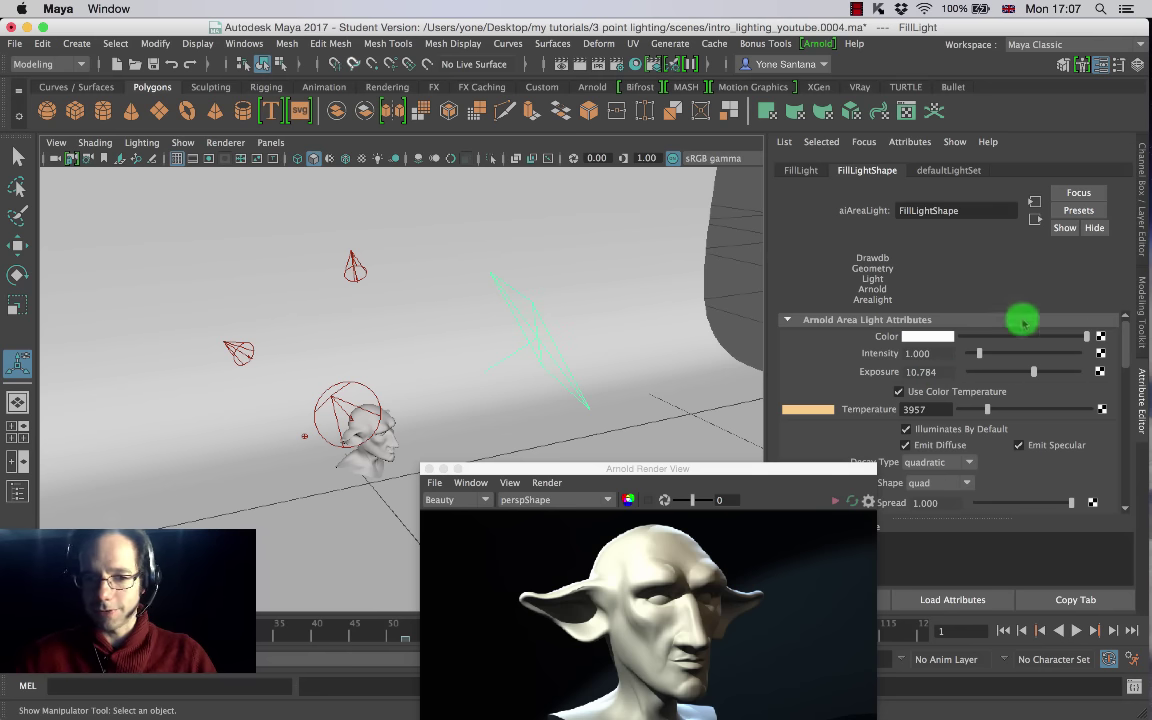
{"action": "left_click", "coordinate": [304, 444]}
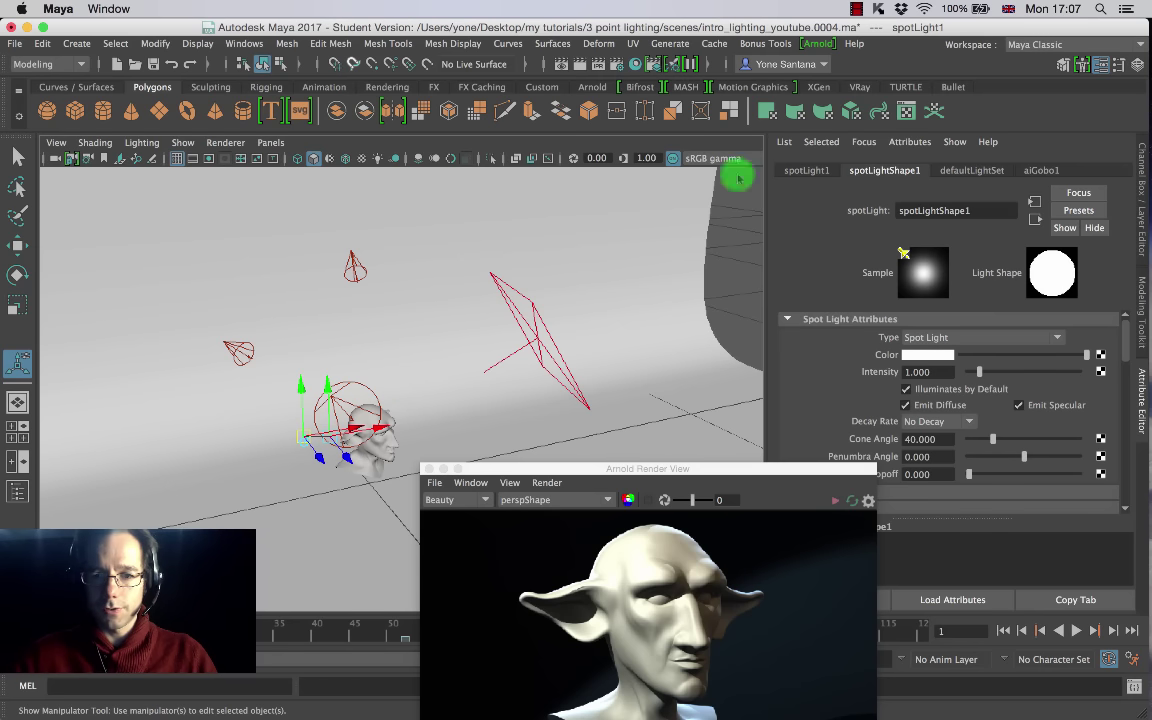
Step: Rename the spotLight1 transform to Gobo and start a live Arnold IPR render
{"action": "left_click", "coordinate": [806, 170]}
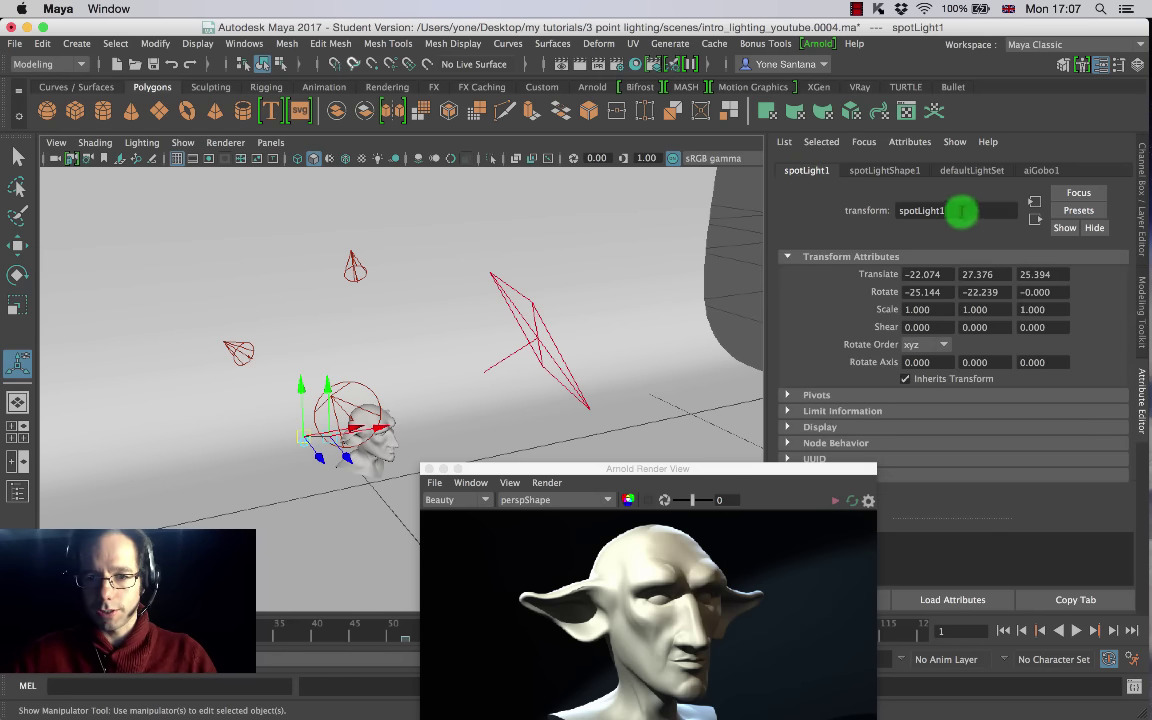
{"action": "left_click_drag", "start_coordinate": [960, 211], "coordinate": [737, 209]}
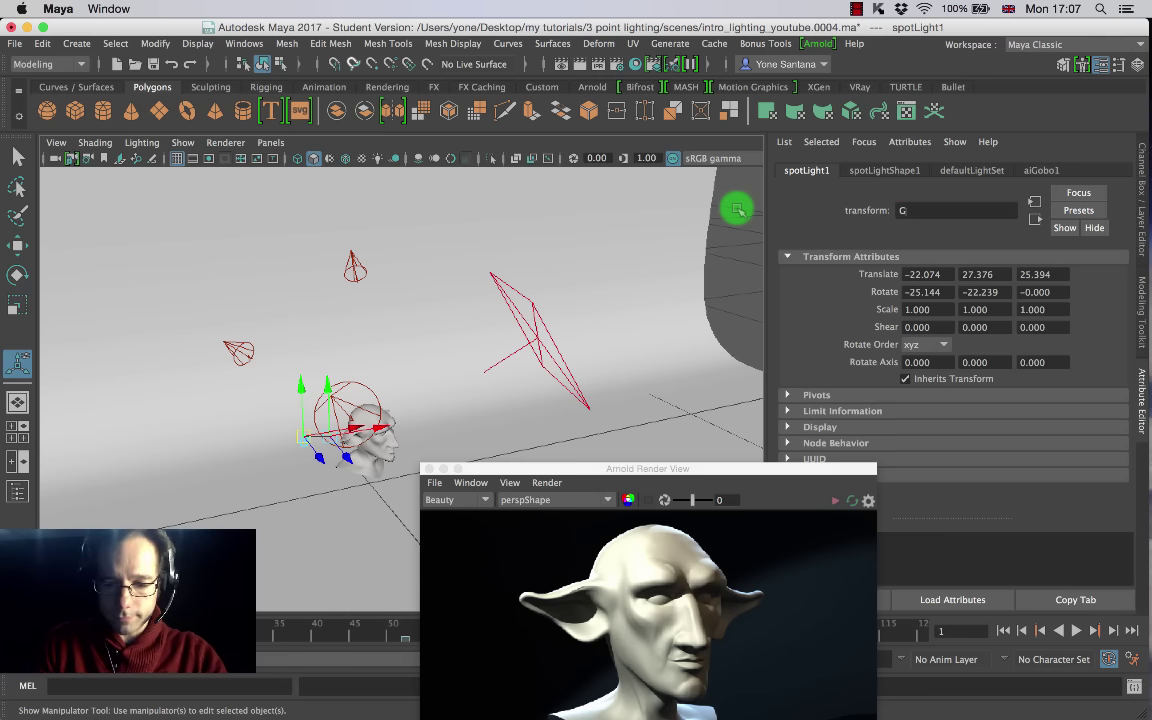
{"action": "key", "text": "Return"}
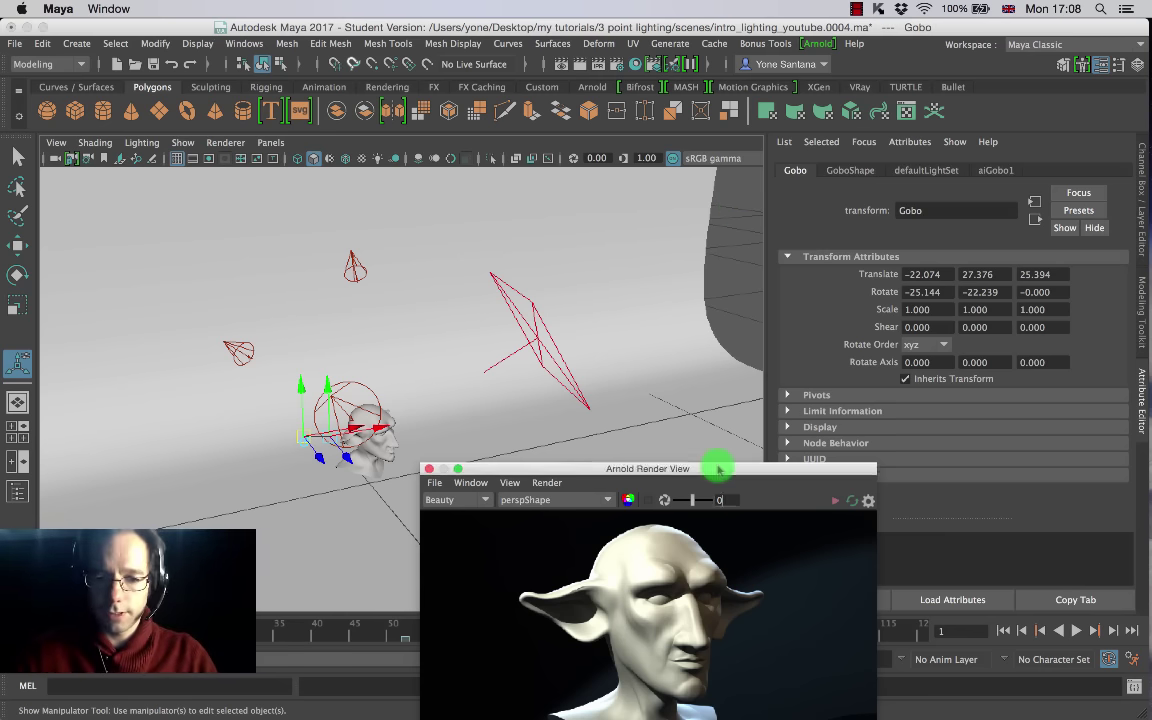
{"action": "left_click_drag", "start_coordinate": [720, 468], "coordinate": [765, 191]}
{"action": "left_click", "coordinate": [881, 227]}
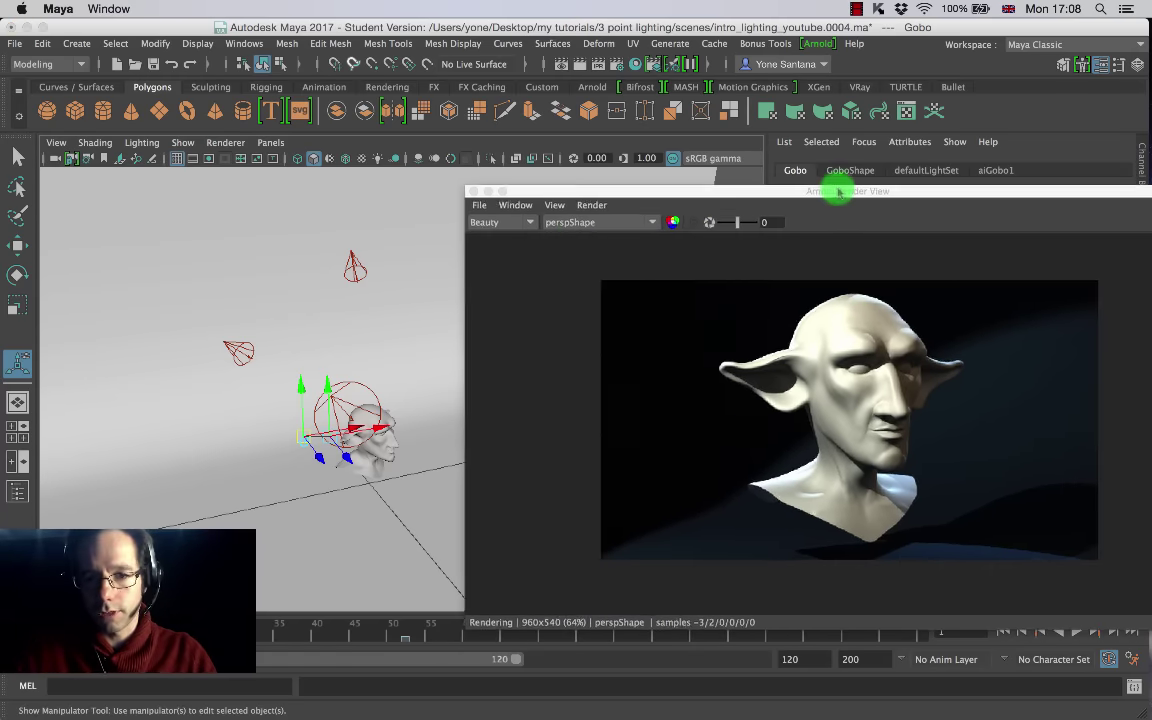
Step: Stop and restart the live Arnold interactive render
{"action": "left_click_drag", "start_coordinate": [836, 186], "coordinate": [676, 110]}
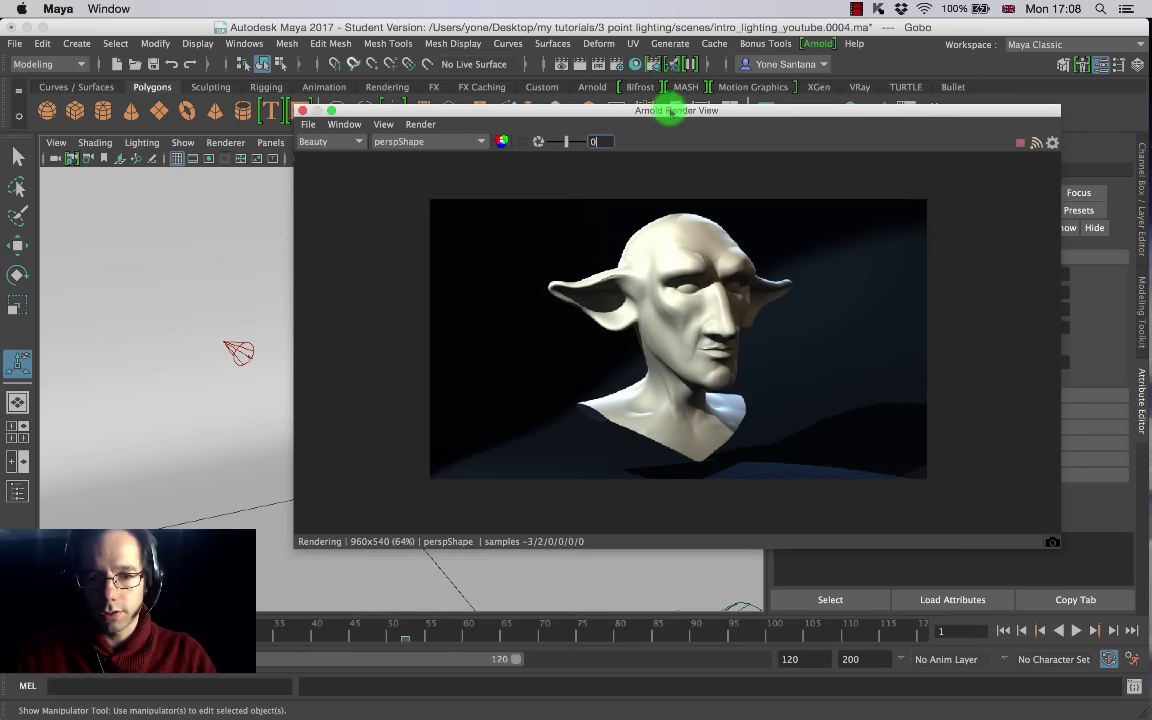
{"action": "left_click", "coordinate": [419, 124]}
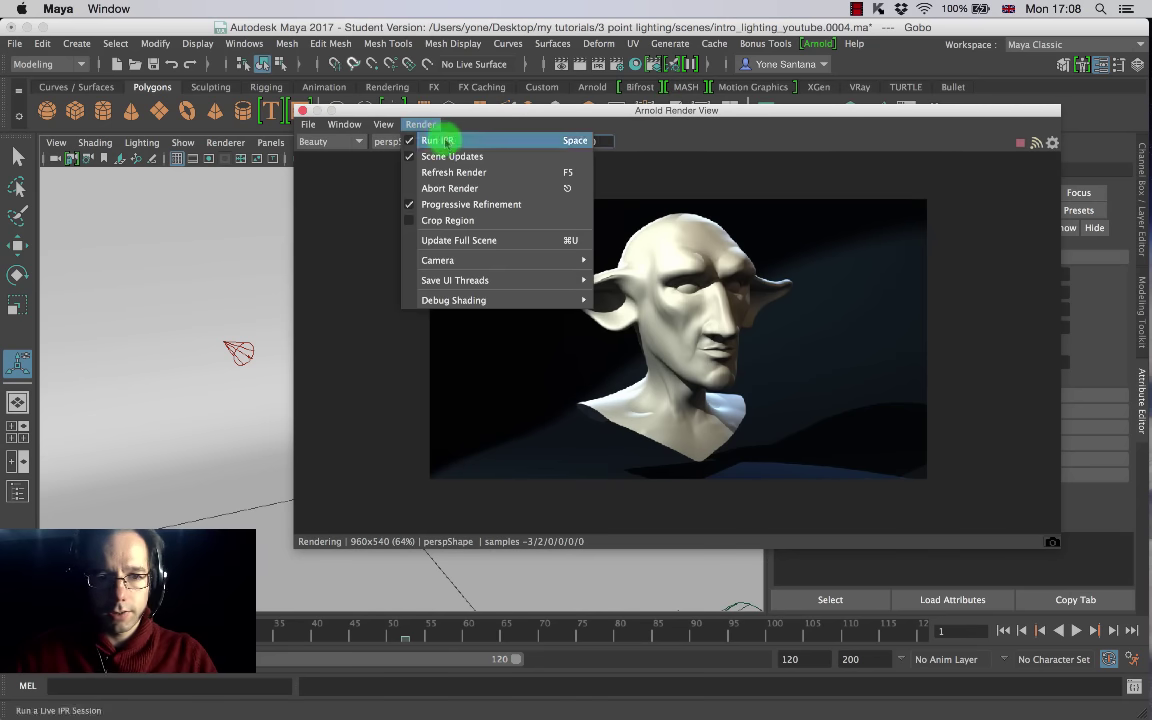
{"action": "left_click", "coordinate": [449, 142]}
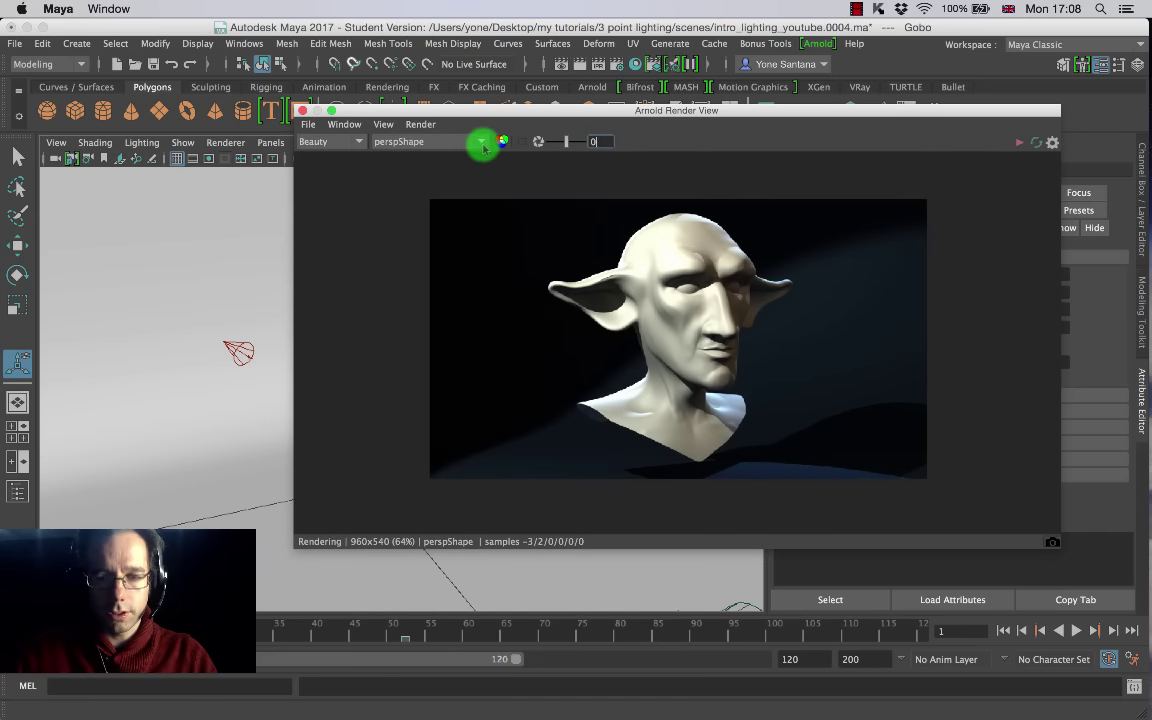
{"action": "left_click", "coordinate": [1019, 147]}
Step: Try the Shot_CamShape and Shot_Cam_0Shape2 render cameras, settling on persp
{"action": "left_click", "coordinate": [470, 141]}
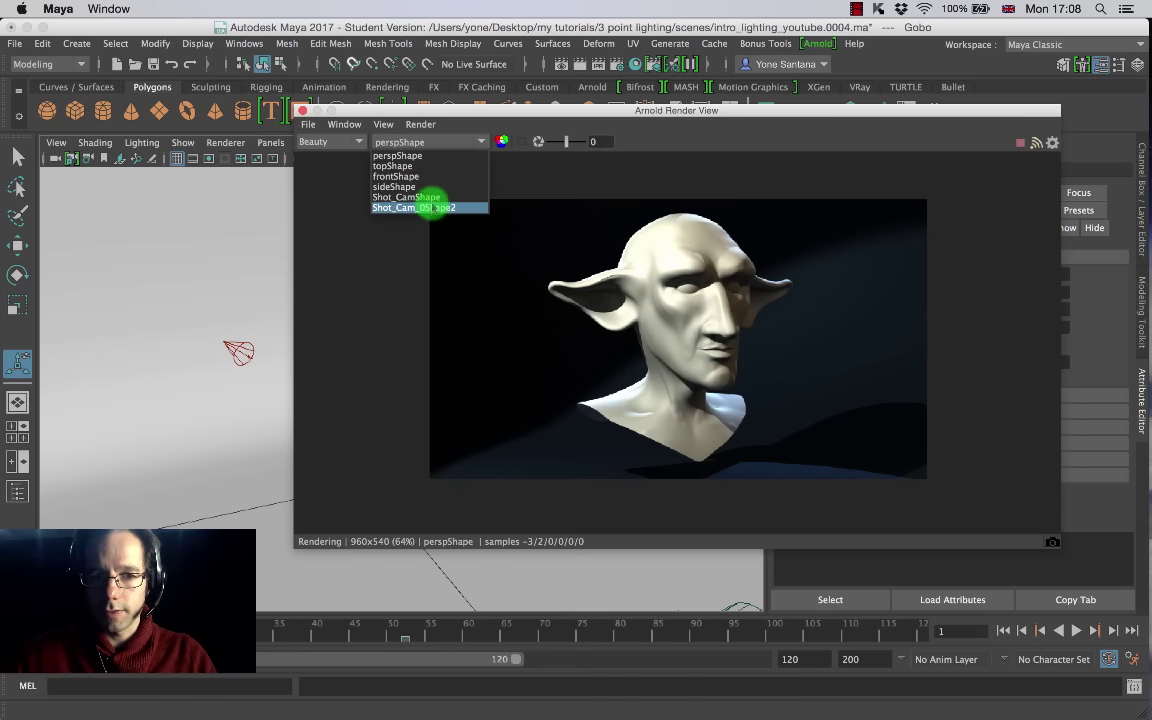
{"action": "left_click", "coordinate": [410, 197]}
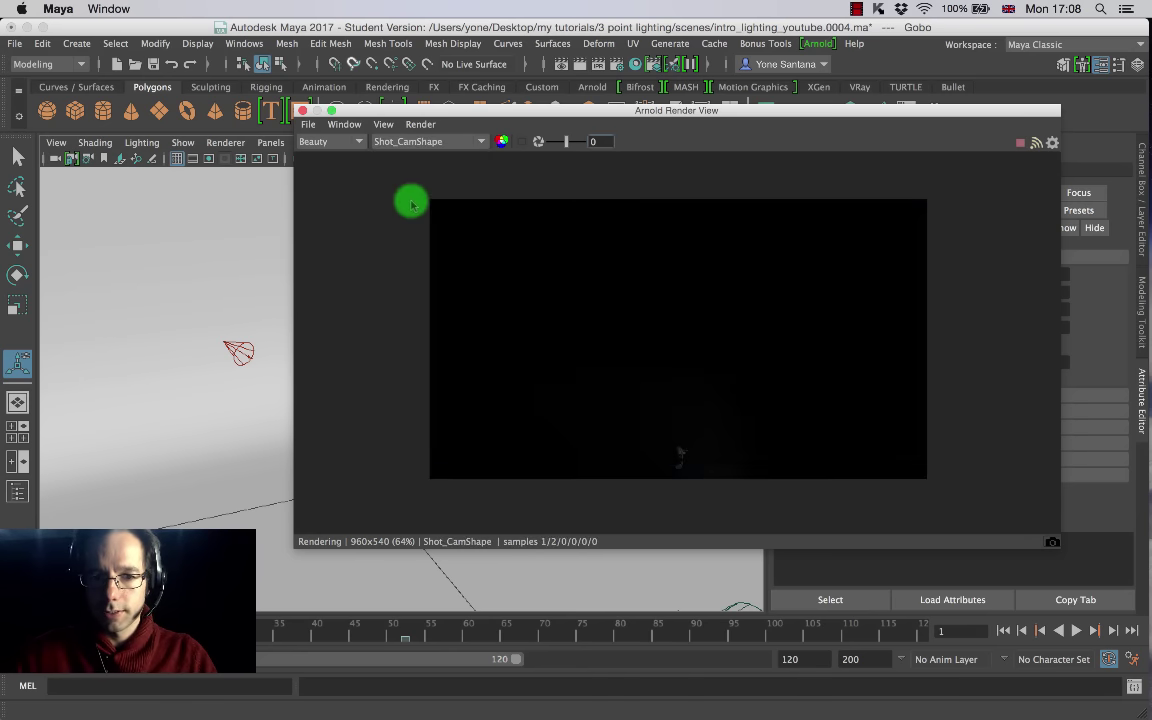
{"action": "left_click", "coordinate": [442, 142]}
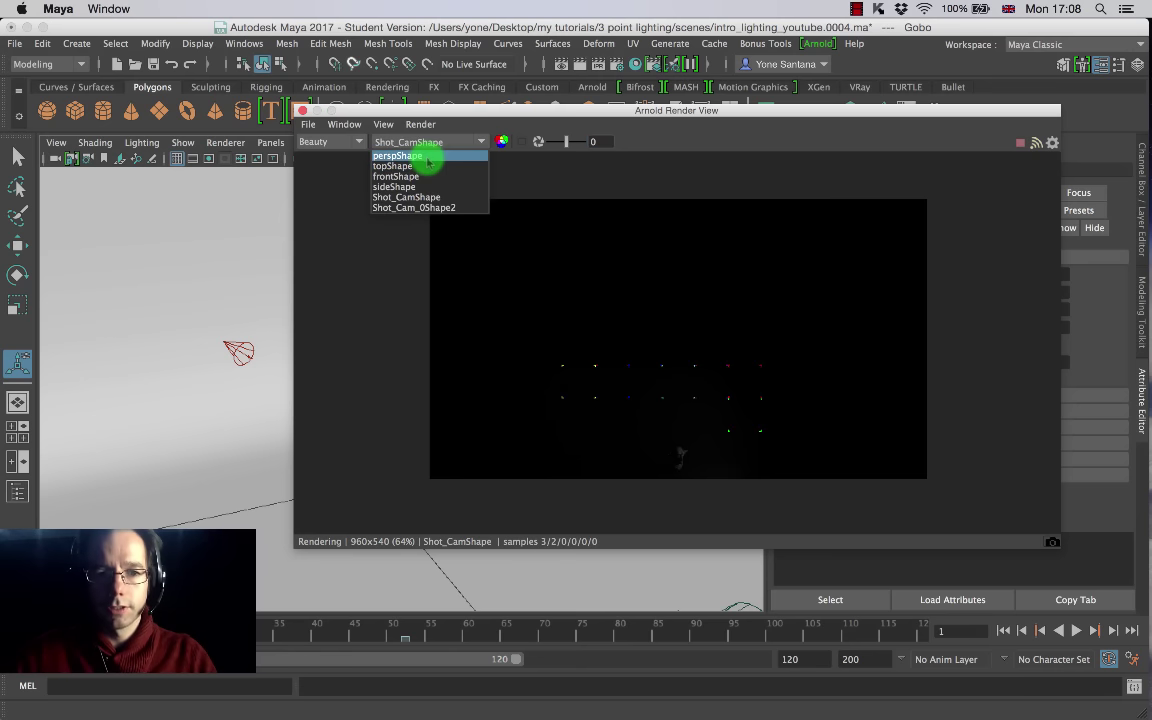
{"action": "left_click", "coordinate": [422, 156]}
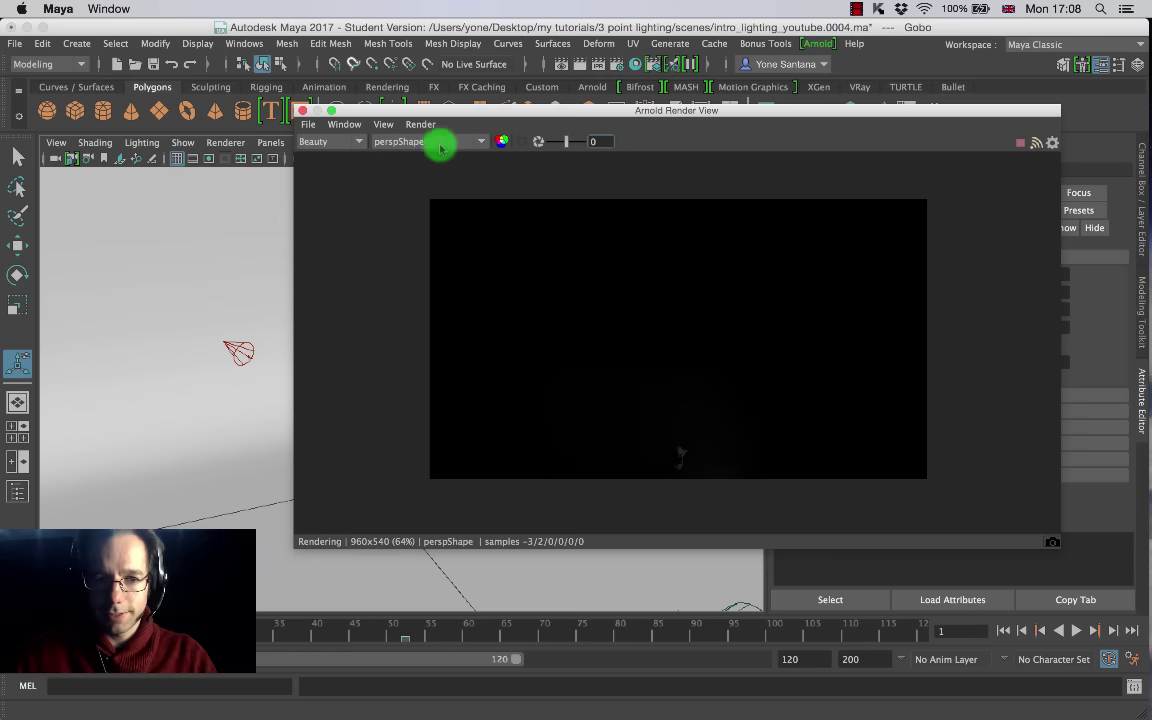
{"action": "left_click", "coordinate": [440, 146]}
{"action": "left_click", "coordinate": [440, 206]}
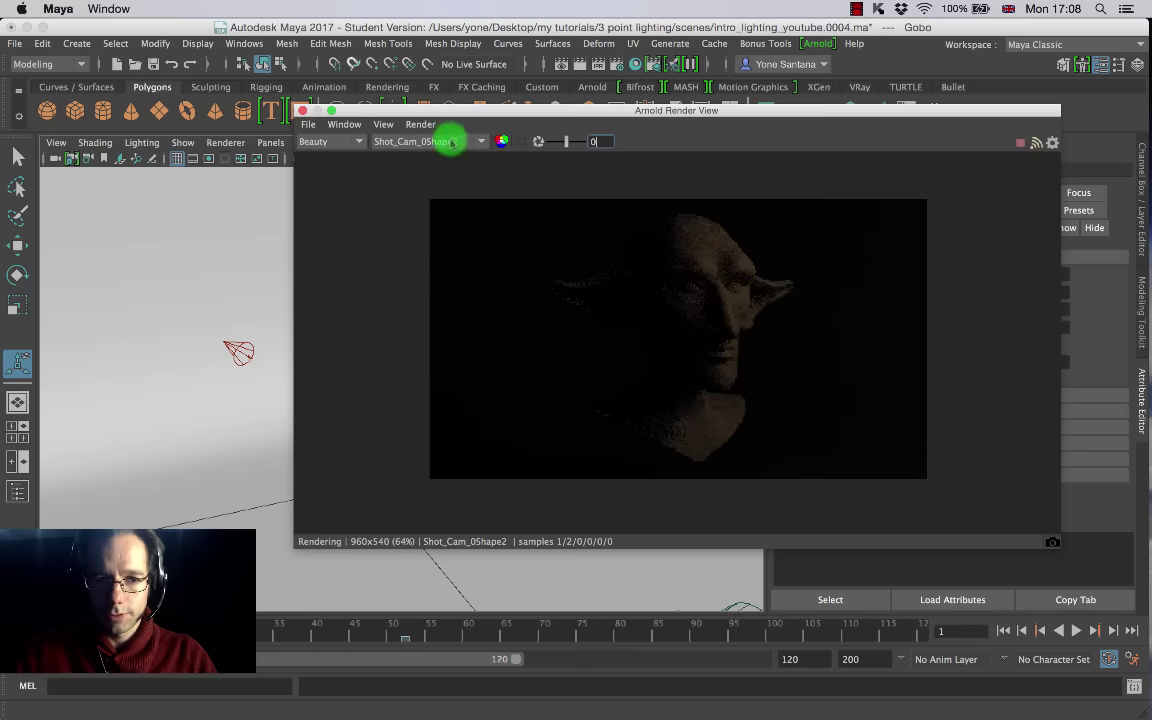
{"action": "left_click", "coordinate": [453, 143]}
{"action": "left_click", "coordinate": [442, 156]}
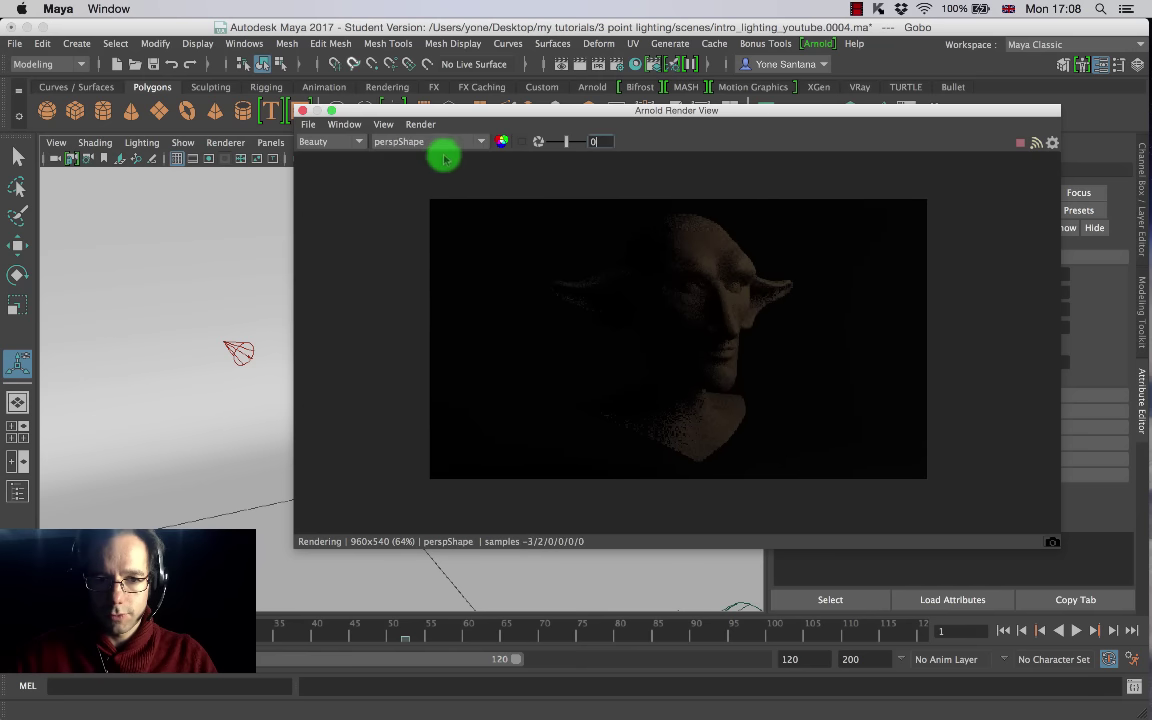
Step: Nudge the spotlight lower-left and select the Gobo light to show its attributes
{"action": "left_click_drag", "start_coordinate": [496, 109], "coordinate": [693, 101]}
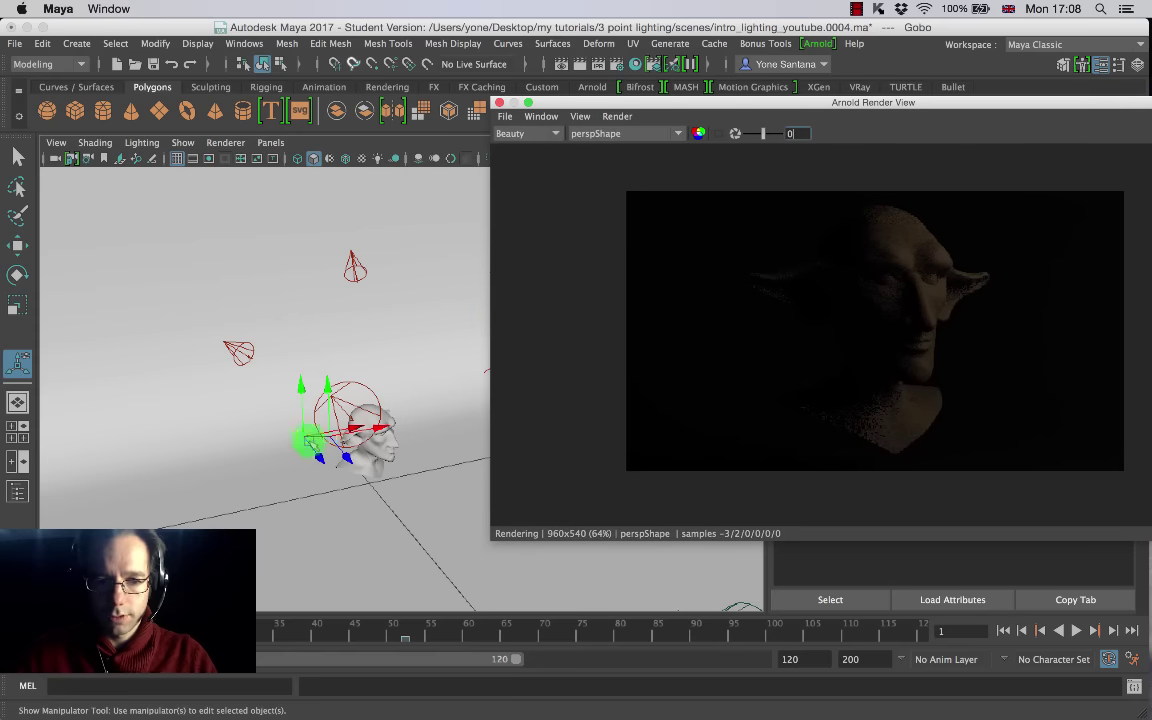
{"action": "left_click_drag", "start_coordinate": [347, 450], "coordinate": [293, 495]}
{"action": "left_click", "coordinate": [289, 510]}
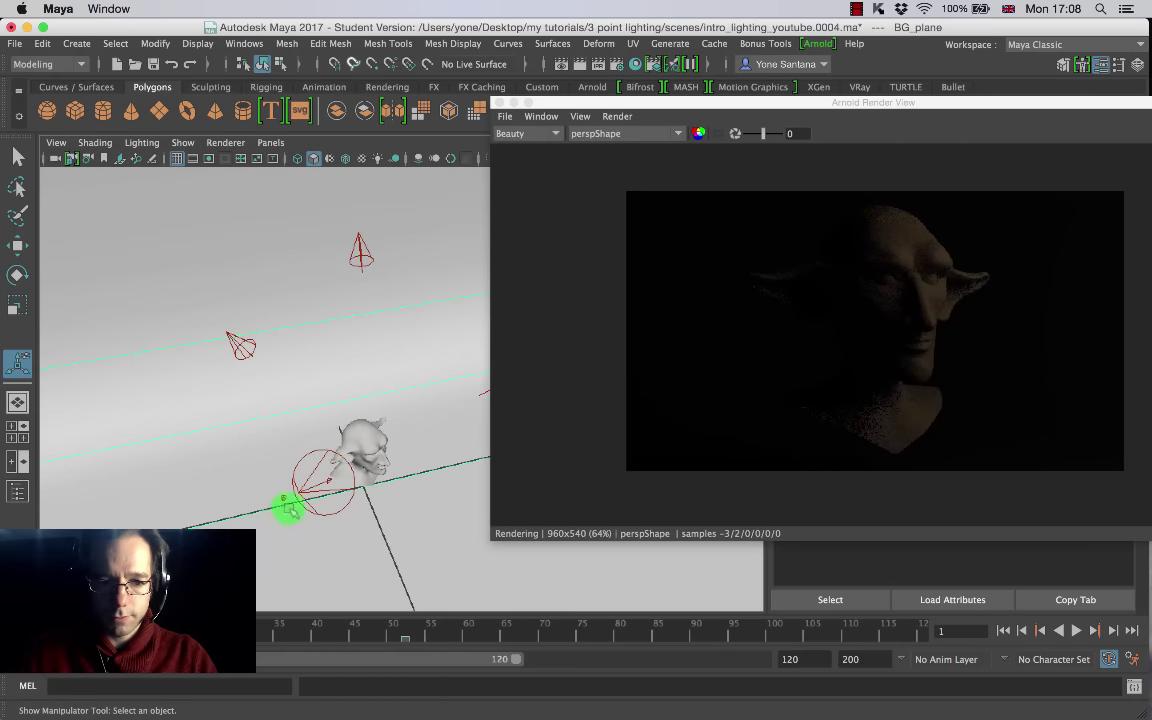
{"action": "left_click", "coordinate": [284, 500]}
{"action": "left_click_drag", "start_coordinate": [915, 105], "coordinate": [434, 94]}
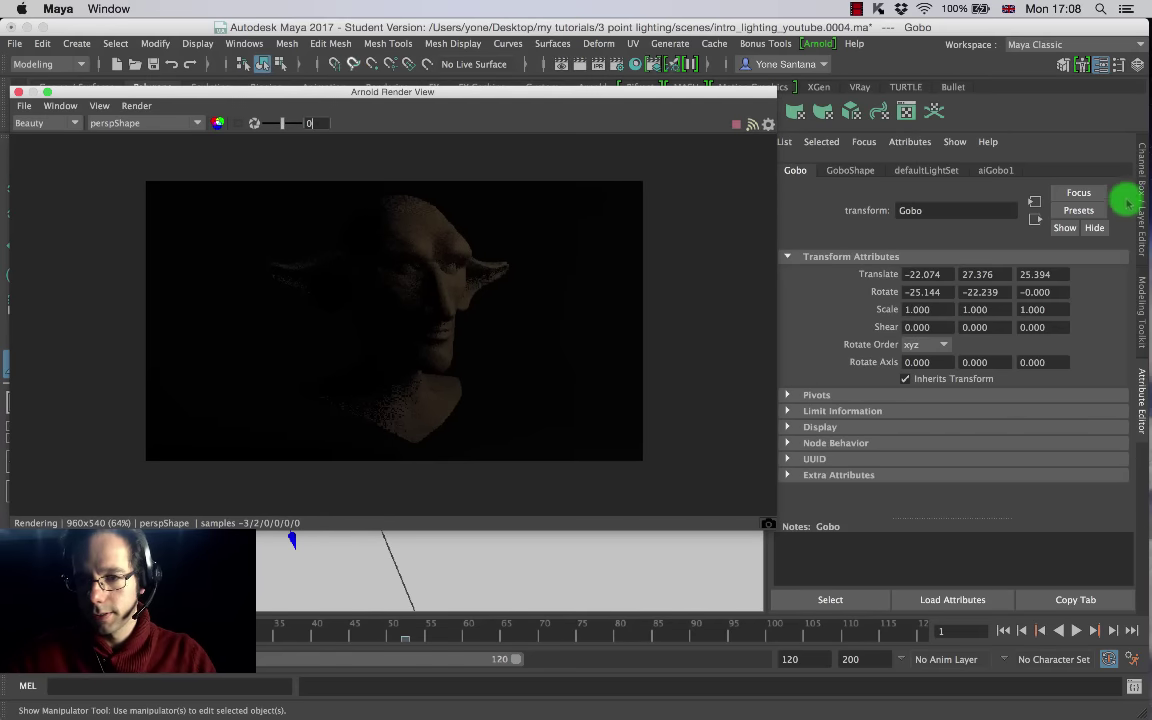
Step: Enter 20 as the Arnold Exposure on the GoboShape attributes
{"action": "left_click", "coordinate": [858, 172]}
{"action": "scroll", "coordinate": [1117, 381], "scroll_direction": "down", "scroll_amount": 5}
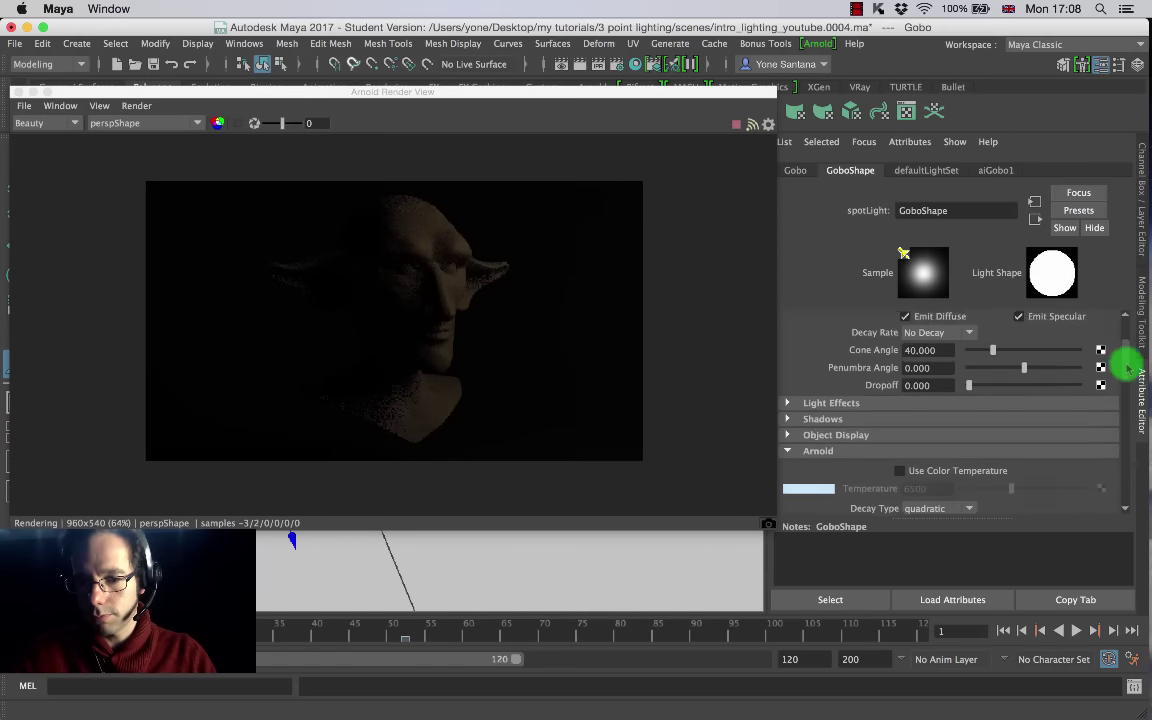
{"action": "left_click_drag", "start_coordinate": [1128, 390], "coordinate": [934, 381]}
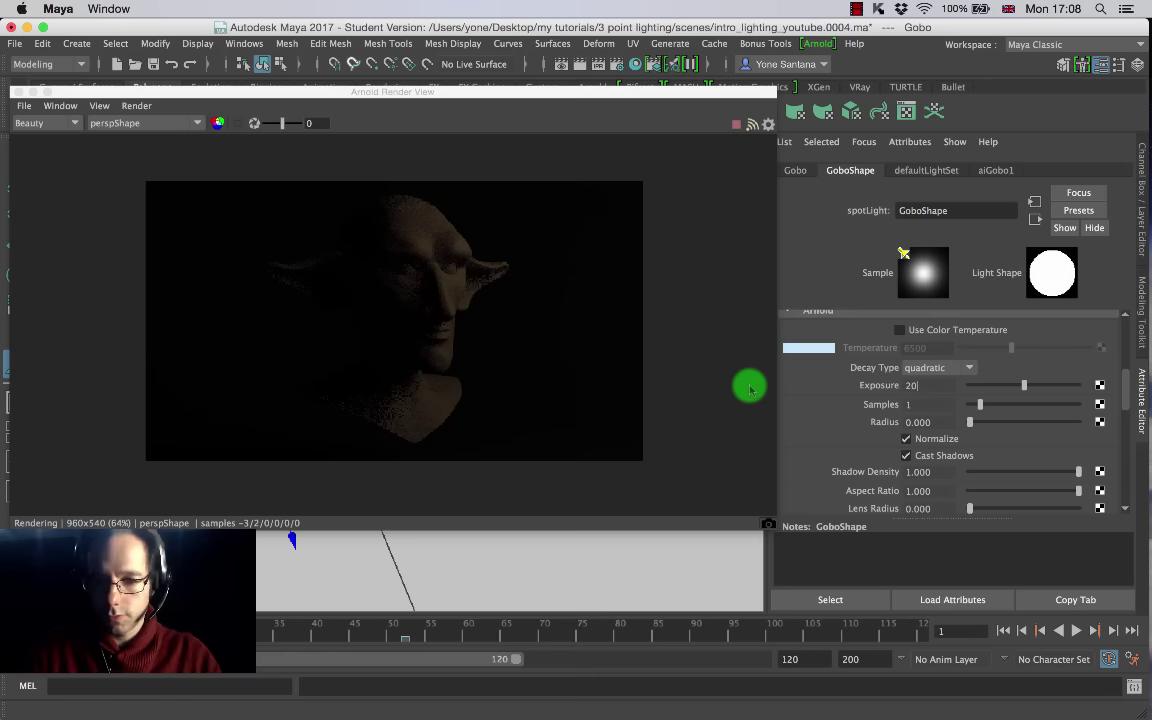
{"action": "left_click_drag", "start_coordinate": [324, 93], "coordinate": [661, 96]}
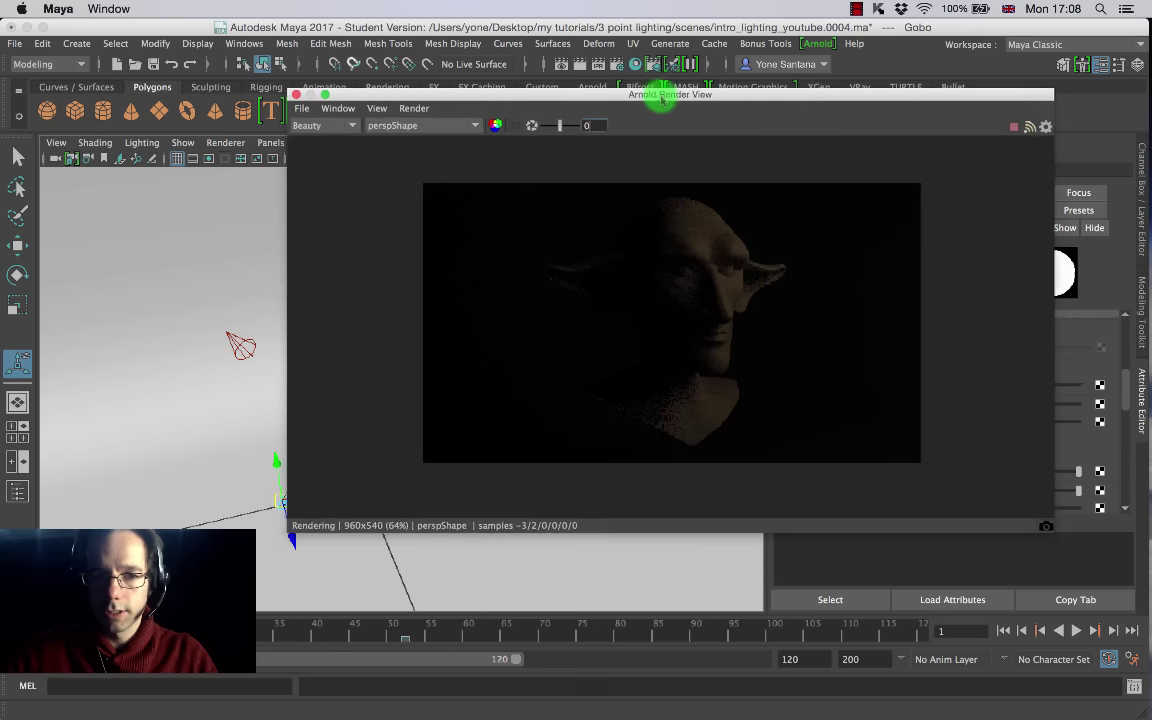
Step: Render from Shot_Cam_0Shape2 and lower the Gobo light's exposure to about 15
{"action": "left_click", "coordinate": [481, 130]}
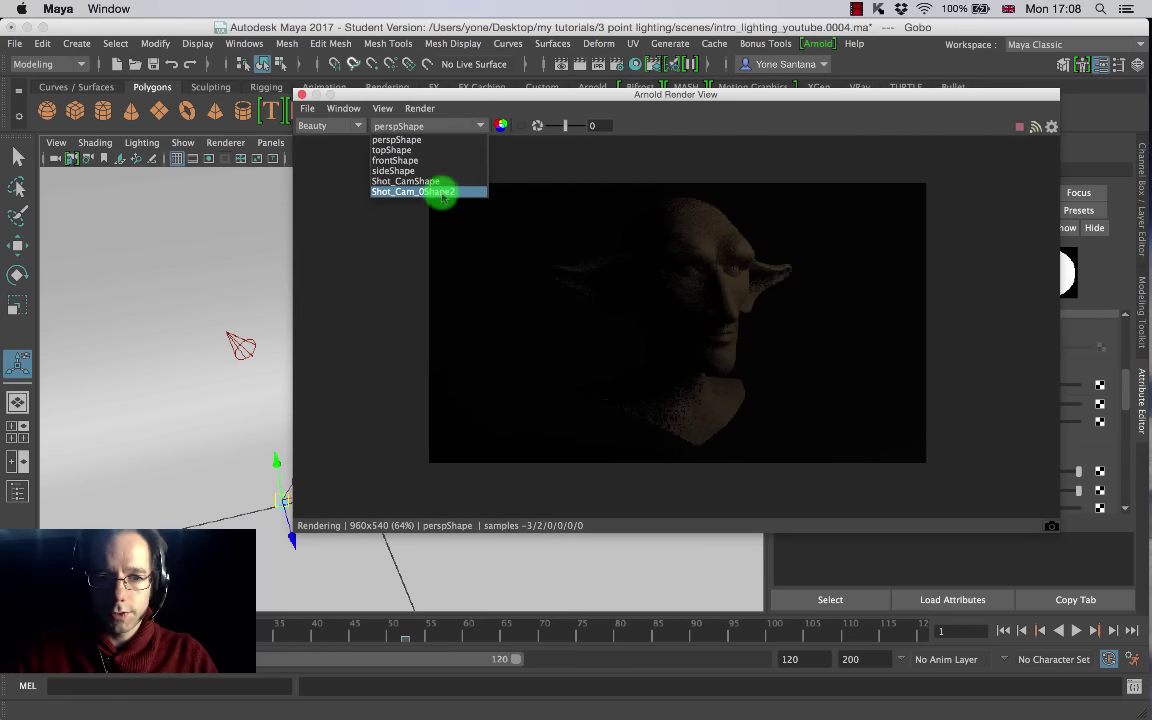
{"action": "left_click", "coordinate": [443, 192]}
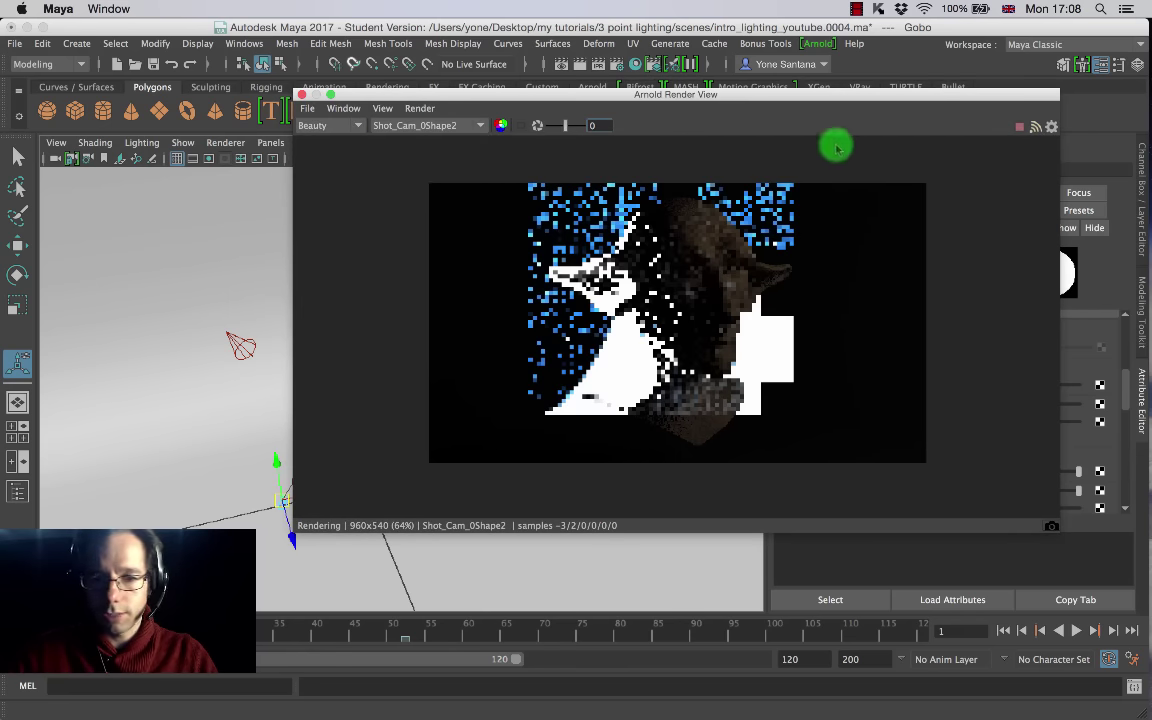
{"action": "left_click_drag", "start_coordinate": [815, 100], "coordinate": [817, 34]}
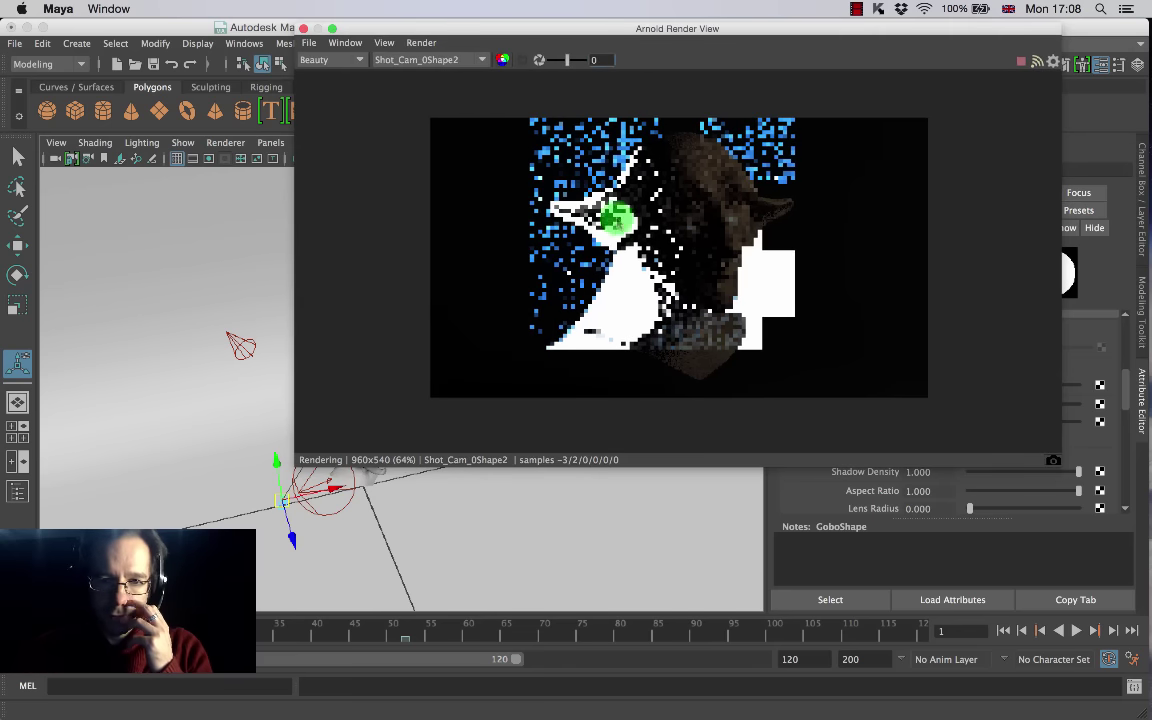
{"action": "left_click_drag", "start_coordinate": [947, 35], "coordinate": [719, 41]}
{"action": "mouse_move", "coordinate": [1030, 388]}
{"action": "left_mouse_down"}
{"action": "mouse_move", "coordinate": [1008, 386]}
{"action": "mouse_move", "coordinate": [1018, 388]}
{"action": "left_mouse_up"}
{"action": "left_click_drag", "start_coordinate": [536, 34], "coordinate": [959, 67]}
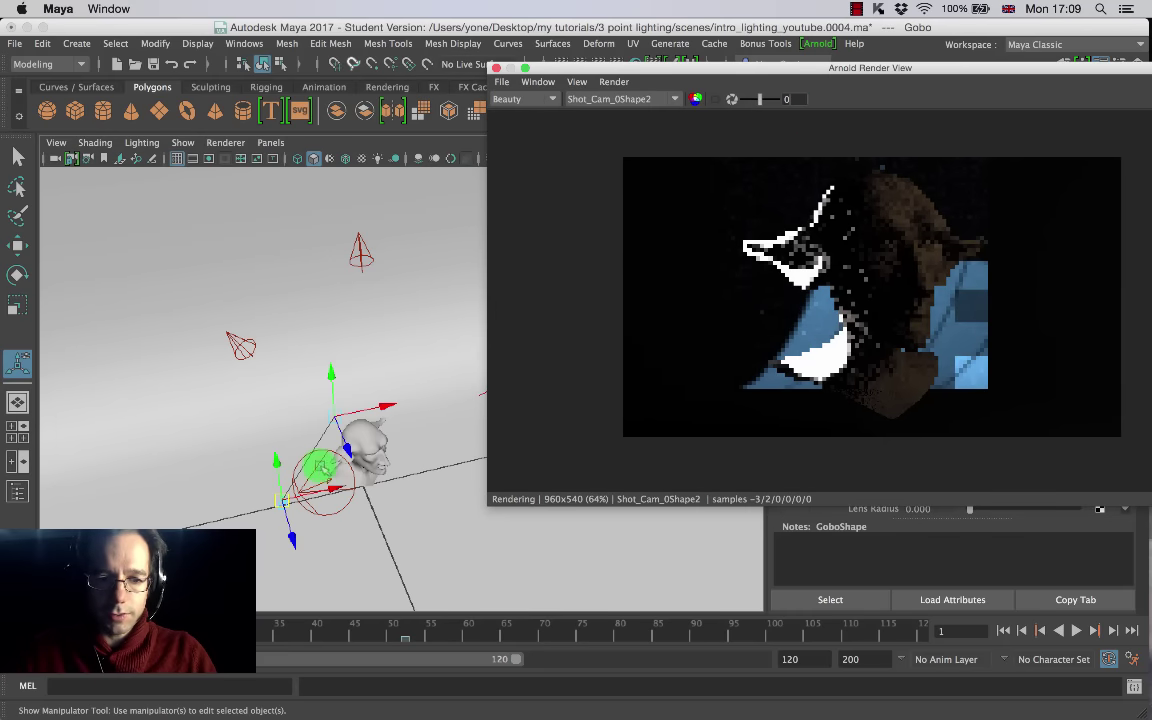
Step: Rotate the Gobo light to aim its grid pattern at the bust
{"action": "left_click", "coordinate": [318, 466]}
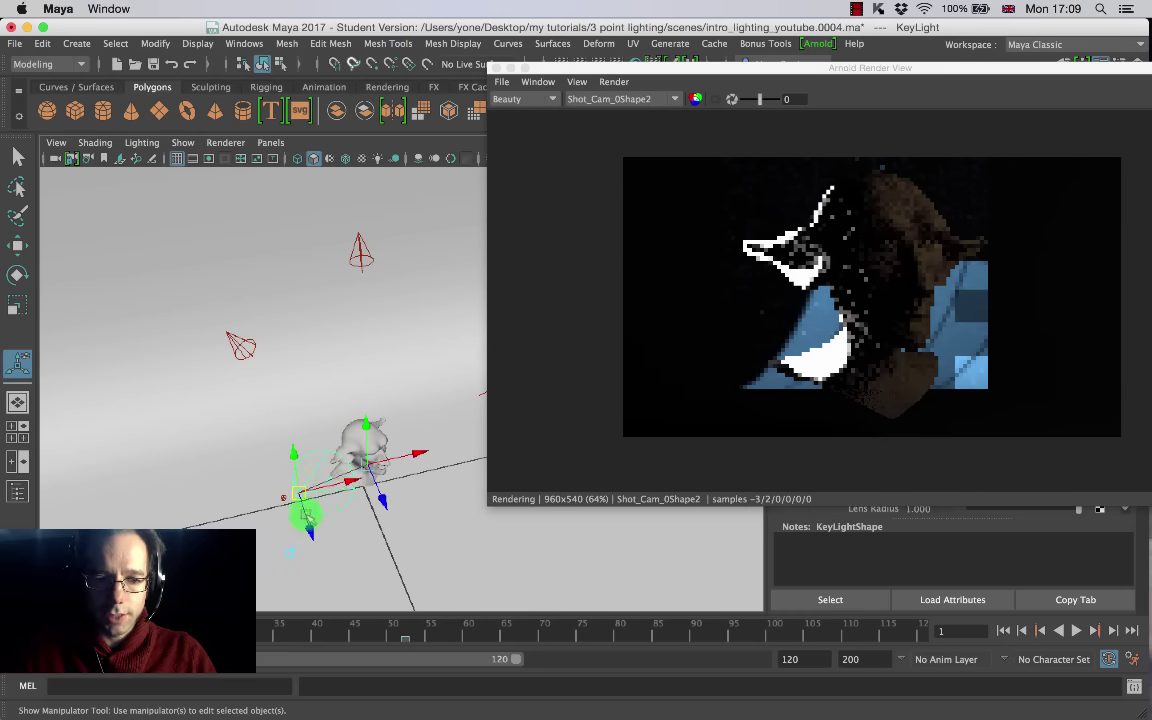
{"action": "key", "text": "super+z"}
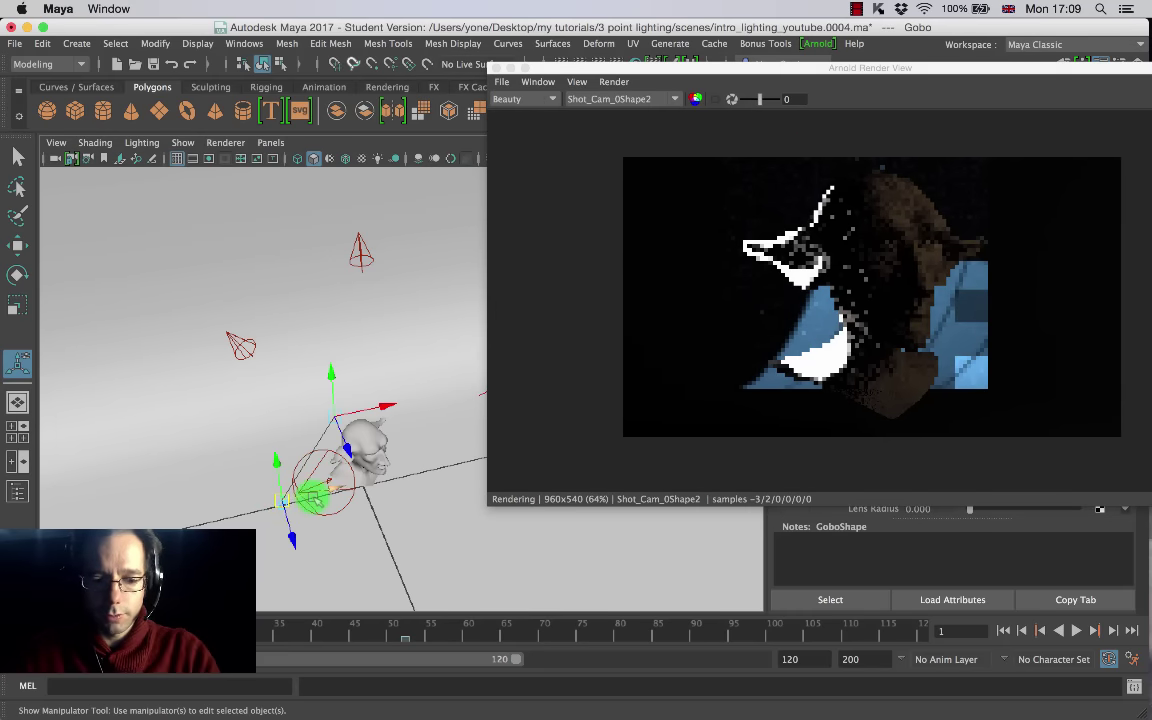
{"action": "left_click", "coordinate": [18, 272]}
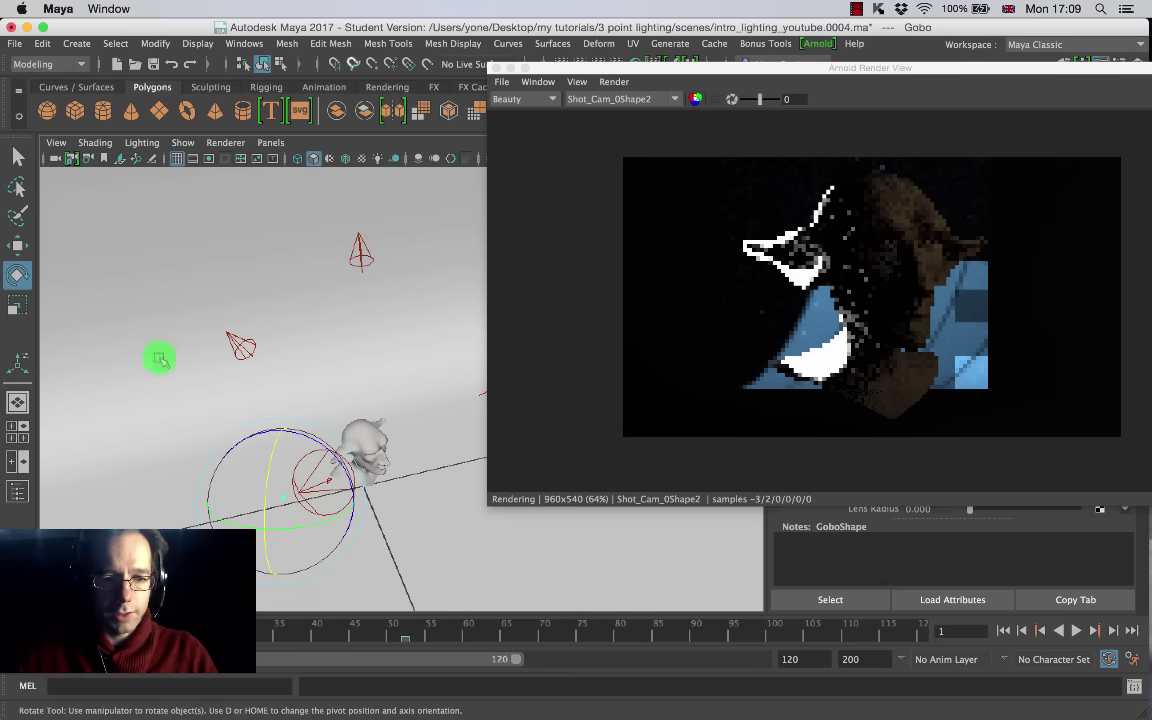
{"action": "left_click_drag", "start_coordinate": [215, 420], "coordinate": [270, 472]}
{"action": "key", "text": "w"}
{"action": "key", "text": "e"}
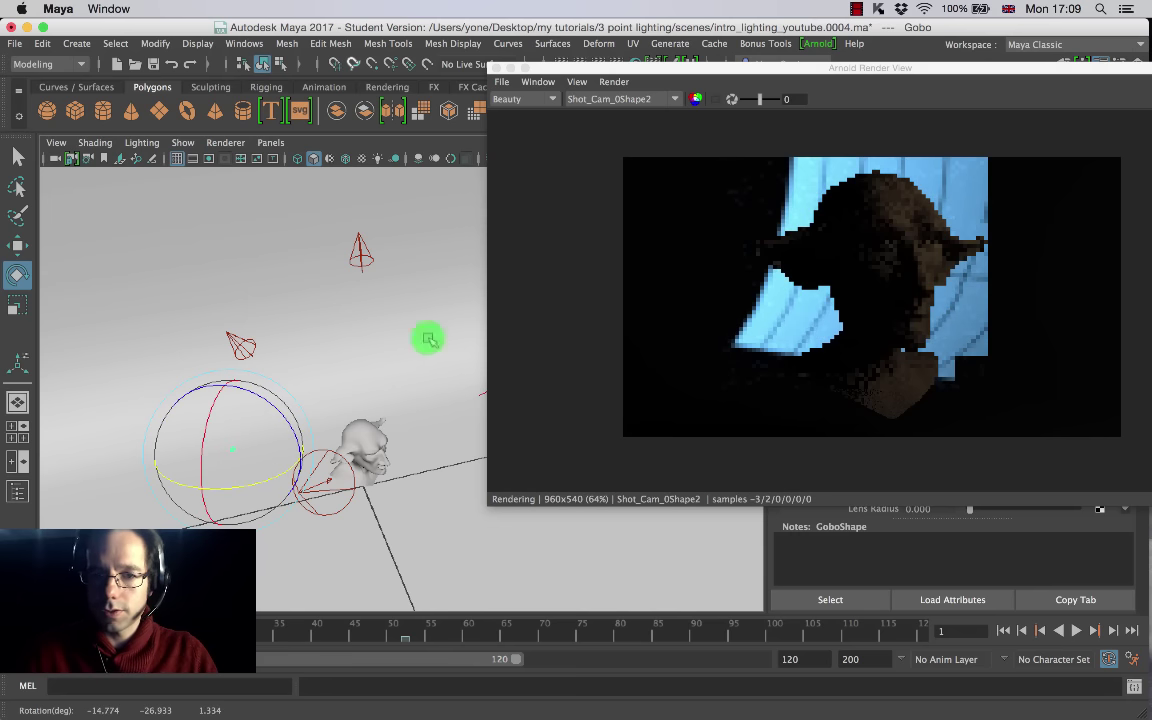
{"action": "left_click", "coordinate": [716, 99]}
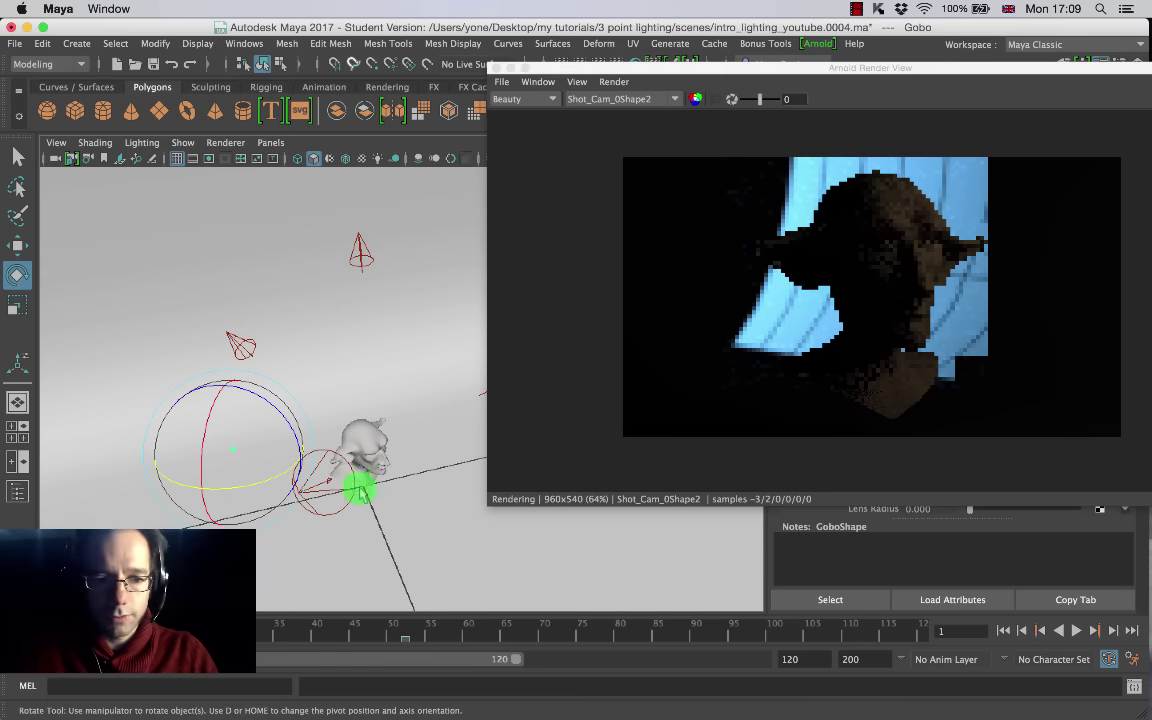
{"action": "left_click_drag", "start_coordinate": [360, 489], "coordinate": [417, 443], "text": "alt"}
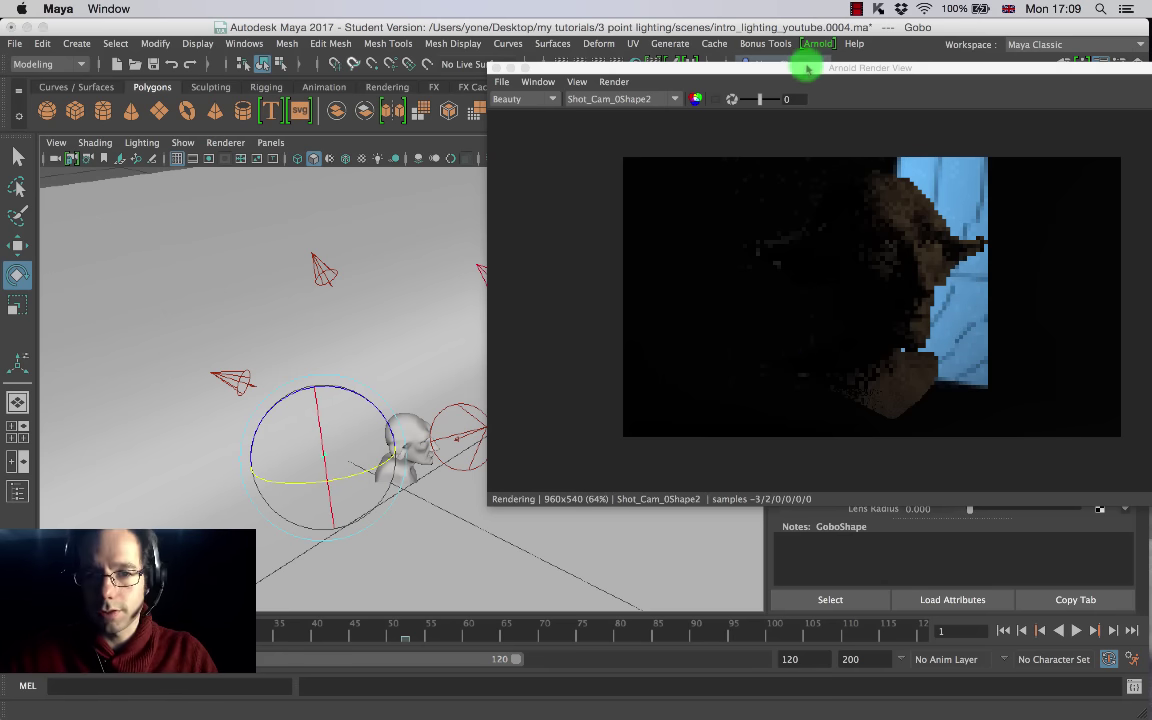
Step: Update the full scene in the Arnold render and rotate the Gobo light further
{"action": "left_click_drag", "start_coordinate": [807, 68], "coordinate": [623, 63]}
{"action": "left_click", "coordinate": [430, 77]}
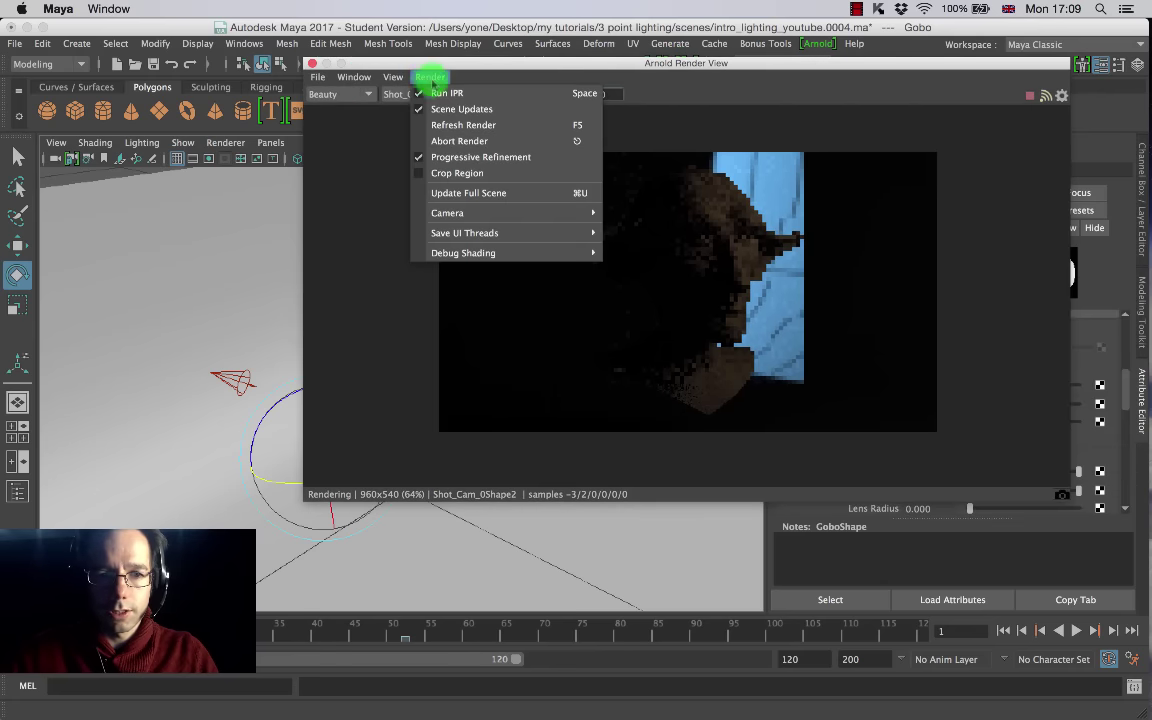
{"action": "left_click", "coordinate": [470, 194]}
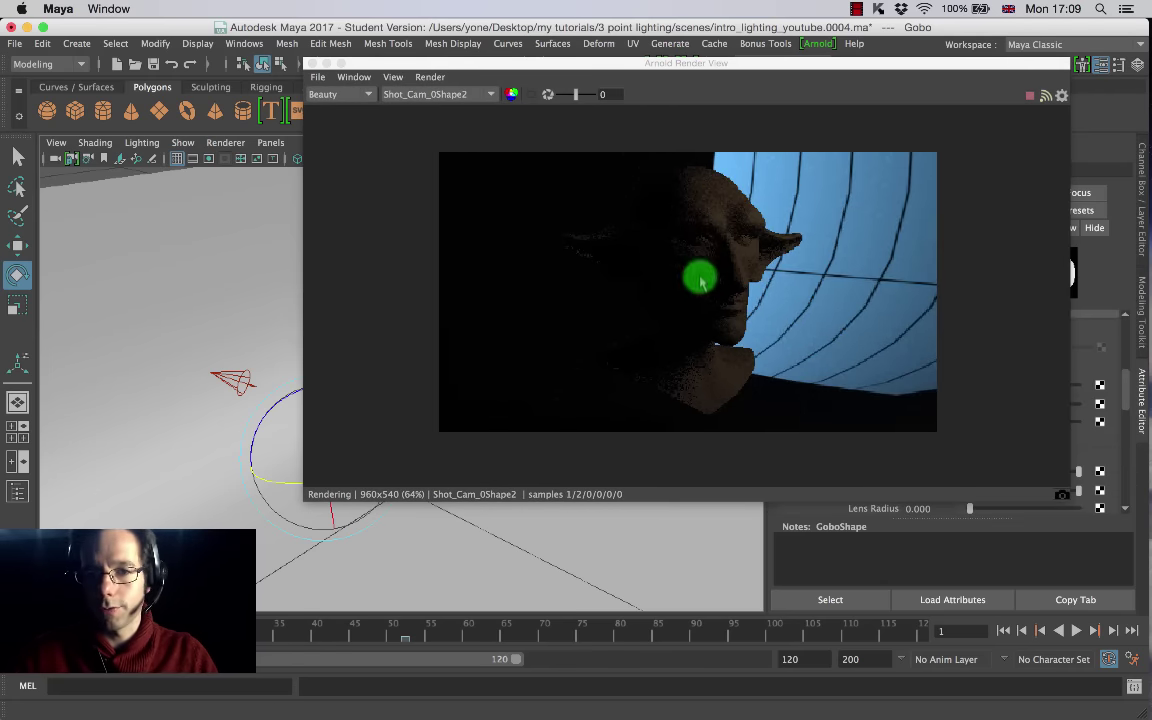
{"action": "left_click_drag", "start_coordinate": [746, 65], "coordinate": [910, 50]}
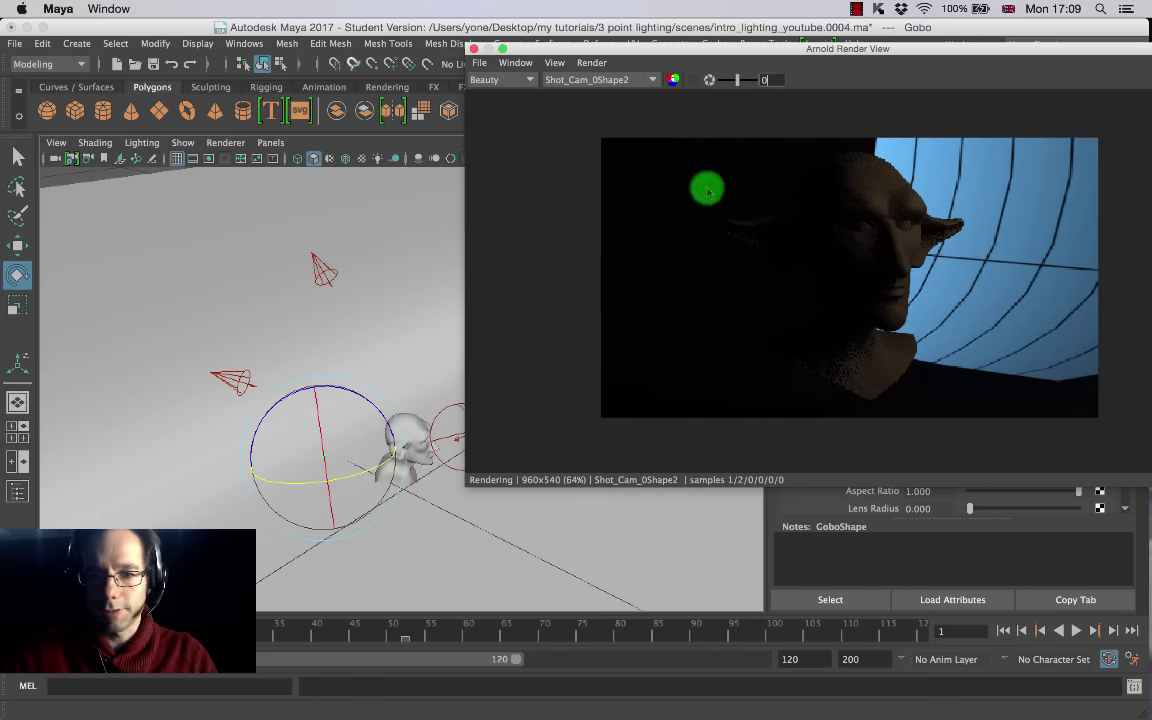
{"action": "left_click_drag", "start_coordinate": [342, 411], "coordinate": [360, 476]}
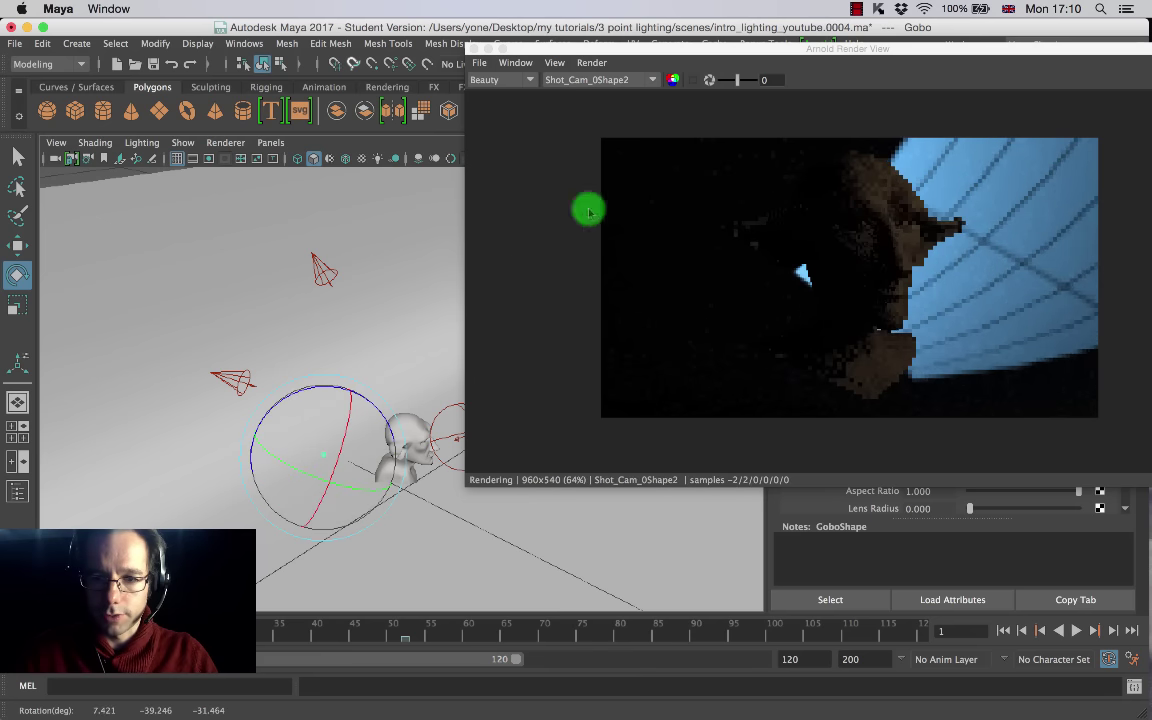
{"action": "left_click_drag", "start_coordinate": [856, 49], "coordinate": [676, 24]}
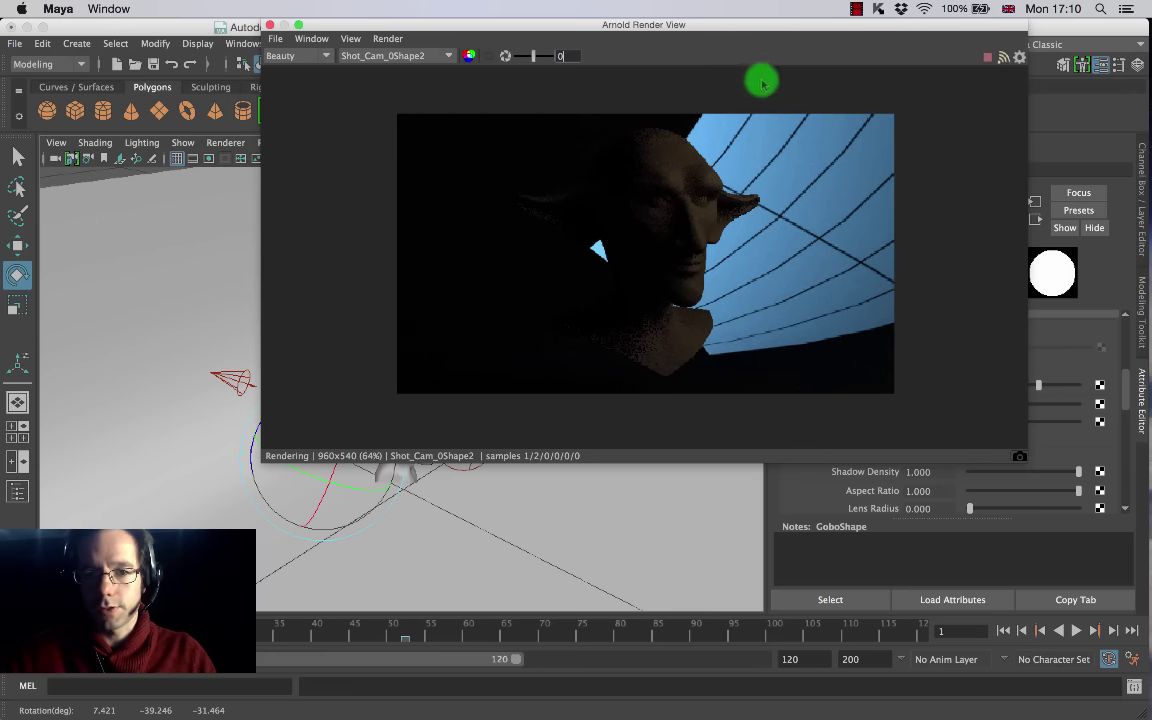
{"action": "left_click_drag", "start_coordinate": [754, 32], "coordinate": [448, 67]}
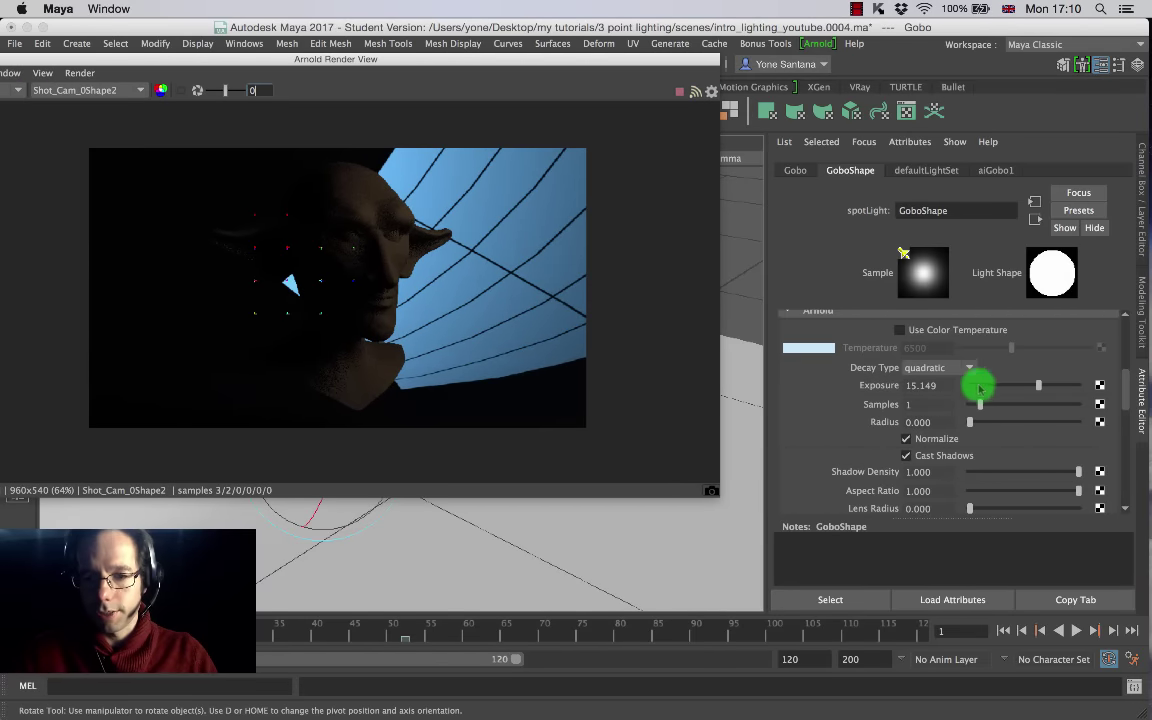
Step: Increase the aiGobo1 filter's Density and set its Scale S back to 1
{"action": "left_click_drag", "start_coordinate": [1120, 386], "coordinate": [1125, 445]}
{"action": "double_click", "coordinate": [929, 416]}
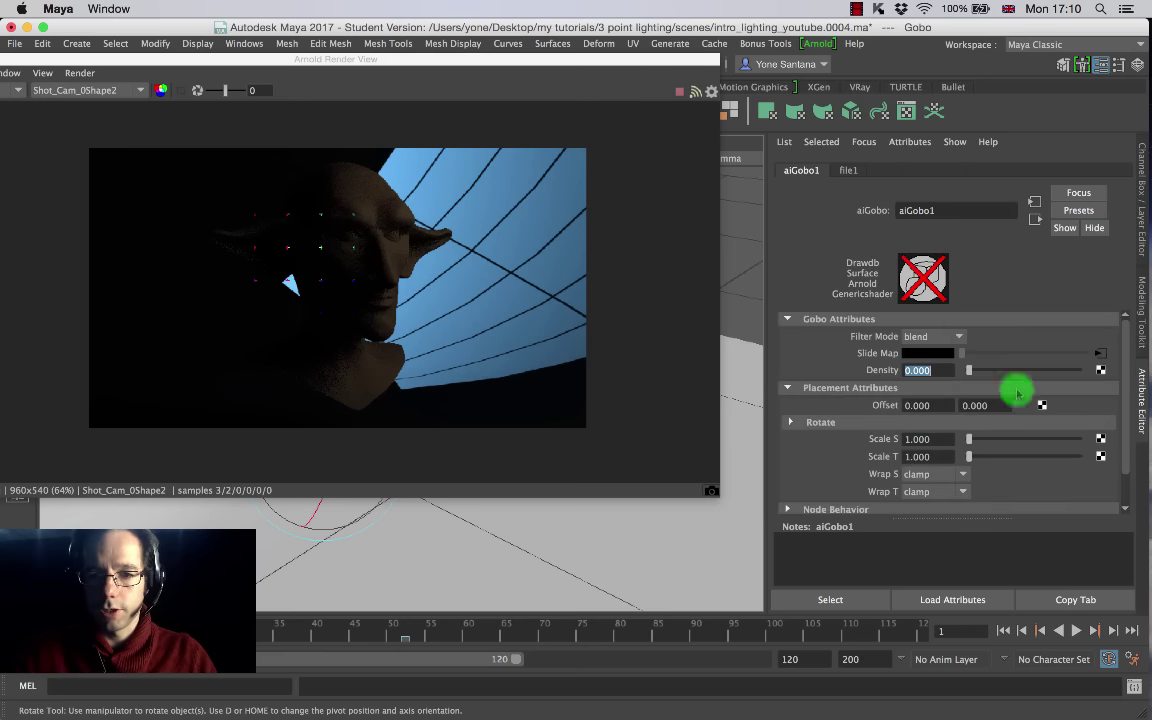
{"action": "mouse_move", "coordinate": [976, 373]}
{"action": "left_mouse_down"}
{"action": "mouse_move", "coordinate": [989, 372]}
{"action": "mouse_move", "coordinate": [975, 371]}
{"action": "left_mouse_up"}
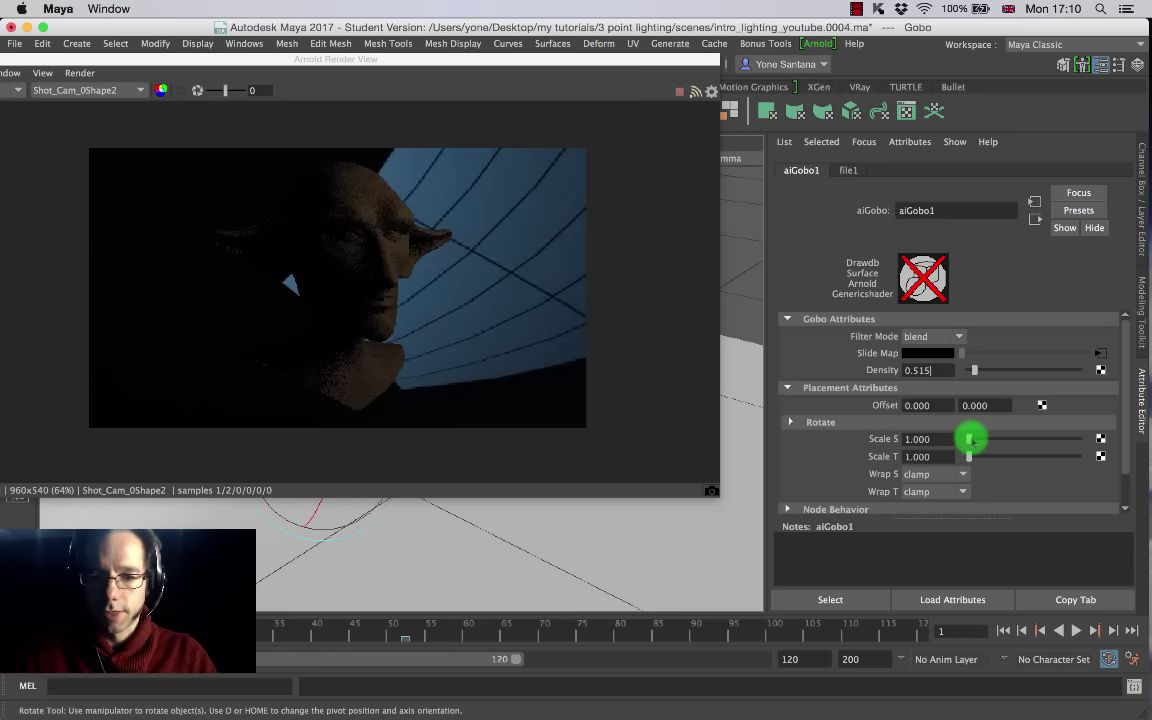
{"action": "left_click_drag", "start_coordinate": [970, 438], "coordinate": [963, 439]}
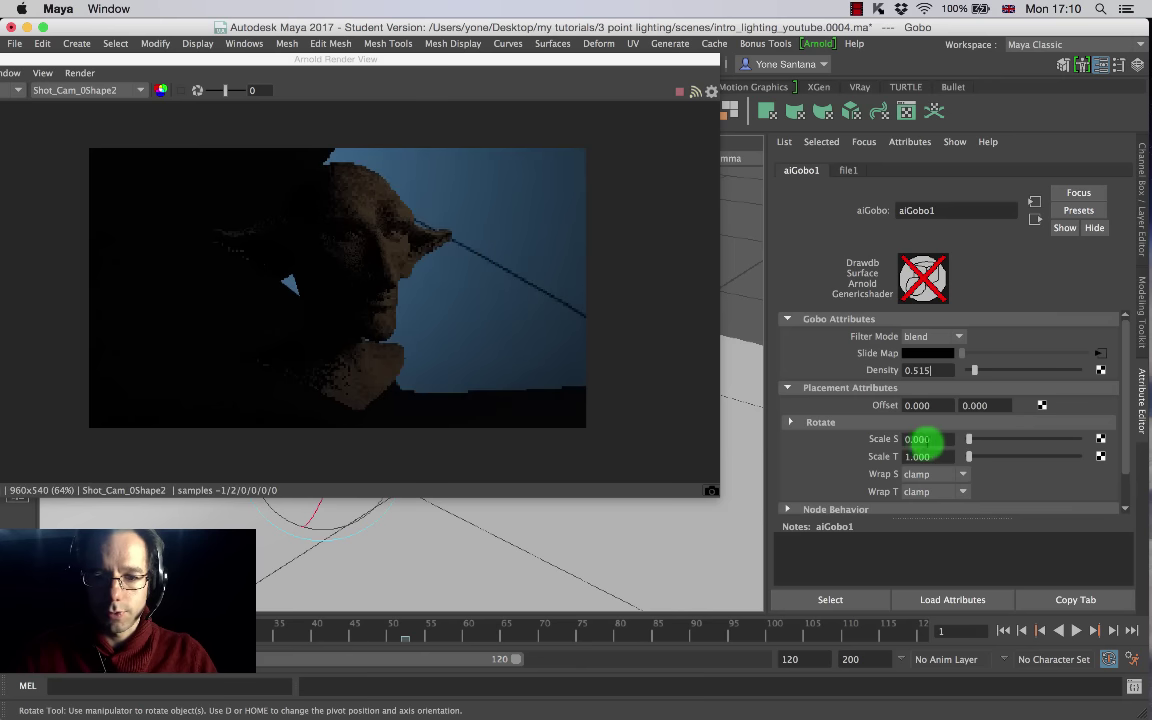
{"action": "type", "text": "1"}
{"action": "key", "text": "Return"}
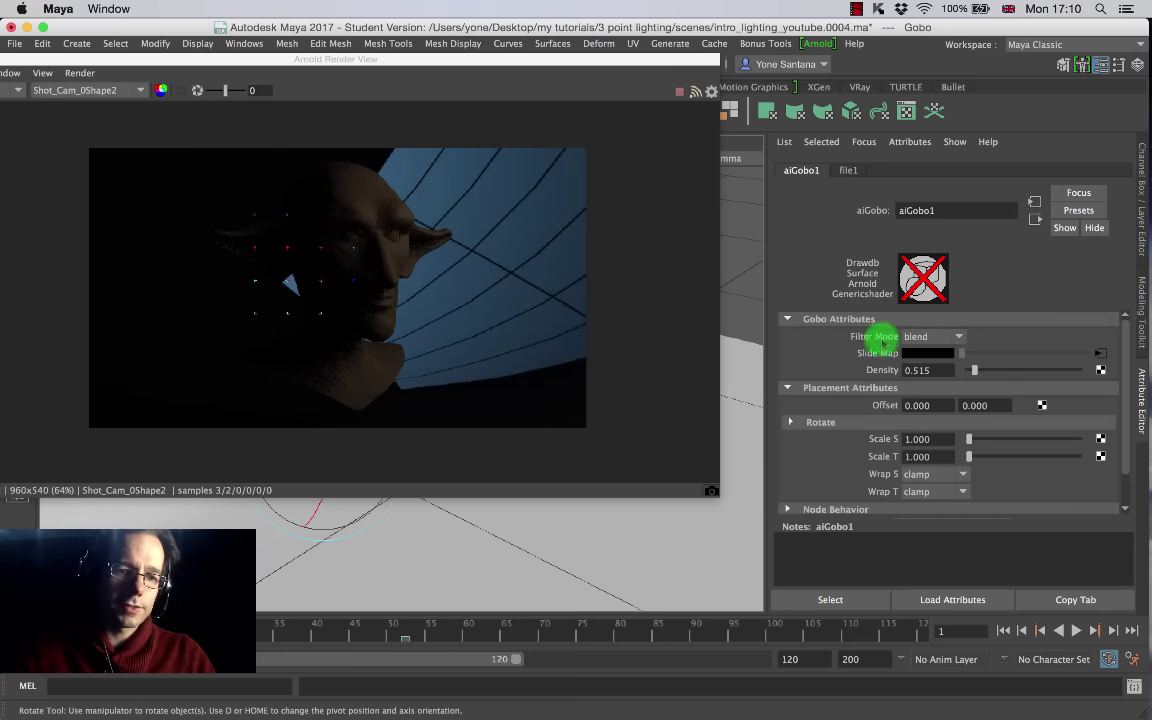
Step: Rotate the Gobo light to 19.992, -41.087, -46.266 to re-aim its pattern
{"action": "left_click_drag", "start_coordinate": [437, 57], "coordinate": [831, 62]}
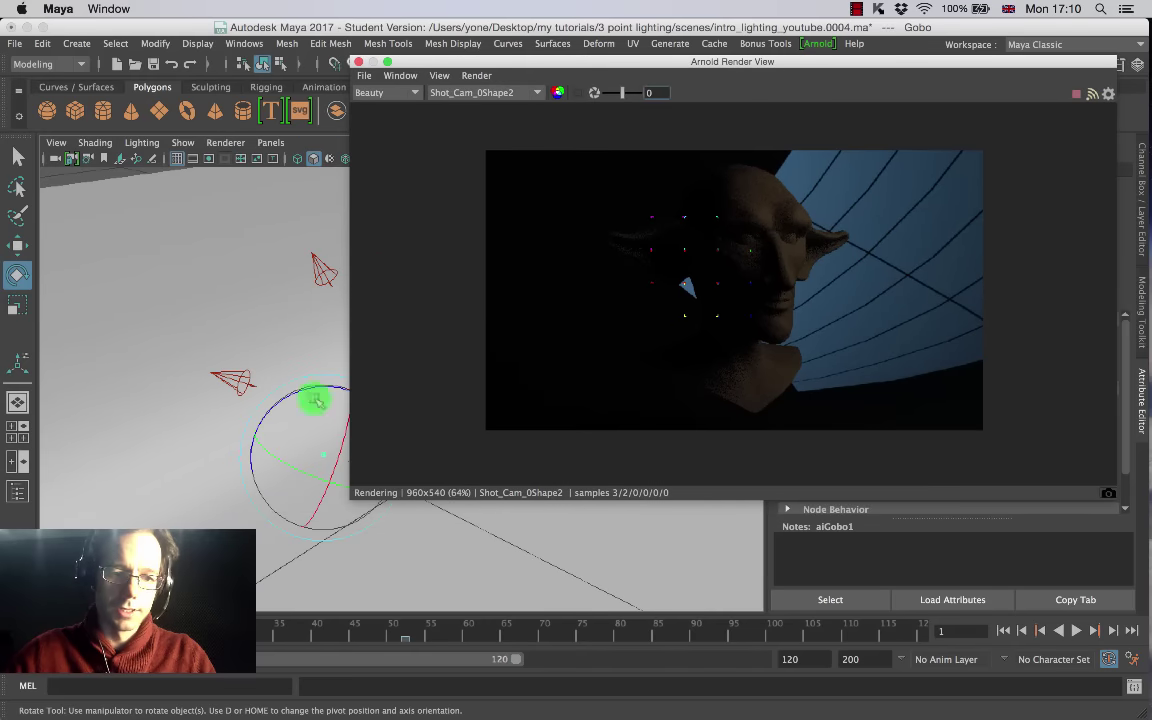
{"action": "left_click_drag", "start_coordinate": [316, 401], "coordinate": [333, 443]}
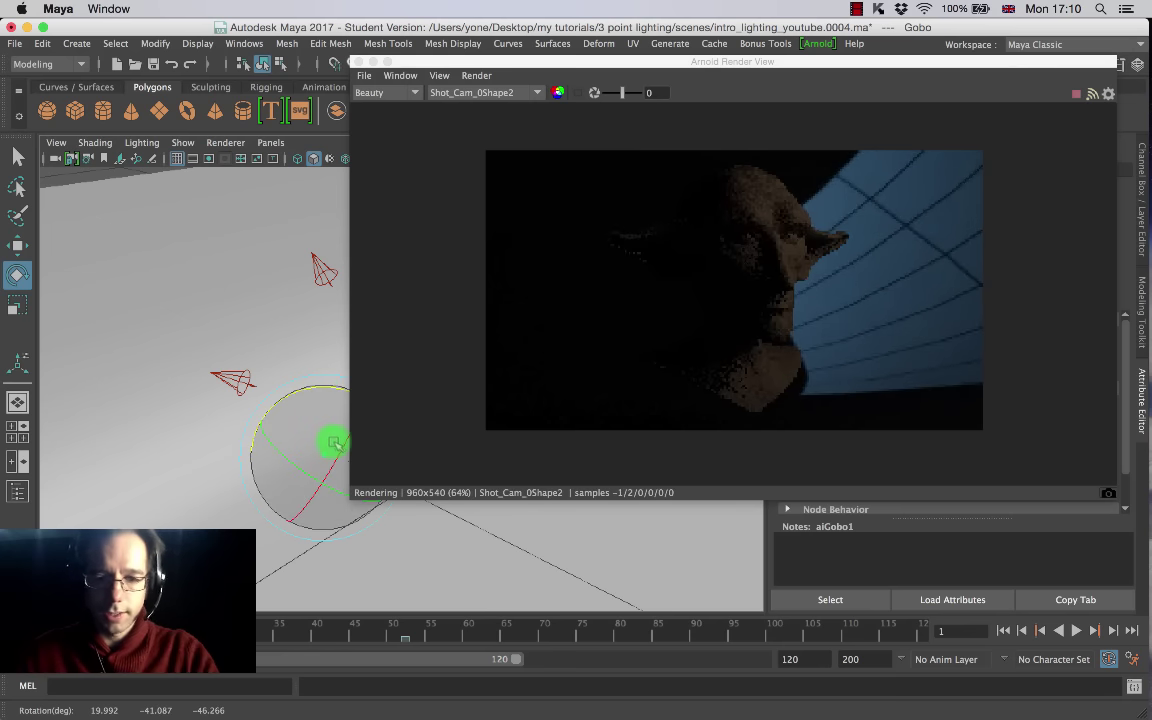
{"action": "left_click_drag", "start_coordinate": [760, 61], "coordinate": [430, 196]}
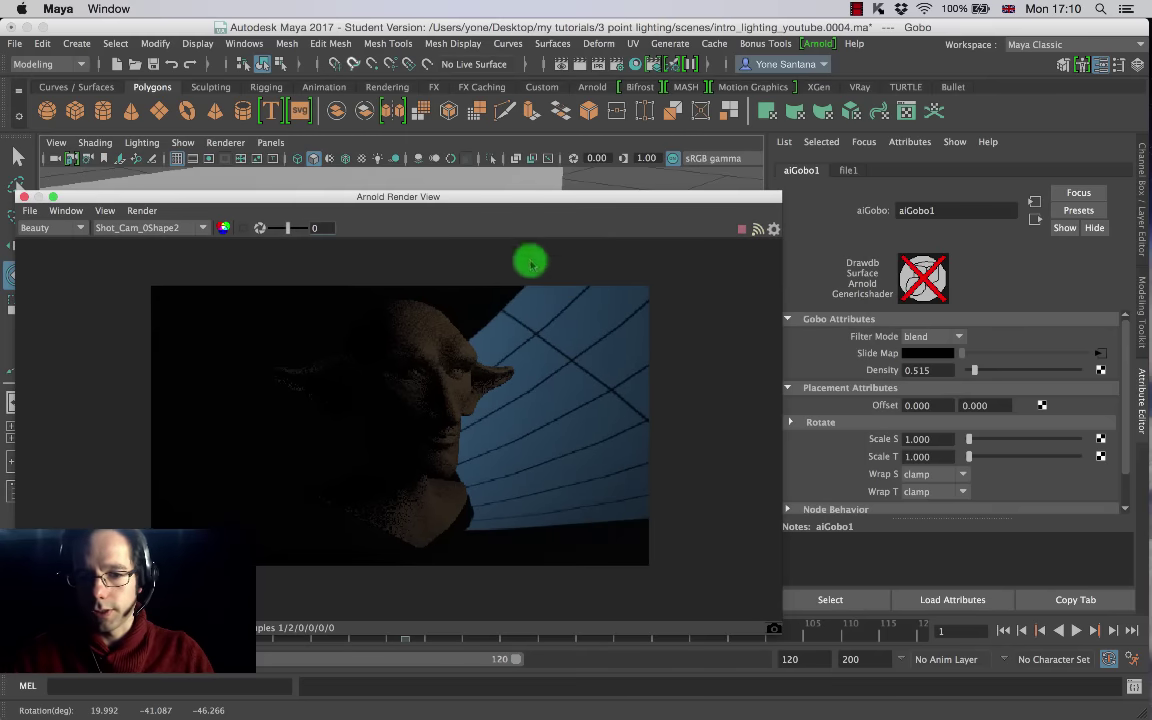
{"action": "left_click_drag", "start_coordinate": [503, 200], "coordinate": [578, 189]}
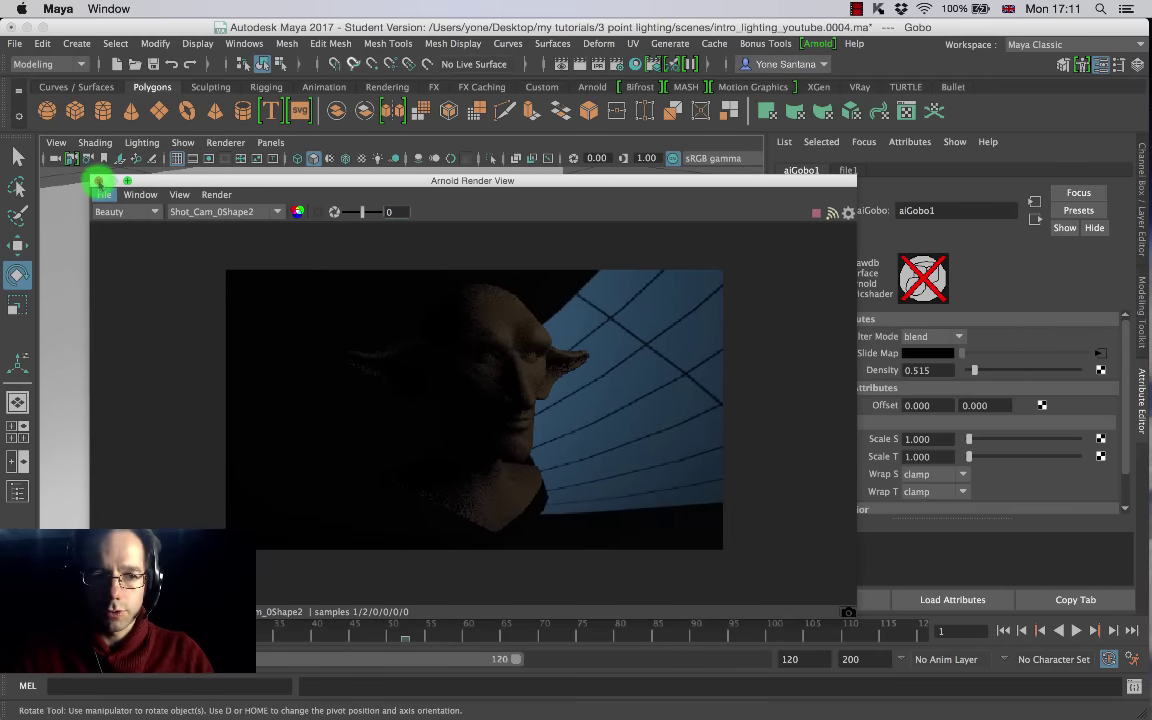
Step: Close the render preview, reselect the Gobo light and scale it up to 3.150
{"action": "left_click", "coordinate": [99, 184]}
{"action": "left_click_drag", "start_coordinate": [306, 420], "coordinate": [358, 384]}
{"action": "left_click", "coordinate": [636, 246]}
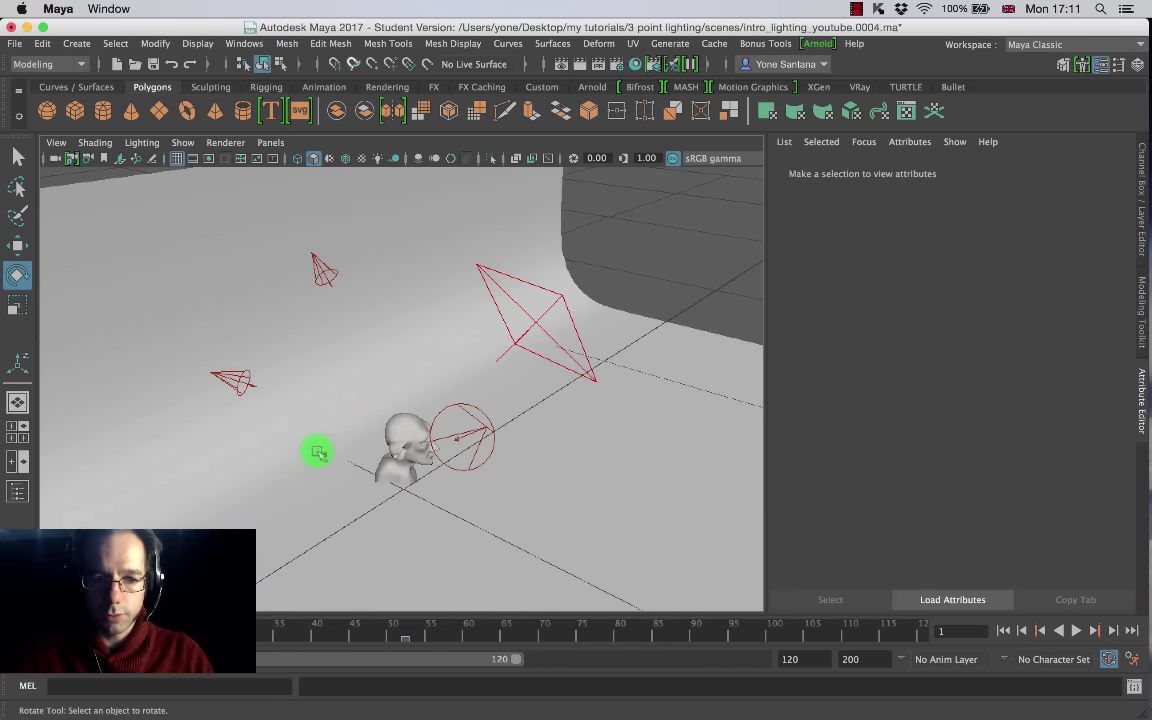
{"action": "left_click", "coordinate": [330, 455]}
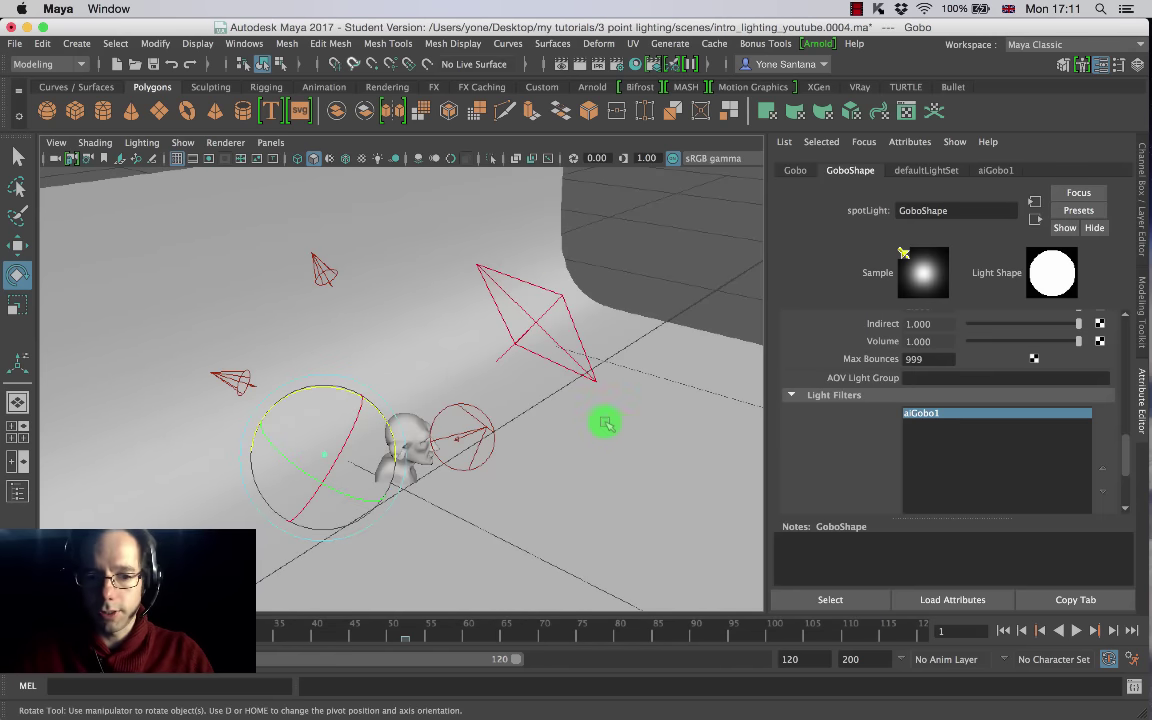
{"action": "key", "text": "r"}
{"action": "left_click_drag", "start_coordinate": [328, 459], "coordinate": [428, 493]}
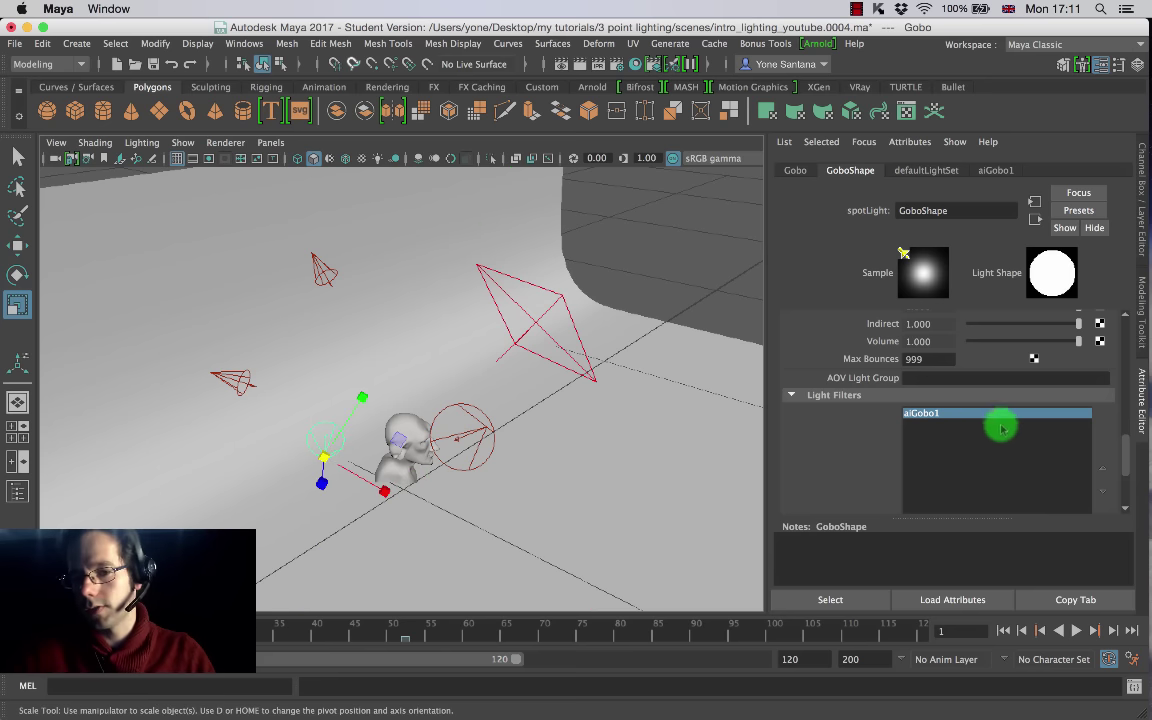
Step: Start an Arnold render and widen the Gobo light's cone angle to 60.884
{"action": "left_click_drag", "start_coordinate": [1119, 422], "coordinate": [970, 372]}
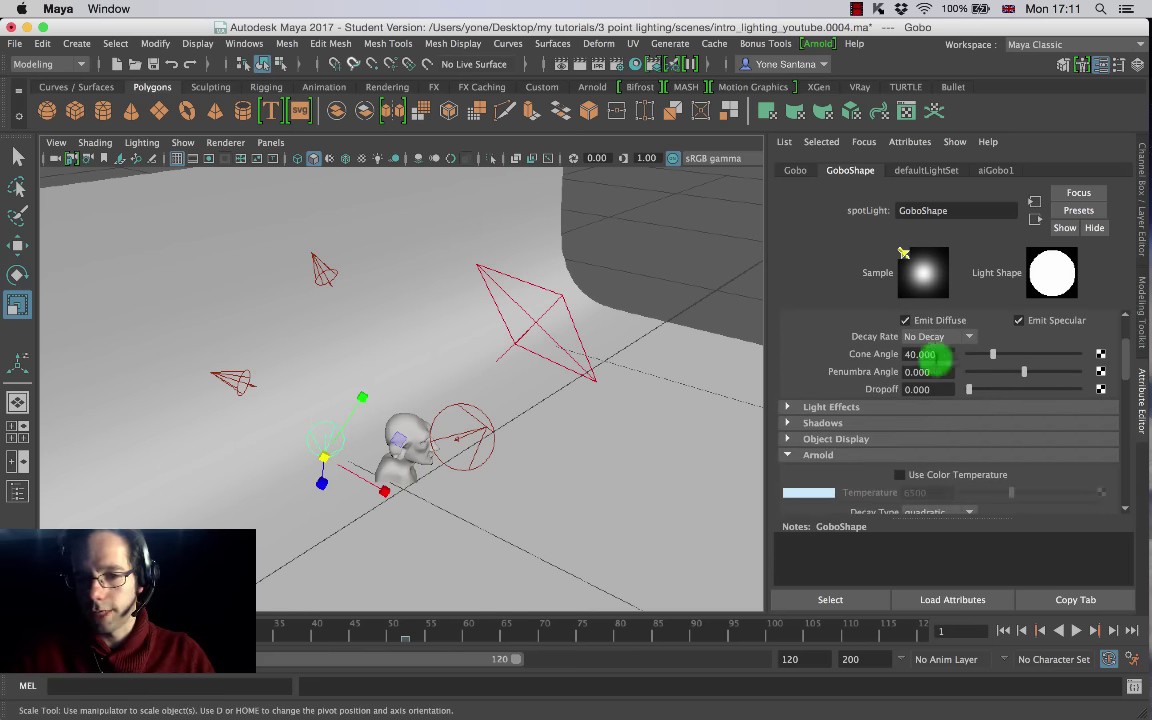
{"action": "left_click", "coordinate": [818, 44]}
{"action": "left_click", "coordinate": [828, 64]}
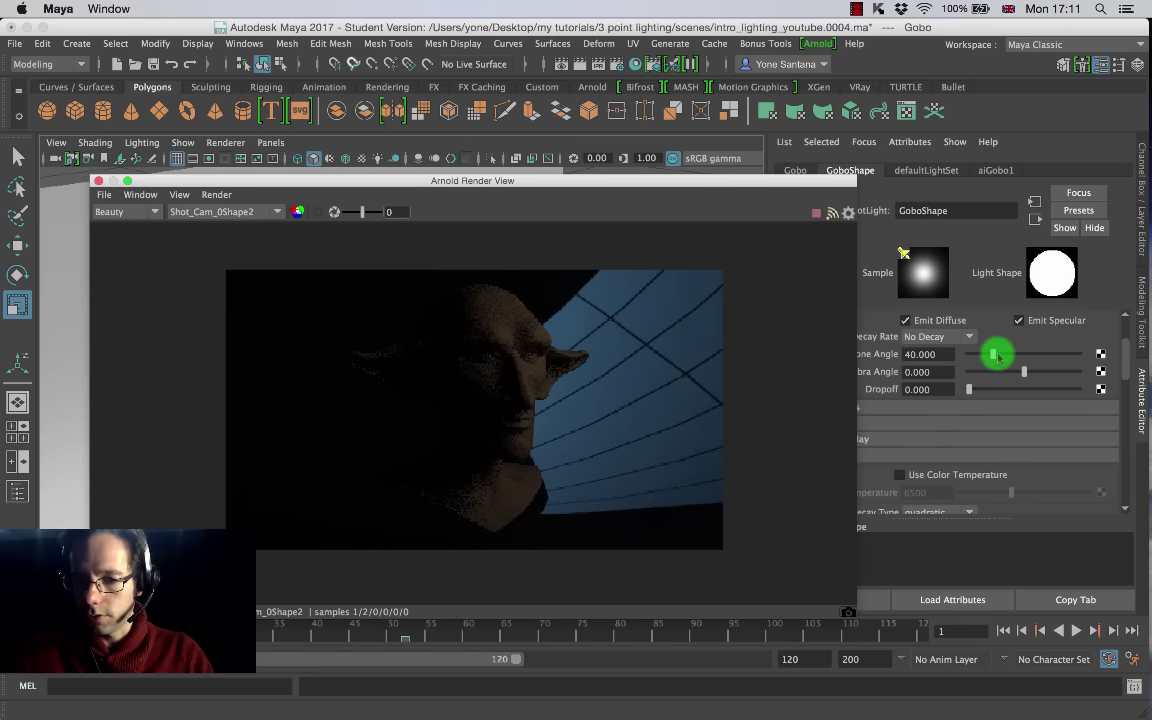
{"action": "left_click_drag", "start_coordinate": [998, 356], "coordinate": [1004, 355]}
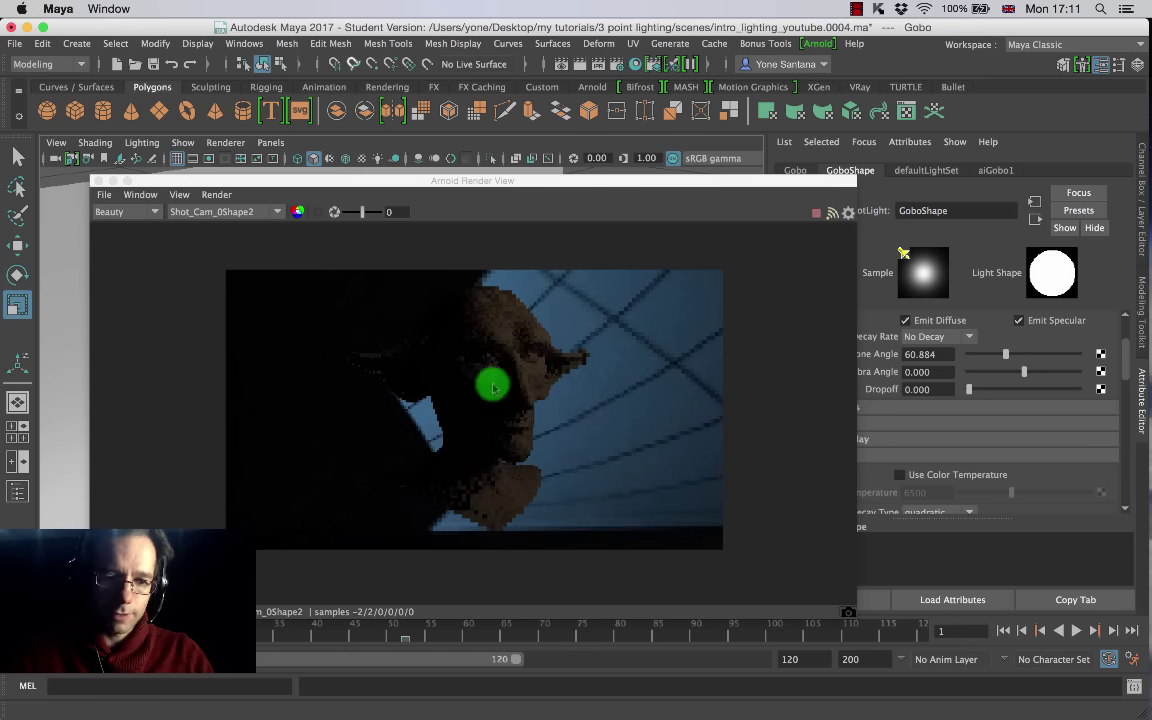
Step: Move the Gobo light to the right and refresh the render with a full scene update
{"action": "left_click_drag", "start_coordinate": [442, 180], "coordinate": [694, 163]}
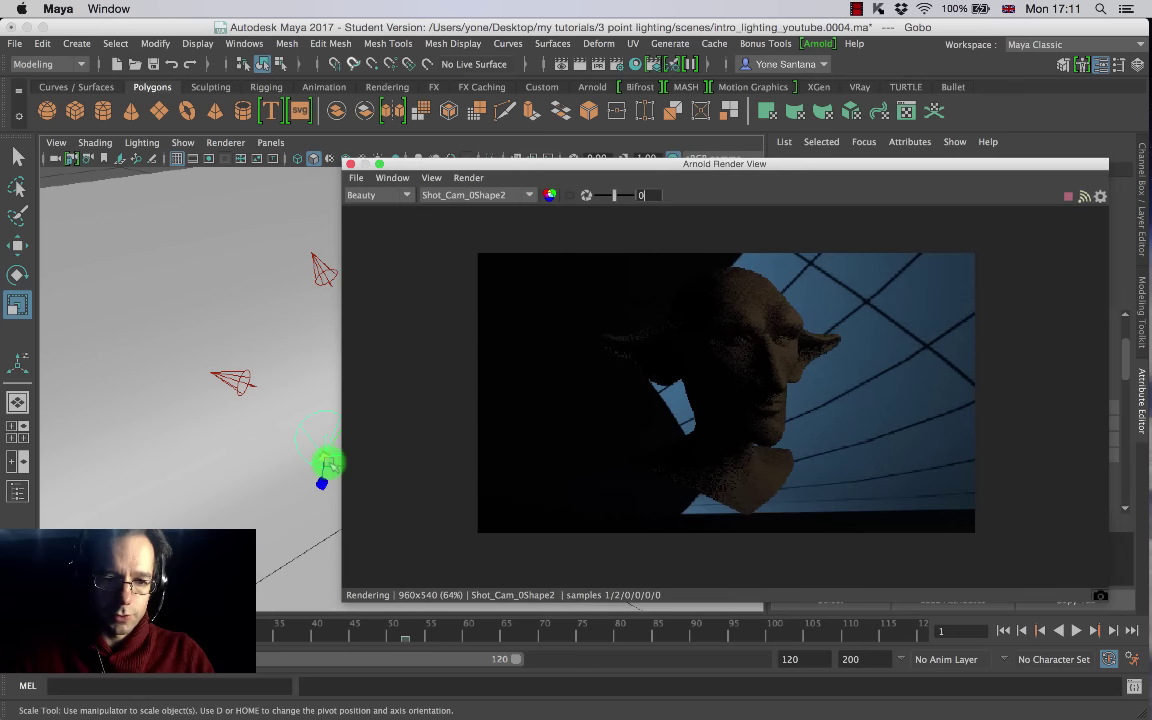
{"action": "left_click_drag", "start_coordinate": [309, 487], "coordinate": [291, 472], "text": "alt"}
{"action": "key", "text": "w"}
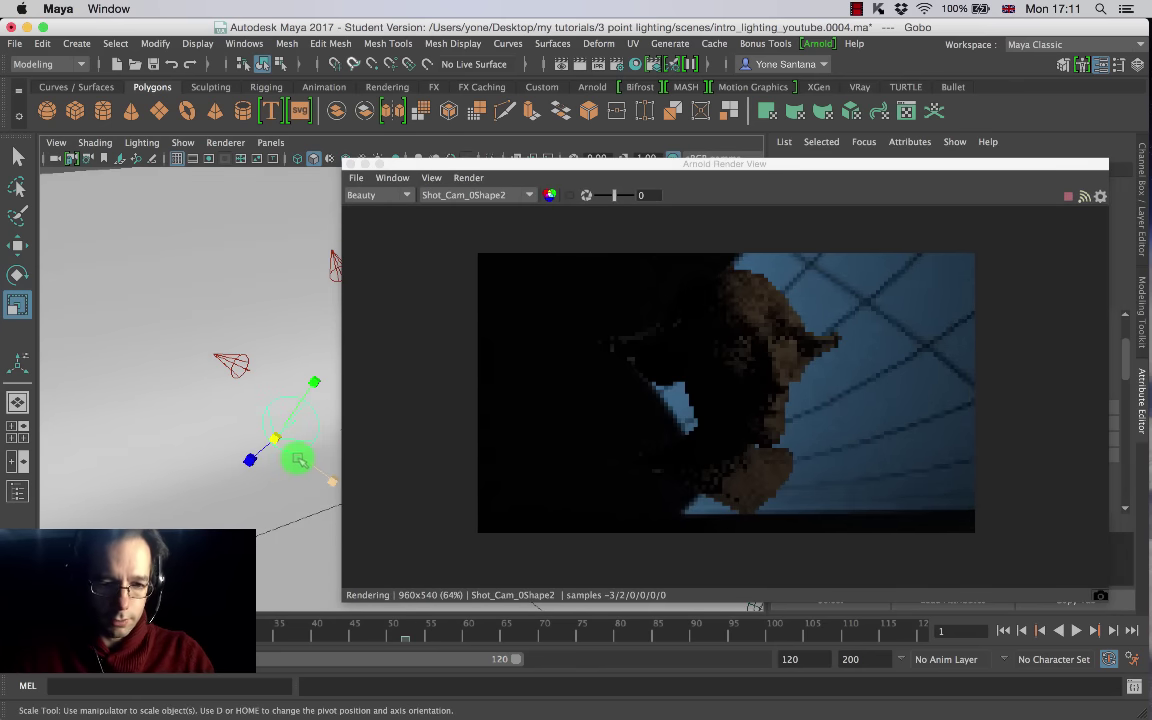
{"action": "left_click_drag", "start_coordinate": [327, 427], "coordinate": [352, 421]}
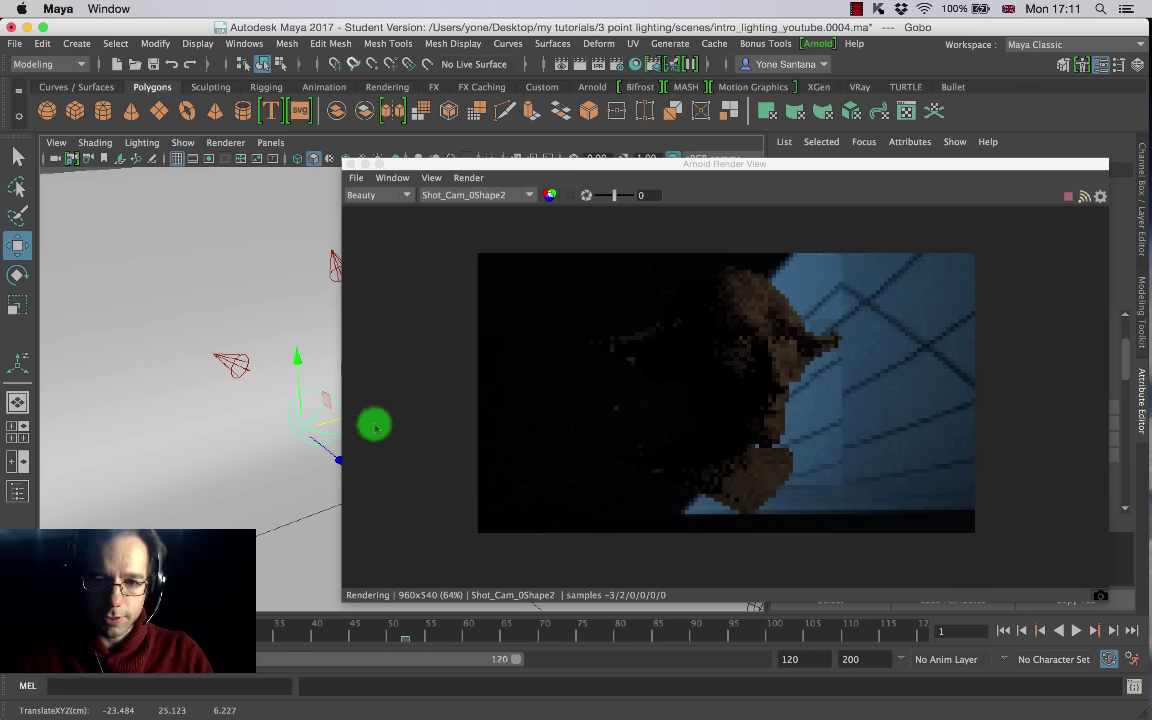
{"action": "left_click_drag", "start_coordinate": [977, 173], "coordinate": [762, 140]}
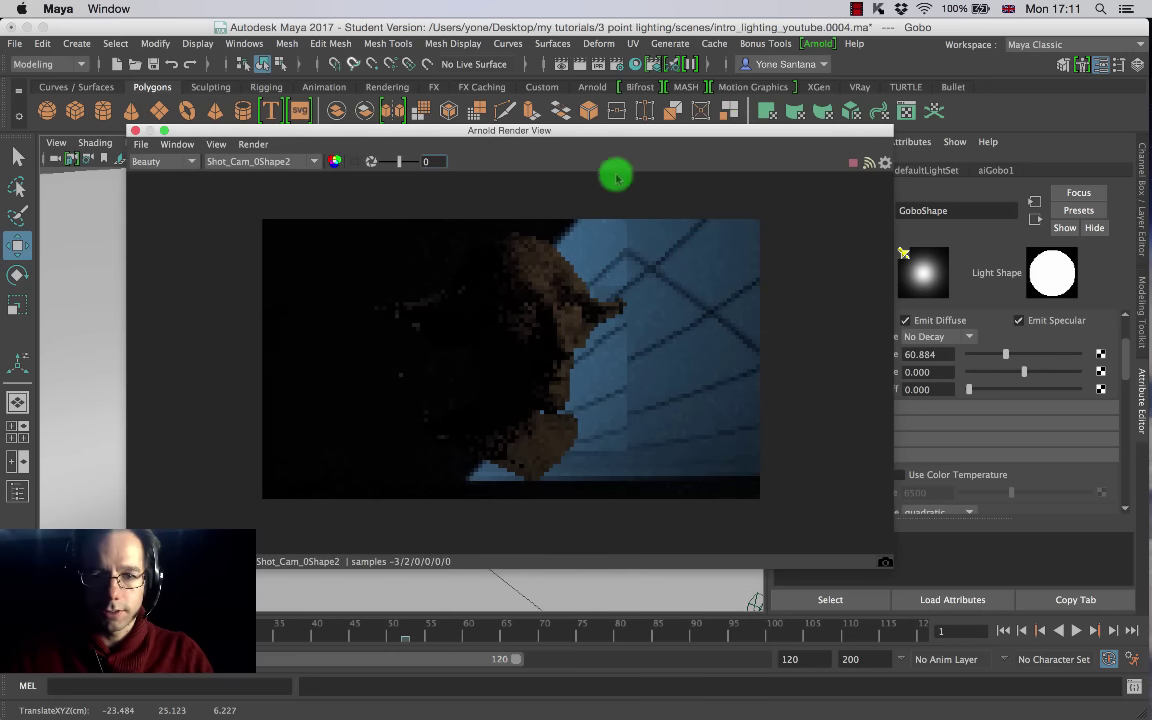
{"action": "left_click", "coordinate": [254, 144]}
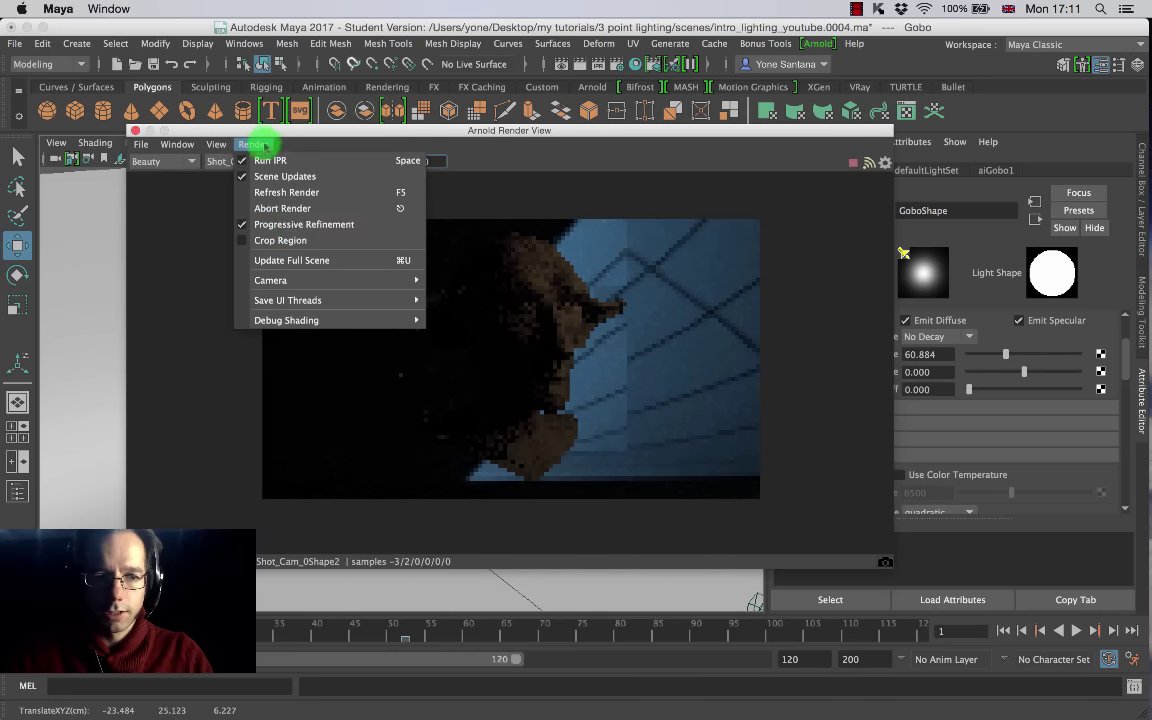
{"action": "left_click", "coordinate": [302, 260]}
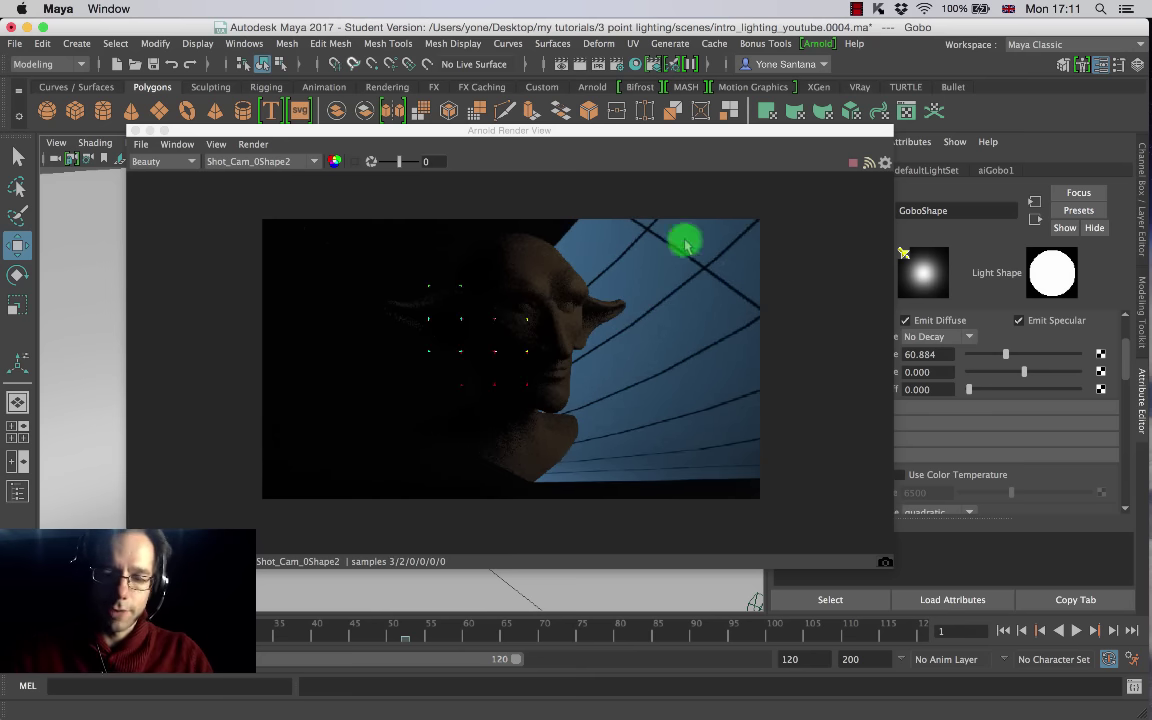
{"action": "scroll", "coordinate": [1122, 358], "scroll_direction": "up", "scroll_amount": 4}
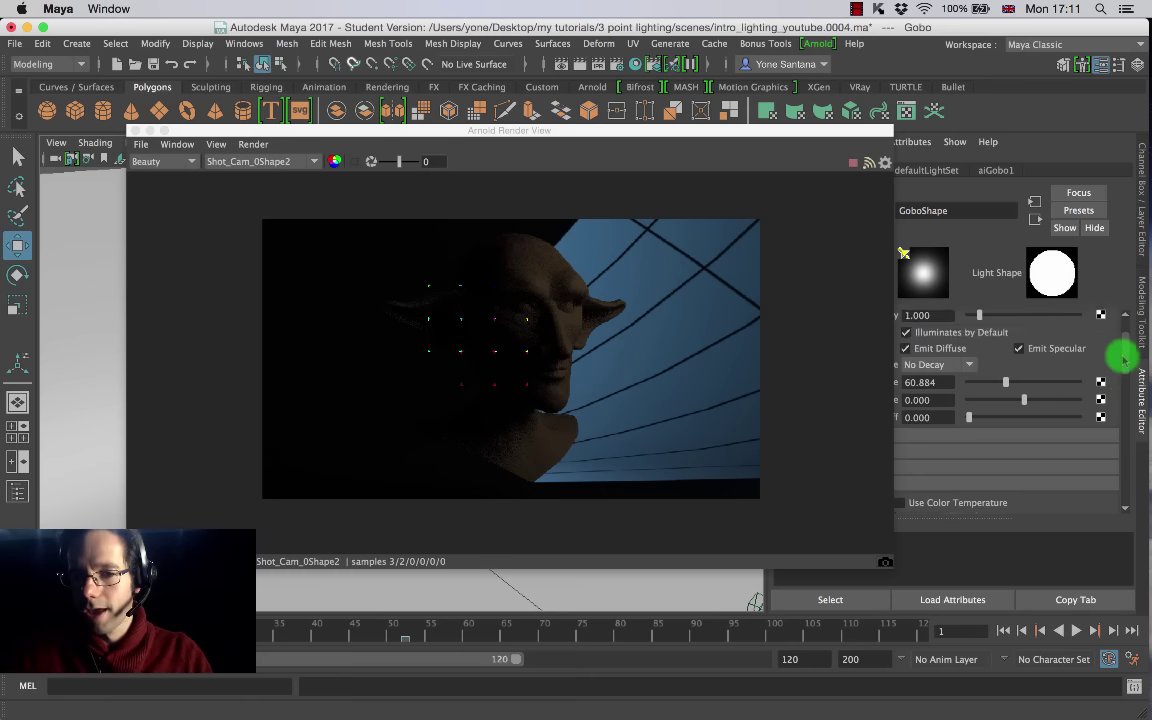
Step: Stop the interactive Arnold render on the lit bust
{"action": "left_click_drag", "start_coordinate": [768, 133], "coordinate": [698, 111]}
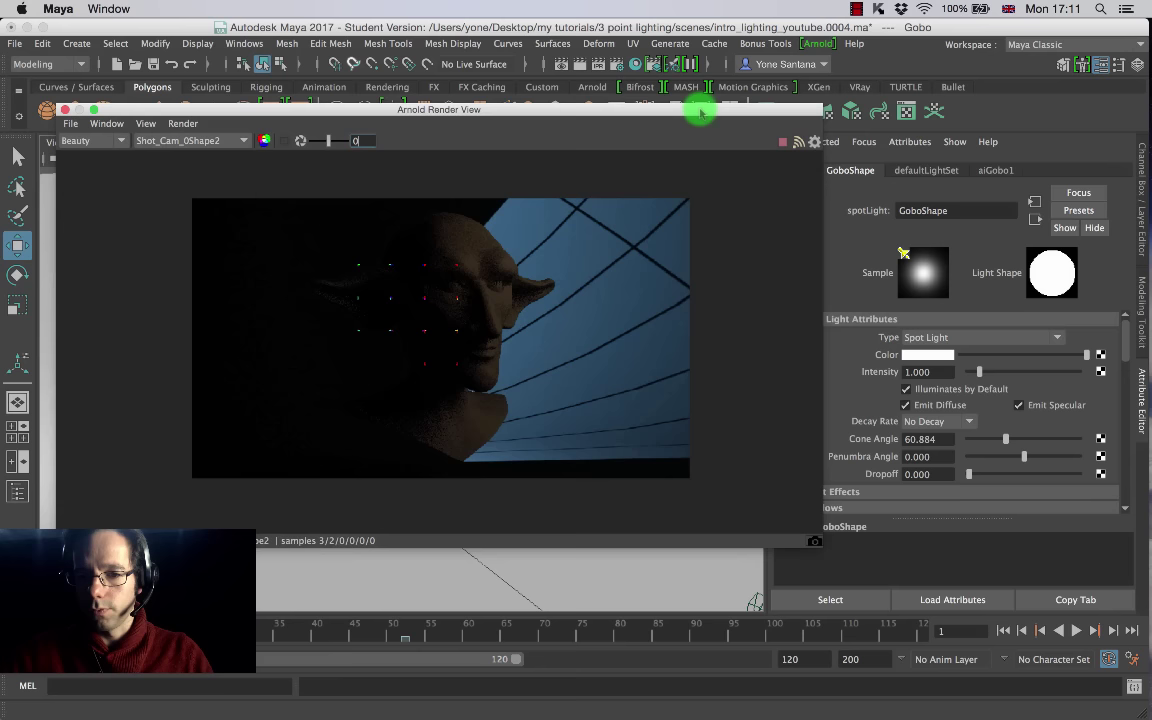
{"action": "left_click_drag", "start_coordinate": [1129, 343], "coordinate": [1034, 371]}
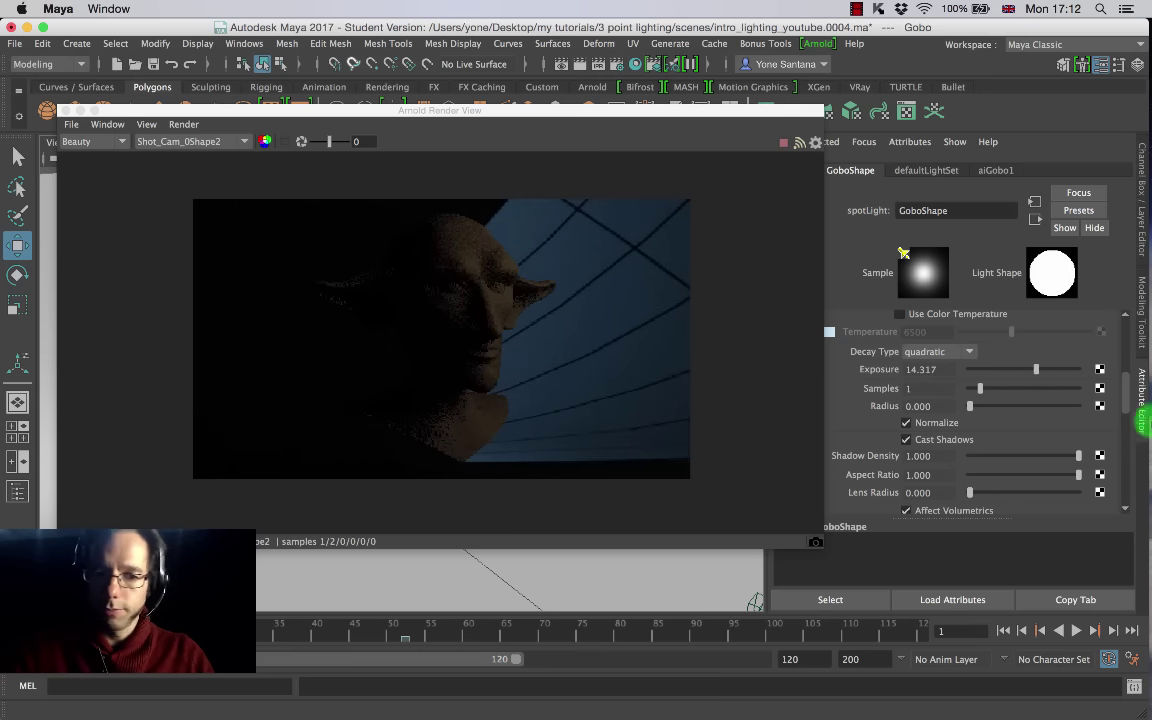
{"action": "left_click_drag", "start_coordinate": [1128, 413], "coordinate": [1131, 339]}
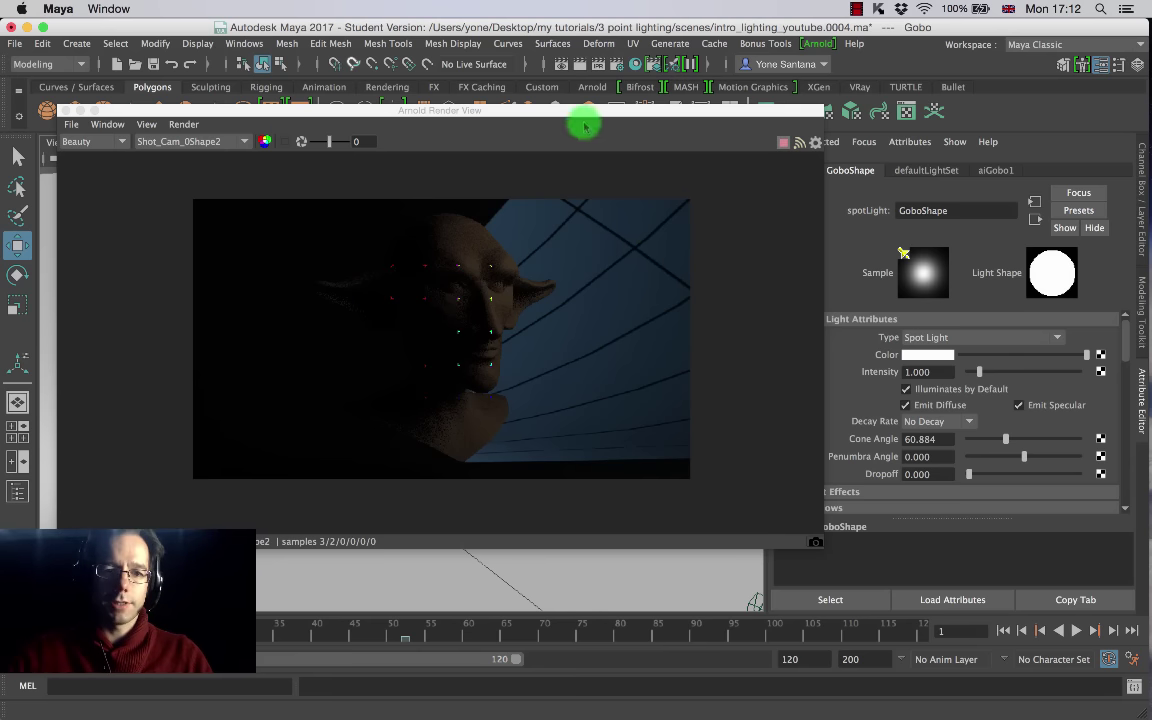
{"action": "left_click", "coordinate": [782, 144]}
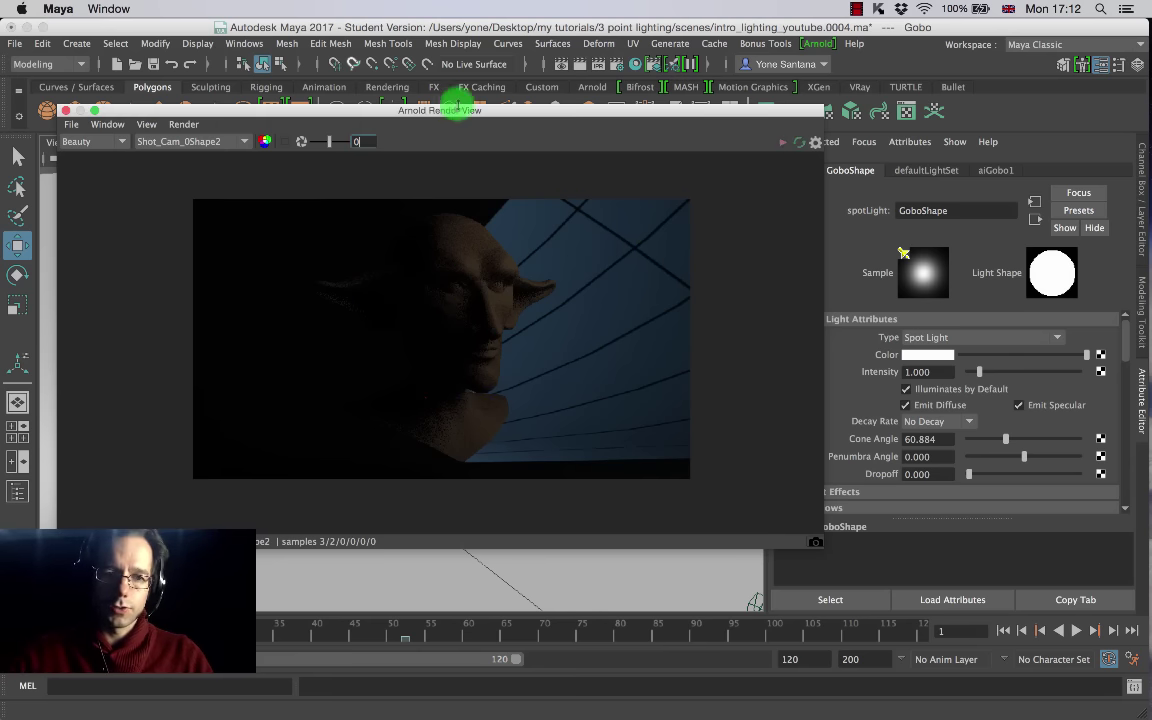
{"action": "left_click_drag", "start_coordinate": [458, 110], "coordinate": [447, 107]}
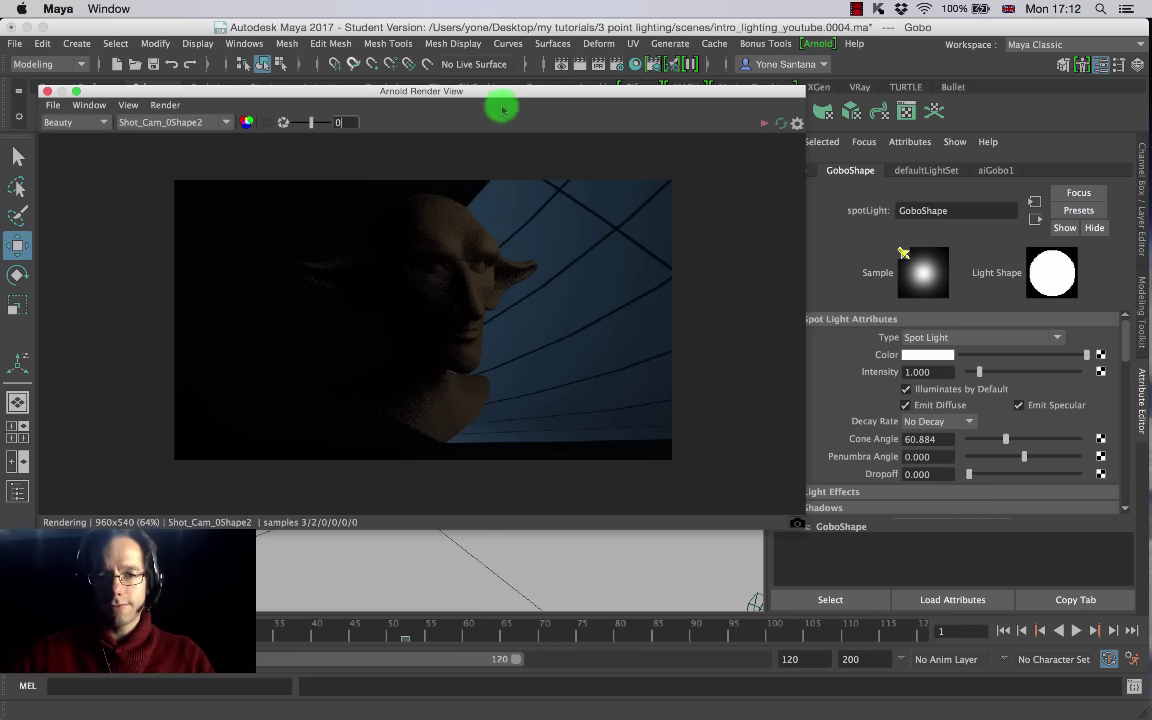
{"action": "left_click_drag", "start_coordinate": [530, 95], "coordinate": [640, 458]}
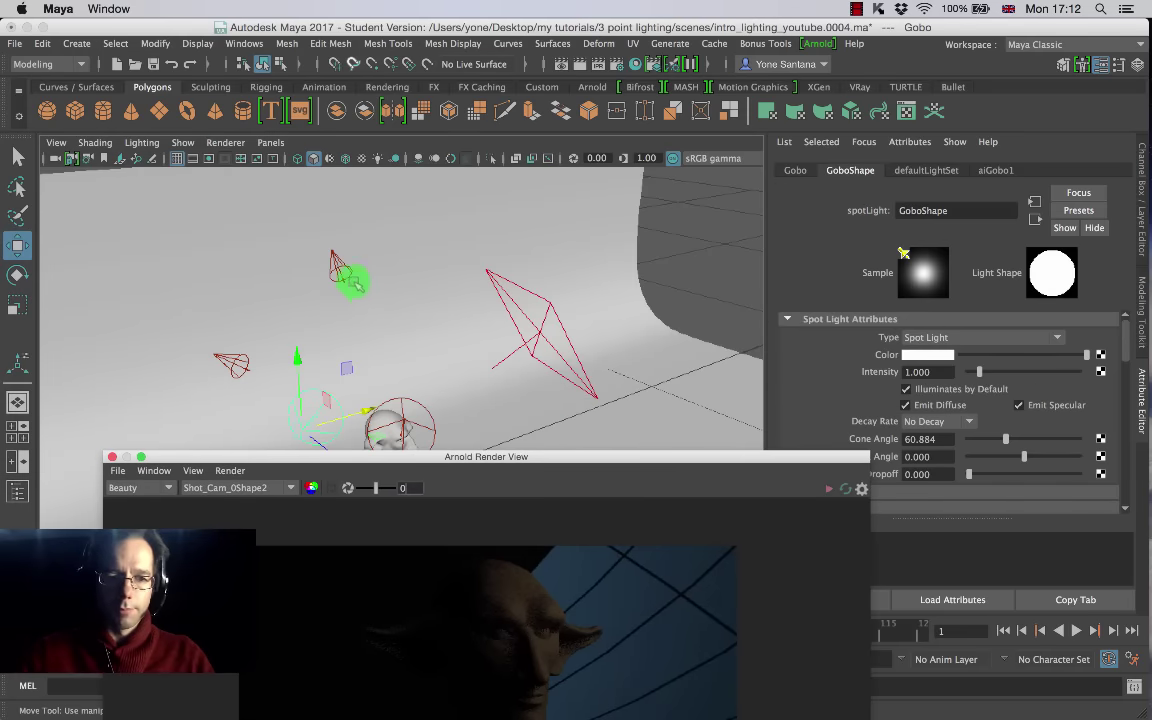
Step: Select BackLight_01, BackLight_02 and KeyLight in turn to inspect their settings
{"action": "left_click", "coordinate": [338, 270]}
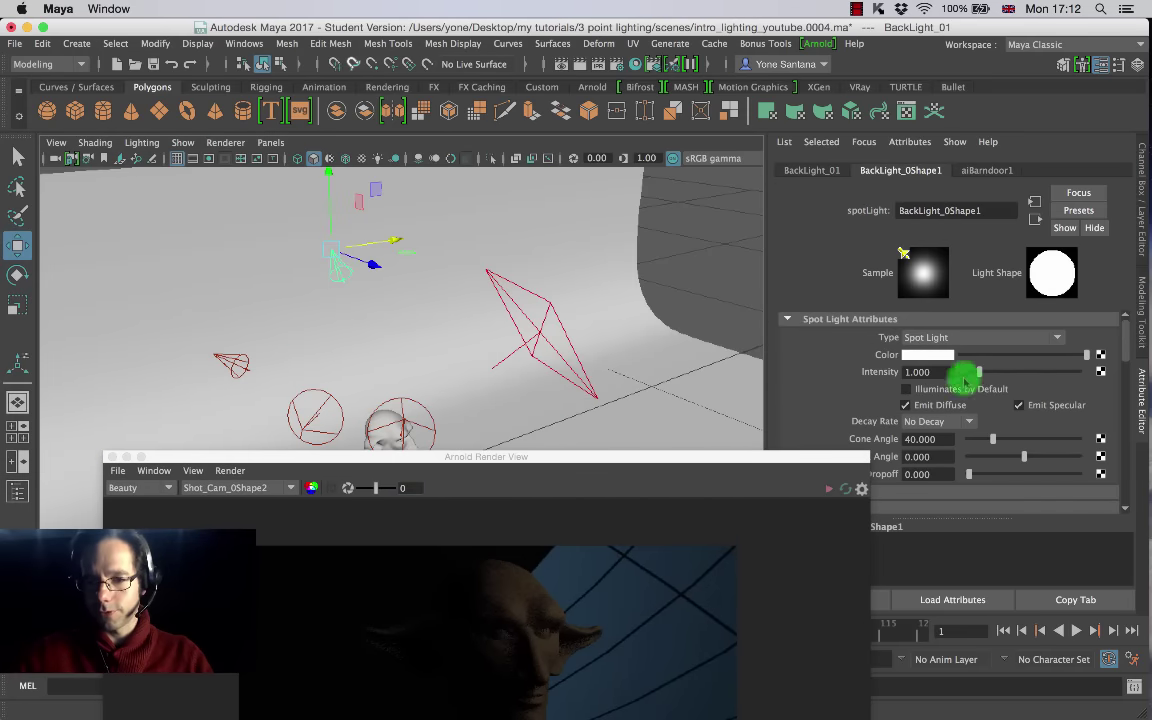
{"action": "left_click", "coordinate": [226, 364]}
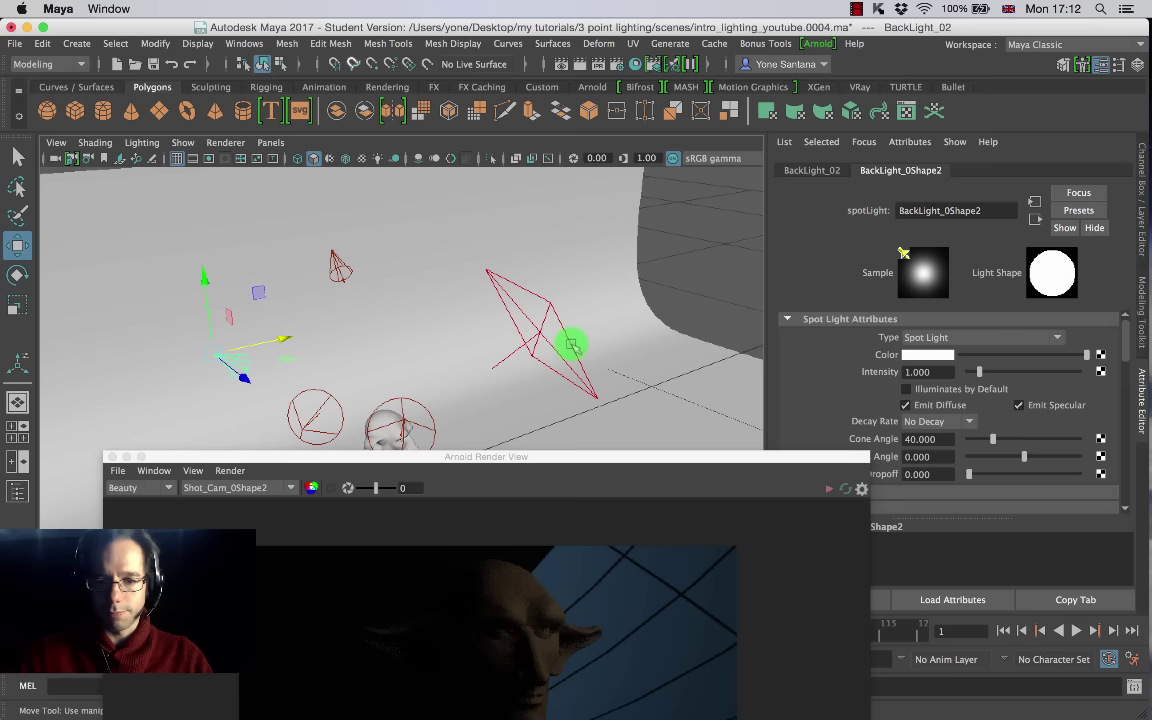
{"action": "left_click", "coordinate": [398, 407]}
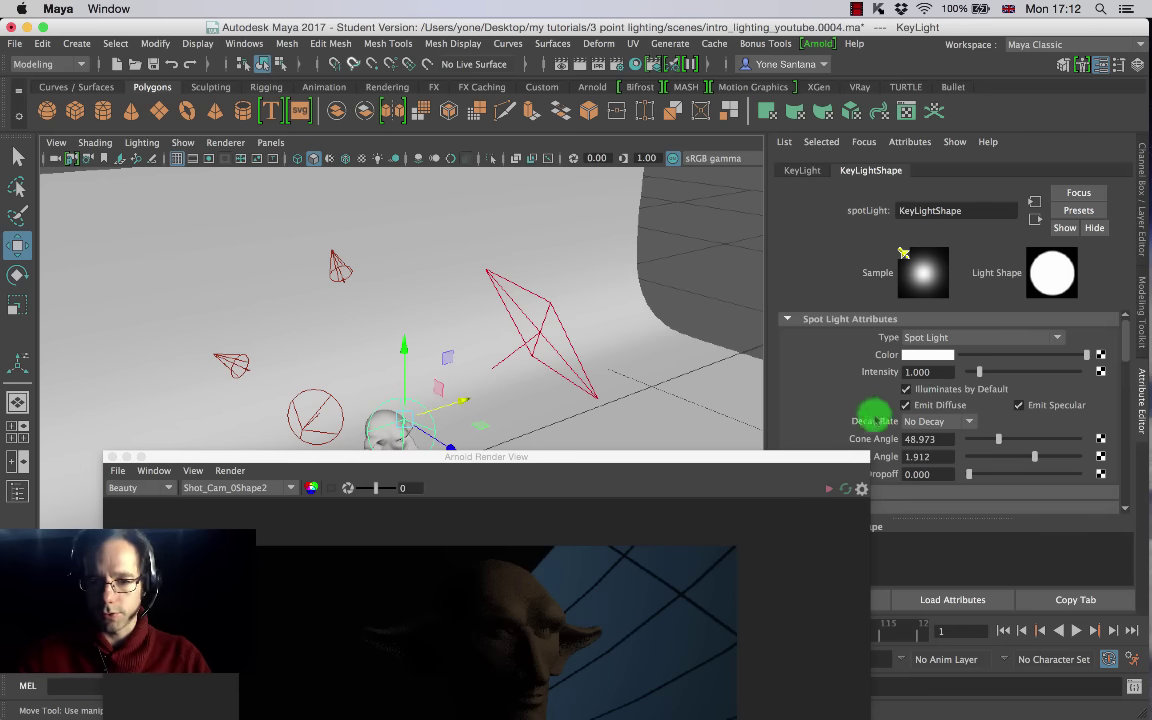
{"action": "left_click_drag", "start_coordinate": [710, 458], "coordinate": [623, 174]}
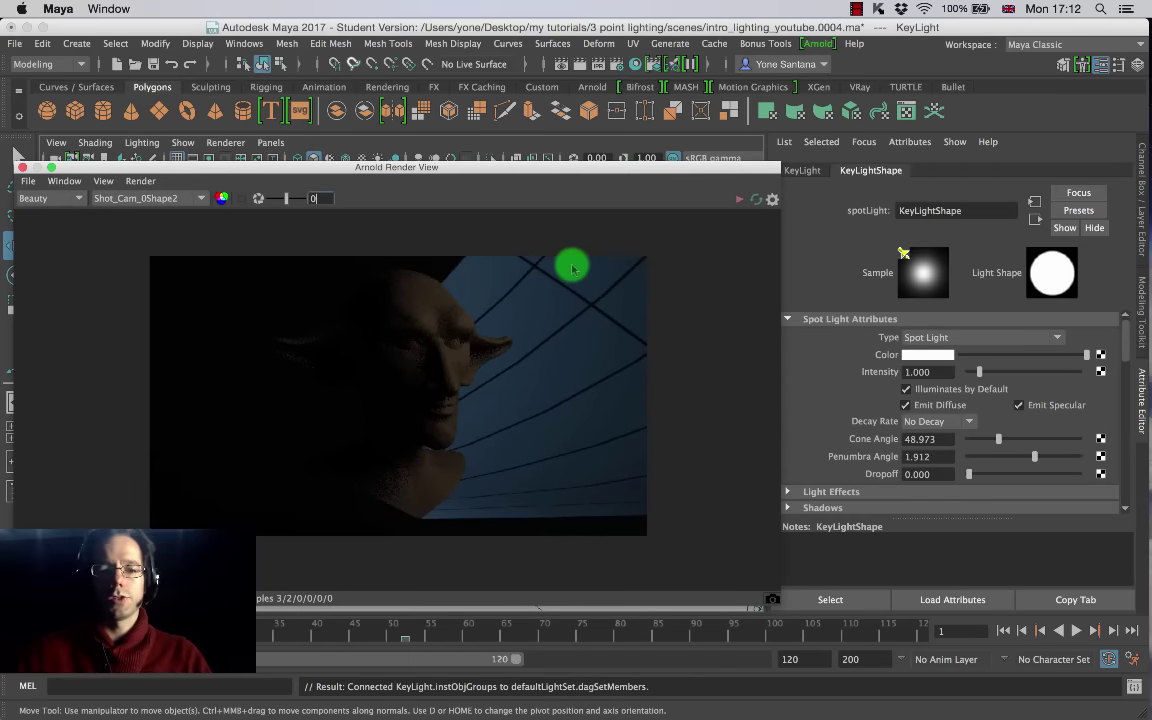
{"action": "left_click_drag", "start_coordinate": [506, 167], "coordinate": [530, 130]}
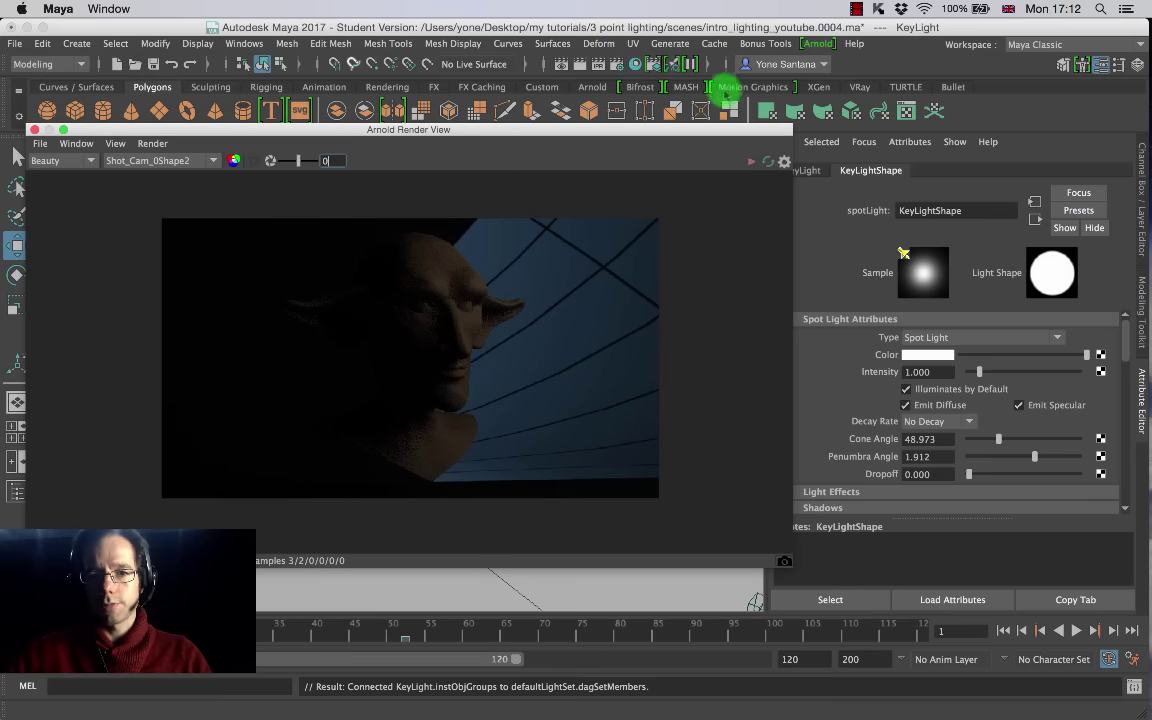
Step: Open the Light Editor and arrange it beside the Arnold render view
{"action": "left_click", "coordinate": [672, 64]}
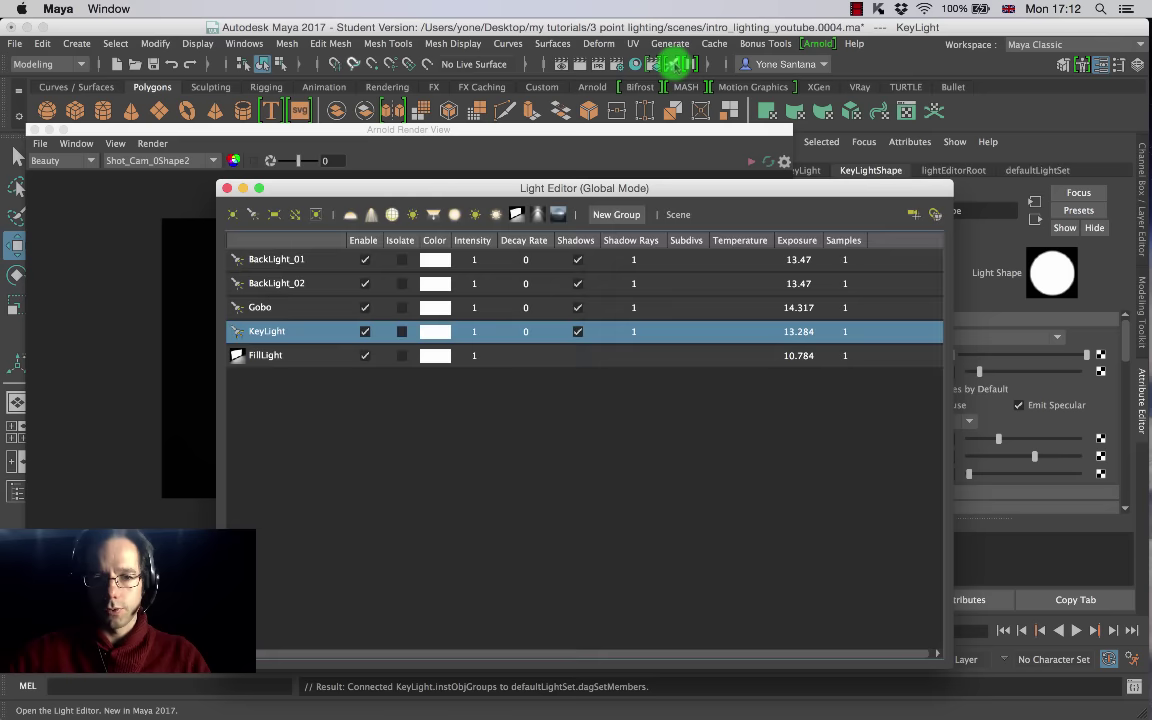
{"action": "left_click_drag", "start_coordinate": [610, 188], "coordinate": [554, 201]}
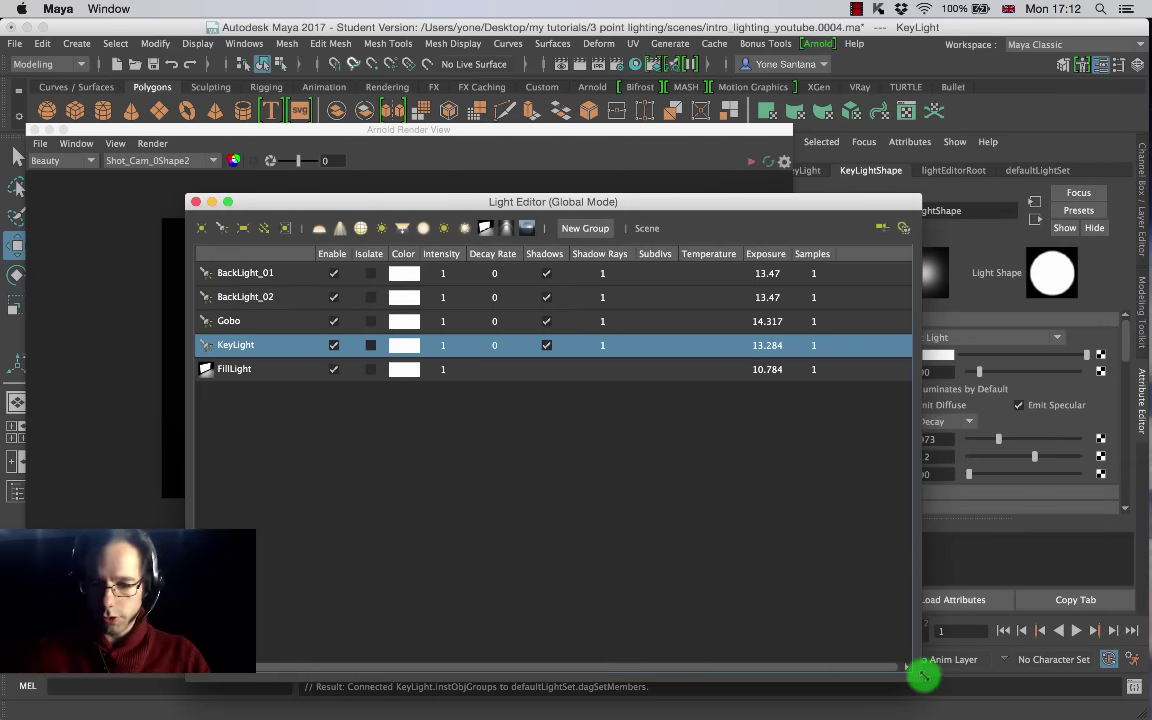
{"action": "left_click_drag", "start_coordinate": [919, 681], "coordinate": [971, 427]}
{"action": "left_click_drag", "start_coordinate": [748, 202], "coordinate": [622, 421]}
{"action": "left_click_drag", "start_coordinate": [553, 127], "coordinate": [563, 13]}
{"action": "left_click", "coordinate": [485, 172]}
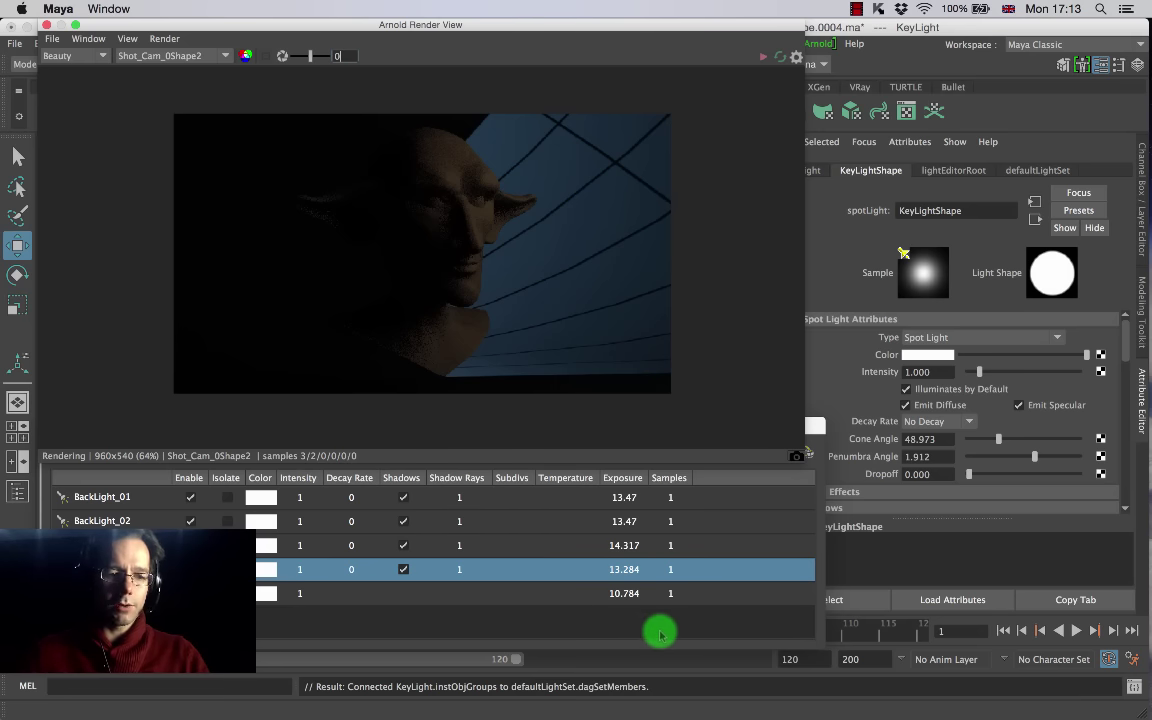
Step: Start a live IPR render and update the full scene
{"action": "left_click", "coordinate": [763, 60]}
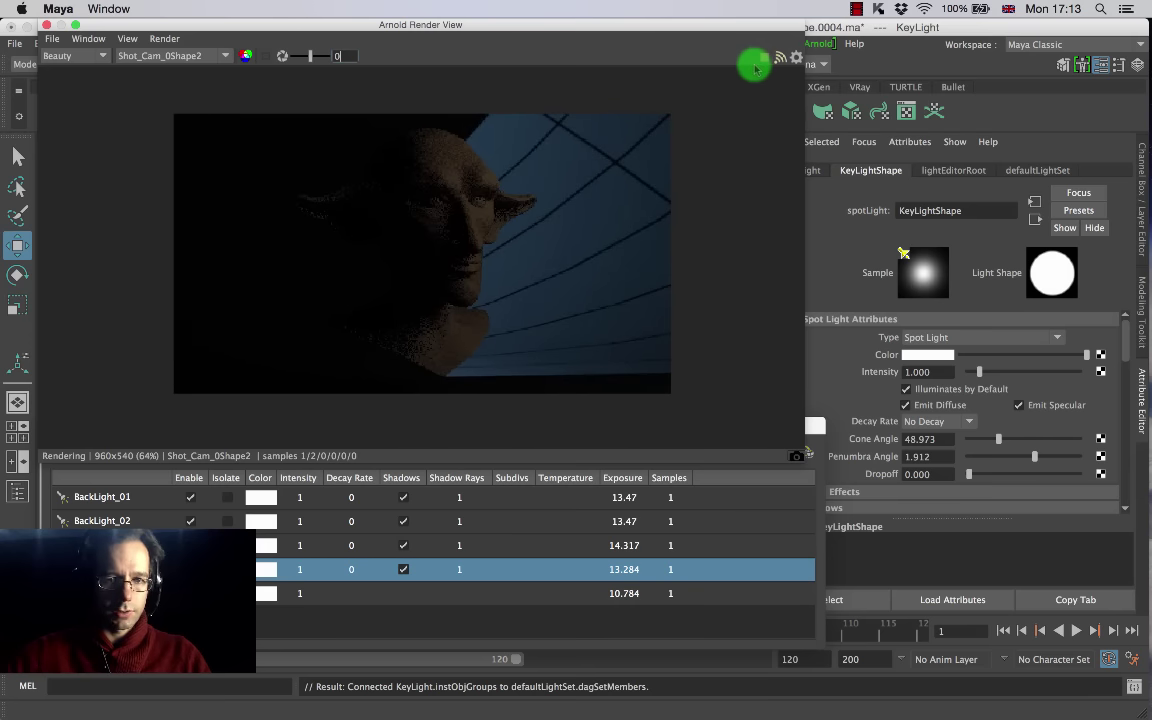
{"action": "left_click", "coordinate": [165, 39]}
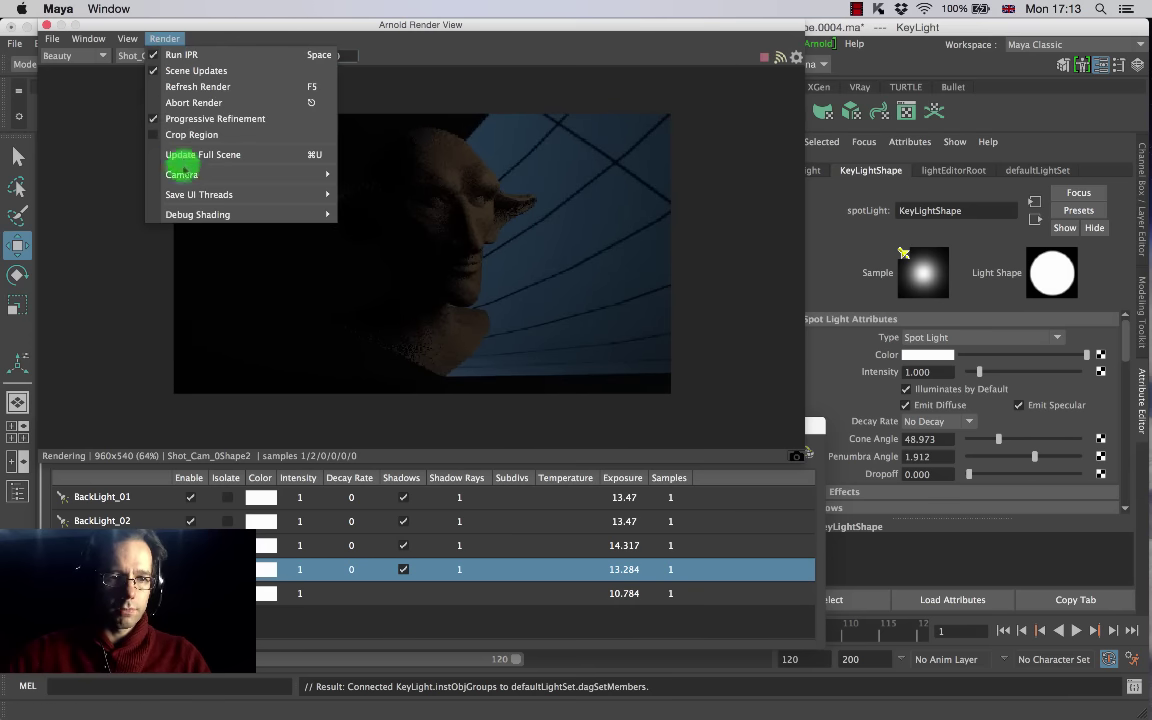
{"action": "left_click", "coordinate": [188, 154]}
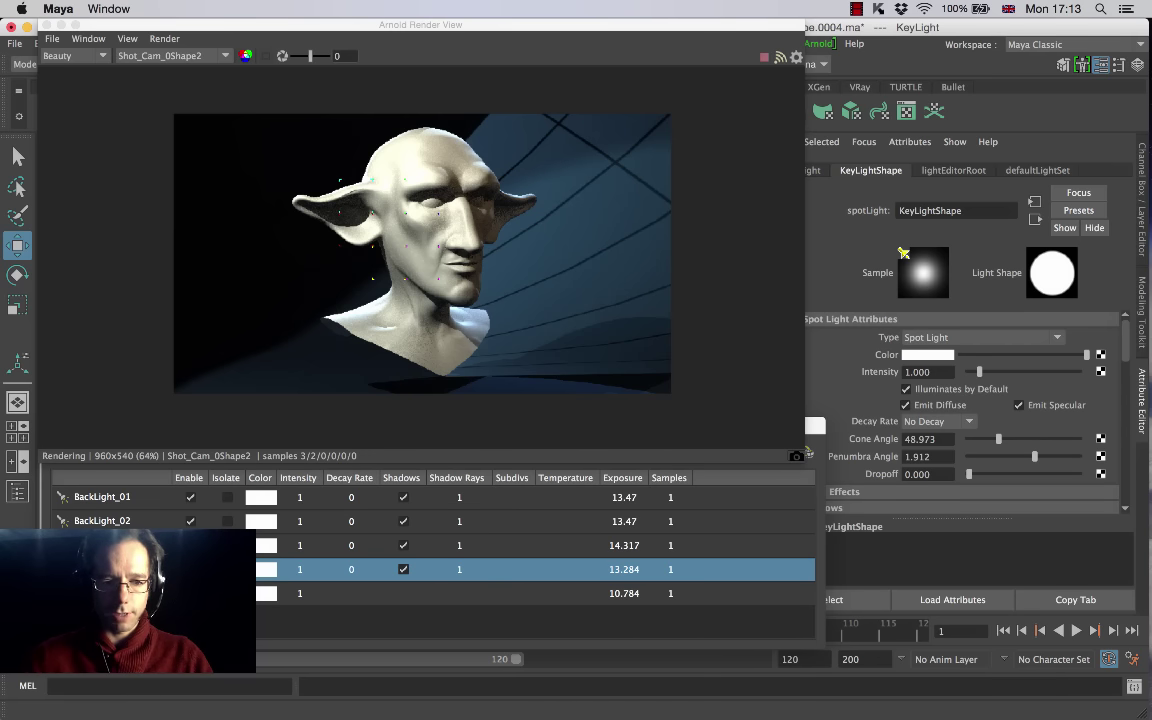
Step: Set the Gobo exposure to 12 and BackLight_02 exposure to 13 in the Light Editor
{"action": "double_click", "coordinate": [625, 546]}
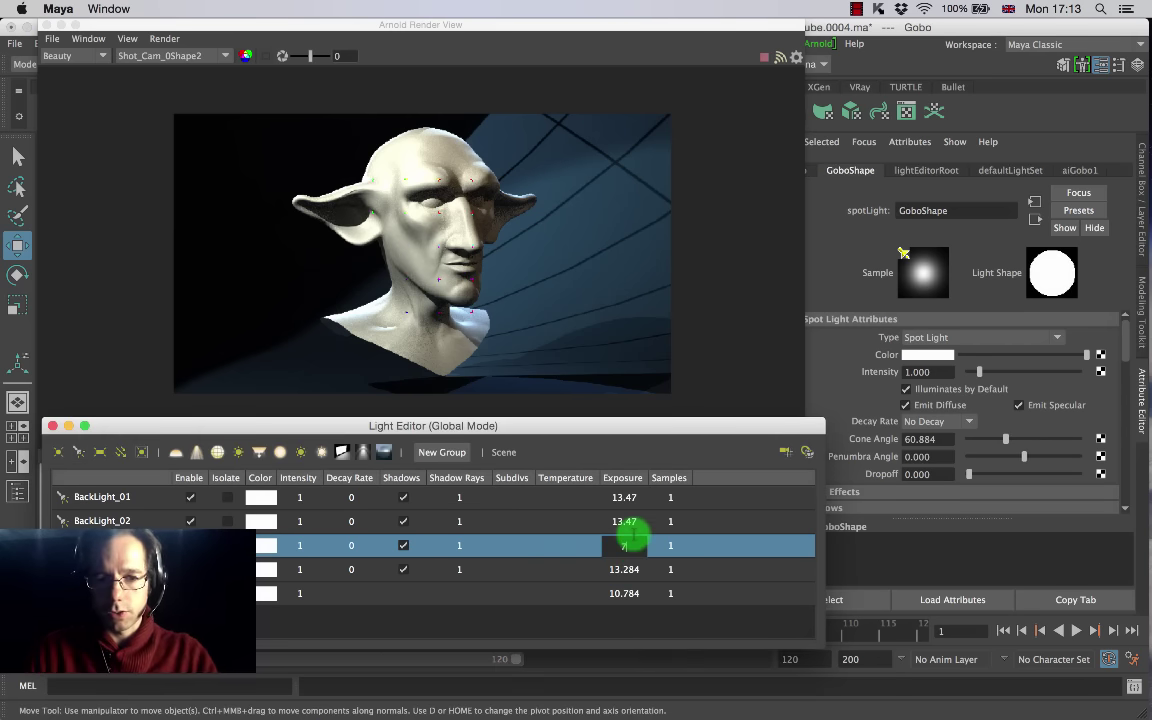
{"action": "key", "text": "Return"}
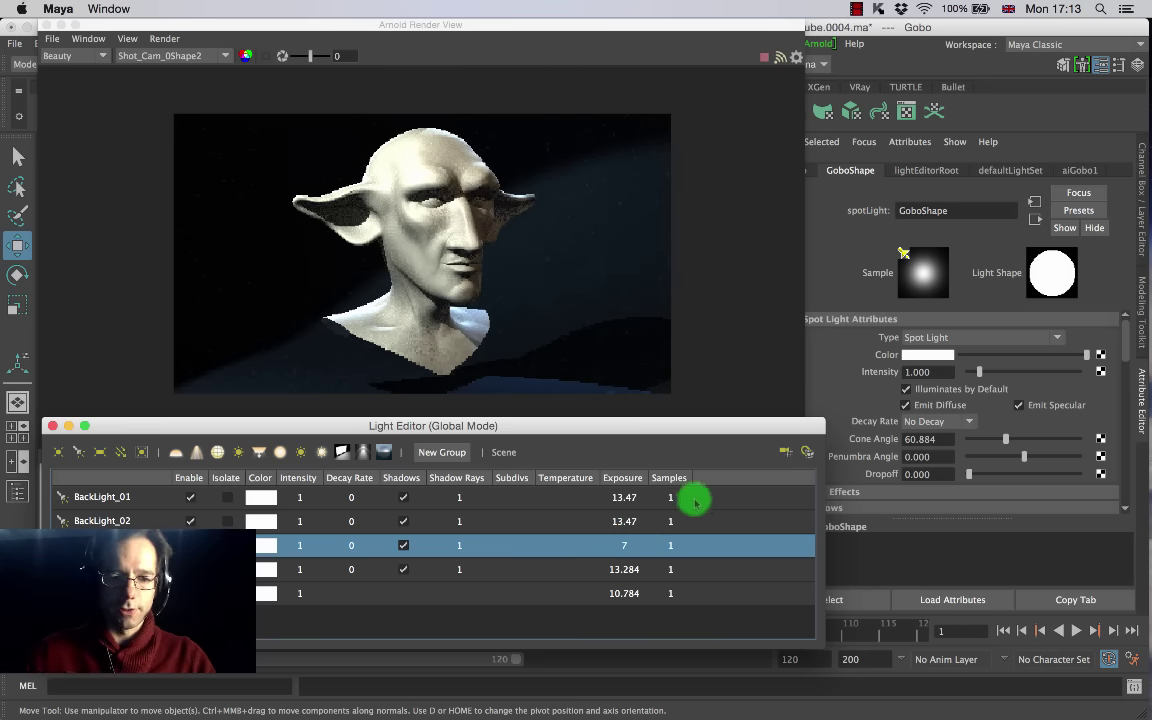
{"action": "double_click", "coordinate": [620, 547]}
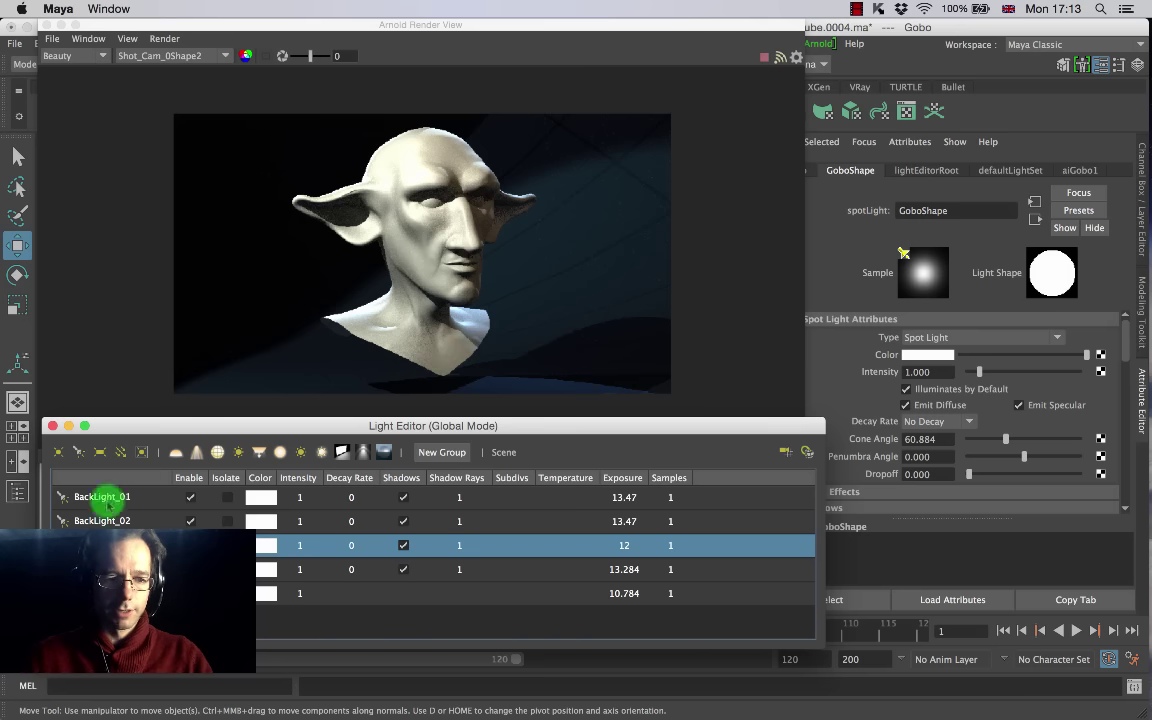
{"action": "double_click", "coordinate": [624, 520]}
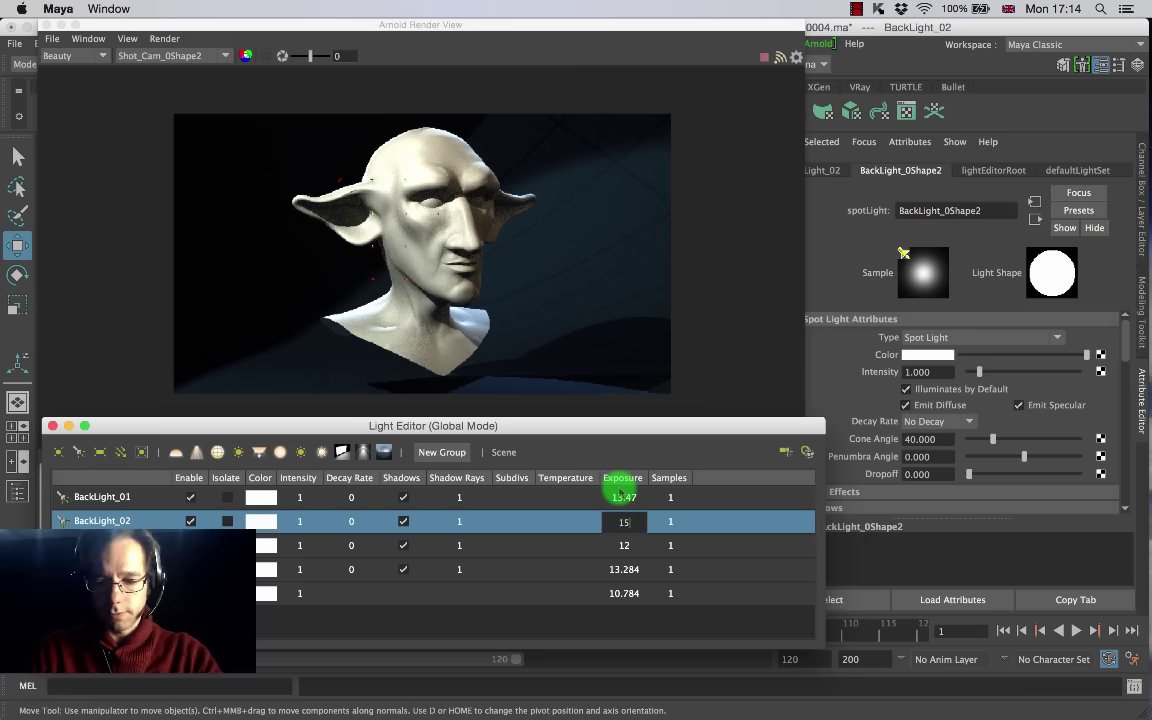
{"action": "key", "text": "Return"}
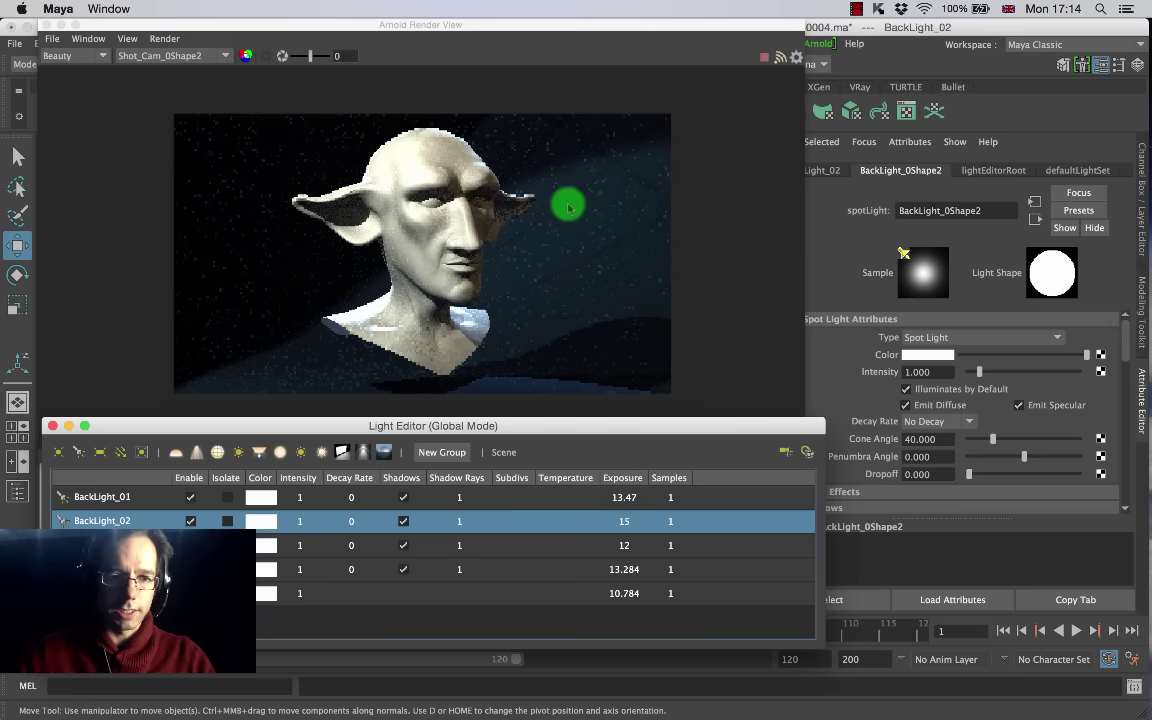
{"action": "double_click", "coordinate": [624, 521]}
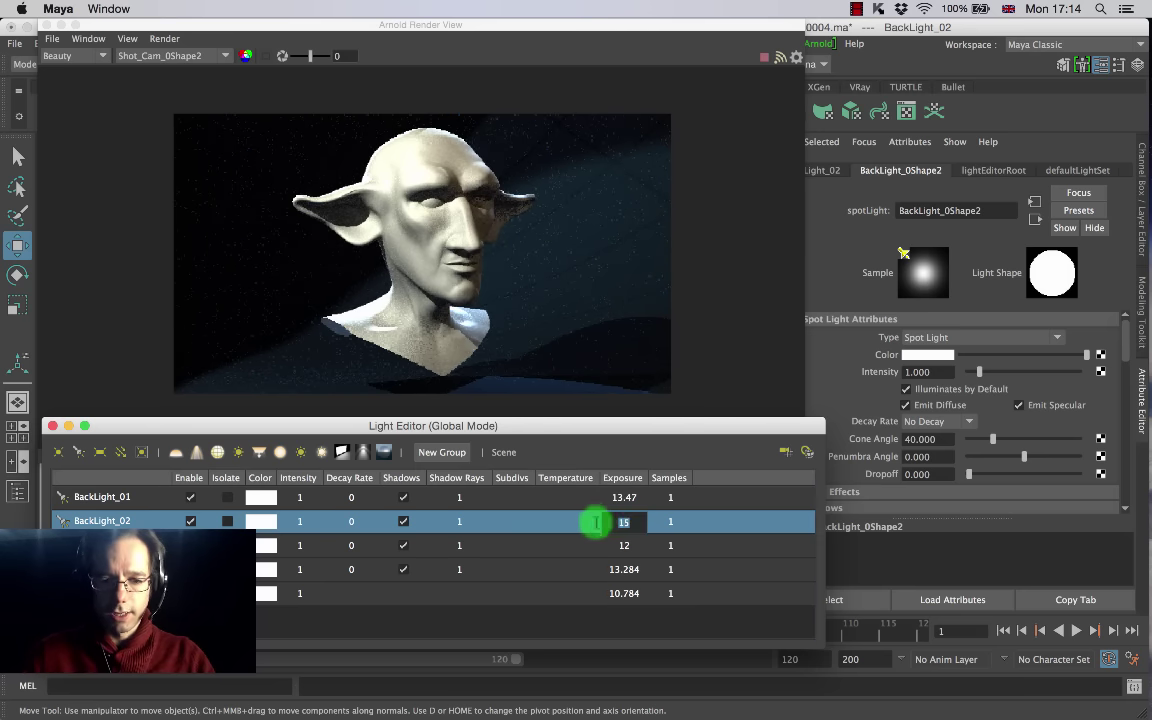
{"action": "type", "text": "13"}
{"action": "key", "text": "Return"}
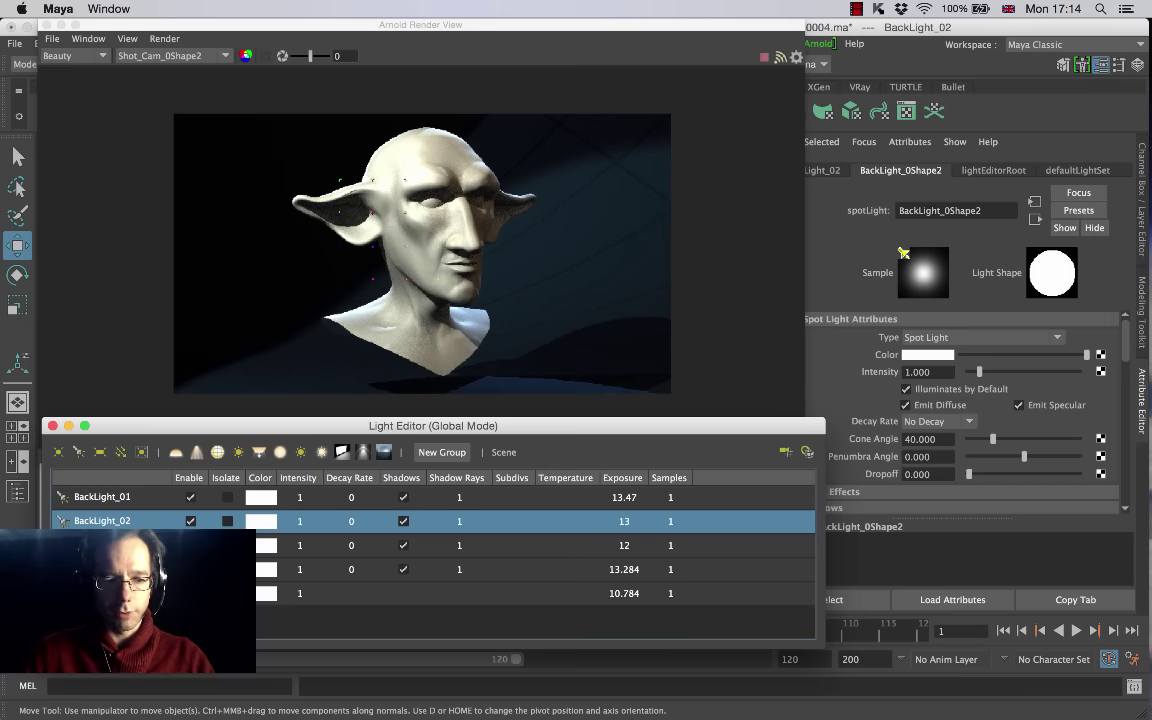
Step: Tint the FillLight pink and refresh the full-scene render
{"action": "left_click", "coordinate": [270, 593]}
{"action": "left_click", "coordinate": [270, 596]}
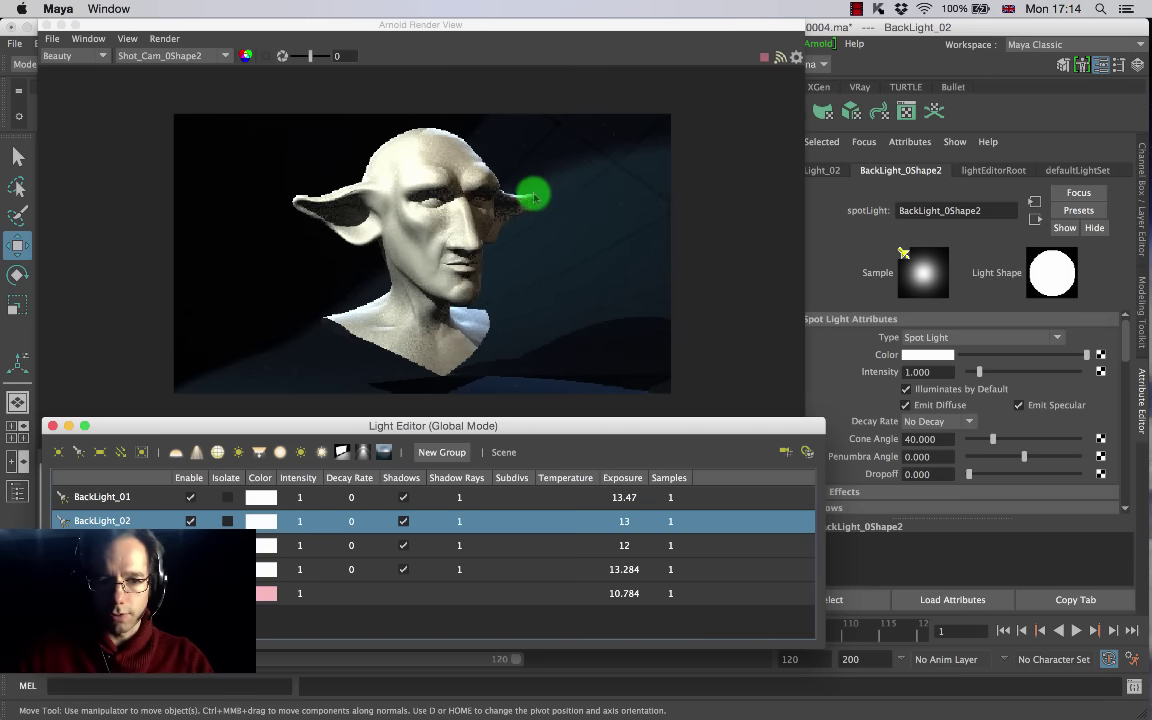
{"action": "left_click", "coordinate": [165, 38]}
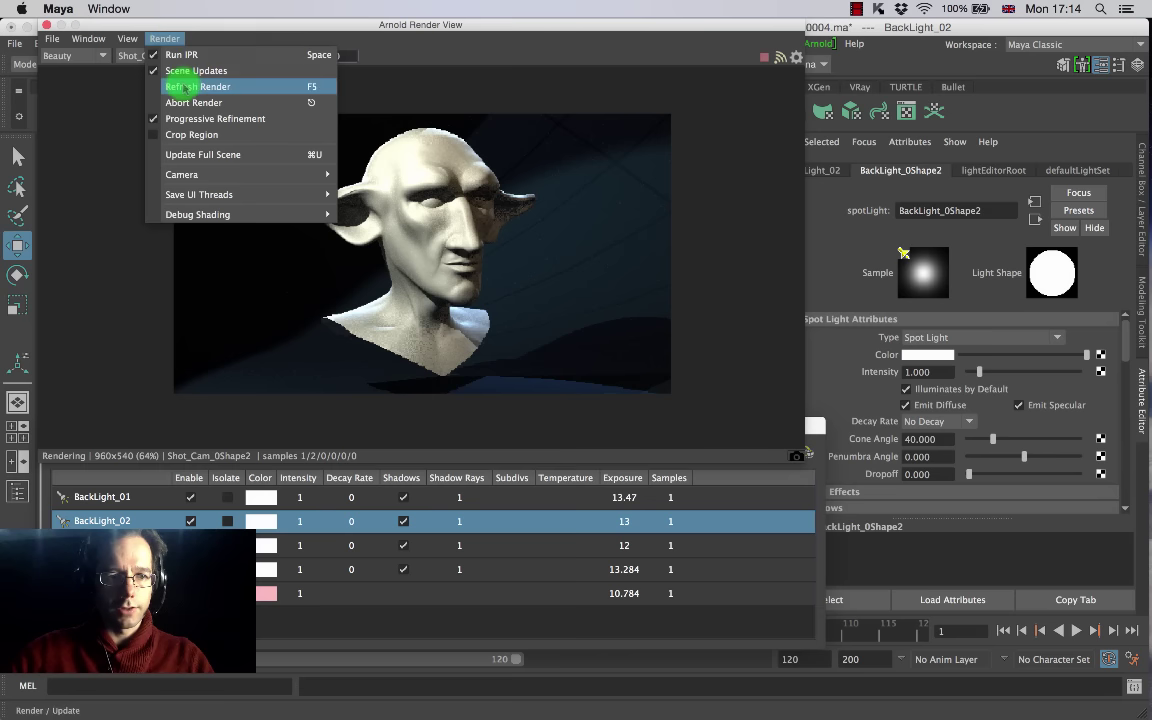
{"action": "left_click", "coordinate": [205, 156]}
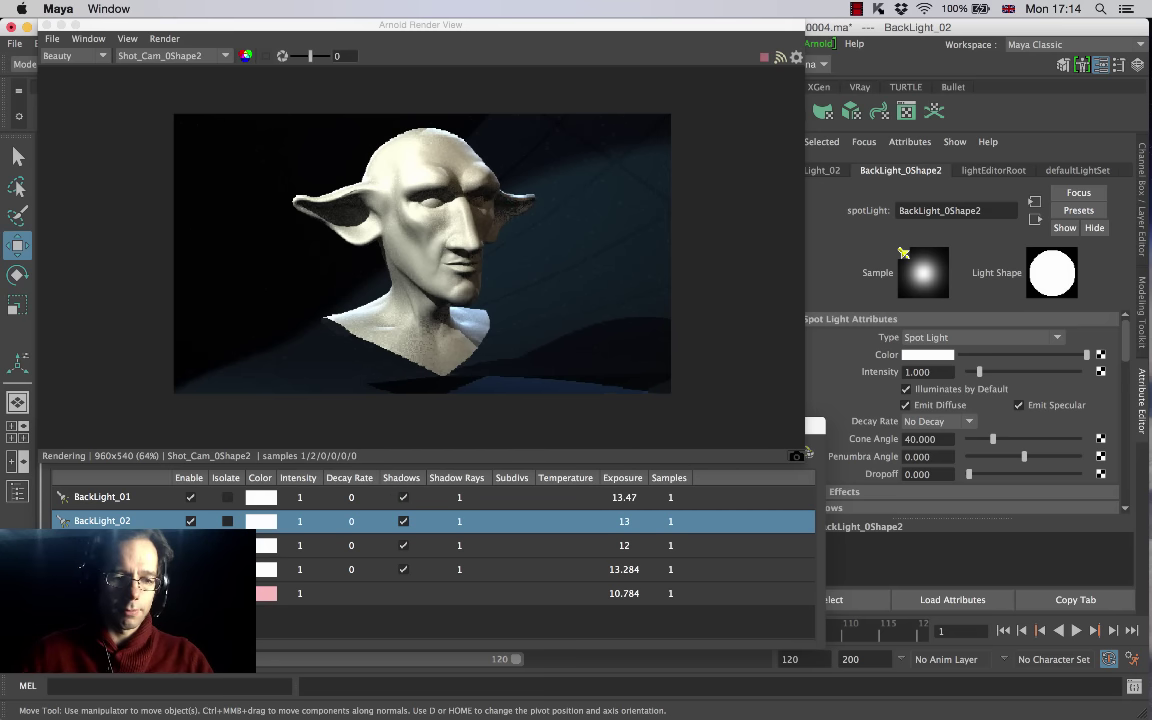
{"action": "left_click", "coordinate": [299, 593]}
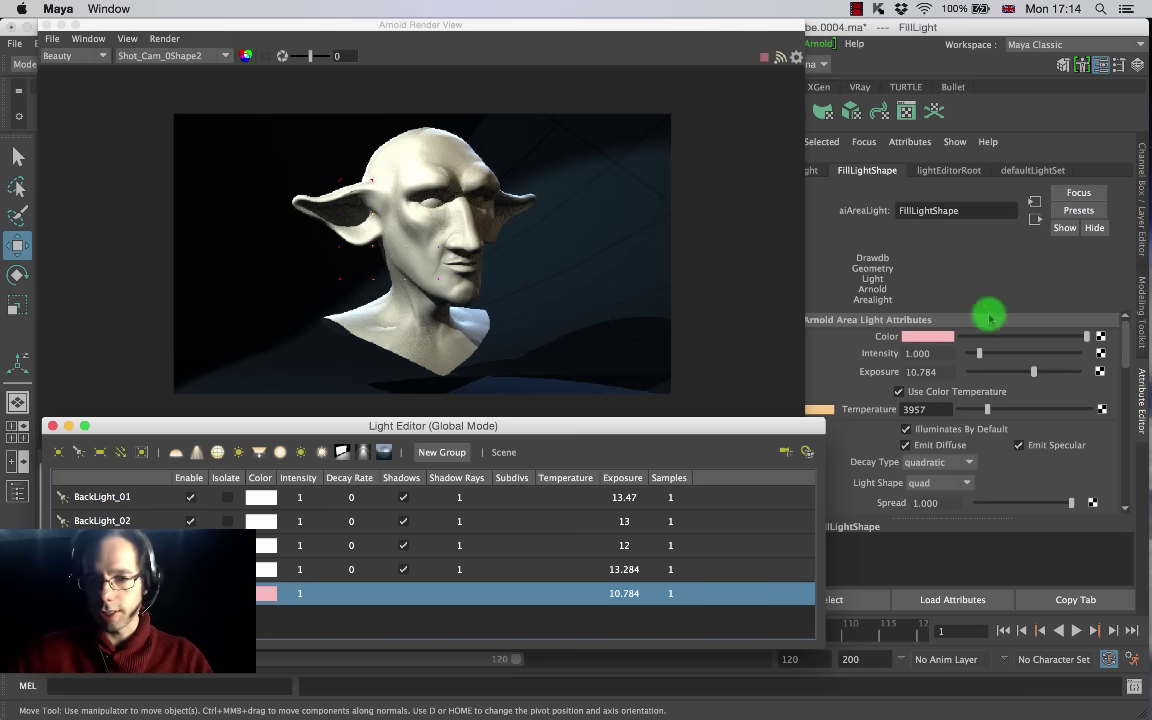
Step: Turn off FillLight's colour temperature and try tan and magenta colours
{"action": "mouse_move", "coordinate": [1124, 352]}
{"action": "left_mouse_down"}
{"action": "mouse_move", "coordinate": [1124, 368]}
{"action": "mouse_move", "coordinate": [1124, 358]}
{"action": "left_mouse_up"}
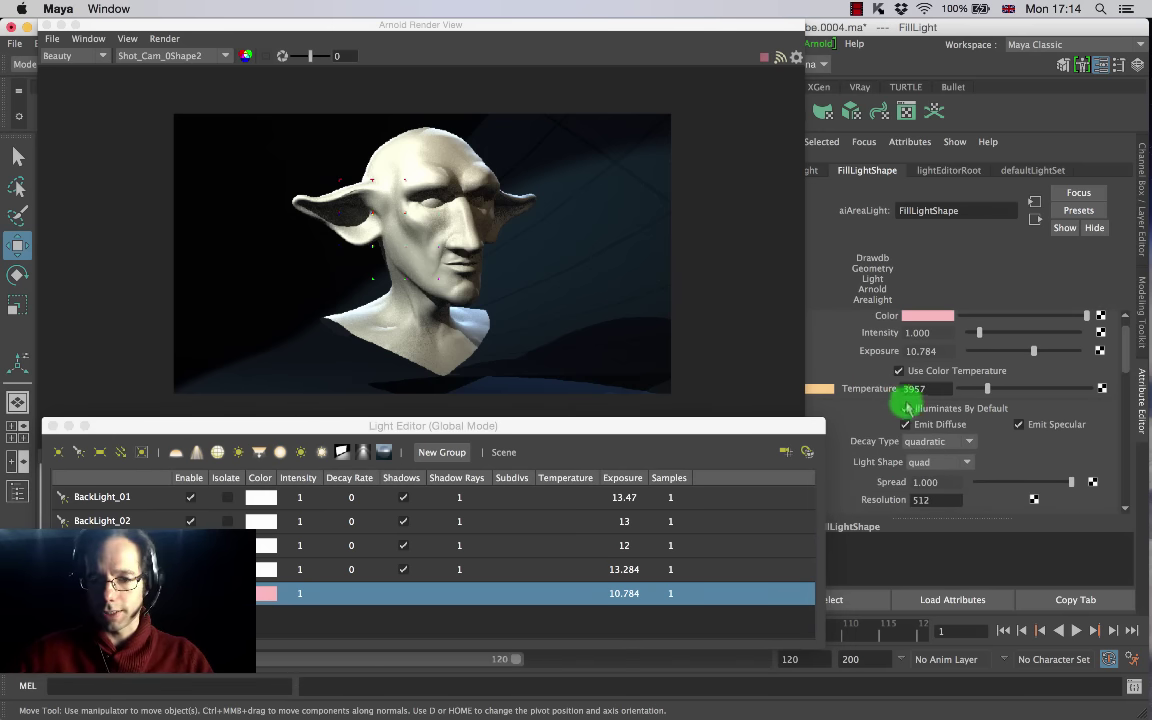
{"action": "left_click", "coordinate": [899, 372]}
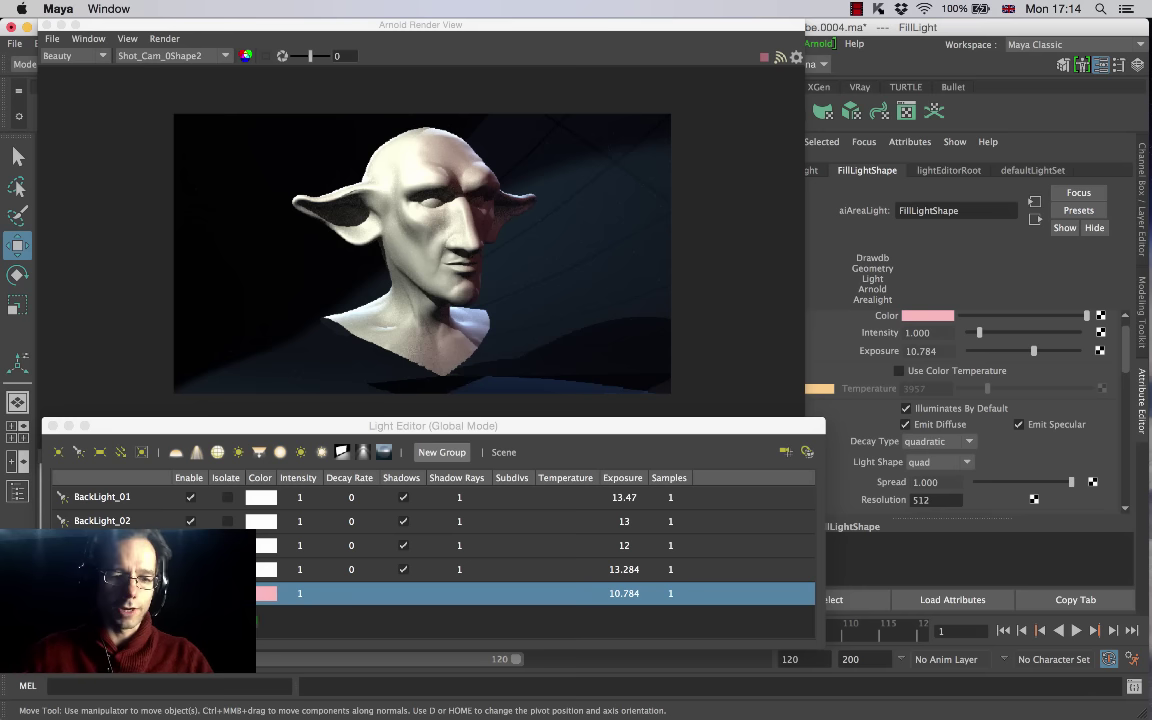
{"action": "left_click", "coordinate": [263, 594]}
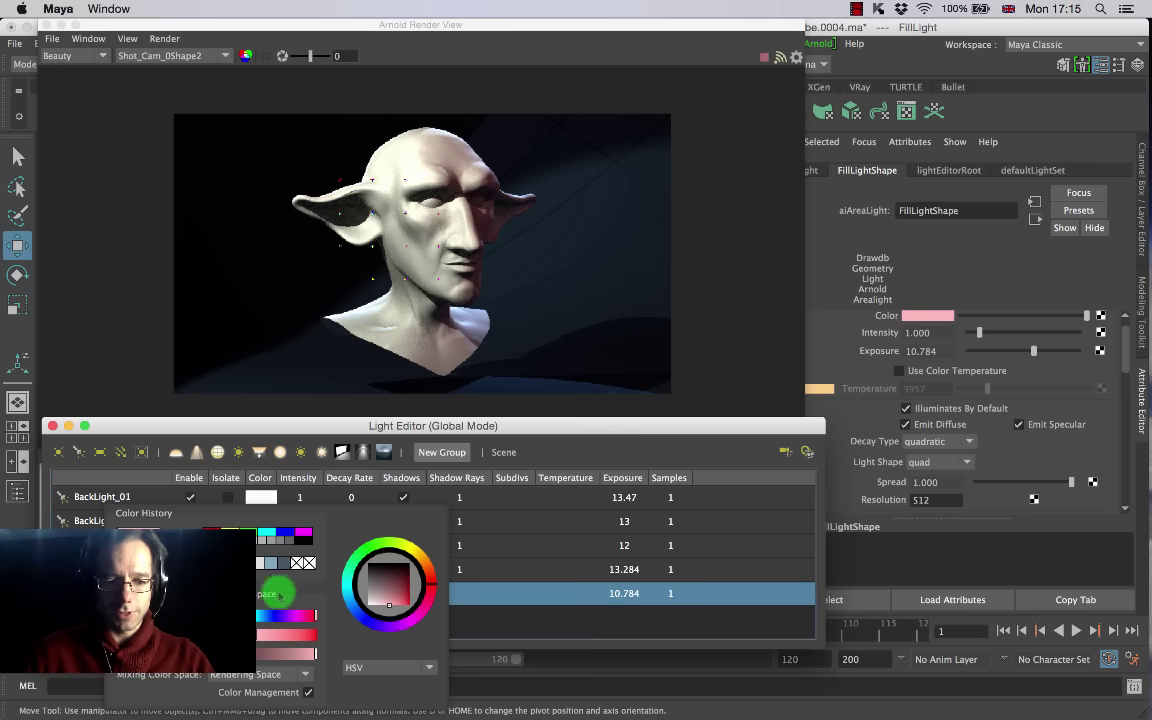
{"action": "left_click", "coordinate": [425, 562]}
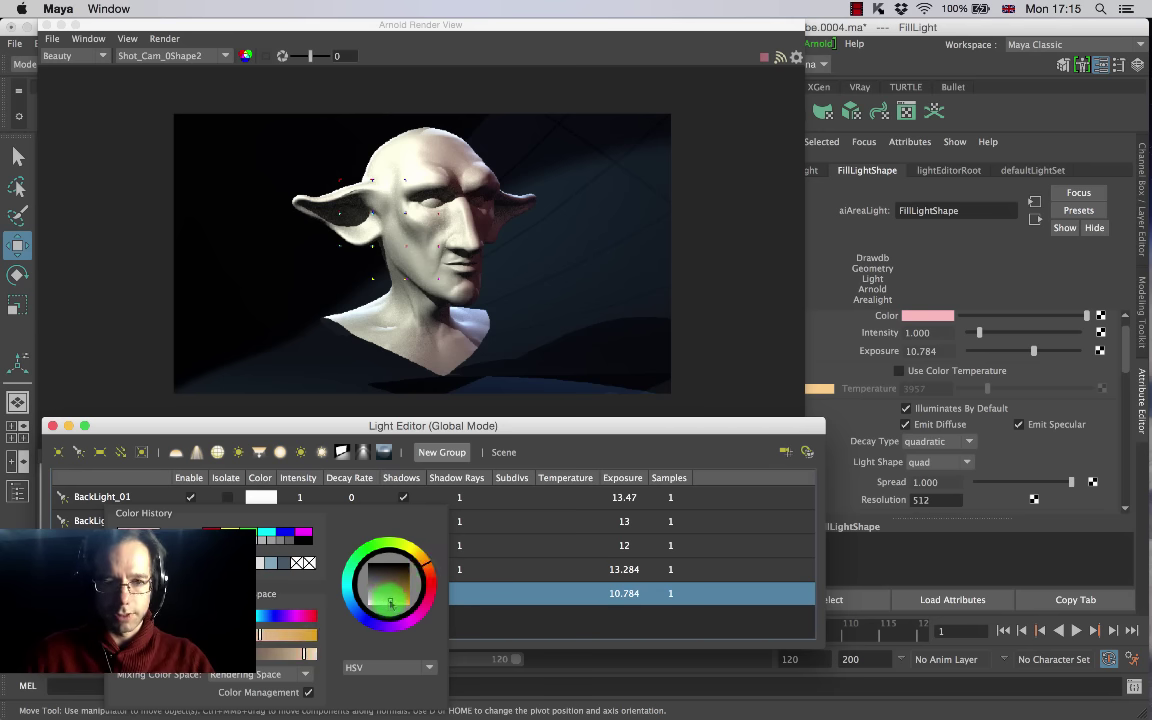
{"action": "left_click", "coordinate": [390, 601]}
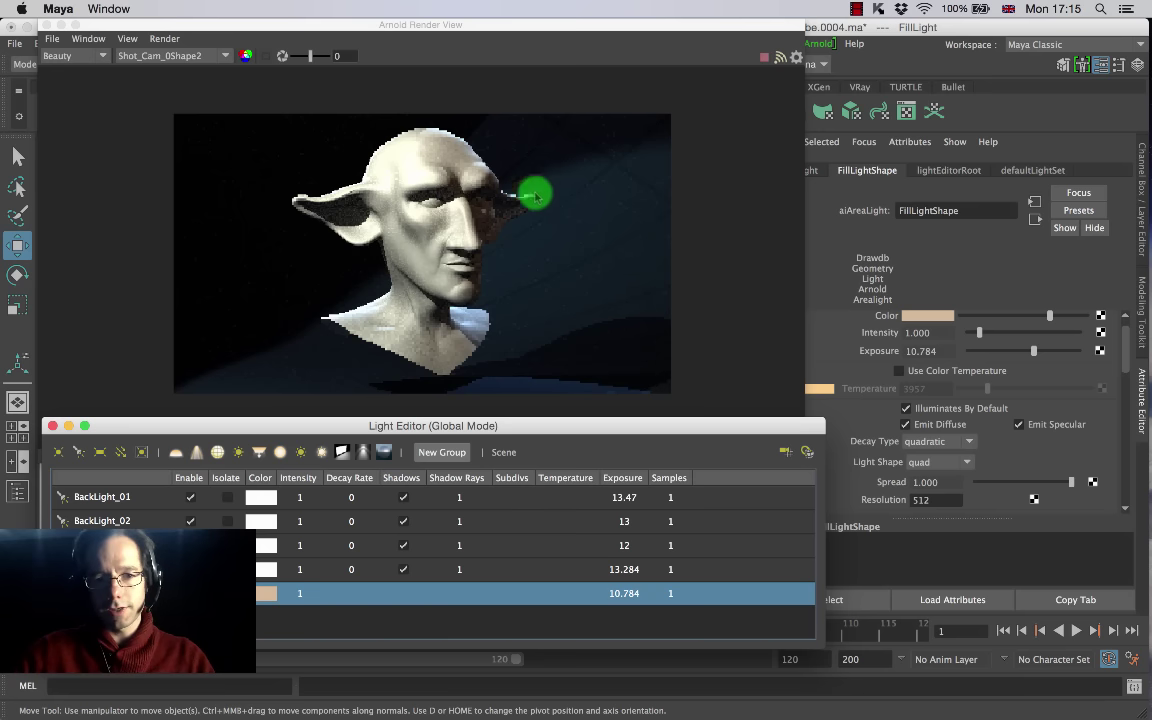
{"action": "left_click", "coordinate": [268, 596]}
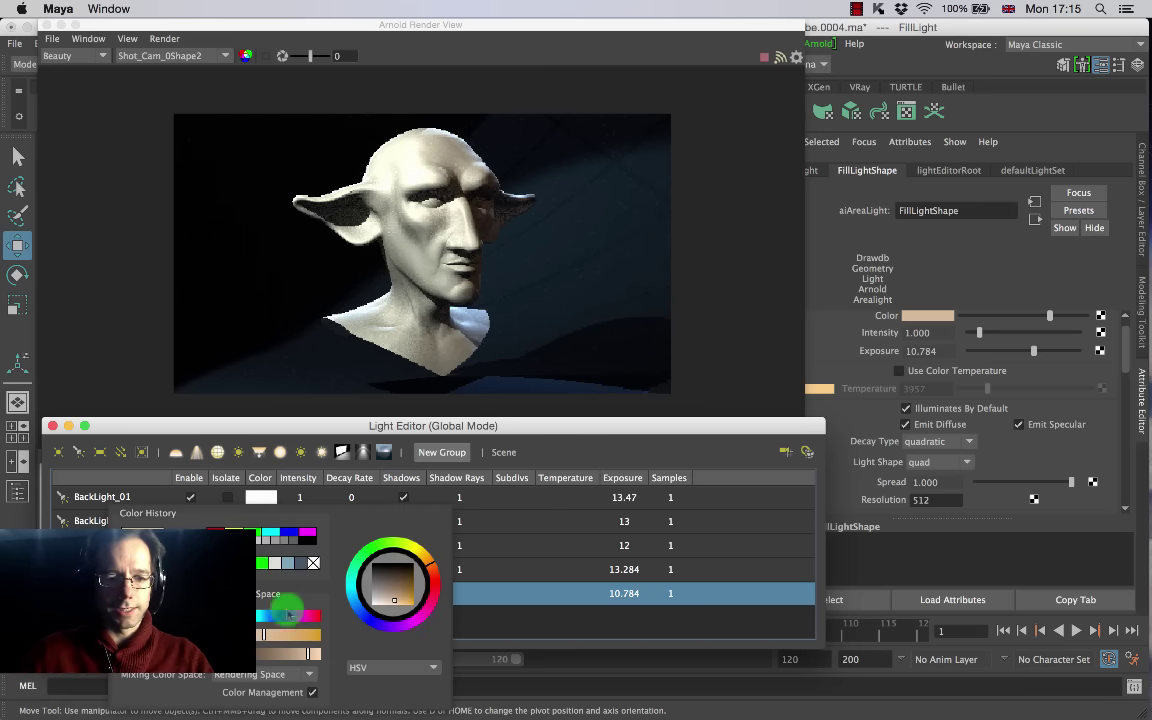
{"action": "mouse_move", "coordinate": [393, 571]}
{"action": "left_mouse_down"}
{"action": "mouse_move", "coordinate": [418, 625]}
{"action": "mouse_move", "coordinate": [413, 588]}
{"action": "left_mouse_up"}
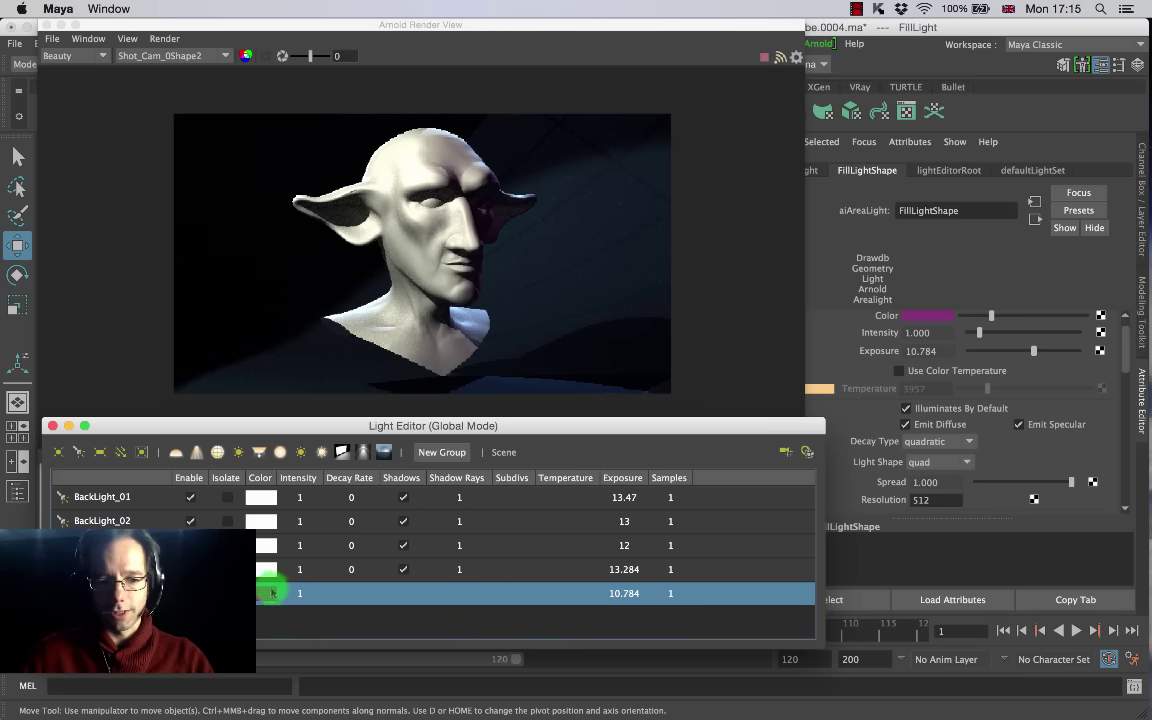
{"action": "left_click", "coordinate": [266, 593]}
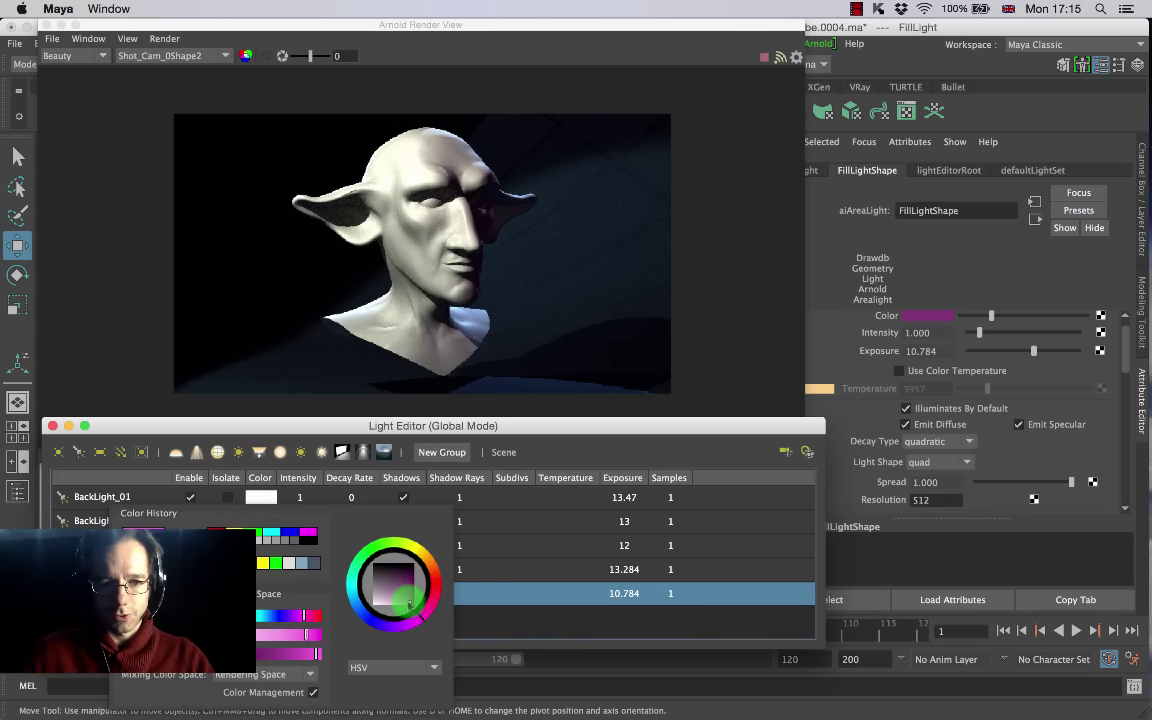
{"action": "left_click", "coordinate": [307, 535]}
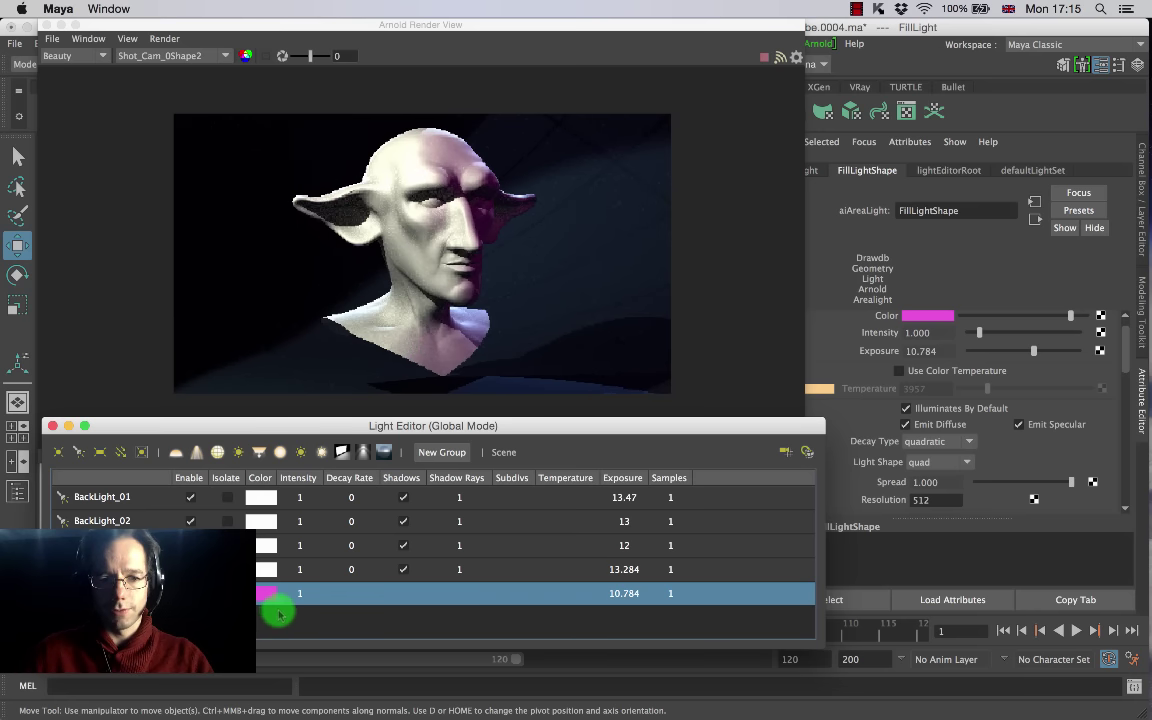
Step: Refine FillLight's hue, saturation and brightness to a warm peach tone
{"action": "left_click", "coordinate": [268, 594]}
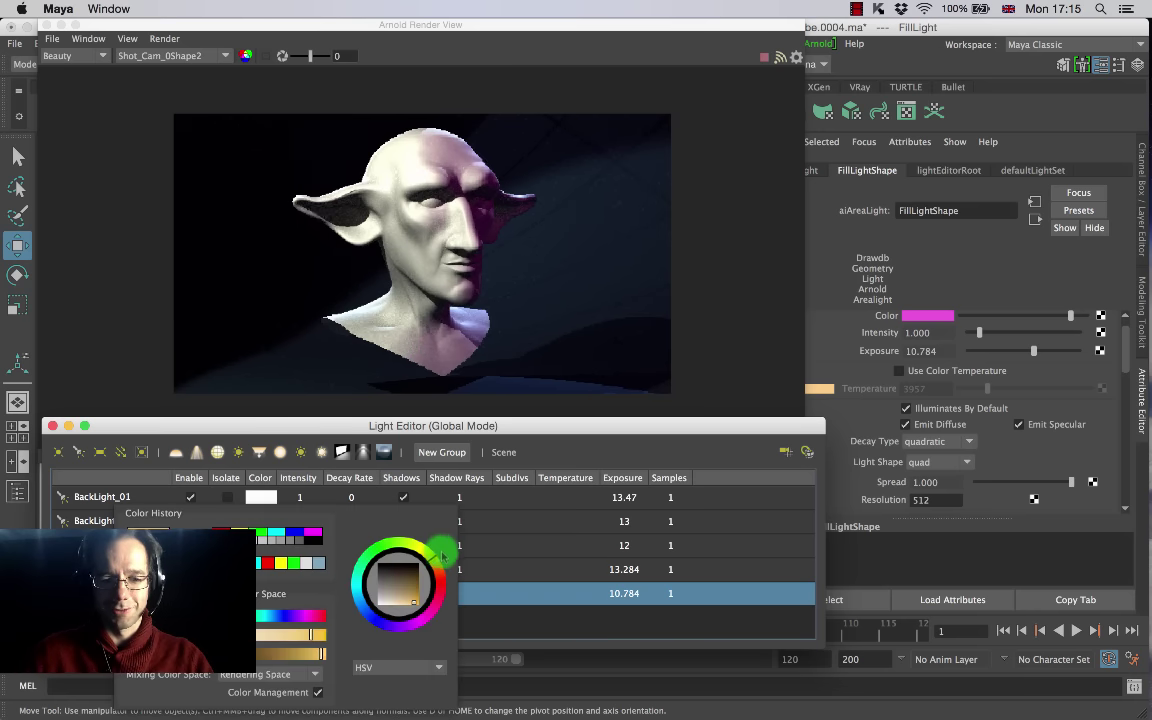
{"action": "left_click", "coordinate": [400, 606]}
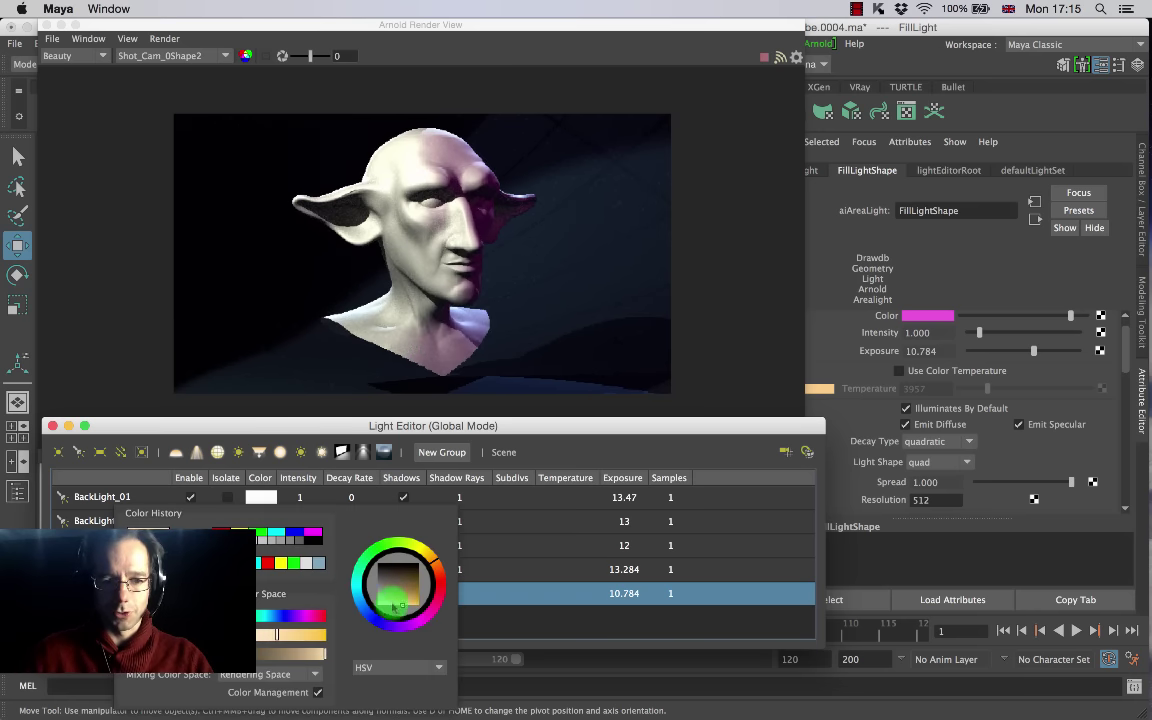
{"action": "left_click_drag", "start_coordinate": [489, 429], "coordinate": [487, 428]}
{"action": "left_click", "coordinate": [265, 598]}
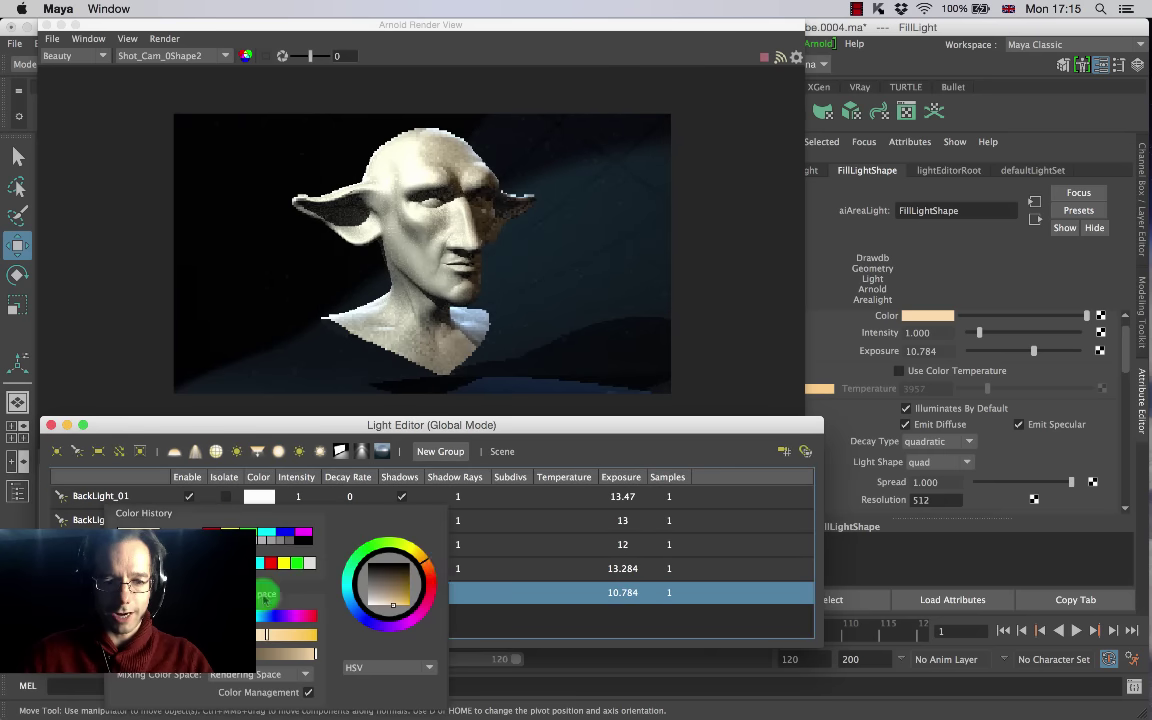
{"action": "left_click", "coordinate": [409, 586]}
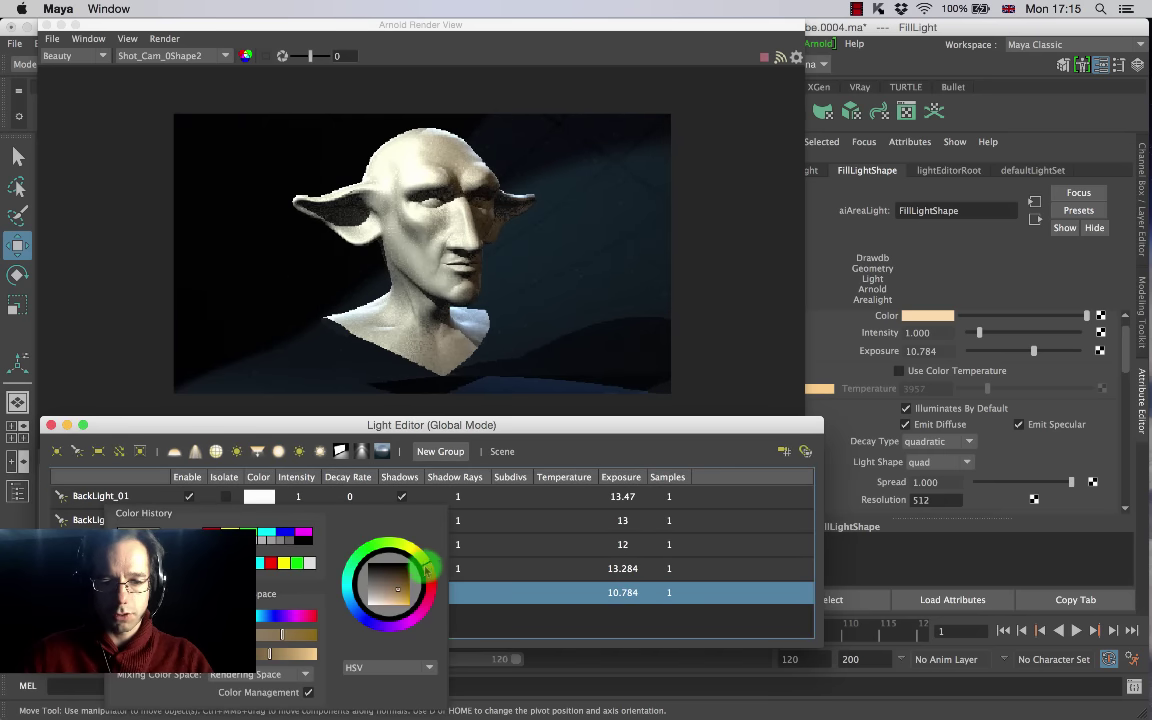
{"action": "left_click_drag", "start_coordinate": [428, 568], "coordinate": [327, 663]}
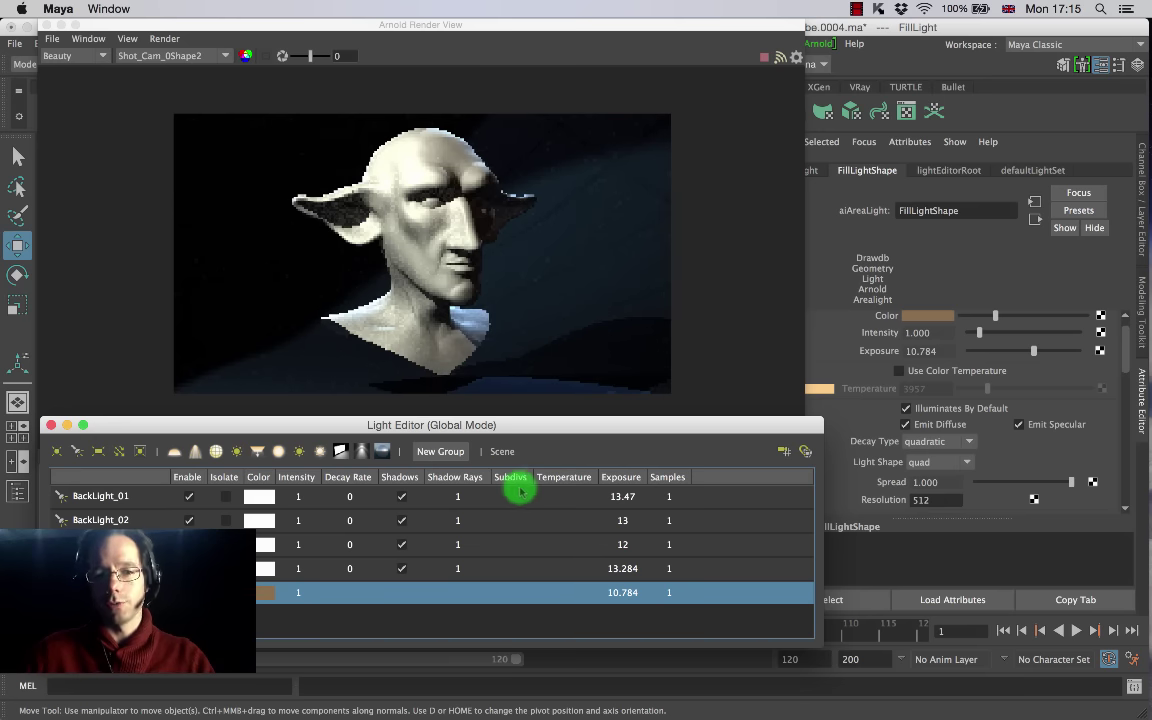
{"action": "left_click", "coordinate": [266, 593]}
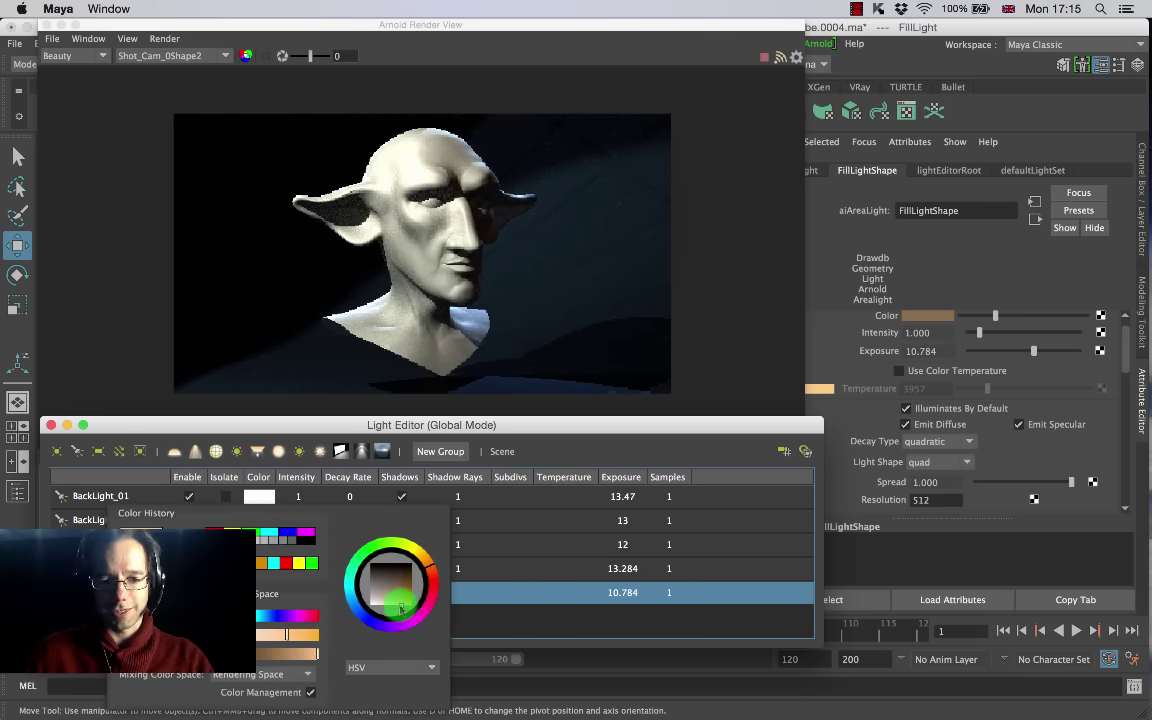
{"action": "left_click_drag", "start_coordinate": [400, 607], "coordinate": [496, 486]}
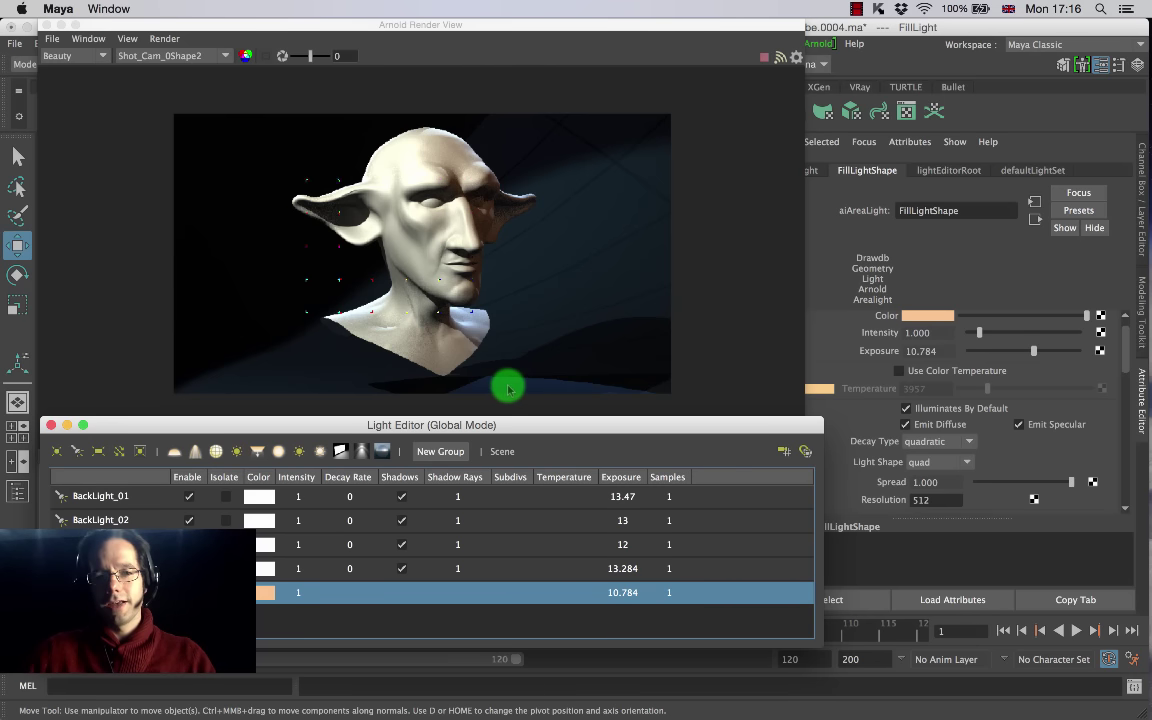
Step: Run an IPR pass, close Arnold RenderView and the Light Editor, and orbit the scene
{"action": "left_click", "coordinate": [764, 59]}
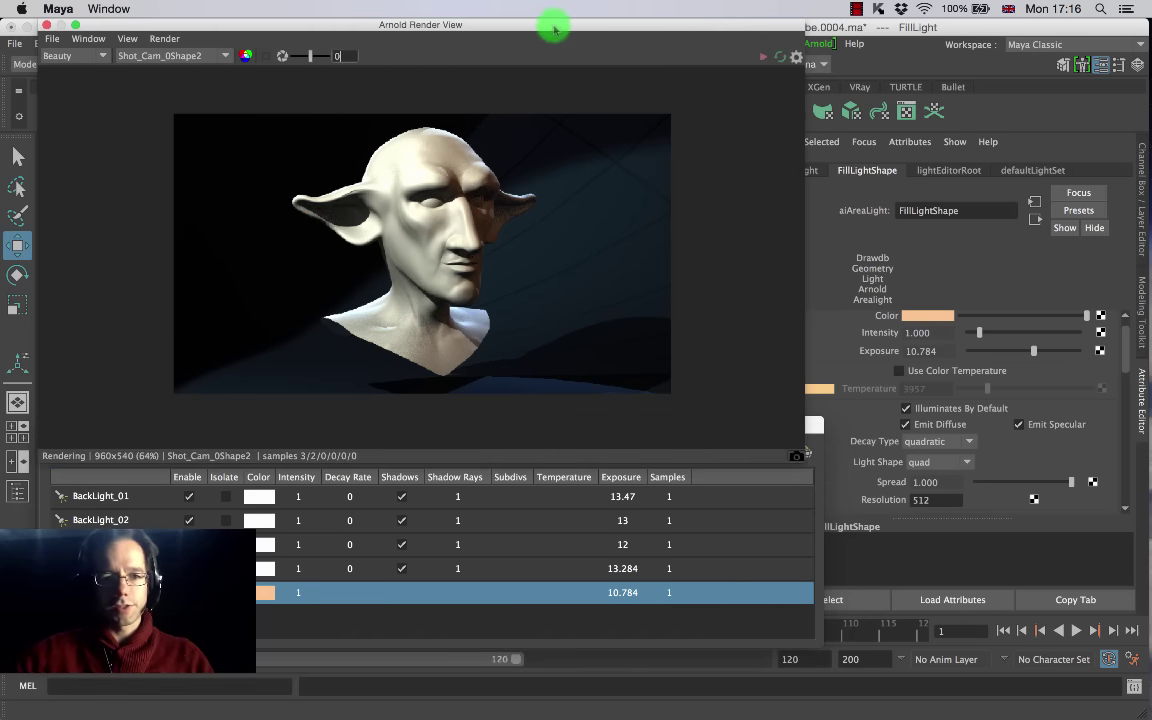
{"action": "left_click_drag", "start_coordinate": [555, 29], "coordinate": [938, 27]}
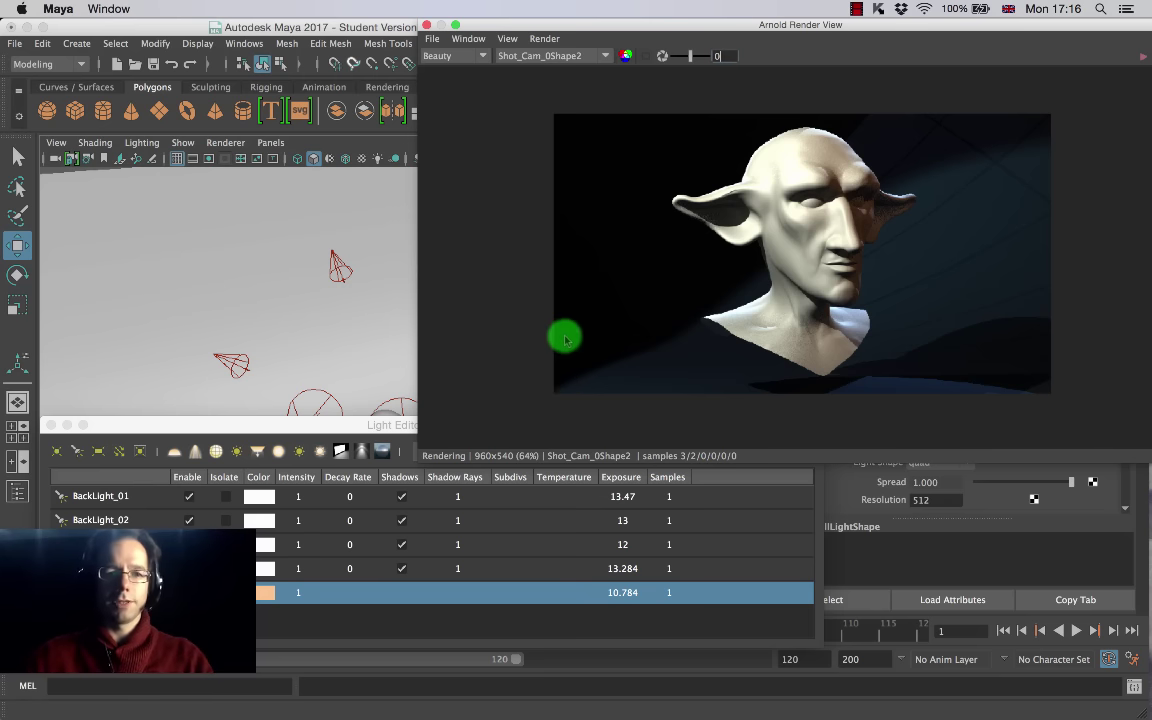
{"action": "left_click_drag", "start_coordinate": [509, 25], "coordinate": [169, 26]}
{"action": "left_click", "coordinate": [86, 26]}
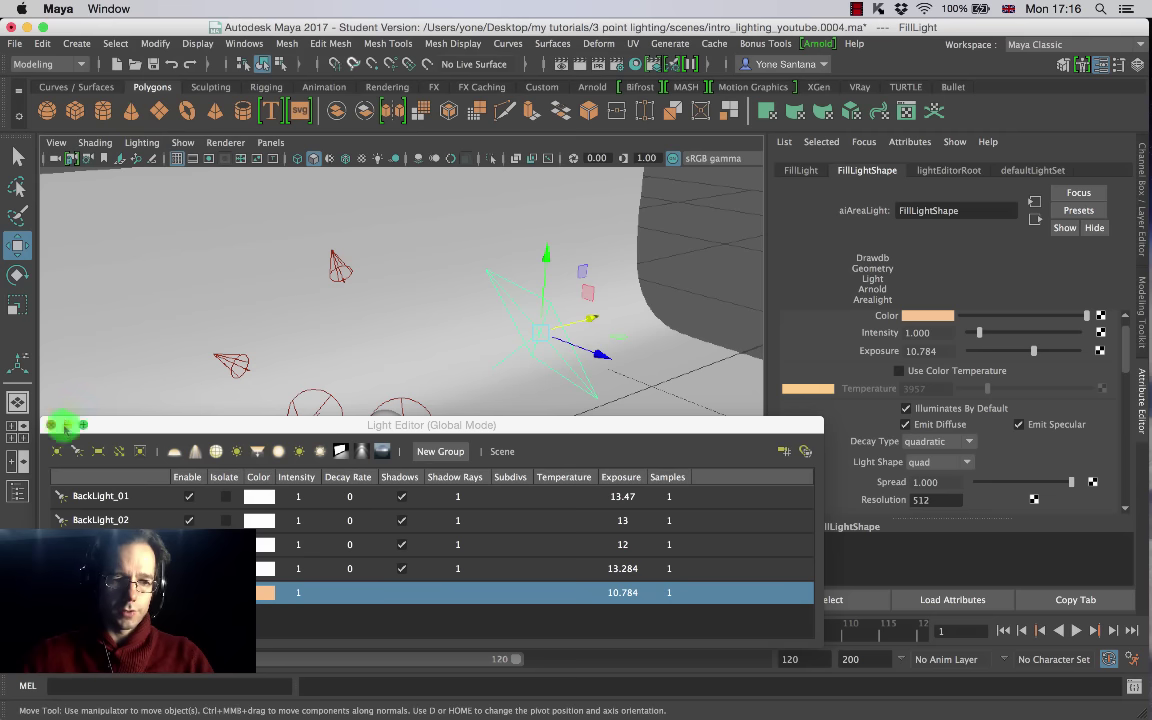
{"action": "left_click", "coordinate": [51, 425]}
{"action": "left_click_drag", "start_coordinate": [563, 489], "coordinate": [494, 408], "text": "alt"}
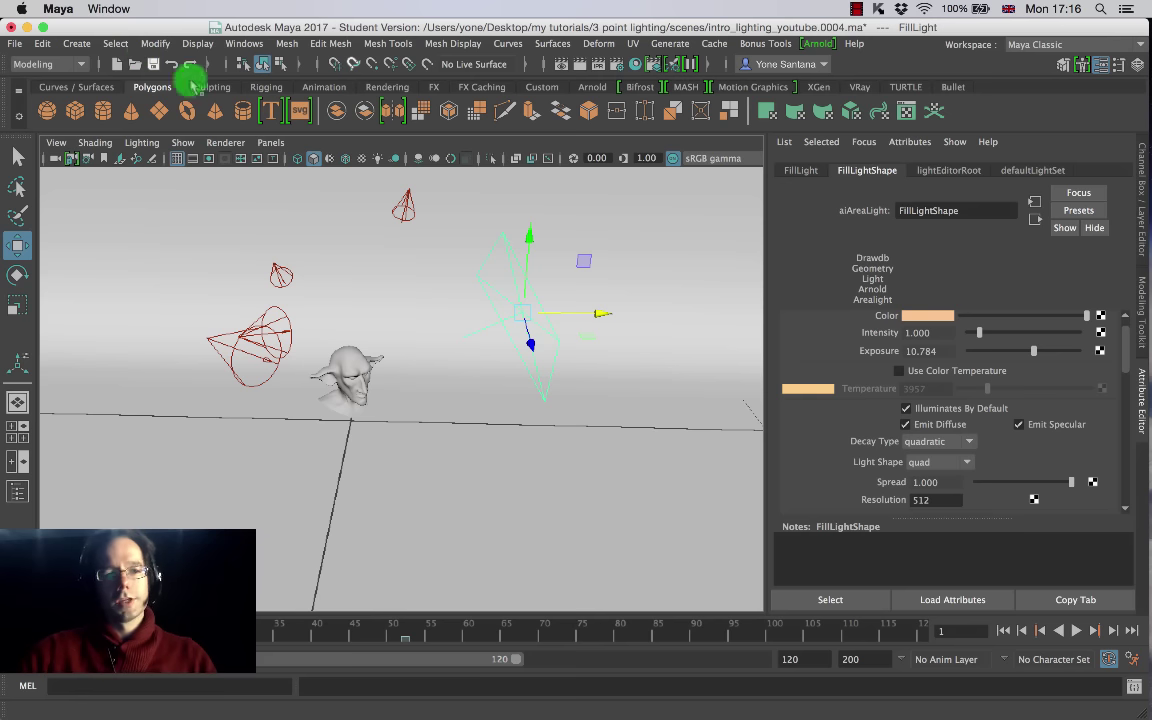
Step: Create a point light and raise it above the bust's head
{"action": "left_click", "coordinate": [80, 44]}
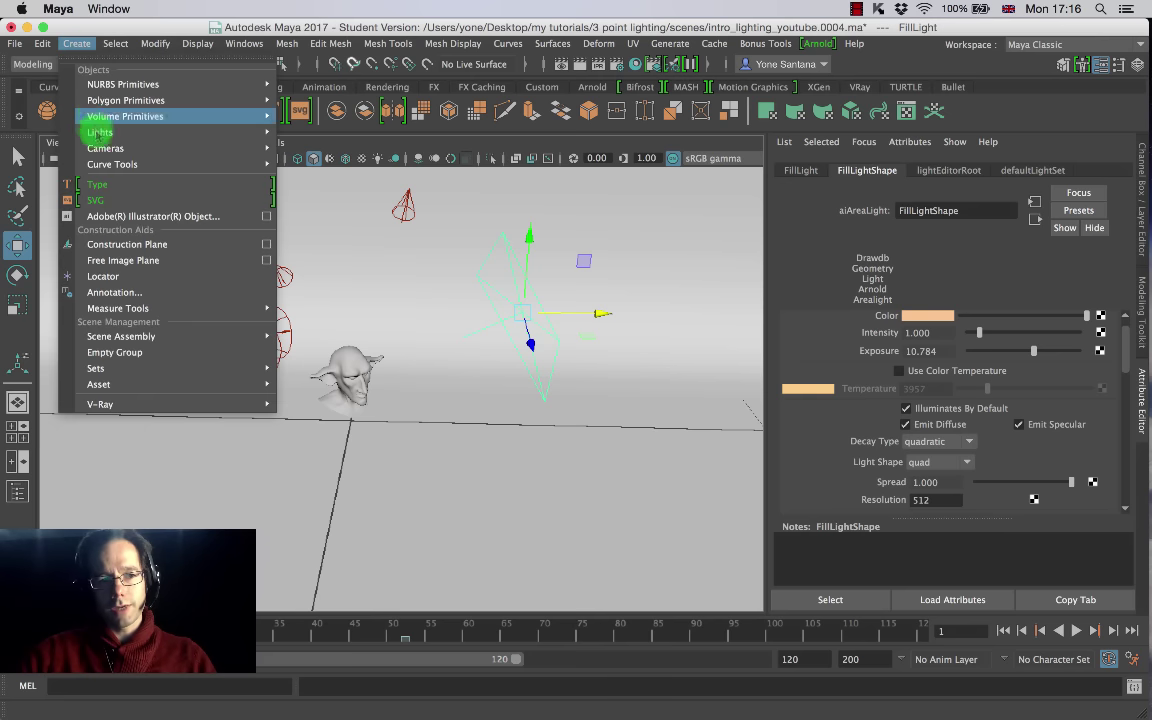
{"action": "mouse_move", "coordinate": [255, 132]}
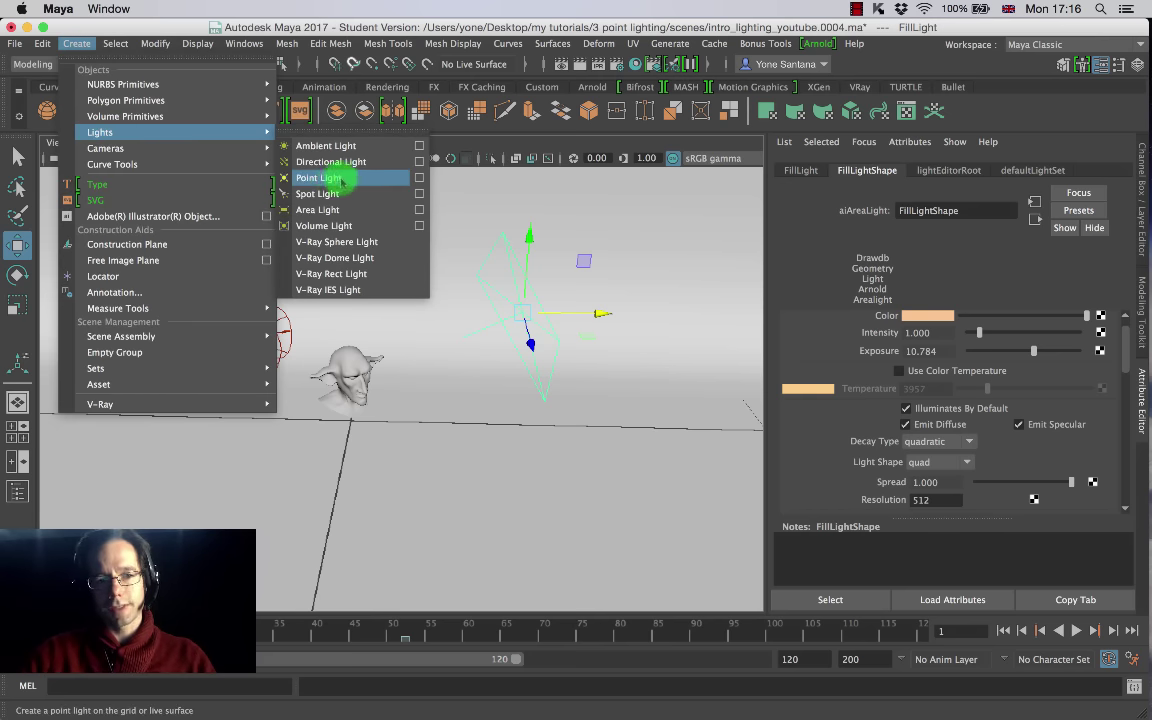
{"action": "left_click", "coordinate": [341, 178]}
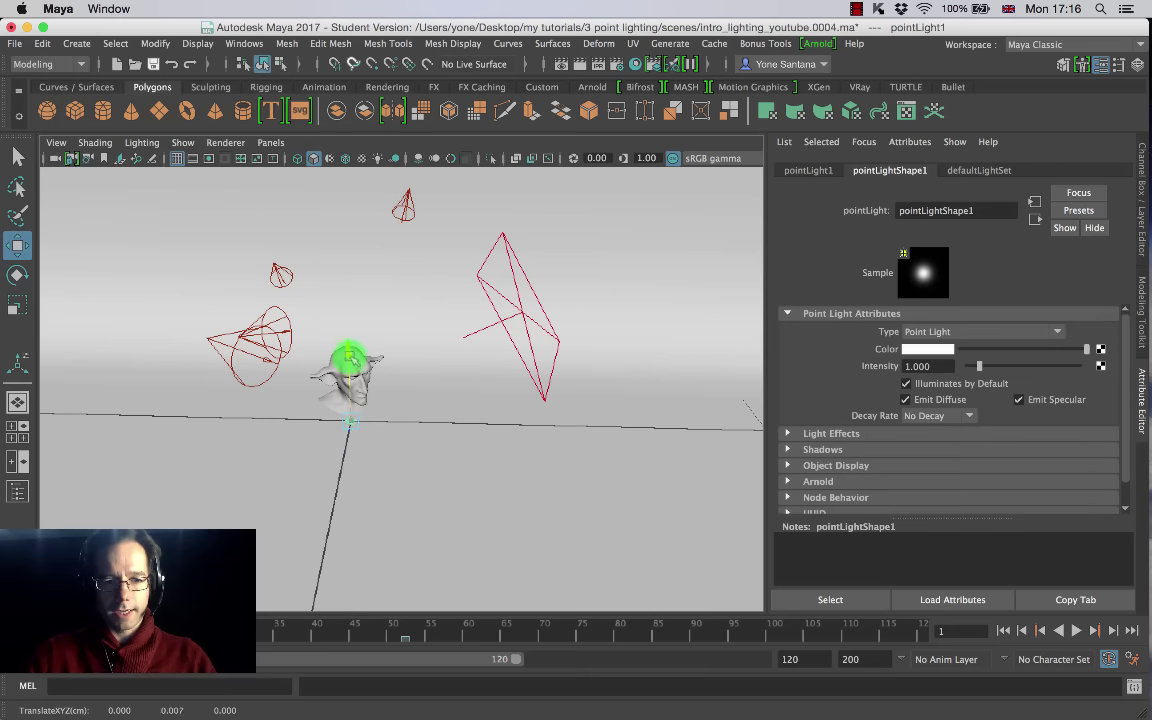
{"action": "left_click_drag", "start_coordinate": [350, 357], "coordinate": [342, 248]}
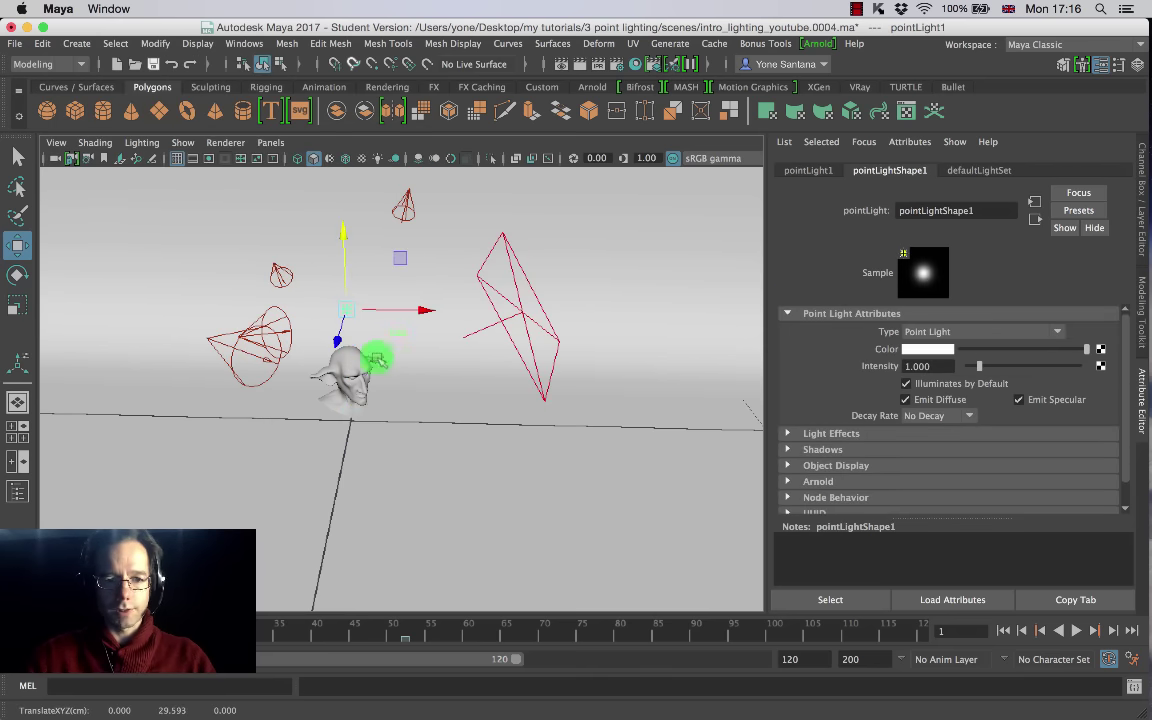
{"action": "left_click_drag", "start_coordinate": [373, 360], "coordinate": [348, 250], "text": "alt"}
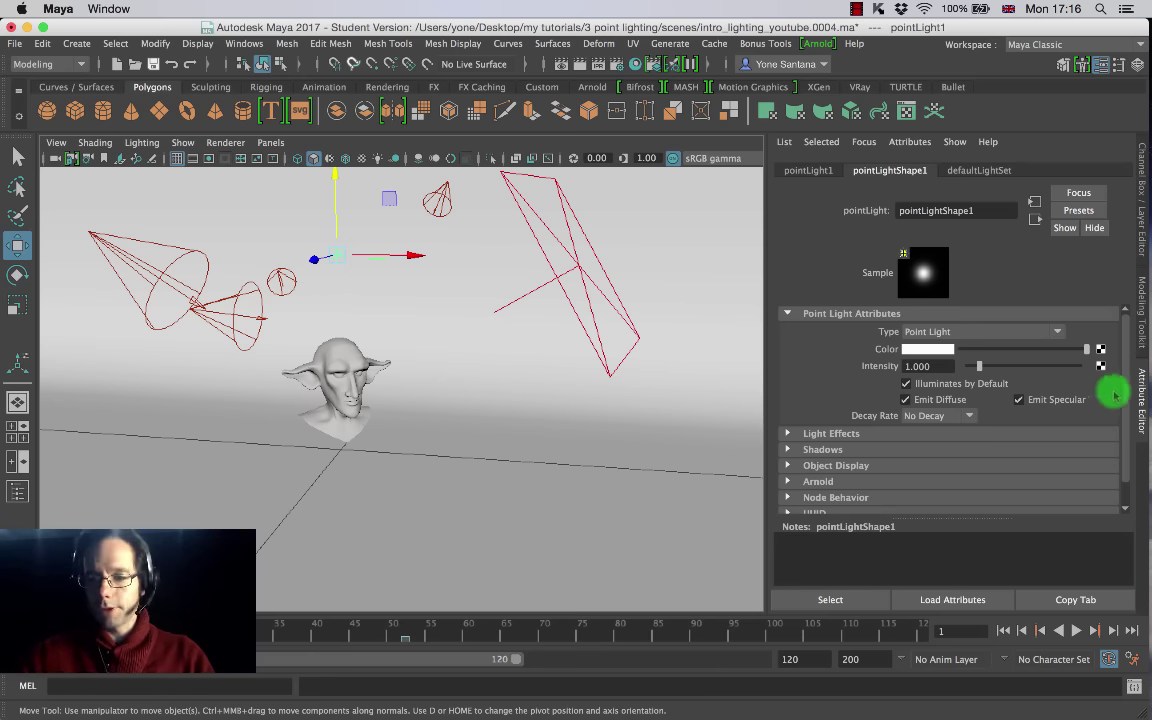
Step: Enable Use Color Temperature at 6500 in the point light's Arnold settings, keeping quadratic decay
{"action": "scroll", "coordinate": [1118, 395], "scroll_direction": "down", "scroll_amount": 1}
{"action": "left_click", "coordinate": [786, 457]}
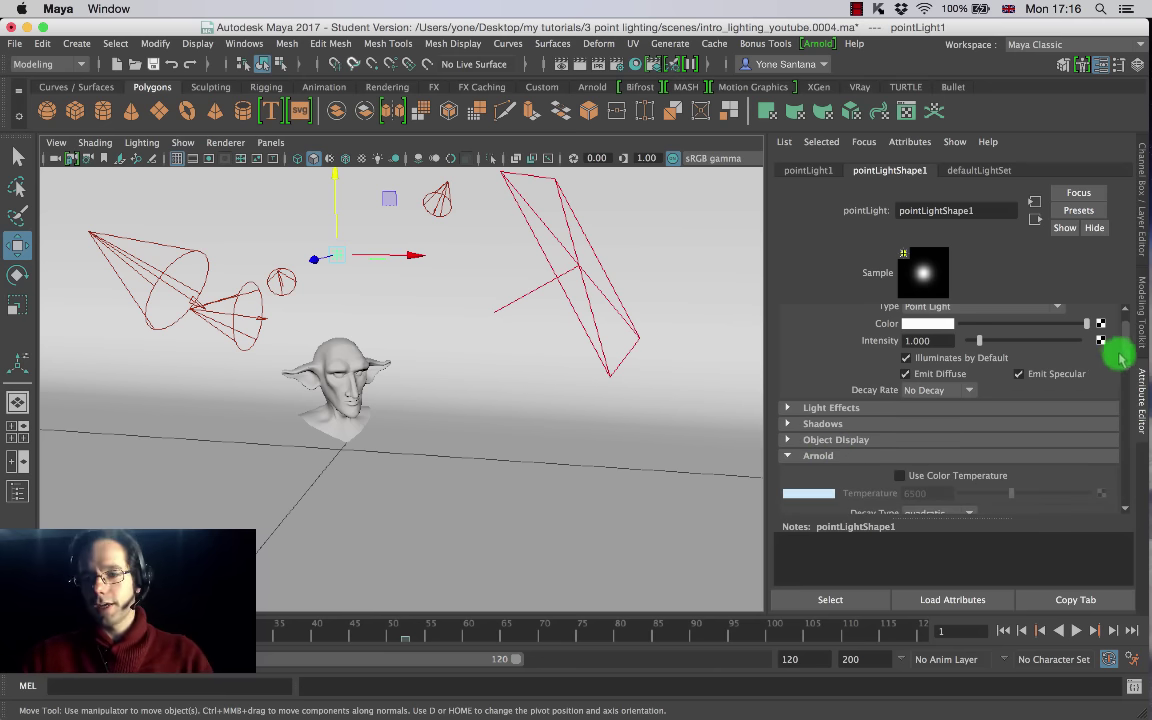
{"action": "scroll", "coordinate": [1120, 355], "scroll_direction": "down", "scroll_amount": 2}
{"action": "left_click", "coordinate": [903, 413]}
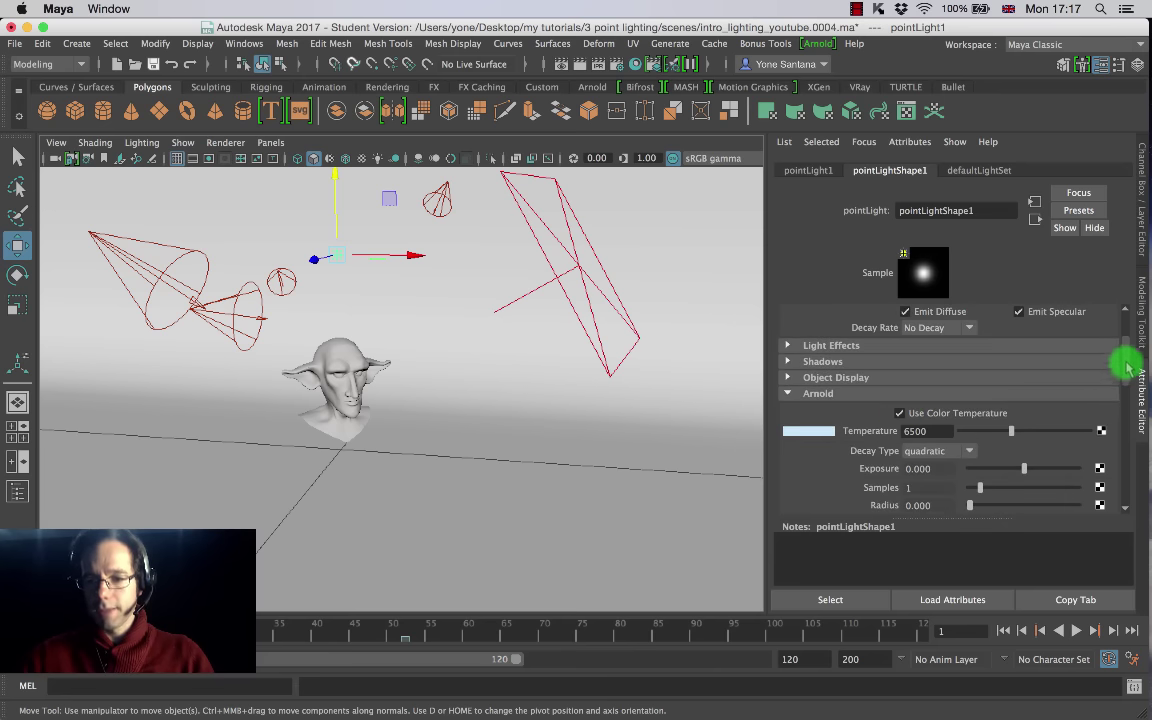
{"action": "left_click_drag", "start_coordinate": [1124, 360], "coordinate": [1124, 387]}
{"action": "left_click", "coordinate": [913, 356]}
{"action": "left_click", "coordinate": [966, 357]}
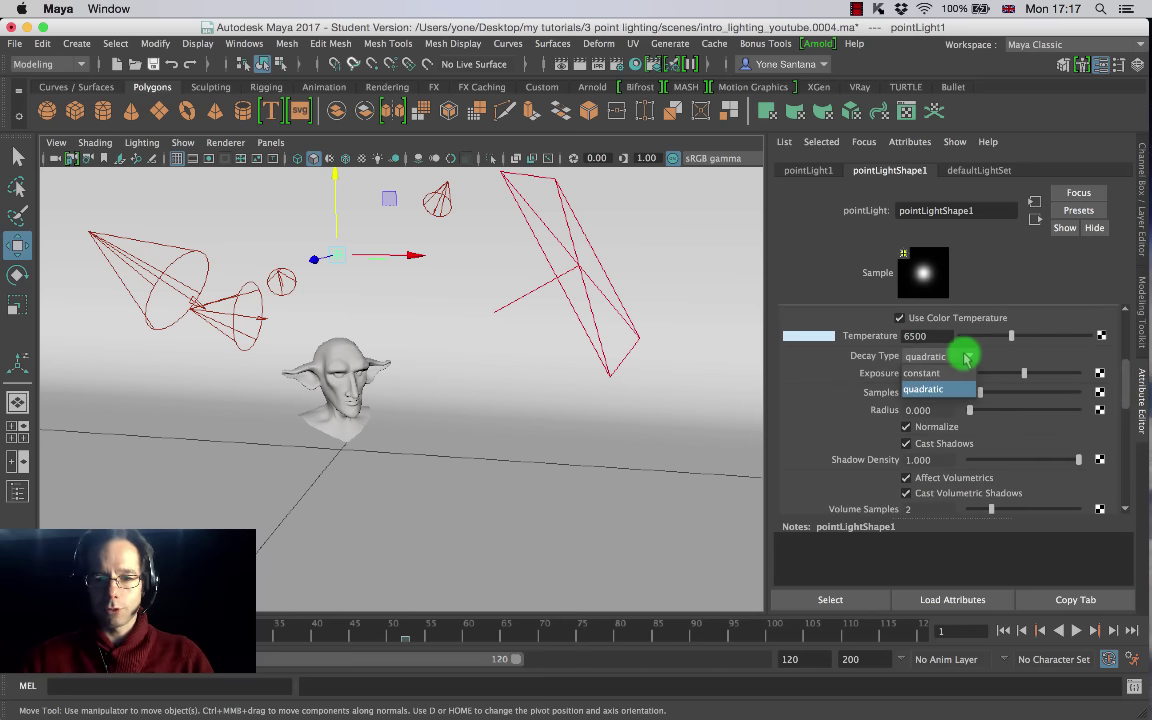
{"action": "left_click", "coordinate": [955, 358]}
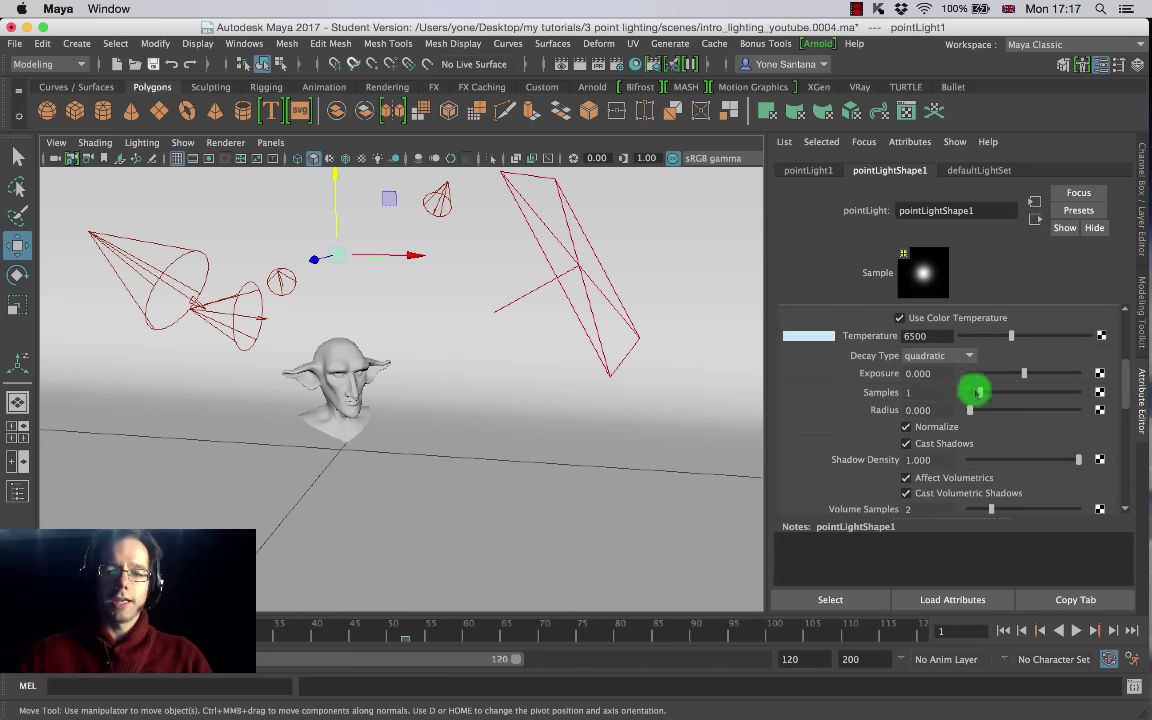
{"action": "left_click", "coordinate": [818, 44]}
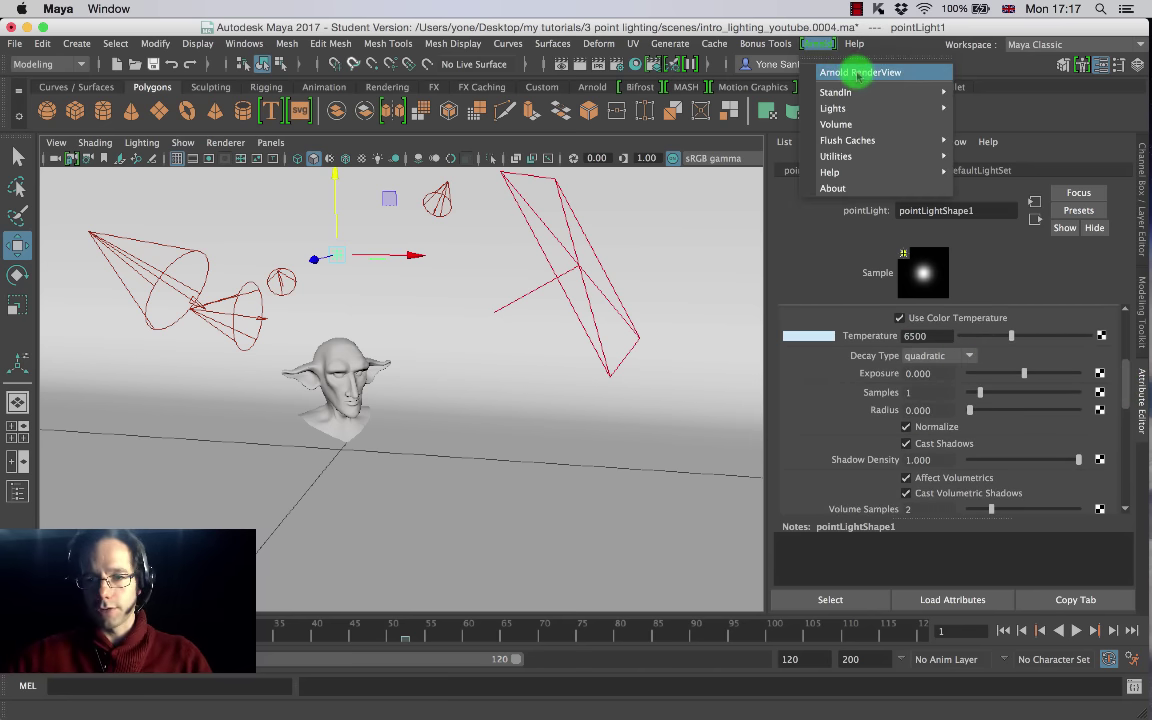
Step: Set the point light's decay to constant and re-render the full scene
{"action": "left_click", "coordinate": [850, 75]}
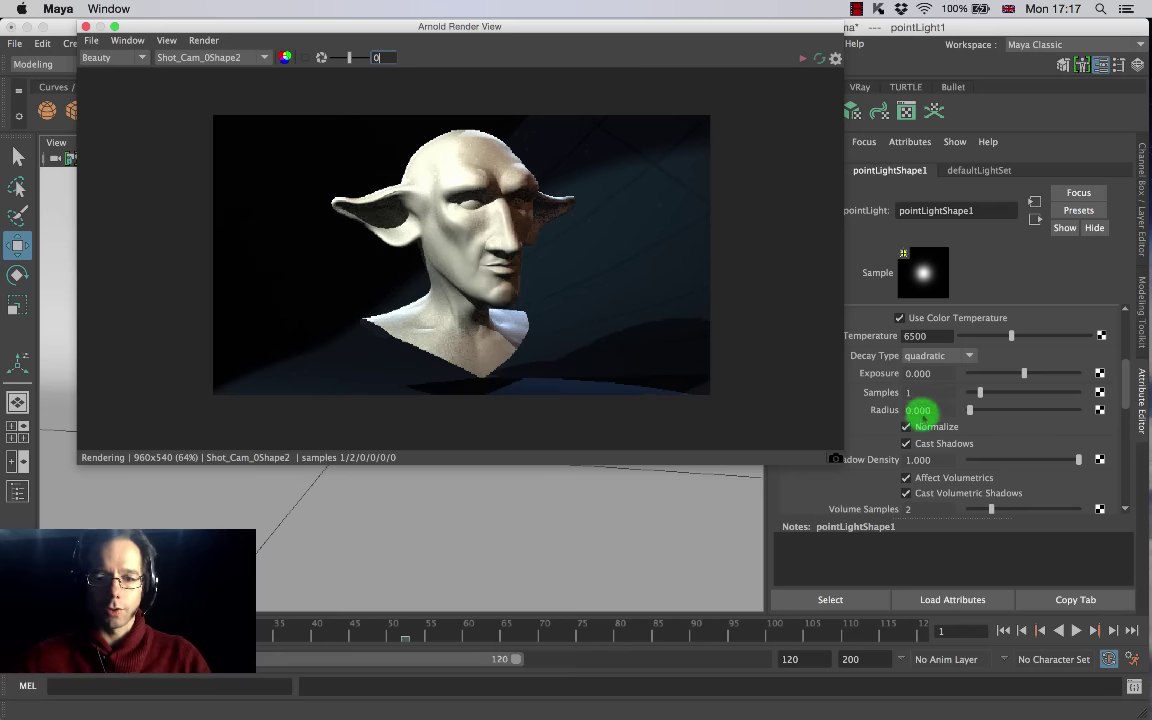
{"action": "left_click", "coordinate": [960, 357]}
{"action": "left_click", "coordinate": [952, 373]}
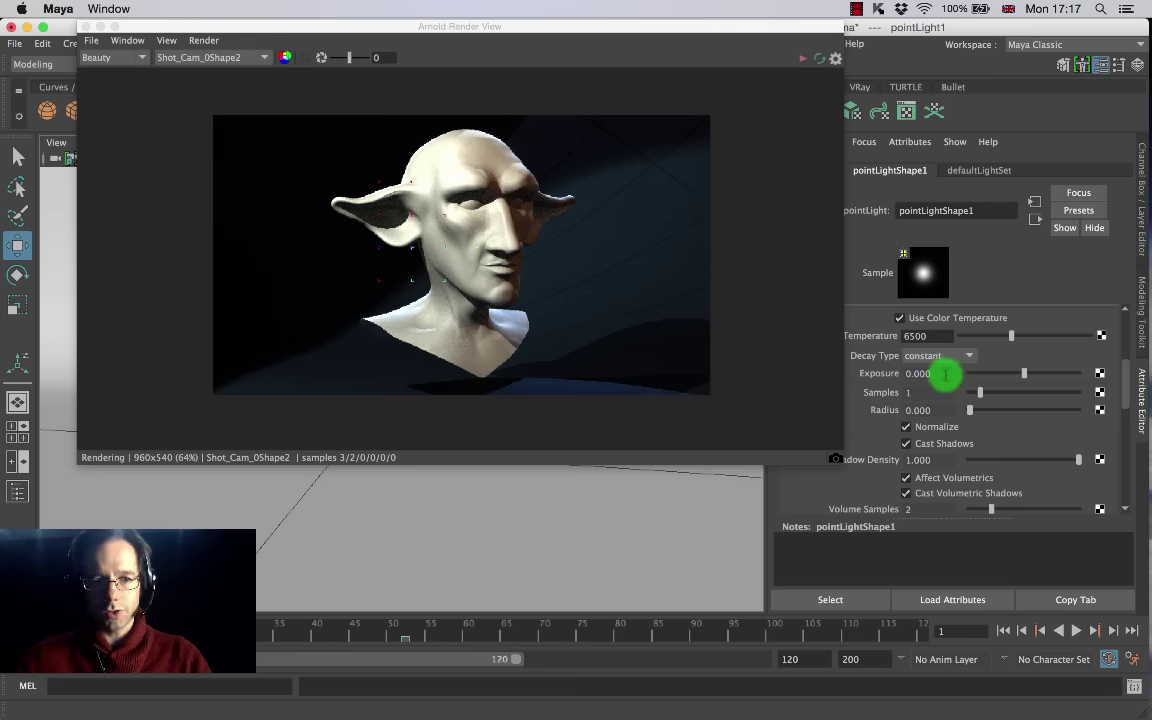
{"action": "left_click_drag", "start_coordinate": [930, 385], "coordinate": [843, 381]}
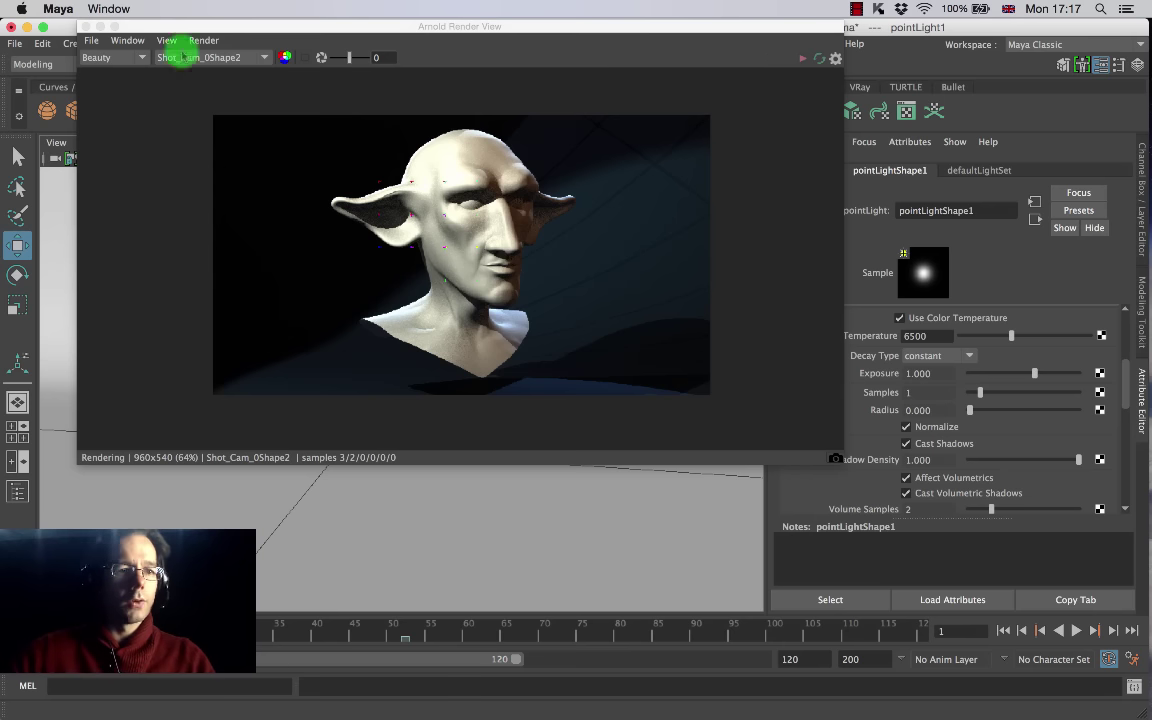
{"action": "left_click", "coordinate": [204, 40]}
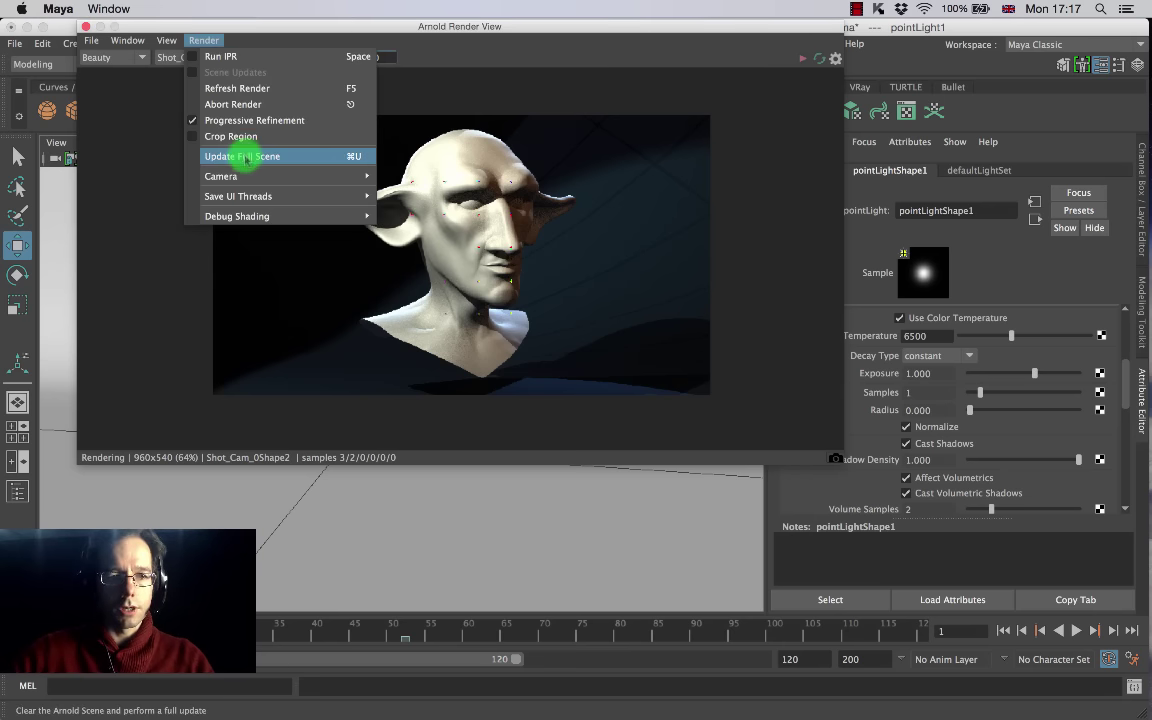
{"action": "left_click", "coordinate": [244, 158]}
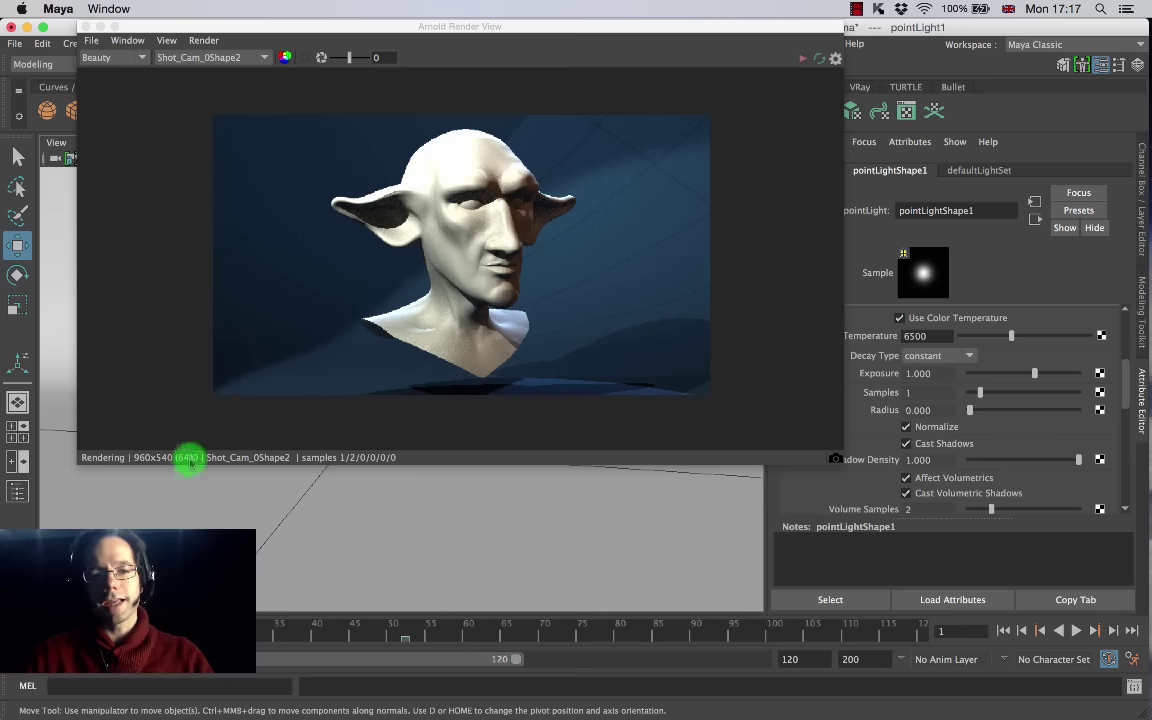
Step: Set pointLight1's exposure to 0.500 and restart the IPR to refine the render
{"action": "left_click_drag", "start_coordinate": [475, 260], "coordinate": [602, 197]}
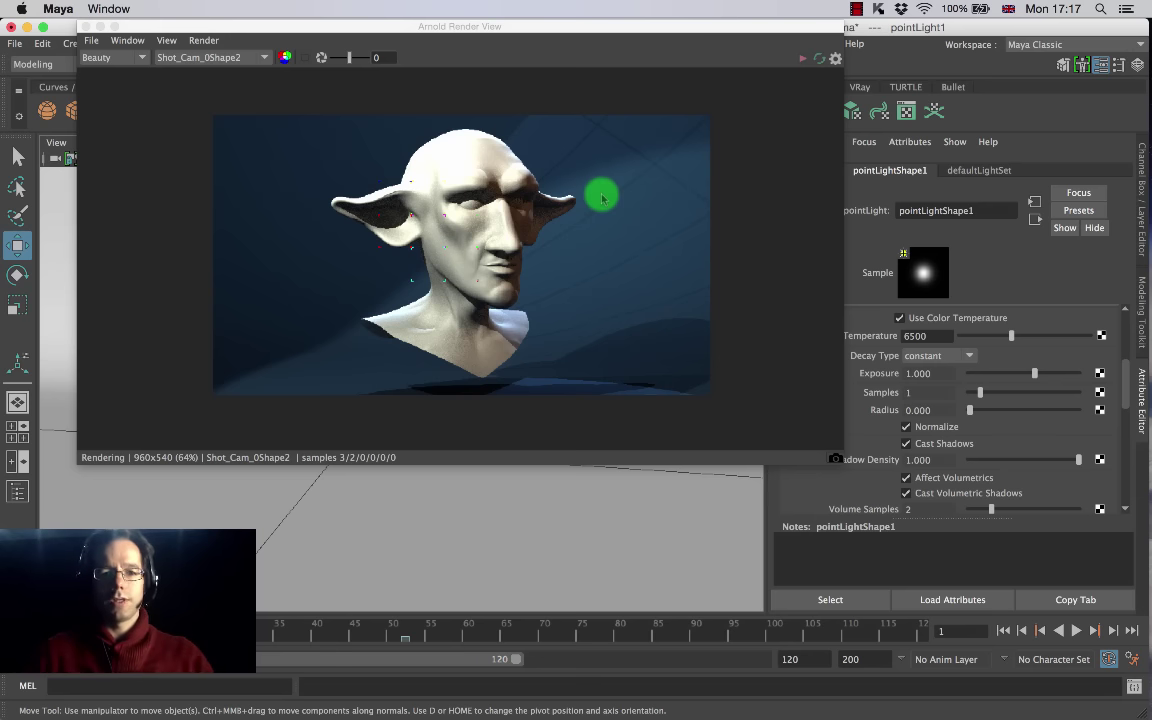
{"action": "left_click_drag", "start_coordinate": [602, 197], "coordinate": [440, 337]}
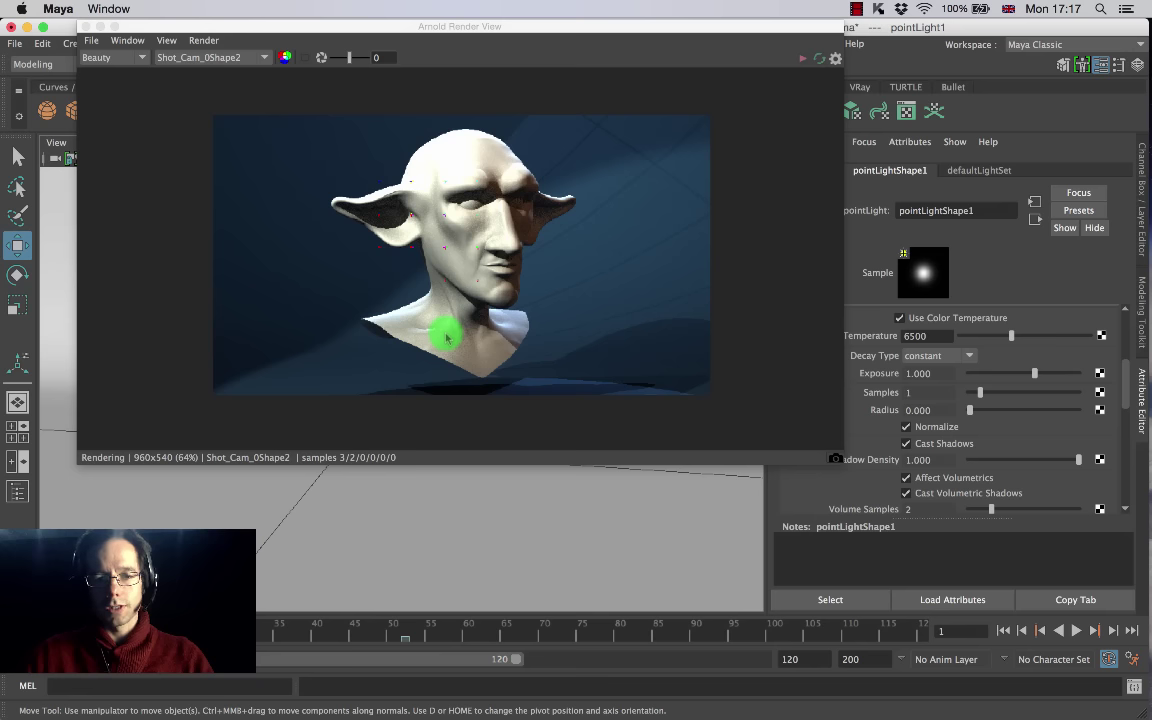
{"action": "left_click_drag", "start_coordinate": [466, 337], "coordinate": [520, 300]}
{"action": "left_click", "coordinate": [918, 375]}
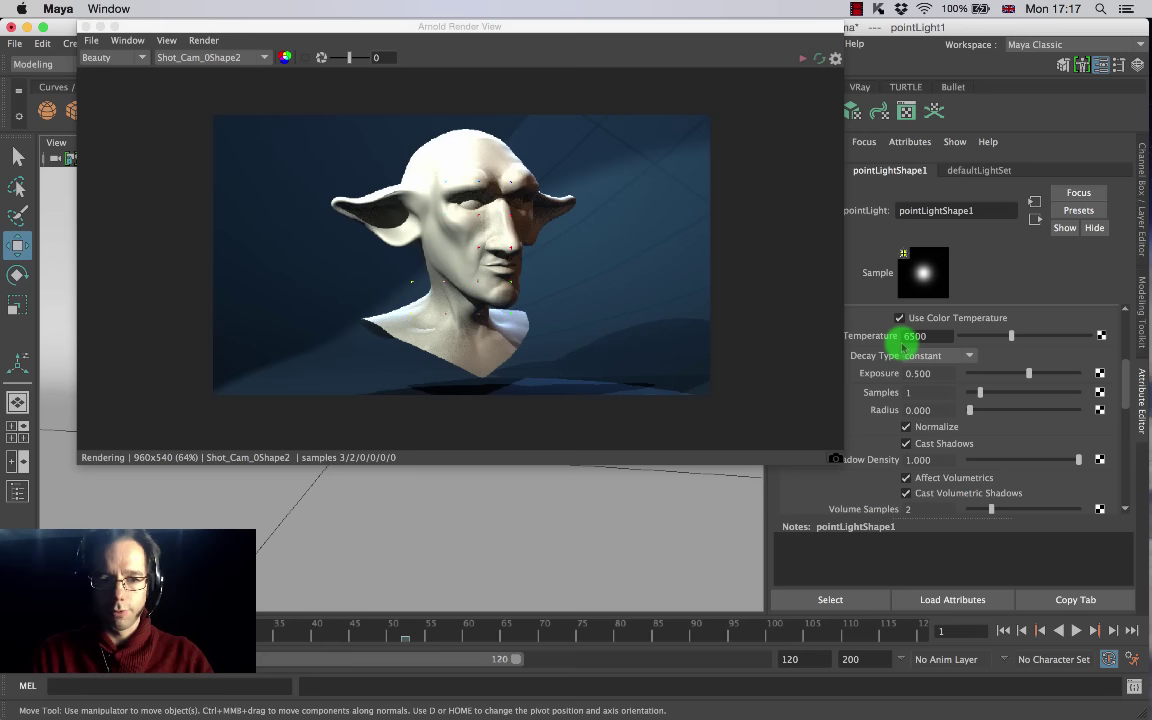
{"action": "left_click", "coordinate": [533, 325]}
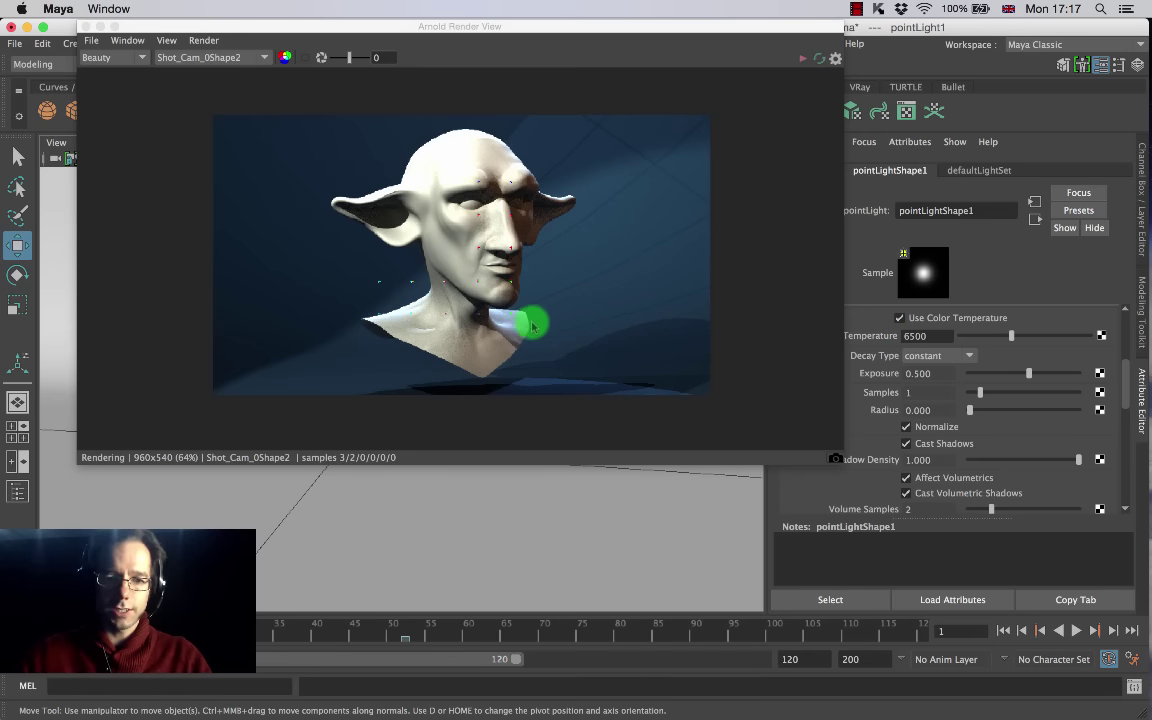
{"action": "left_click", "coordinate": [803, 59]}
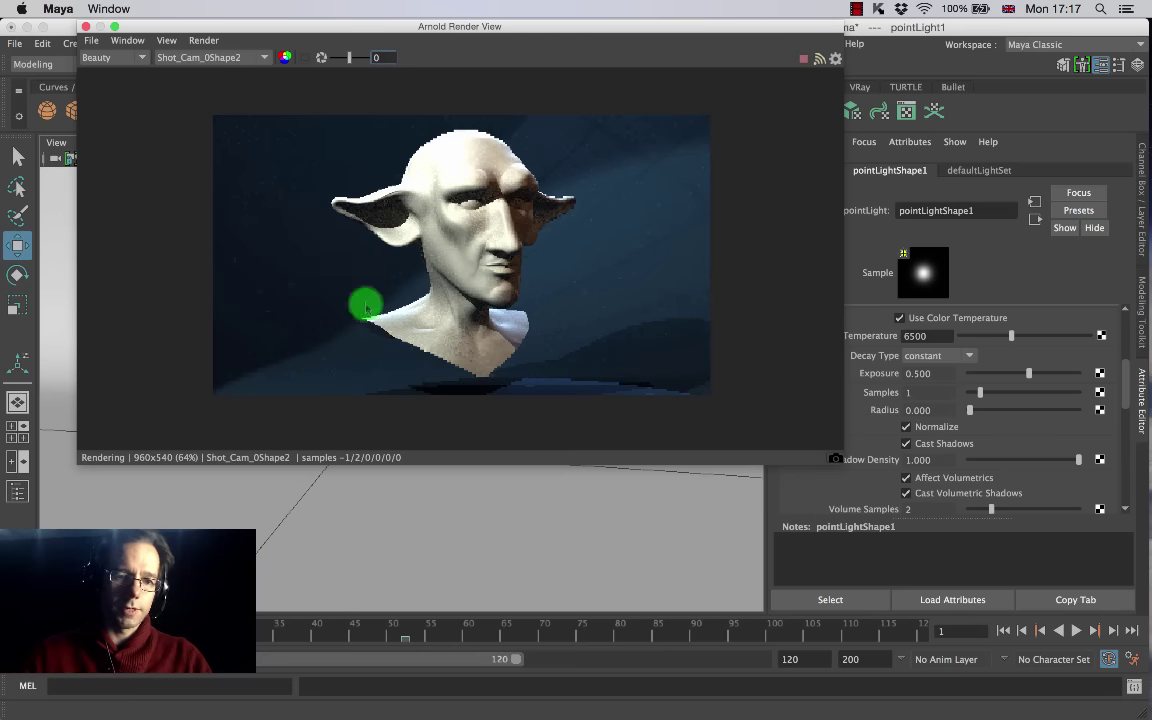
{"action": "mouse_move", "coordinate": [263, 165]}
{"action": "left_mouse_down"}
{"action": "mouse_move", "coordinate": [280, 180]}
{"action": "mouse_move", "coordinate": [355, 188]}
{"action": "mouse_move", "coordinate": [563, 305]}
{"action": "mouse_move", "coordinate": [640, 328]}
{"action": "mouse_move", "coordinate": [516, 344]}
{"action": "left_mouse_up"}
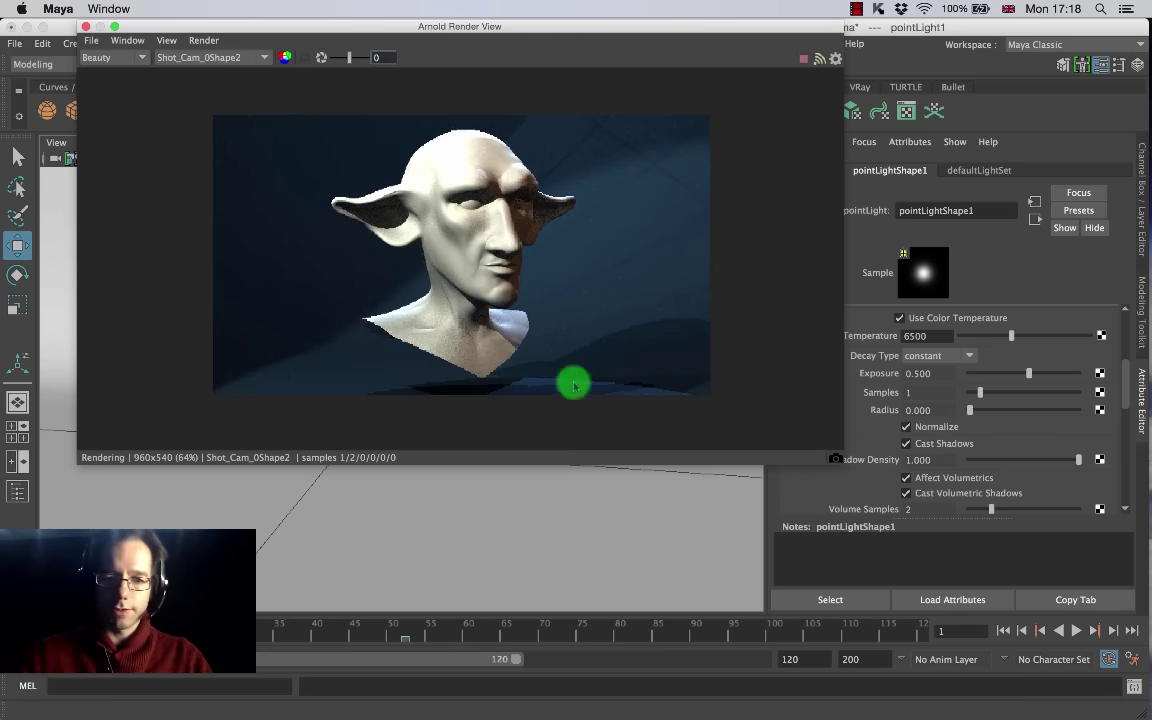
{"action": "left_click", "coordinate": [16, 490]}
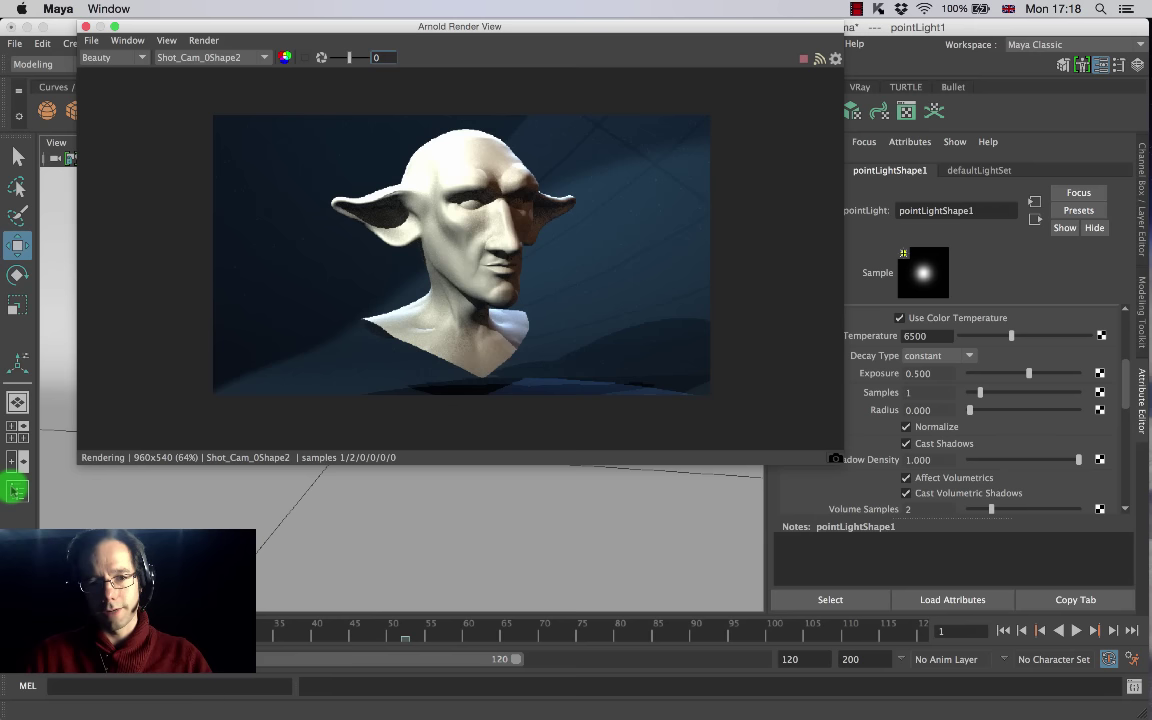
{"action": "mouse_move", "coordinate": [382, 286]}
{"action": "left_mouse_down"}
{"action": "mouse_move", "coordinate": [541, 360]}
{"action": "mouse_move", "coordinate": [603, 338]}
{"action": "mouse_move", "coordinate": [700, 328]}
{"action": "mouse_move", "coordinate": [643, 324]}
{"action": "mouse_move", "coordinate": [658, 380]}
{"action": "mouse_move", "coordinate": [611, 338]}
{"action": "mouse_move", "coordinate": [651, 332]}
{"action": "mouse_move", "coordinate": [379, 45]}
{"action": "mouse_move", "coordinate": [798, 60]}
{"action": "left_mouse_up"}
Step: Select KeyLight, shift it right, and update the full-scene render
{"action": "left_click", "coordinate": [355, 190]}
{"action": "left_click", "coordinate": [121, 249]}
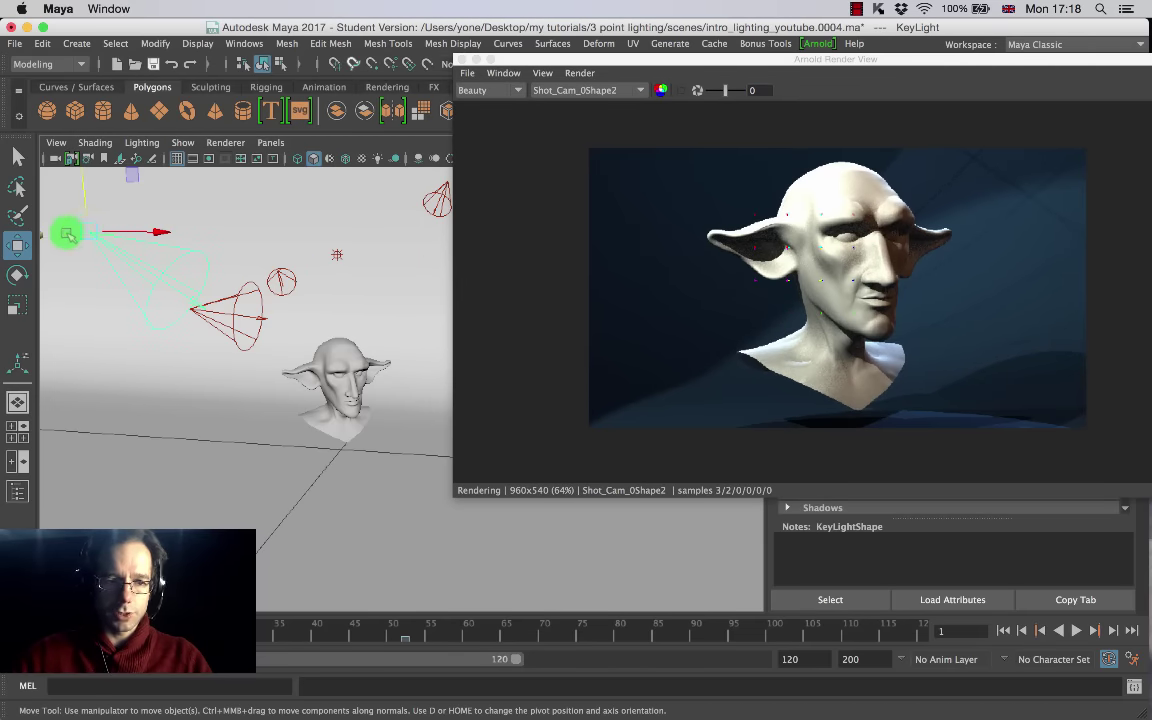
{"action": "mouse_move", "coordinate": [66, 234]}
{"action": "left_mouse_down", "text": "alt"}
{"action": "mouse_move", "coordinate": [195, 275]}
{"action": "mouse_move", "coordinate": [167, 257]}
{"action": "mouse_move", "coordinate": [195, 296]}
{"action": "mouse_move", "coordinate": [108, 226]}
{"action": "mouse_move", "coordinate": [154, 224]}
{"action": "left_mouse_up", "text": "alt"}
{"action": "left_click", "coordinate": [899, 128]}
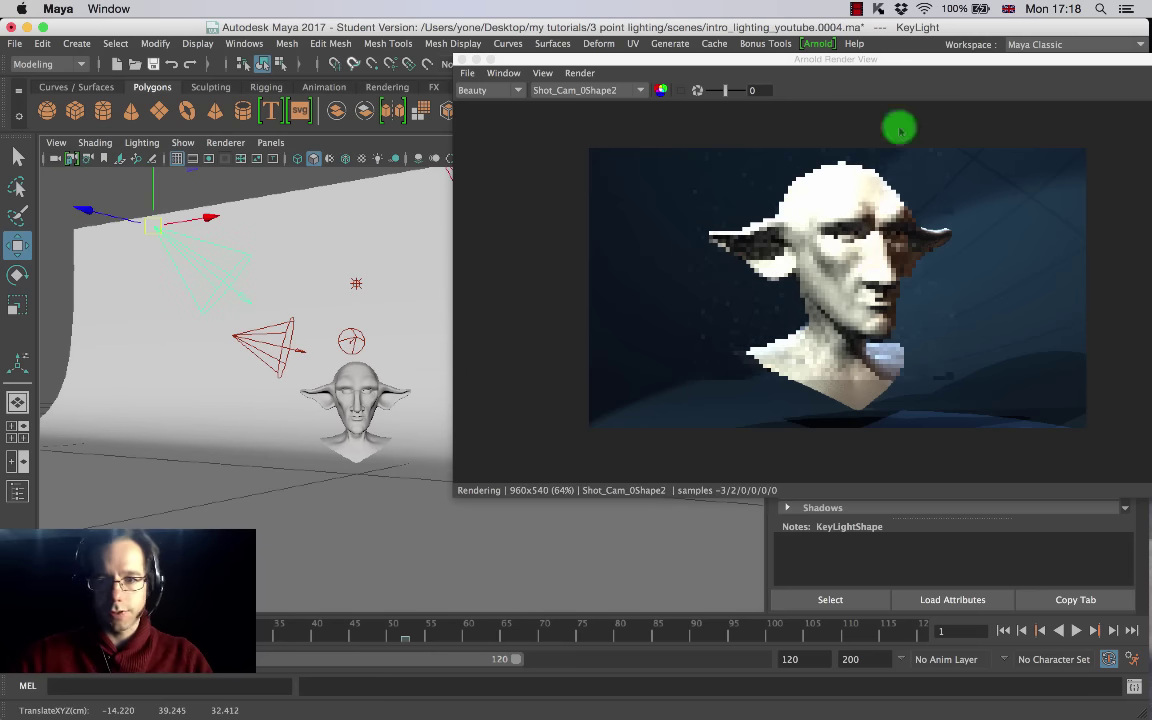
{"action": "left_click_drag", "start_coordinate": [995, 57], "coordinate": [836, 57]}
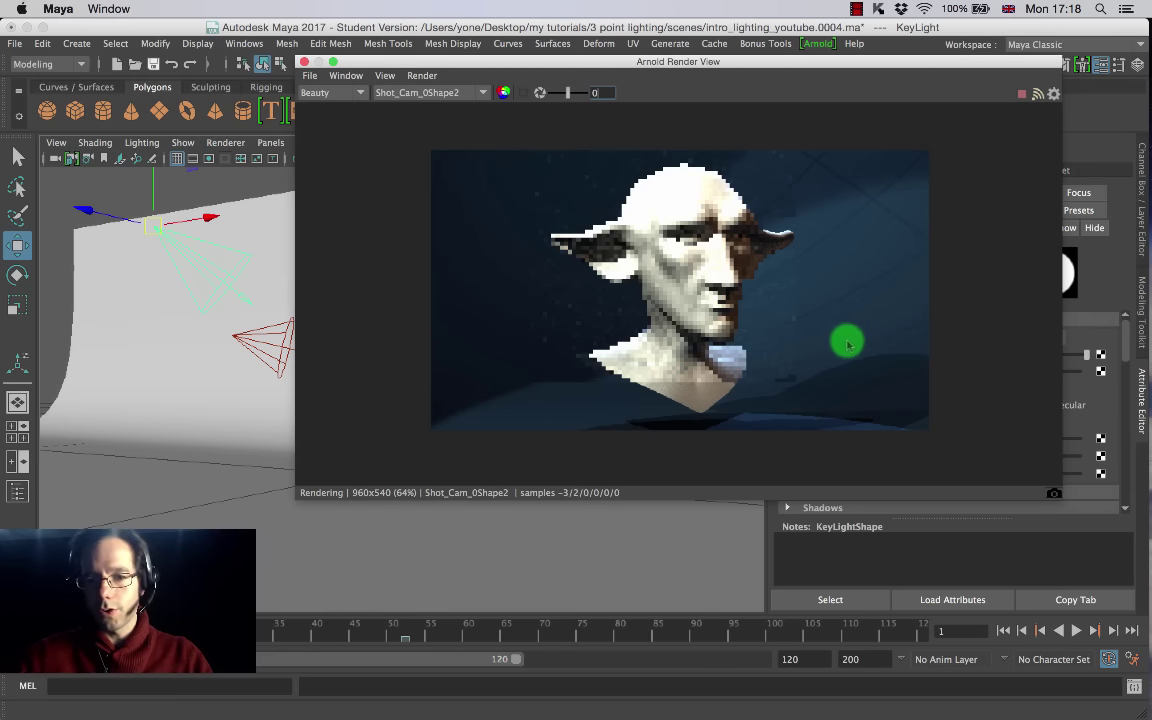
{"action": "left_click", "coordinate": [182, 456]}
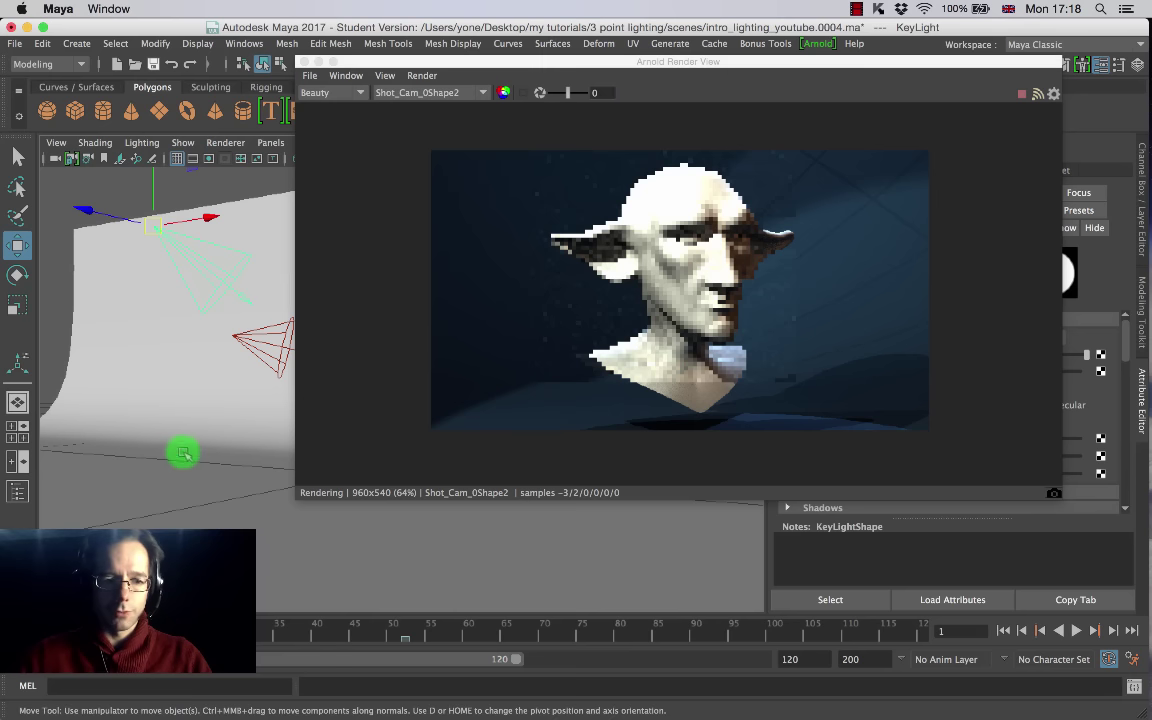
{"action": "left_click", "coordinate": [421, 76]}
{"action": "left_click", "coordinate": [466, 192]}
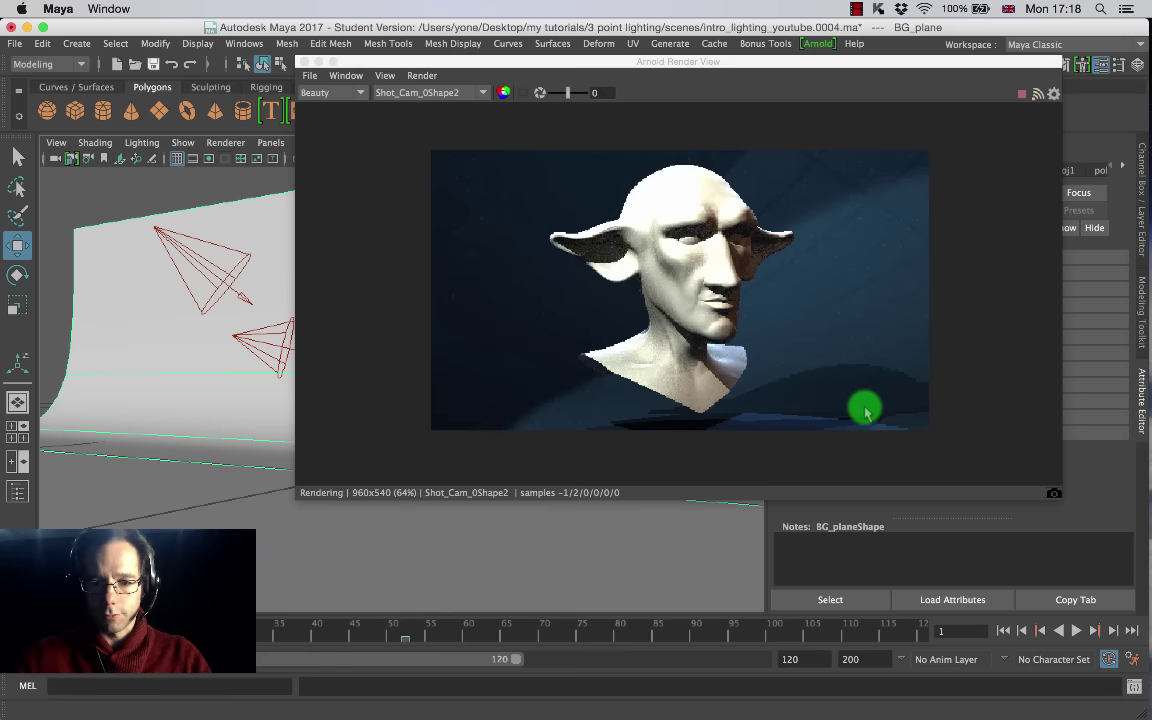
Step: Reselect KeyLight, frame it, and move it back to the left
{"action": "left_click", "coordinate": [226, 283]}
{"action": "key", "text": "f"}
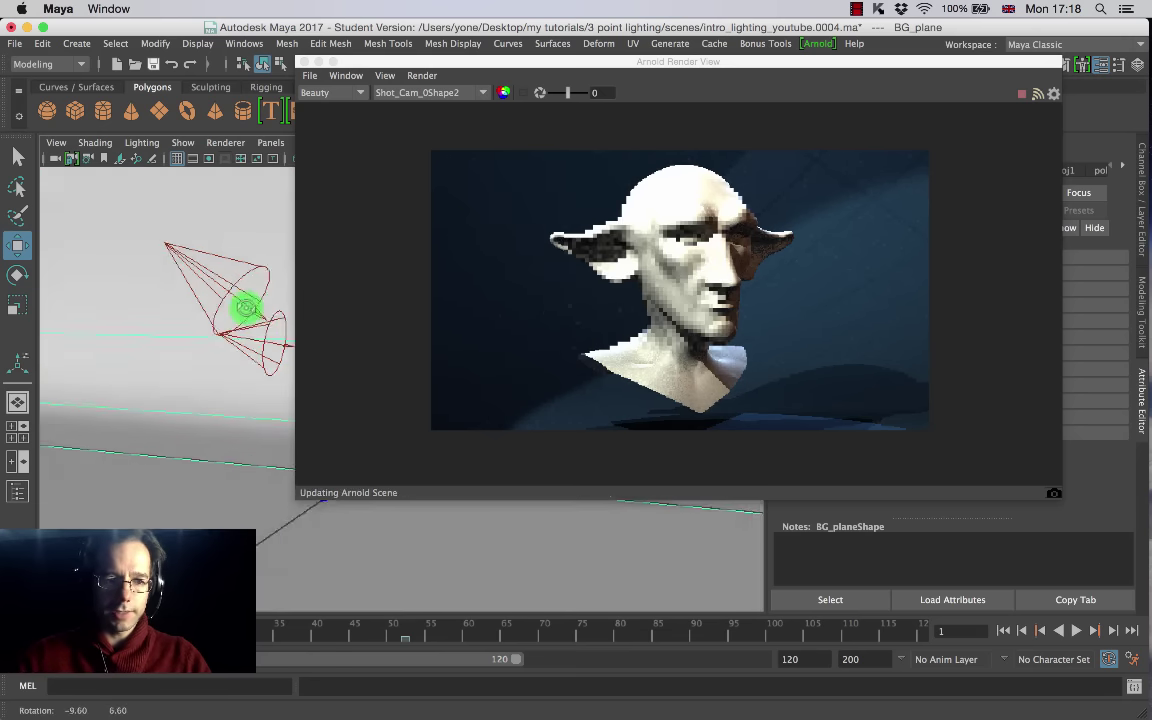
{"action": "left_click_drag", "start_coordinate": [271, 270], "coordinate": [243, 270]}
{"action": "left_click", "coordinate": [530, 130]}
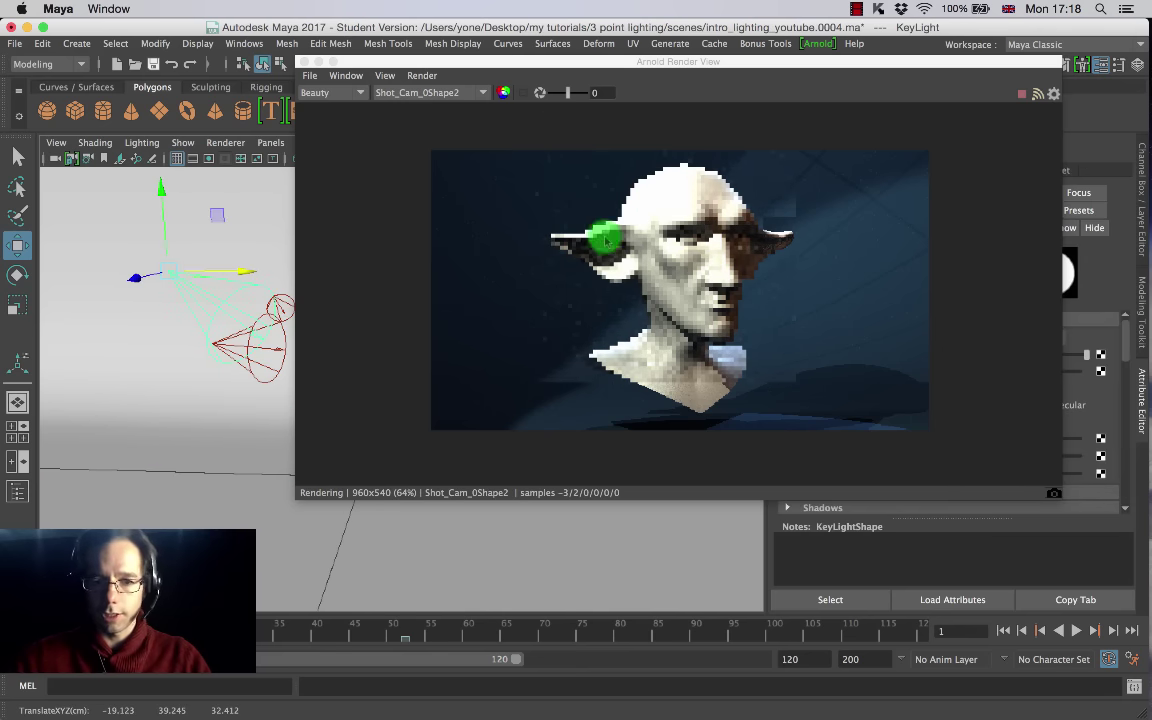
{"action": "left_click_drag", "start_coordinate": [675, 63], "coordinate": [947, 106]}
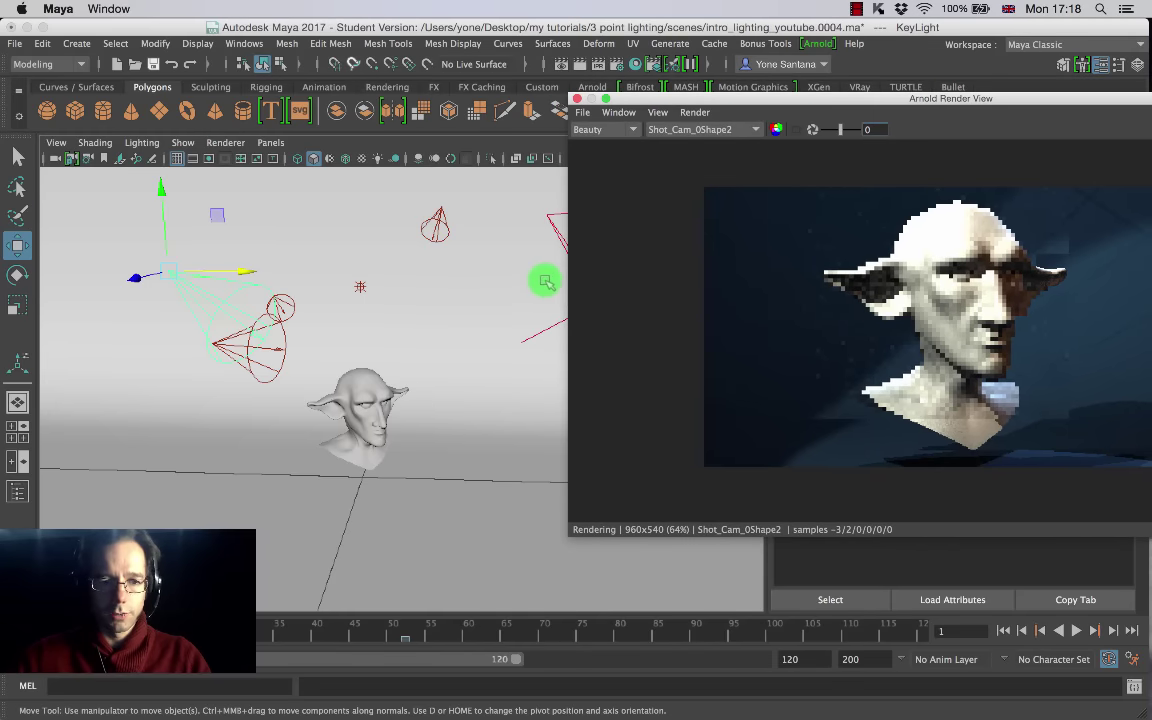
{"action": "left_click_drag", "start_coordinate": [743, 95], "coordinate": [647, 95]}
Step: Move the spotlight origin to -17.442, 41.474, 28.146 with the manipulator and update the render
{"action": "left_click_drag", "start_coordinate": [390, 397], "coordinate": [342, 391], "text": "alt"}
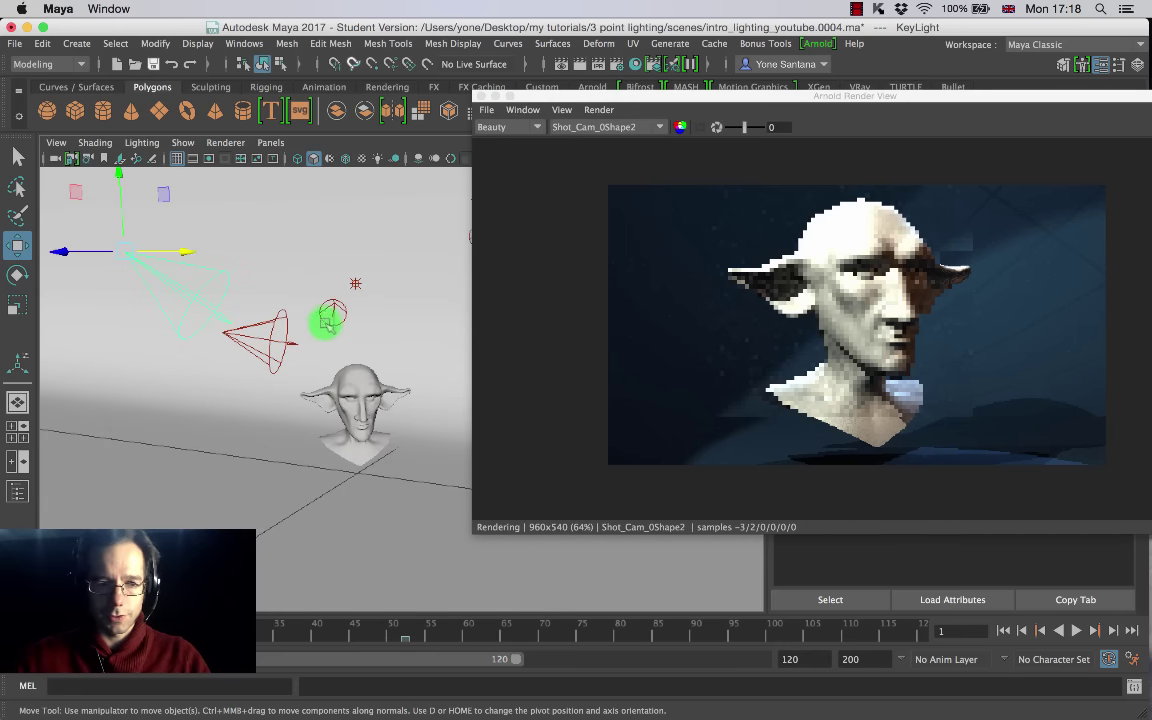
{"action": "key", "text": "t"}
{"action": "left_click_drag", "start_coordinate": [168, 318], "coordinate": [186, 247]}
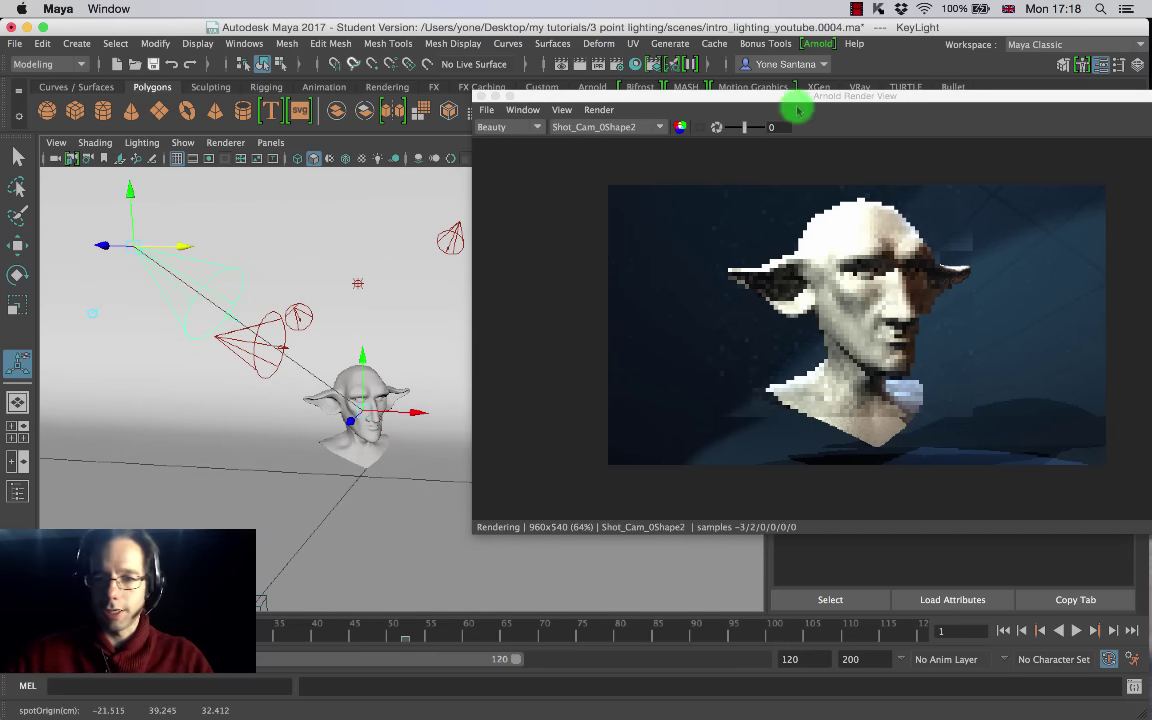
{"action": "left_click_drag", "start_coordinate": [797, 100], "coordinate": [815, 133]}
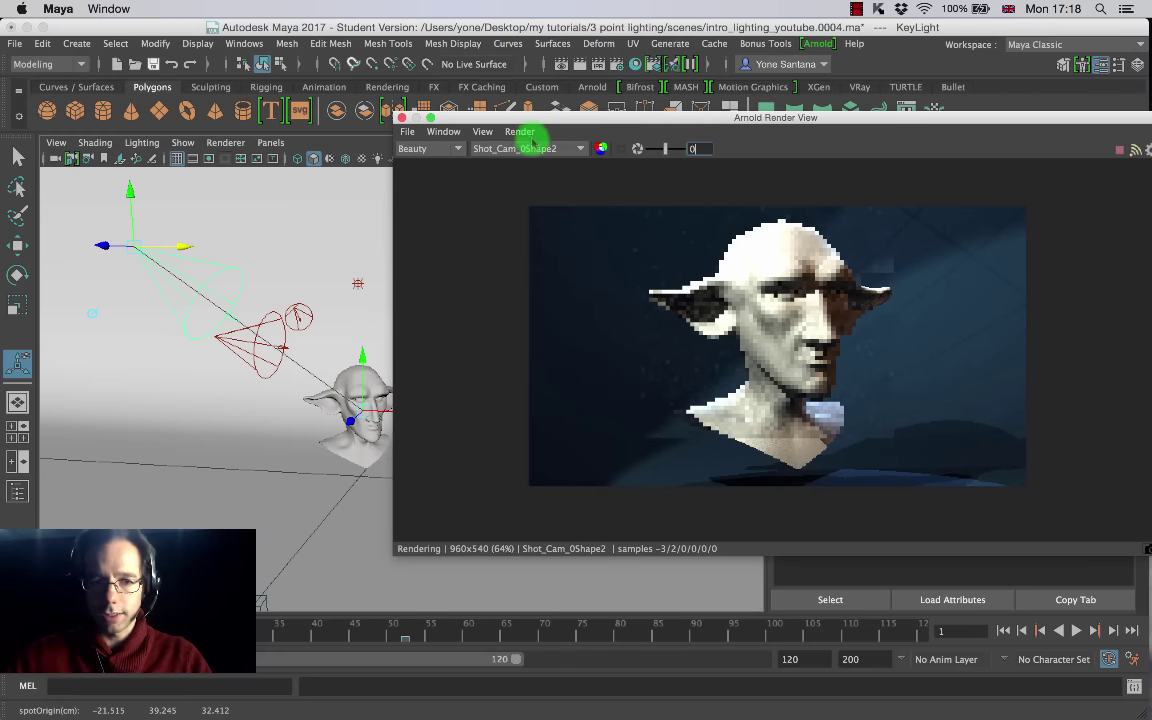
{"action": "left_click", "coordinate": [519, 131]}
{"action": "left_click", "coordinate": [548, 250]}
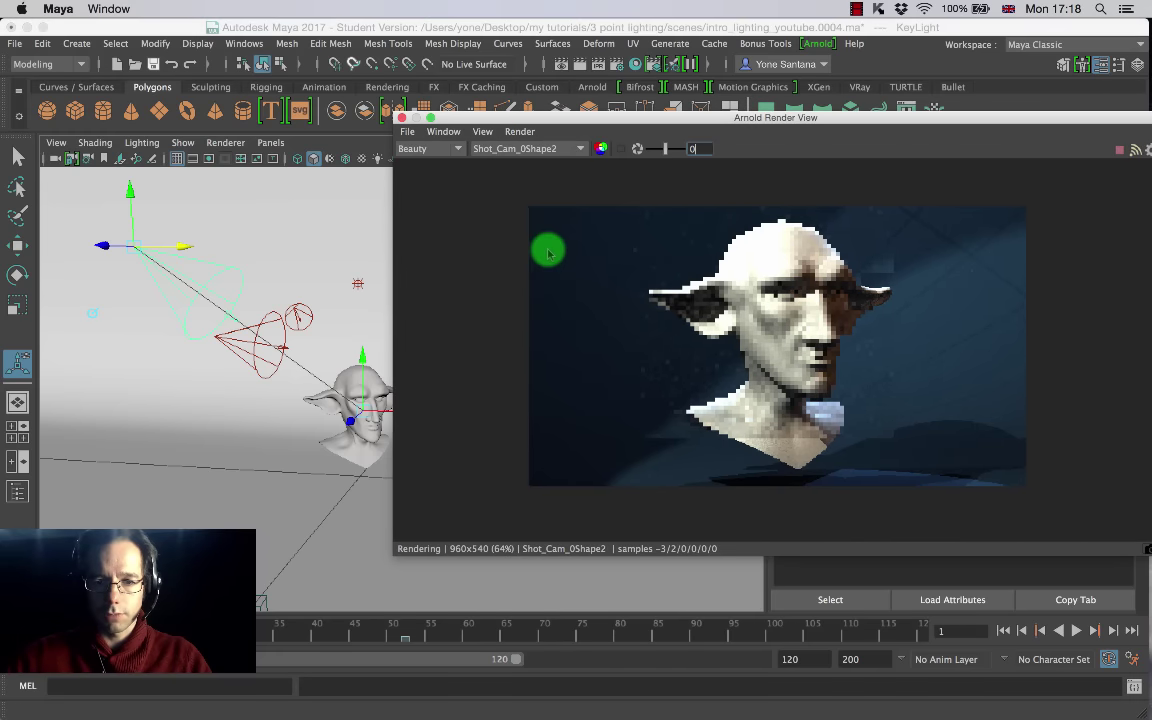
{"action": "left_click_drag", "start_coordinate": [140, 190], "coordinate": [111, 244]}
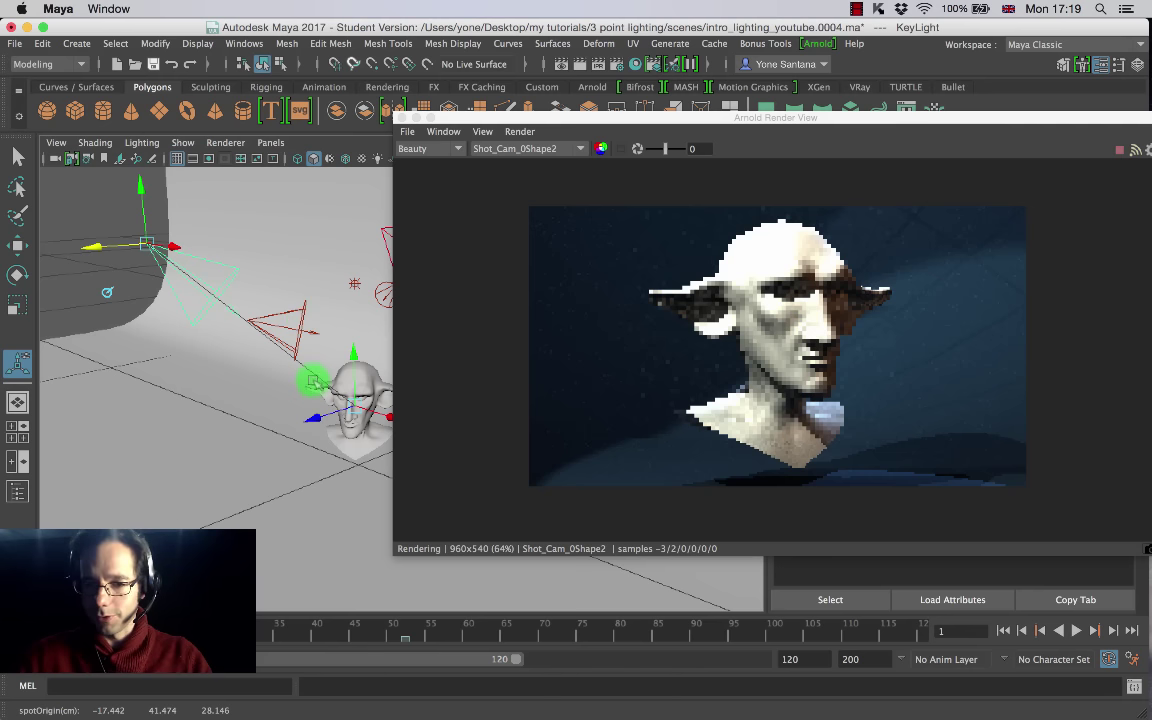
Step: Select the Gobo light, update the full Arnold scene, then select the fill light
{"action": "left_click", "coordinate": [298, 322]}
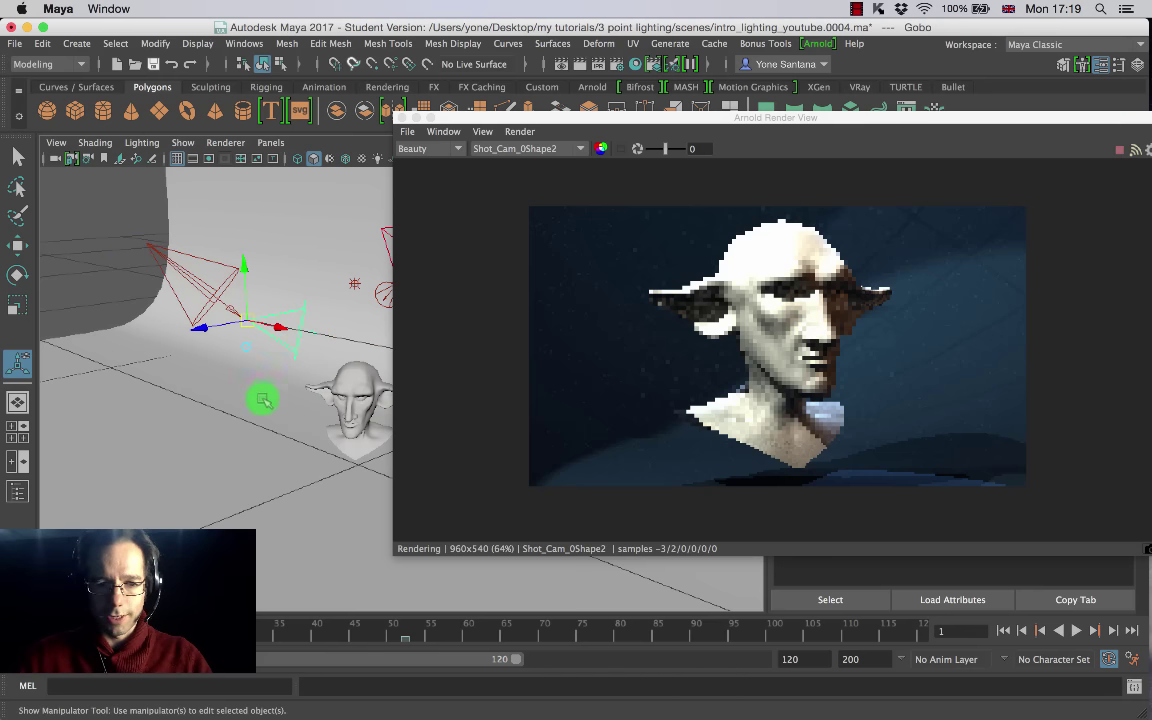
{"action": "left_click_drag", "start_coordinate": [263, 400], "coordinate": [411, 391], "text": "alt"}
{"action": "right_click_drag", "start_coordinate": [411, 391], "coordinate": [233, 370], "text": "alt"}
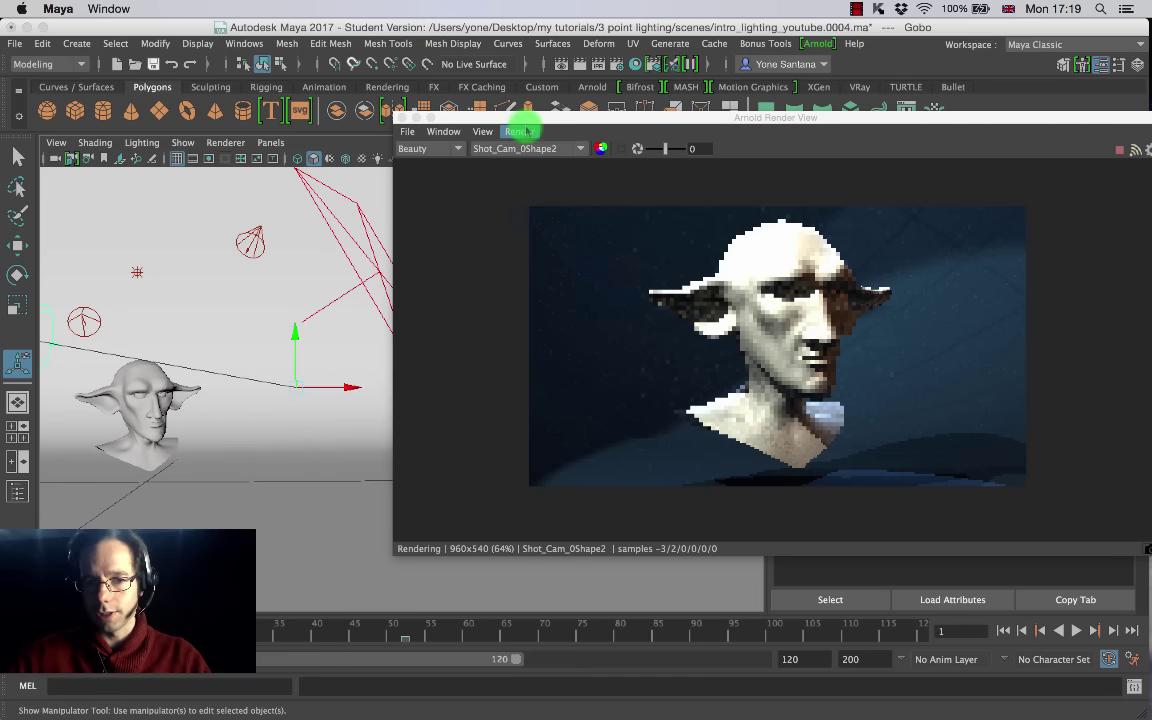
{"action": "left_click", "coordinate": [519, 131]}
{"action": "left_click", "coordinate": [584, 247]}
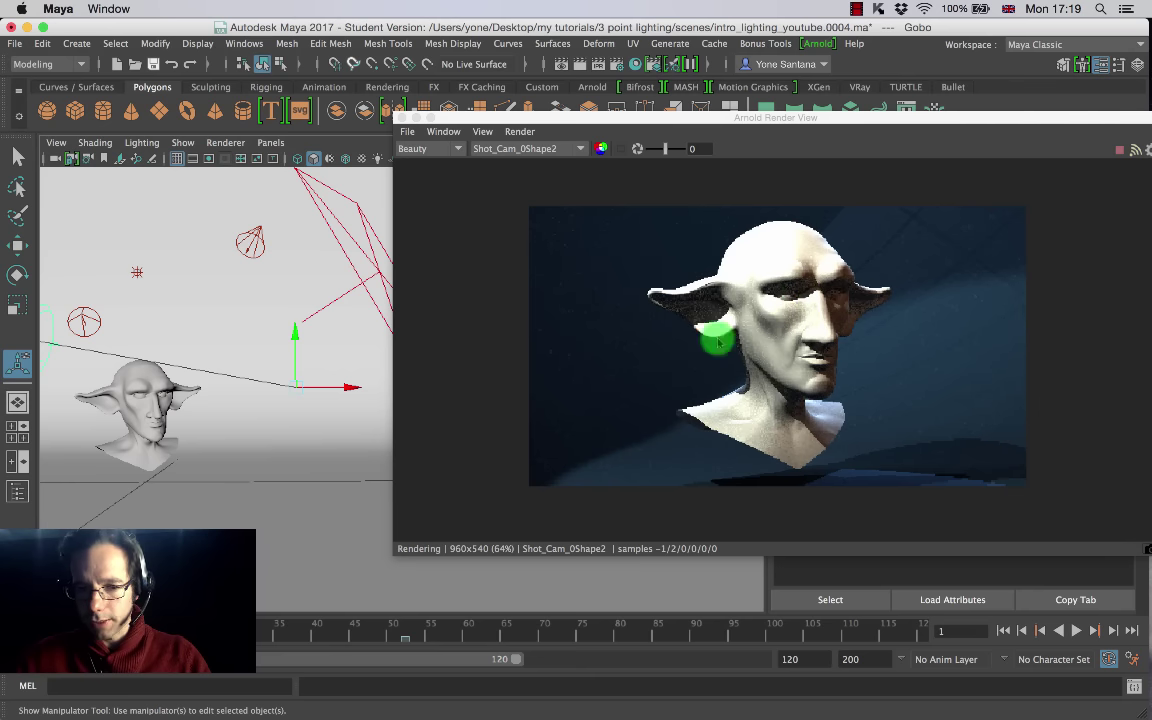
{"action": "left_click", "coordinate": [357, 275]}
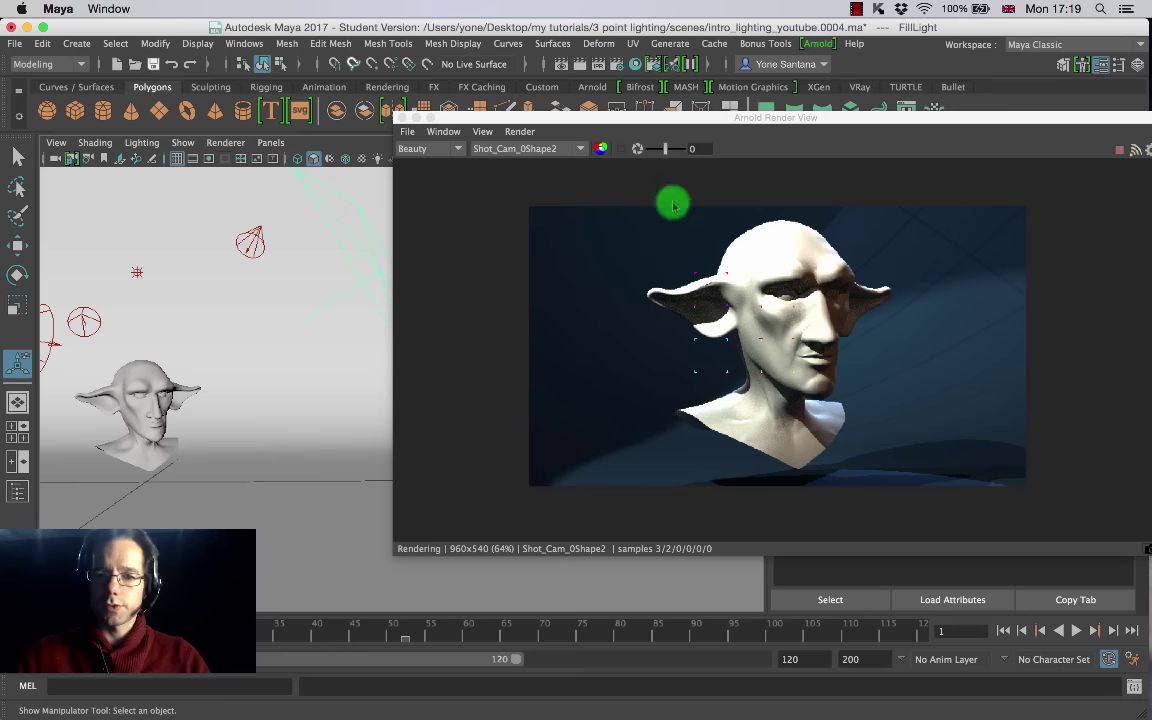
{"action": "left_click", "coordinate": [820, 45]}
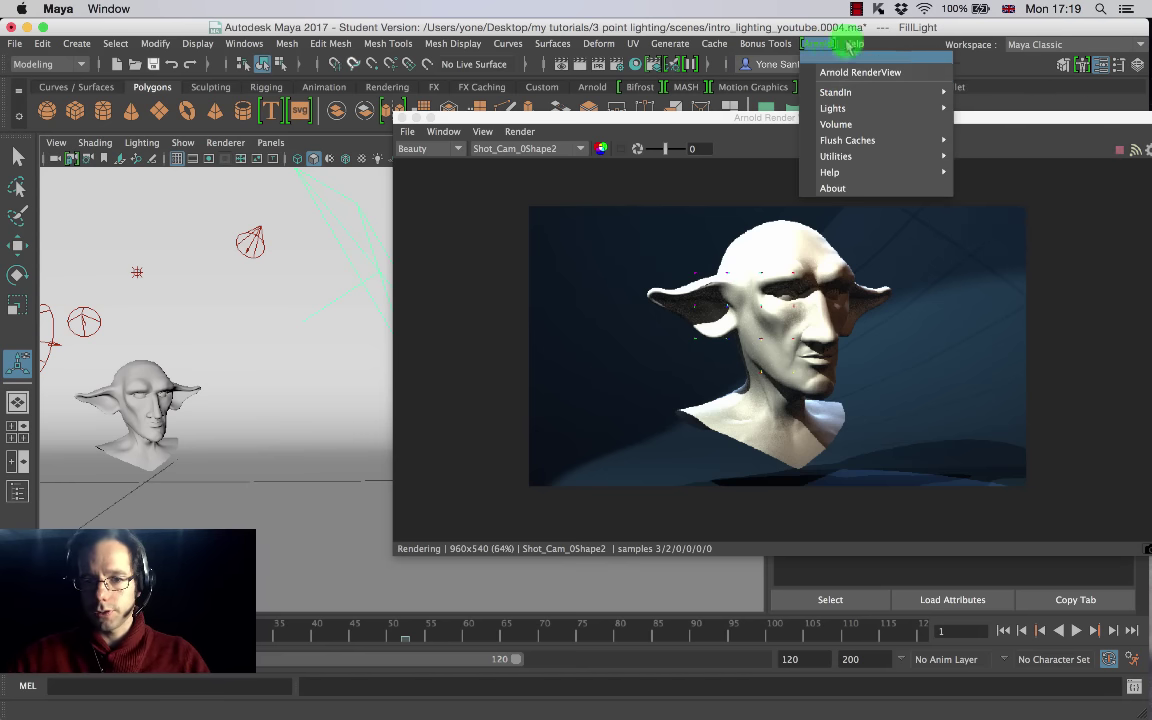
Step: Open the Light Editor and set KeyLight's exposure to 12
{"action": "left_click", "coordinate": [848, 46]}
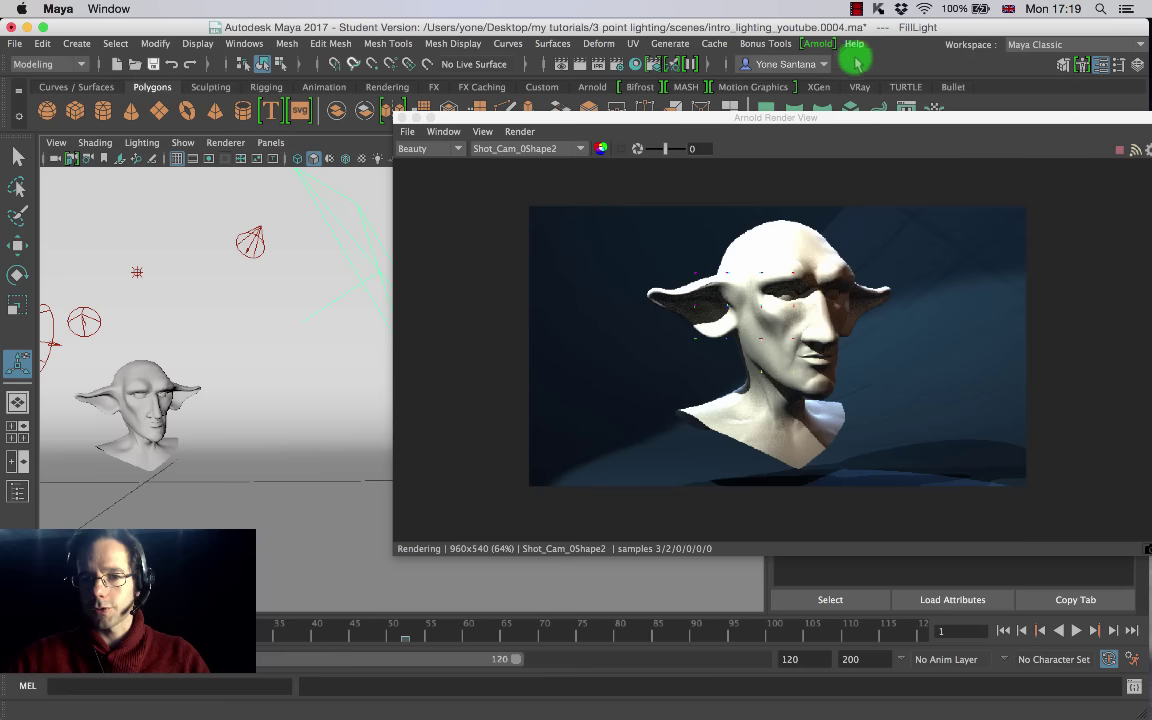
{"action": "left_click", "coordinate": [673, 63]}
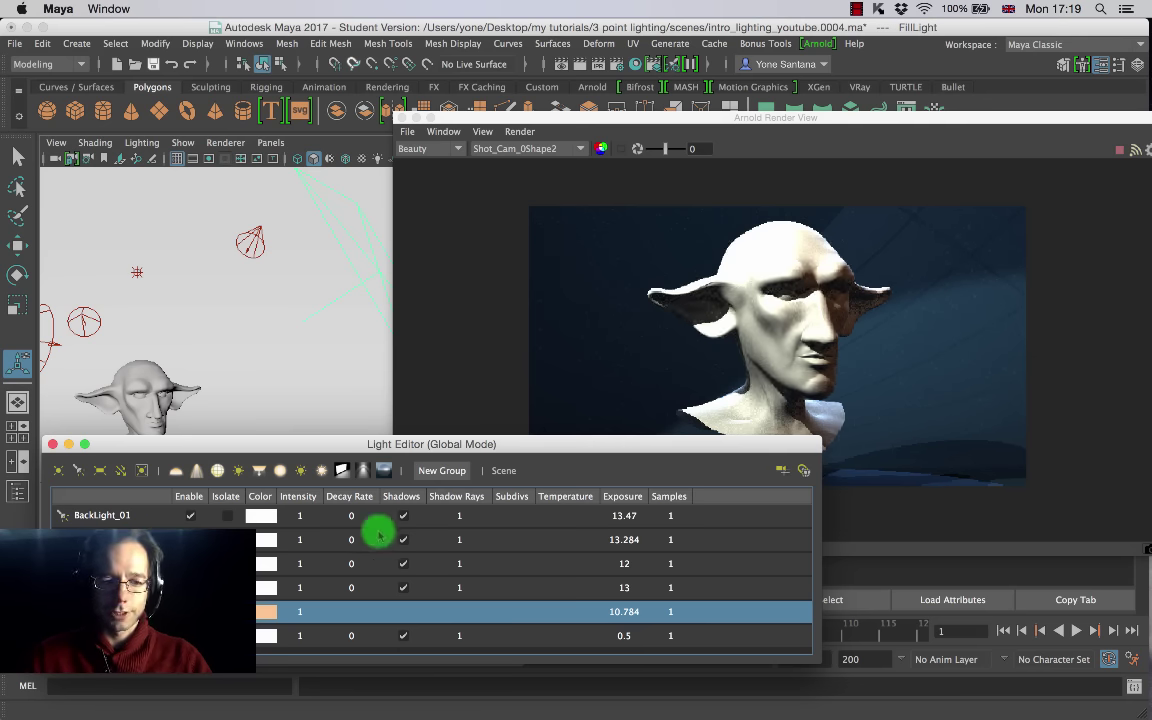
{"action": "double_click", "coordinate": [622, 540]}
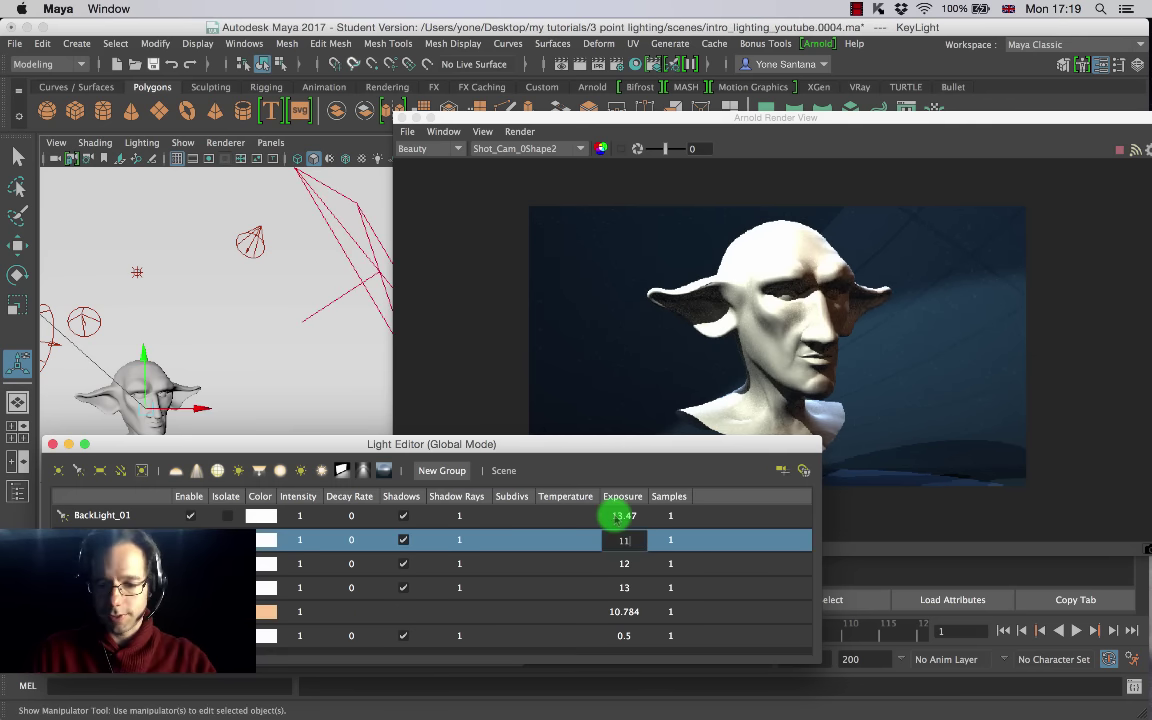
{"action": "key", "text": "Return"}
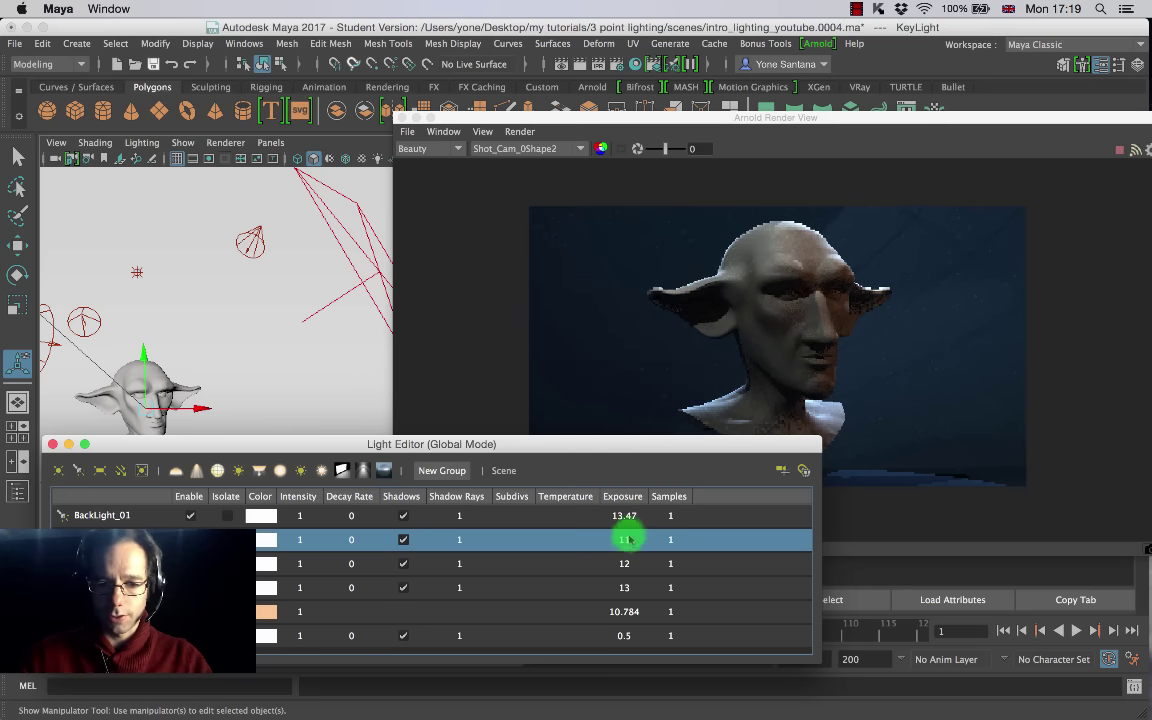
{"action": "double_click", "coordinate": [624, 540]}
{"action": "type", "text": "12"}
{"action": "key", "text": "Return"}
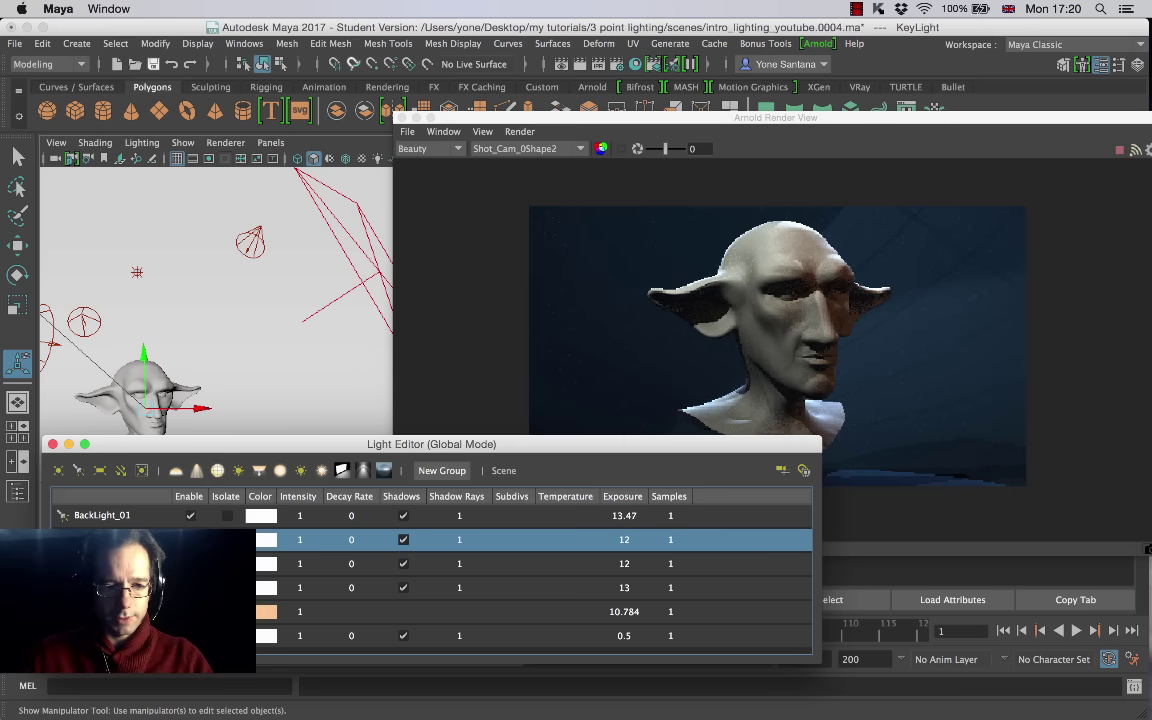
Step: Set FillLight's exposure to 11 after trying 9 and 10
{"action": "double_click", "coordinate": [624, 611]}
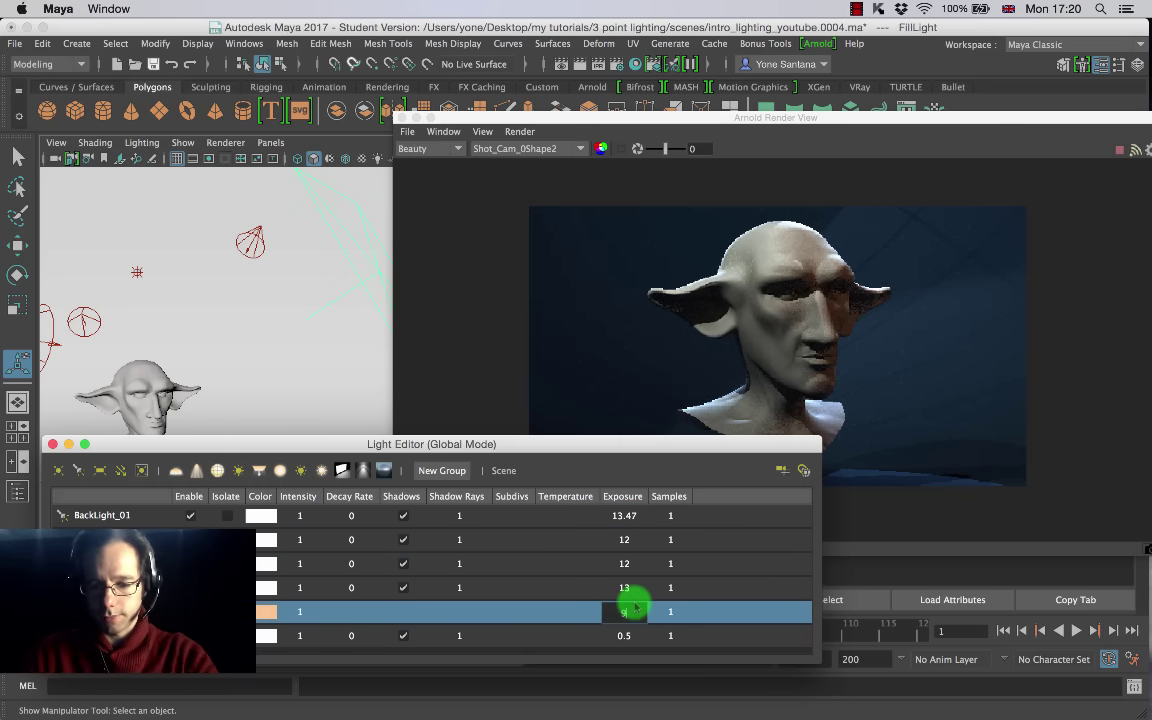
{"action": "key", "text": "Return"}
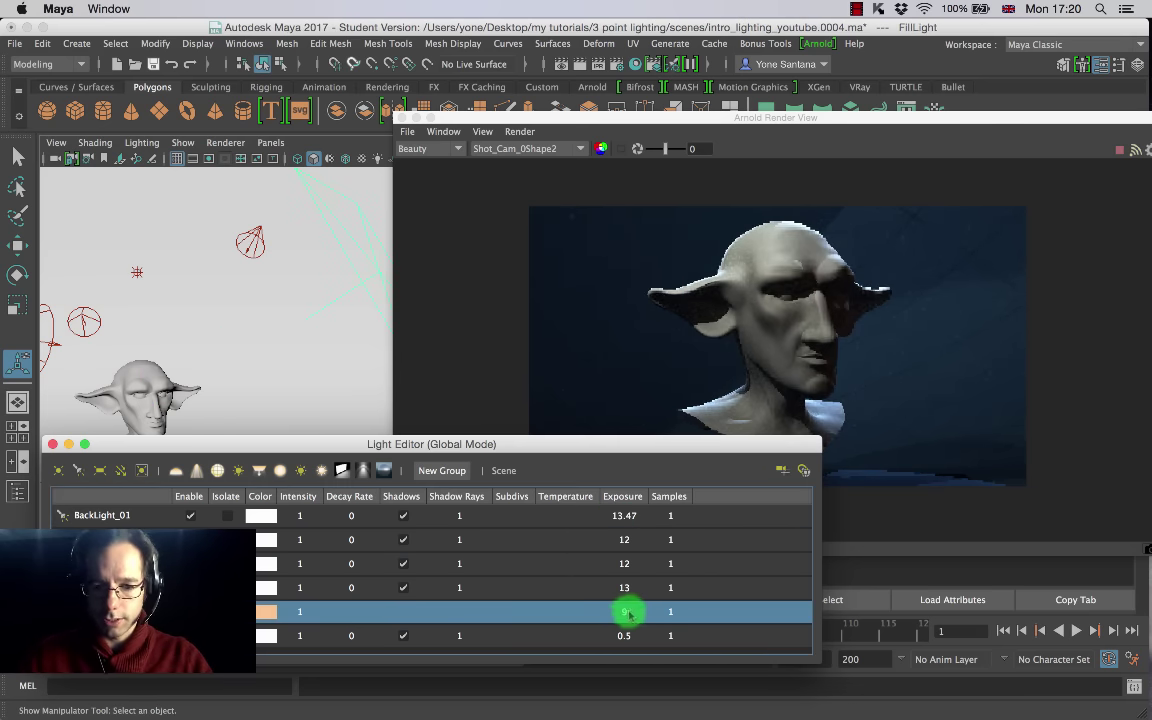
{"action": "double_click", "coordinate": [628, 612]}
{"action": "type", "text": "10"}
{"action": "key", "text": "Return"}
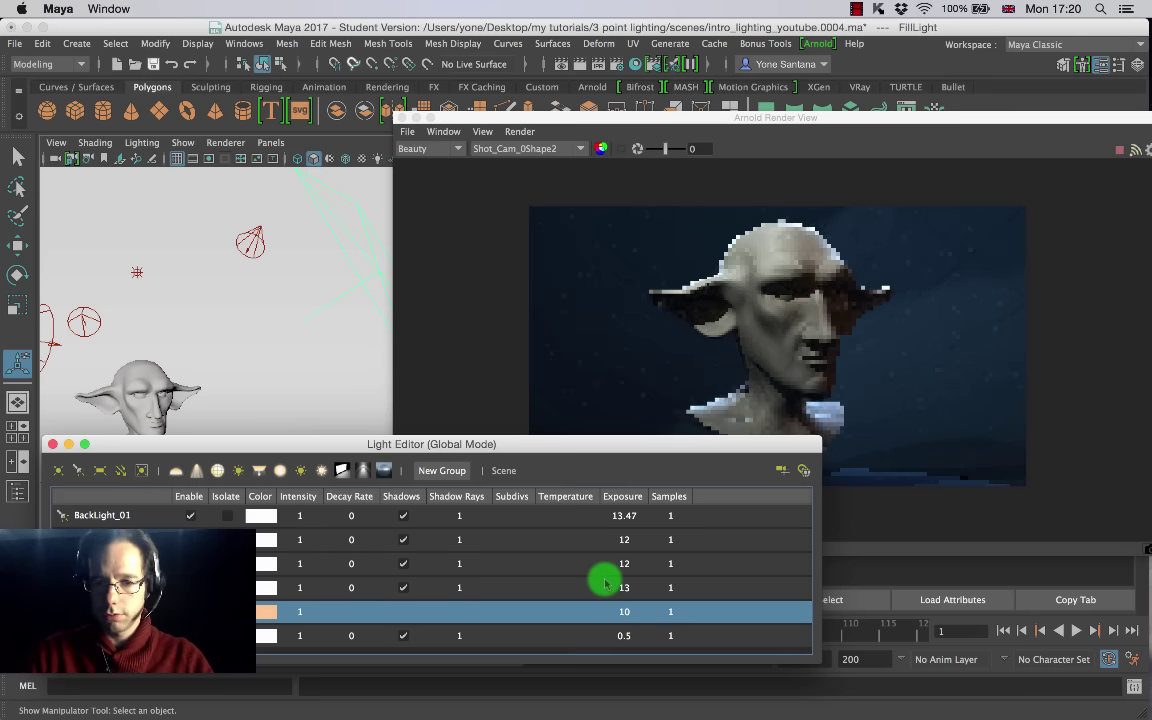
{"action": "double_click", "coordinate": [624, 612]}
{"action": "type", "text": "11"}
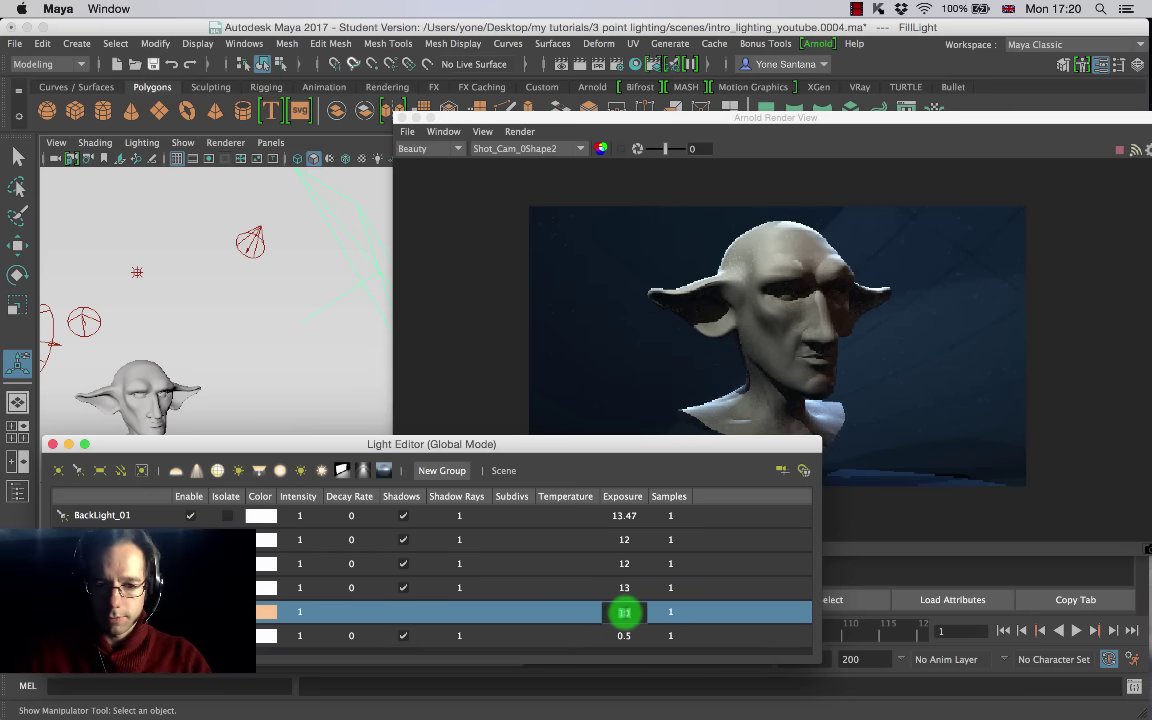
{"action": "key", "text": "Return"}
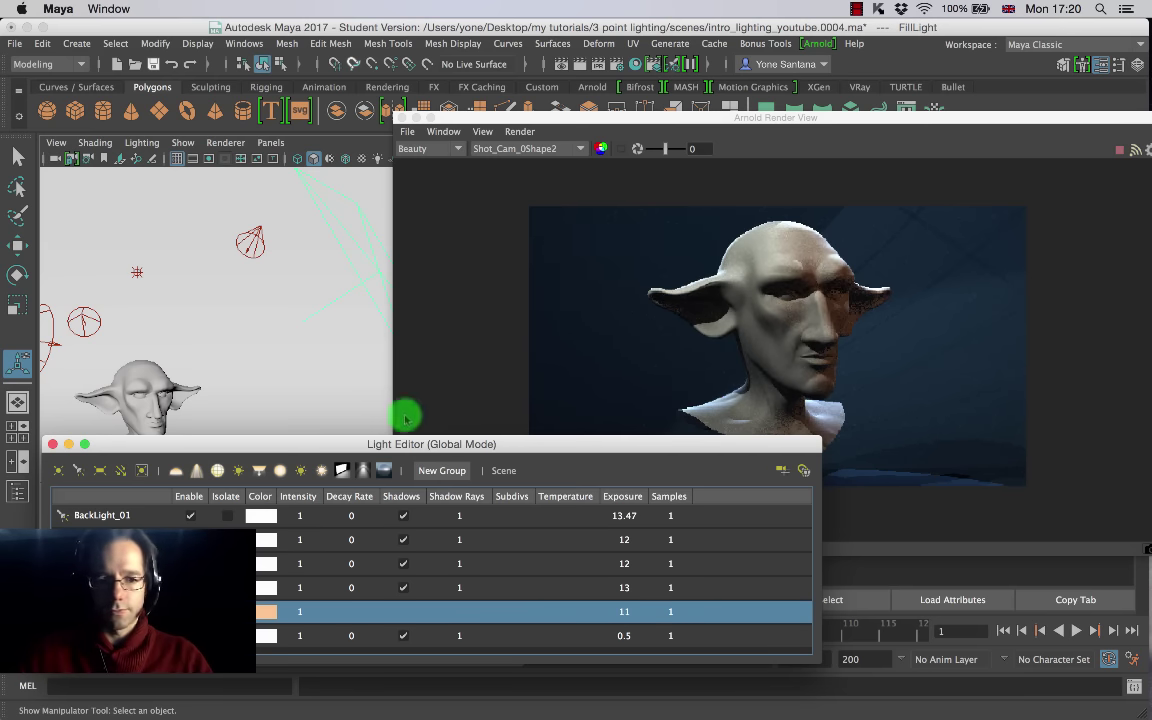
{"action": "left_click_drag", "start_coordinate": [310, 447], "coordinate": [339, 390]}
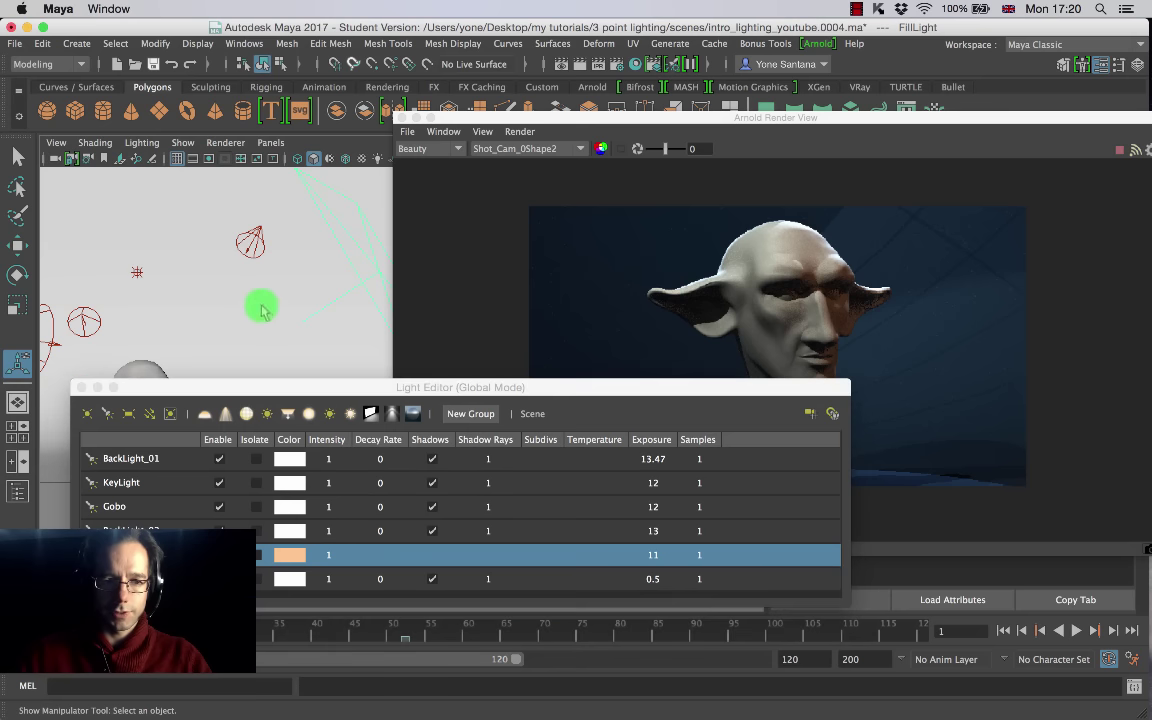
Step: Lower pointLight1 along Y to about -1.43, then close the Light Editor
{"action": "left_click", "coordinate": [257, 311]}
{"action": "key", "text": "w"}
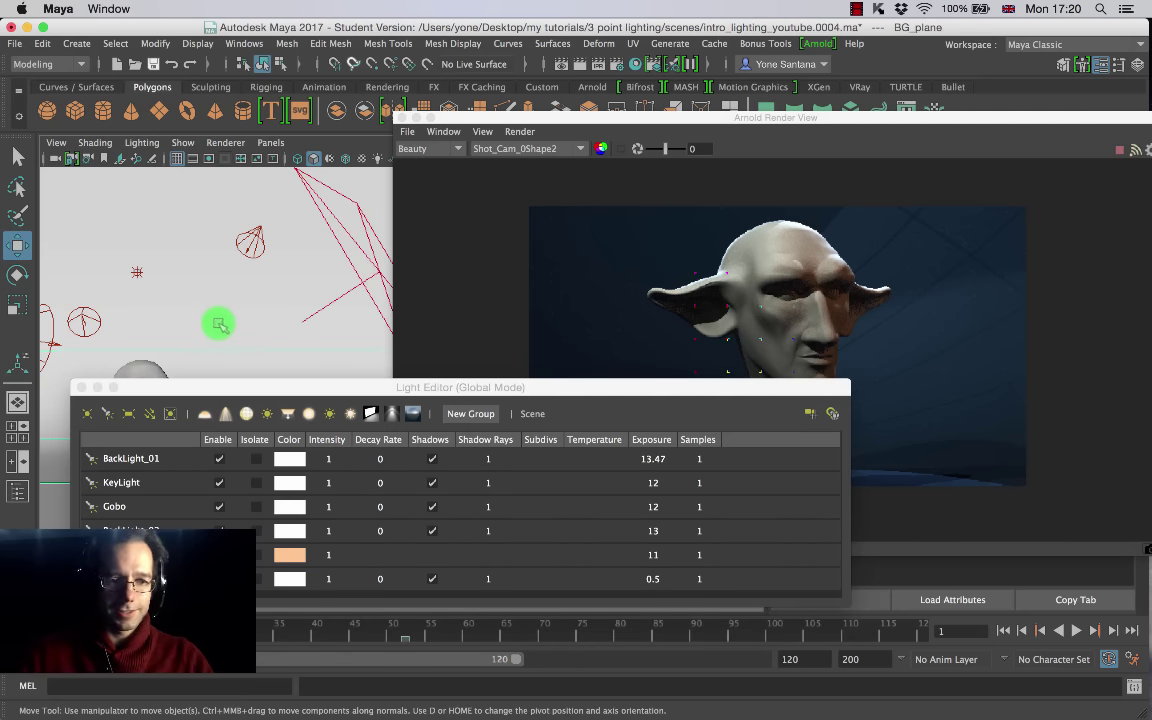
{"action": "left_click_drag", "start_coordinate": [227, 390], "coordinate": [227, 485]}
{"action": "mouse_move", "coordinate": [141, 401]}
{"action": "left_mouse_down"}
{"action": "mouse_move", "coordinate": [143, 421]}
{"action": "mouse_move", "coordinate": [143, 406]}
{"action": "left_mouse_up"}
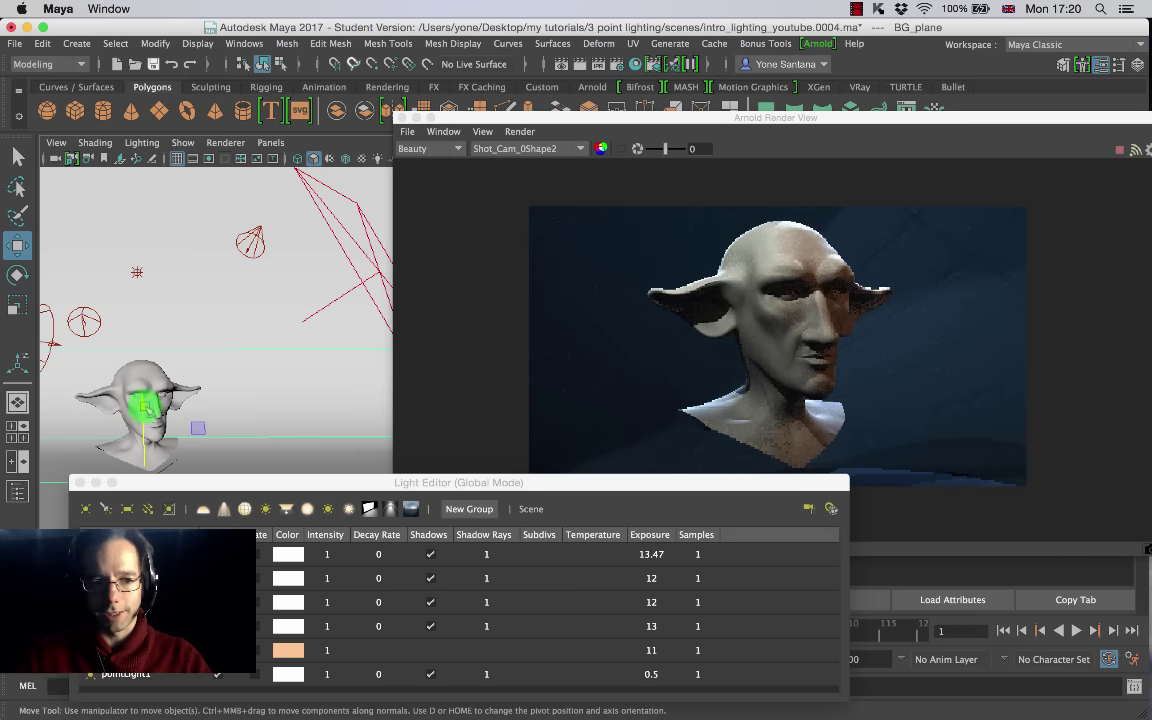
{"action": "left_click_drag", "start_coordinate": [145, 406], "coordinate": [145, 414]}
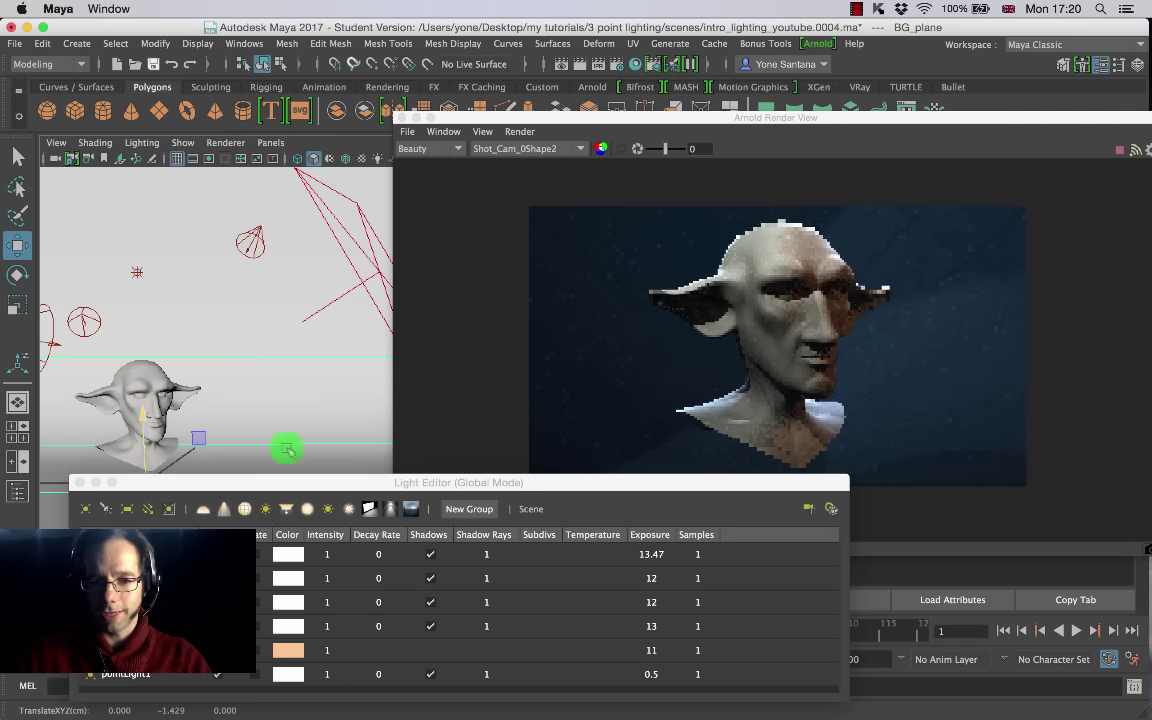
{"action": "left_click_drag", "start_coordinate": [442, 482], "coordinate": [357, 213]}
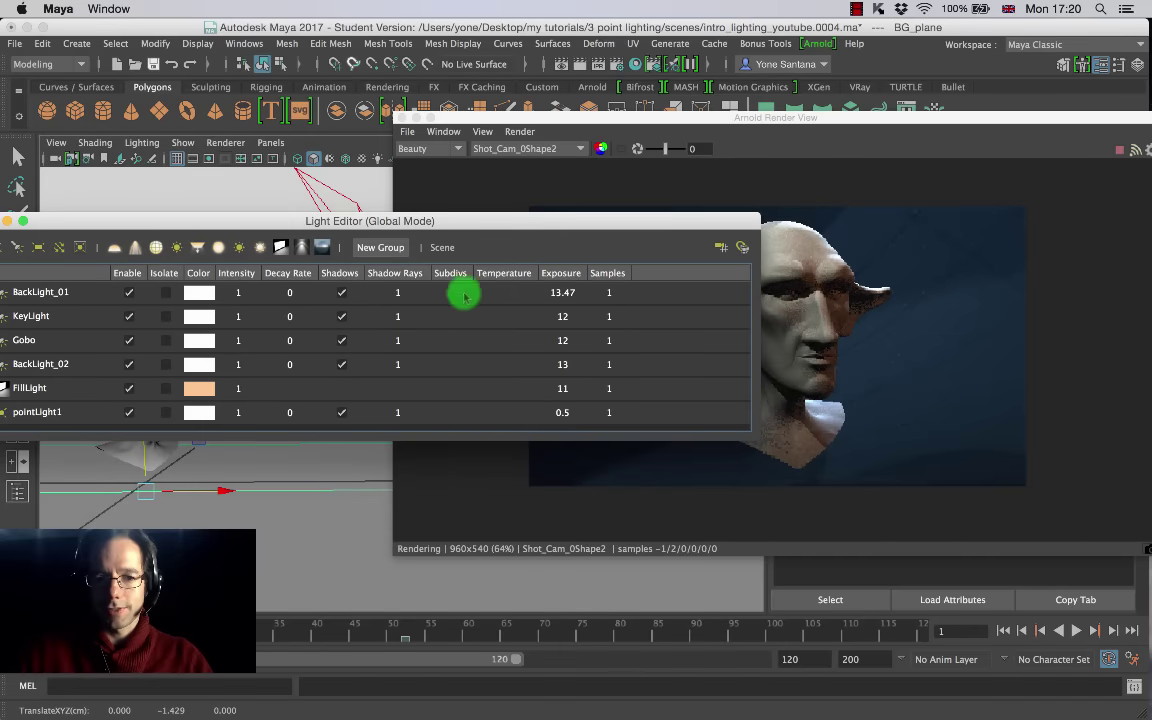
{"action": "left_click_drag", "start_coordinate": [431, 220], "coordinate": [216, 264]}
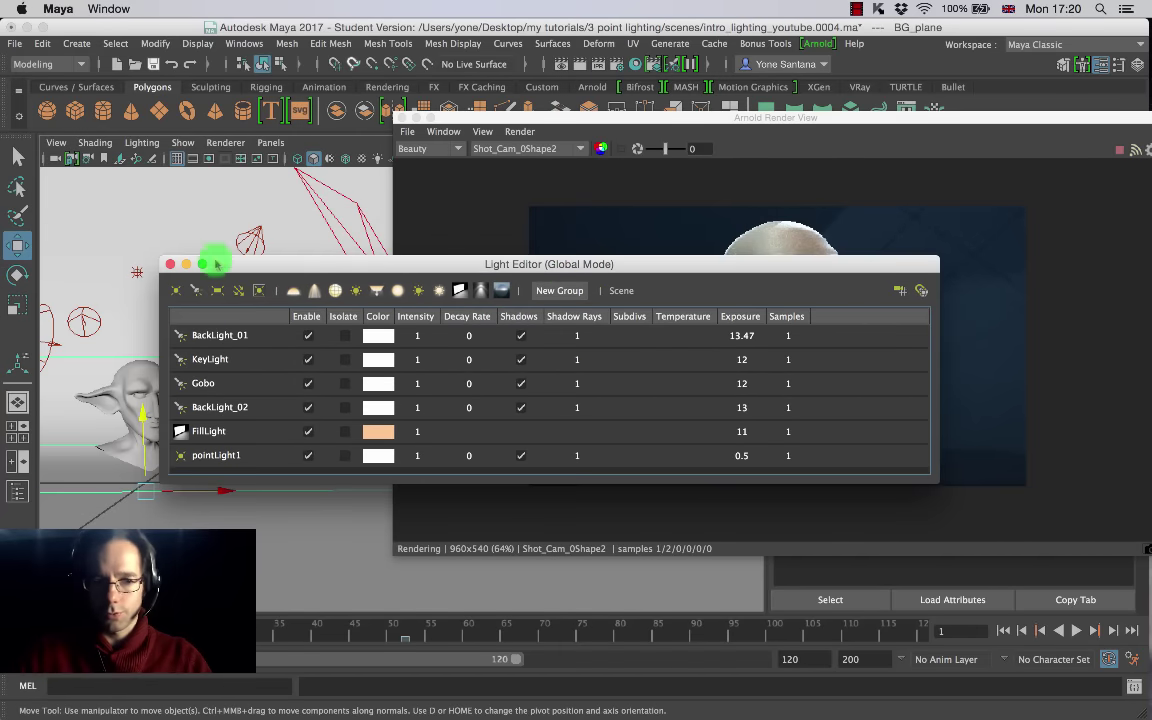
{"action": "left_click", "coordinate": [170, 264]}
{"action": "left_click_drag", "start_coordinate": [764, 116], "coordinate": [442, 82]}
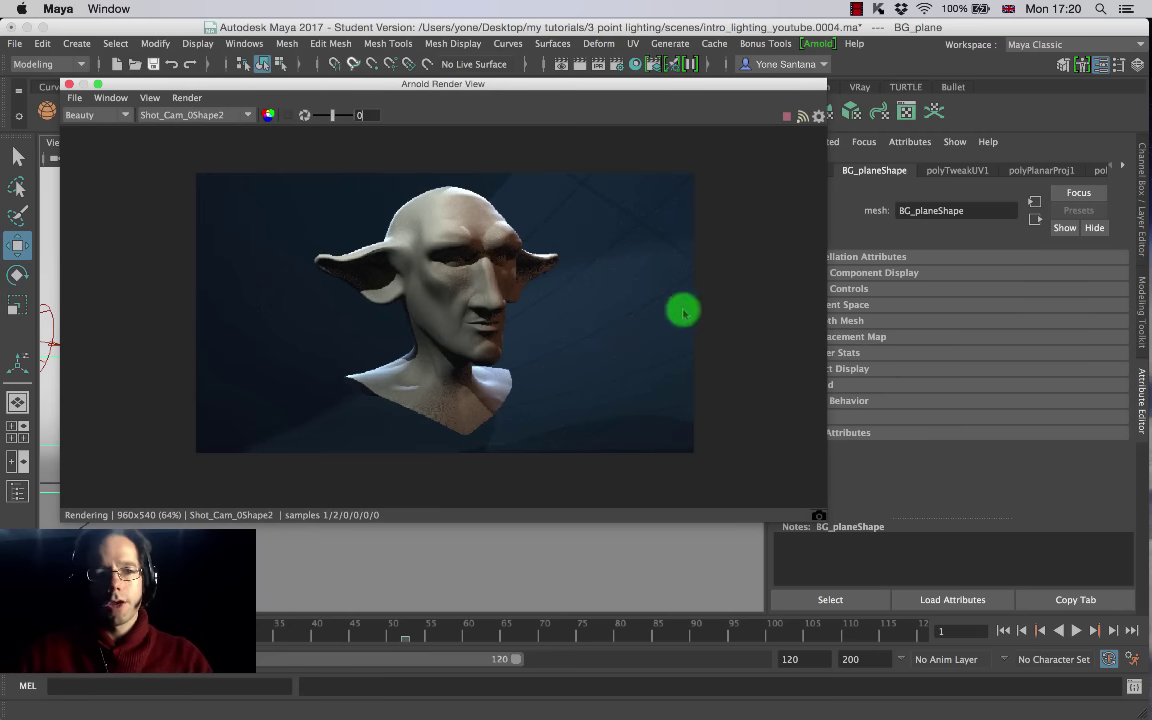
Step: Set the render view's display Gamma to 2.2 after comparing it with 1
{"action": "left_click", "coordinate": [150, 98]}
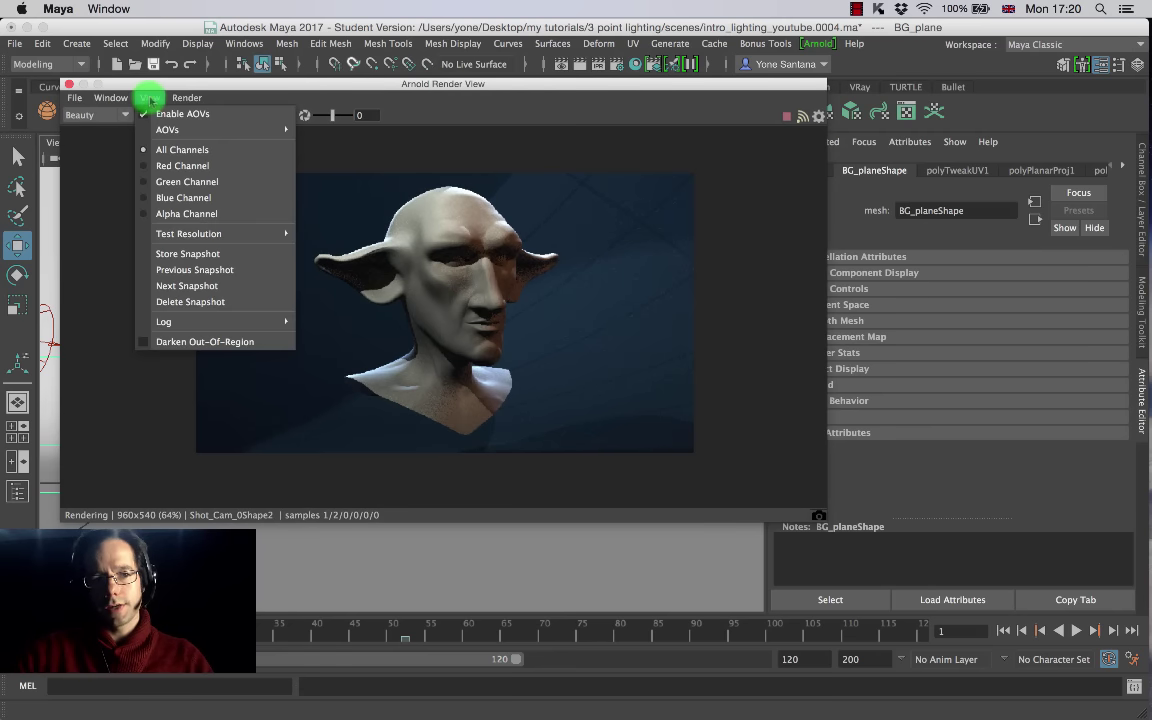
{"action": "left_click", "coordinate": [107, 116]}
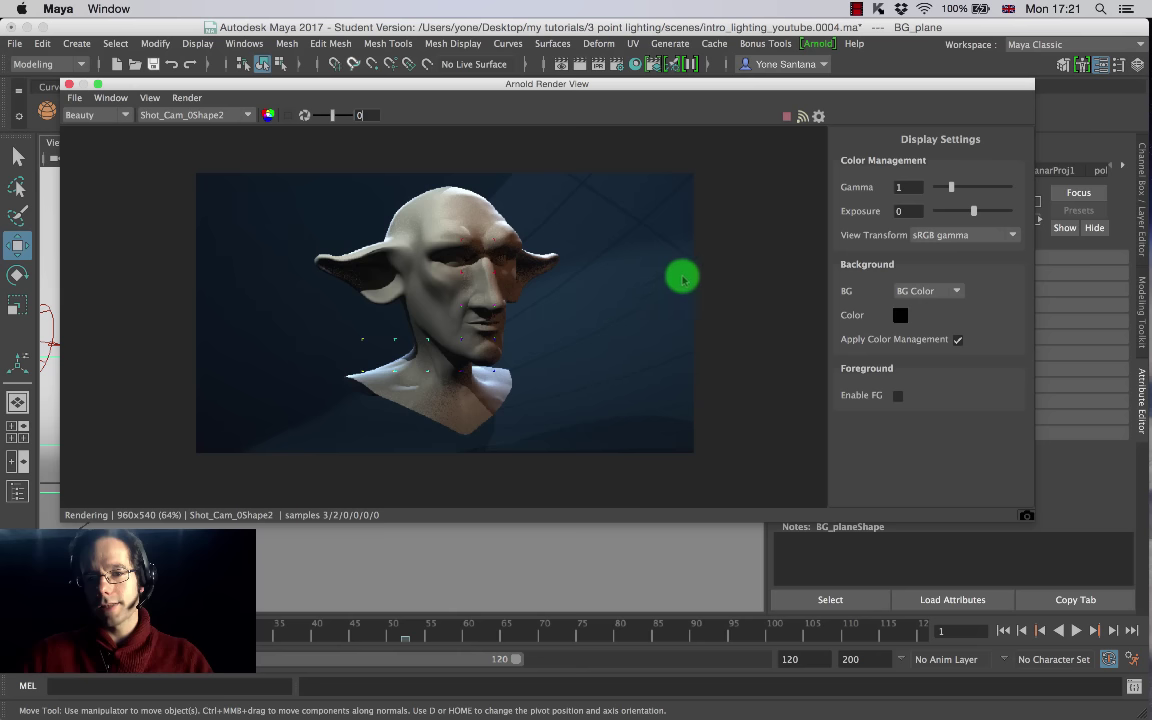
{"action": "left_click", "coordinate": [905, 187]}
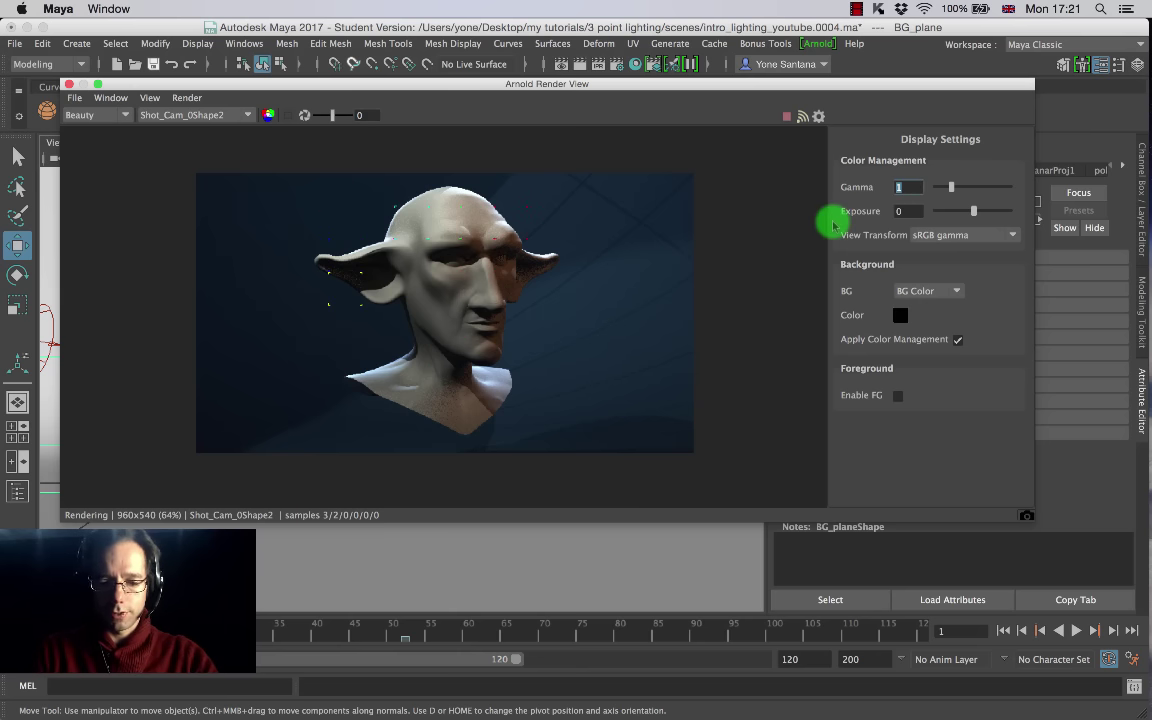
{"action": "type", "text": "2.2"}
{"action": "key", "text": "Return"}
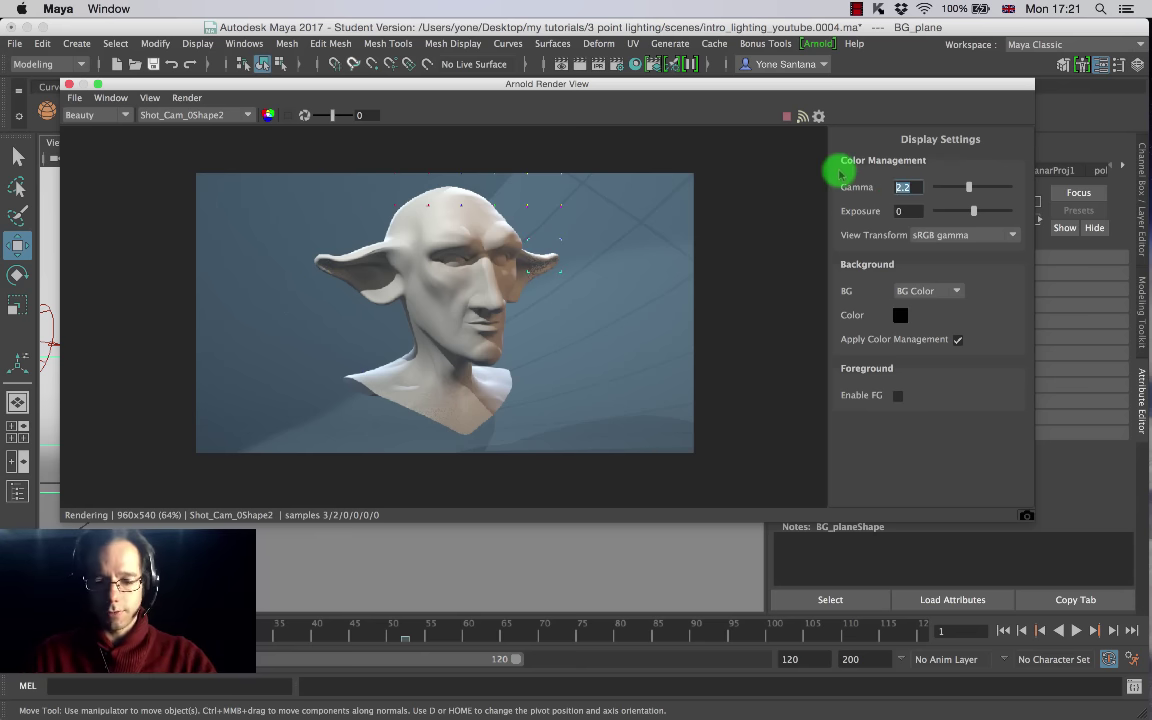
{"action": "type", "text": "1"}
{"action": "key", "text": "Return"}
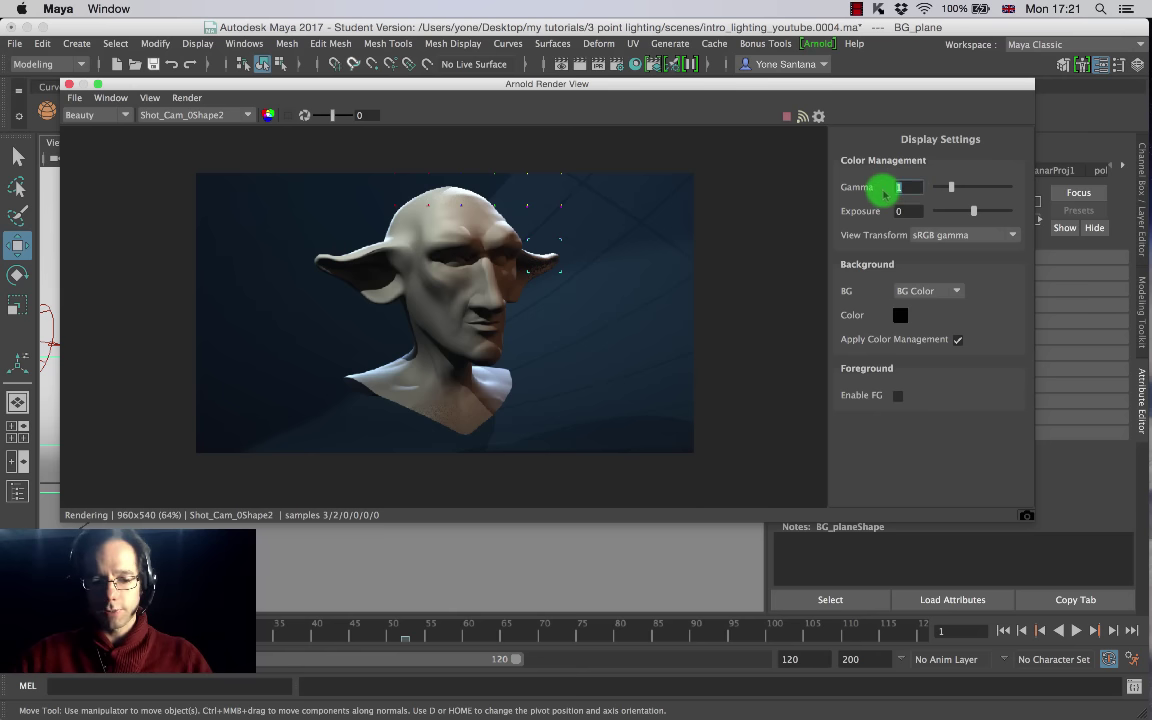
{"action": "type", "text": "2.2"}
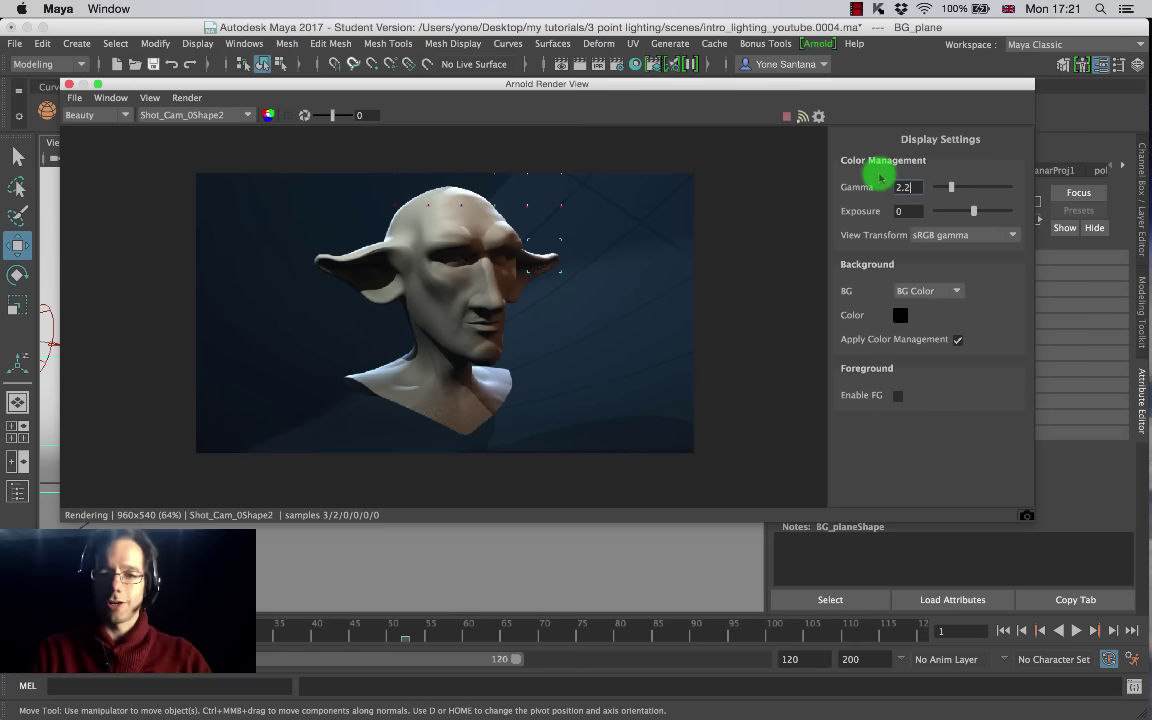
{"action": "key", "text": "Return"}
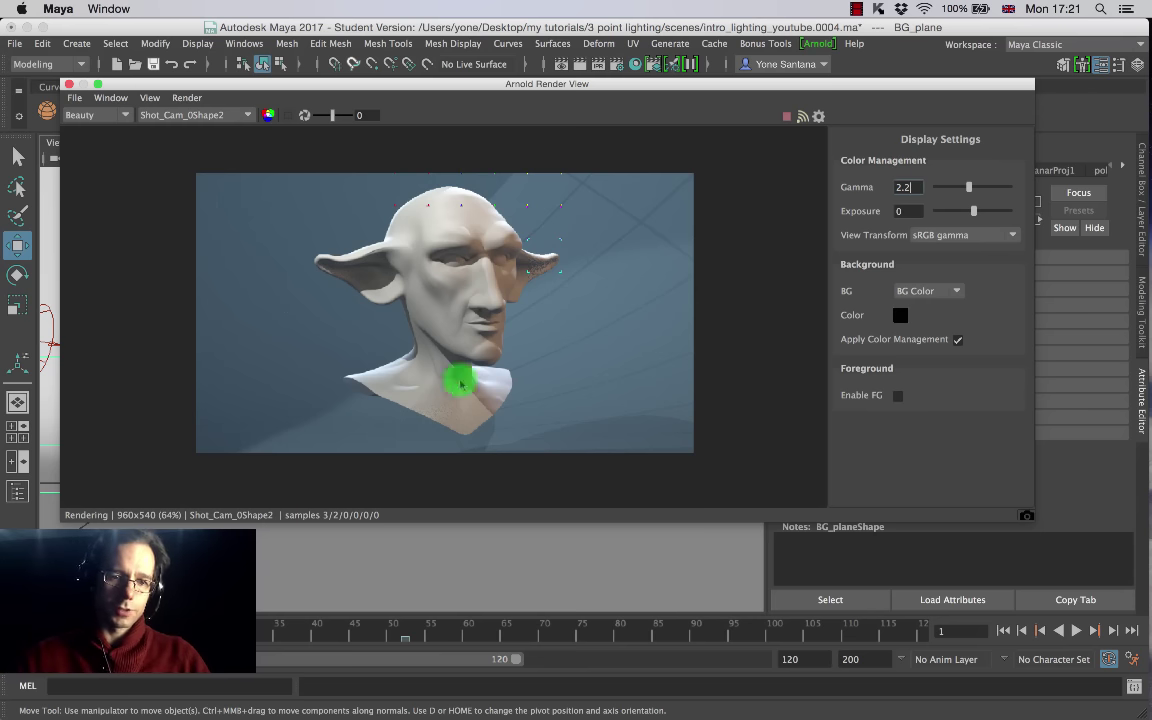
{"action": "left_click_drag", "start_coordinate": [463, 84], "coordinate": [540, 67]}
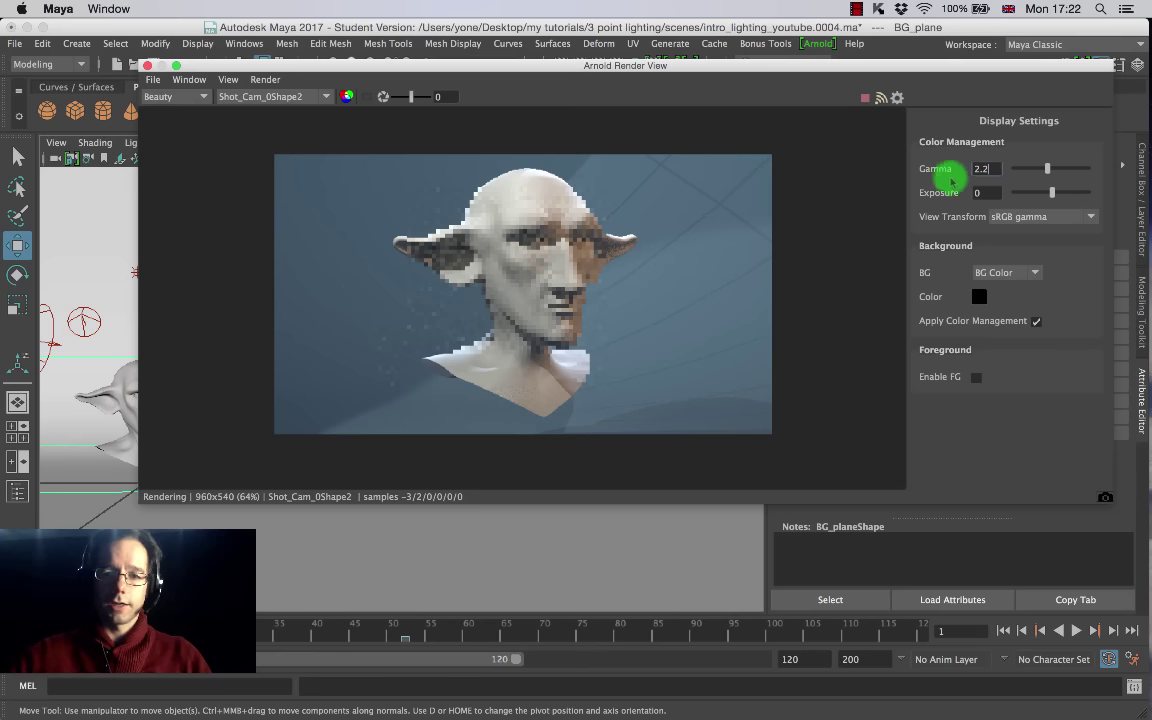
Step: Return the Arnold Render View display Gamma to 1 and move the window aside
{"action": "type", "text": "1"}
{"action": "key", "text": "Return"}
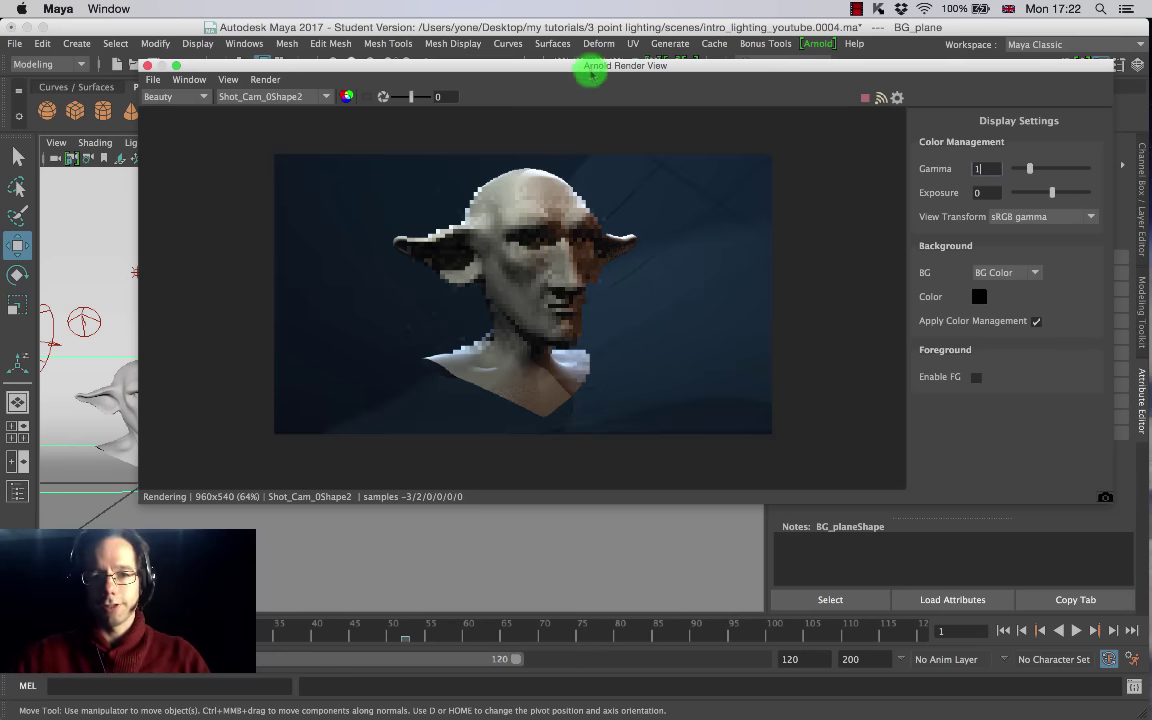
{"action": "left_click_drag", "start_coordinate": [603, 70], "coordinate": [545, 90]}
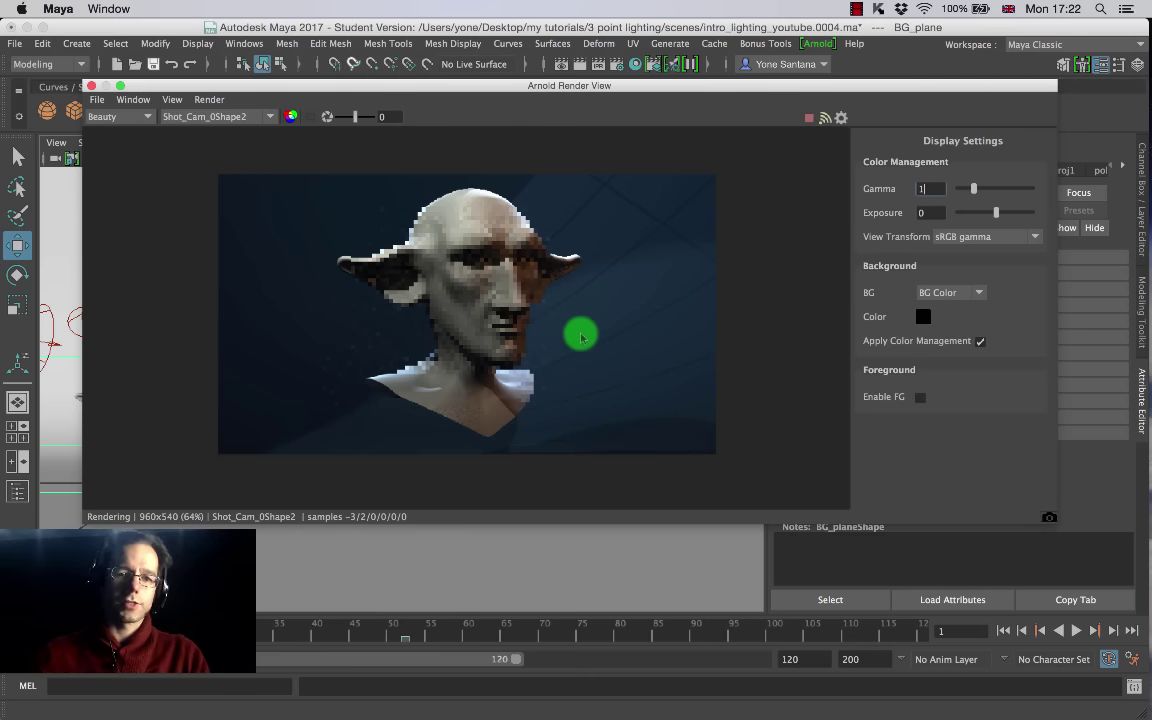
Step: Close the Arnold Render View, clear the selection and orbit to see the lights
{"action": "left_click", "coordinate": [91, 86]}
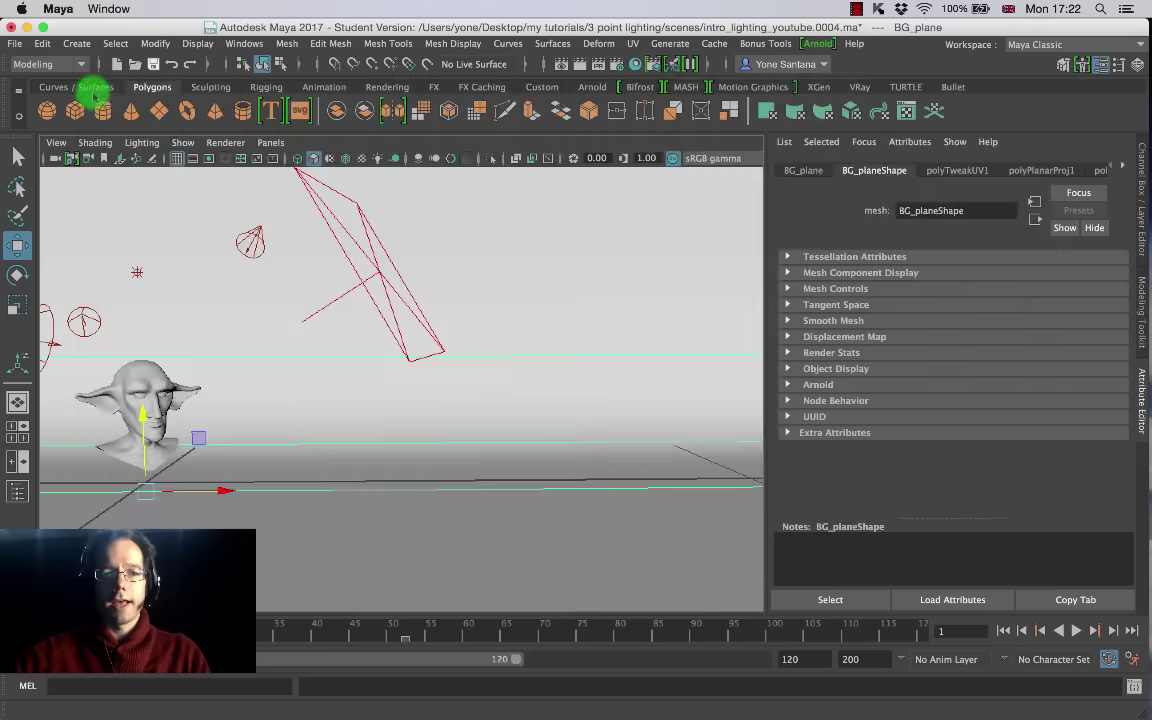
{"action": "left_click_drag", "start_coordinate": [329, 347], "coordinate": [391, 342], "text": "alt"}
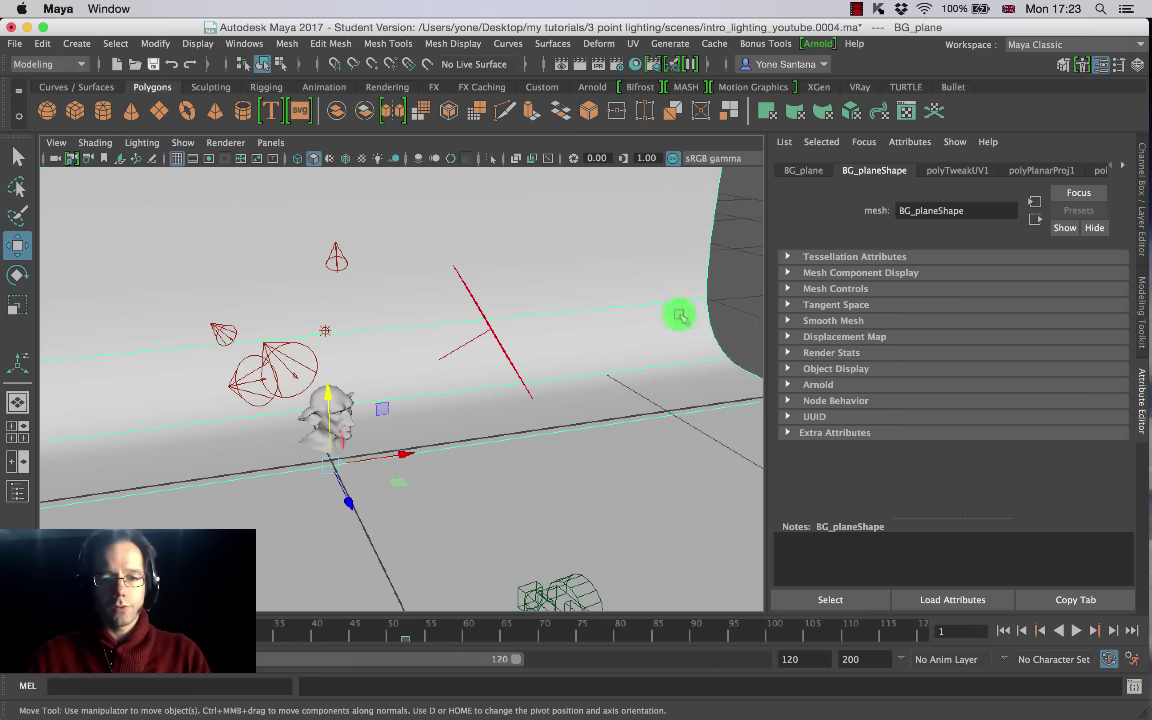
{"action": "left_click", "coordinate": [730, 303]}
{"action": "left_click_drag", "start_coordinate": [730, 303], "coordinate": [301, 260], "text": "alt"}
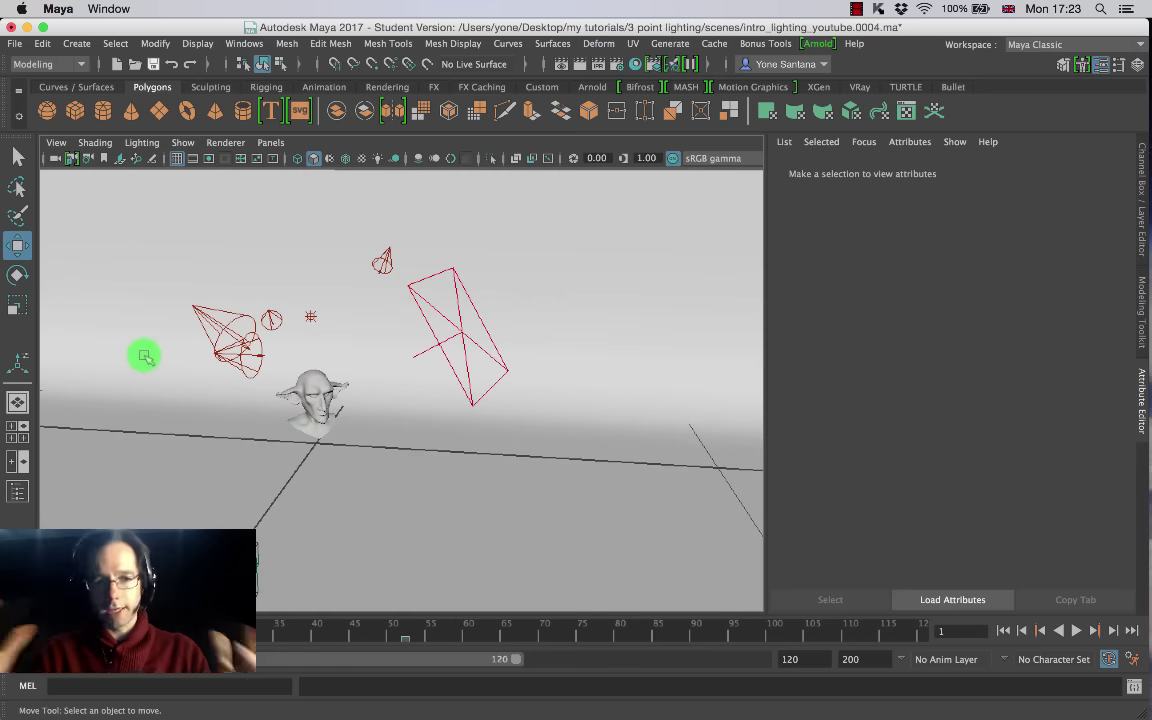
{"action": "left_click_drag", "start_coordinate": [336, 369], "coordinate": [303, 375], "text": "alt"}
Step: Select KeyLight, BackLight_02, the point light, BackLight_01 and FillLight in turn, then reselect BG_plane
{"action": "left_click", "coordinate": [202, 325]}
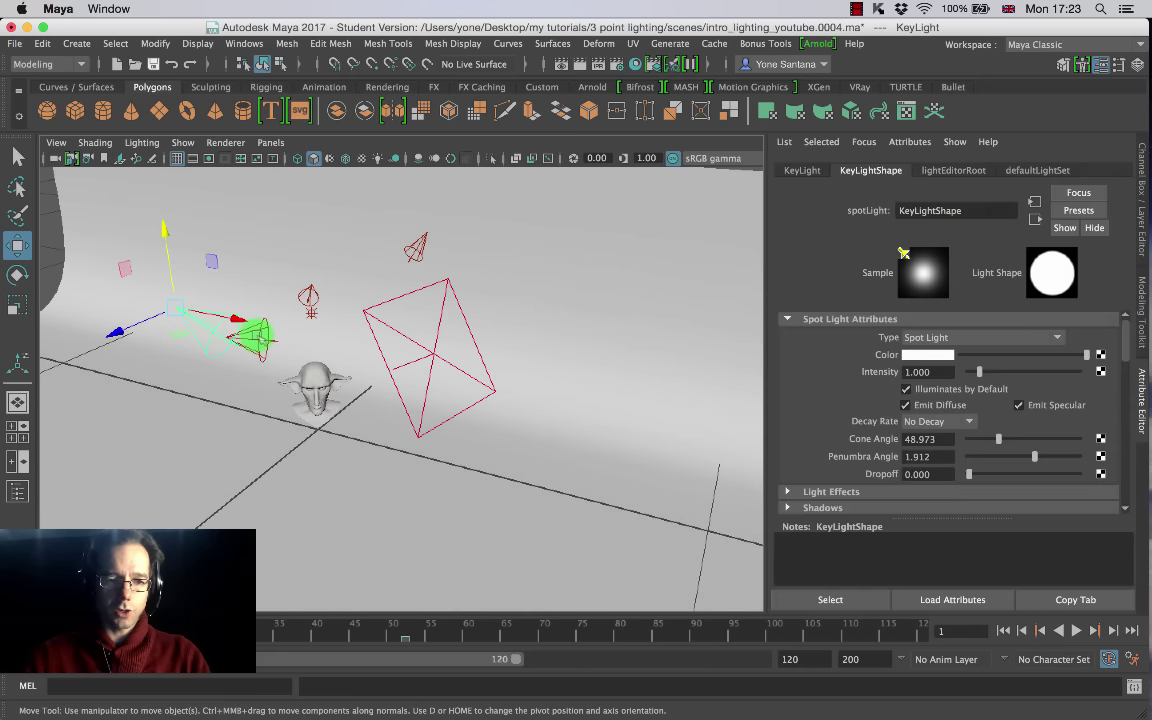
{"action": "left_click", "coordinate": [265, 333]}
{"action": "left_click", "coordinate": [311, 310]}
{"action": "left_click", "coordinate": [411, 249]}
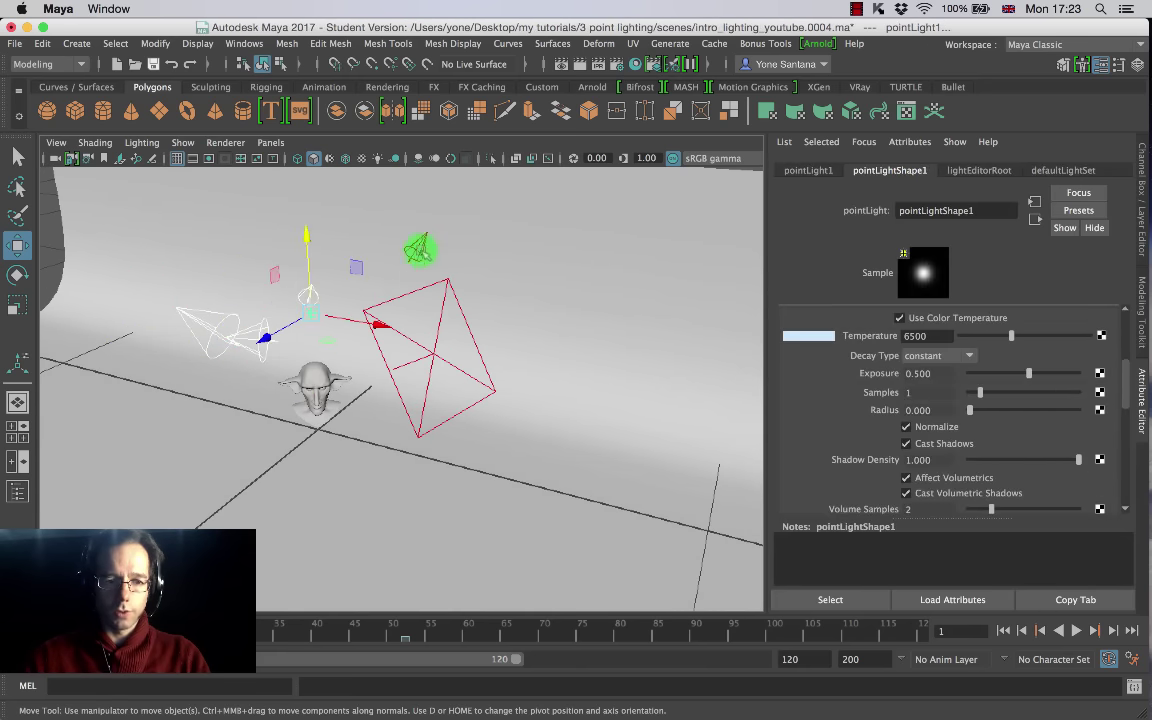
{"action": "left_click", "coordinate": [437, 329]}
{"action": "left_click", "coordinate": [321, 419]}
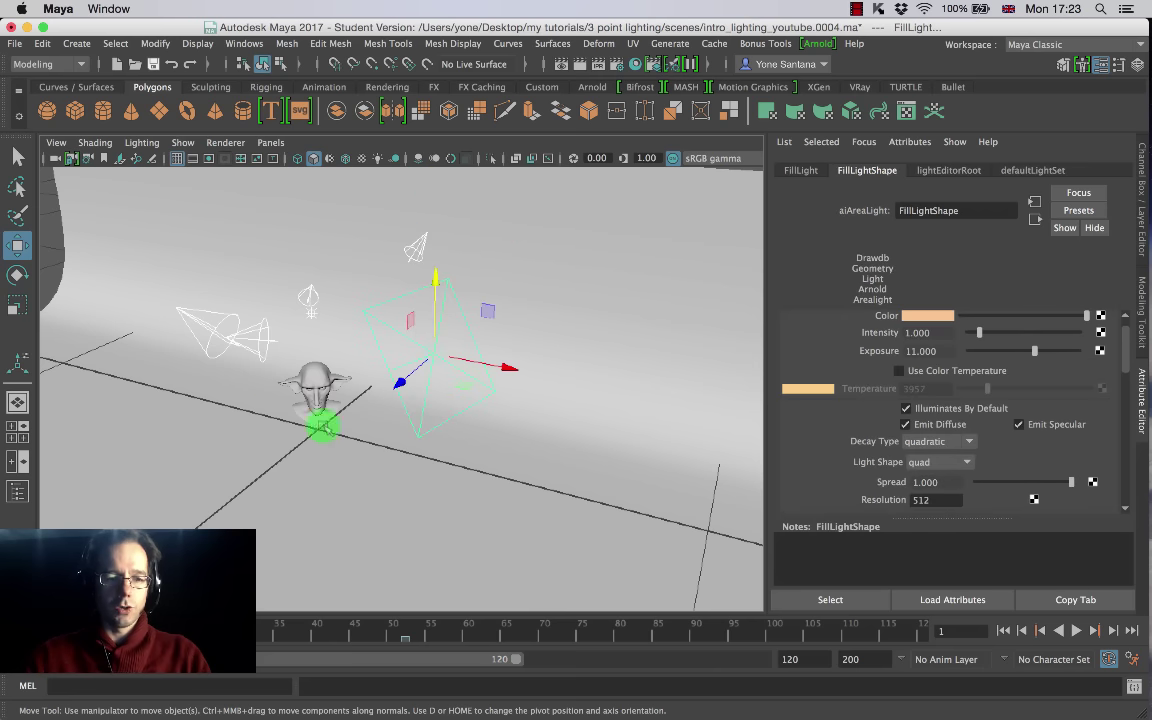
{"action": "left_click", "coordinate": [172, 406]}
{"action": "left_click_drag", "start_coordinate": [172, 406], "coordinate": [362, 455], "text": "alt"}
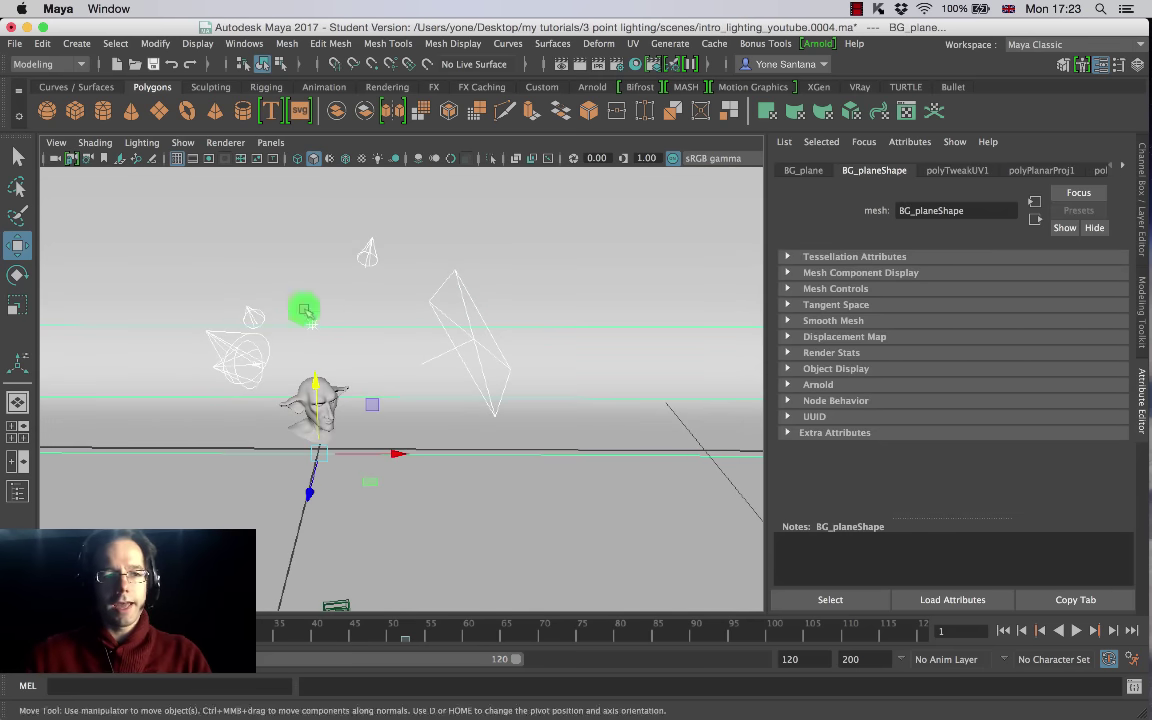
{"action": "left_click", "coordinate": [15, 43]}
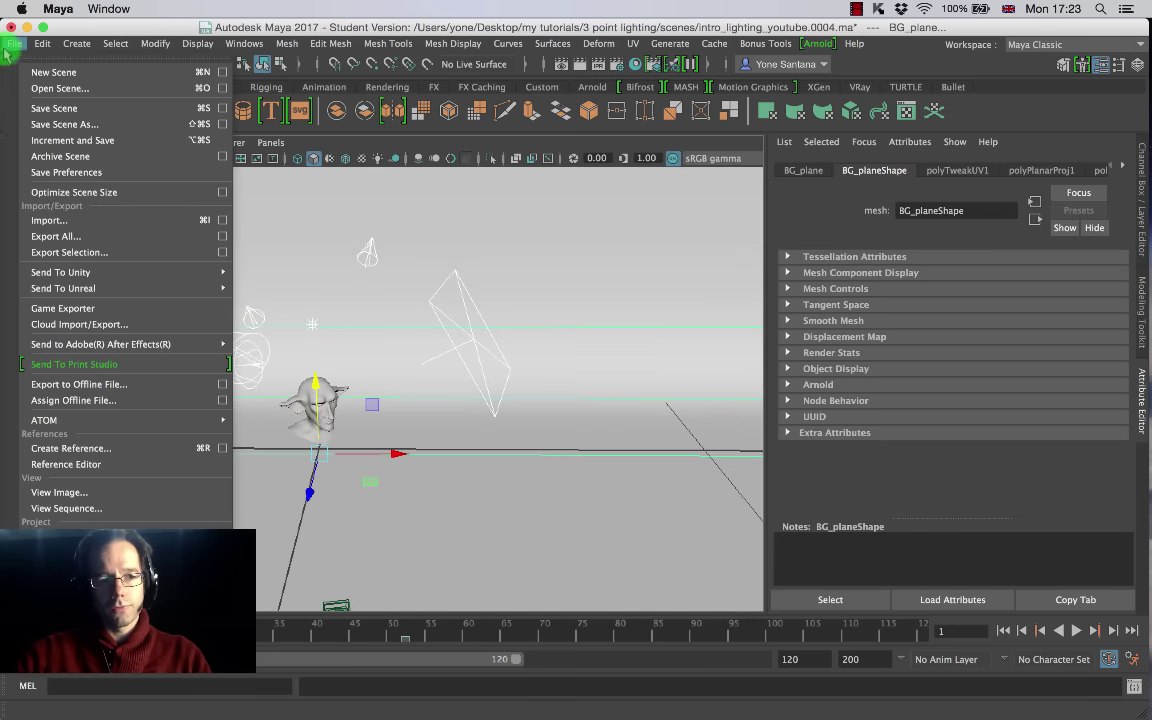
Step: Export the selected BG_plane to a new Maya ASCII file, accepting the student-version warning
{"action": "left_click", "coordinate": [123, 251]}
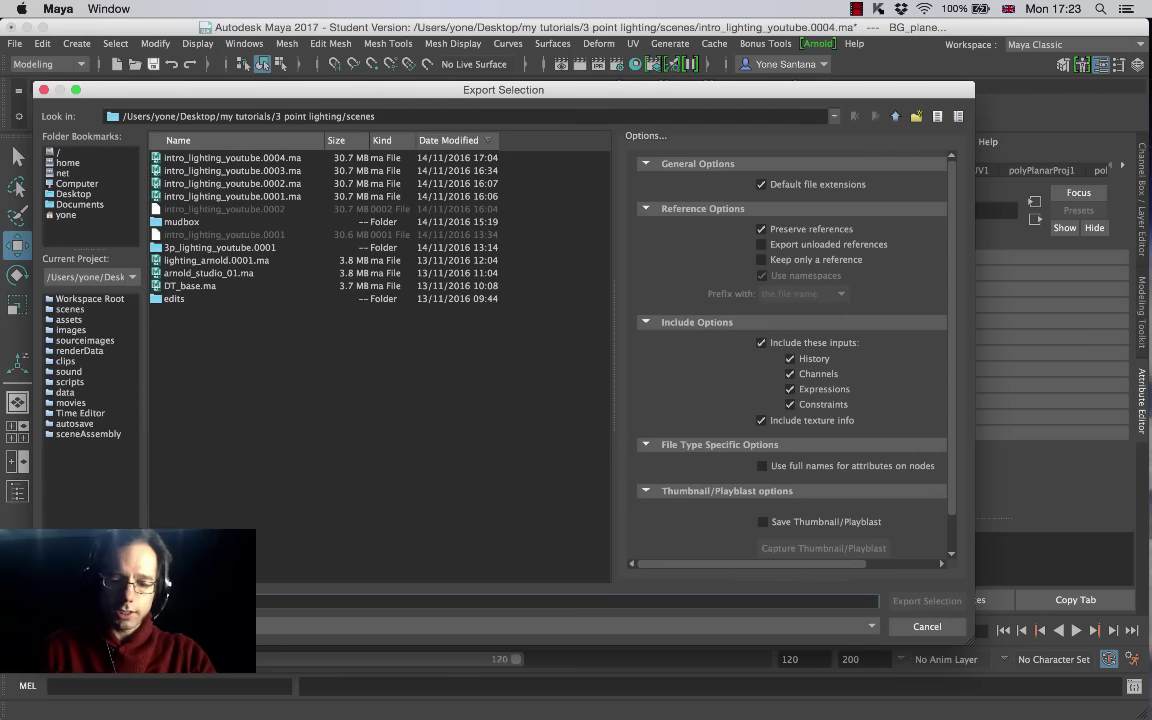
{"action": "type", "text": "BG_plane"}
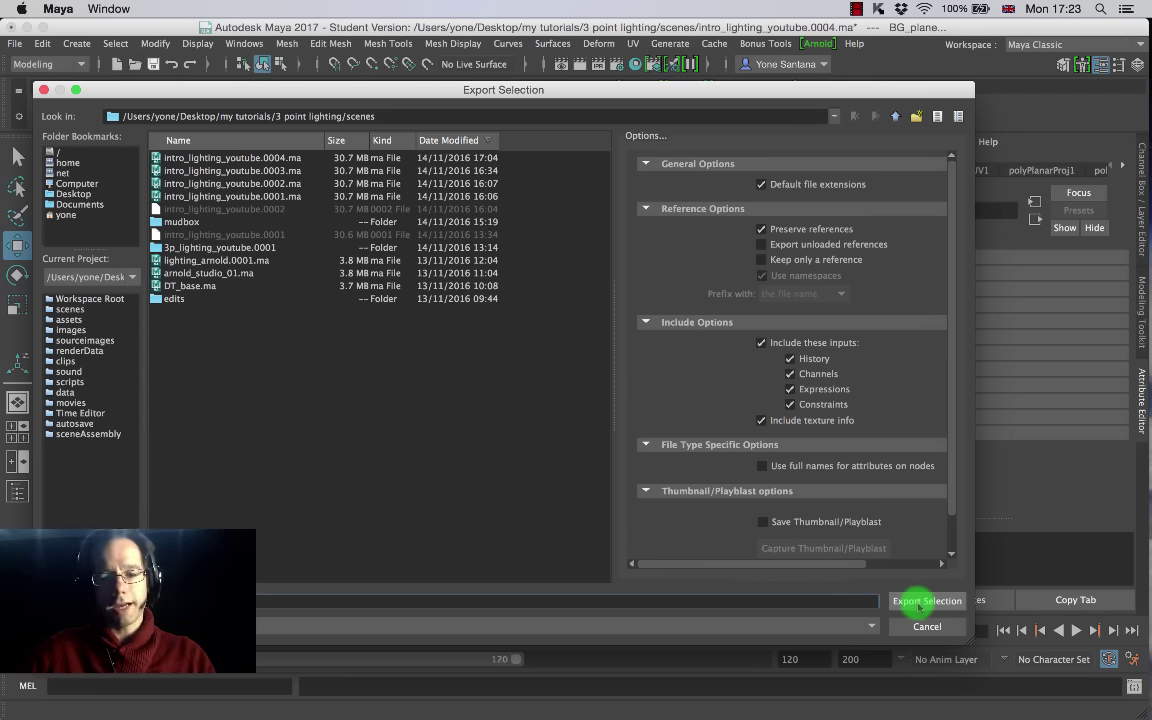
{"action": "left_click", "coordinate": [919, 603]}
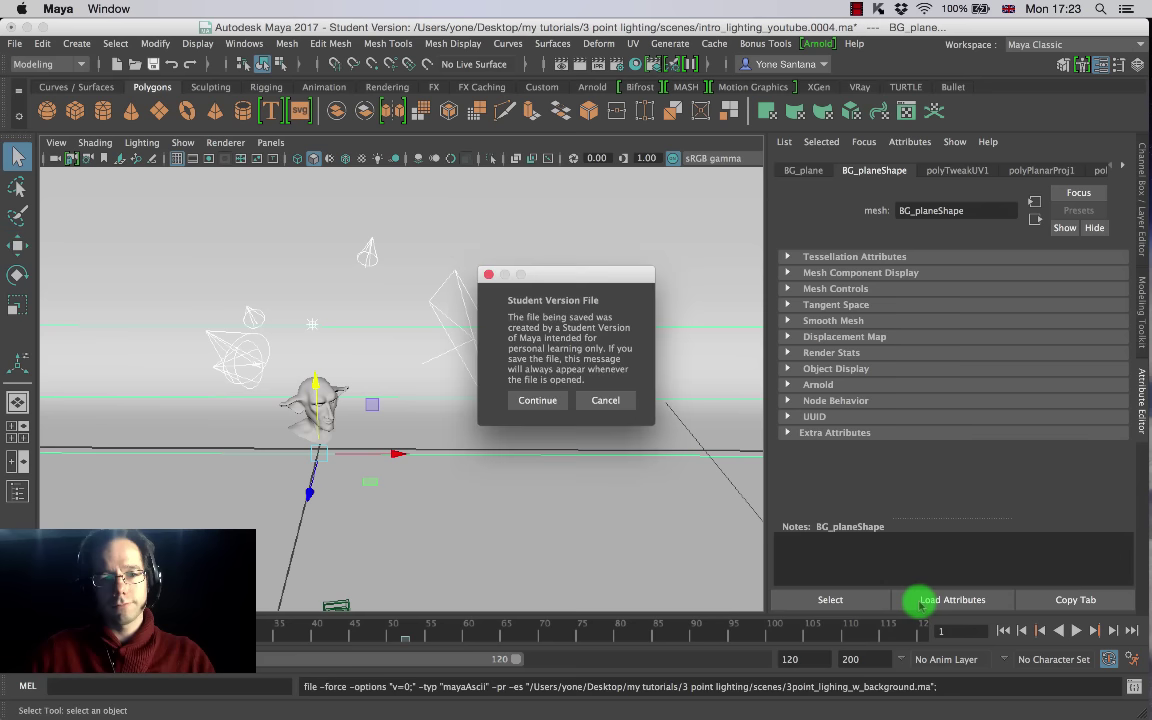
{"action": "left_click", "coordinate": [540, 401]}
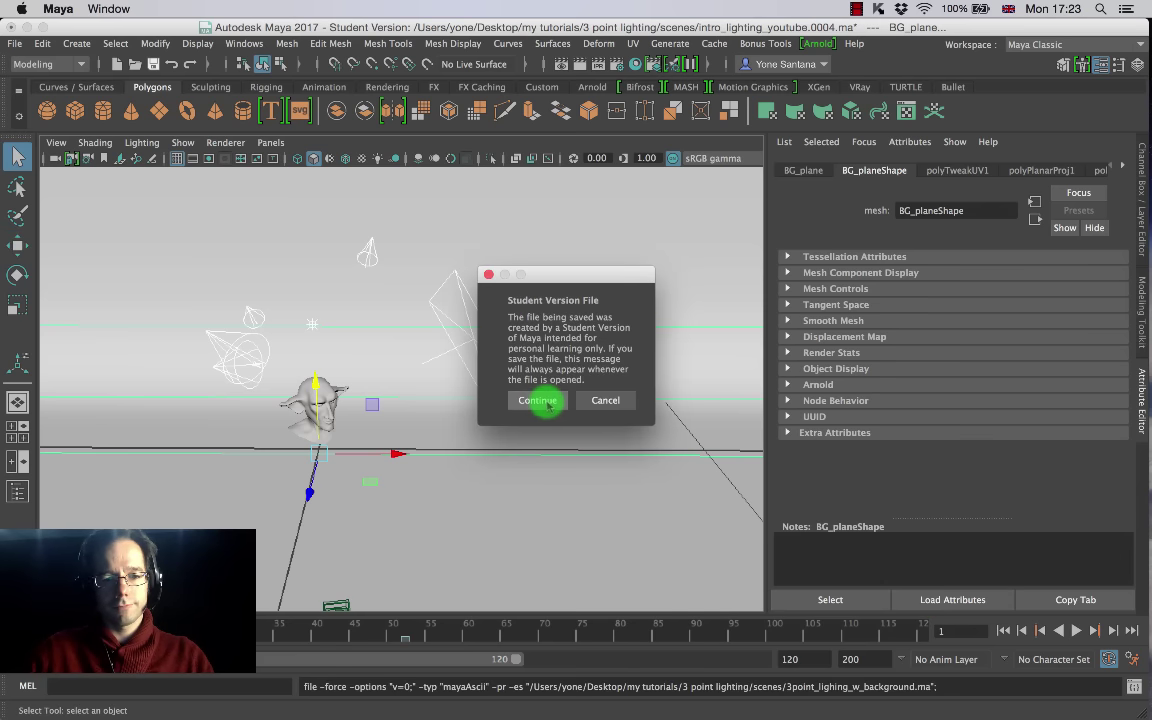
{"action": "key", "text": "w"}
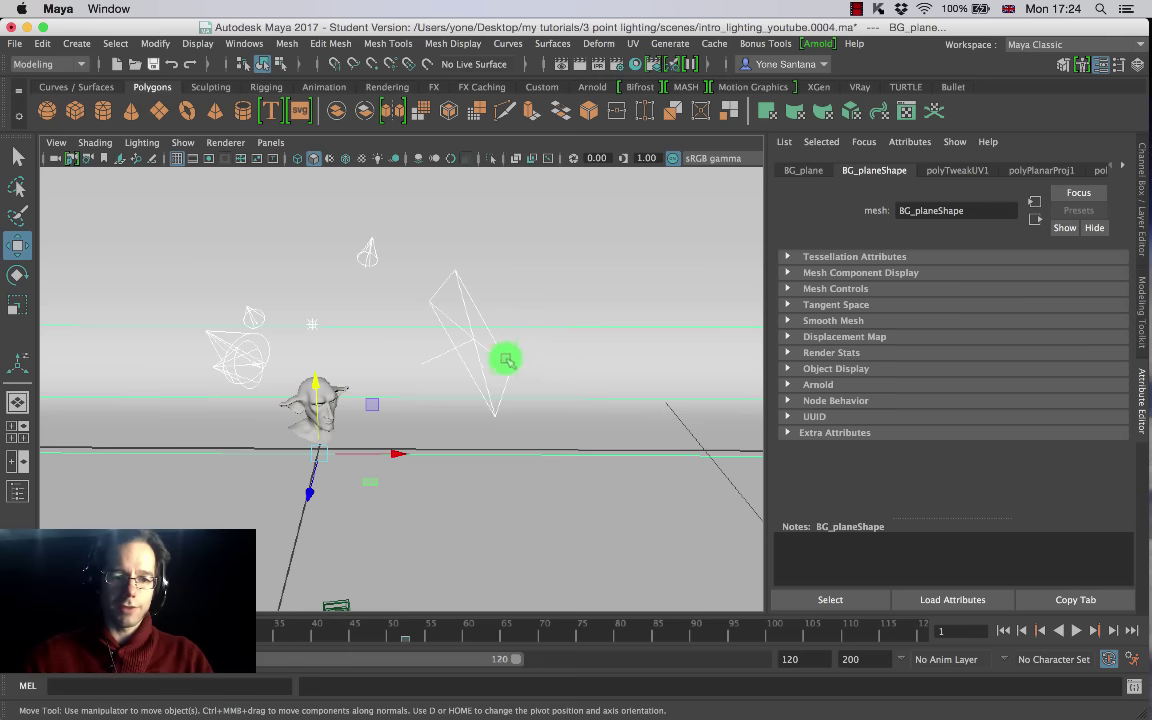
Step: Orbit to a higher view and select the second shot camera, Shot_Cam_02
{"action": "left_click_drag", "start_coordinate": [540, 445], "coordinate": [362, 440], "text": "alt"}
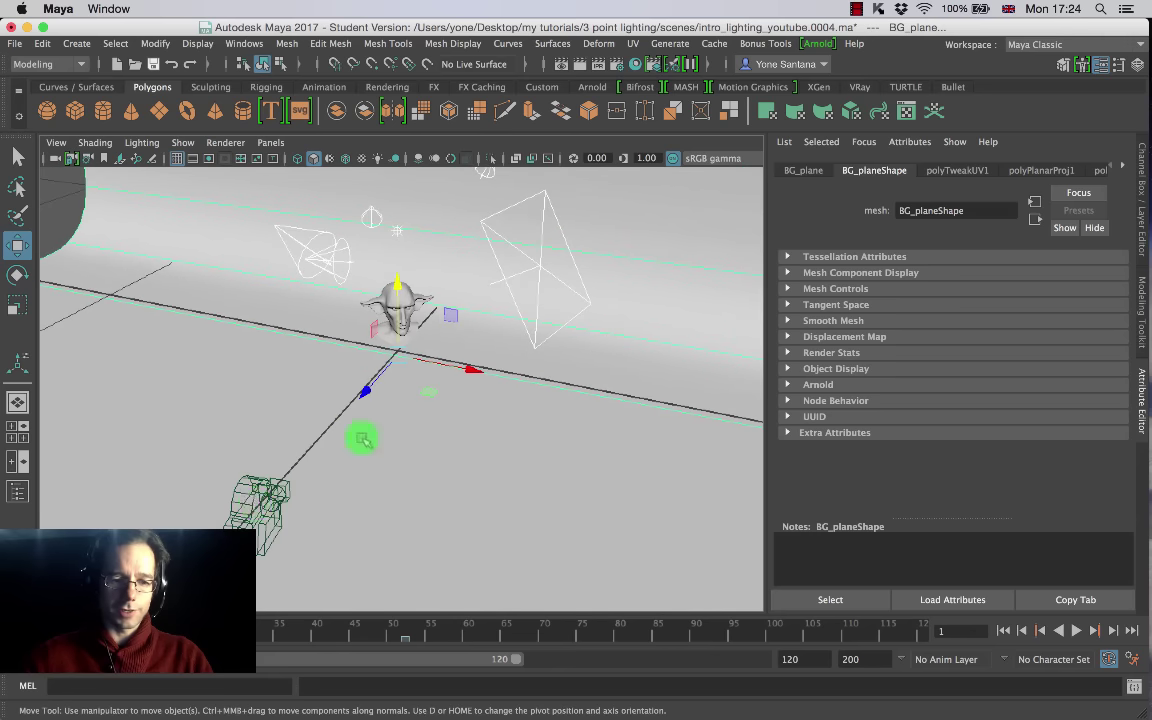
{"action": "left_click", "coordinate": [245, 455]}
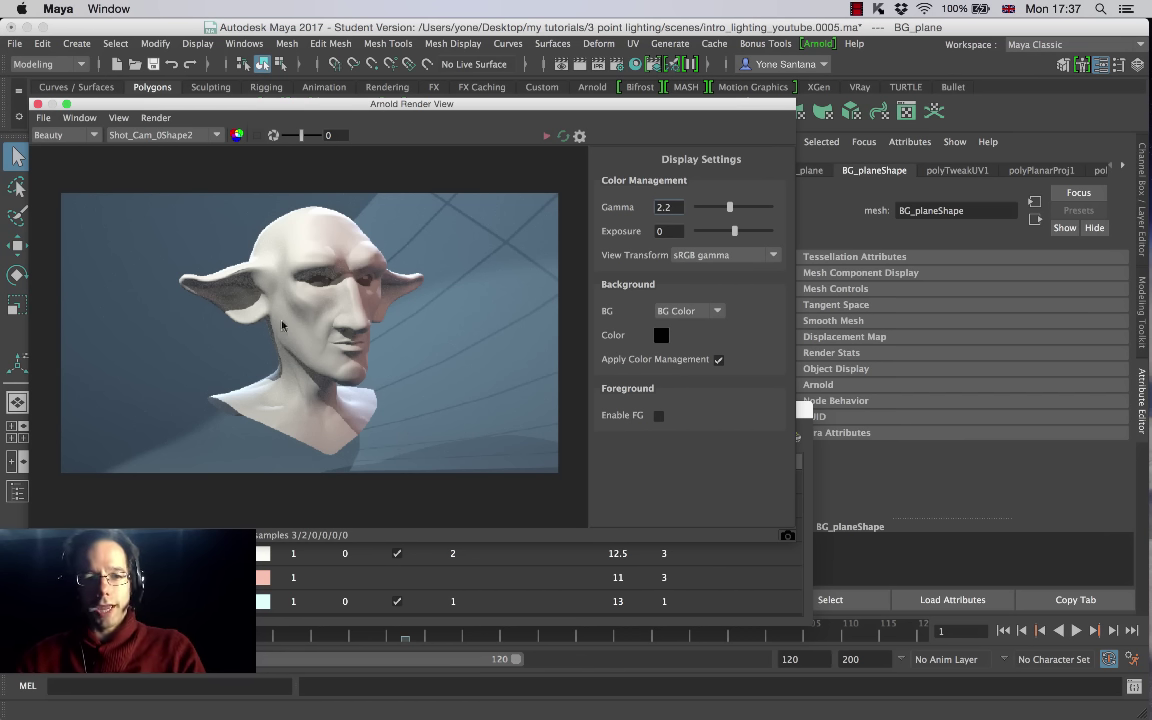
Step: Set the Arnold Render View display Gamma to 1
{"action": "left_click", "coordinate": [43, 118]}
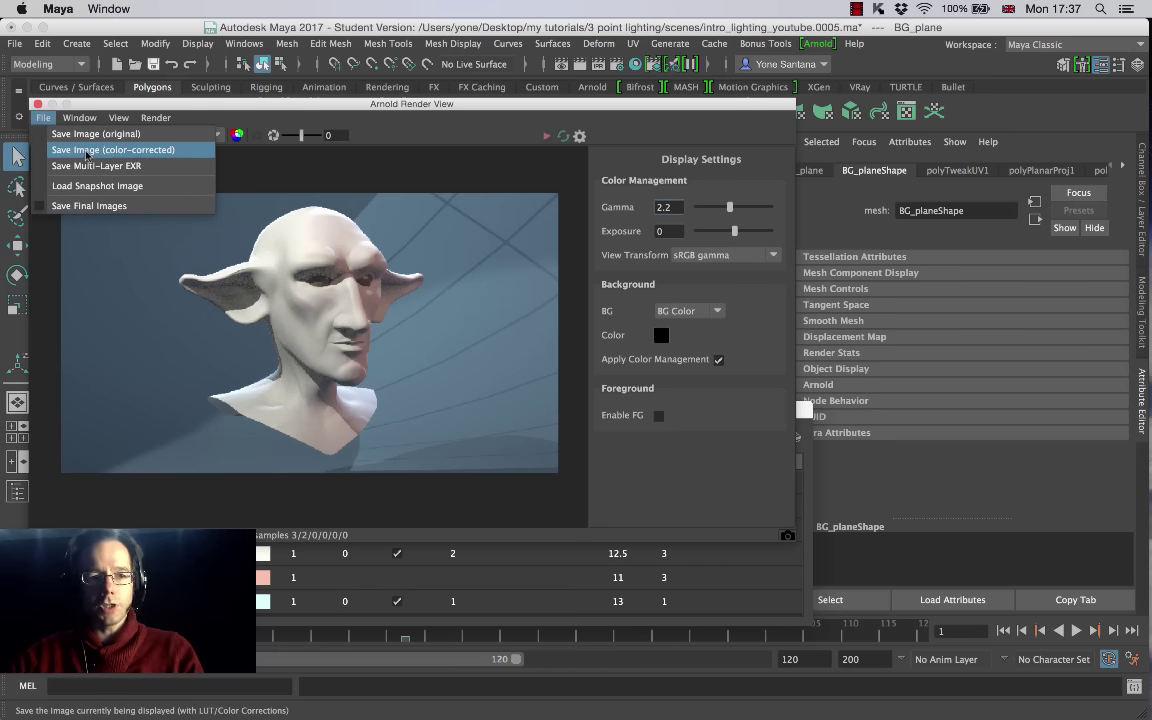
{"action": "left_click", "coordinate": [662, 207]}
{"action": "type", "text": "1"}
{"action": "key", "text": "Return"}
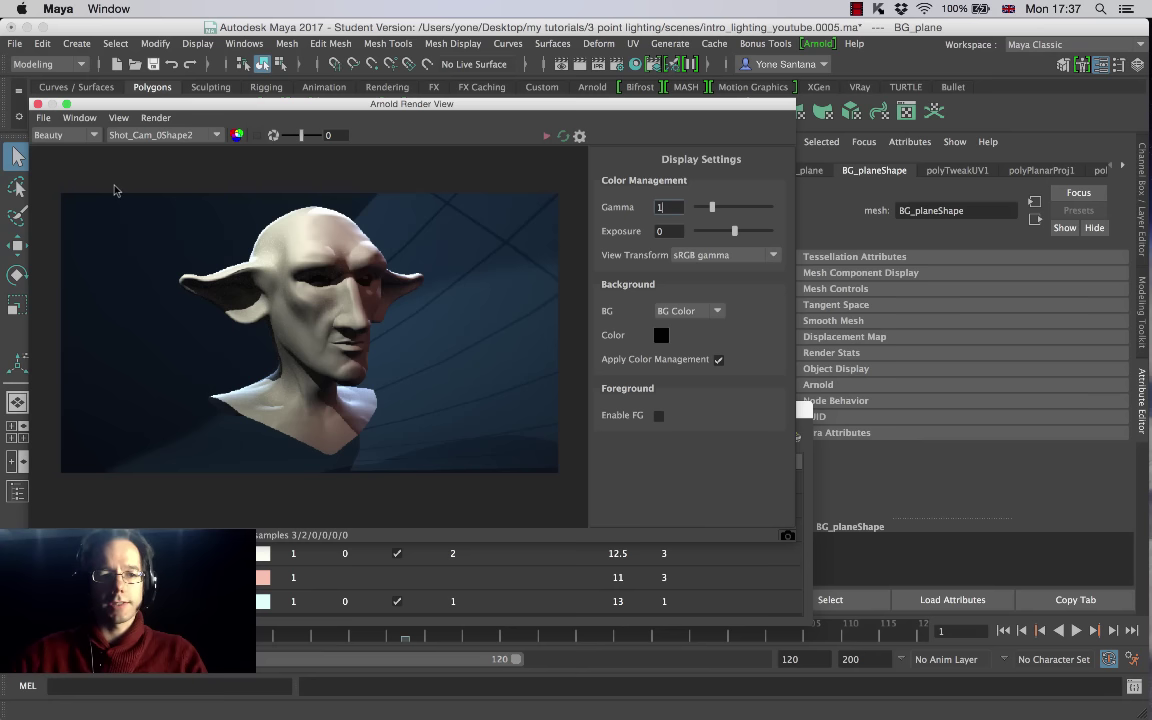
Step: Start Save Image (original), cancel the dialog, and switch to Preview
{"action": "left_click", "coordinate": [43, 117]}
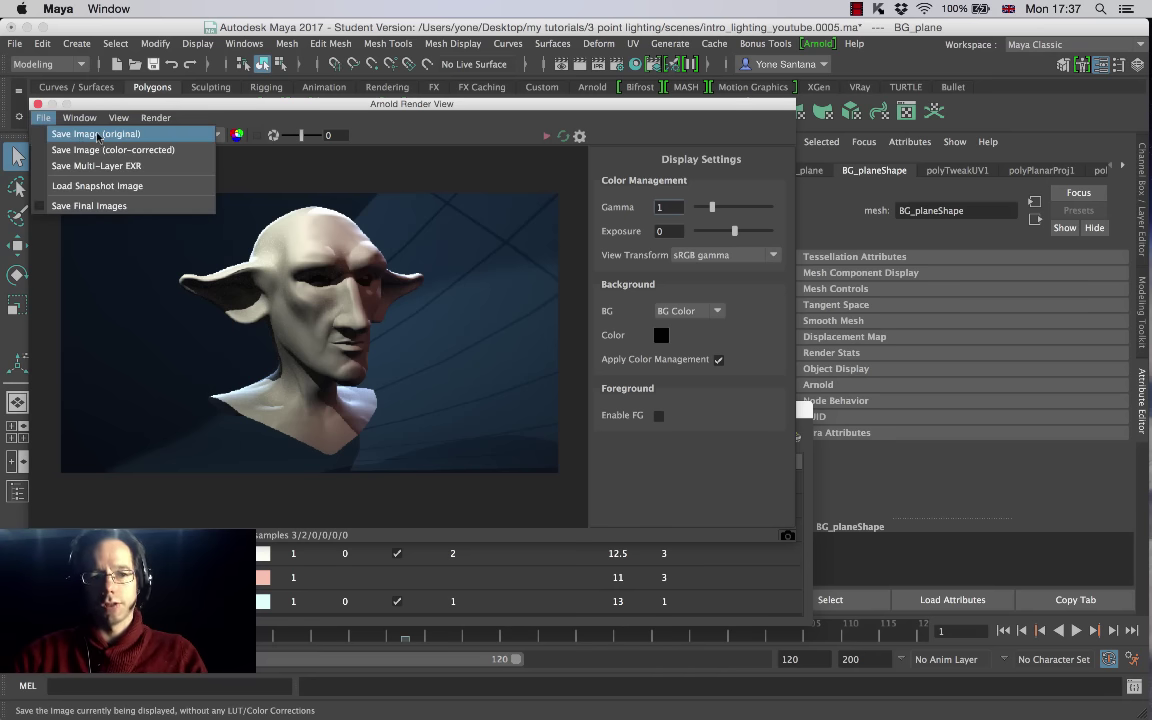
{"action": "left_click", "coordinate": [78, 134]}
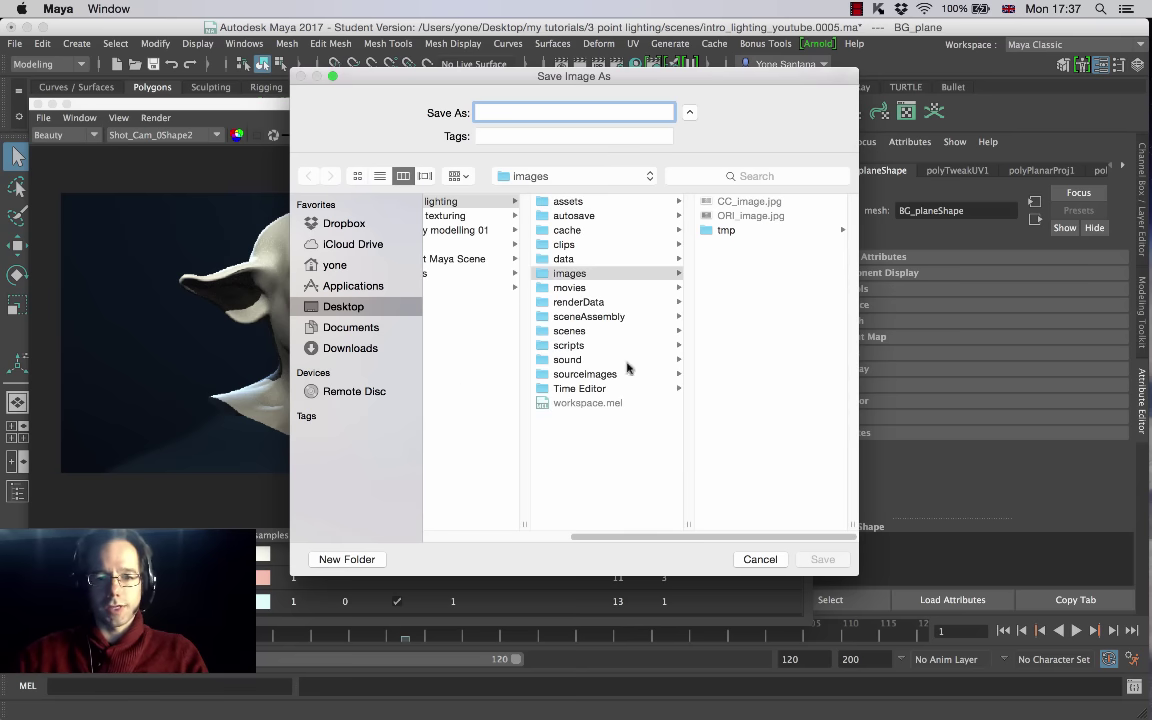
{"action": "left_click", "coordinate": [762, 560]}
{"action": "key", "text": "super+Tab"}
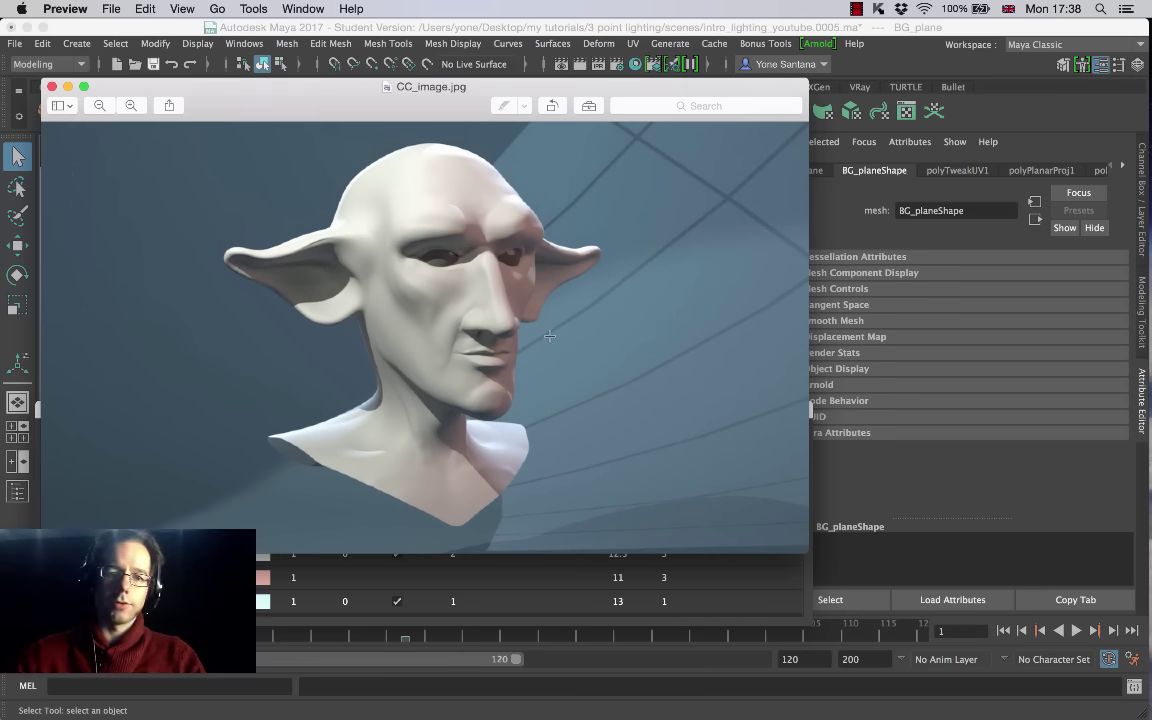
Step: Set Arnold sampling to Camera (AA) 5 and Glossy 2, then bring back the Render View
{"action": "left_click", "coordinate": [620, 70]}
{"action": "left_click", "coordinate": [618, 66]}
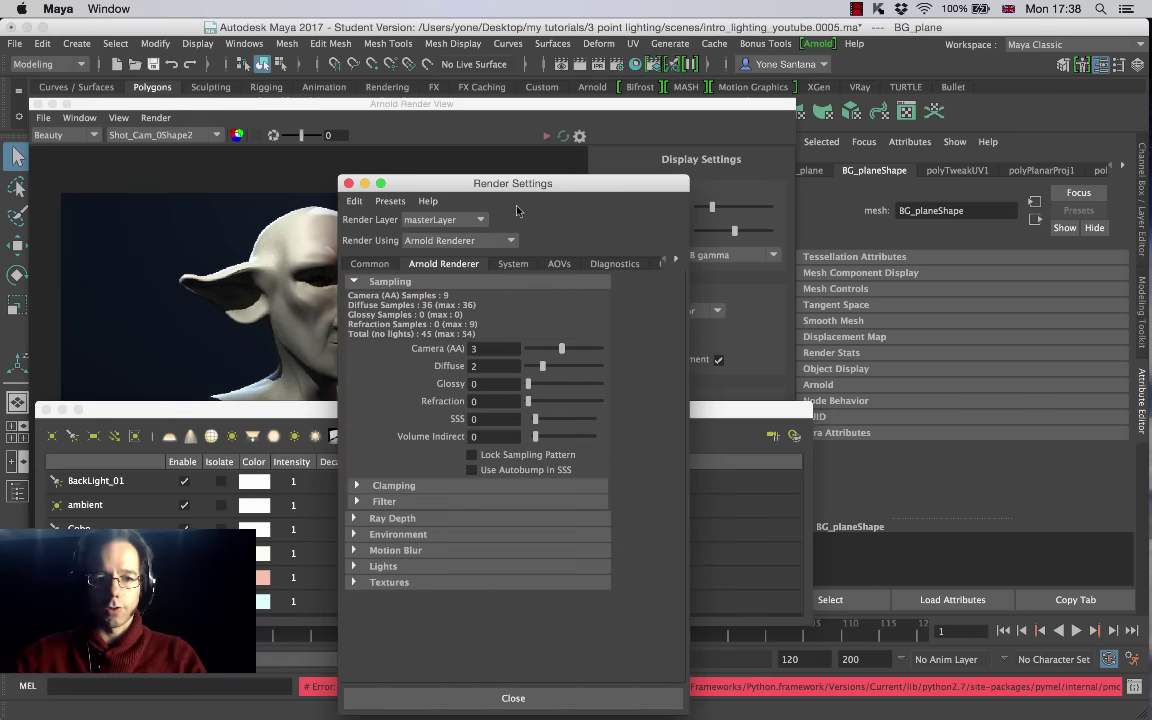
{"action": "double_click", "coordinate": [710, 249]}
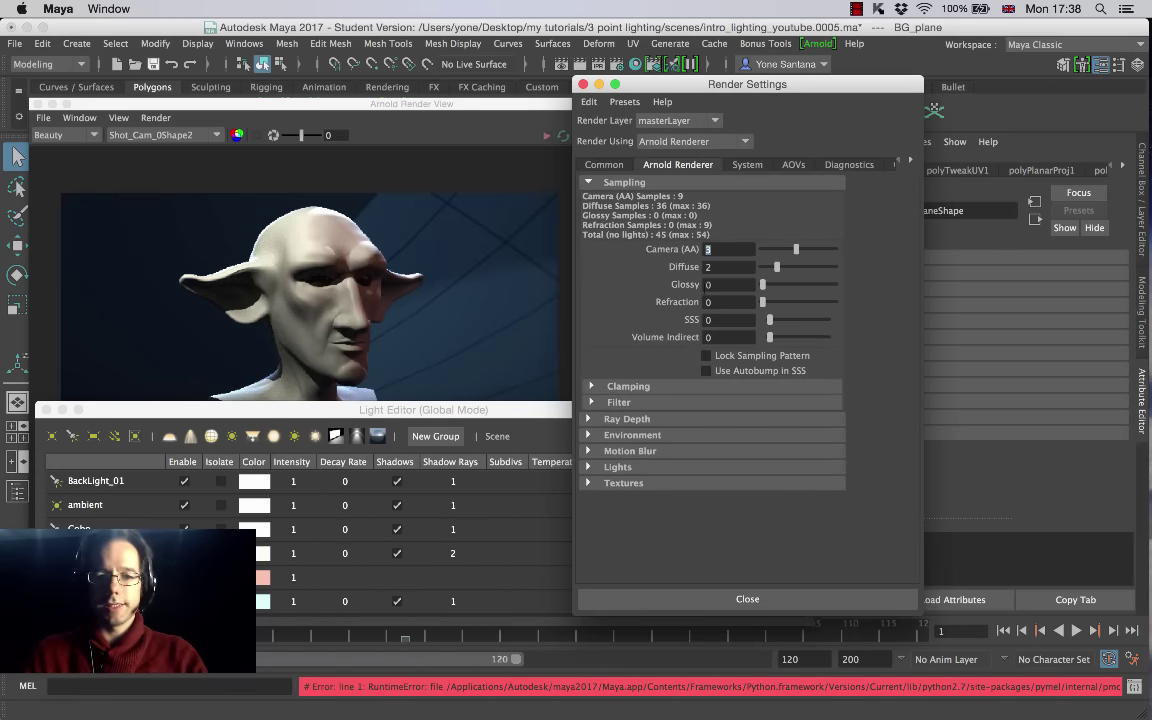
{"action": "key", "text": "Tab"}
{"action": "key", "text": "Tab"}
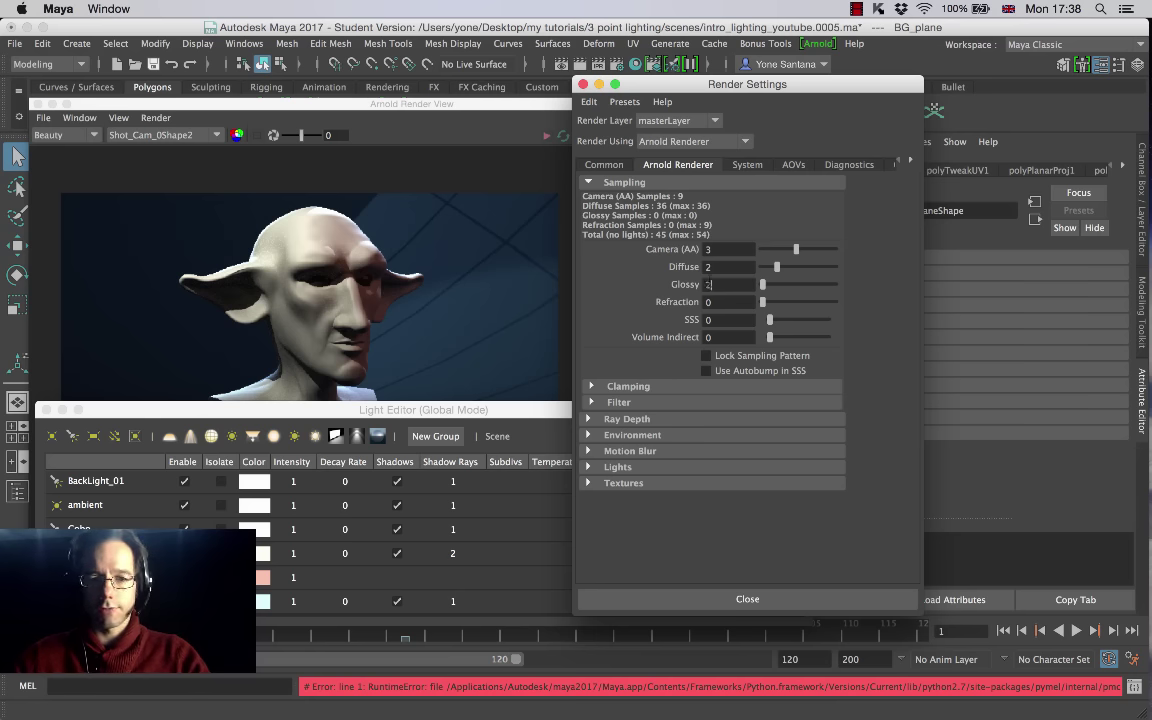
{"action": "type", "text": "2"}
{"action": "key", "text": "Return"}
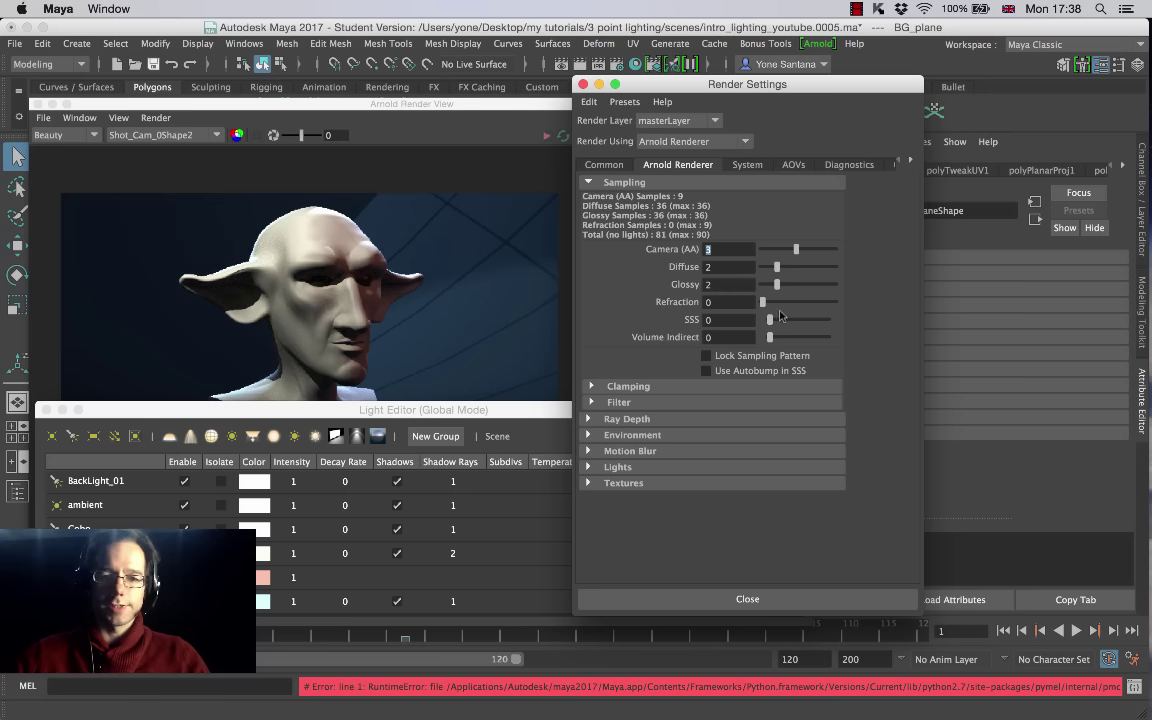
{"action": "type", "text": "5"}
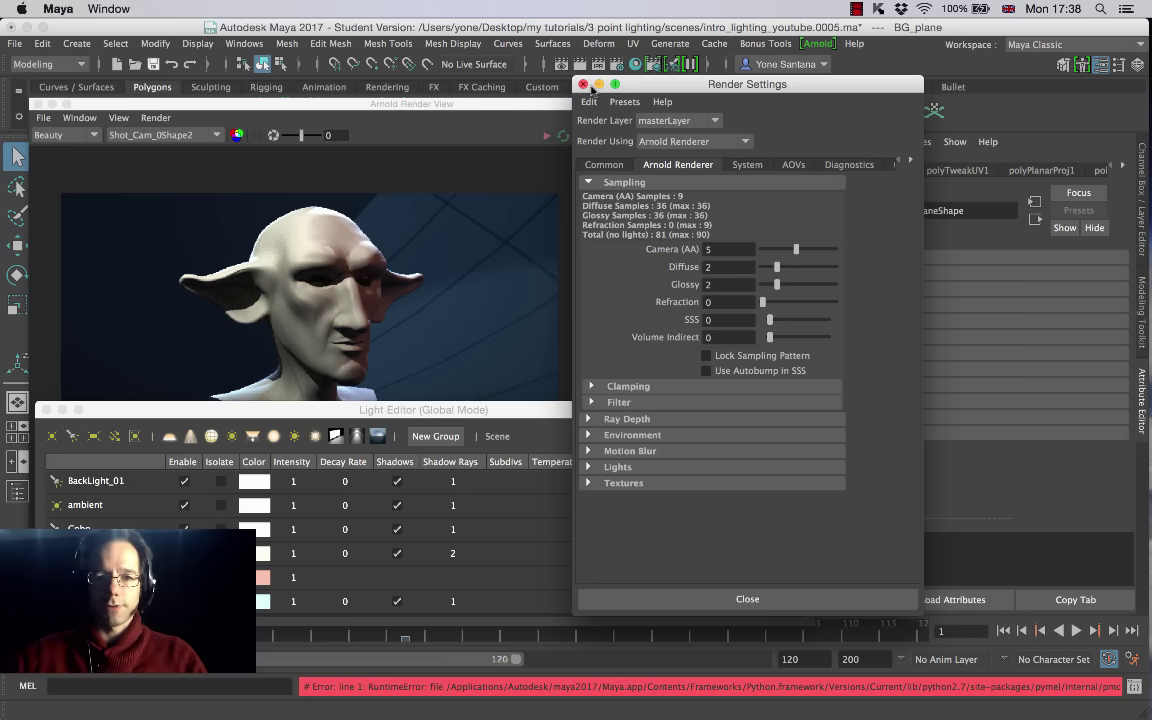
{"action": "left_click", "coordinate": [527, 76]}
{"action": "left_click", "coordinate": [486, 104]}
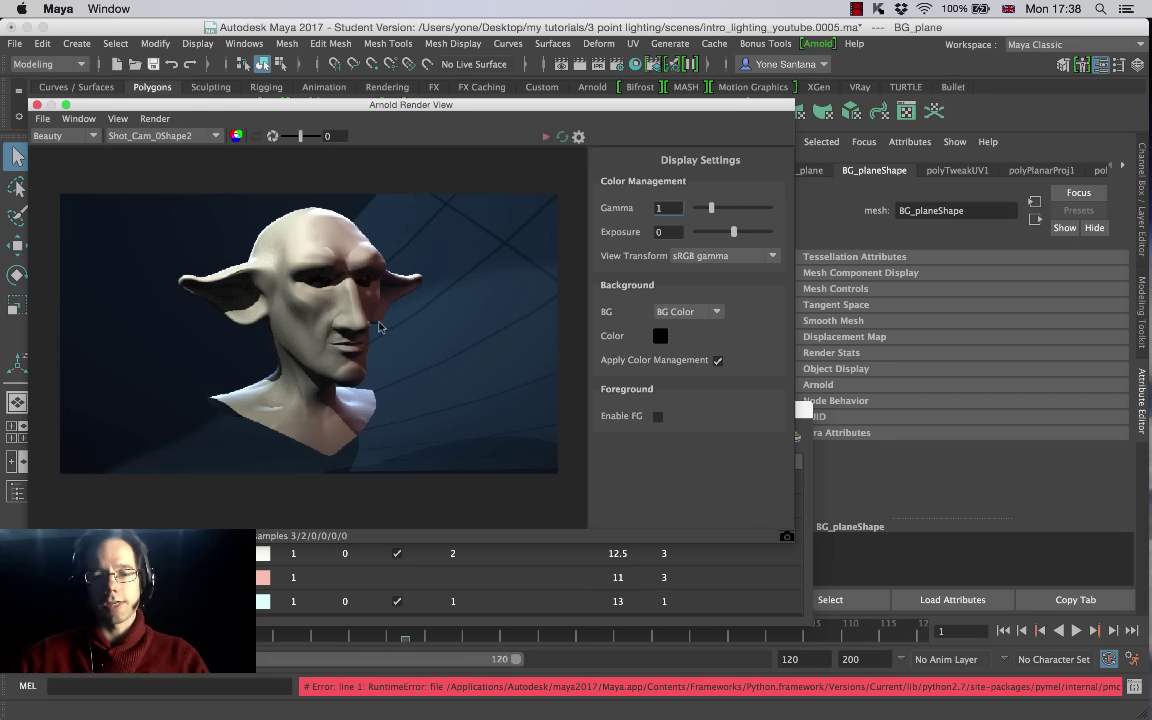
{"action": "left_click", "coordinate": [42, 118]}
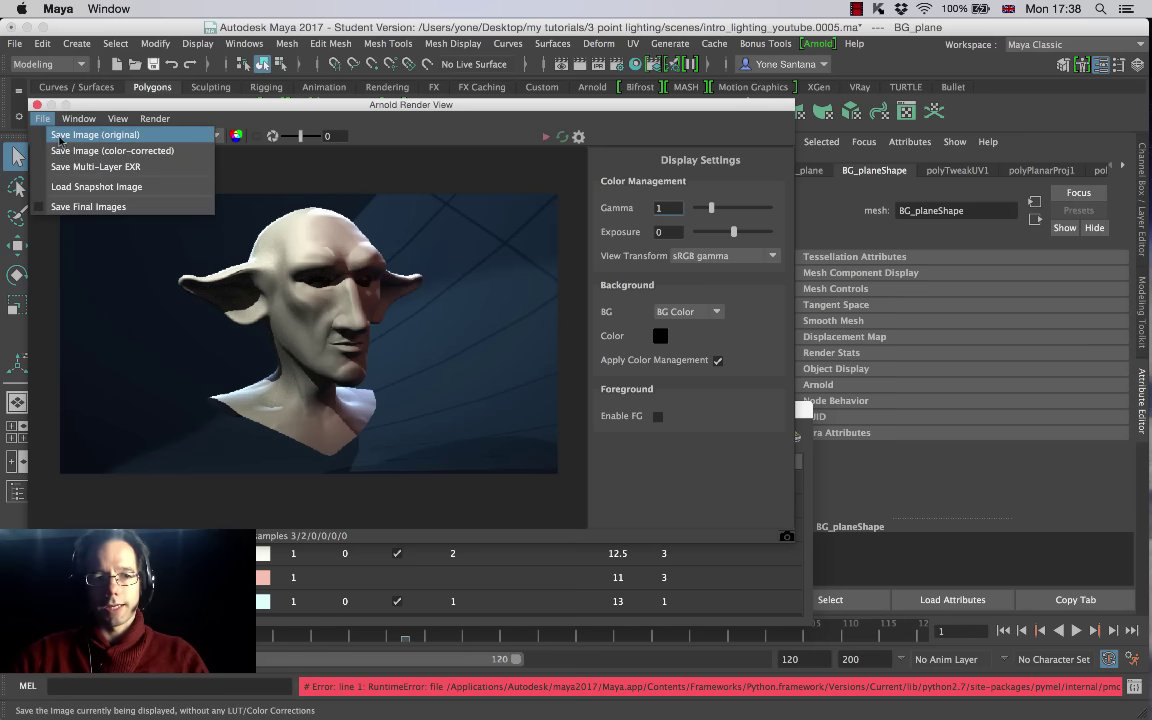
{"action": "key", "text": "Escape"}
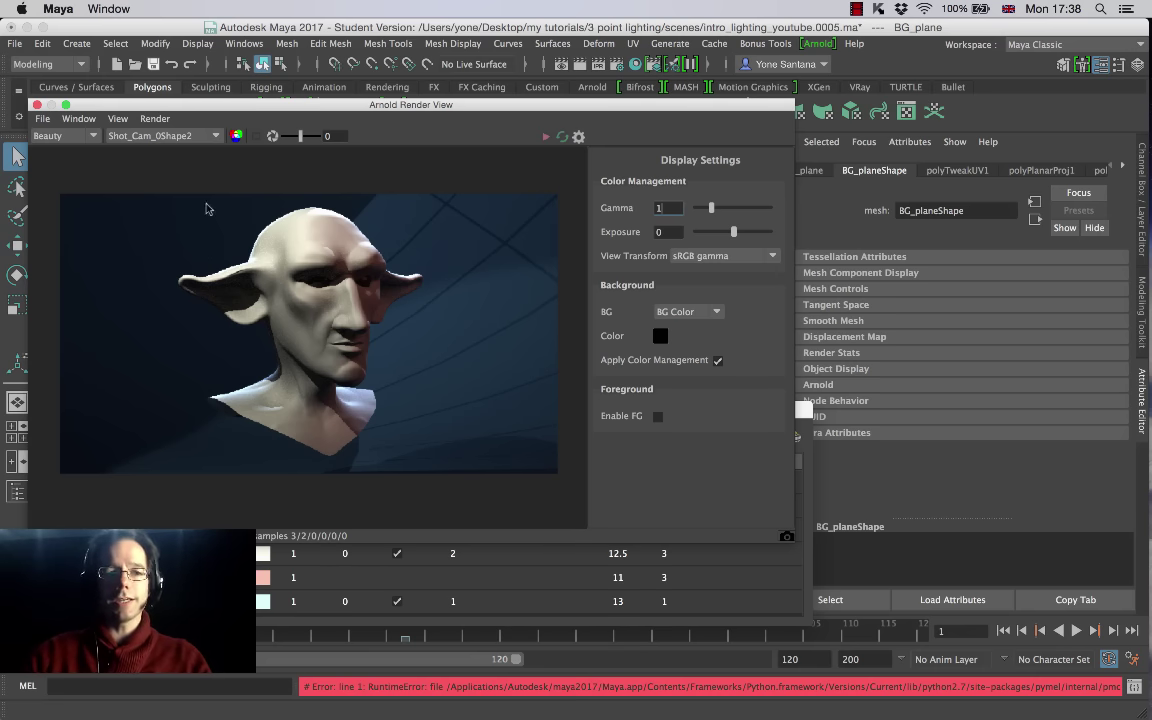
Step: Close the Render View and Light Editor, orbiting to look down on the head
{"action": "left_click", "coordinate": [35, 104]}
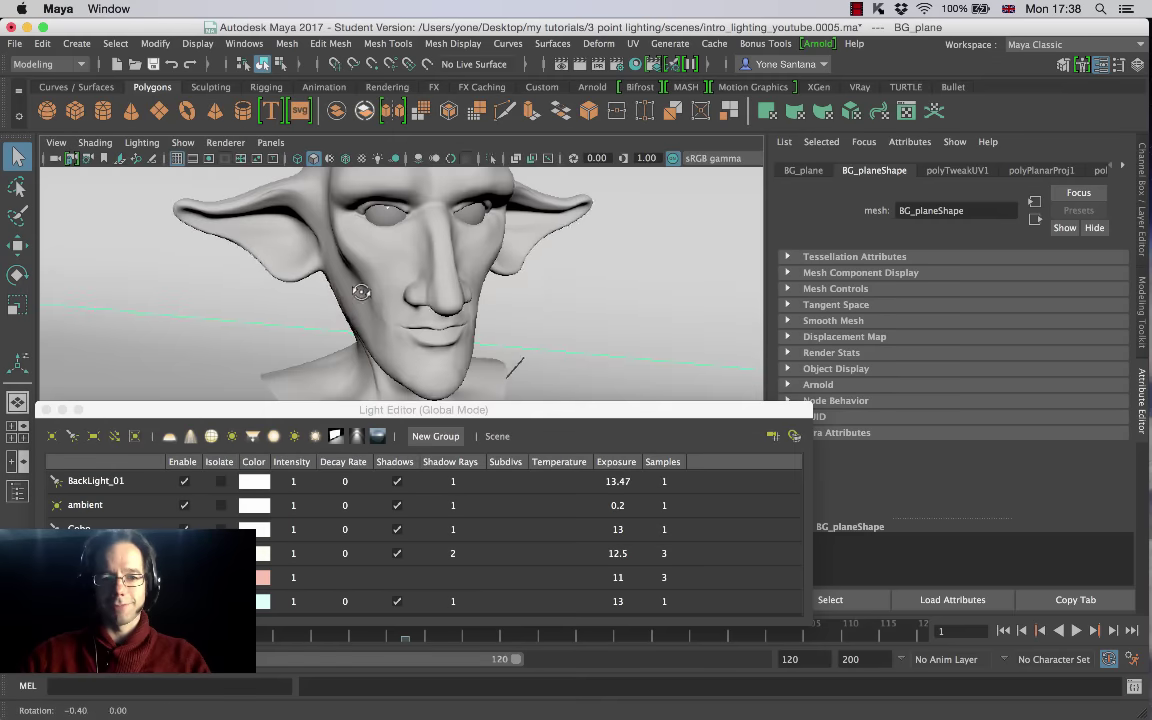
{"action": "left_click_drag", "start_coordinate": [303, 296], "coordinate": [413, 297], "text": "alt"}
{"action": "left_click_drag", "start_coordinate": [522, 286], "coordinate": [463, 336], "text": "alt"}
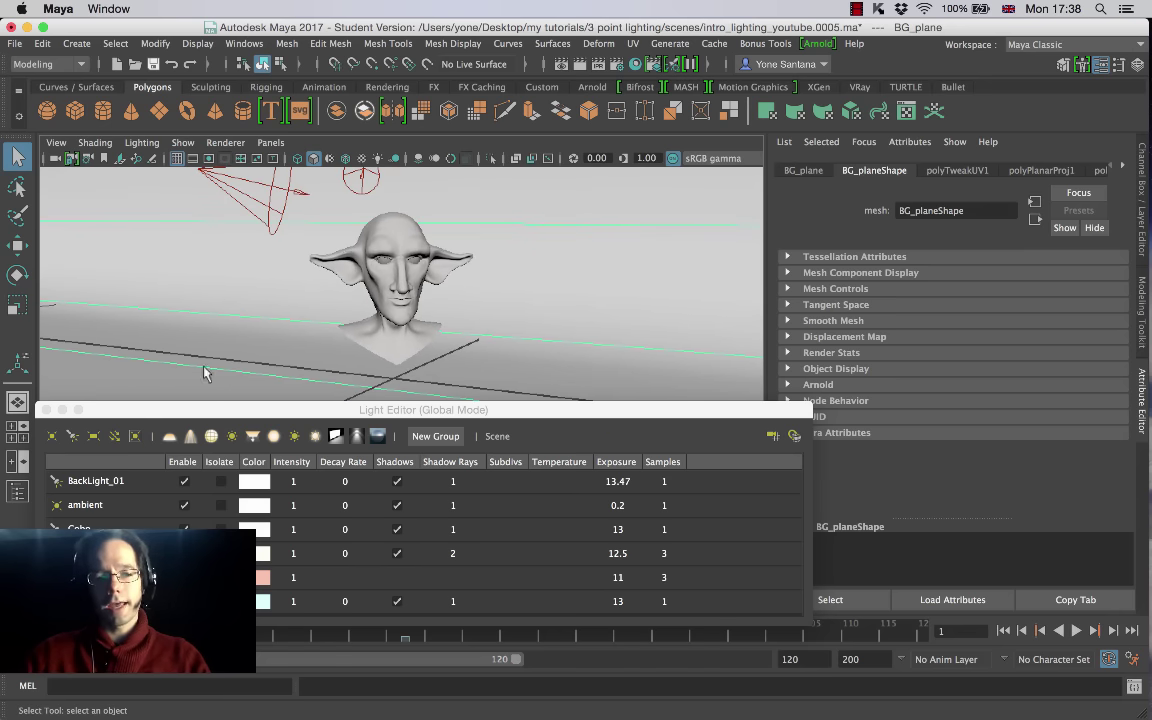
{"action": "left_click", "coordinate": [44, 410]}
{"action": "left_click_drag", "start_coordinate": [333, 243], "coordinate": [289, 248], "text": "alt"}
Step: Select the Gobo spotlight and expand its Arnold attributes in the Attribute Editor
{"action": "left_click", "coordinate": [280, 235]}
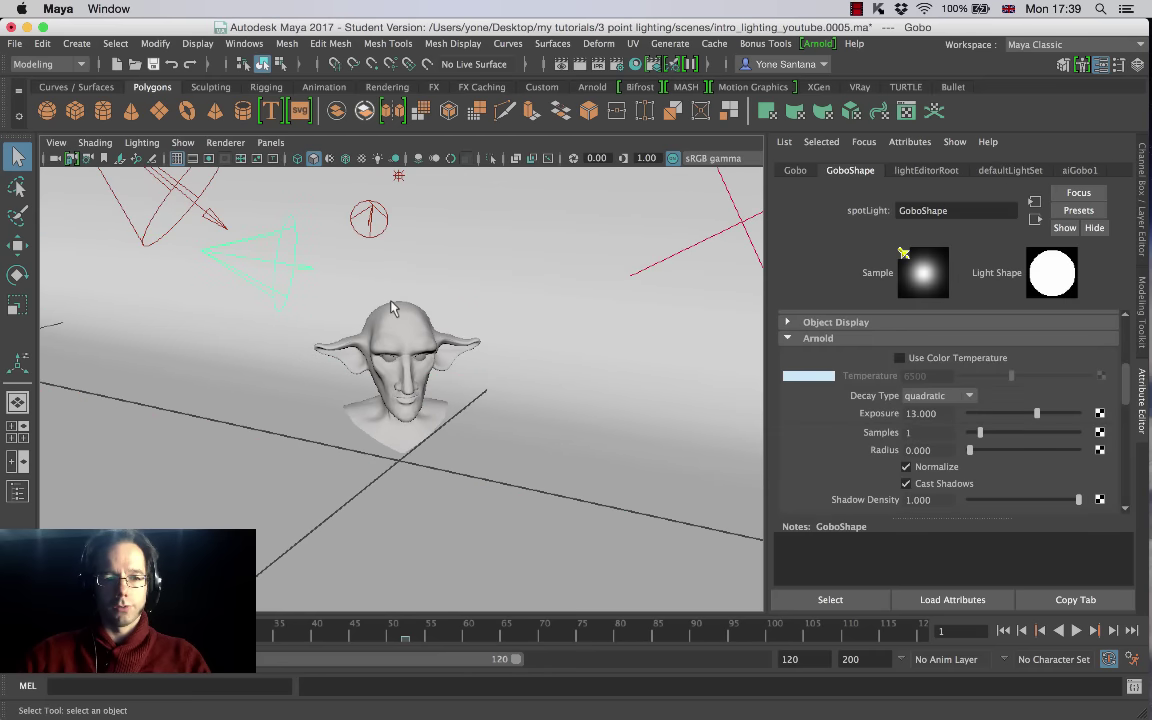
{"action": "left_click", "coordinate": [786, 340]}
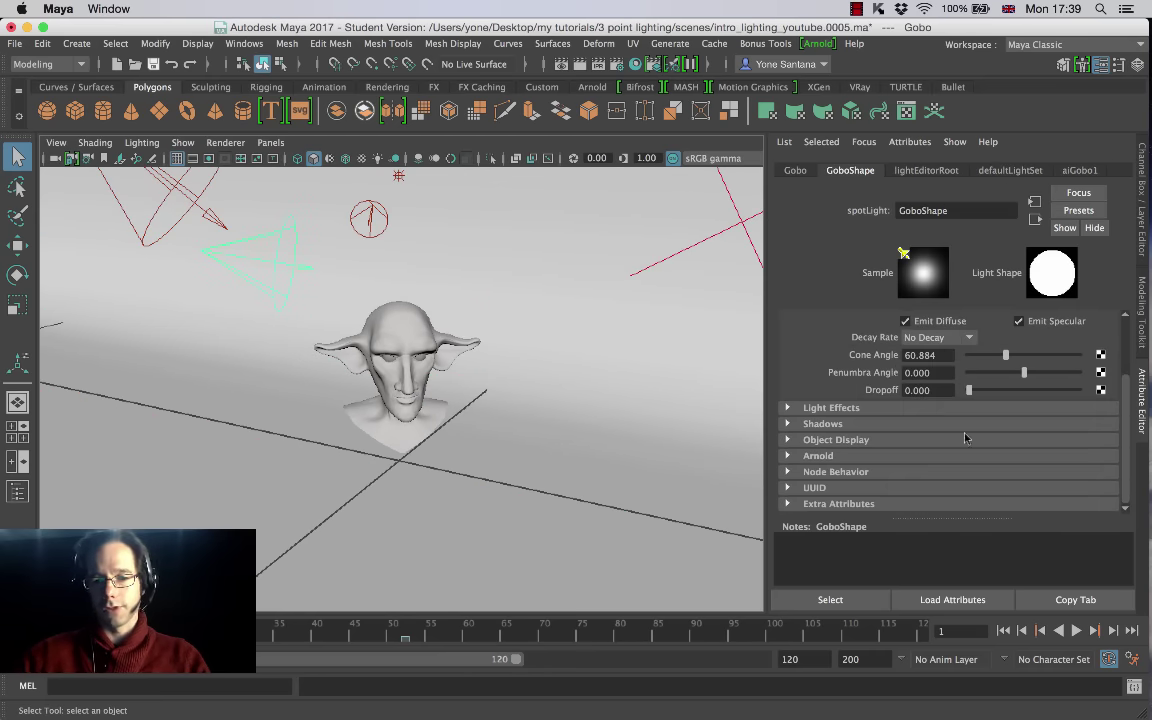
{"action": "left_click", "coordinate": [787, 456]}
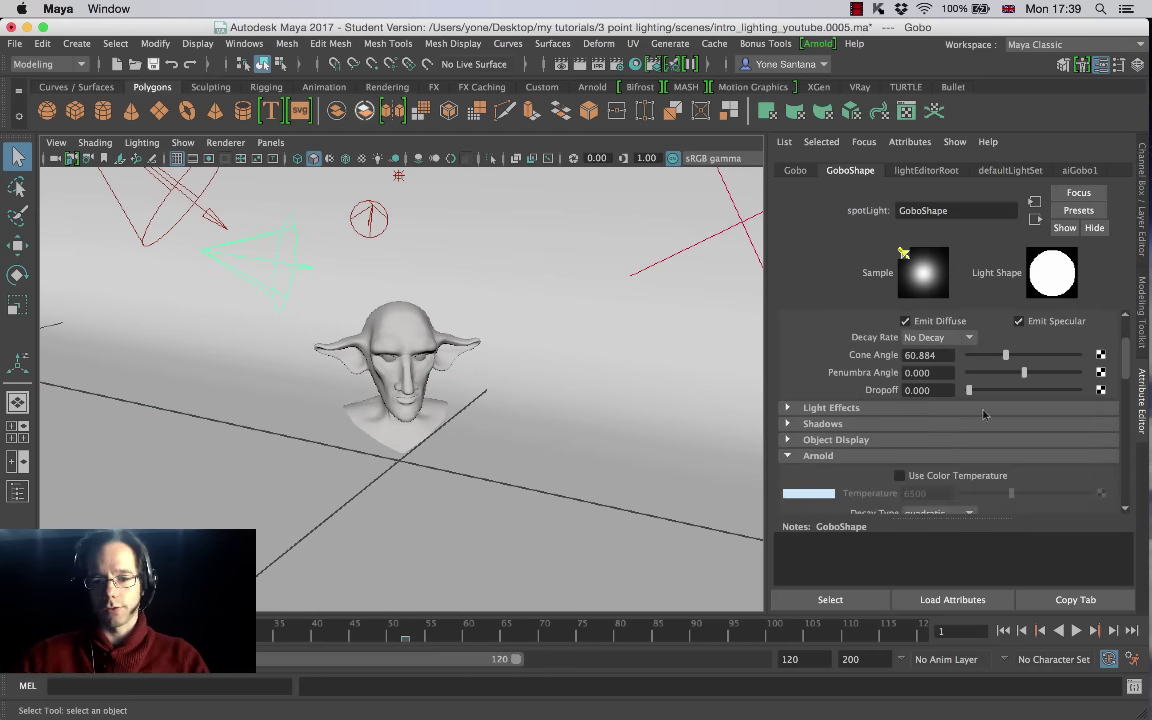
{"action": "left_click_drag", "start_coordinate": [1127, 355], "coordinate": [1128, 376]}
{"action": "scroll", "coordinate": [985, 397], "scroll_direction": "down", "scroll_amount": 5}
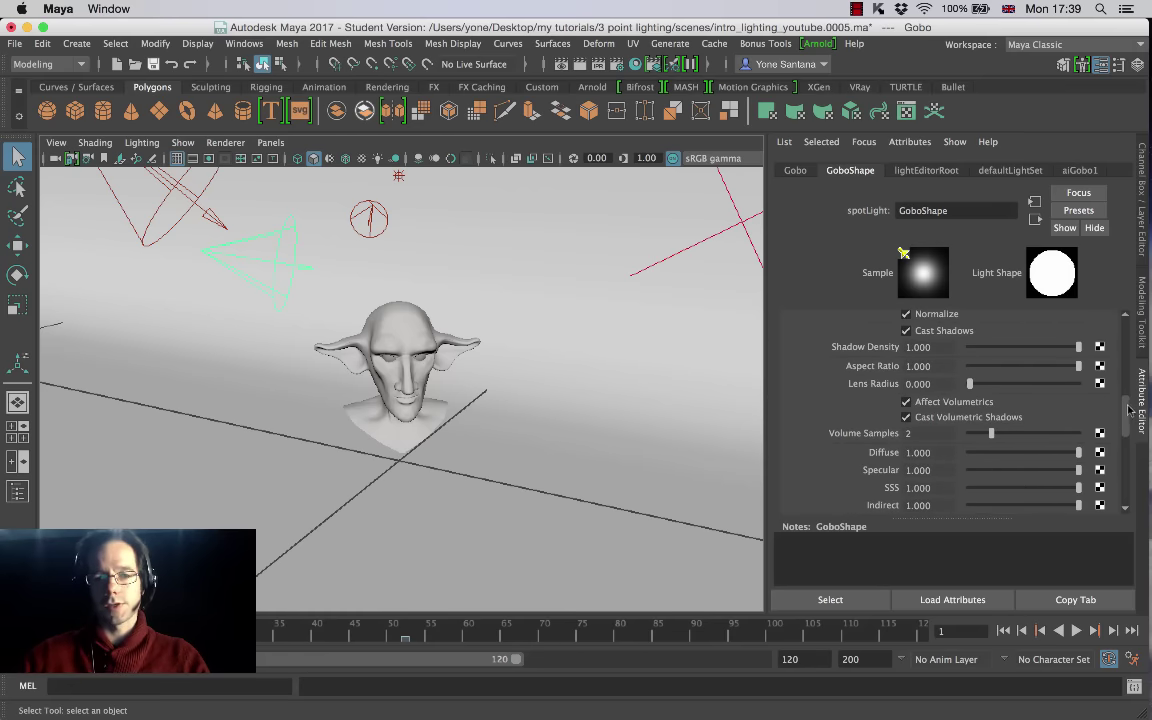
{"action": "scroll", "coordinate": [1090, 450], "scroll_direction": "down", "scroll_amount": 2}
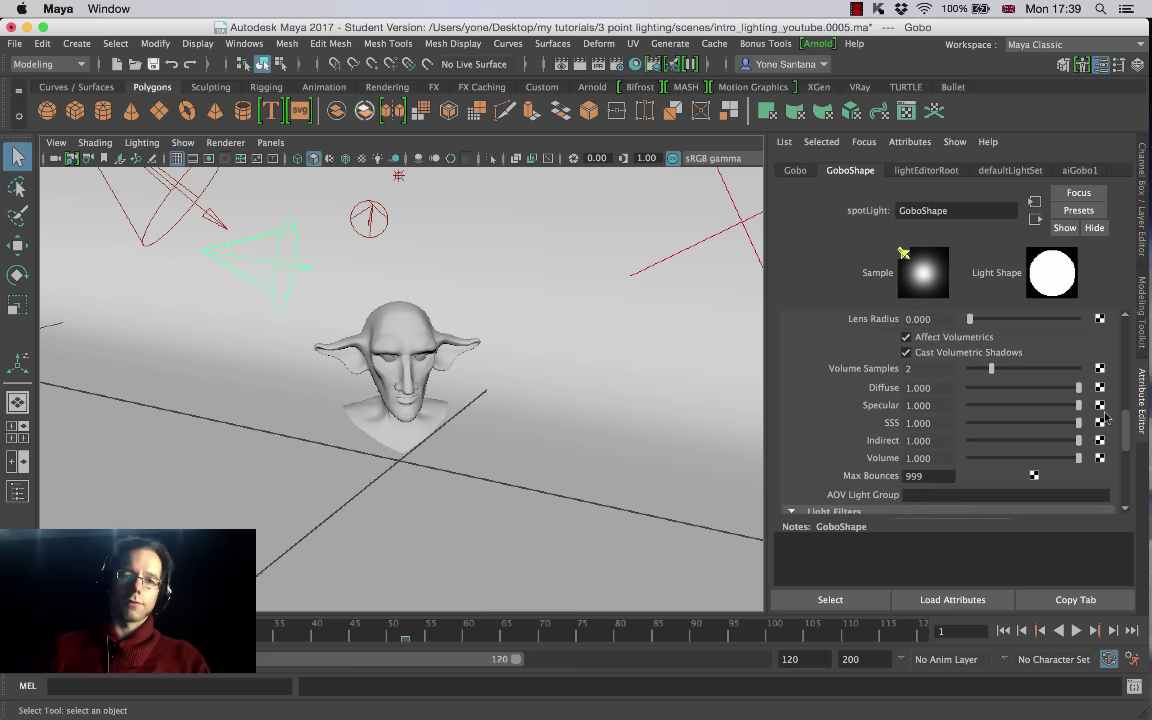